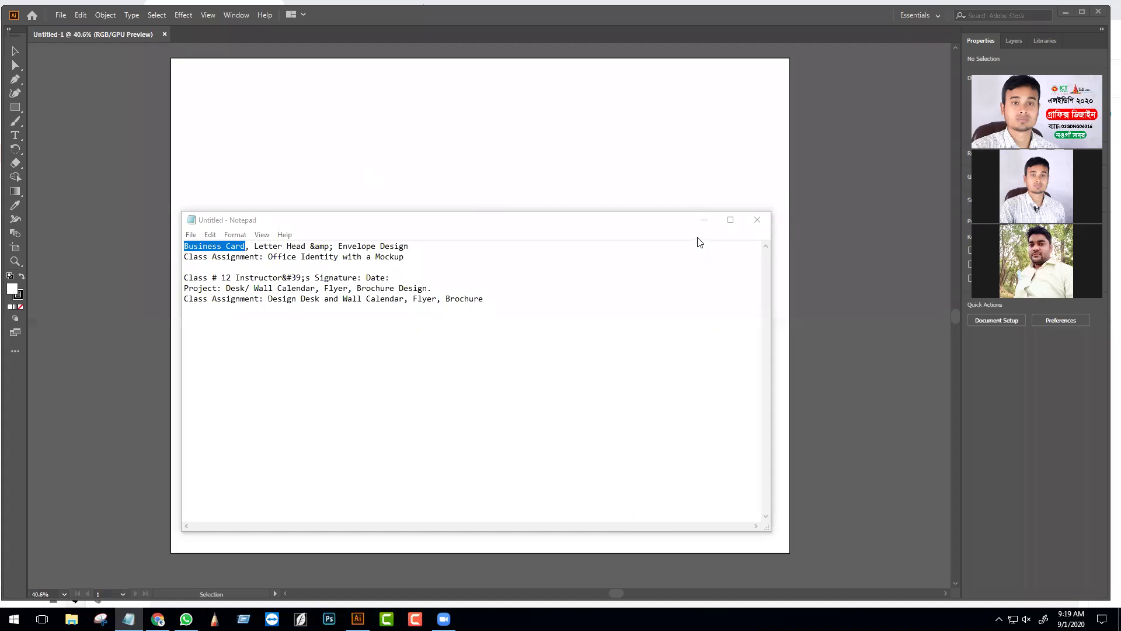
- Minimize the notes window and start a new document, showing the Print presets
{"action": "left_click", "coordinate": [704, 221]}
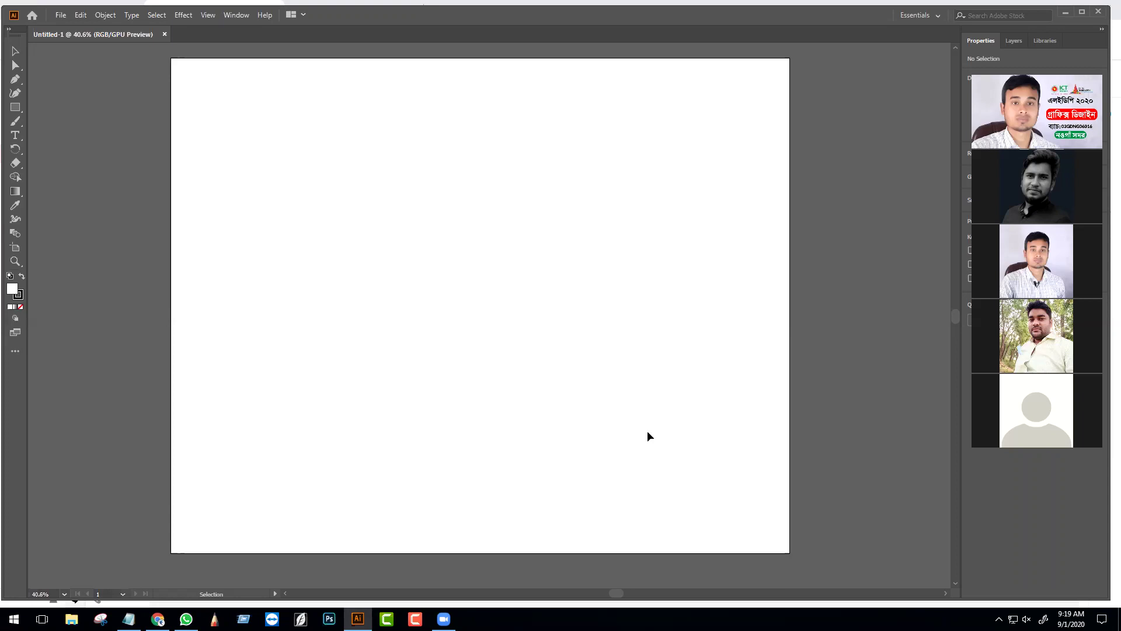
{"action": "left_click", "coordinate": [60, 16]}
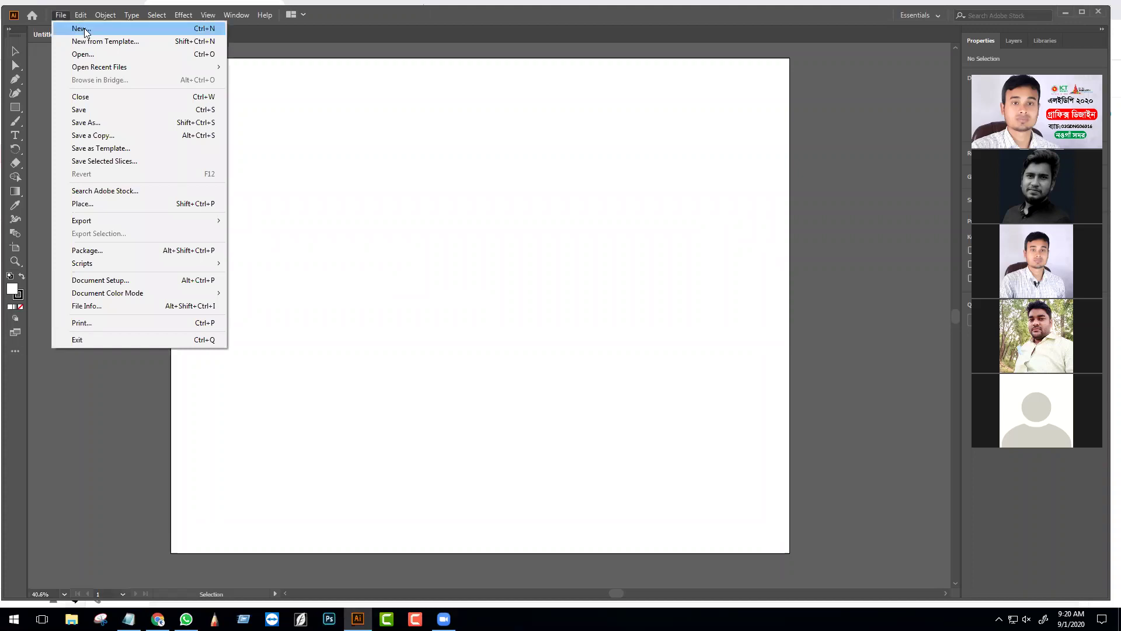
{"action": "left_click", "coordinate": [84, 29]}
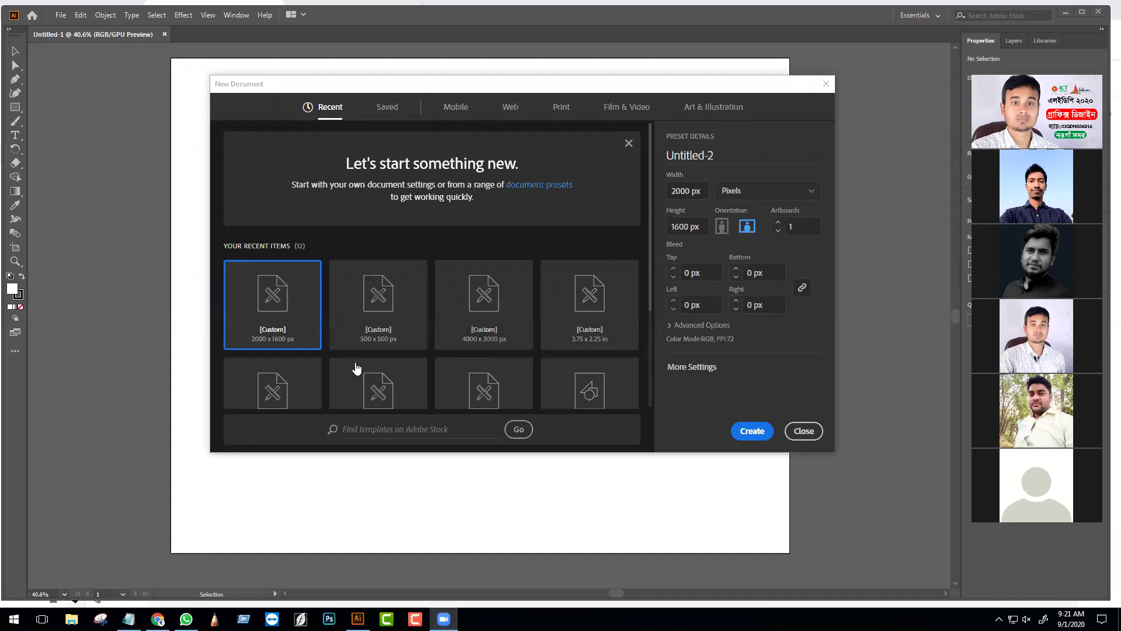
{"action": "left_click", "coordinate": [701, 227]}
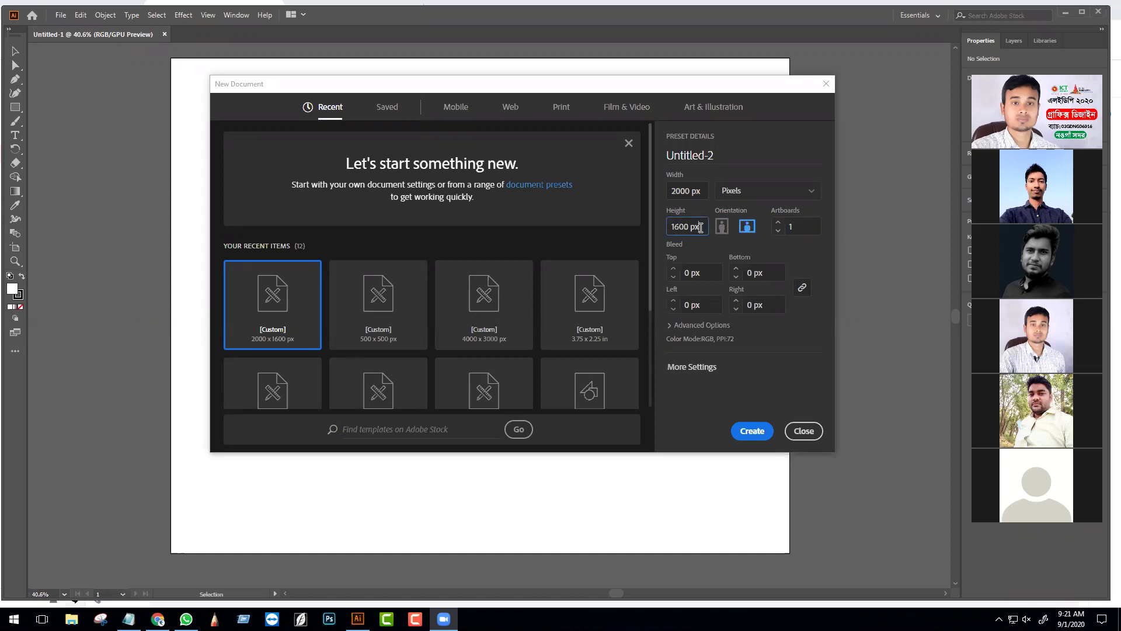
{"action": "left_click", "coordinate": [706, 190]}
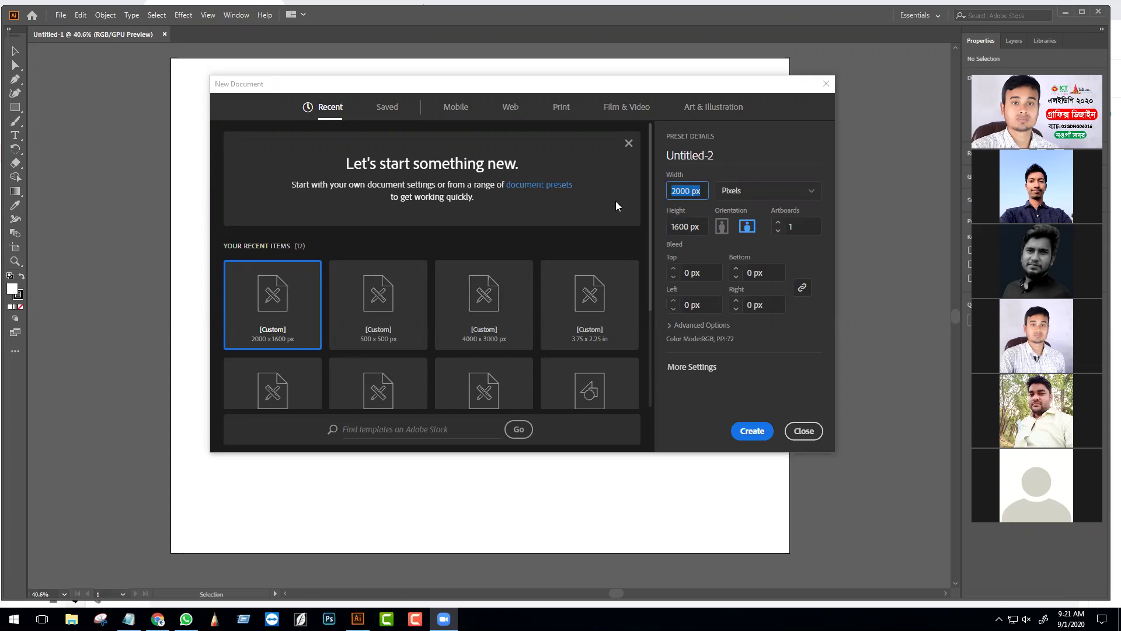
{"action": "left_click", "coordinate": [562, 113]}
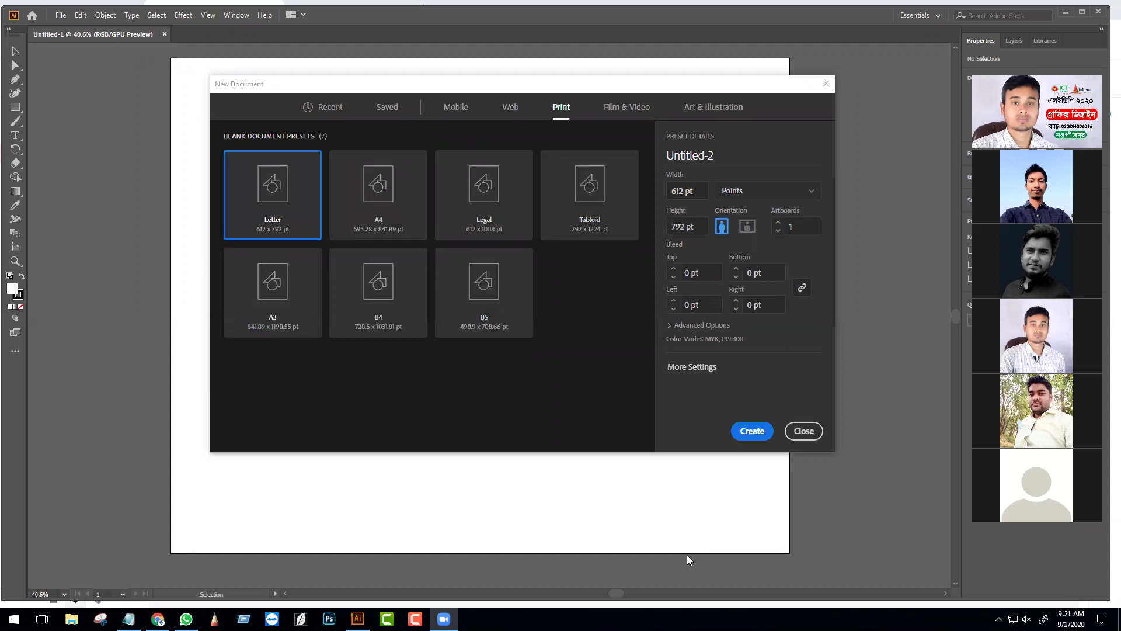
{"action": "left_click_drag", "start_coordinate": [222, 149], "coordinate": [314, 243]}
{"action": "left_click_drag", "start_coordinate": [333, 150], "coordinate": [431, 236]}
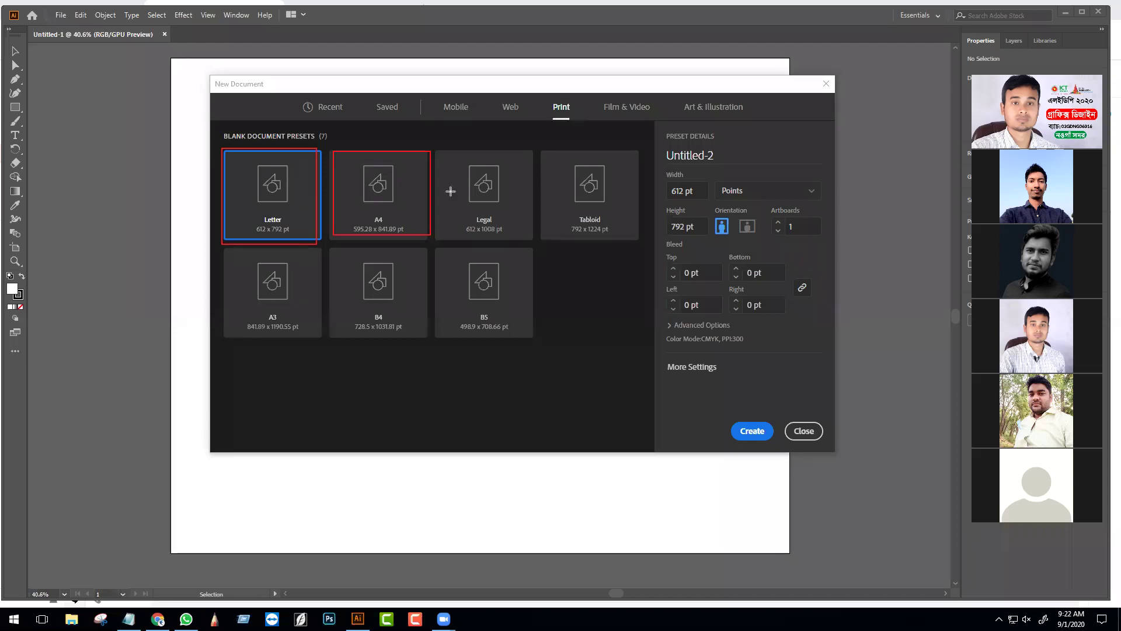
{"action": "mouse_move", "coordinate": [464, 164]}
{"action": "left_mouse_down"}
{"action": "mouse_move", "coordinate": [518, 226]}
{"action": "mouse_move", "coordinate": [616, 239]}
{"action": "left_mouse_up"}
{"action": "left_click_drag", "start_coordinate": [258, 309], "coordinate": [289, 330]}
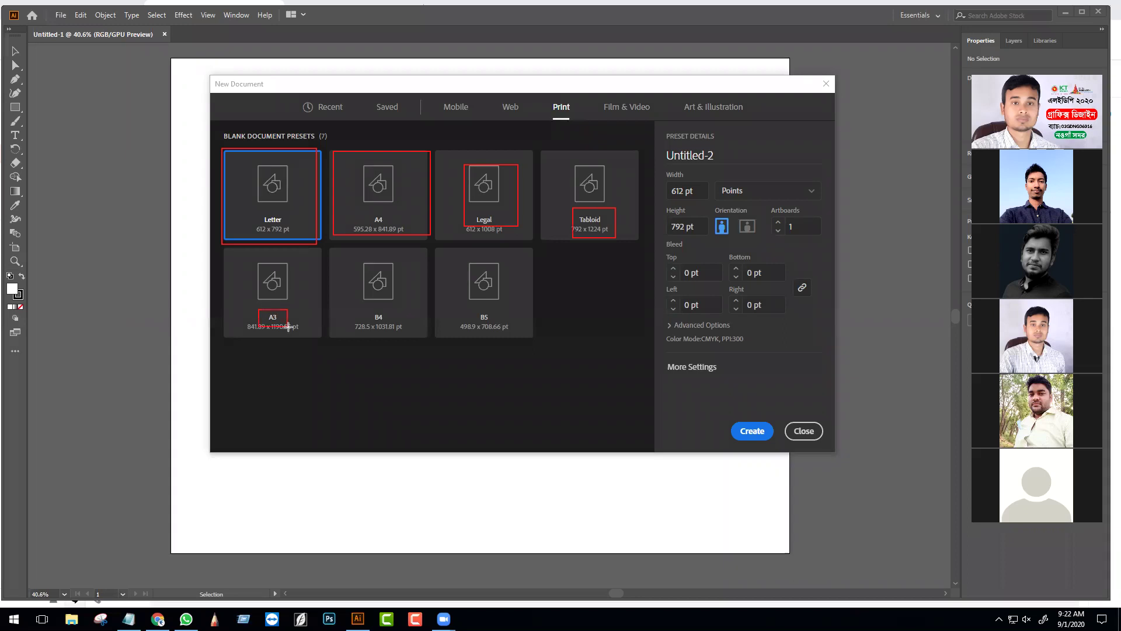
{"action": "left_click_drag", "start_coordinate": [367, 313], "coordinate": [391, 322]}
{"action": "left_click_drag", "start_coordinate": [475, 313], "coordinate": [498, 322]}
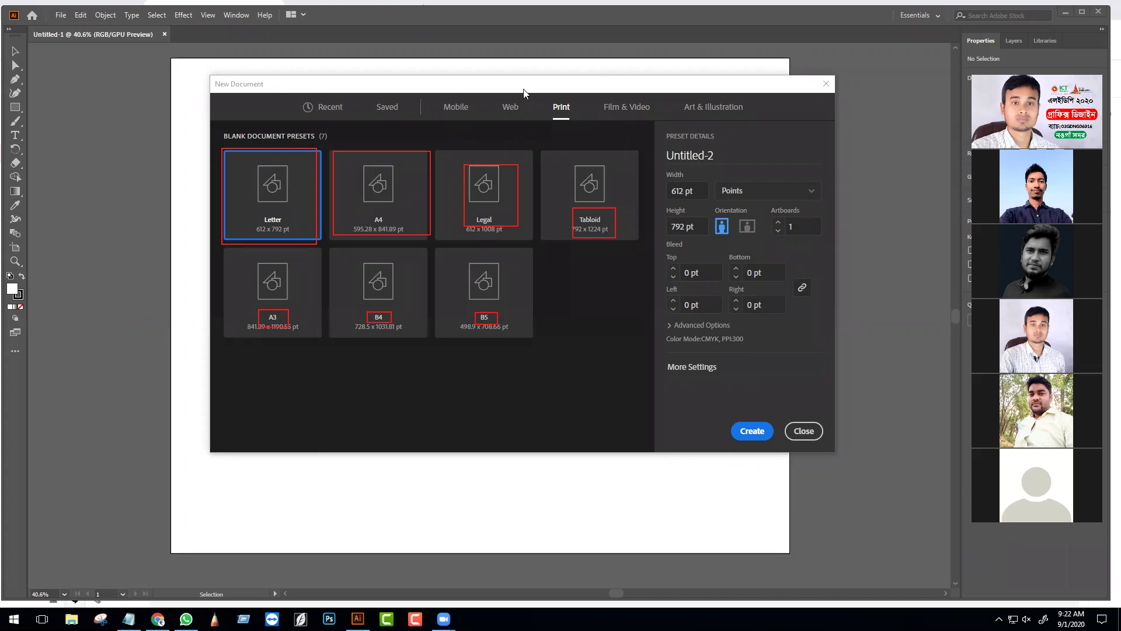
- Choose the A4 print preset and set the document units to inches
{"action": "left_click", "coordinate": [402, 208]}
{"action": "left_click", "coordinate": [355, 213]}
{"action": "left_click", "coordinate": [405, 221]}
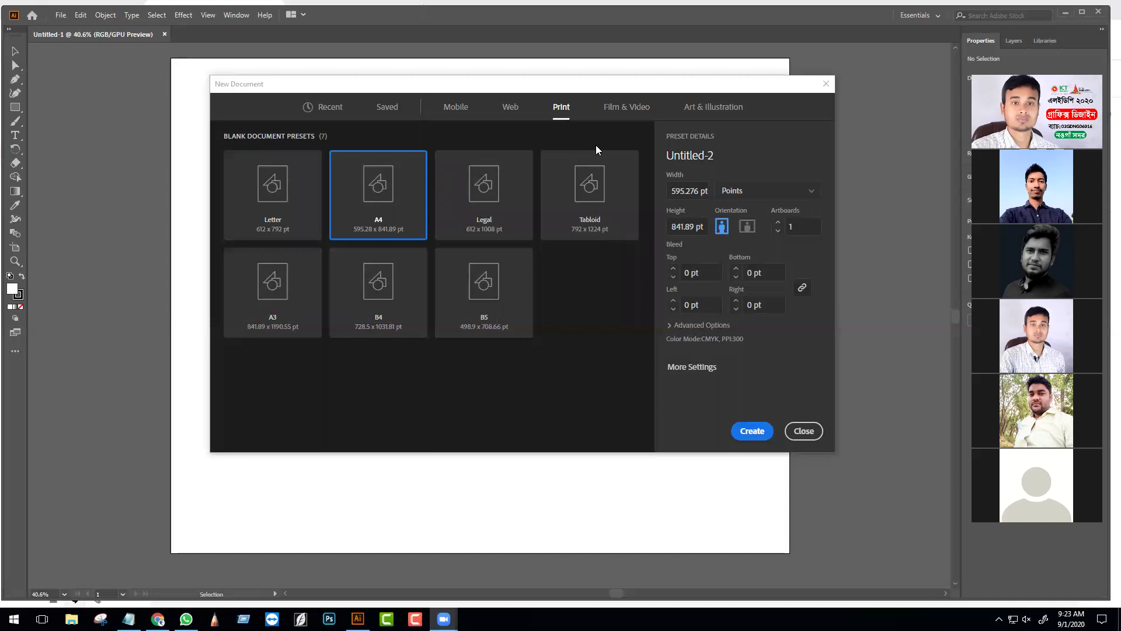
{"action": "left_click", "coordinate": [755, 191]}
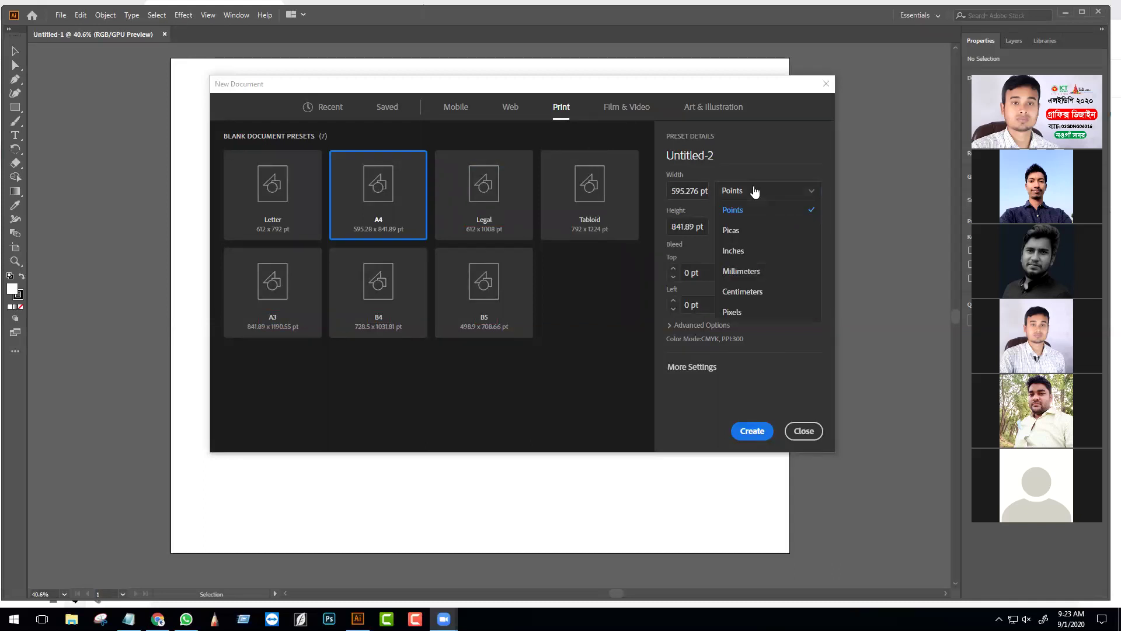
{"action": "left_click", "coordinate": [733, 251]}
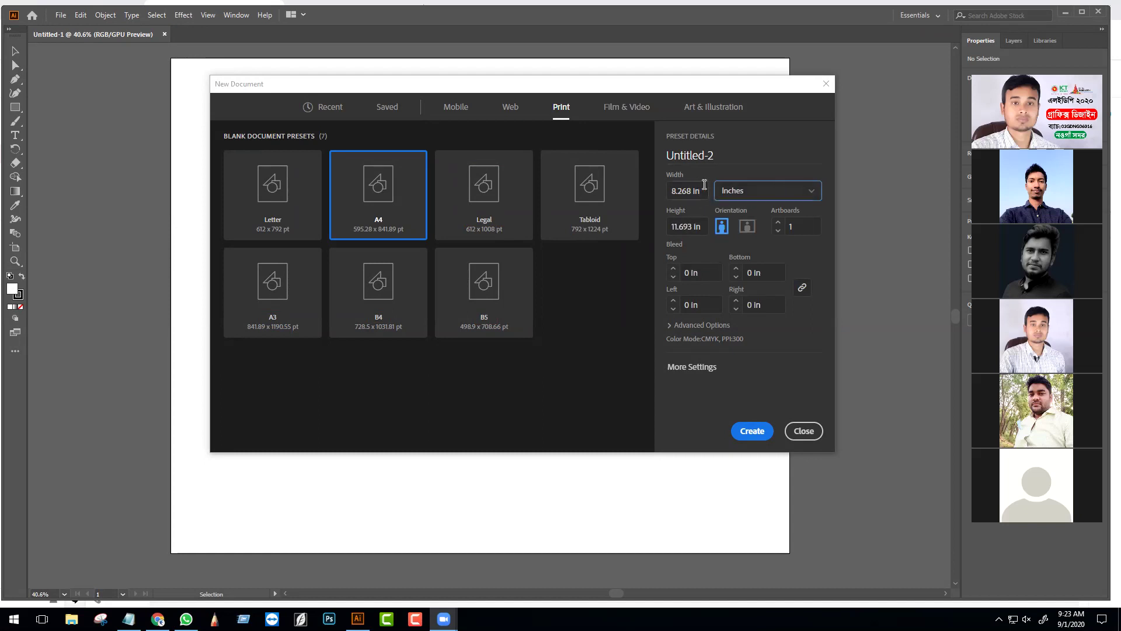
- Switch the new document's units to millimeters to view the A4 size, and return them to inches
{"action": "left_click", "coordinate": [739, 192]}
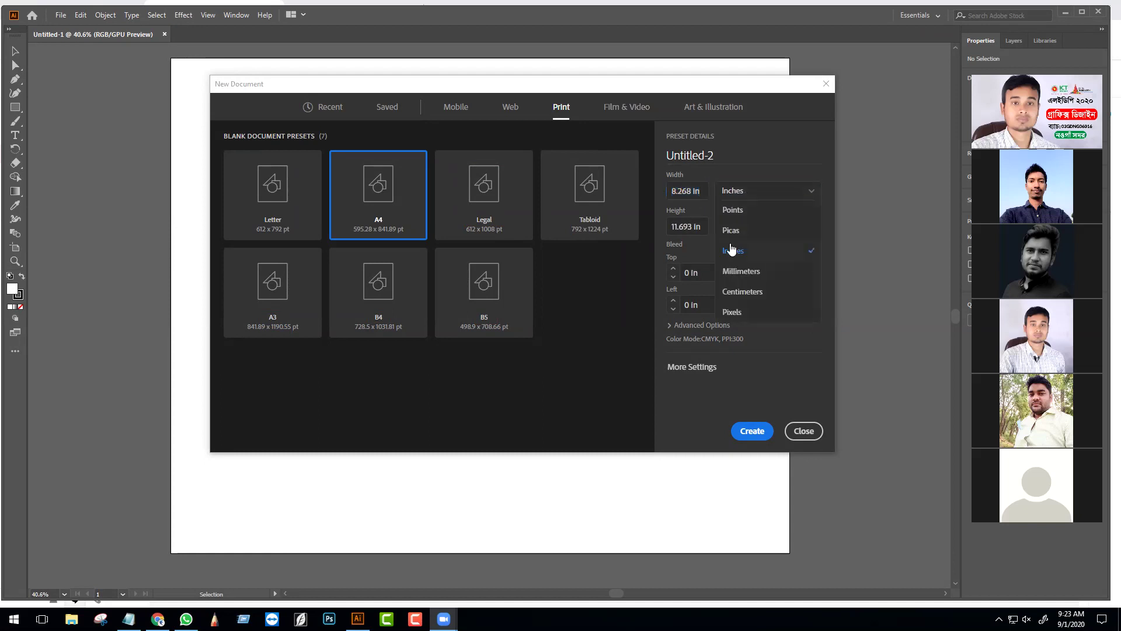
{"action": "left_click", "coordinate": [732, 250]}
{"action": "left_click", "coordinate": [742, 197]}
{"action": "left_click", "coordinate": [742, 272]}
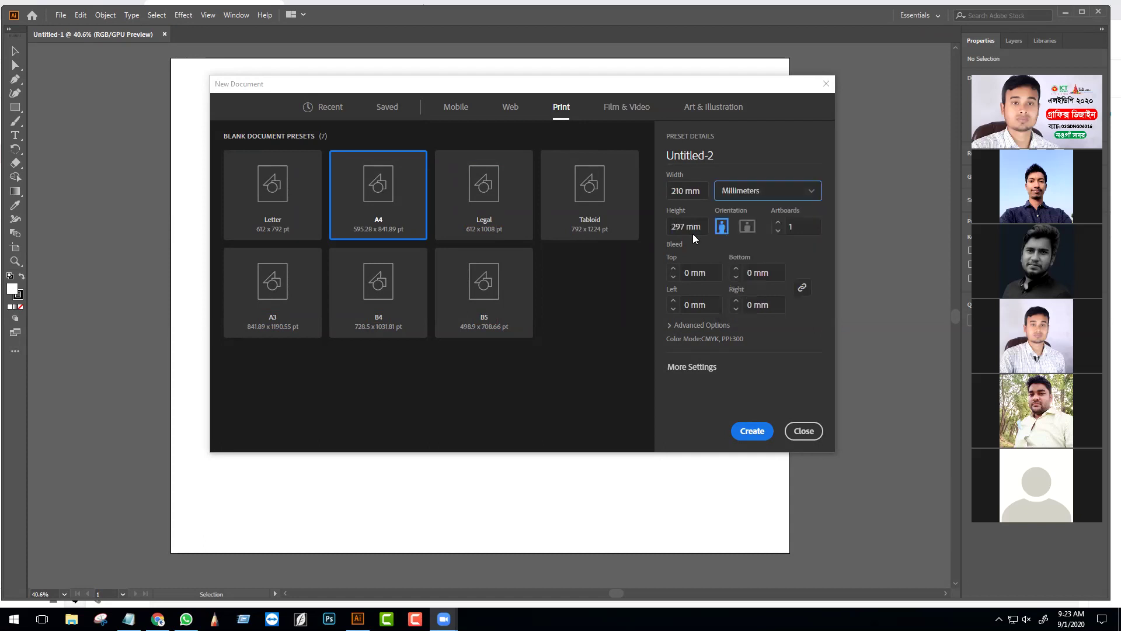
{"action": "left_click", "coordinate": [759, 203]}
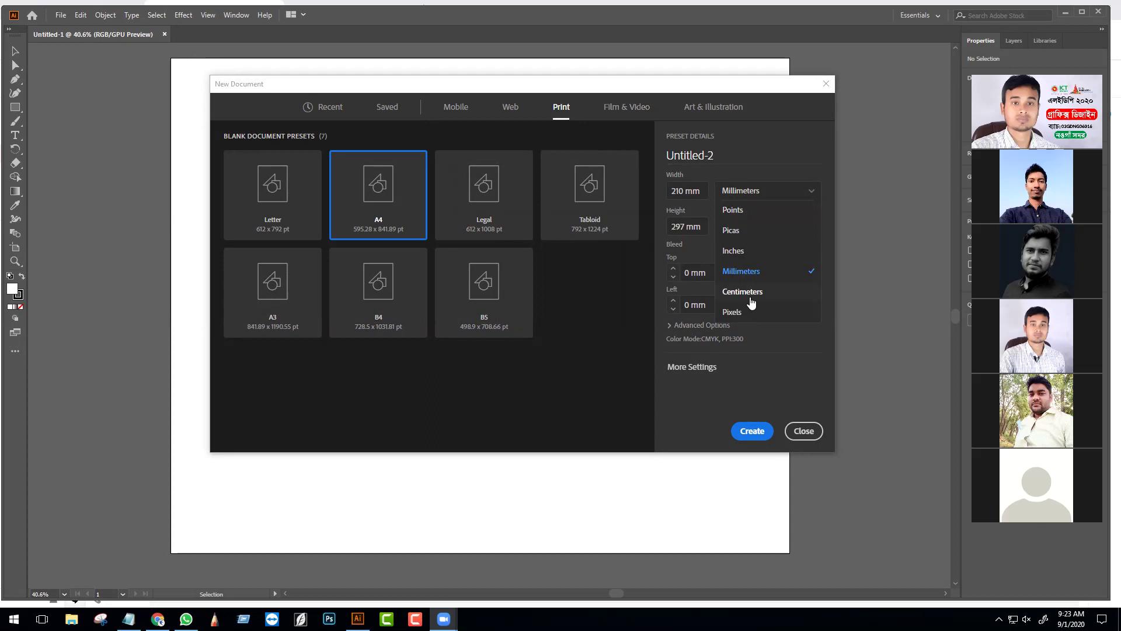
{"action": "left_click", "coordinate": [740, 252]}
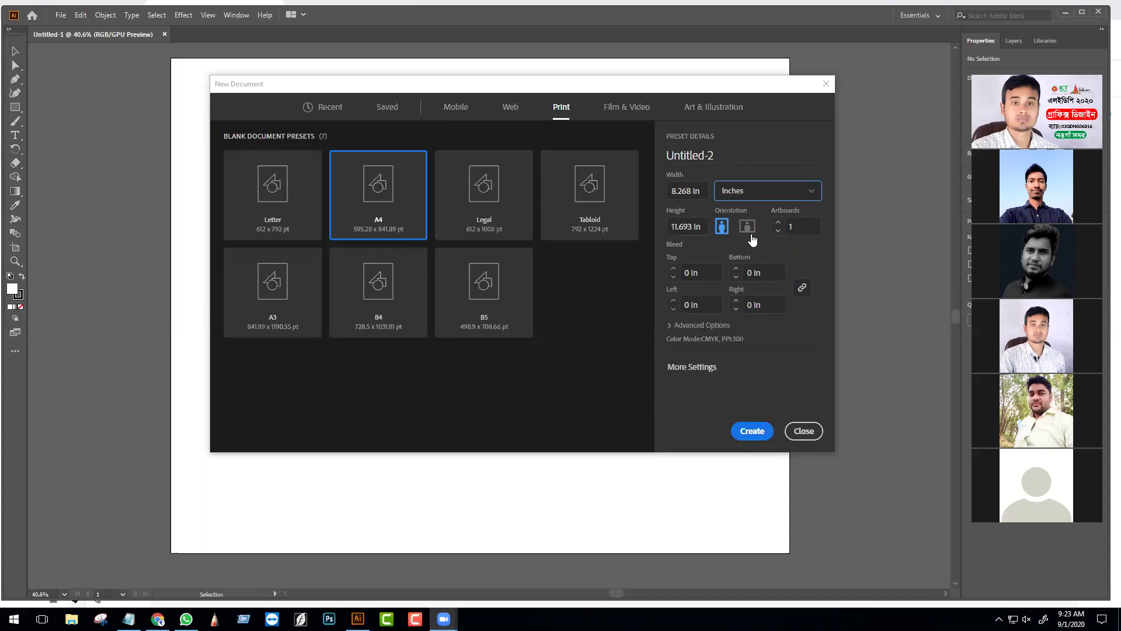
- Create the A4 portrait document with one artboard
{"action": "left_click", "coordinate": [792, 227]}
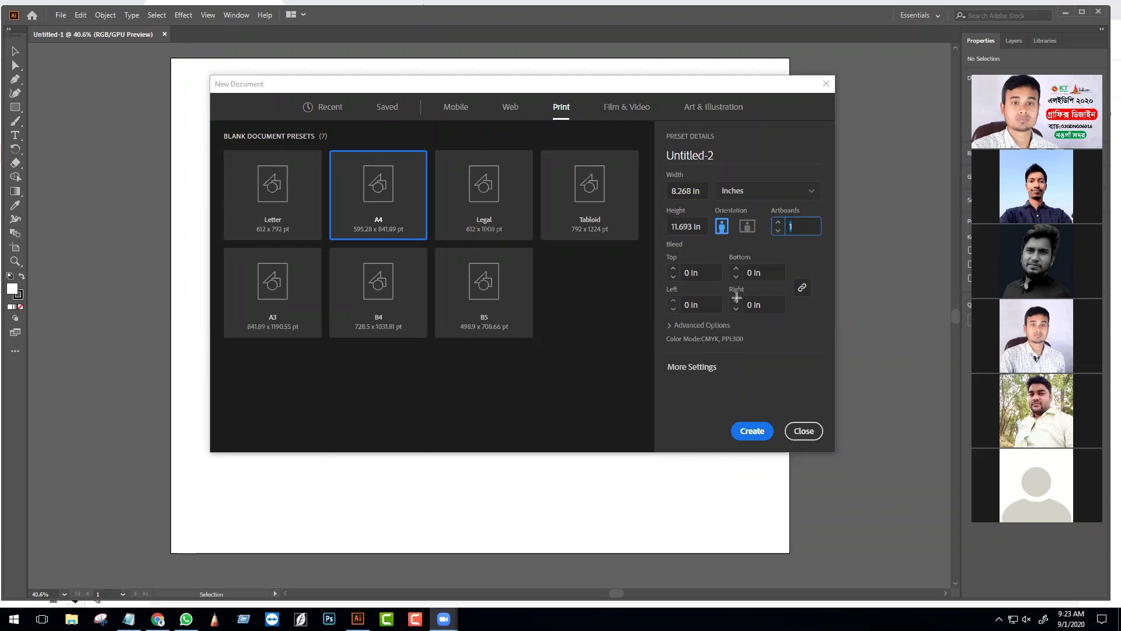
{"action": "left_click_drag", "start_coordinate": [664, 332], "coordinate": [752, 347]}
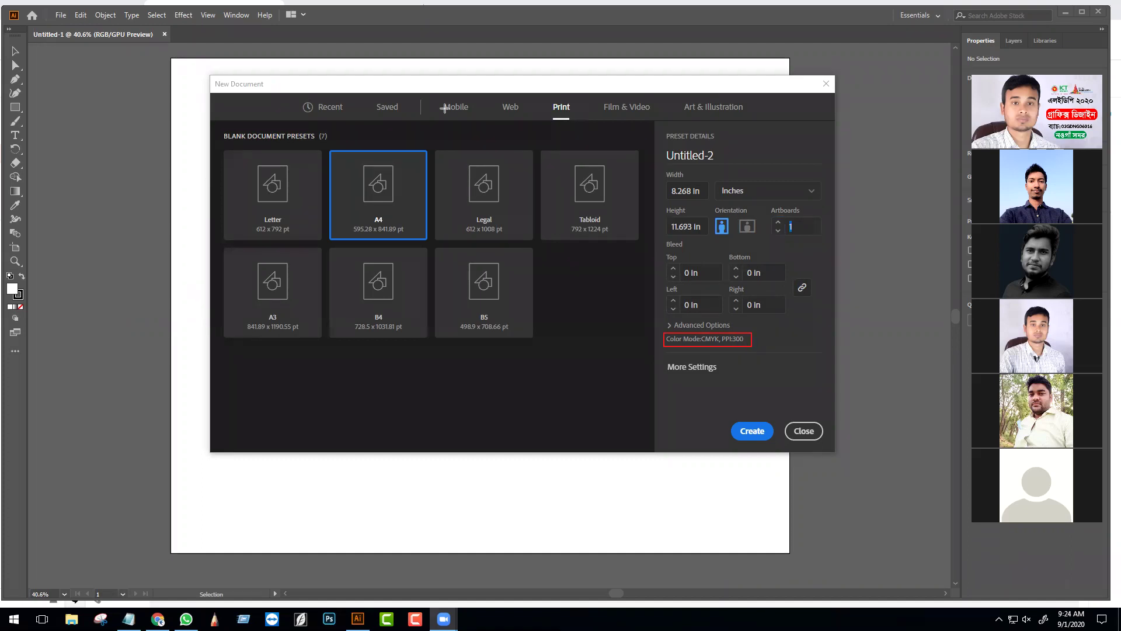
{"action": "left_click", "coordinate": [749, 432]}
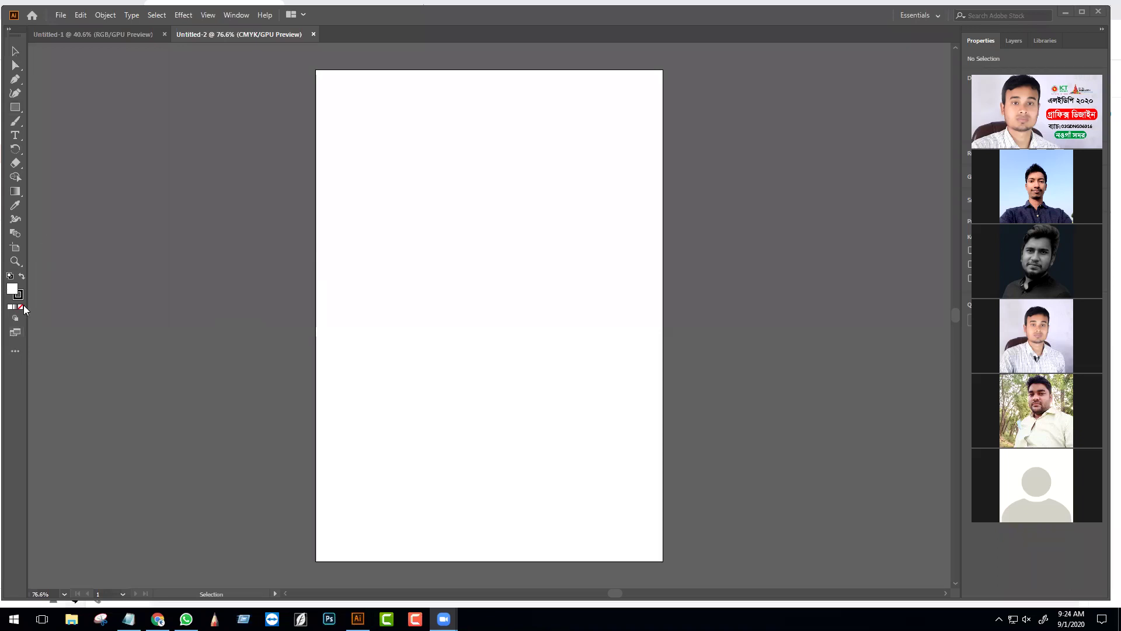
- Switch the toolbar to the Advanced set and expand it to two columns
{"action": "left_click", "coordinate": [15, 351]}
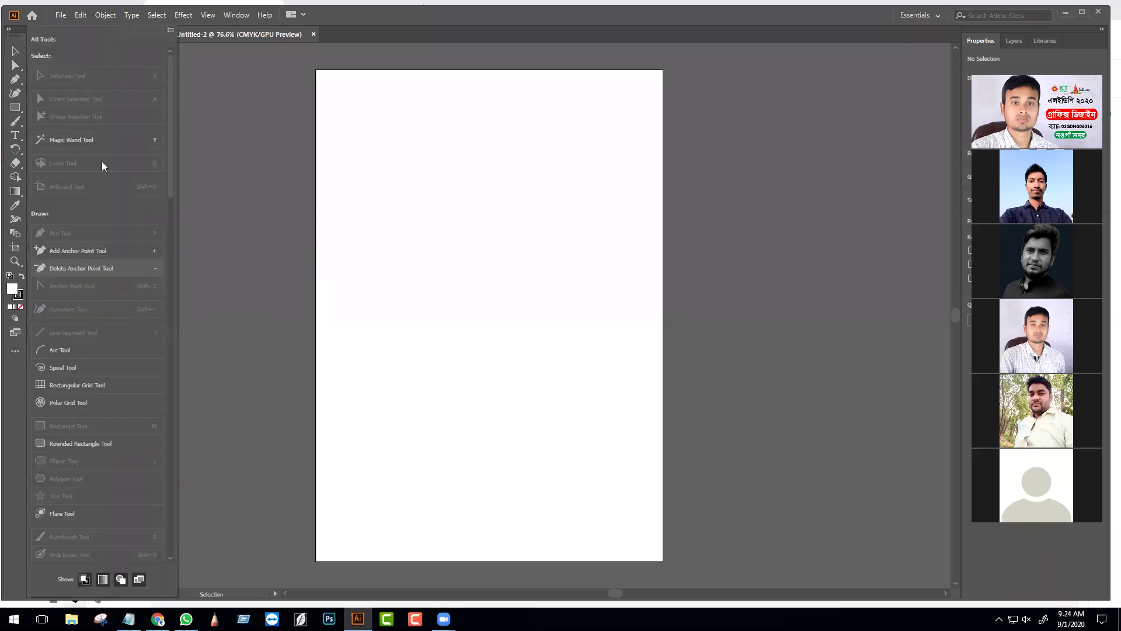
{"action": "left_click", "coordinate": [170, 32]}
{"action": "left_click", "coordinate": [216, 53]}
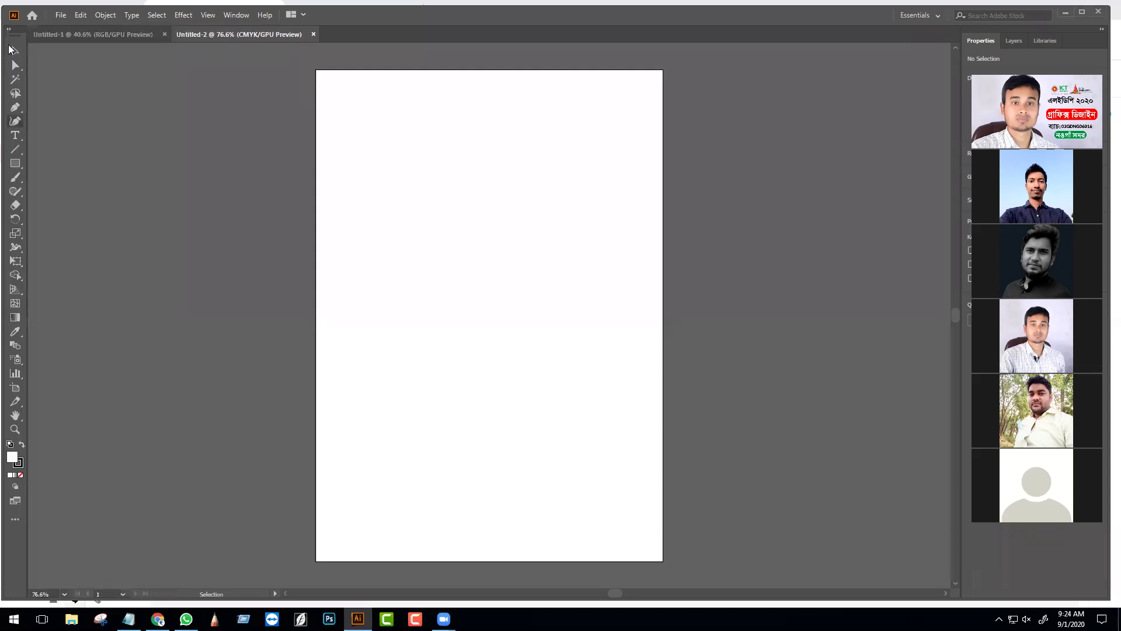
{"action": "left_click", "coordinate": [9, 29]}
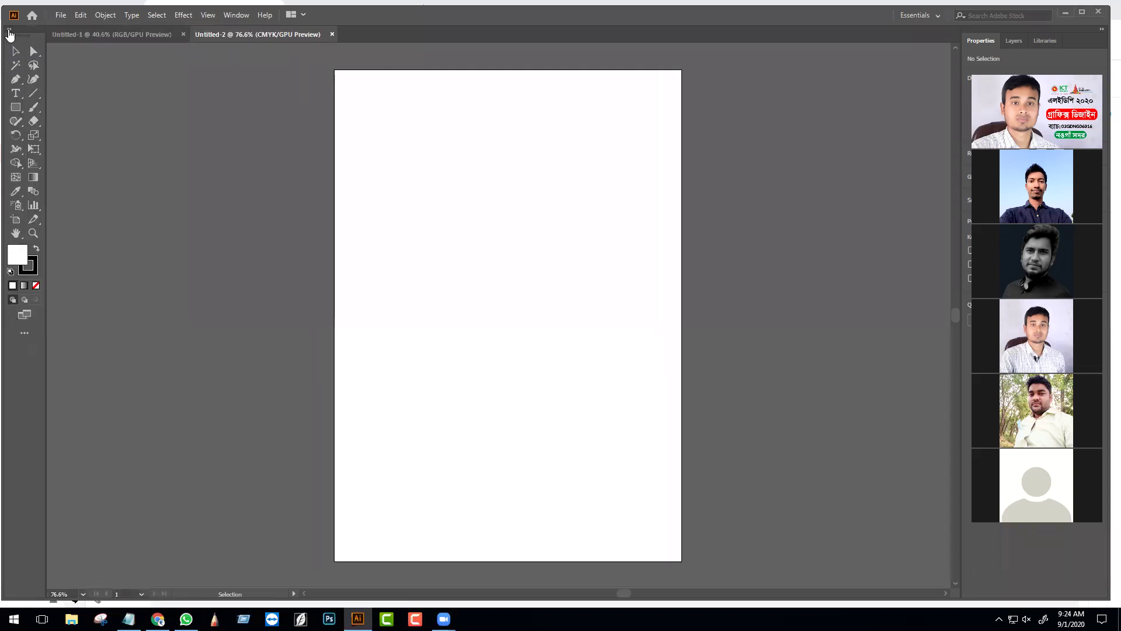
- Show the Control bar and open the Transform panel
{"action": "left_click", "coordinate": [236, 15]}
{"action": "left_click", "coordinate": [286, 94]}
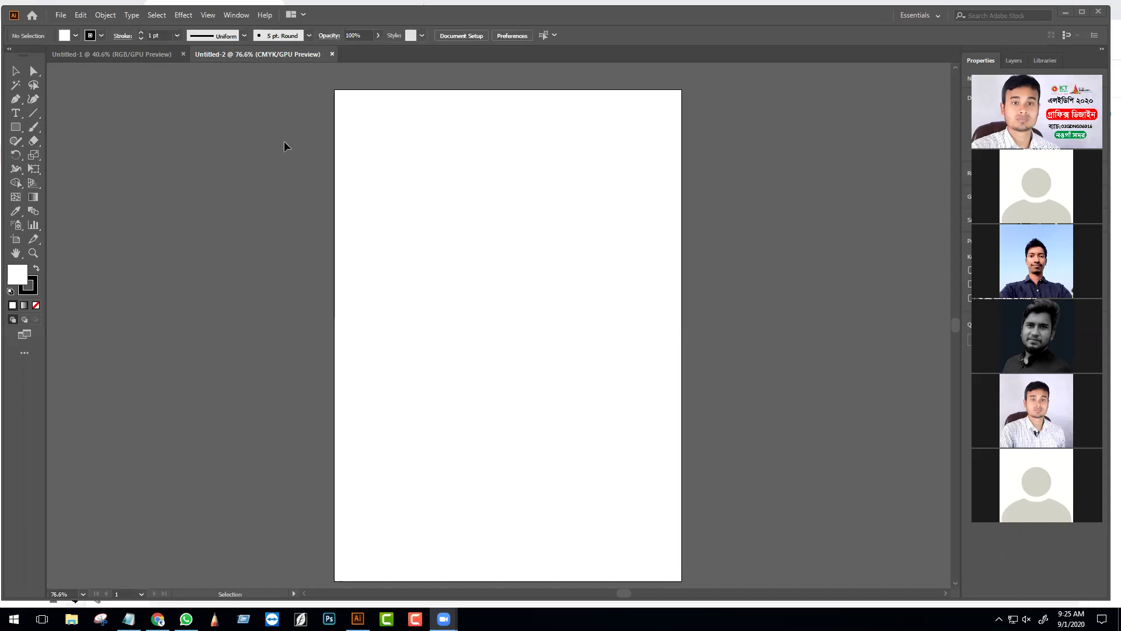
{"action": "left_click", "coordinate": [236, 16]}
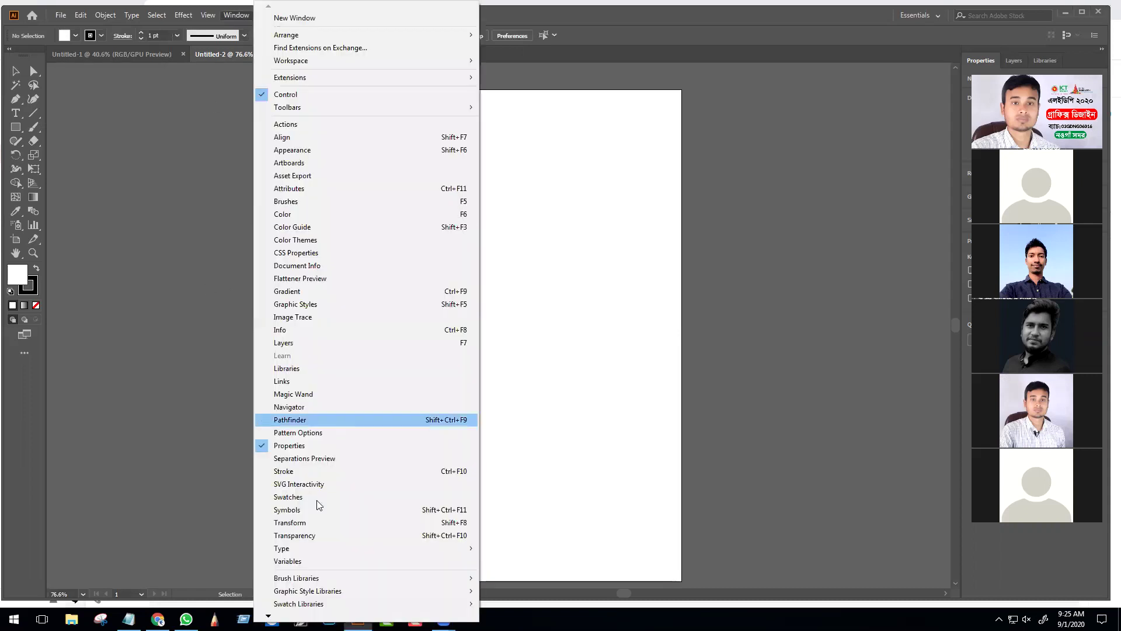
{"action": "left_click", "coordinate": [307, 523]}
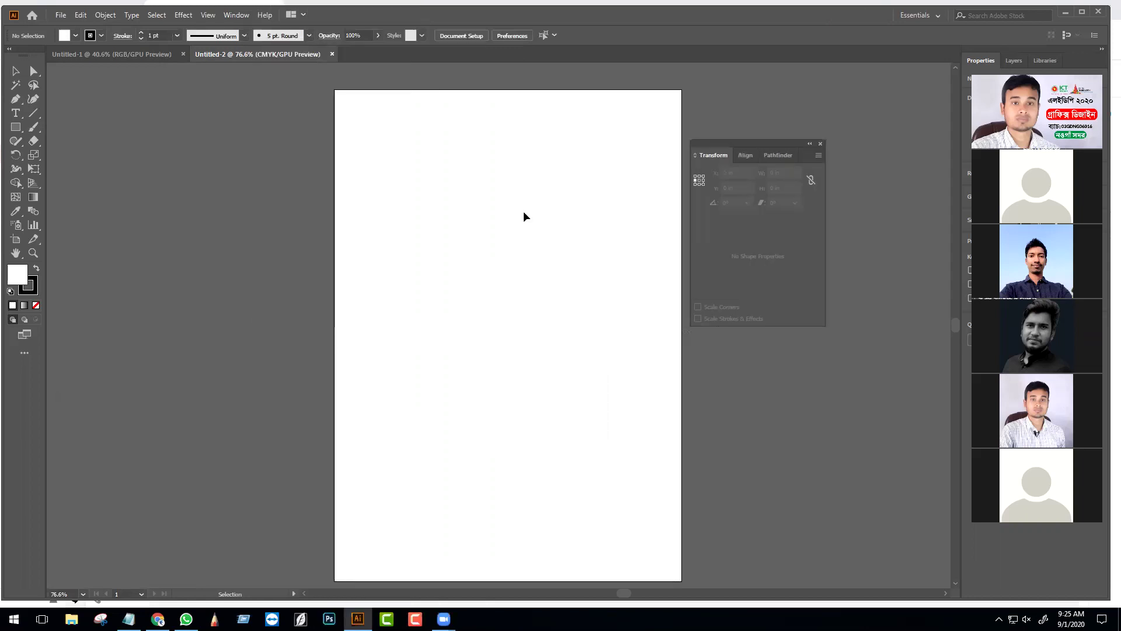
- Open the Transparency and Stroke panel group with Stroke in front, and place it below the Transform panel
{"action": "left_click", "coordinate": [237, 15]}
{"action": "left_click", "coordinate": [310, 535]}
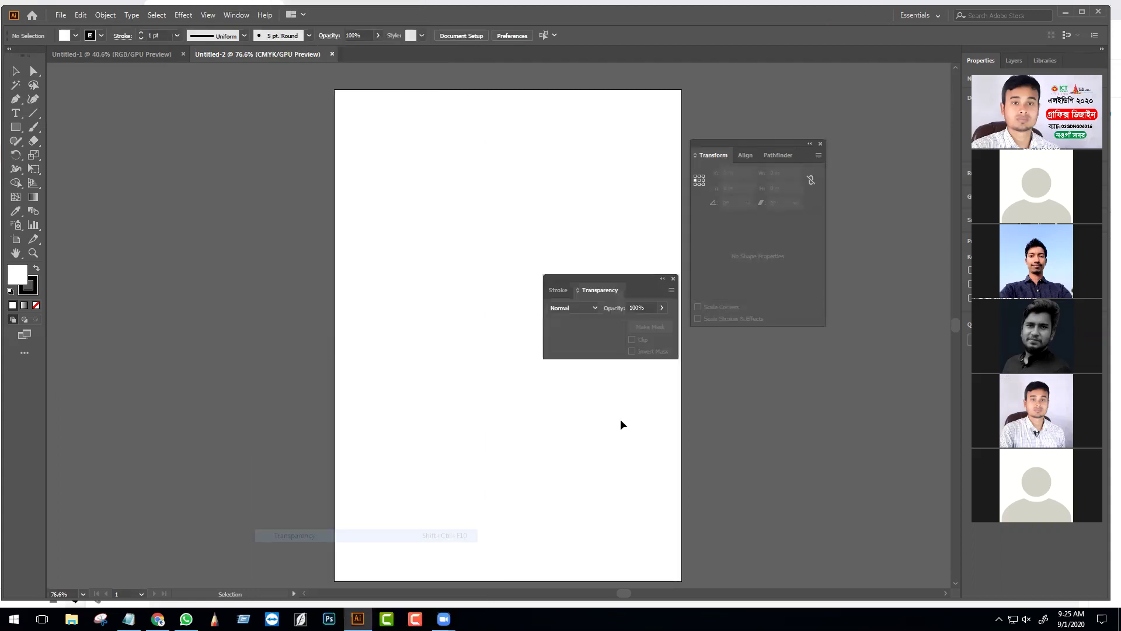
{"action": "left_click", "coordinate": [558, 290]}
{"action": "mouse_move", "coordinate": [596, 286]}
{"action": "left_mouse_down"}
{"action": "mouse_move", "coordinate": [814, 353]}
{"action": "mouse_move", "coordinate": [803, 354]}
{"action": "left_mouse_up"}
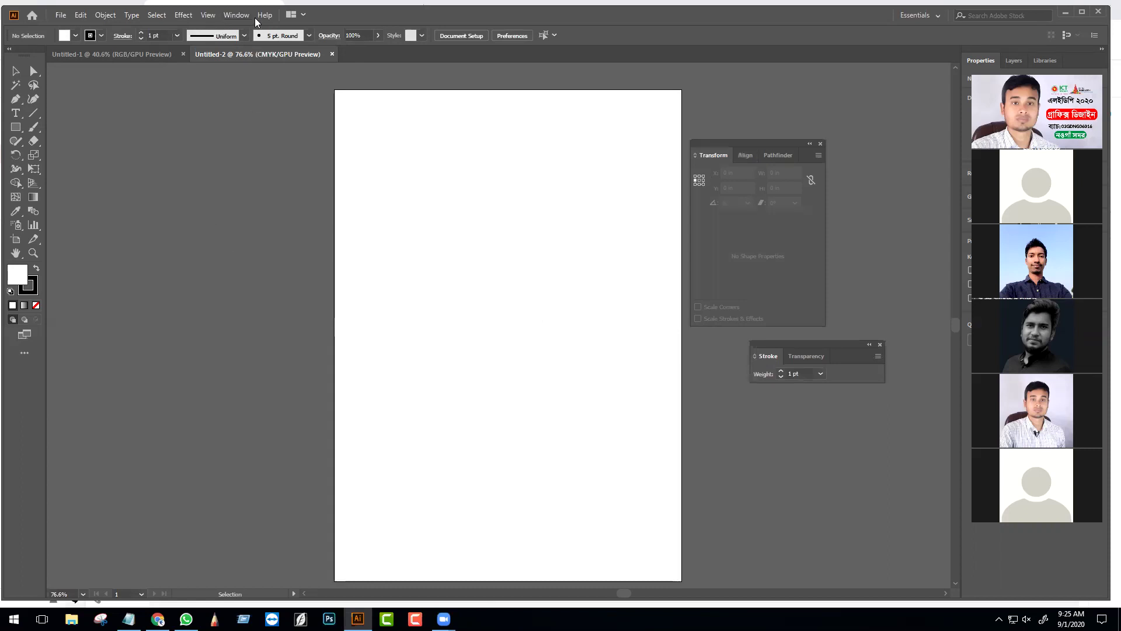
- Select the artboard with the Artboard tool and copy its width value
{"action": "key", "text": "v"}
{"action": "left_click", "coordinate": [15, 239]}
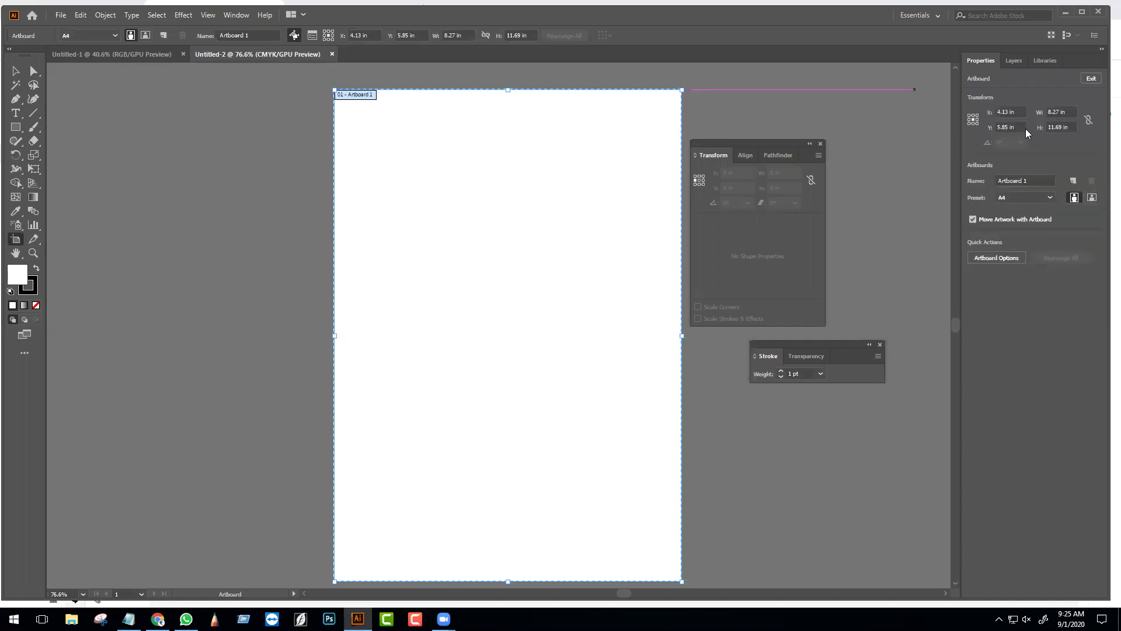
{"action": "left_click_drag", "start_coordinate": [1068, 112], "coordinate": [1039, 133]}
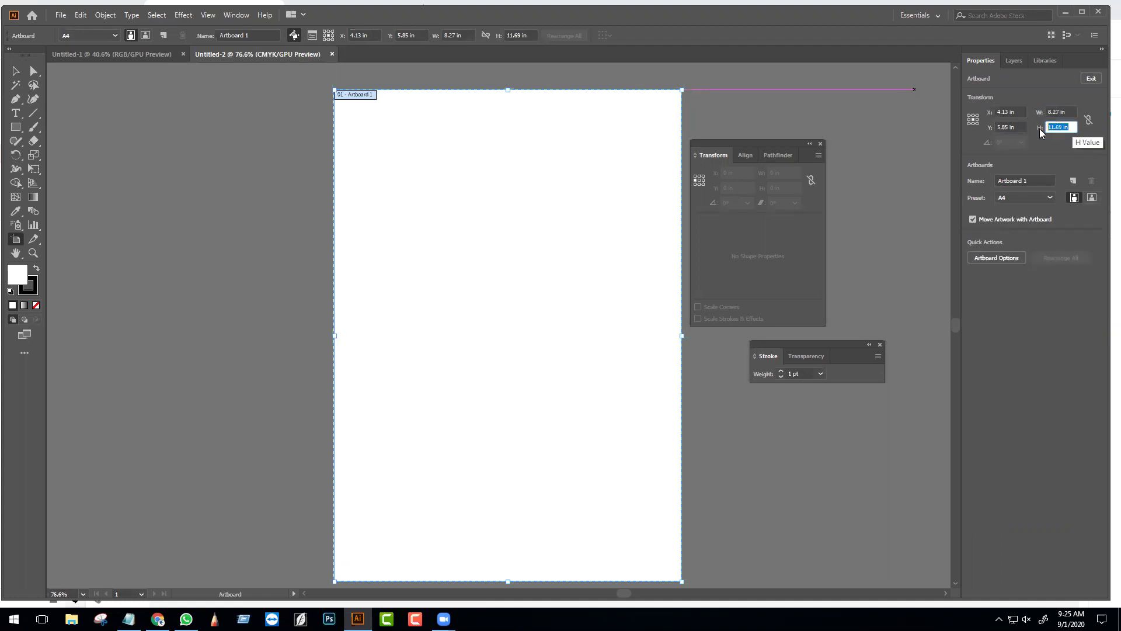
{"action": "left_click", "coordinate": [1072, 111]}
{"action": "key", "text": "ctrl+c"}
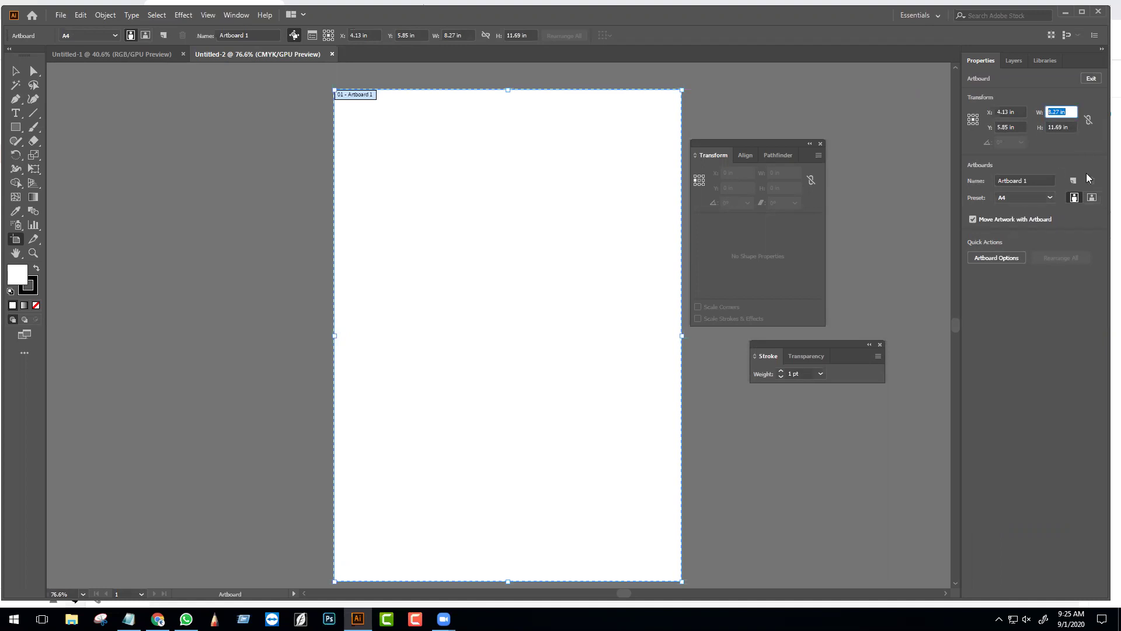
{"action": "right_click", "coordinate": [1059, 111]}
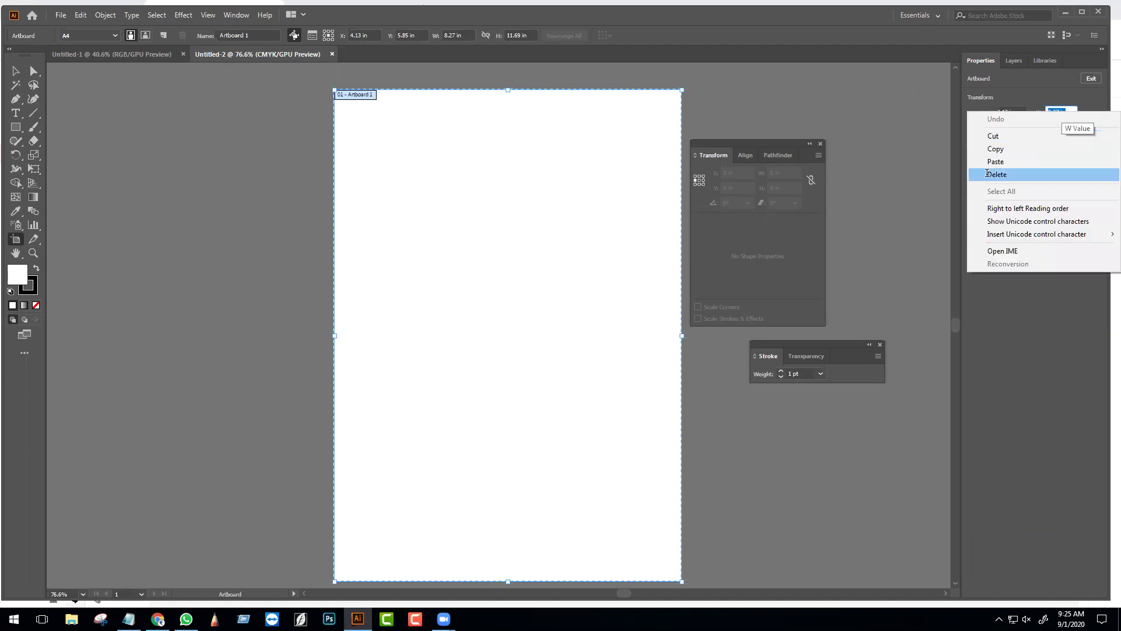
{"action": "left_click", "coordinate": [995, 148]}
- Paste the copied width, 8.27 in, as text in the artboard's upper-left area and enlarge it to about 90 pt
{"action": "left_click", "coordinate": [15, 113]}
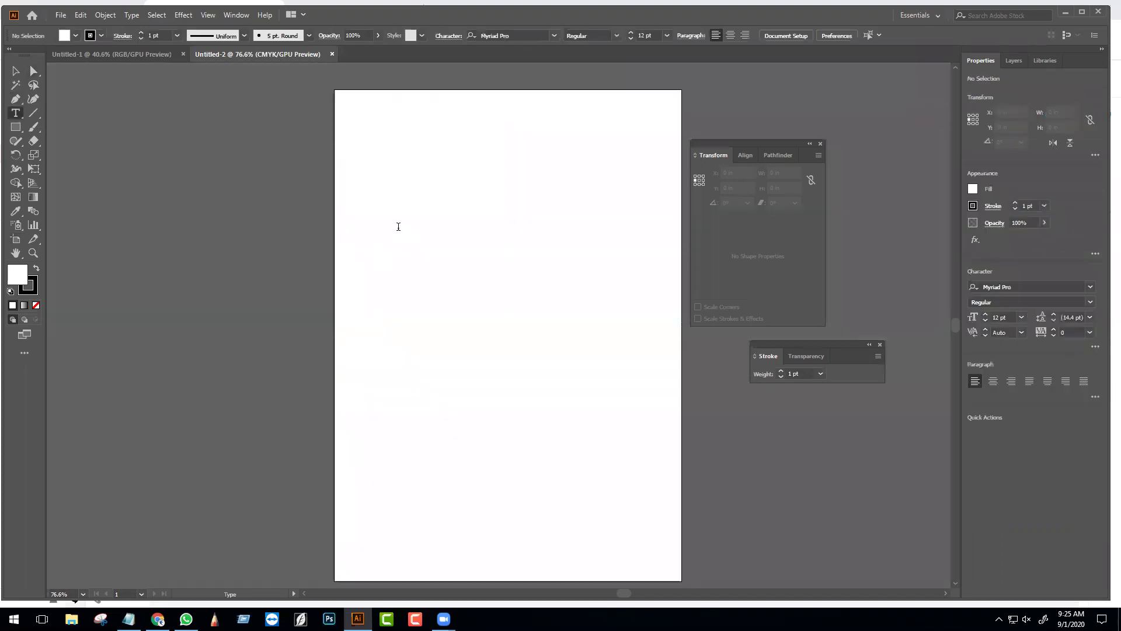
{"action": "left_click", "coordinate": [398, 227]}
{"action": "key", "text": "ctrl+v"}
{"action": "key", "text": "Escape"}
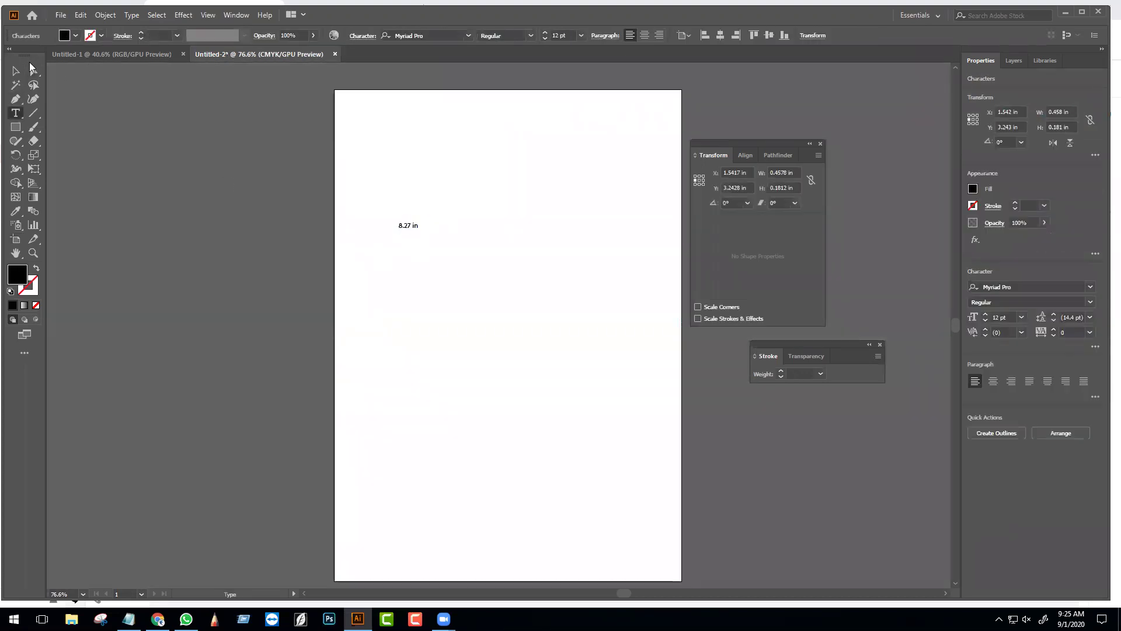
{"action": "left_click", "coordinate": [15, 71]}
{"action": "left_click_drag", "start_coordinate": [419, 229], "coordinate": [484, 274]}
- Copy the artboard's height value, 11.69 in, and paste it as text of about 74 pt below the width text
{"action": "left_click", "coordinate": [16, 240]}
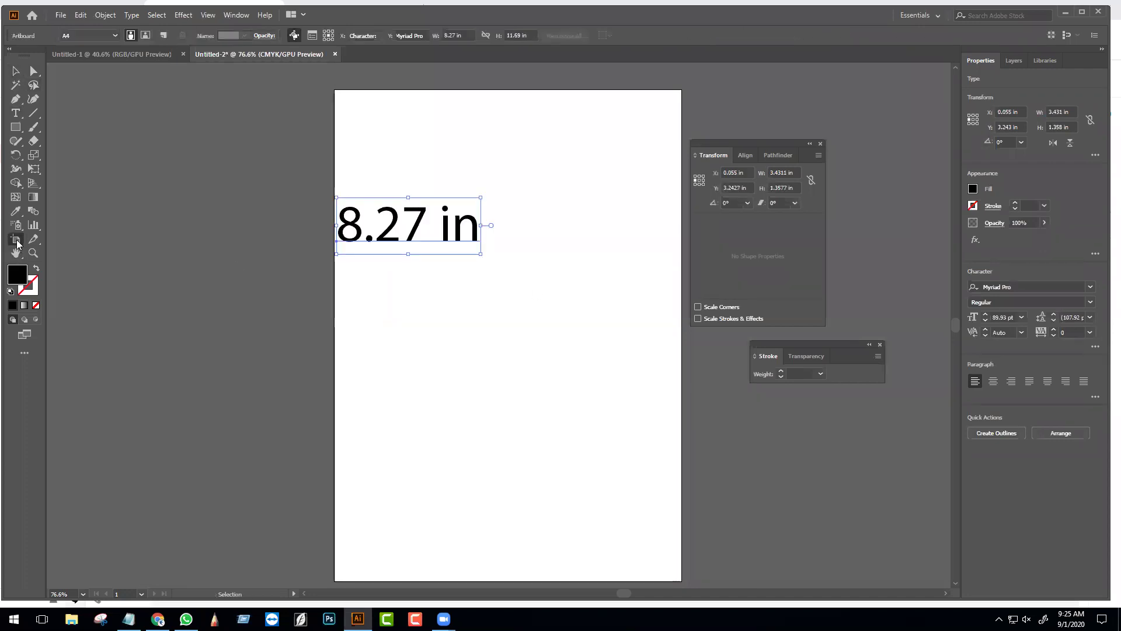
{"action": "left_click", "coordinate": [1071, 125]}
{"action": "key", "text": "ctrl+c"}
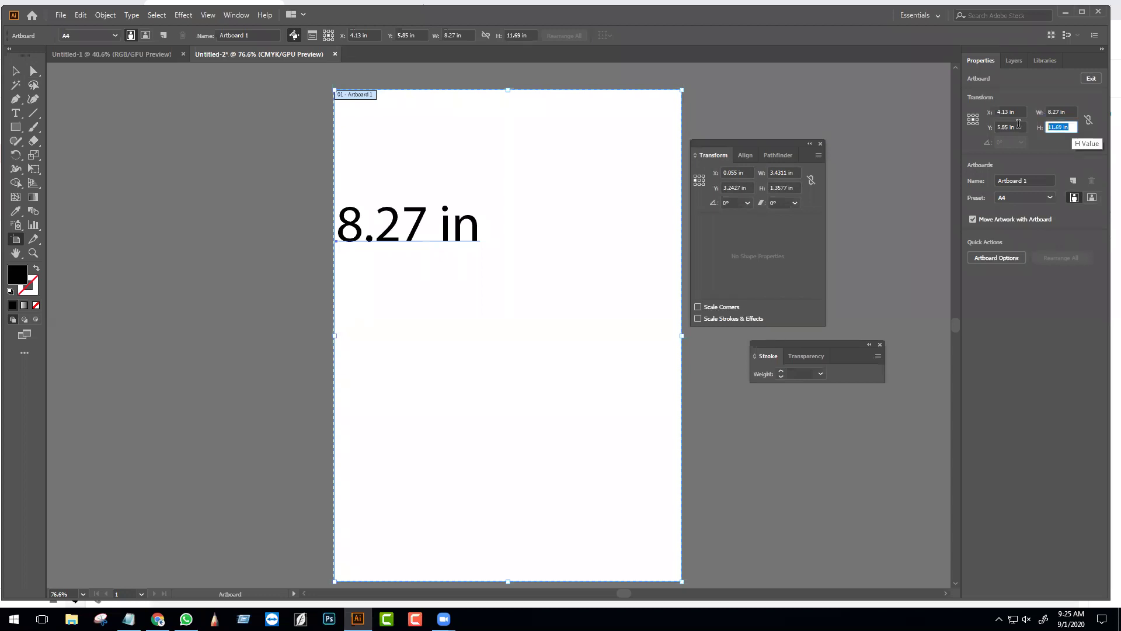
{"action": "left_click", "coordinate": [15, 71]}
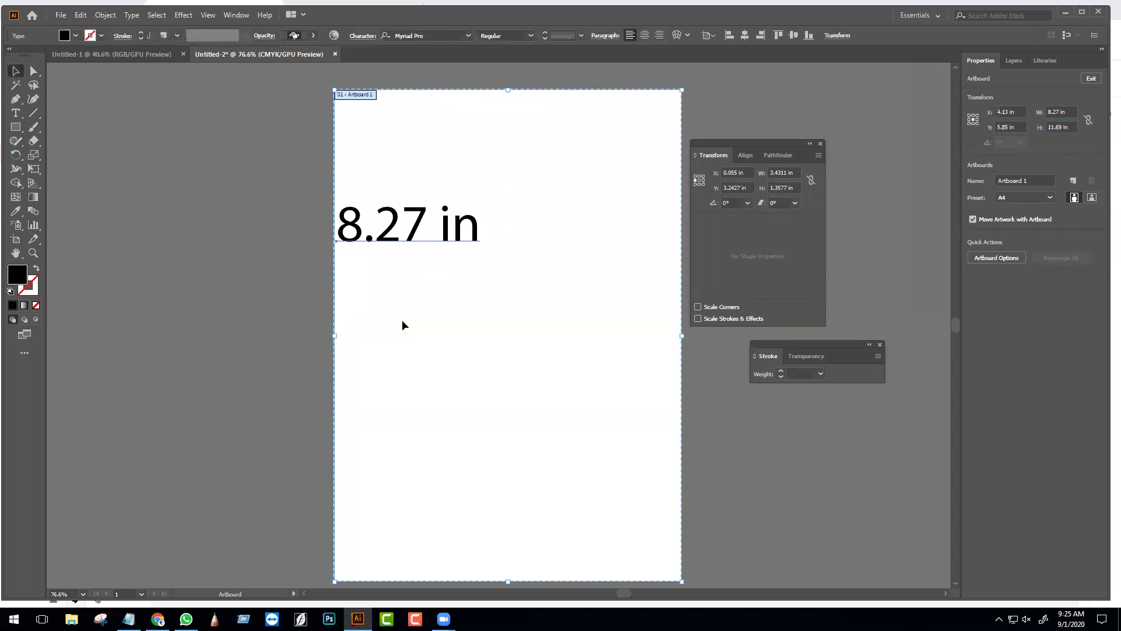
{"action": "key", "text": "ctrl+v"}
{"action": "left_click_drag", "start_coordinate": [509, 330], "coordinate": [434, 281]}
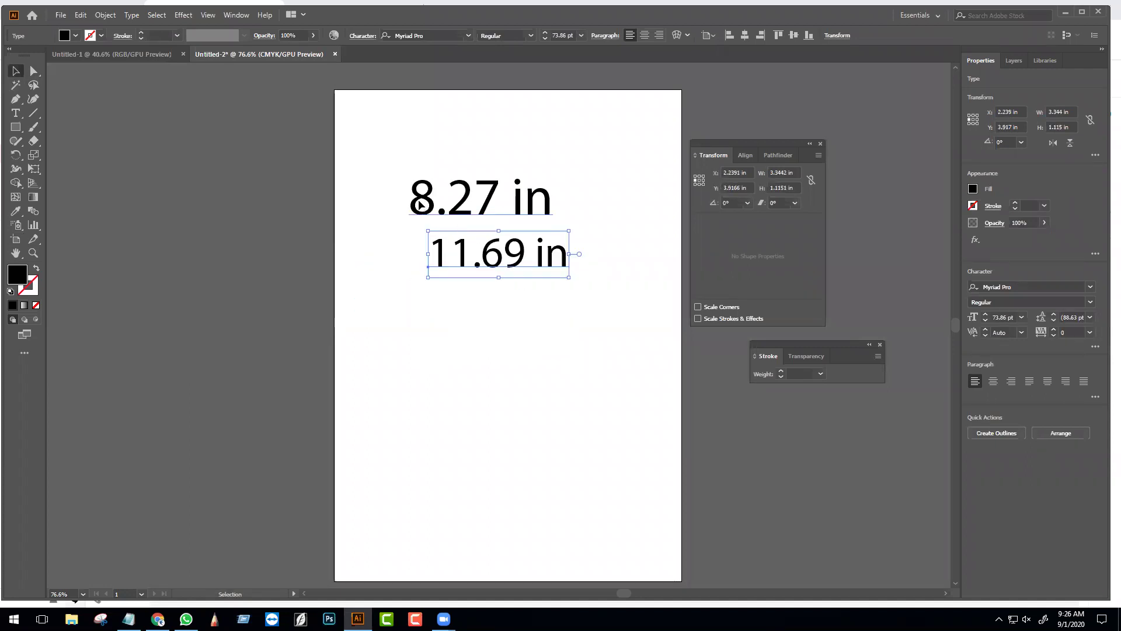
- Prefix the 8.27 in text with a capital W and the 11.69 in text with a capital H
{"action": "double_click", "coordinate": [418, 200]}
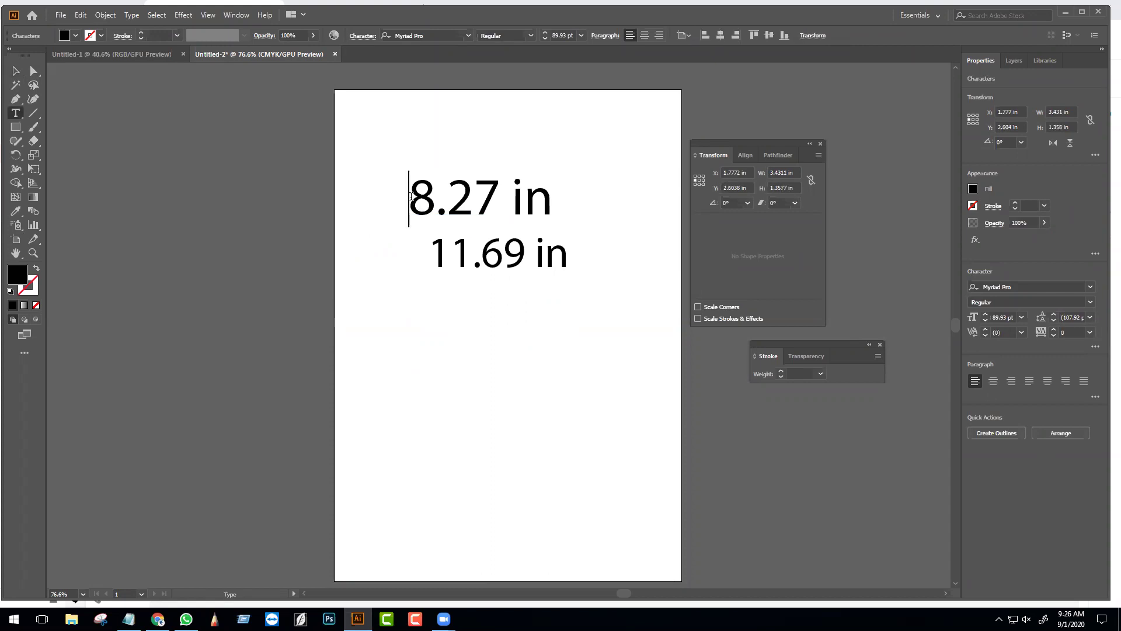
{"action": "type", "text": "w"}
{"action": "left_click_drag", "start_coordinate": [456, 199], "coordinate": [401, 192]}
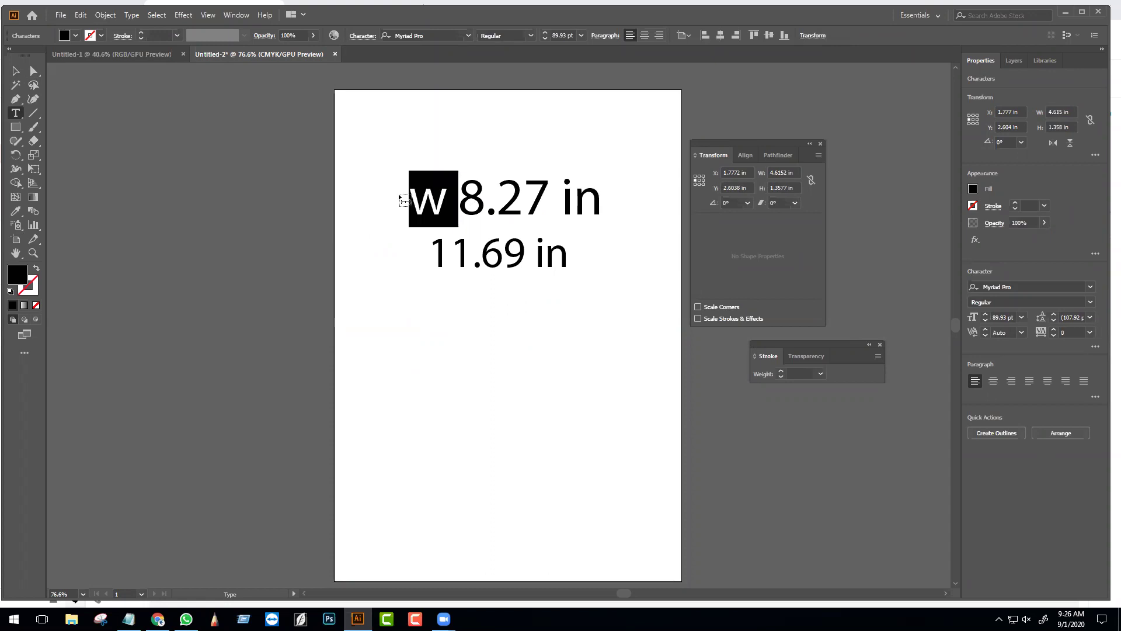
{"action": "type", "text": "W"}
{"action": "left_click", "coordinate": [436, 246]}
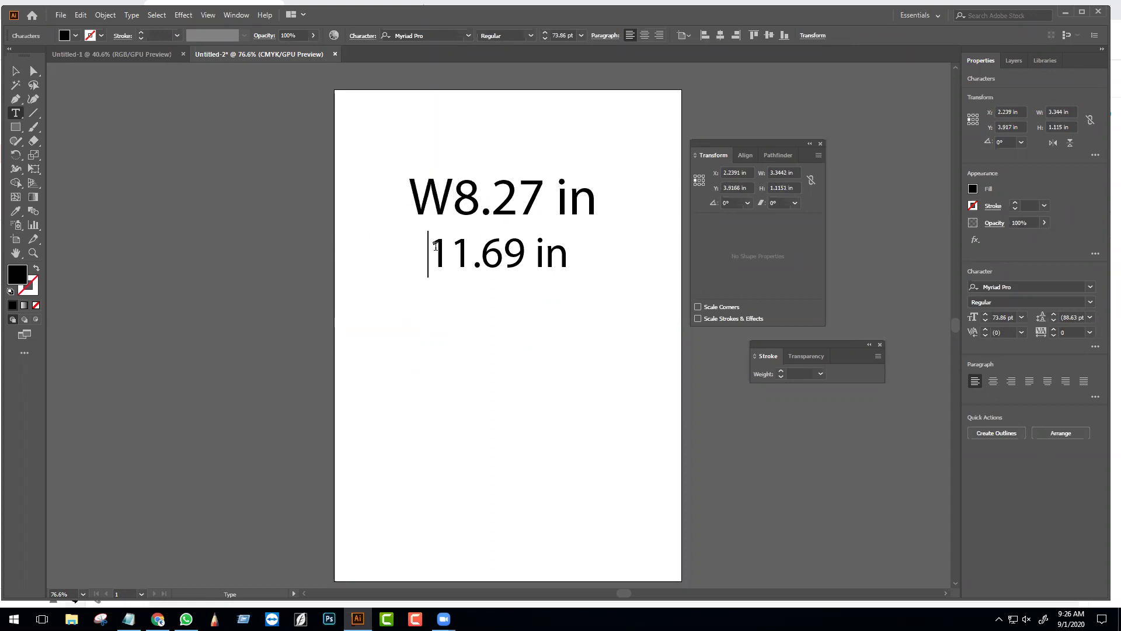
{"action": "type", "text": "h"}
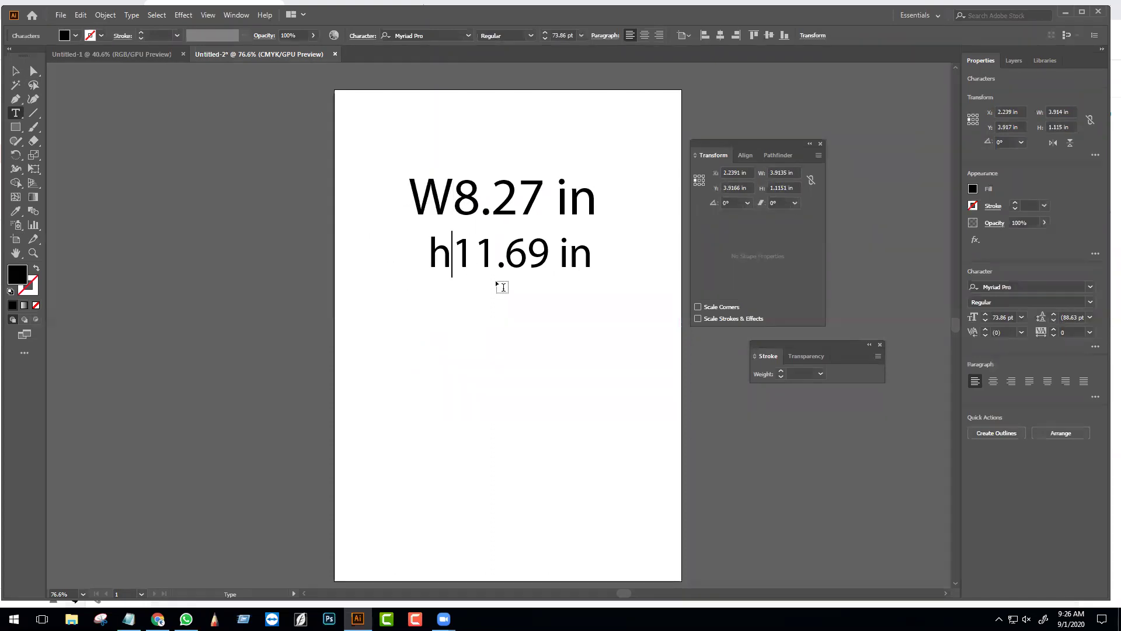
{"action": "key", "text": "BackSpace"}
{"action": "type", "text": "H"}
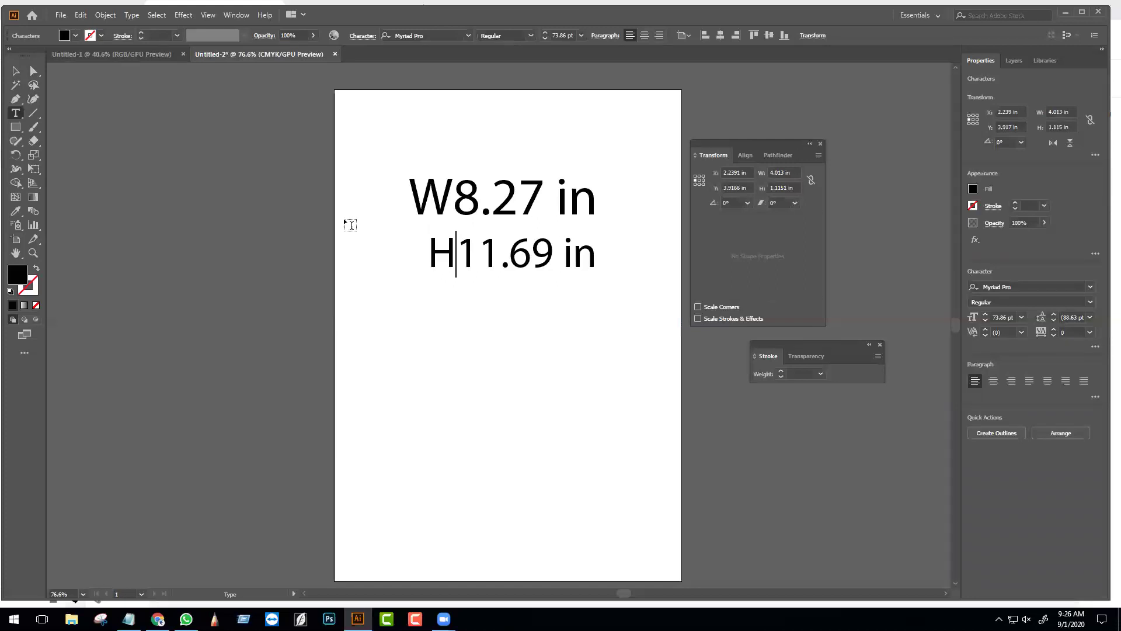
- Select both dimension texts together and reposition them in the upper half of the artboard
{"action": "left_click", "coordinate": [16, 71]}
{"action": "left_click_drag", "start_coordinate": [532, 346], "coordinate": [404, 176]}
{"action": "left_click_drag", "start_coordinate": [512, 195], "coordinate": [476, 183]}
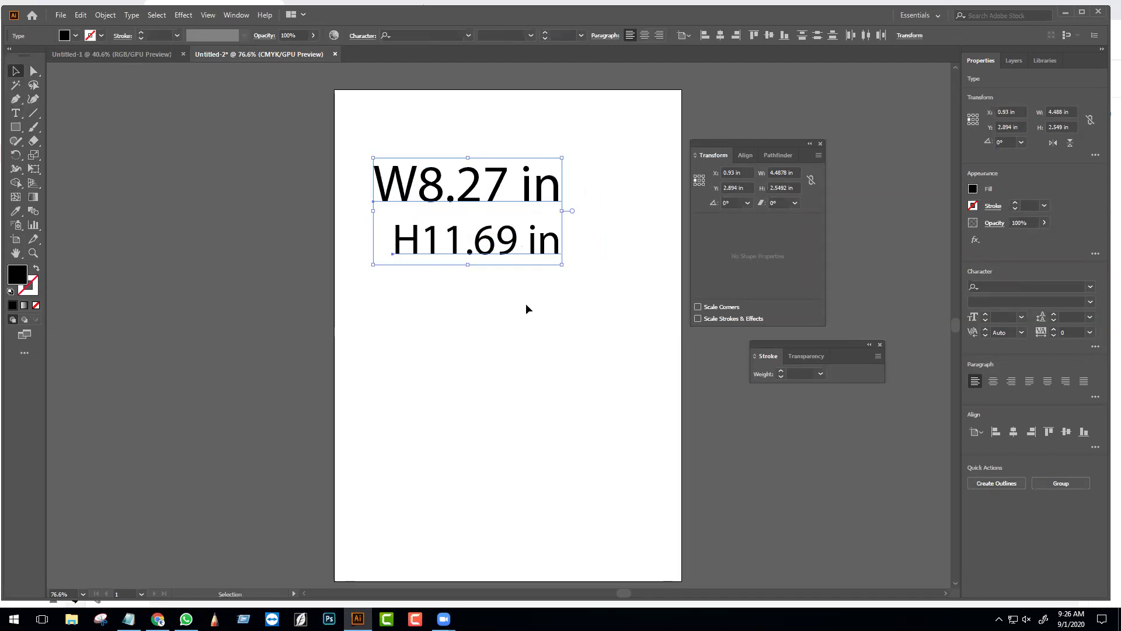
{"action": "left_click_drag", "start_coordinate": [446, 238], "coordinate": [465, 281]}
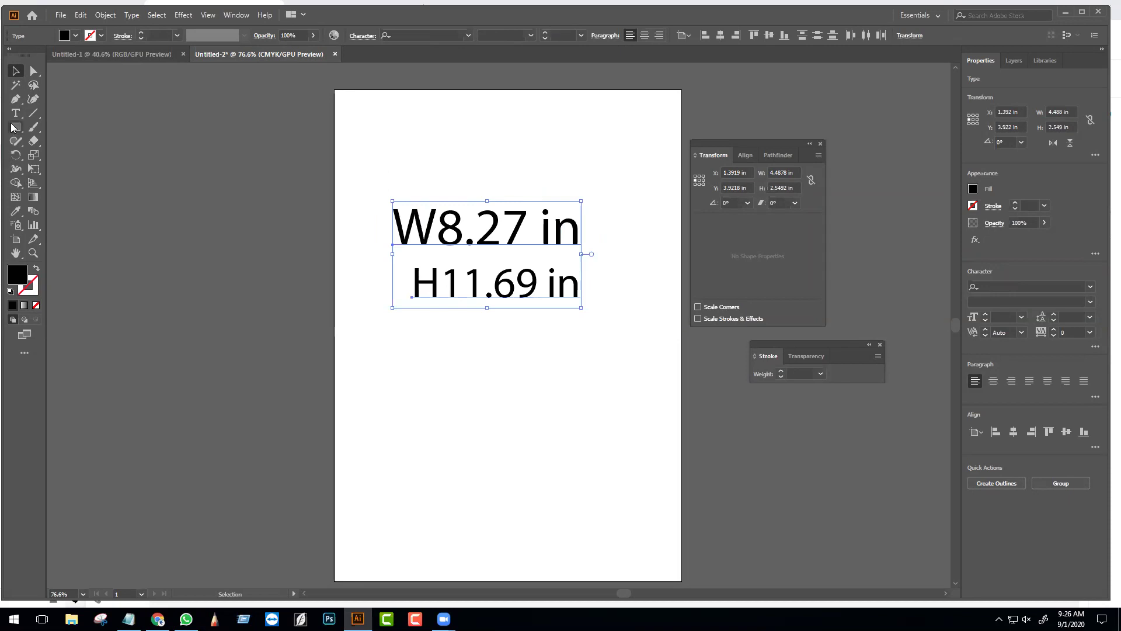
- Try to create a rectangle with a width of 8.27 in and a height of 1169
{"action": "left_click_drag", "start_coordinate": [12, 127], "coordinate": [55, 127]}
{"action": "left_click", "coordinate": [425, 136]}
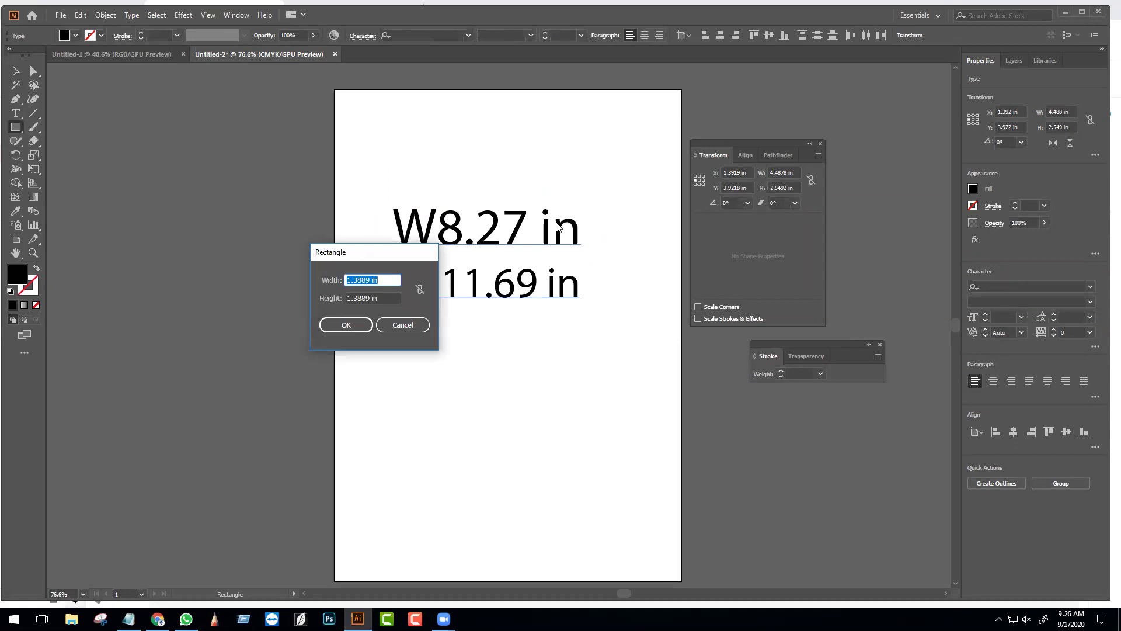
{"action": "type", "text": "8.27"}
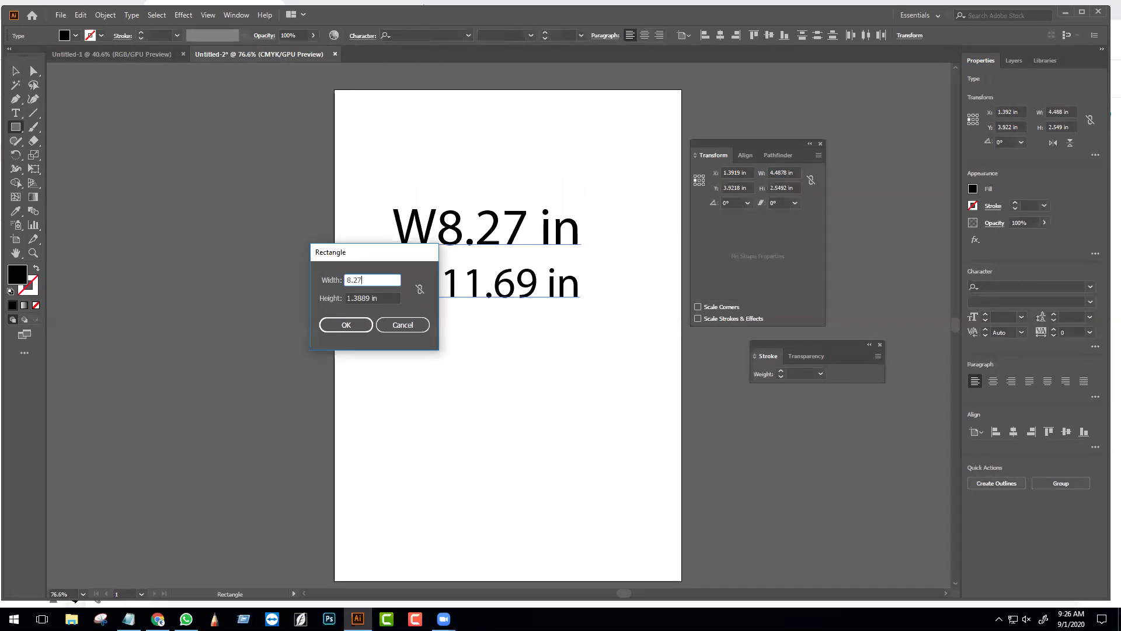
{"action": "key", "text": "Tab"}
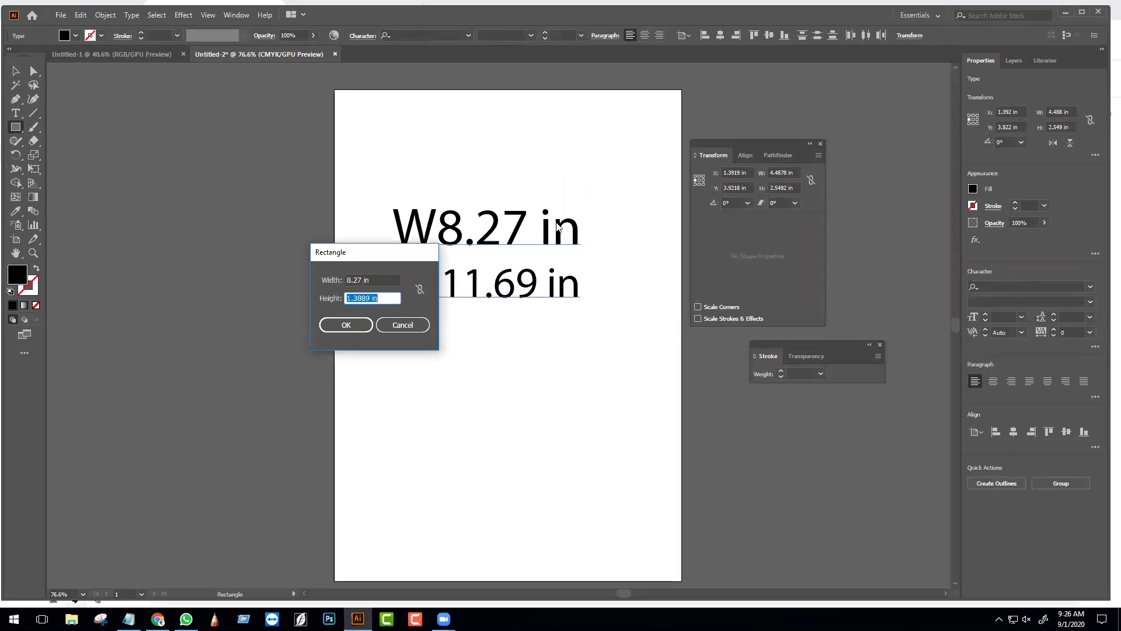
{"action": "type", "text": "1169"}
{"action": "key", "text": "Return"}
- Centre the oversized rectangle on the artboard horizontally and vertically, and check its full extent
{"action": "left_click", "coordinate": [16, 71]}
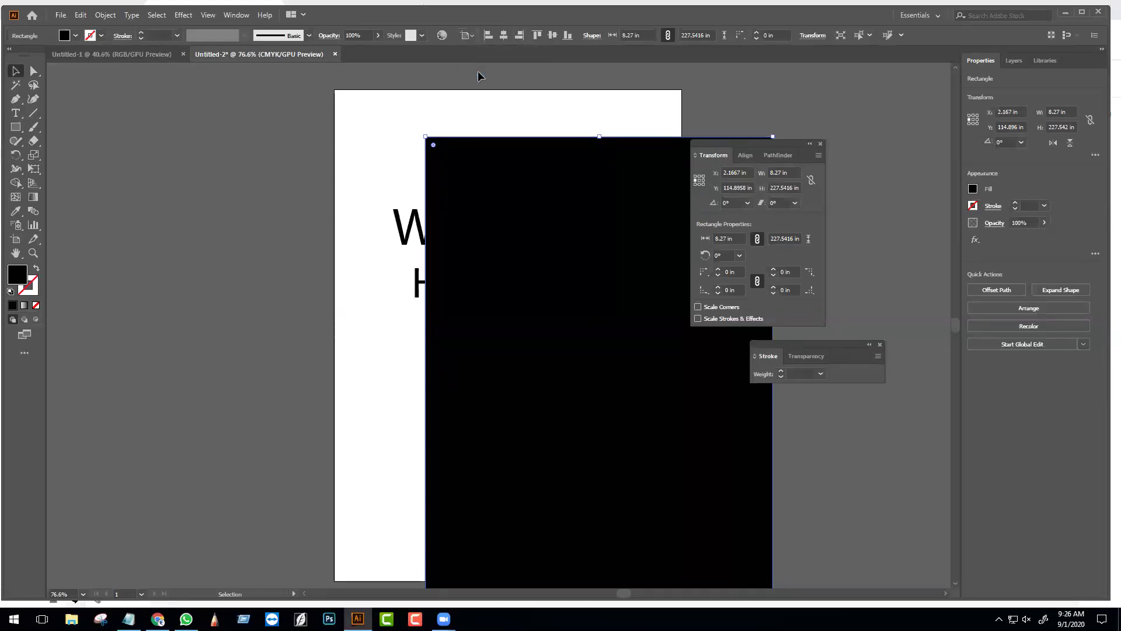
{"action": "left_click", "coordinate": [504, 36]}
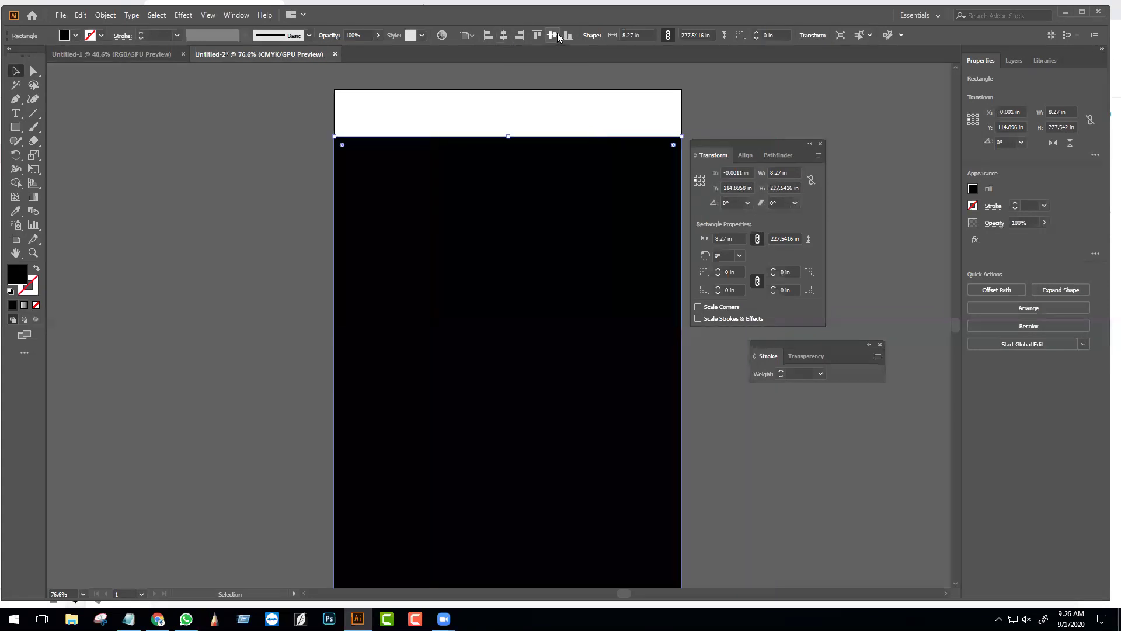
{"action": "left_click", "coordinate": [558, 38]}
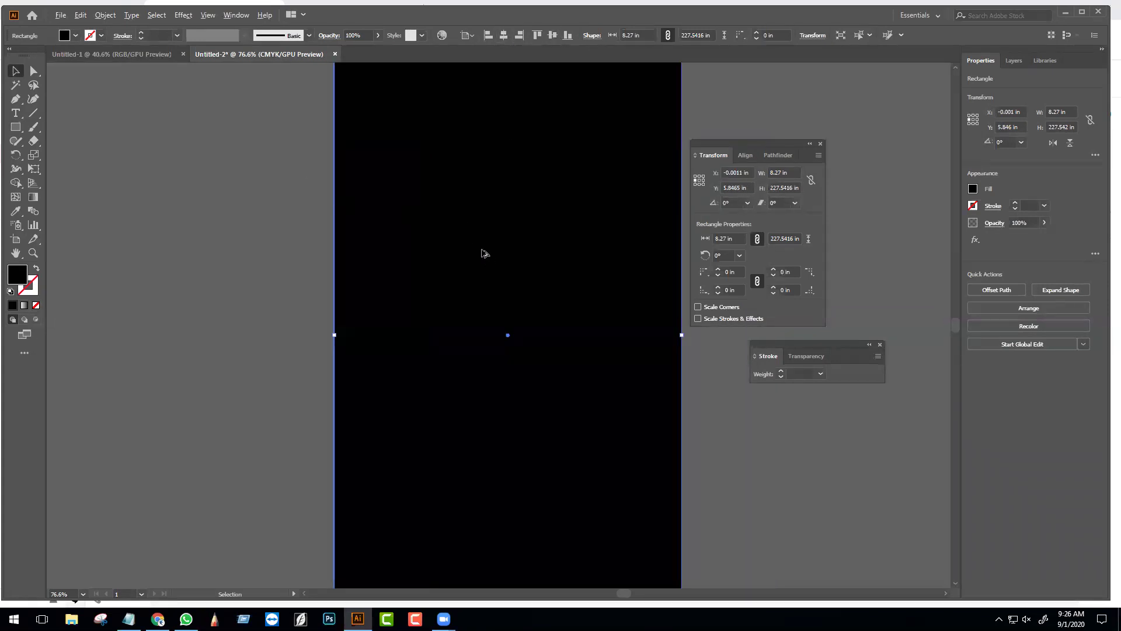
{"action": "key", "text": "ctrl+minus"}
{"action": "key", "text": "ctrl+minus"}
{"action": "key", "text": "ctrl+minus"}
{"action": "key", "text": "ctrl+minus"}
{"action": "key", "text": "ctrl+minus"}
{"action": "key", "text": "ctrl+minus"}
{"action": "key", "text": "ctrl+minus"}
{"action": "key", "text": "ctrl+minus"}
{"action": "key", "text": "ctrl+minus"}
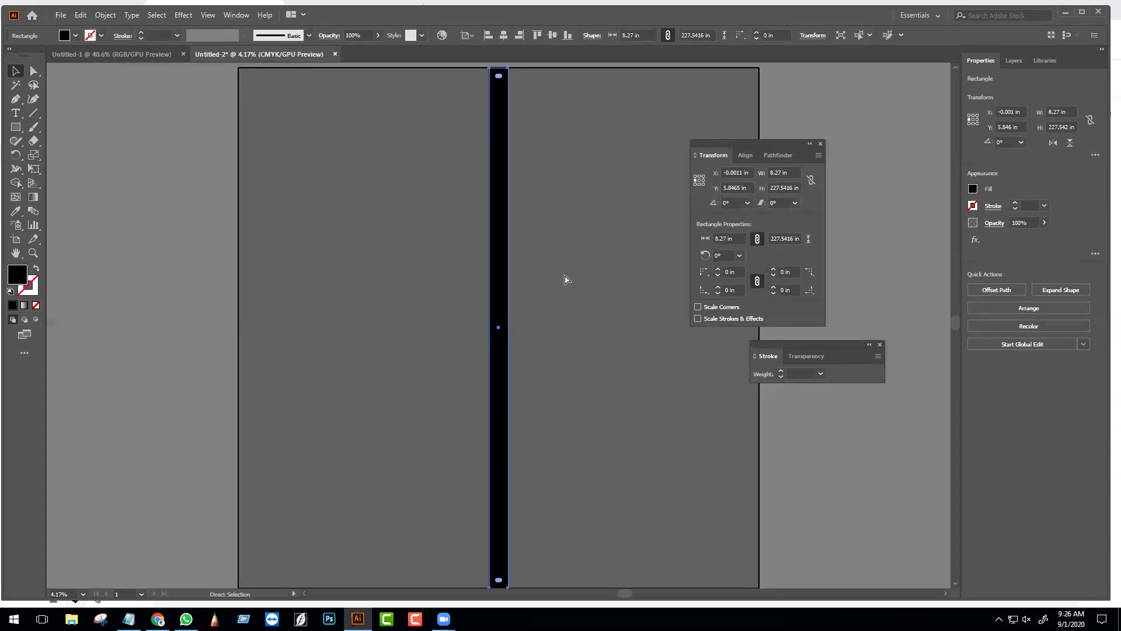
- Undo both alignments and delete the oversized rectangle
{"action": "key", "text": "ctrl+z"}
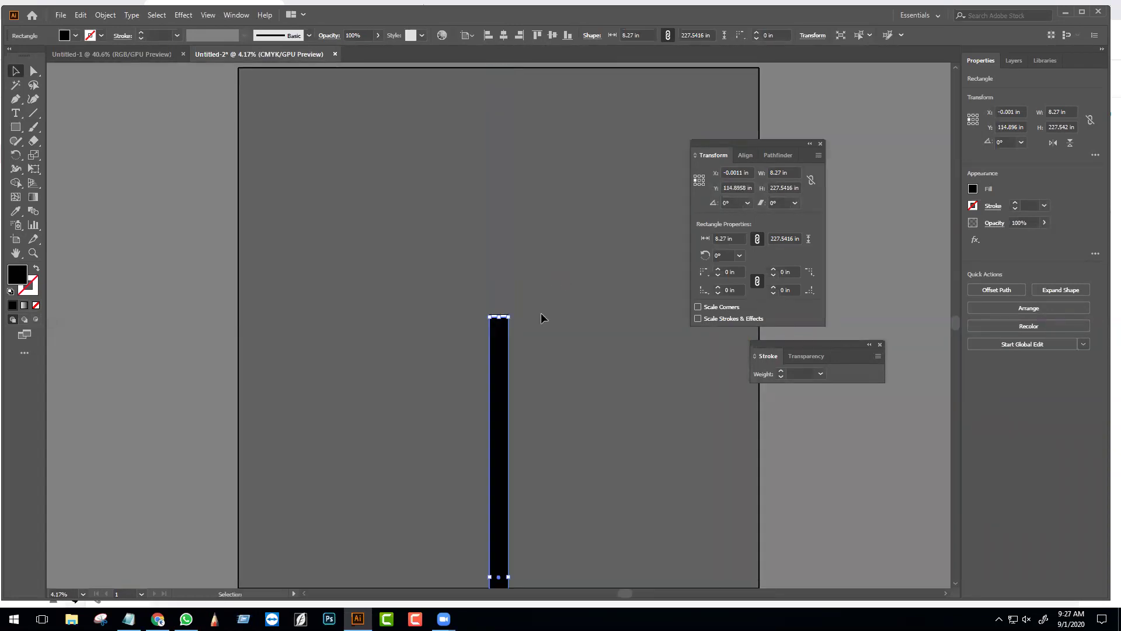
{"action": "scroll", "coordinate": [542, 314], "scroll_direction": "down", "scroll_amount": 3}
{"action": "key", "text": "ctrl+z"}
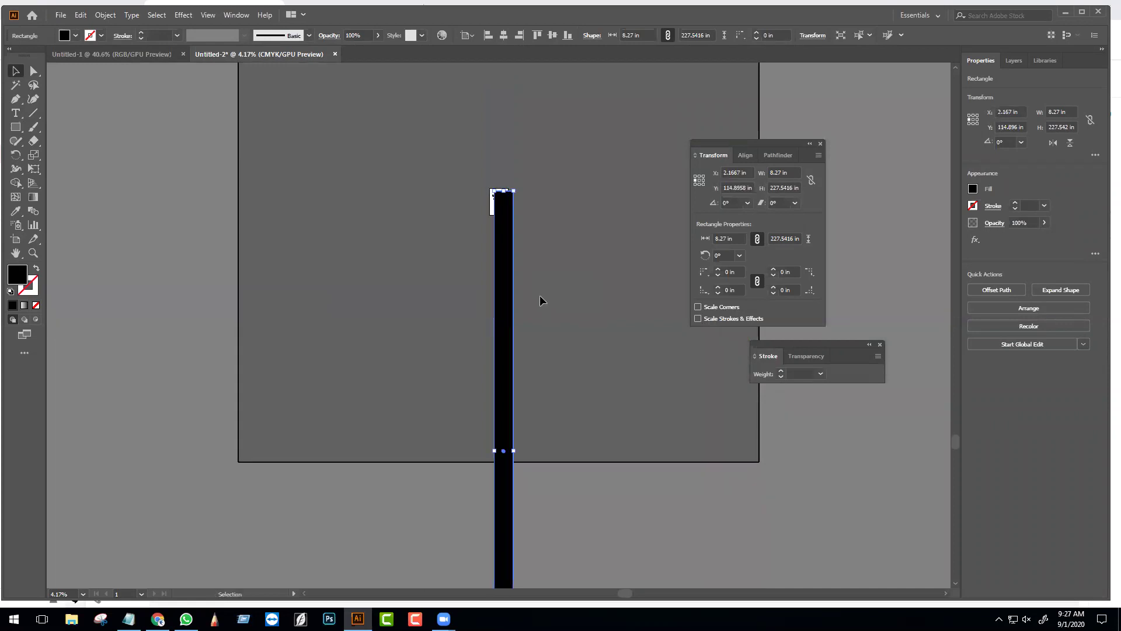
{"action": "key", "text": "Delete"}
- Create a rectangle 8.27 in wide and 11.69 in high with the Rectangle tool
{"action": "scroll", "coordinate": [469, 202], "scroll_direction": "up", "scroll_amount": 4}
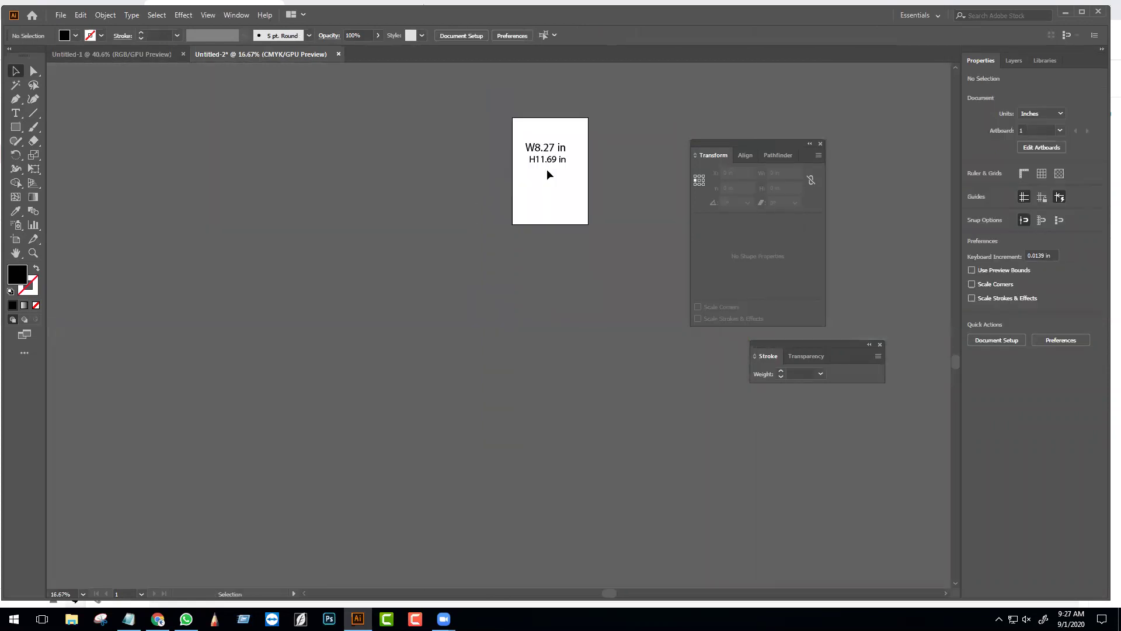
{"action": "scroll", "coordinate": [580, 154], "scroll_direction": "up", "scroll_amount": 4}
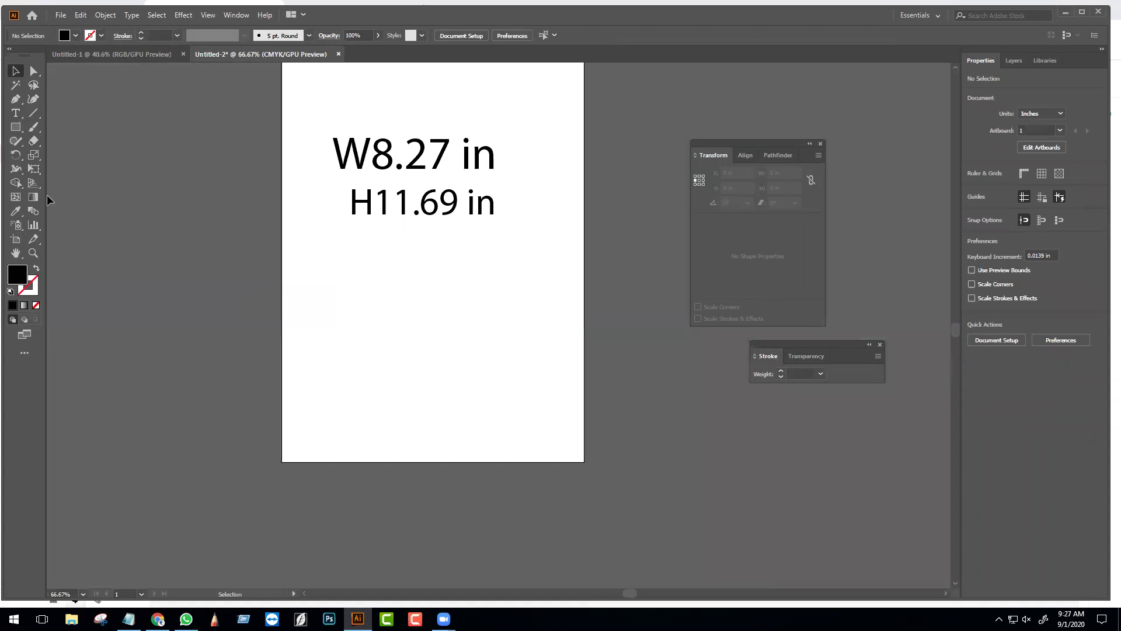
{"action": "left_click", "coordinate": [16, 127]}
{"action": "left_click", "coordinate": [426, 313]}
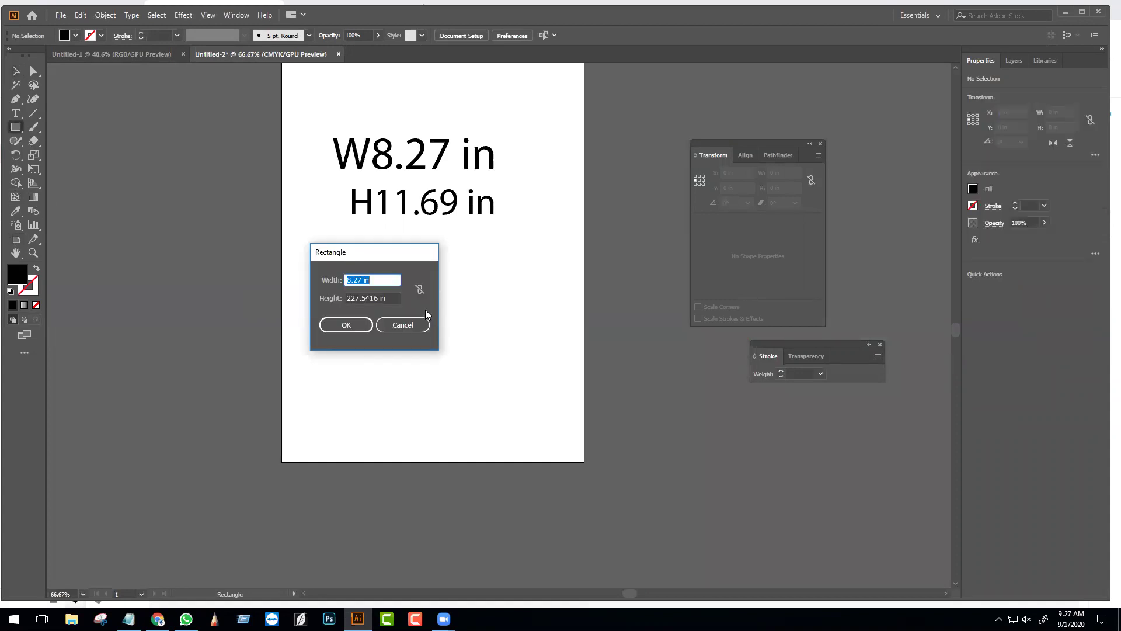
{"action": "key", "text": "Tab"}
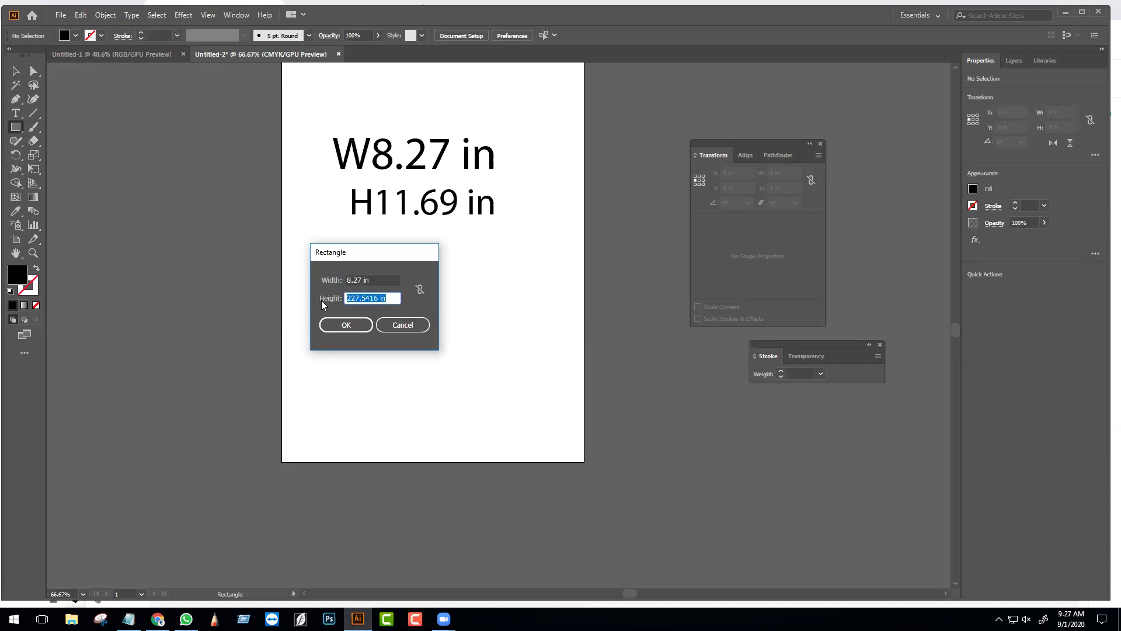
{"action": "type", "text": "11.69"}
{"action": "left_click", "coordinate": [328, 325]}
- Align the black rectangle to the artboard, centred horizontally and vertically, so that it covers the page
{"action": "left_click", "coordinate": [15, 72]}
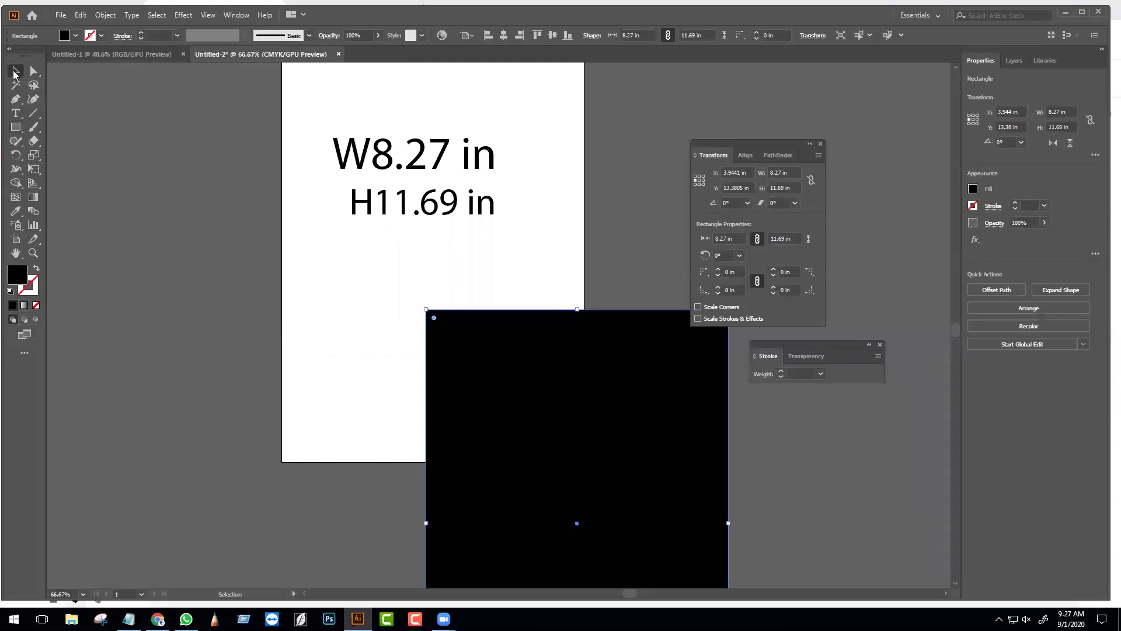
{"action": "left_click", "coordinate": [500, 36]}
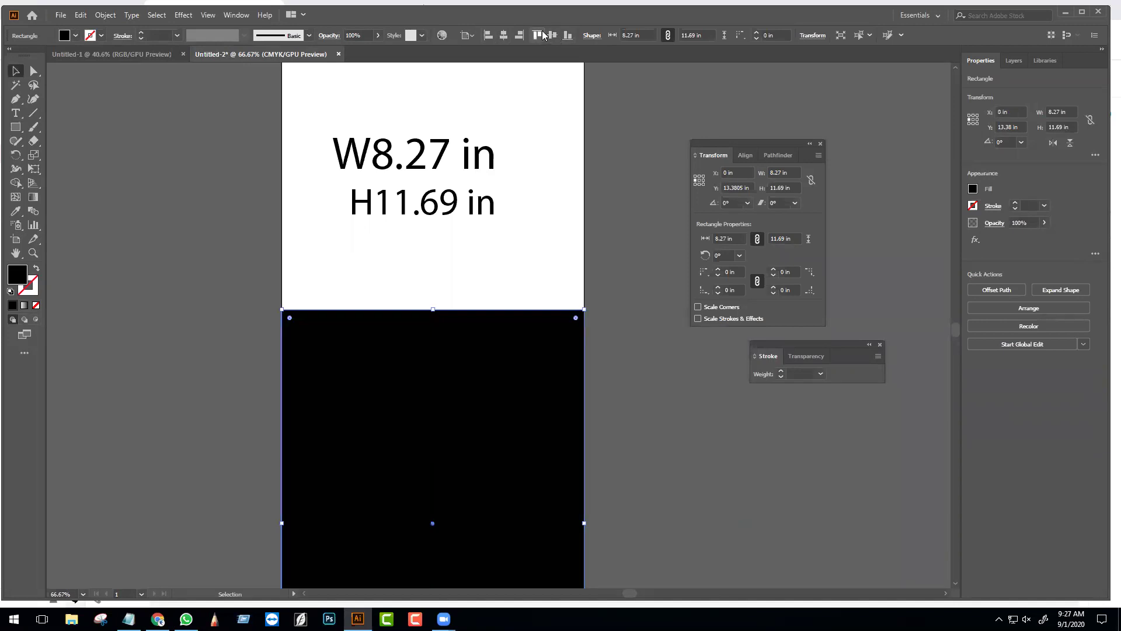
{"action": "left_click", "coordinate": [537, 35]}
{"action": "left_click", "coordinate": [610, 351]}
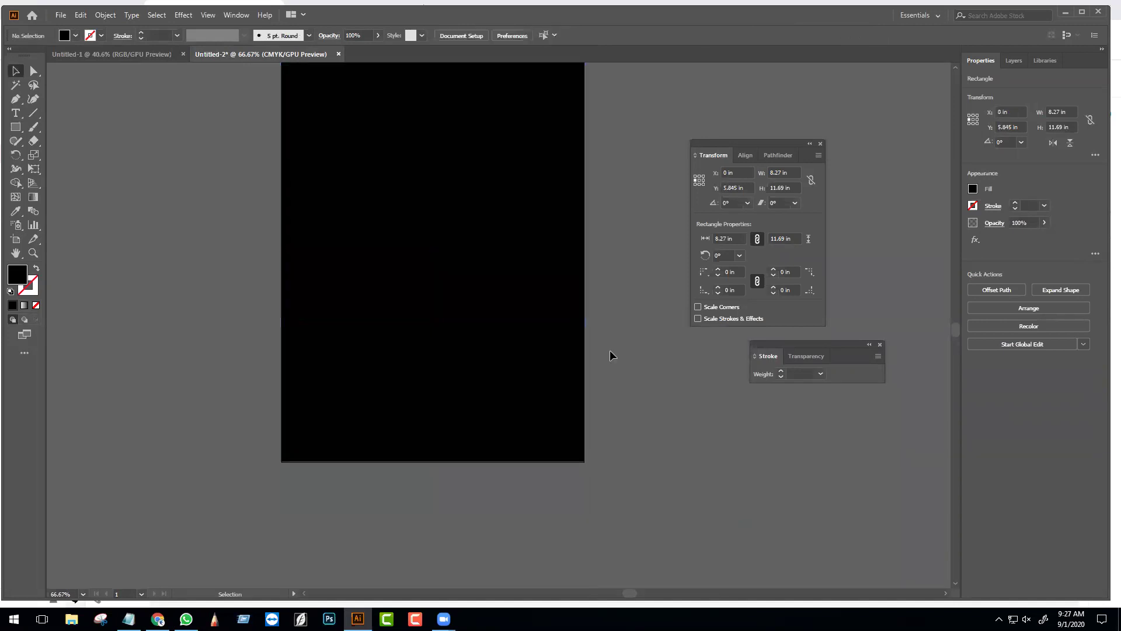
{"action": "left_click", "coordinate": [508, 340]}
{"action": "left_click", "coordinate": [502, 35]}
{"action": "left_click", "coordinate": [655, 251]}
{"action": "scroll", "coordinate": [591, 383], "scroll_direction": "down", "scroll_amount": 2}
{"action": "scroll", "coordinate": [564, 280], "scroll_direction": "up", "scroll_amount": 2}
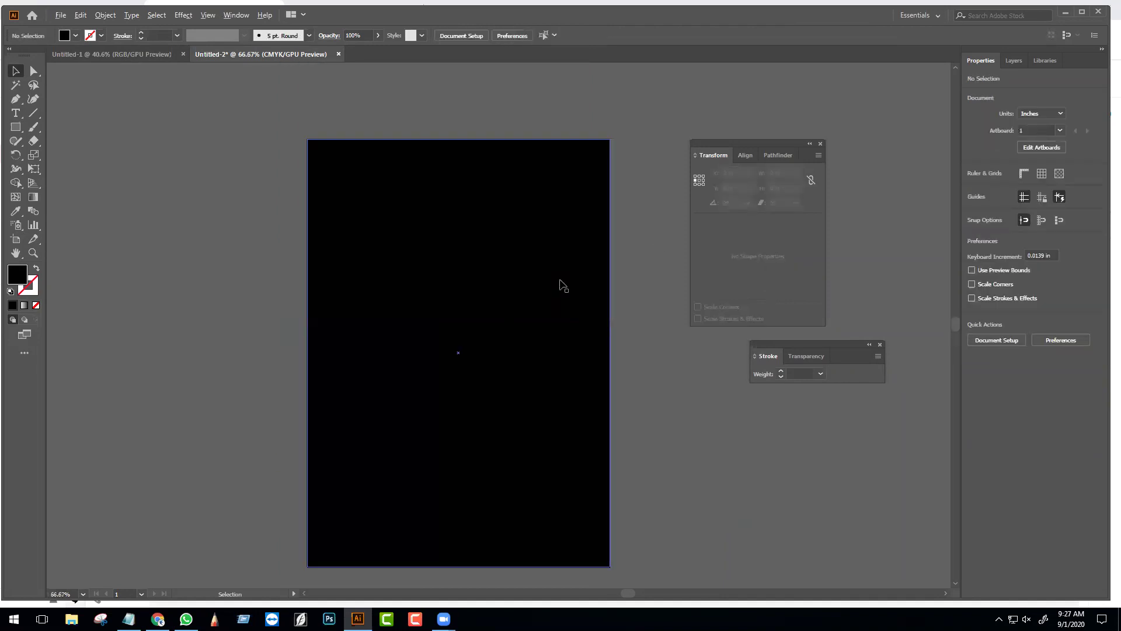
- Send the page-sized rectangle to the back, behind the dimension texts
{"action": "left_click", "coordinate": [513, 333]}
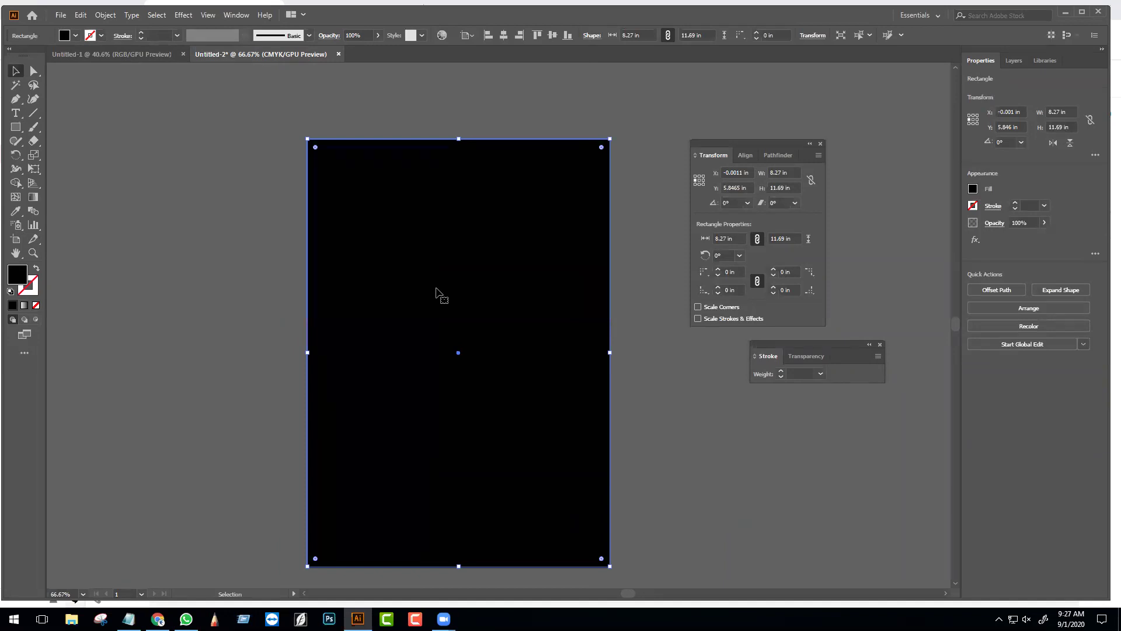
{"action": "right_click", "coordinate": [426, 241]}
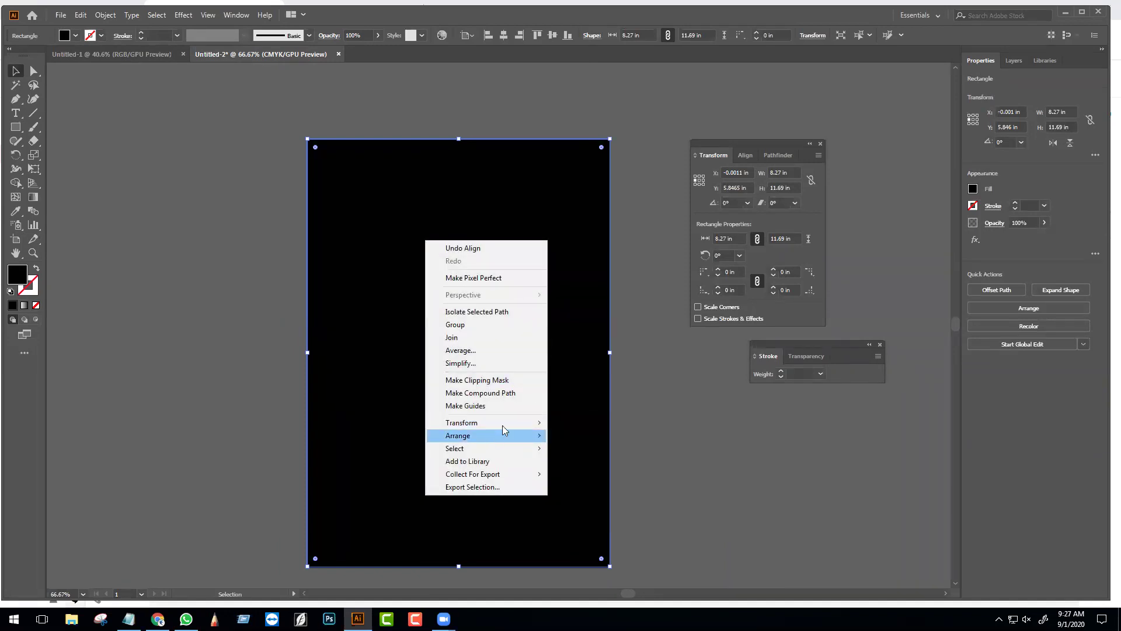
{"action": "mouse_move", "coordinate": [525, 442]}
{"action": "left_click", "coordinate": [587, 474]}
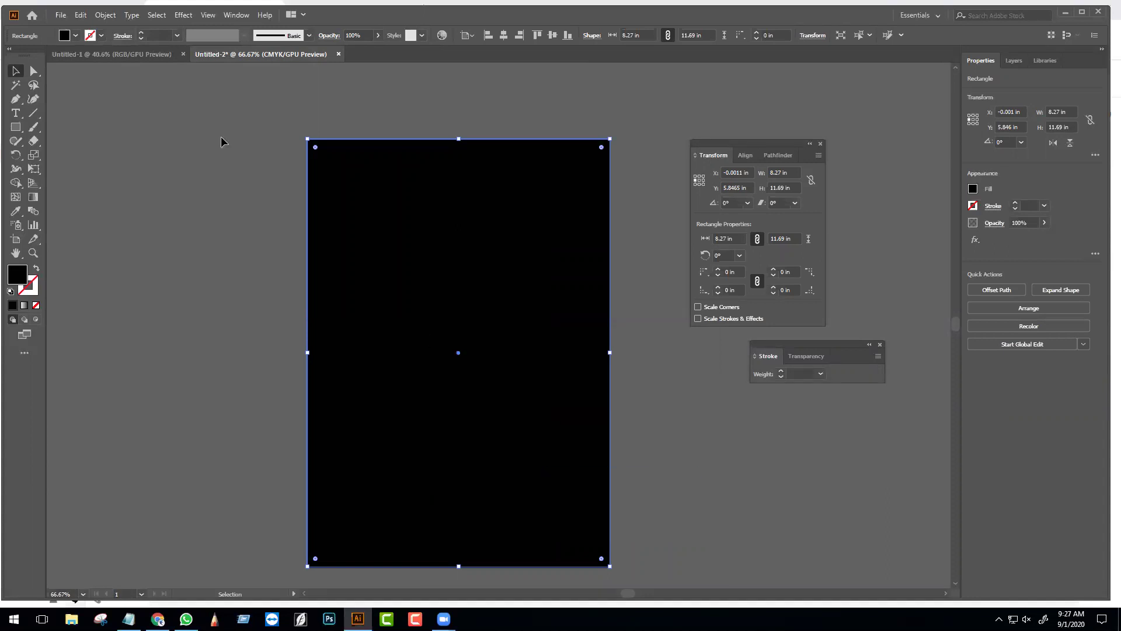
- Fill the page-sized rectangle with a light grey swatch and deselect it
{"action": "left_click", "coordinate": [65, 35]}
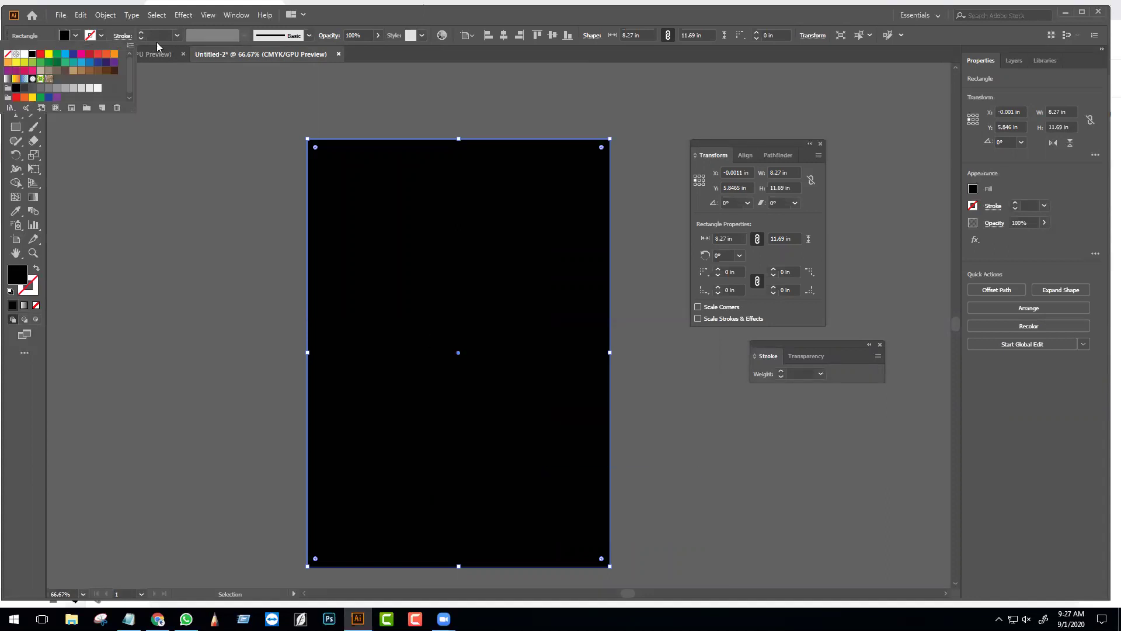
{"action": "left_click", "coordinate": [88, 89]}
{"action": "left_click", "coordinate": [201, 212]}
{"action": "left_click", "coordinate": [183, 271]}
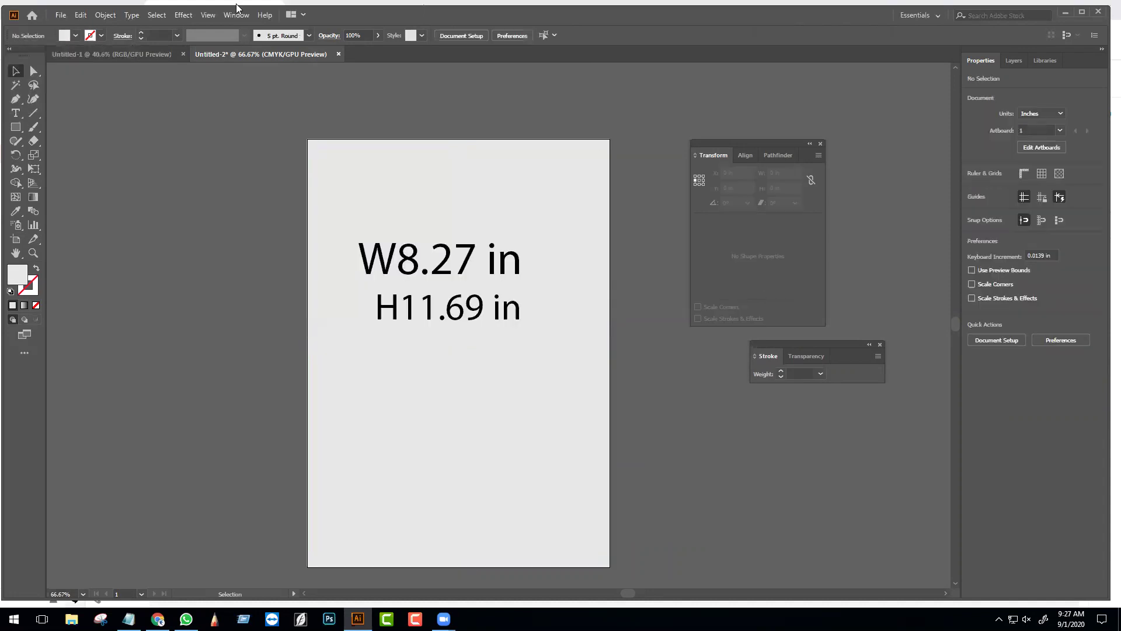
- Show the Pathfinder and Swatches panels, and place the Swatches group directly below Pathfinder
{"action": "left_click", "coordinate": [237, 14]}
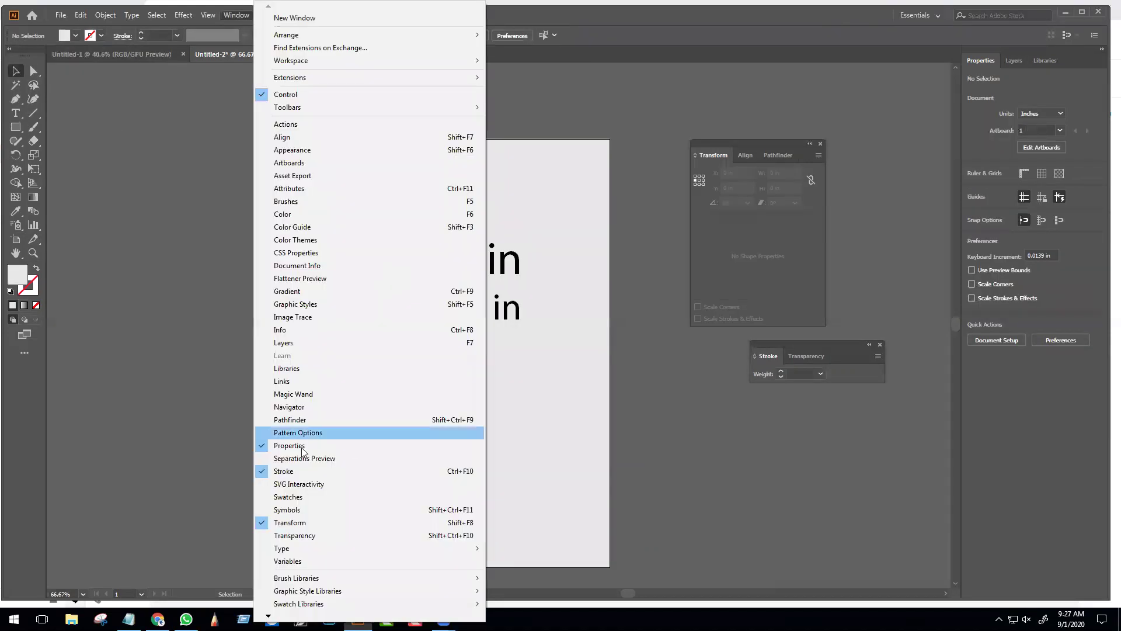
{"action": "left_click", "coordinate": [289, 419]}
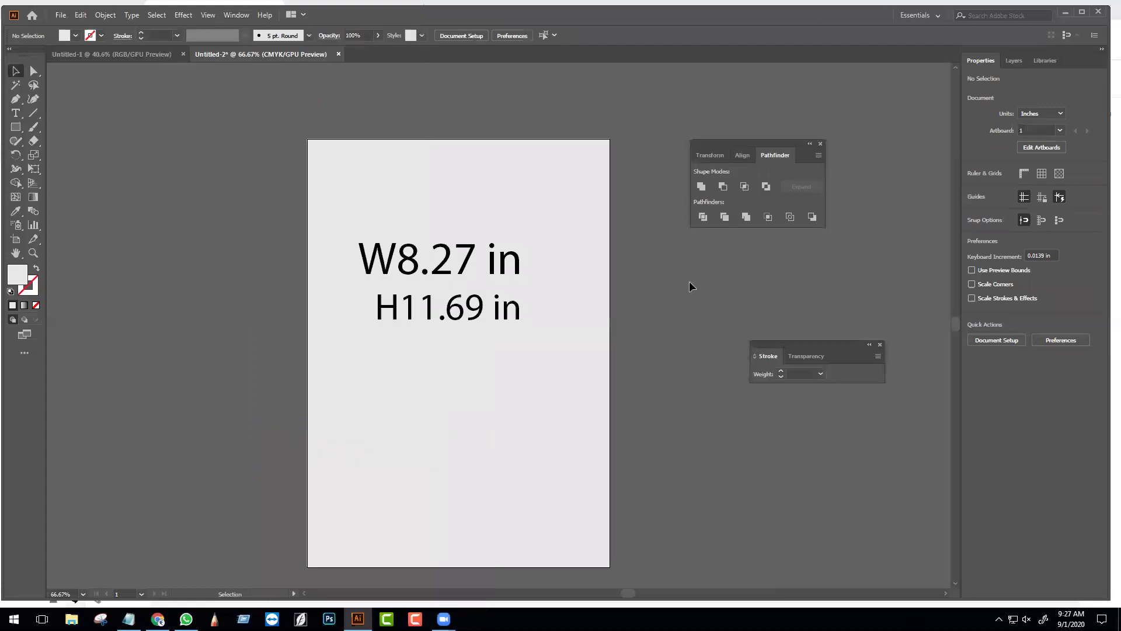
{"action": "left_click", "coordinate": [237, 13]}
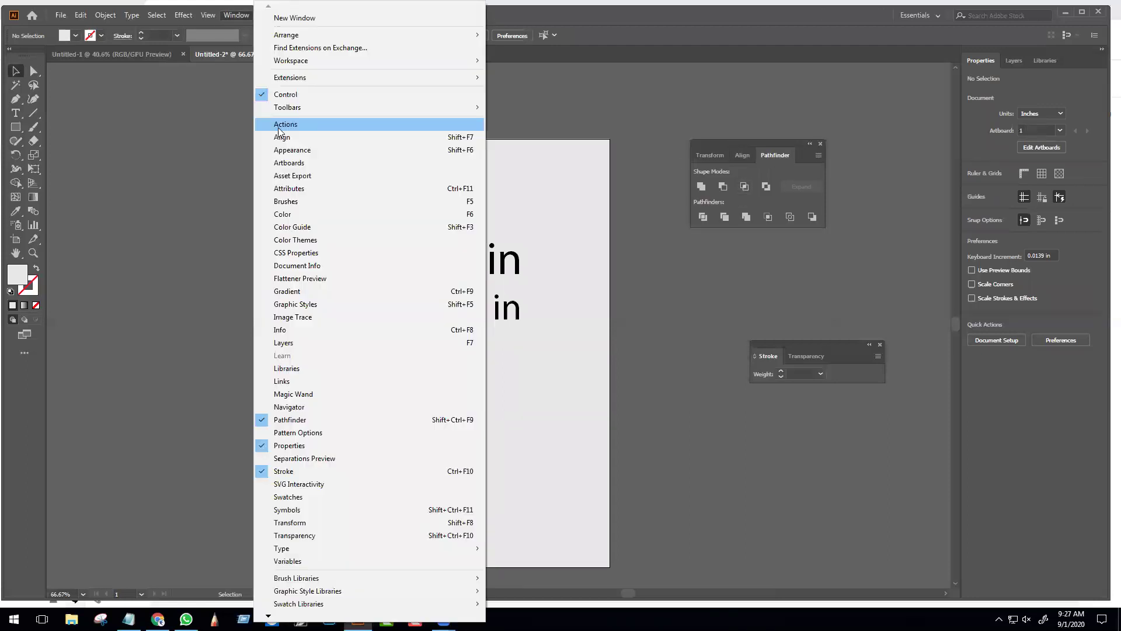
{"action": "left_click", "coordinate": [297, 497]}
{"action": "left_click_drag", "start_coordinate": [574, 112], "coordinate": [761, 233]}
{"action": "scroll", "coordinate": [764, 291], "scroll_direction": "up", "scroll_amount": 2}
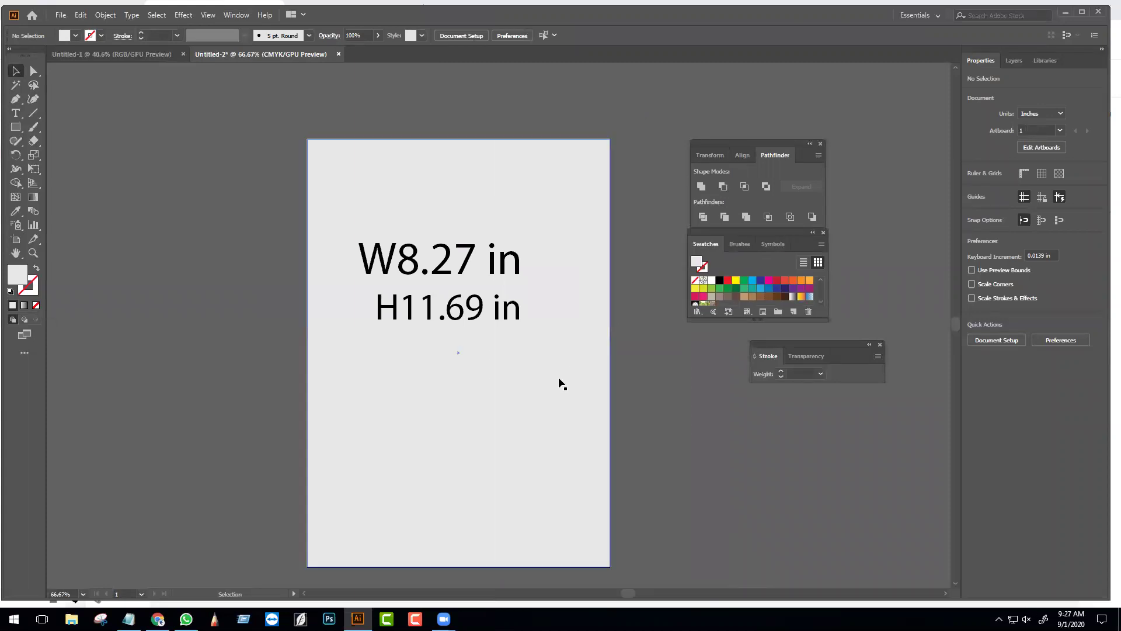
- Move the W and H dimension texts off the artboard to the empty canvas on its left
{"action": "left_click", "coordinate": [585, 391]}
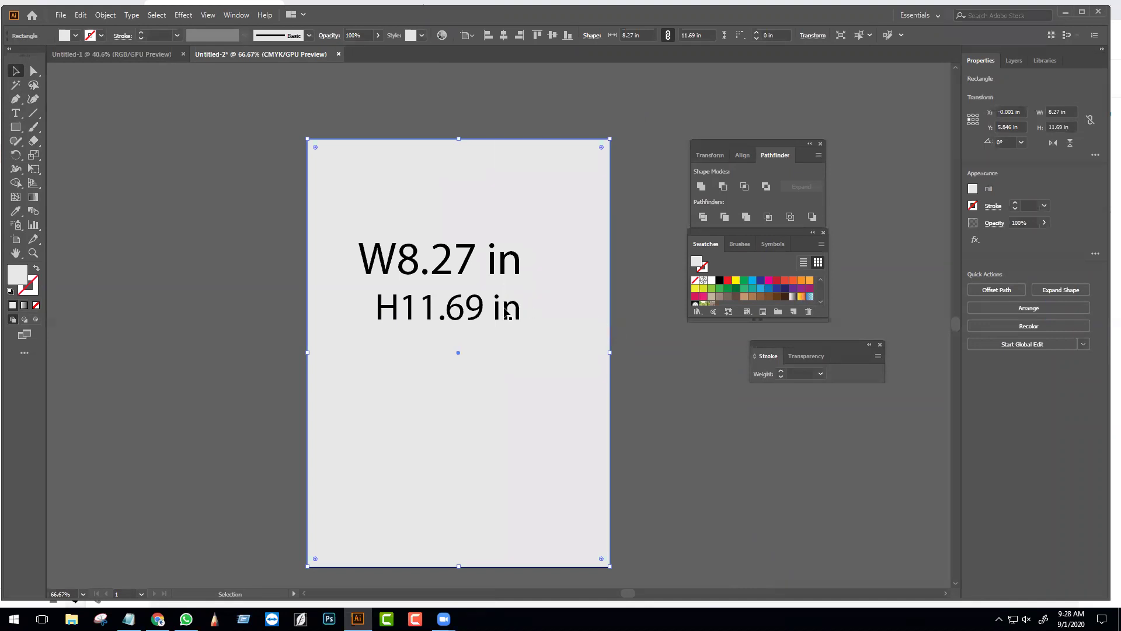
{"action": "left_click_drag", "start_coordinate": [467, 268], "coordinate": [202, 191]}
{"action": "left_click", "coordinate": [386, 230]}
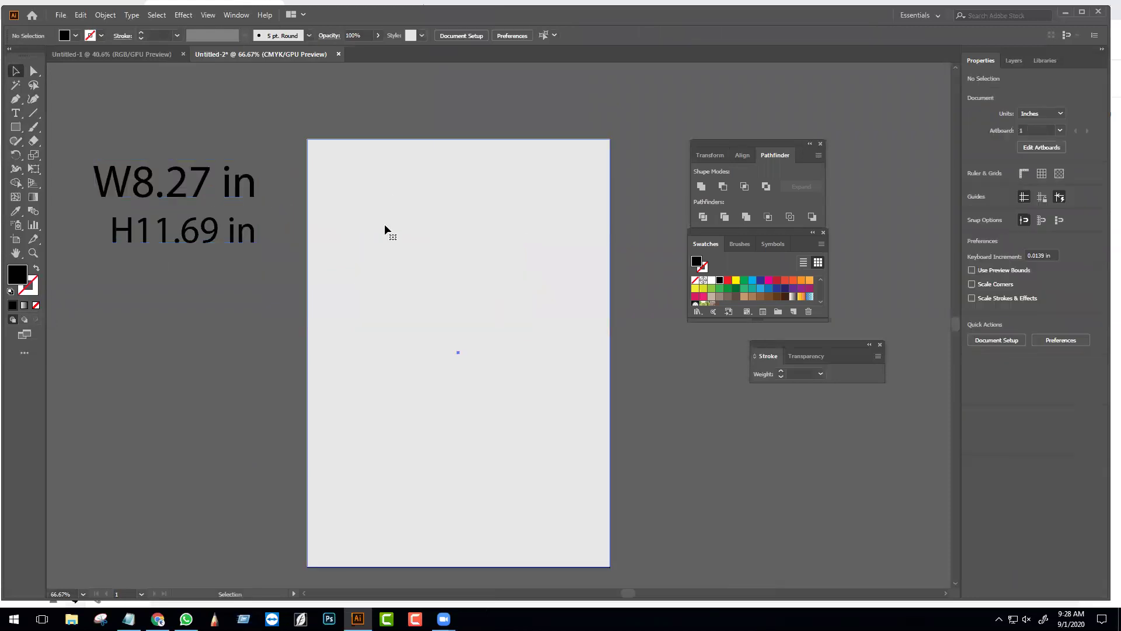
{"action": "left_click", "coordinate": [484, 345]}
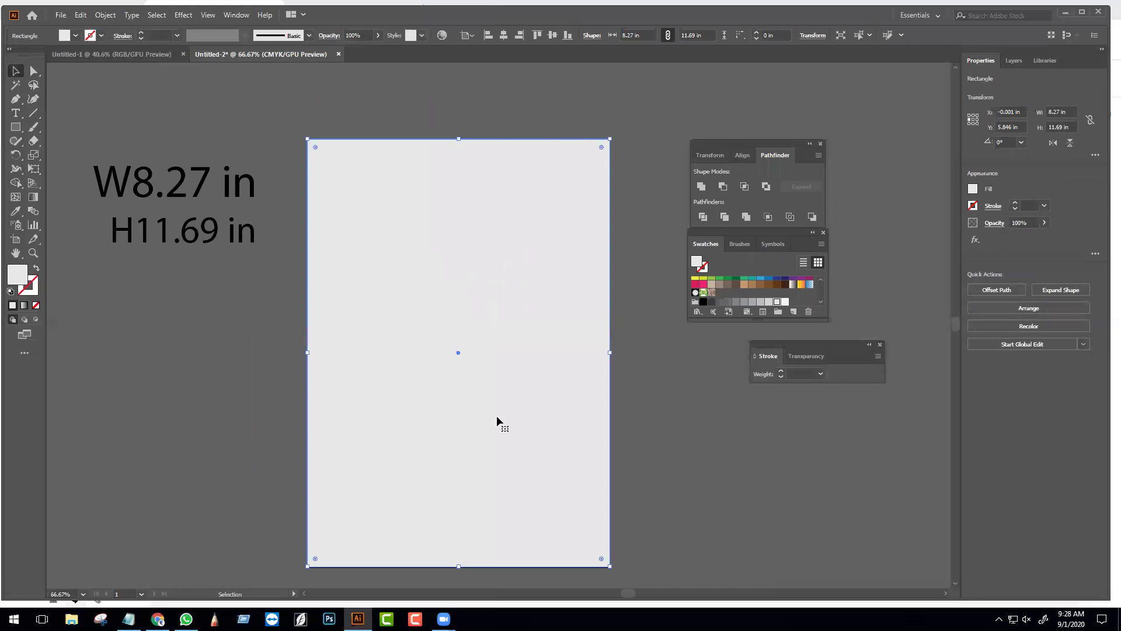
{"action": "scroll", "coordinate": [496, 415], "scroll_direction": "up", "scroll_amount": 1}
{"action": "scroll", "coordinate": [618, 407], "scroll_direction": "down", "scroll_amount": 3}
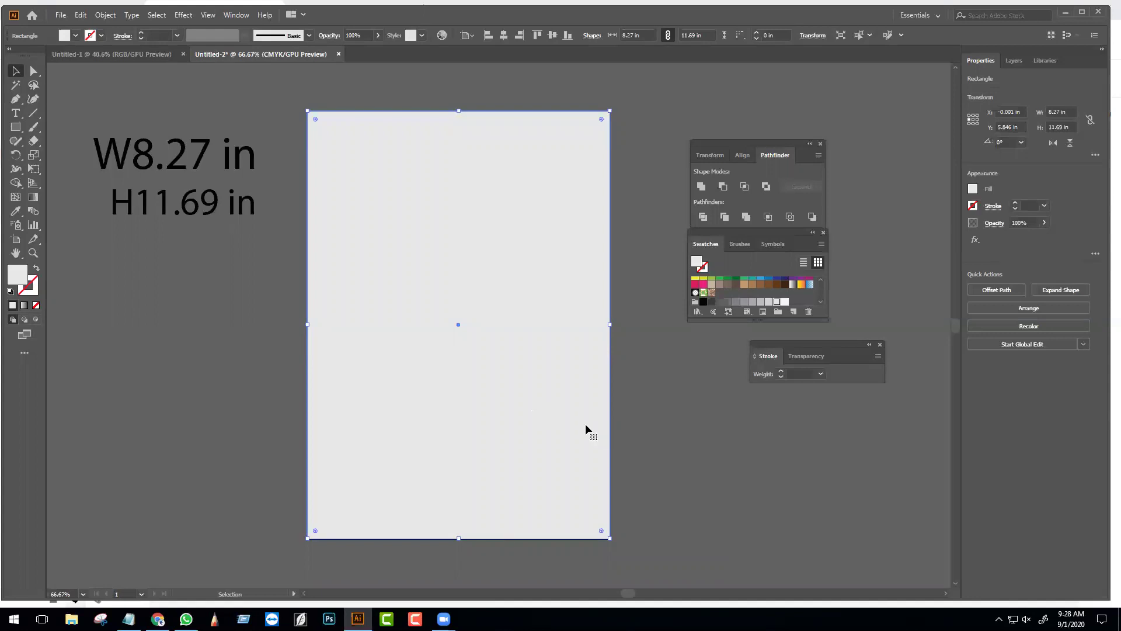
{"action": "left_click_drag", "start_coordinate": [587, 426], "coordinate": [471, 416]}
{"action": "key", "text": "ctrl+z"}
{"action": "left_click", "coordinate": [699, 443]}
{"action": "left_click", "coordinate": [405, 395]}
- Switch to Chrome, search the web for graphic river in a new tab, and open the GraphicRiver site
{"action": "left_click", "coordinate": [157, 619]}
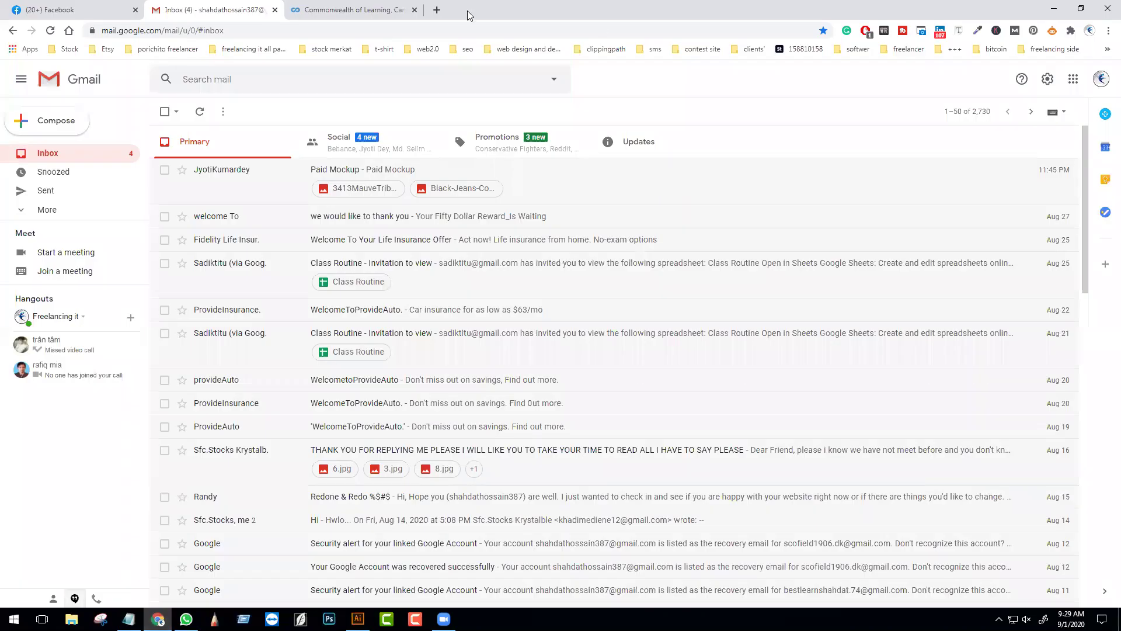
{"action": "left_click", "coordinate": [436, 10]}
{"action": "left_click", "coordinate": [444, 28]}
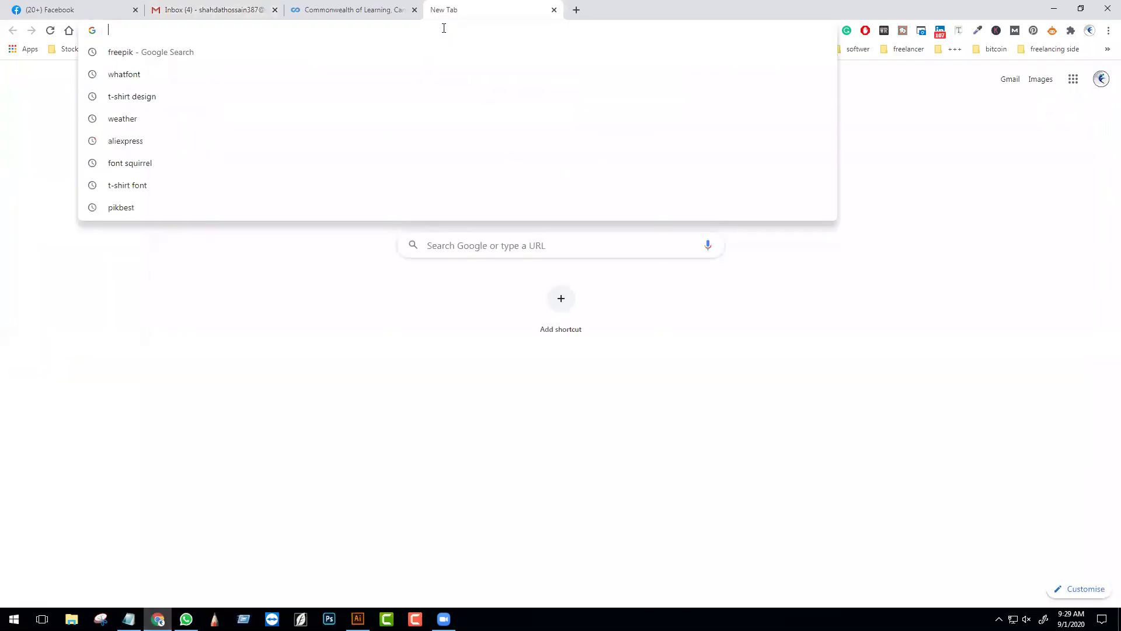
{"action": "type", "text": "fg"}
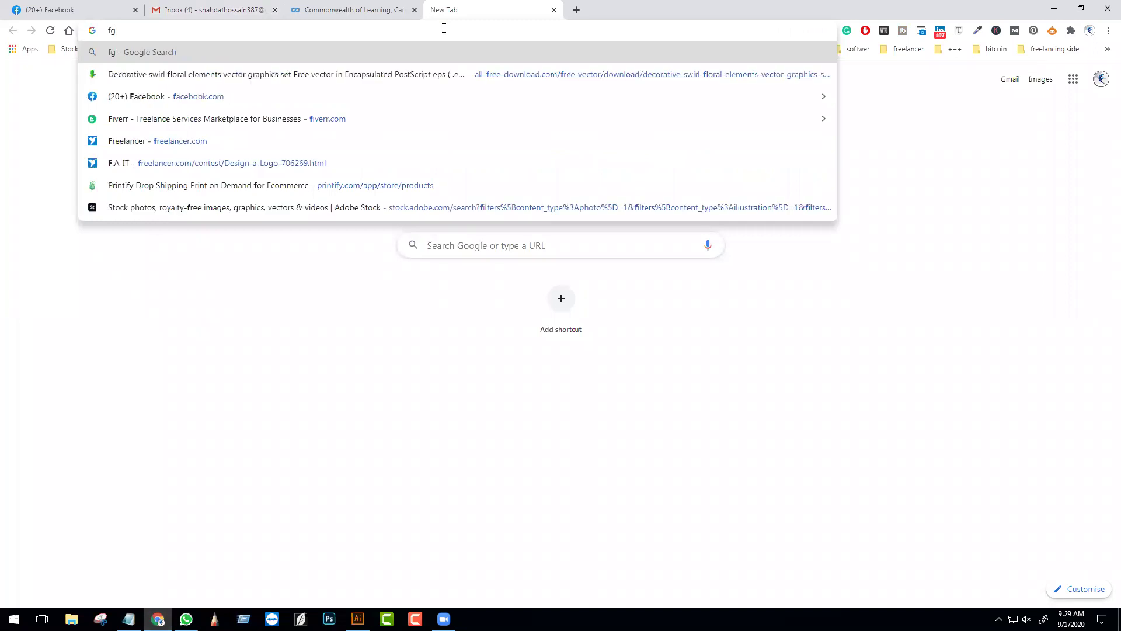
{"action": "type", "text": "raphi"}
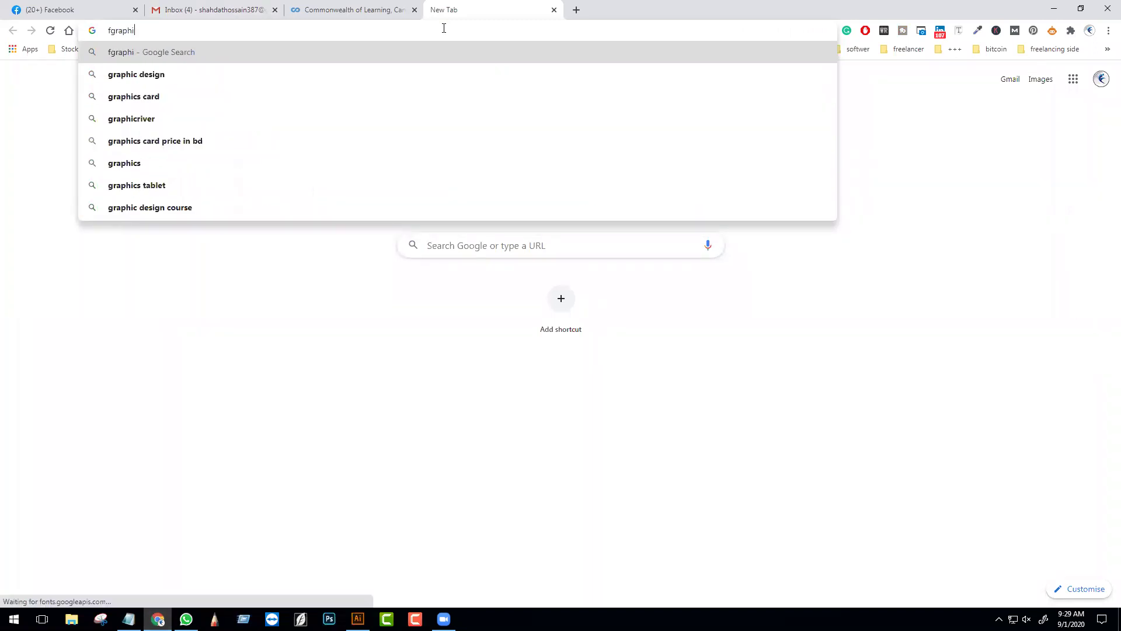
{"action": "type", "text": "c river"}
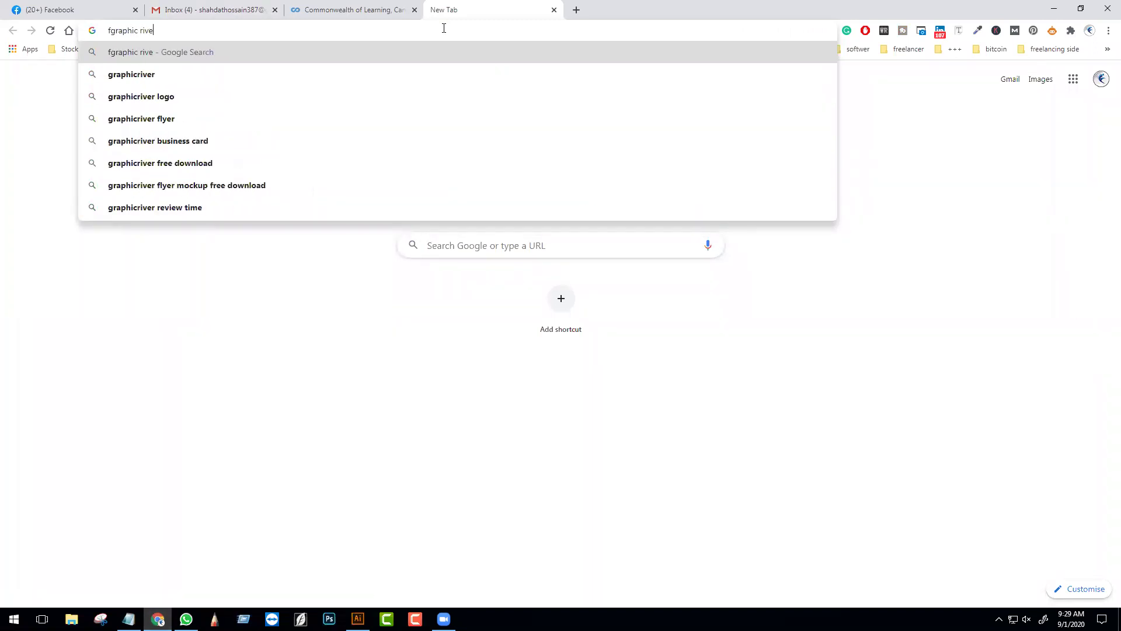
{"action": "key", "text": "Return"}
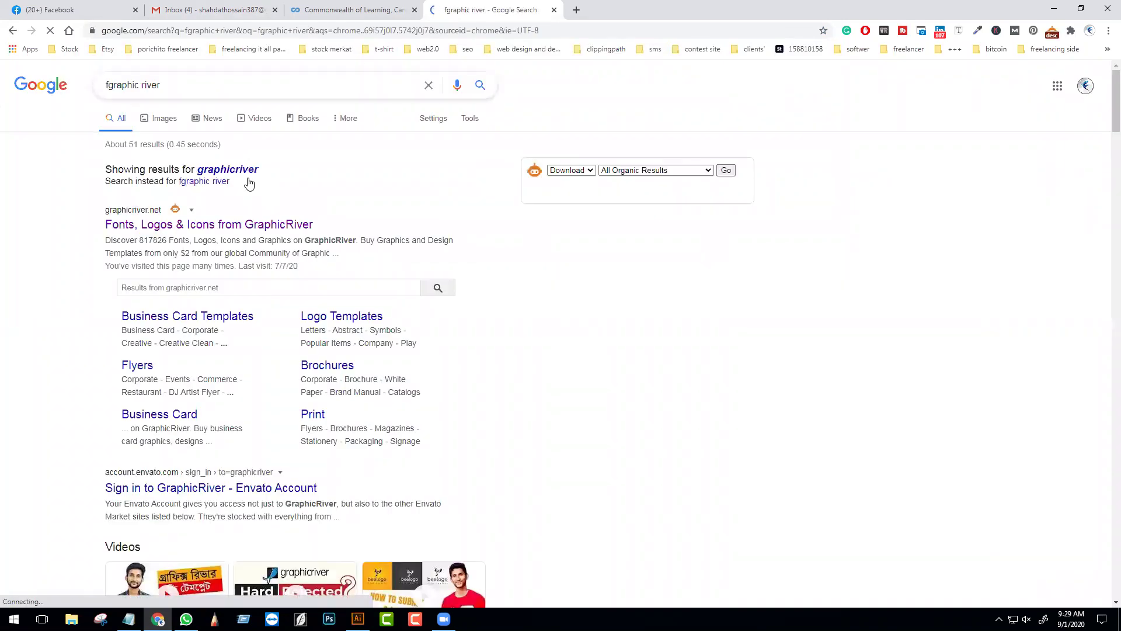
{"action": "left_click", "coordinate": [203, 186]}
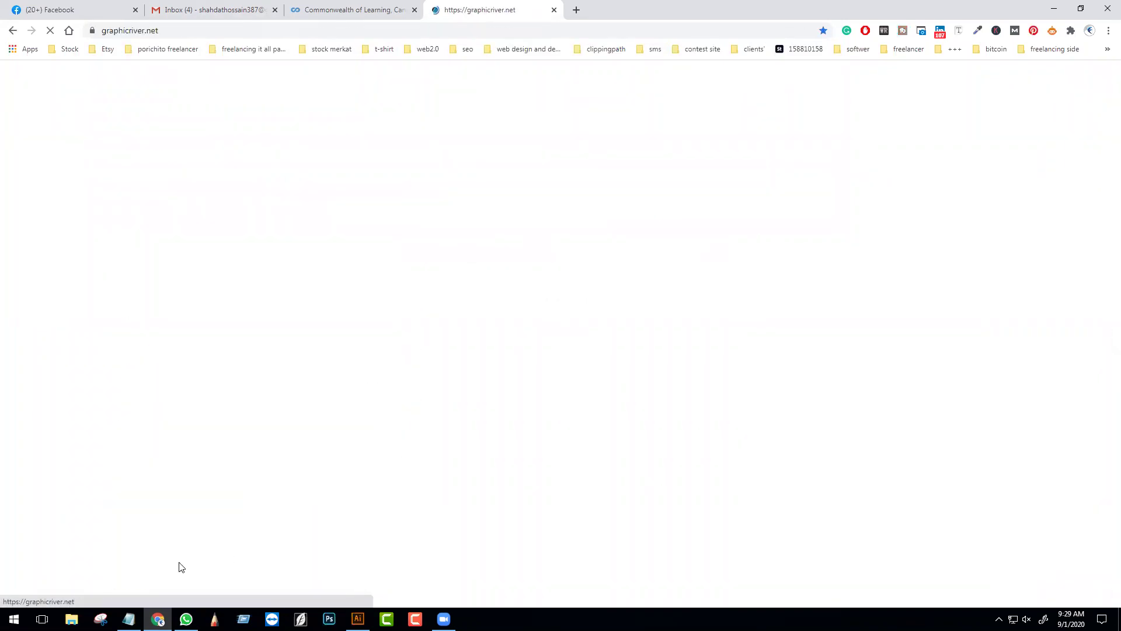
- Copy "Letter Head" from the Notepad class notes and search GraphicRiver in Chrome for it
{"action": "key", "text": "alt+Tab"}
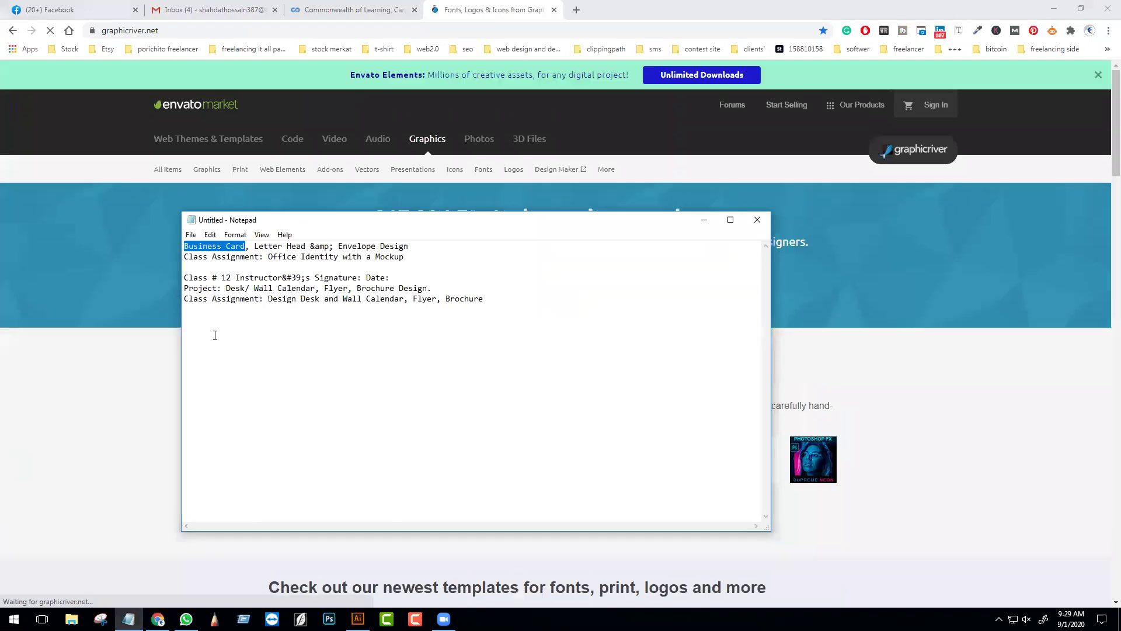
{"action": "left_click_drag", "start_coordinate": [255, 245], "coordinate": [304, 245]}
{"action": "key", "text": "ctrl+c"}
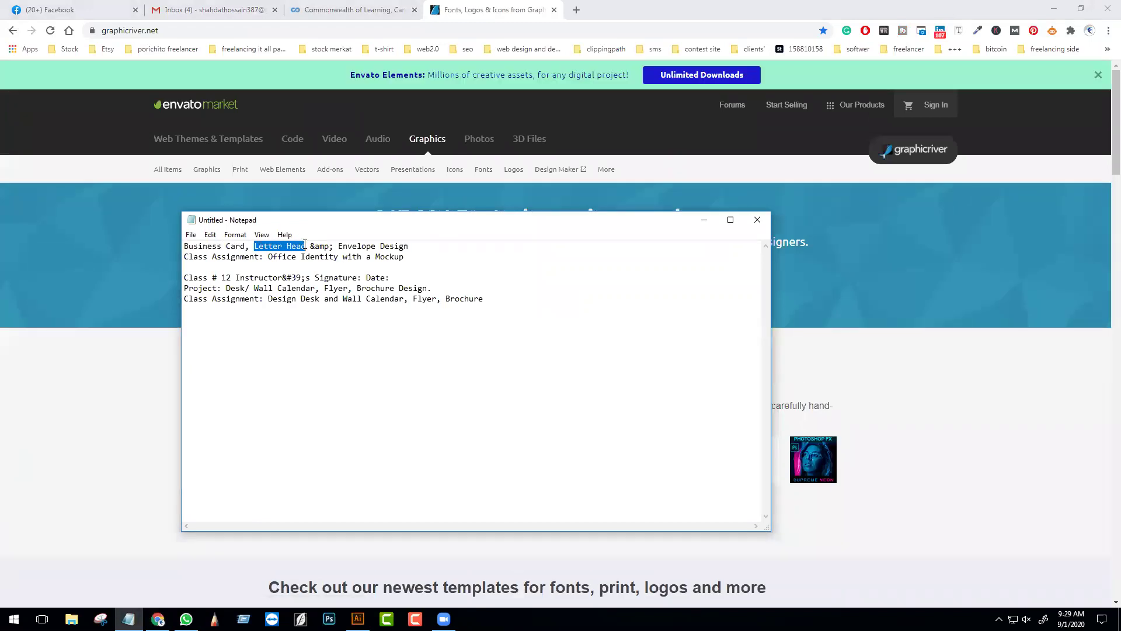
{"action": "key", "text": "alt+Tab"}
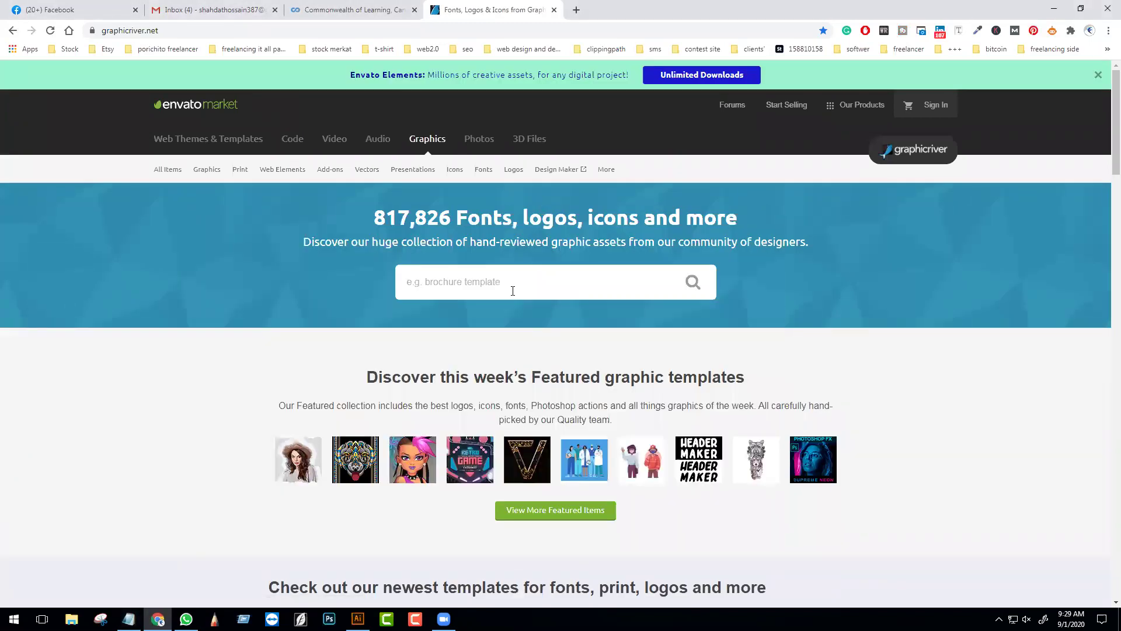
{"action": "left_click", "coordinate": [512, 291]}
{"action": "key", "text": "ctrl+v"}
{"action": "key", "text": "Return"}
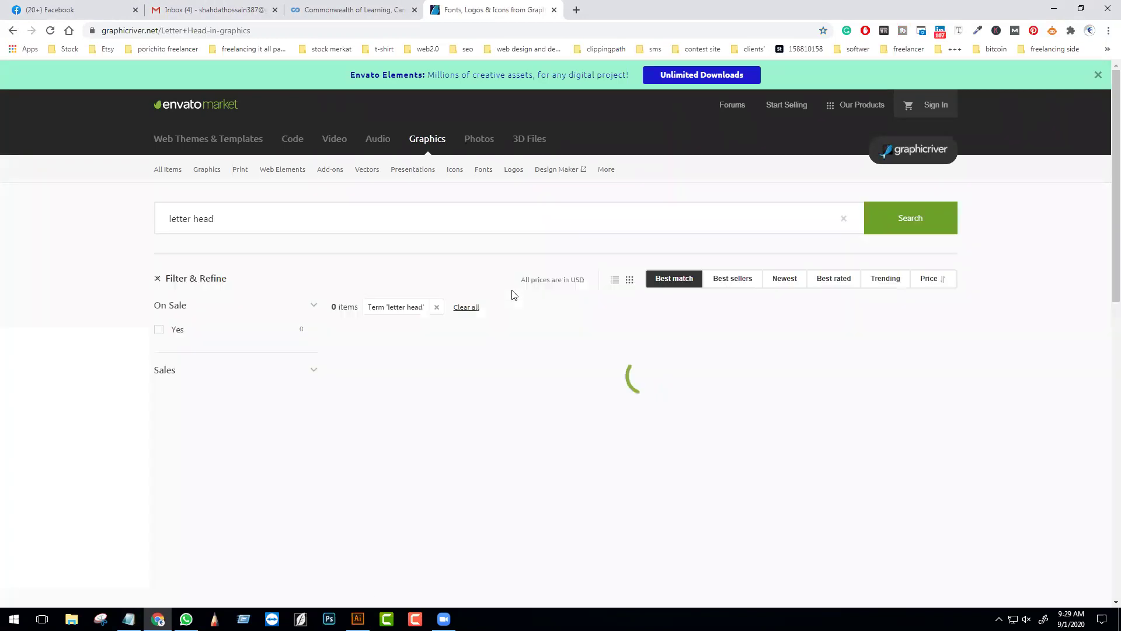
- Open the first Letterhead template in the results and examine its print dimensions and bleed setting
{"action": "scroll", "coordinate": [553, 383], "scroll_direction": "down", "scroll_amount": 4}
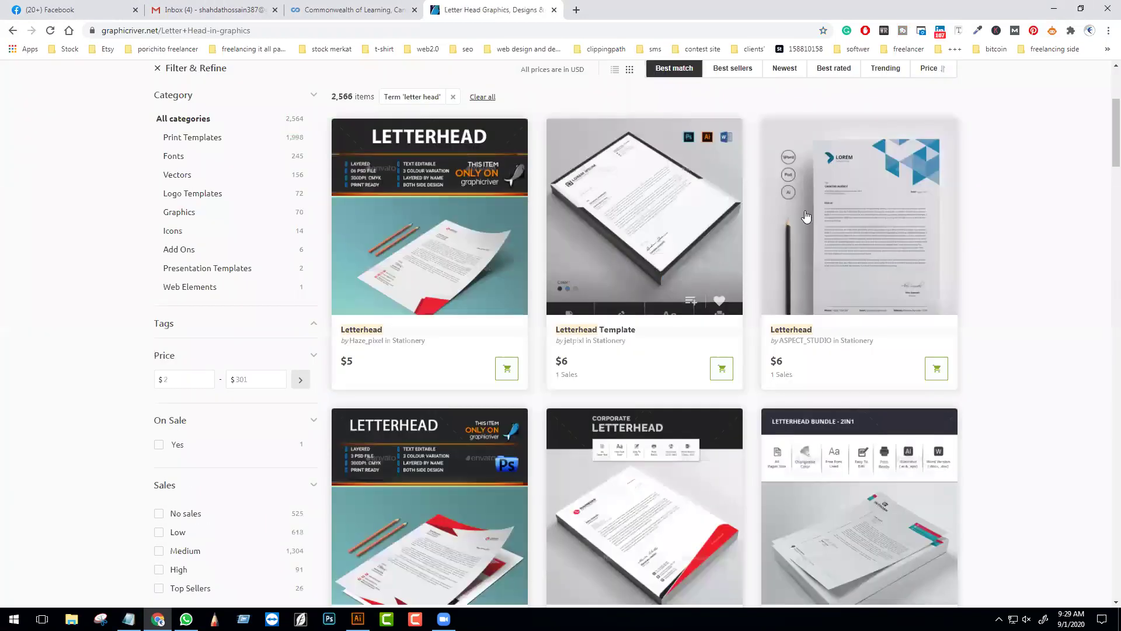
{"action": "left_click", "coordinate": [424, 244]}
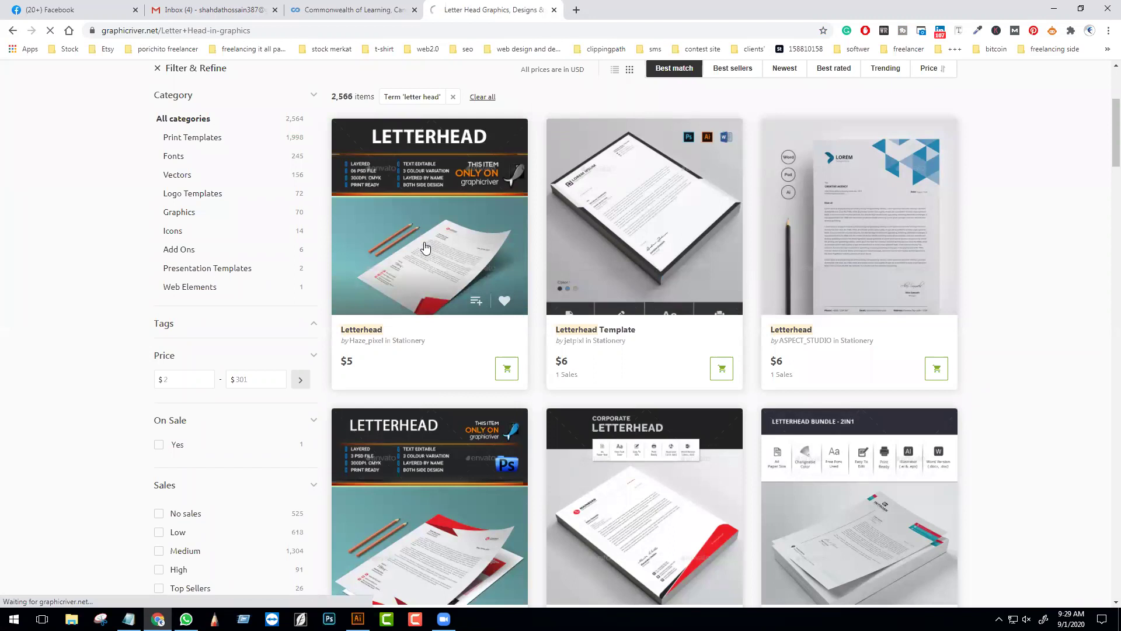
{"action": "scroll", "coordinate": [713, 322], "scroll_direction": "down", "scroll_amount": 10}
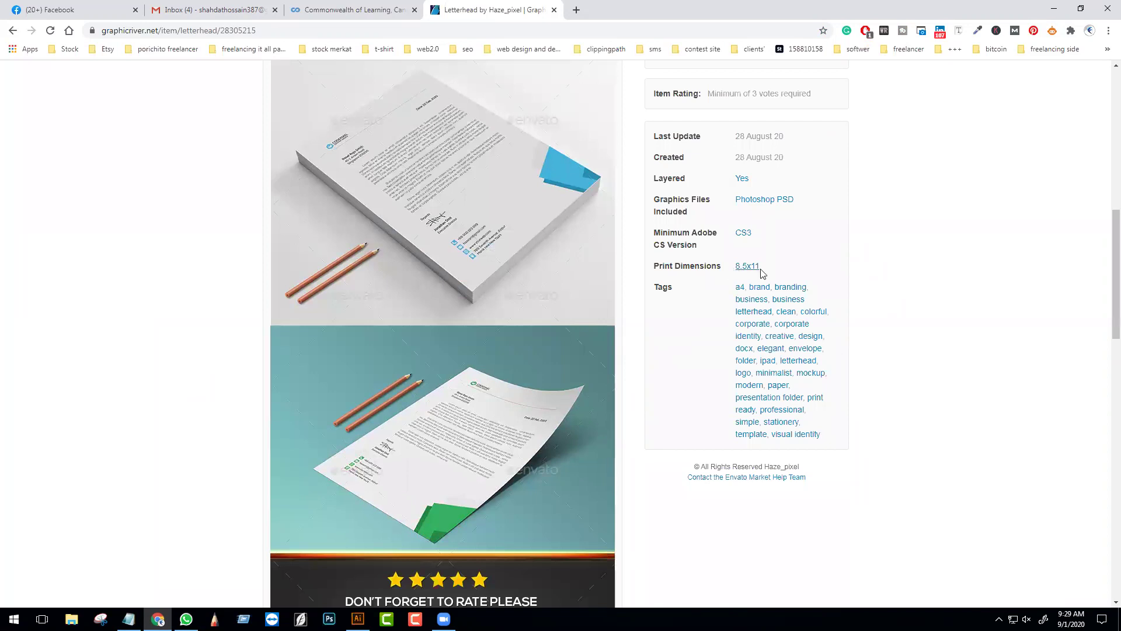
{"action": "scroll", "coordinate": [762, 274], "scroll_direction": "down", "scroll_amount": 1}
{"action": "scroll", "coordinate": [762, 273], "scroll_direction": "down", "scroll_amount": 7}
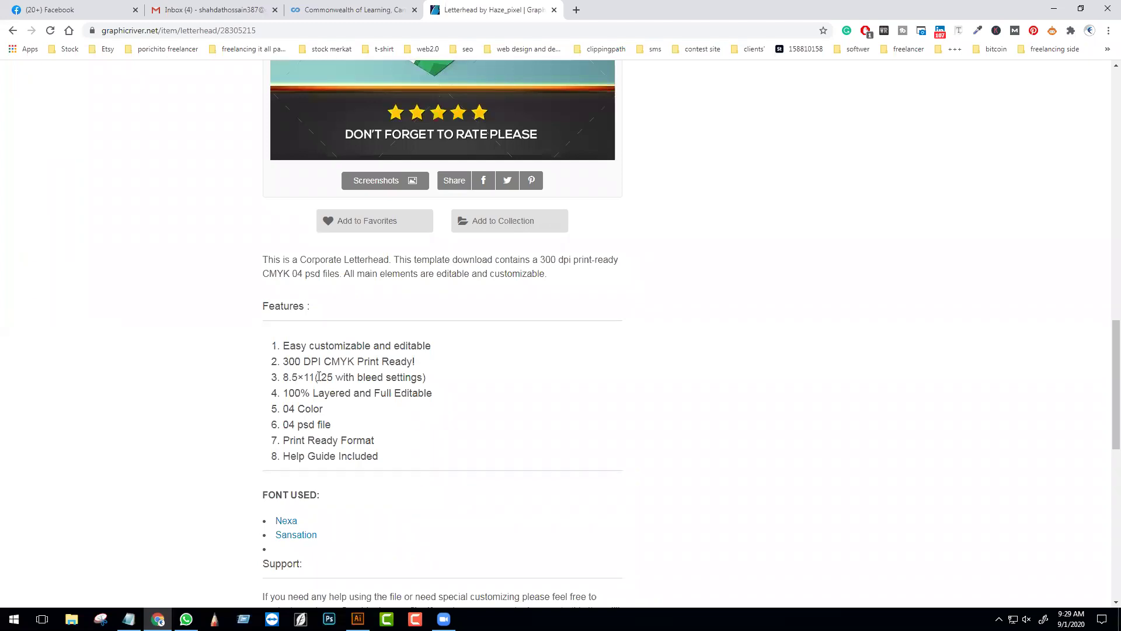
{"action": "left_click_drag", "start_coordinate": [321, 375], "coordinate": [345, 376]}
{"action": "left_click", "coordinate": [322, 378]}
{"action": "left_click_drag", "start_coordinate": [322, 377], "coordinate": [331, 375]}
- Compare the H dimension text in Illustrator with the letterhead size and bleed listed in Chrome, ending in Illustrator
{"action": "left_click", "coordinate": [357, 619]}
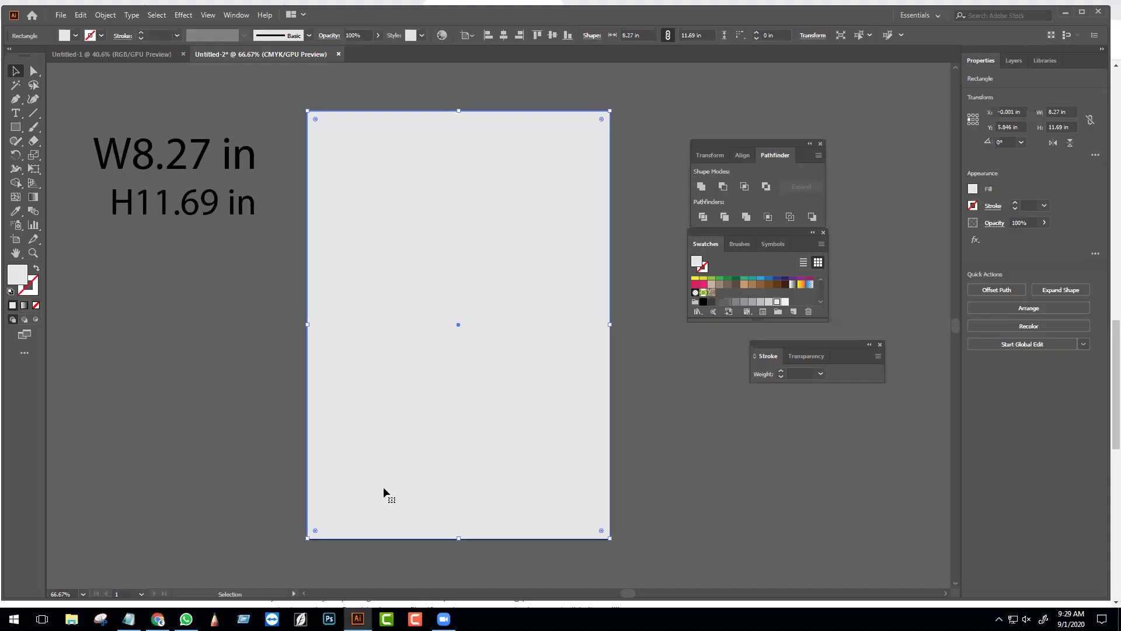
{"action": "left_click", "coordinate": [169, 200]}
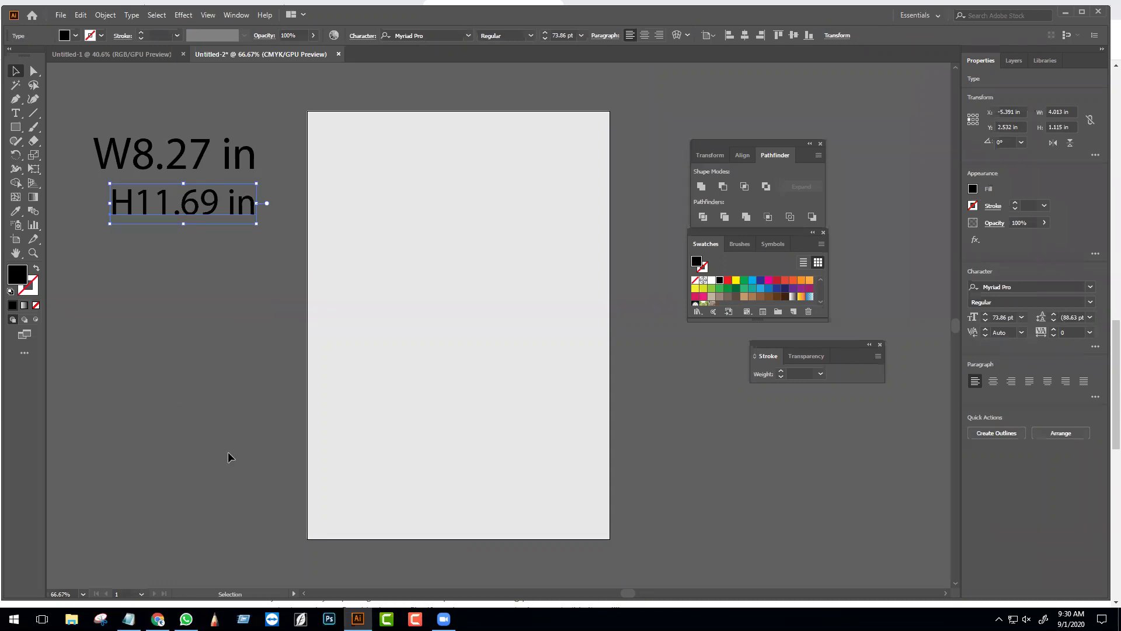
{"action": "left_click", "coordinate": [157, 618]}
{"action": "left_click_drag", "start_coordinate": [284, 378], "coordinate": [334, 380]}
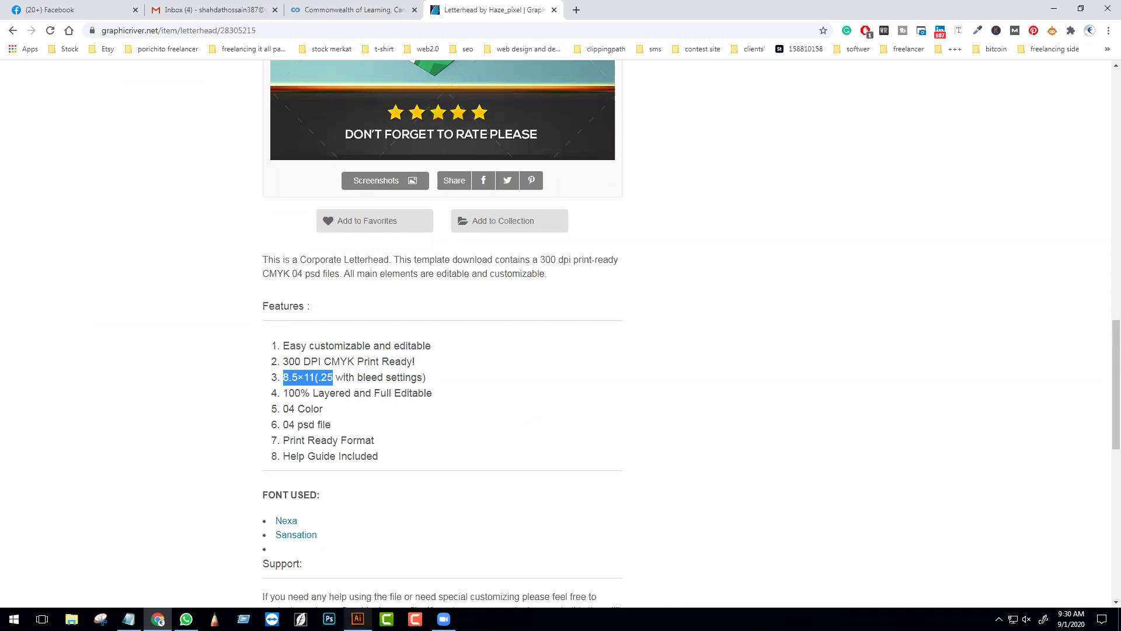
{"action": "left_click", "coordinate": [358, 618]}
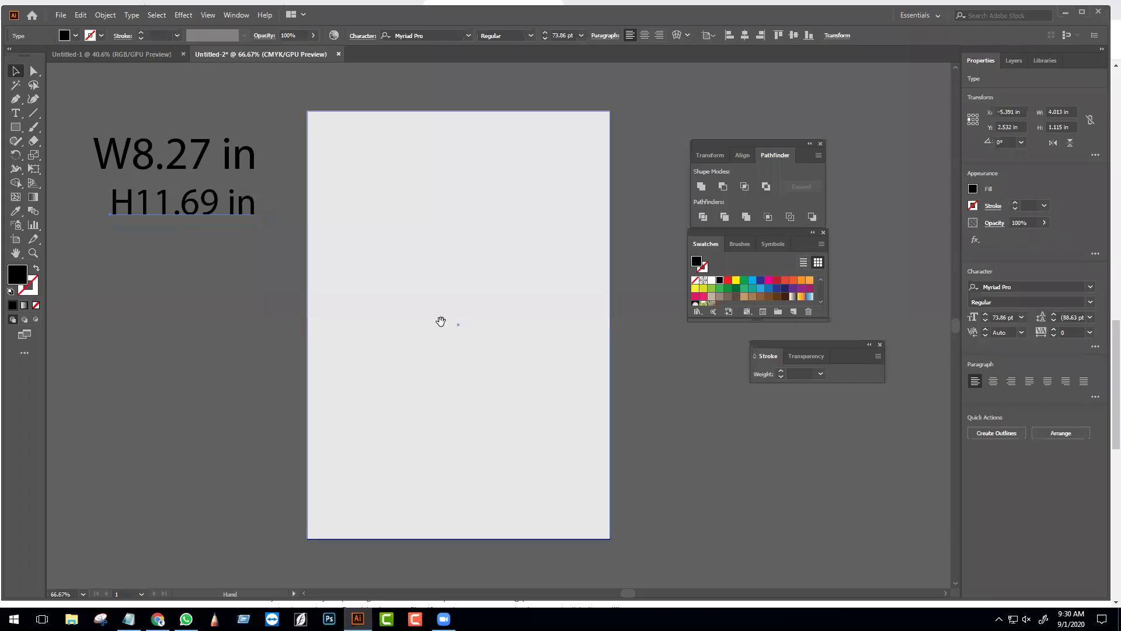
- Set up an Offset Path of -0.25 in on the page-sized rectangle, with the preview turned on
{"action": "left_click_drag", "start_coordinate": [441, 320], "coordinate": [383, 318]}
{"action": "left_click", "coordinate": [370, 264]}
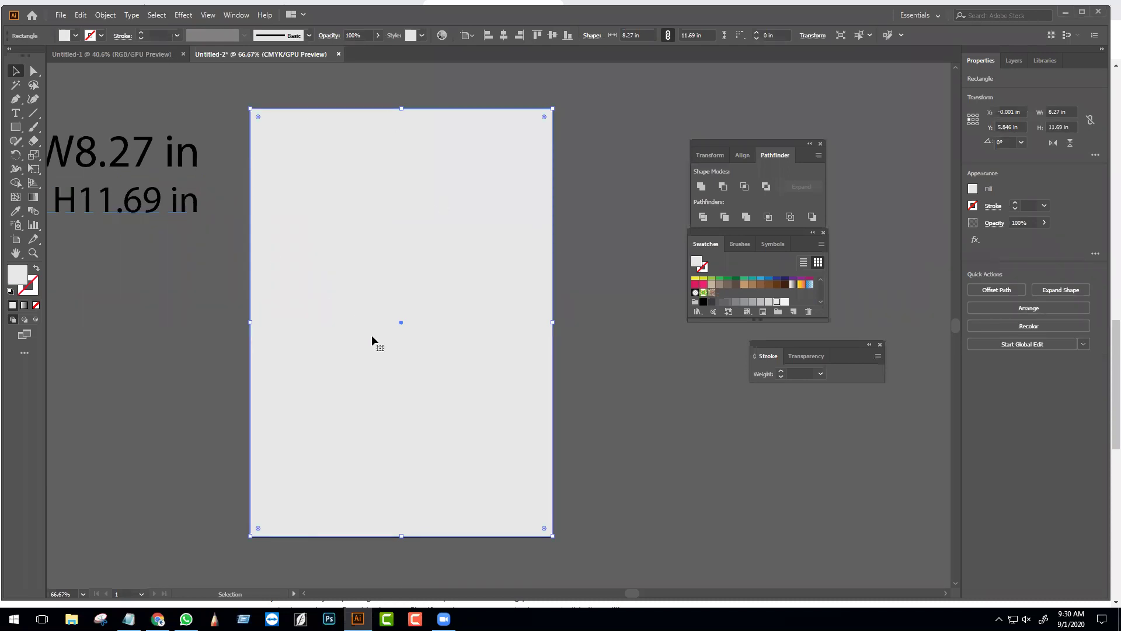
{"action": "left_click", "coordinate": [102, 16]}
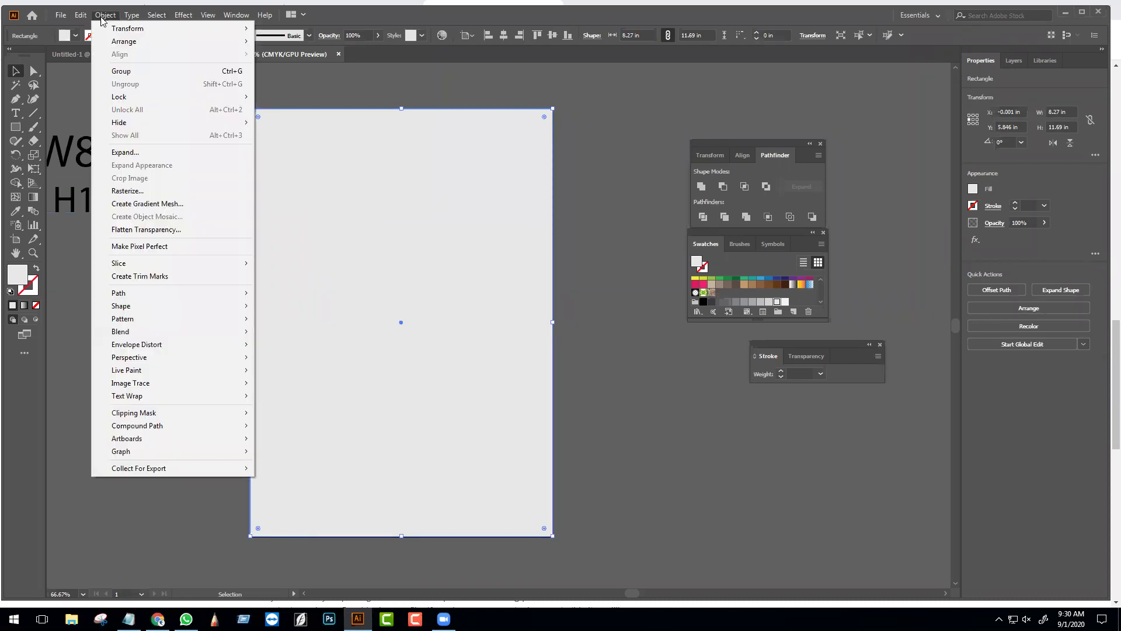
{"action": "mouse_move", "coordinate": [135, 293]}
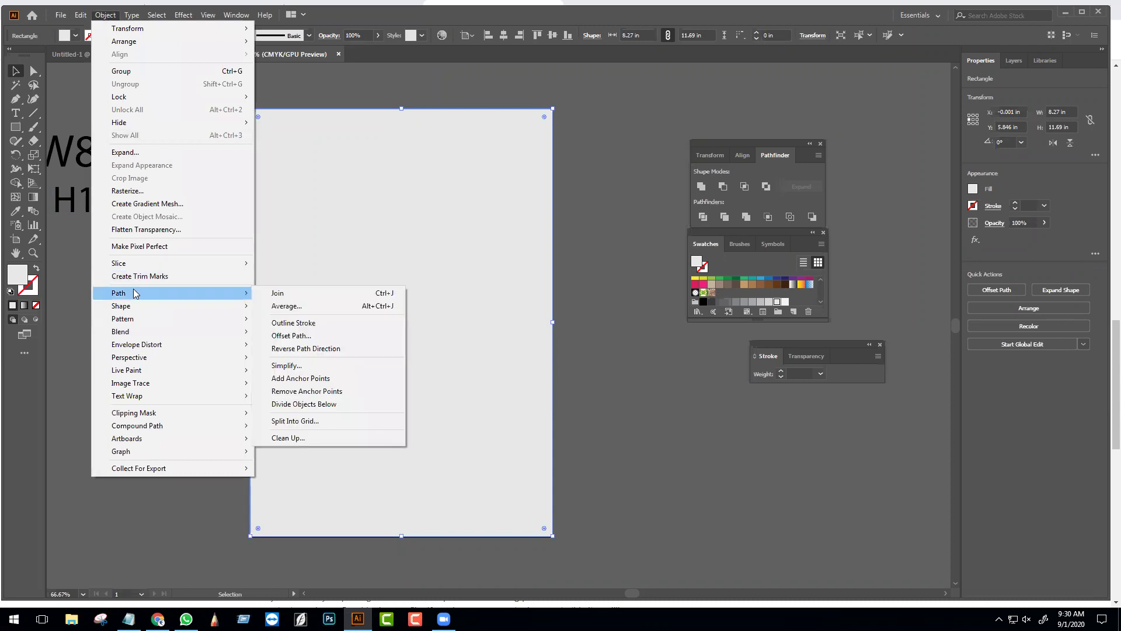
{"action": "left_click", "coordinate": [291, 336]}
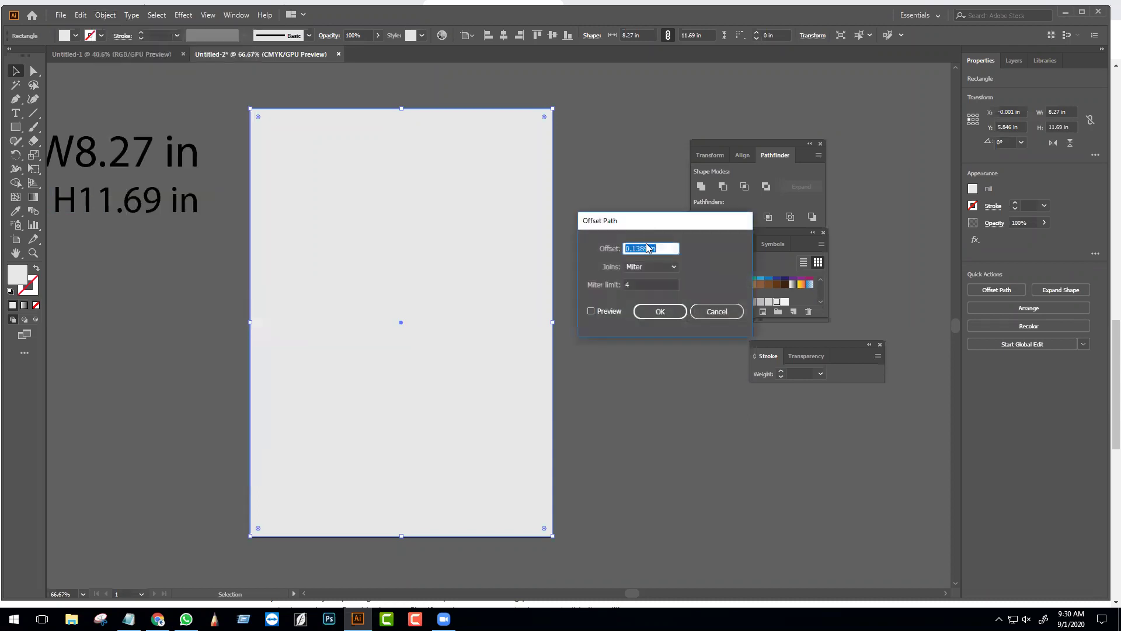
{"action": "type", "text": "-0.25"}
{"action": "key", "text": "ctrl+a"}
{"action": "key", "text": "Tab"}
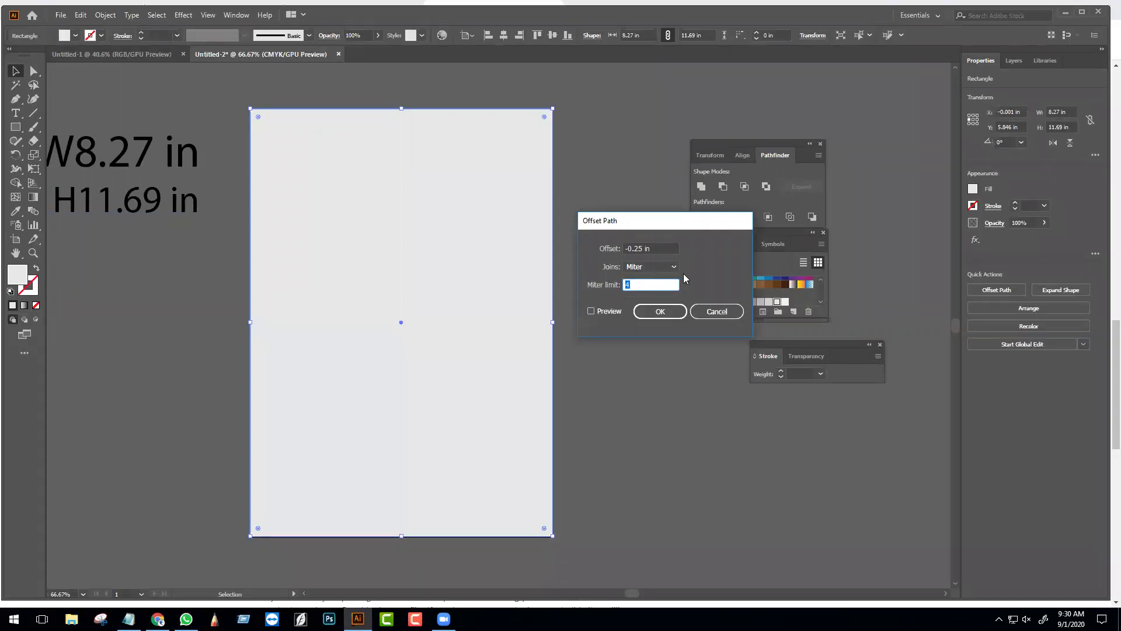
{"action": "left_click", "coordinate": [602, 310]}
{"action": "left_click", "coordinate": [660, 245]}
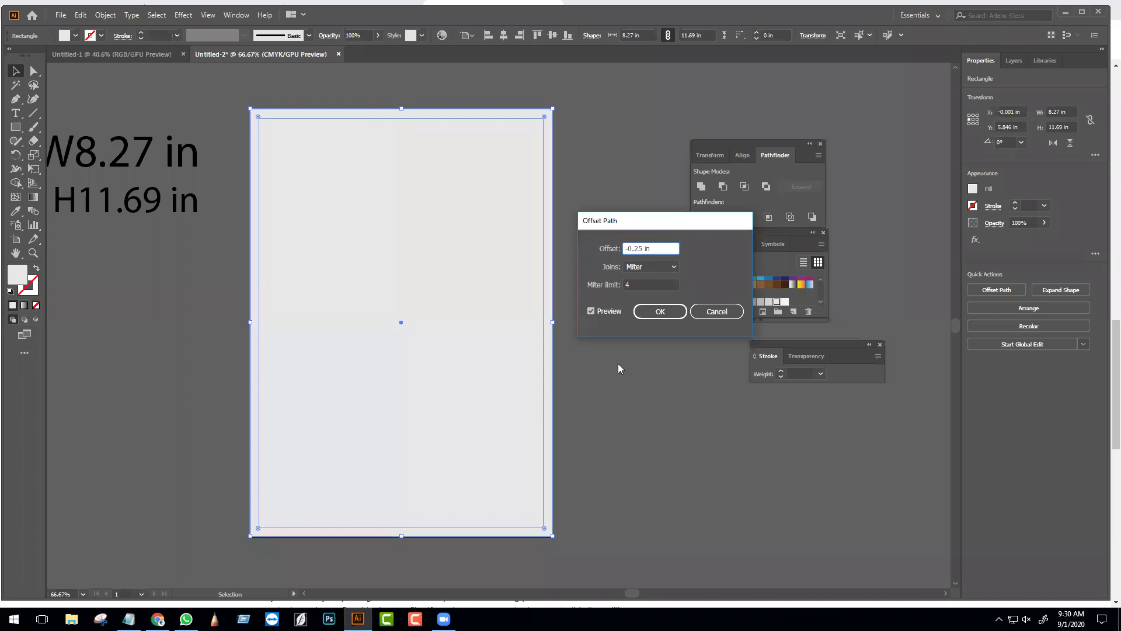
- Try miter limits of 2 and 1 for the offset, toggling the preview to compare them
{"action": "left_click", "coordinate": [620, 285]}
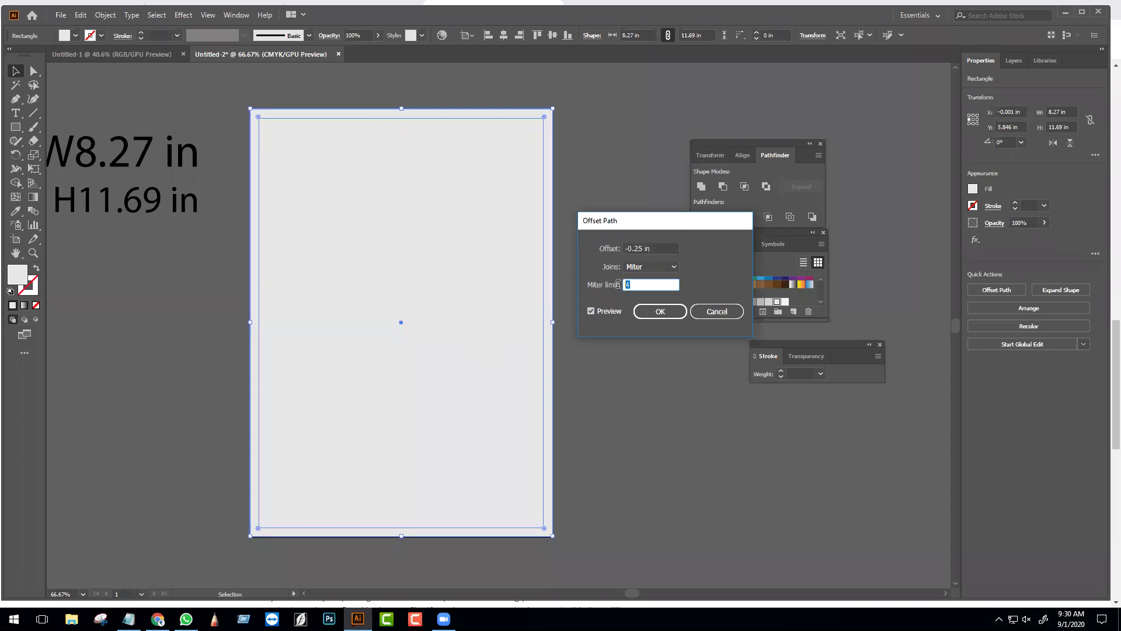
{"action": "type", "text": "2"}
{"action": "left_click", "coordinate": [597, 311]}
{"action": "left_click", "coordinate": [597, 311]}
{"action": "left_click", "coordinate": [597, 312]}
{"action": "left_click", "coordinate": [596, 311]}
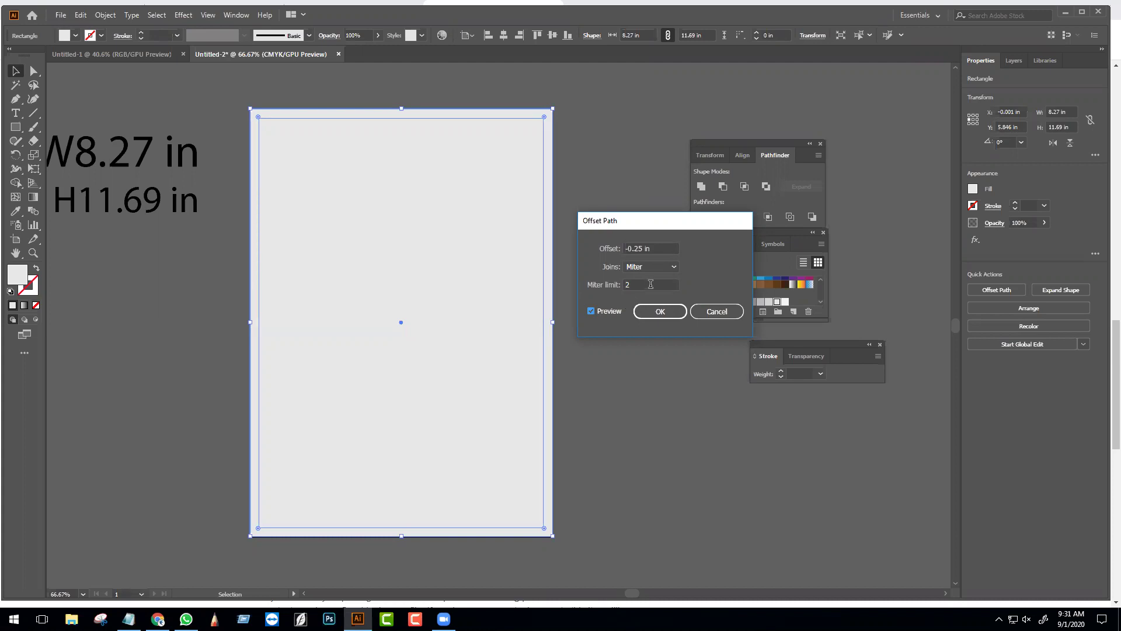
{"action": "left_click", "coordinate": [638, 285]}
{"action": "type", "text": "1"}
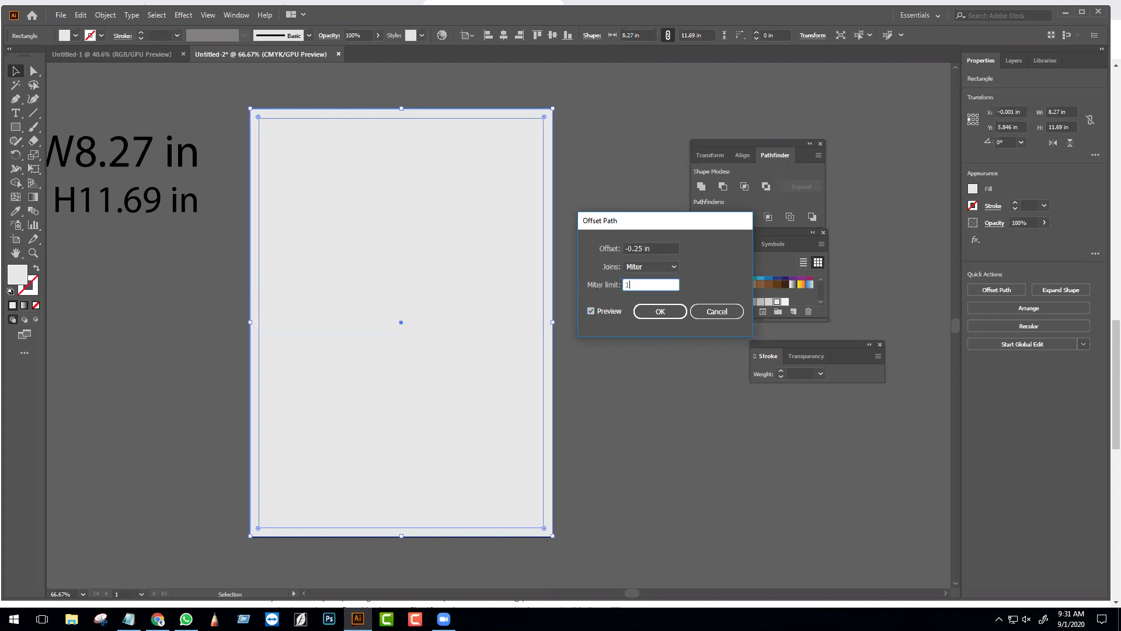
{"action": "left_click", "coordinate": [601, 313]}
{"action": "left_click", "coordinate": [602, 315]}
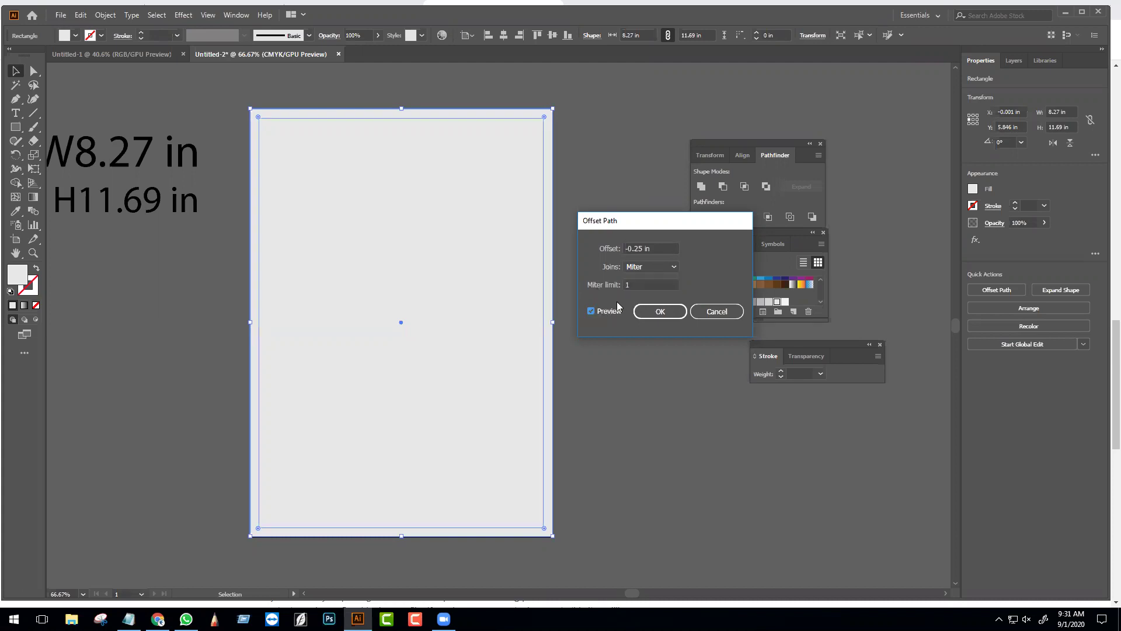
- Try the Round and Bevel joins for the offset, and restore the Miter join with a miter limit of 4
{"action": "left_click", "coordinate": [654, 269]}
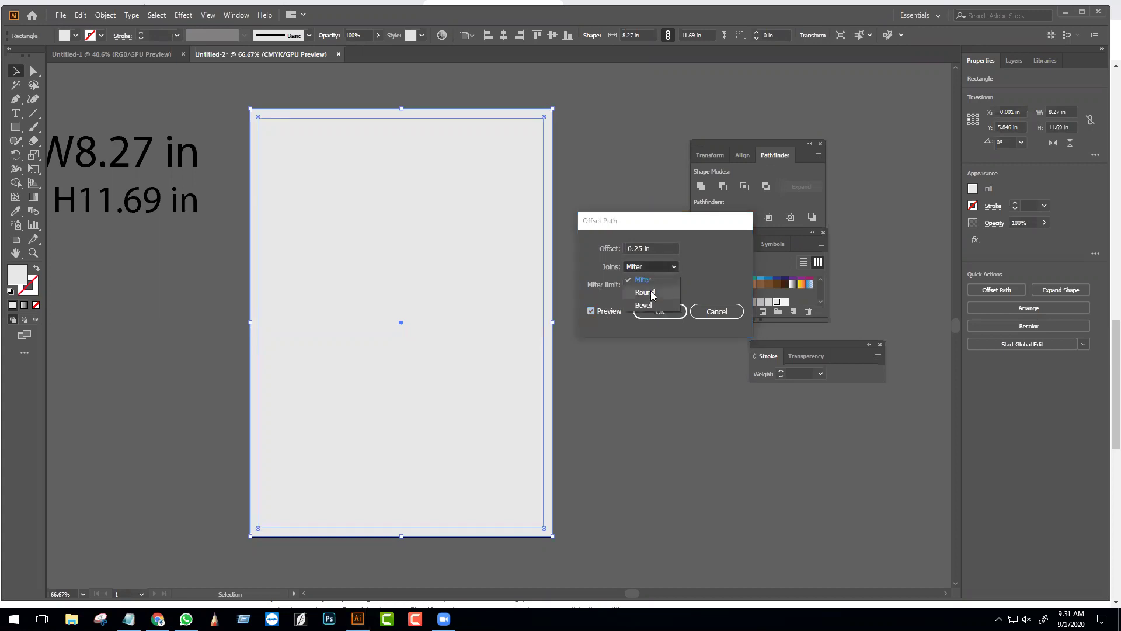
{"action": "left_click", "coordinate": [652, 290]}
{"action": "left_click", "coordinate": [637, 268]}
{"action": "left_click", "coordinate": [643, 305]}
{"action": "left_click", "coordinate": [640, 268]}
{"action": "left_click", "coordinate": [643, 279]}
{"action": "key", "text": "Tab"}
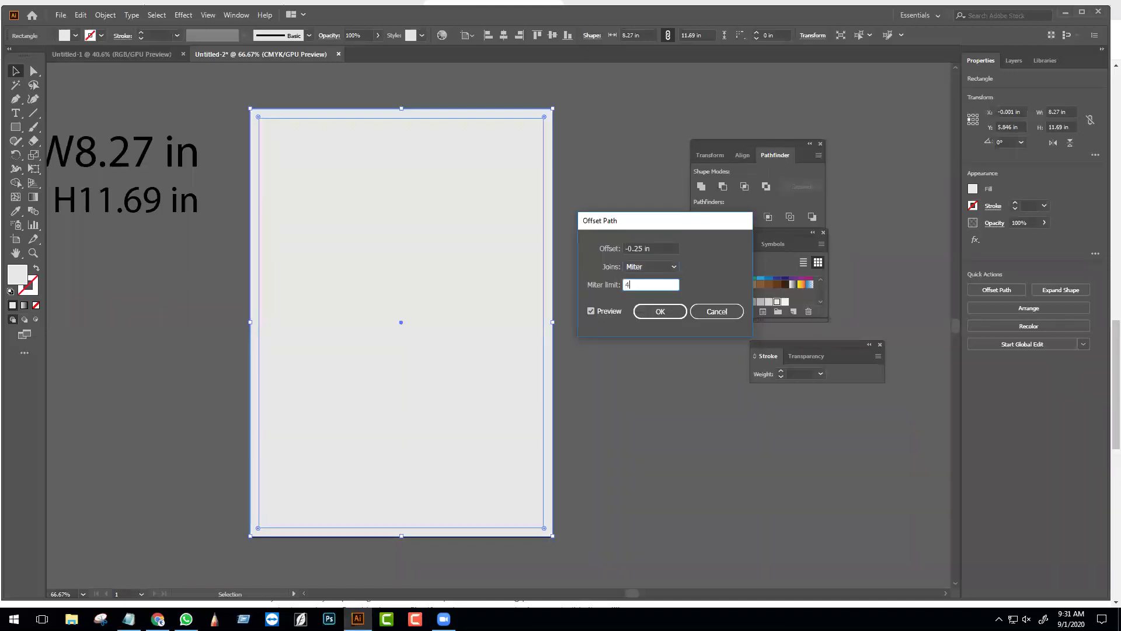
- Apply the offset, fill the inset rectangle with a slightly darker light grey swatch, and deselect it
{"action": "left_click", "coordinate": [665, 311]}
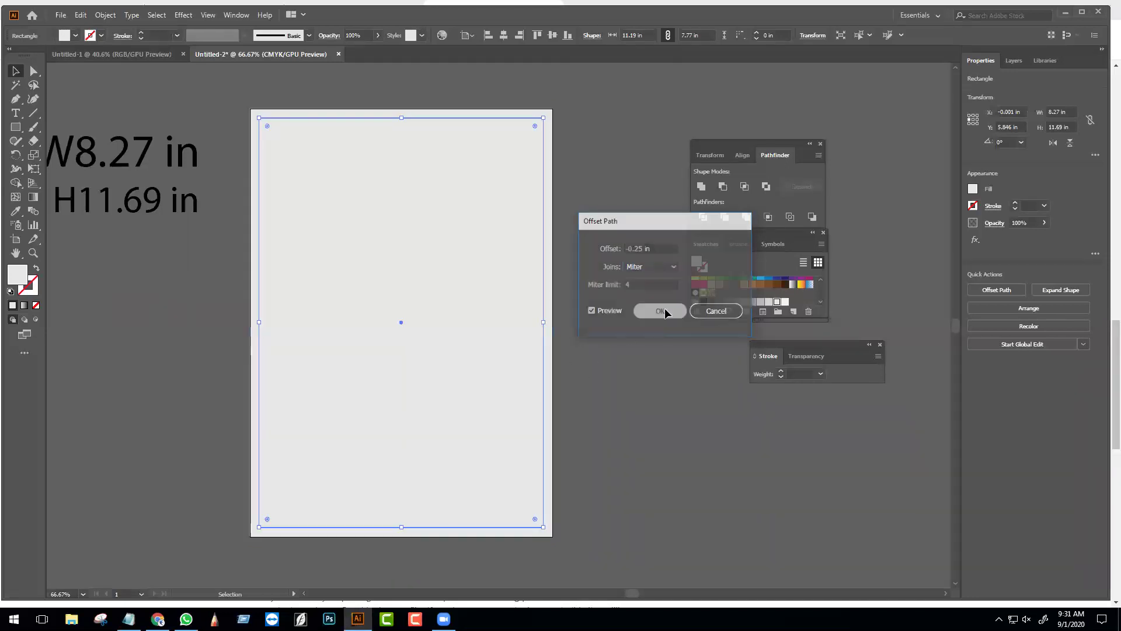
{"action": "left_click", "coordinate": [769, 301]}
{"action": "left_click", "coordinate": [622, 373]}
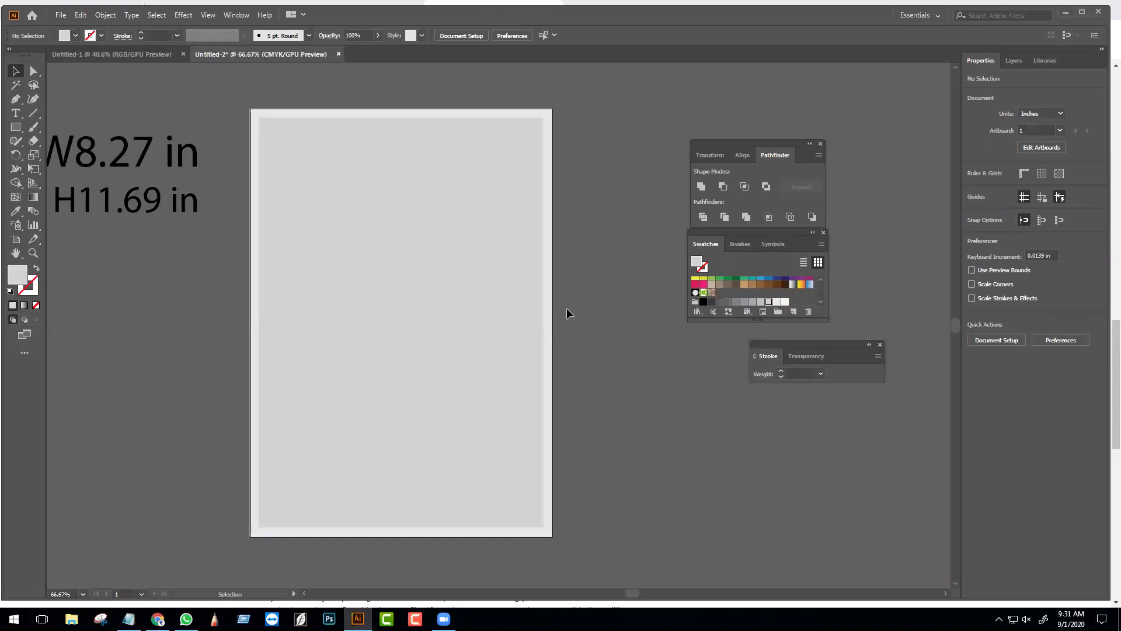
- Draw a diagonal line about 0.76 in wide and 0.53 in high across the page's right edge, with a red 4 pt stroke
{"action": "scroll", "coordinate": [565, 344], "scroll_direction": "up", "scroll_amount": 4}
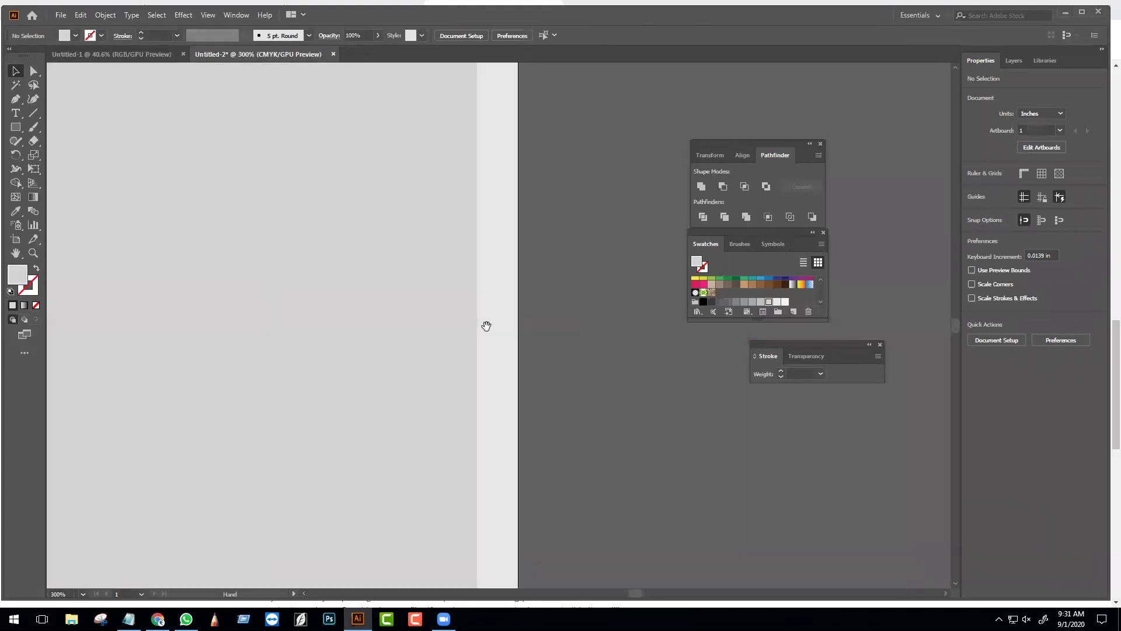
{"action": "left_click", "coordinate": [33, 113]}
{"action": "left_click_drag", "start_coordinate": [447, 326], "coordinate": [571, 239]}
{"action": "left_click_drag", "start_coordinate": [555, 283], "coordinate": [571, 238]}
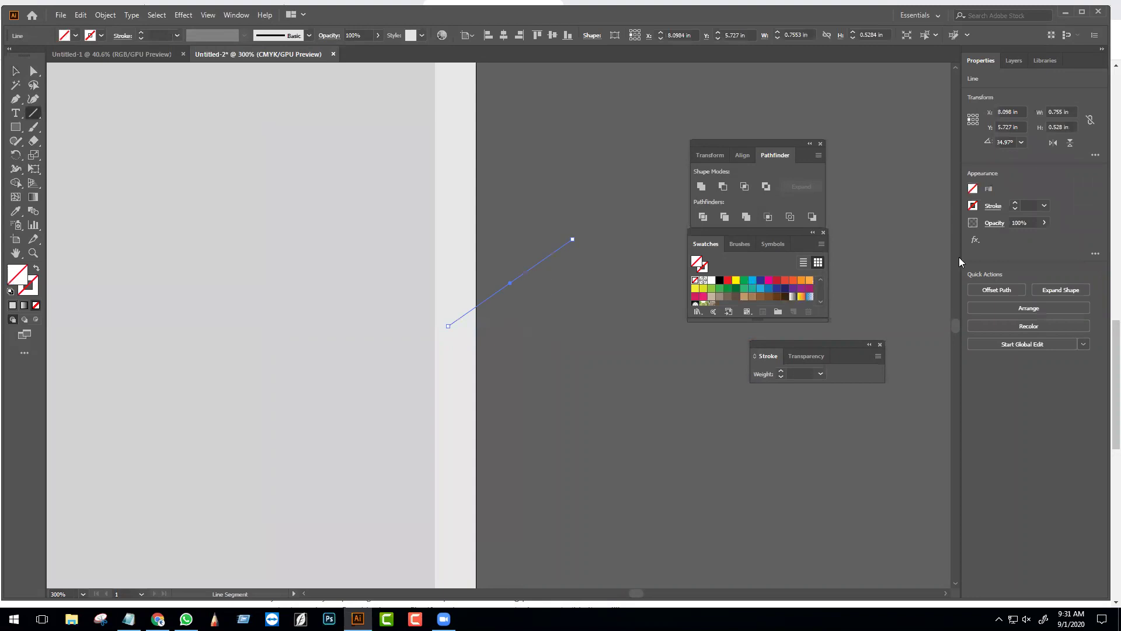
{"action": "left_click", "coordinate": [727, 280]}
{"action": "left_click", "coordinate": [36, 267]}
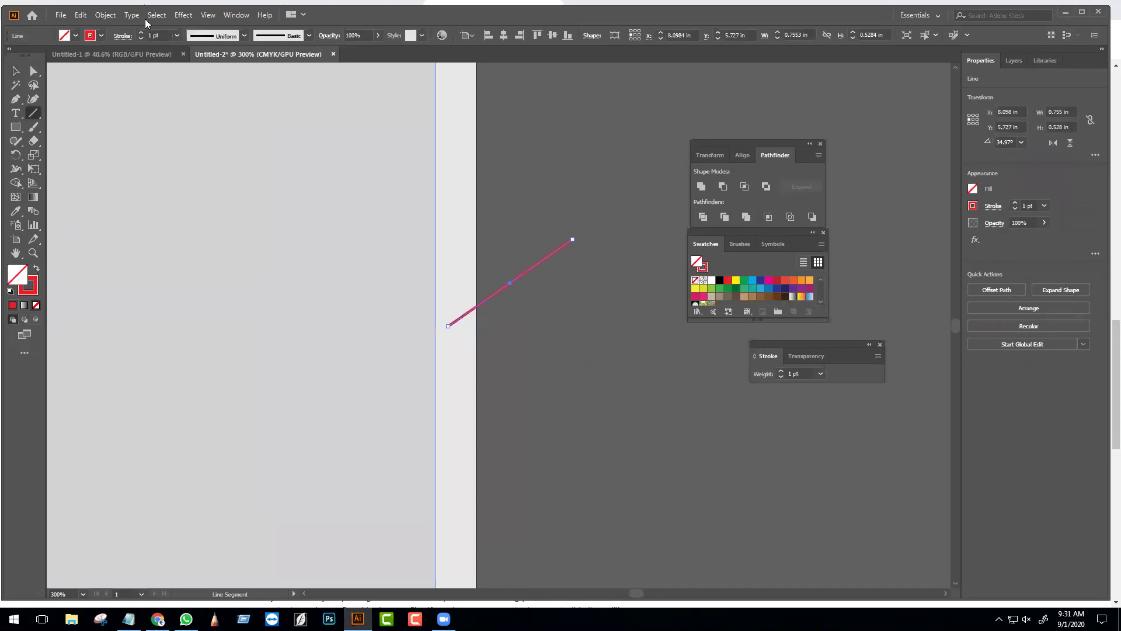
{"action": "key", "text": "Return"}
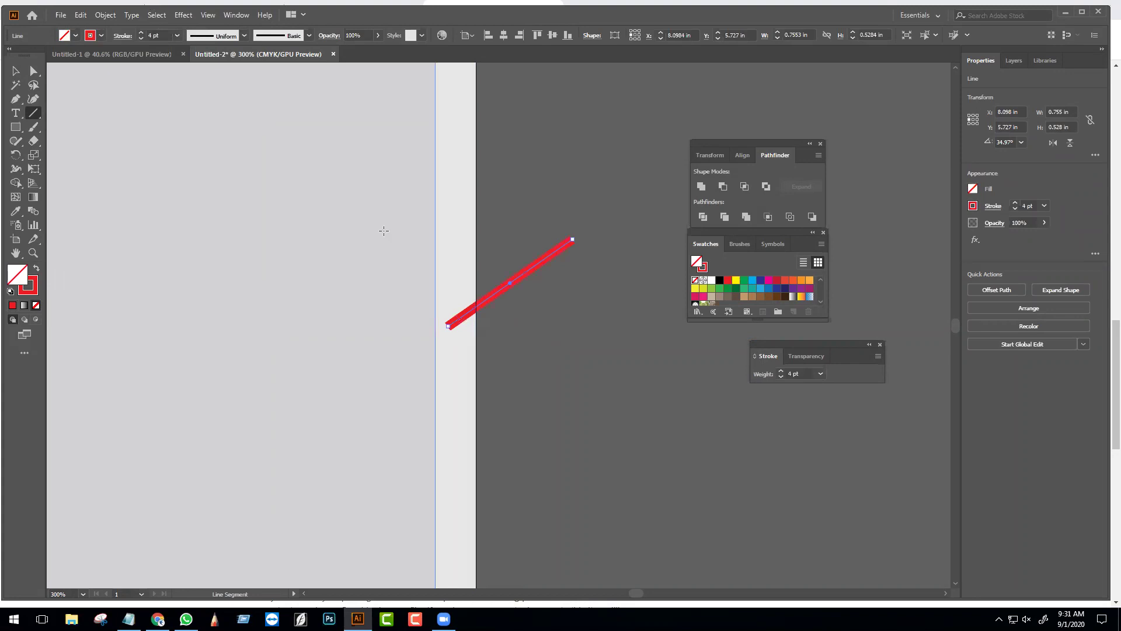
- Draw three more red 4 pt diagonal lines crossing the margin and the first line at the page's right edge
{"action": "left_click_drag", "start_coordinate": [395, 271], "coordinate": [562, 129]}
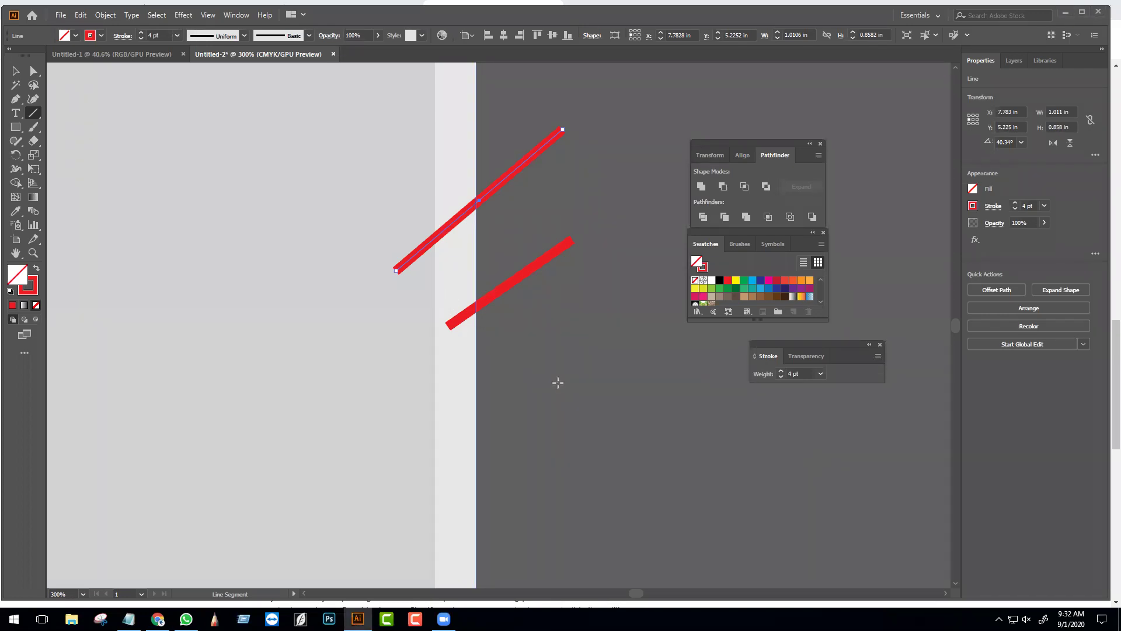
{"action": "left_click_drag", "start_coordinate": [454, 279], "coordinate": [585, 409]}
{"action": "mouse_move", "coordinate": [372, 214]}
{"action": "left_mouse_down"}
{"action": "mouse_move", "coordinate": [509, 253]}
{"action": "mouse_move", "coordinate": [485, 264]}
{"action": "left_mouse_up"}
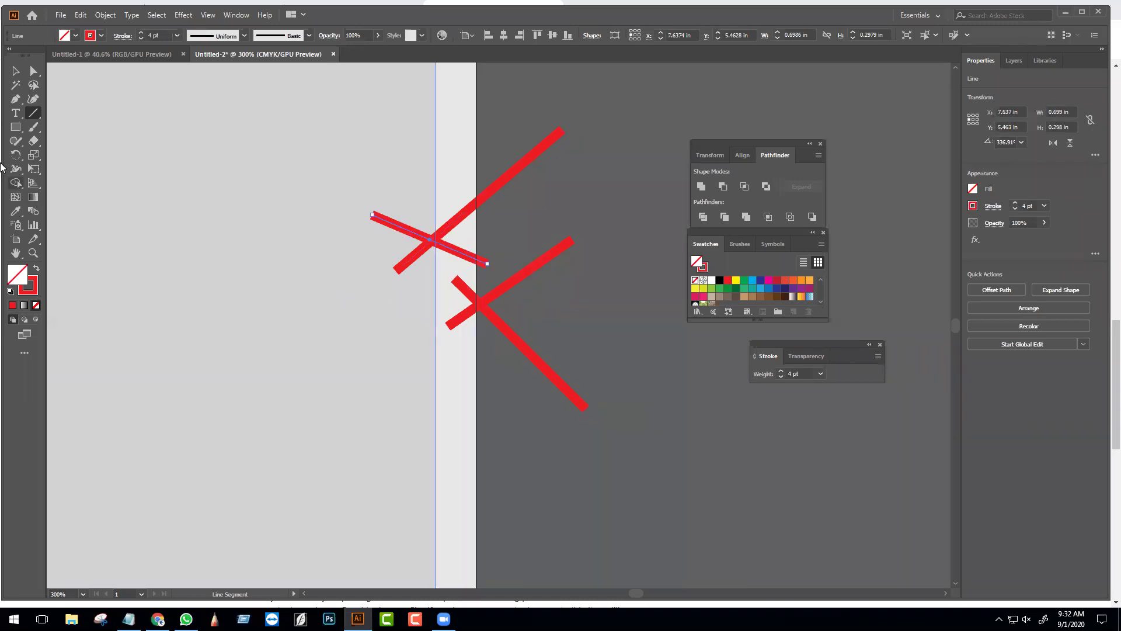
- Delete all the red diagonal lines at the page's right edge
{"action": "left_click", "coordinate": [15, 71]}
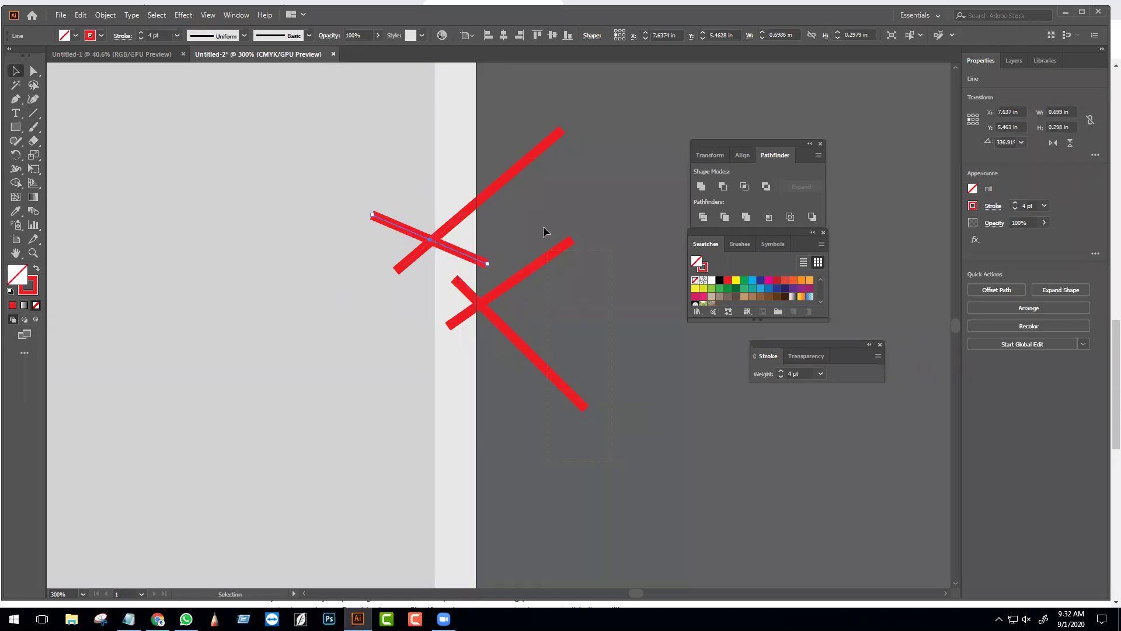
{"action": "left_click_drag", "start_coordinate": [508, 105], "coordinate": [508, 104]}
{"action": "key", "text": "Delete"}
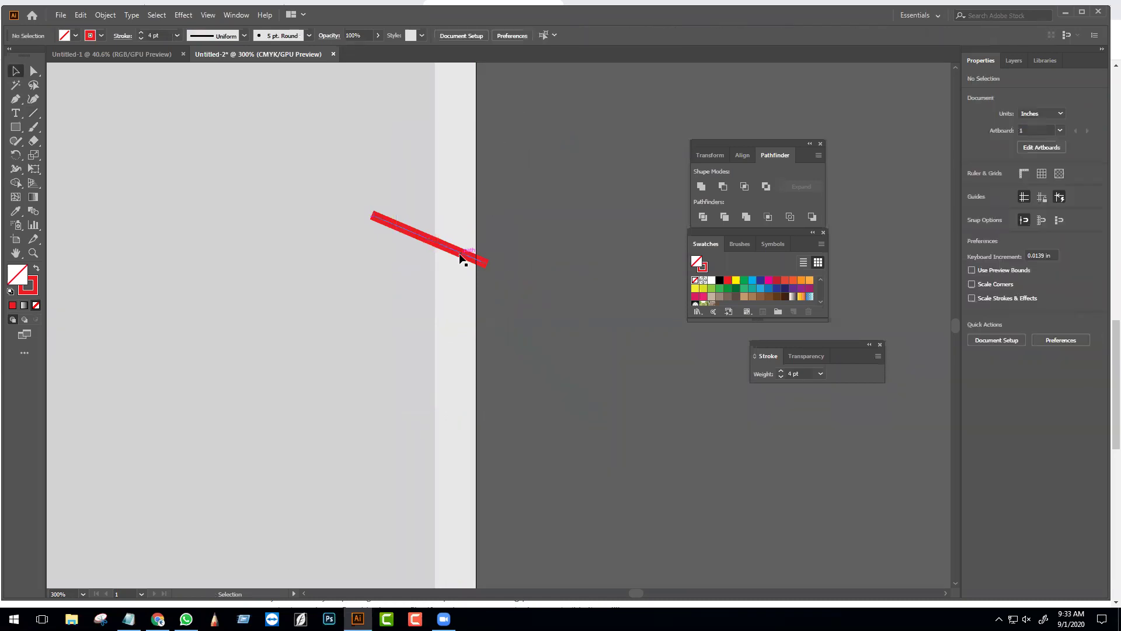
{"action": "left_click", "coordinate": [483, 264]}
{"action": "key", "text": "Delete"}
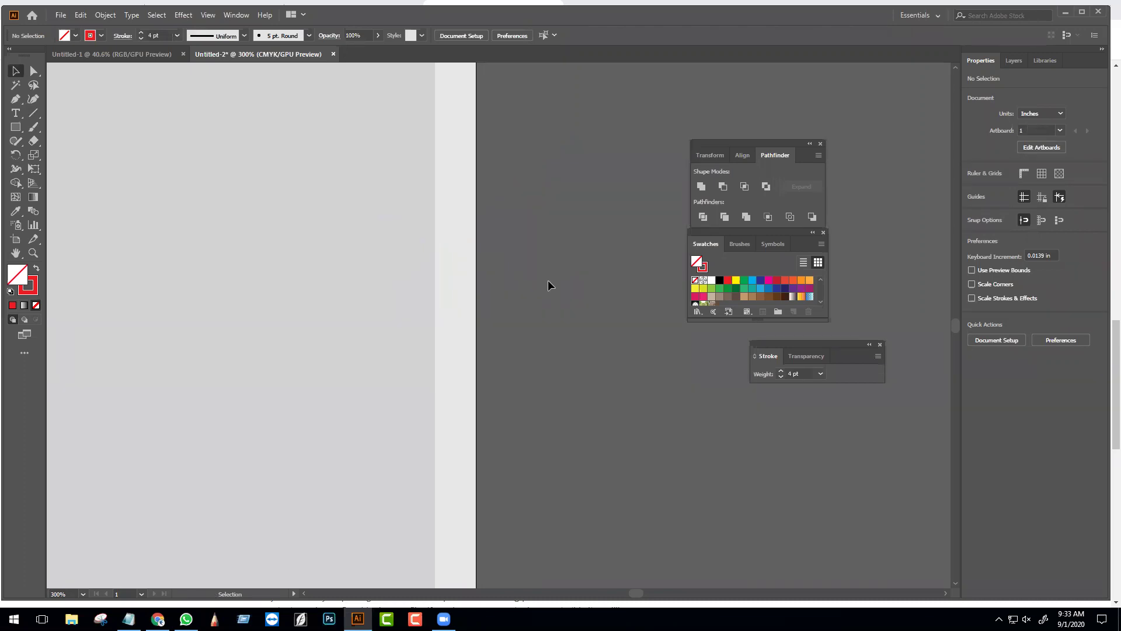
- Swap the inset rectangle's fill and stroke so it has only a light grey 1 pt outline, and deselect it
{"action": "scroll", "coordinate": [493, 346], "scroll_direction": "down", "scroll_amount": 6}
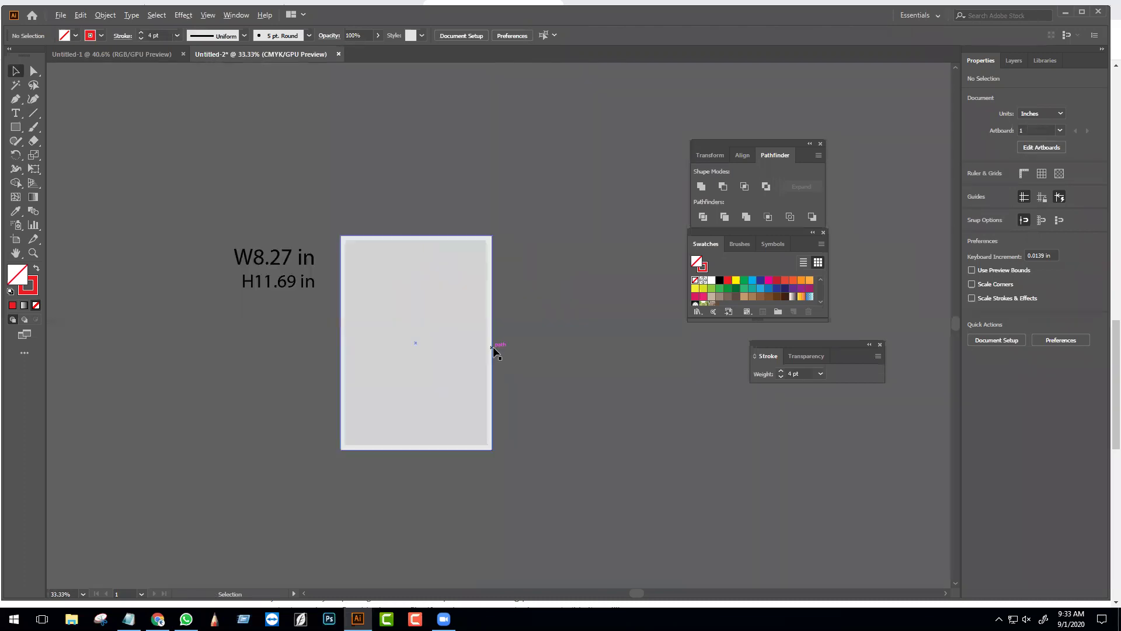
{"action": "scroll", "coordinate": [407, 357], "scroll_direction": "up", "scroll_amount": 2}
{"action": "left_click", "coordinate": [407, 353]}
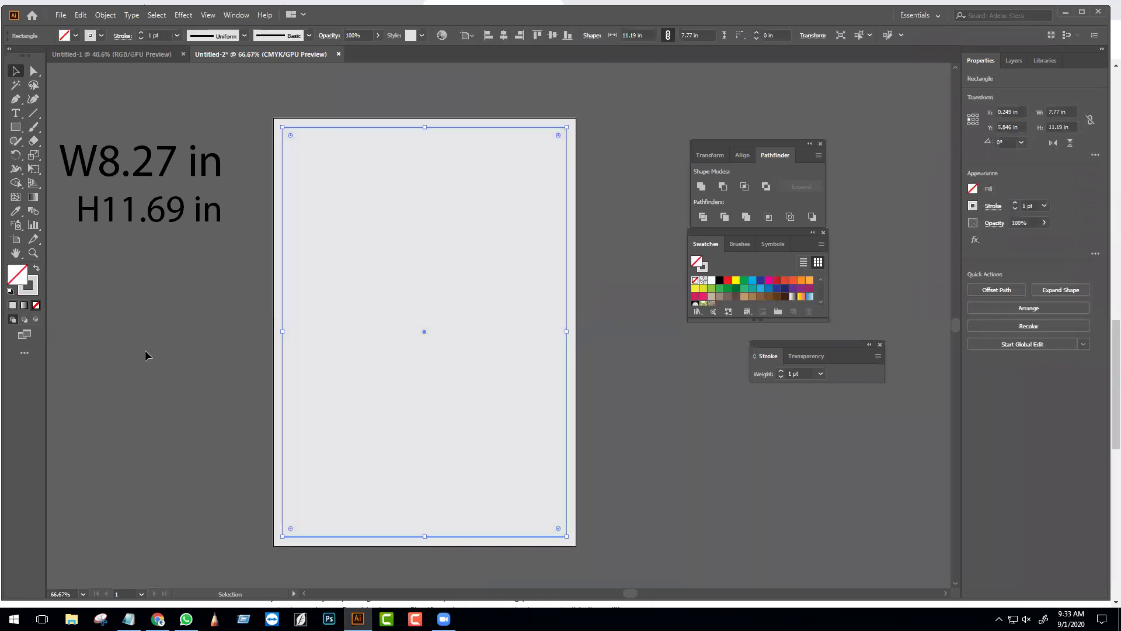
{"action": "left_click", "coordinate": [145, 349]}
- Convert the inset margin rectangle into guides and deselect it
{"action": "scroll", "coordinate": [296, 565], "scroll_direction": "up", "scroll_amount": 2}
{"action": "scroll", "coordinate": [295, 565], "scroll_direction": "up", "scroll_amount": 1}
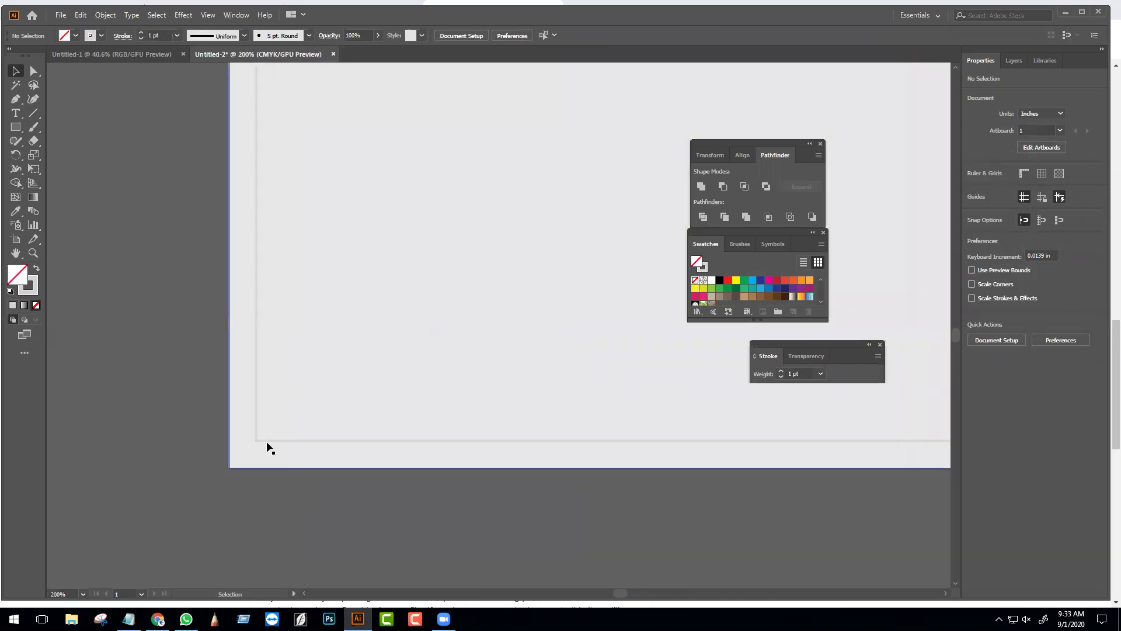
{"action": "left_click", "coordinate": [266, 440]}
{"action": "left_click", "coordinate": [326, 510]}
{"action": "left_click", "coordinate": [286, 439]}
{"action": "right_click", "coordinate": [286, 439]}
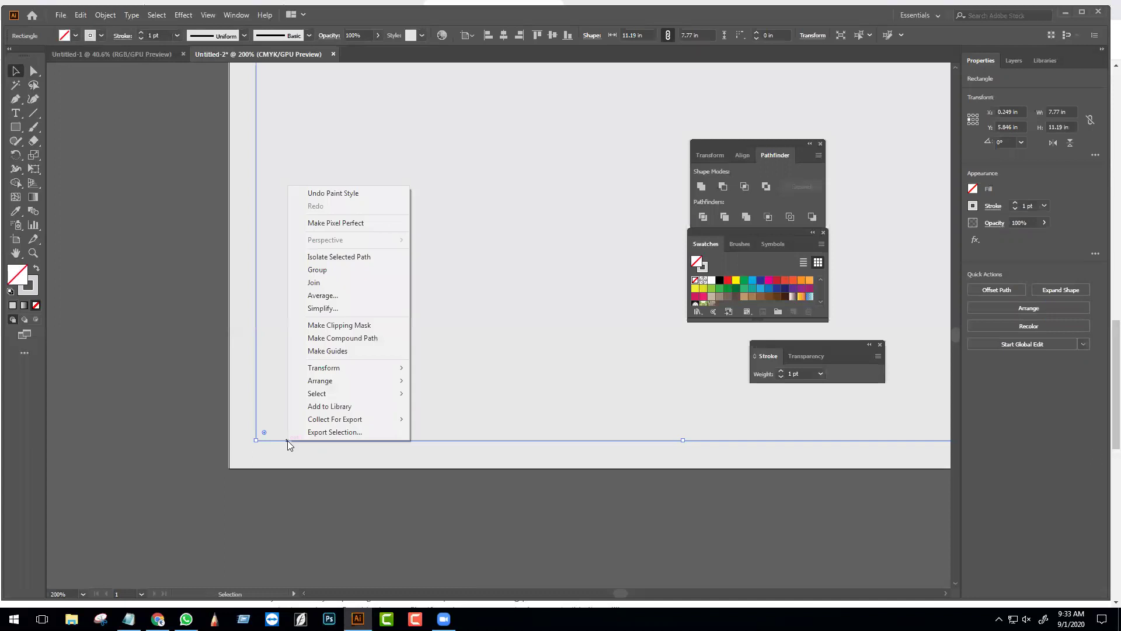
{"action": "left_click", "coordinate": [327, 351]}
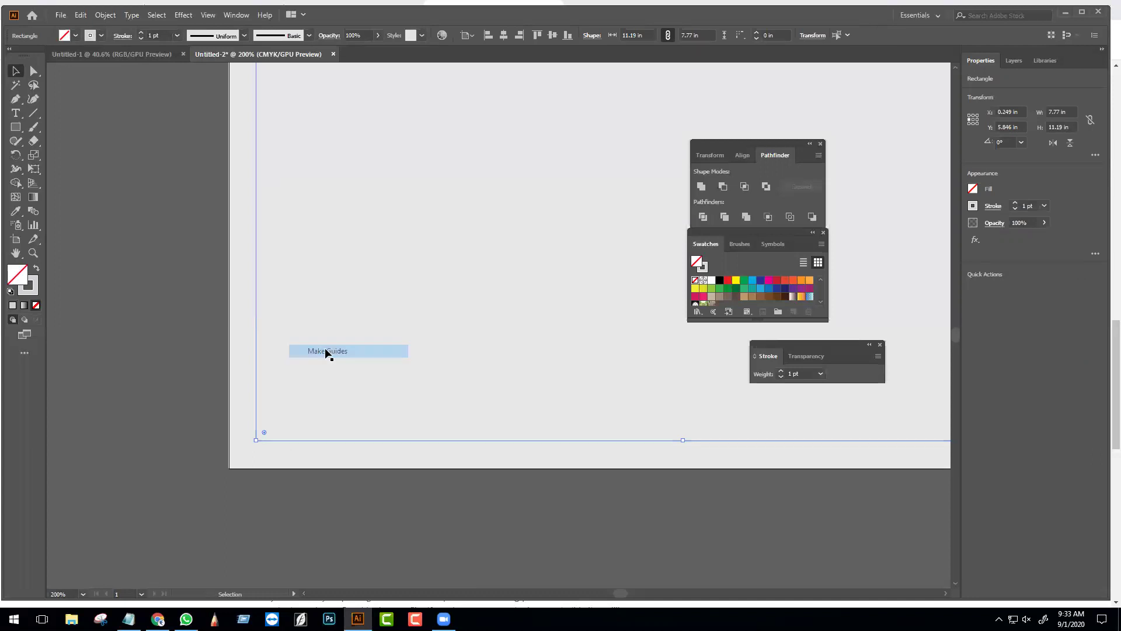
{"action": "left_click", "coordinate": [336, 510]}
{"action": "key", "text": "ctrl+0"}
{"action": "scroll", "coordinate": [337, 510], "scroll_direction": "down", "scroll_amount": 1}
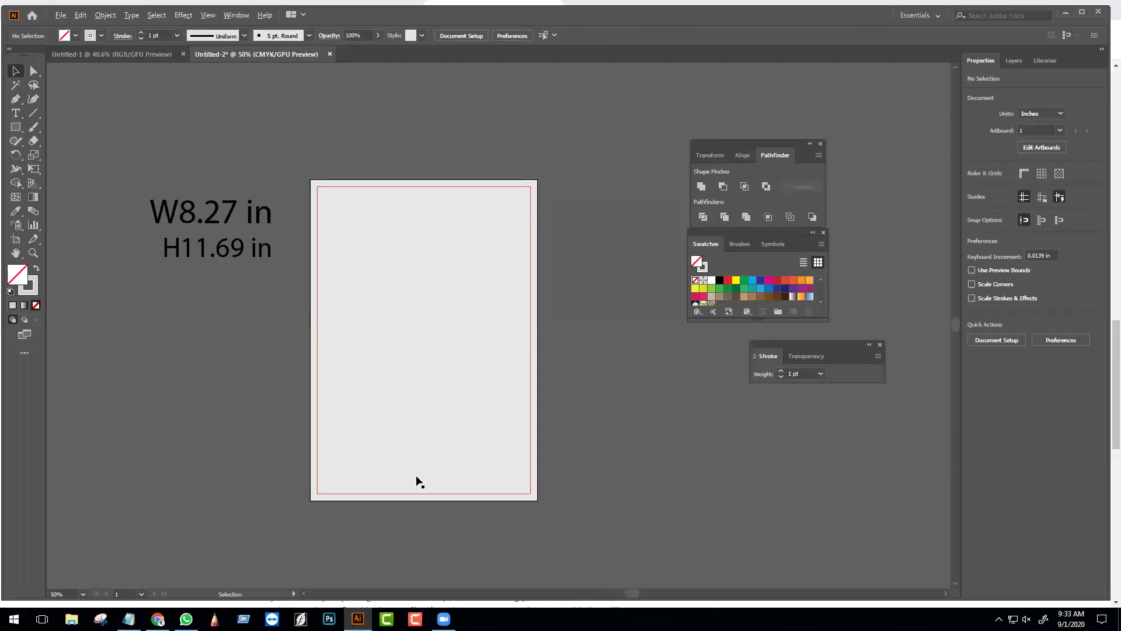
- Try moving the light grey page rectangle off the artboard to check the margin guides, and undo the move
{"action": "scroll", "coordinate": [584, 349], "scroll_direction": "up", "scroll_amount": 1}
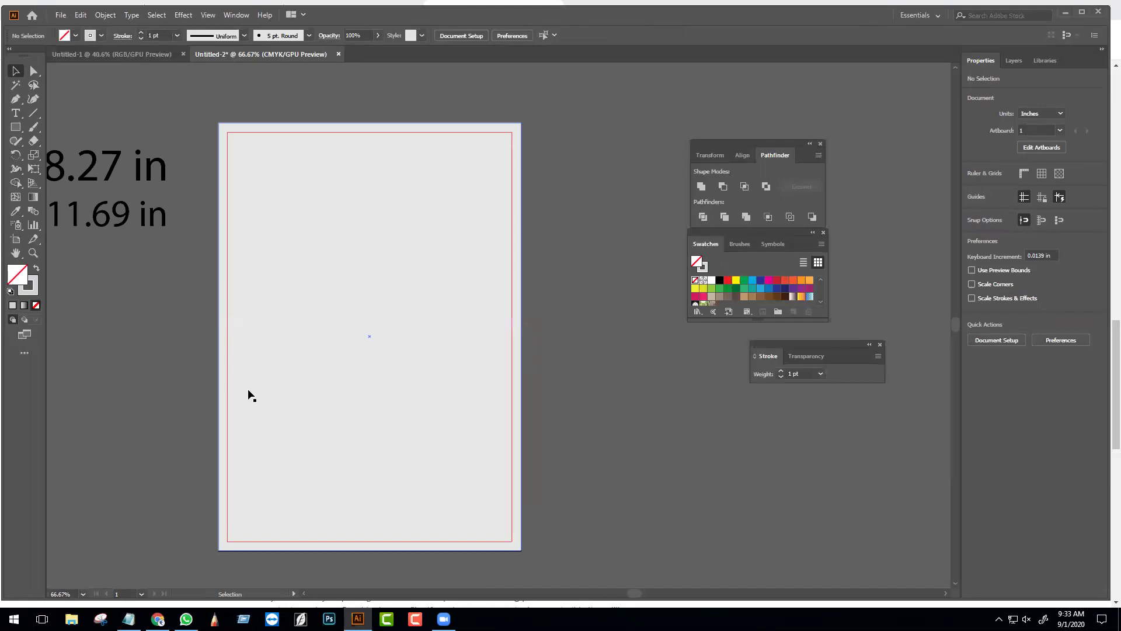
{"action": "left_click_drag", "start_coordinate": [248, 391], "coordinate": [641, 395]}
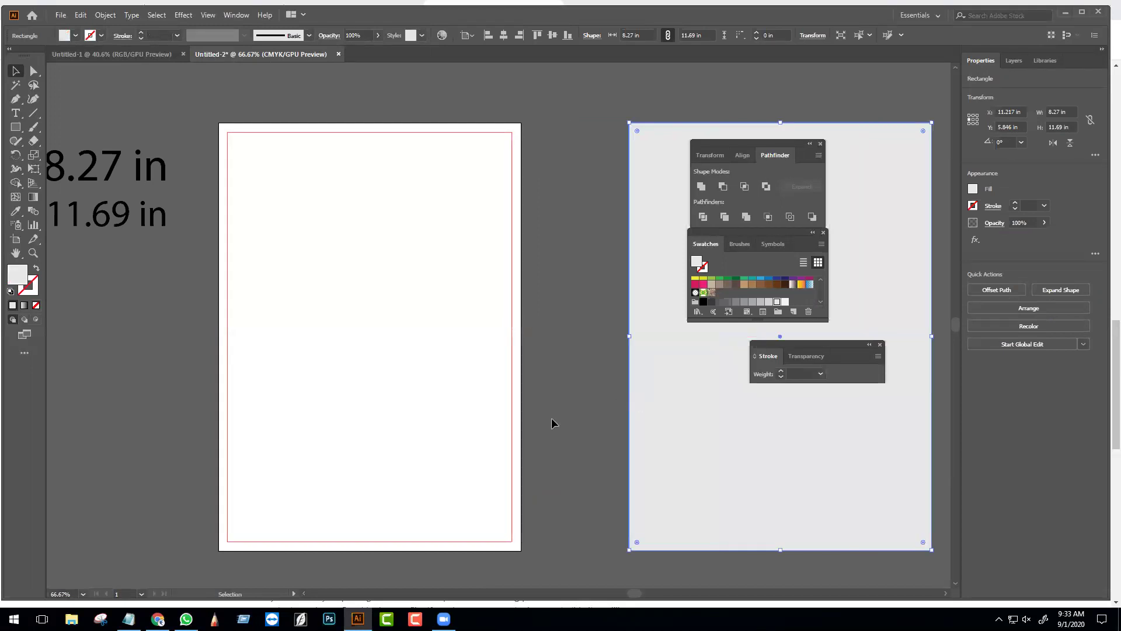
{"action": "key", "text": "a"}
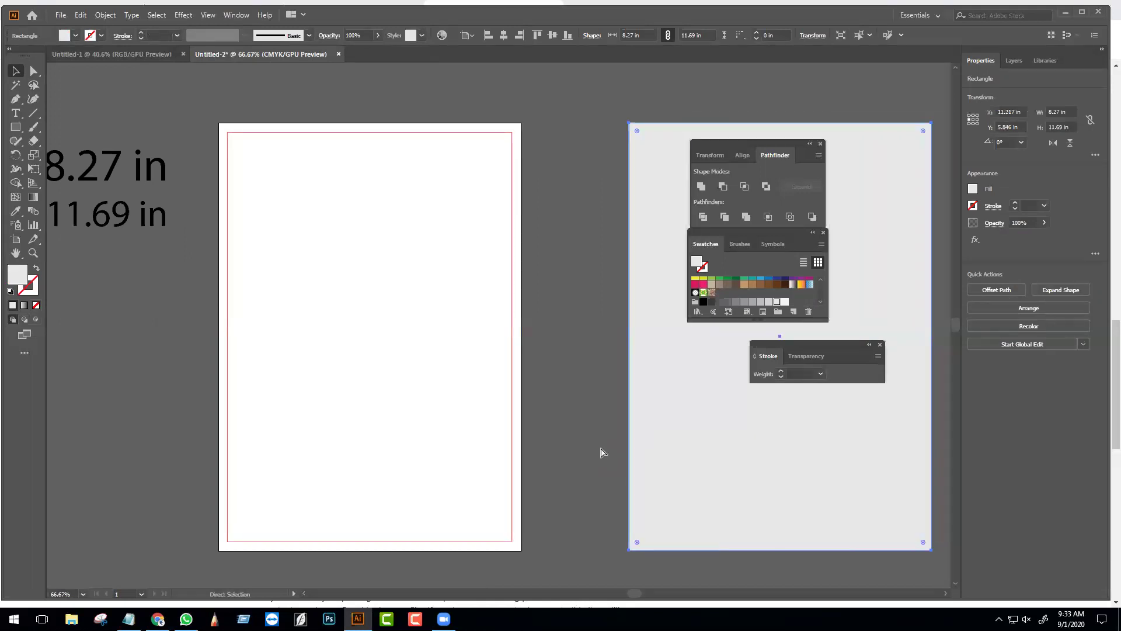
{"action": "key", "text": "ctrl+z"}
{"action": "key", "text": "ctrl+z"}
{"action": "key", "text": "v"}
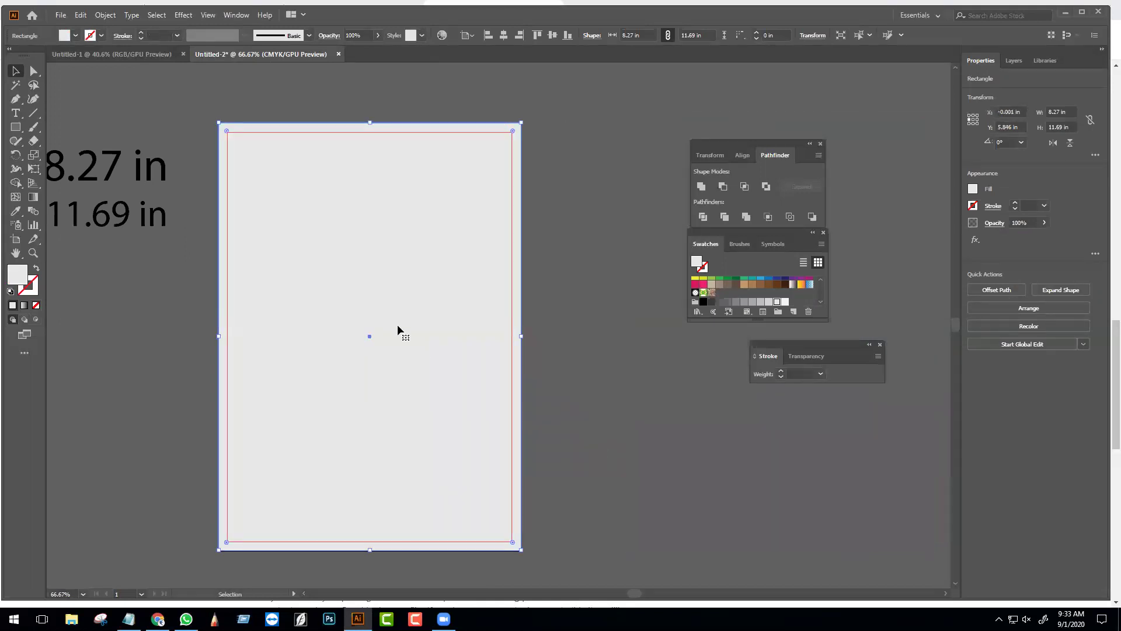
- Lock Layer 1 and add a new layer above it
{"action": "left_click", "coordinate": [237, 16]}
{"action": "left_click", "coordinate": [326, 345]}
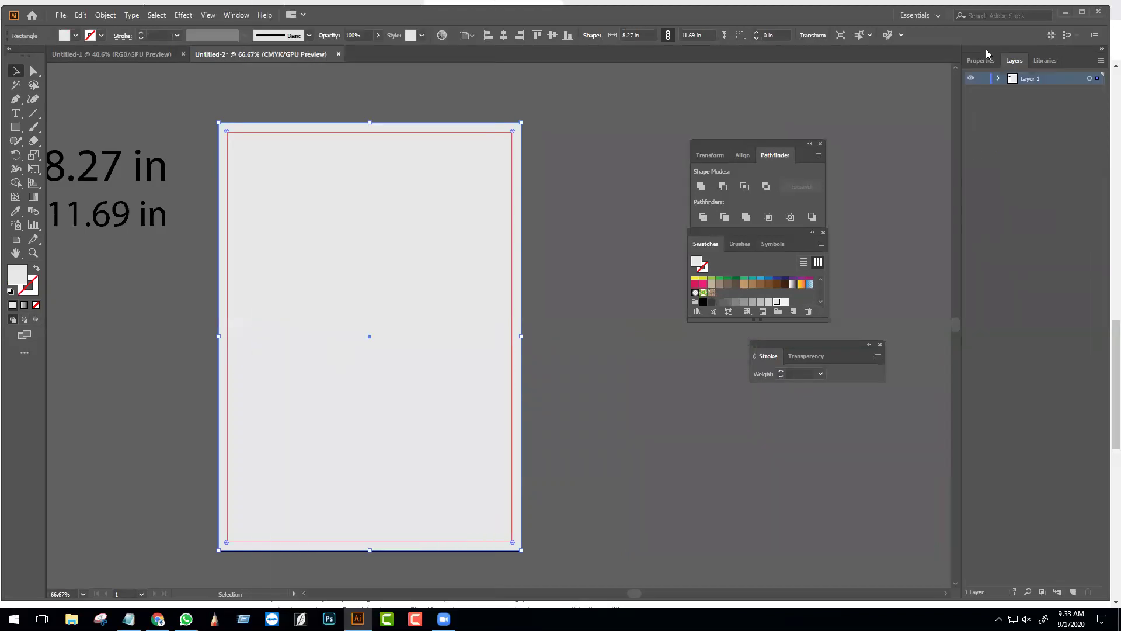
{"action": "left_click", "coordinate": [983, 79]}
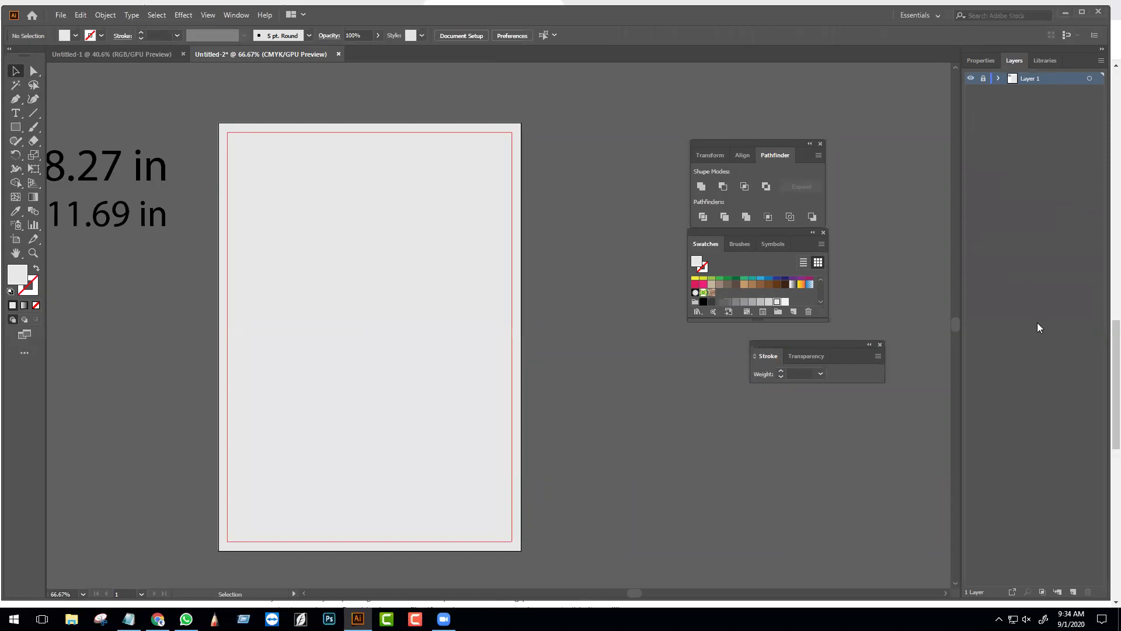
{"action": "left_click", "coordinate": [1073, 592]}
- Draw a test square of about 1.54 in on the new layer, and delete it
{"action": "left_click", "coordinate": [16, 127]}
{"action": "left_click_drag", "start_coordinate": [256, 180], "coordinate": [444, 262]}
{"action": "left_click", "coordinate": [16, 70]}
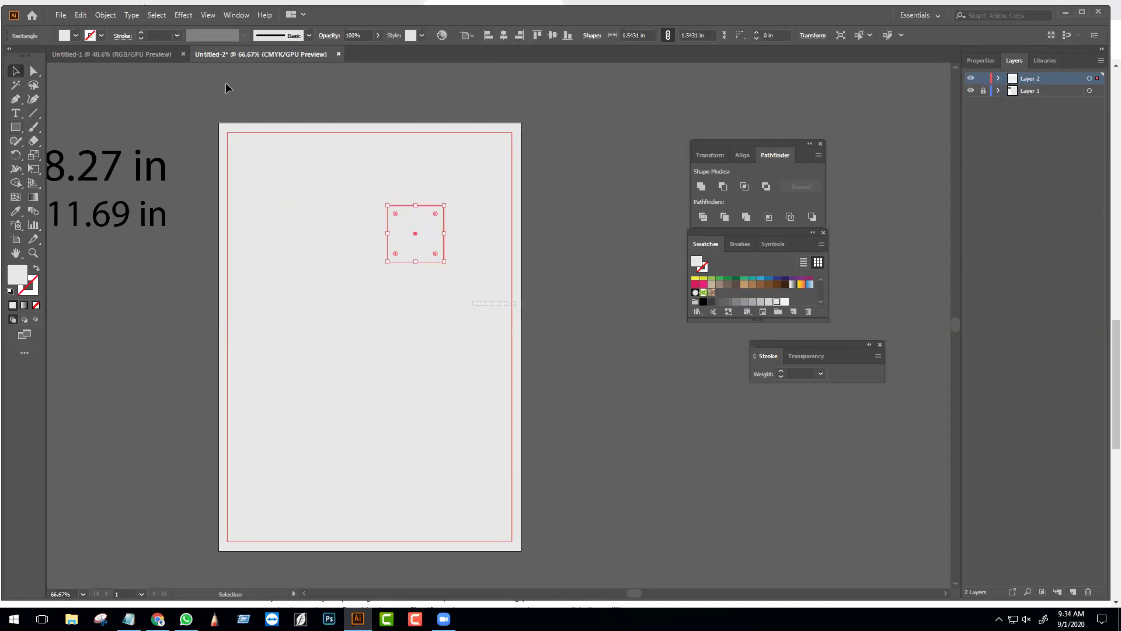
{"action": "key", "text": "ctrl+a"}
{"action": "key", "text": "Delete"}
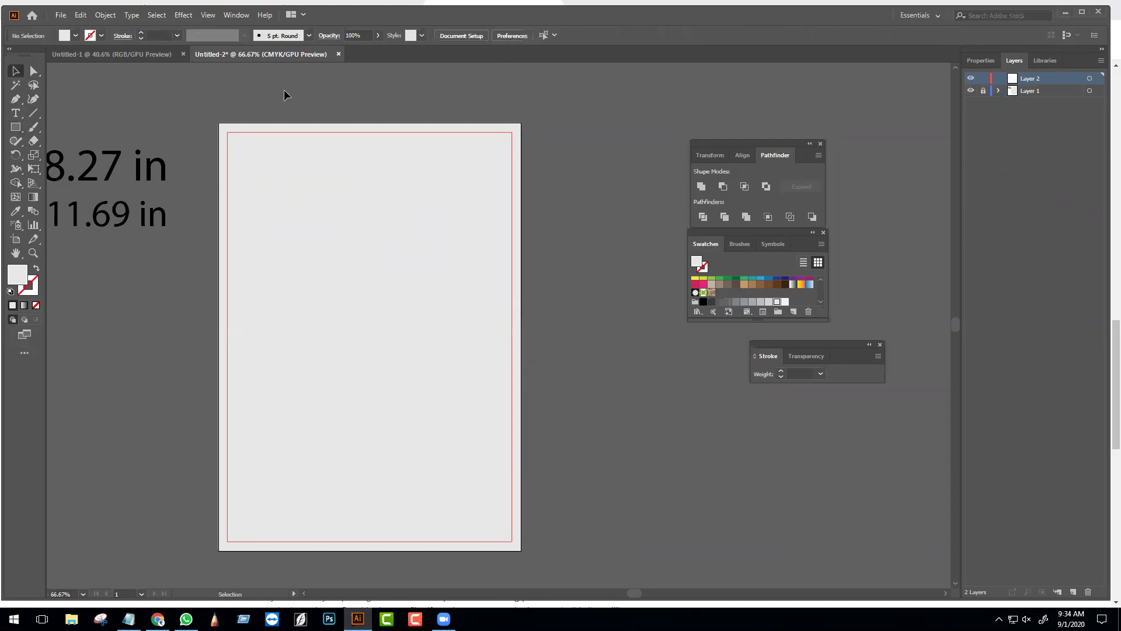
- Make the locked Layer 1 the active layer
{"action": "scroll", "coordinate": [369, 226], "scroll_direction": "up", "scroll_amount": 1}
{"action": "scroll", "coordinate": [369, 225], "scroll_direction": "down", "scroll_amount": 1}
{"action": "left_click", "coordinate": [1030, 92]}
{"action": "scroll", "coordinate": [410, 247], "scroll_direction": "up", "scroll_amount": 1}
{"action": "key", "text": "space"}
{"action": "left_click_drag", "start_coordinate": [411, 203], "coordinate": [480, 205]}
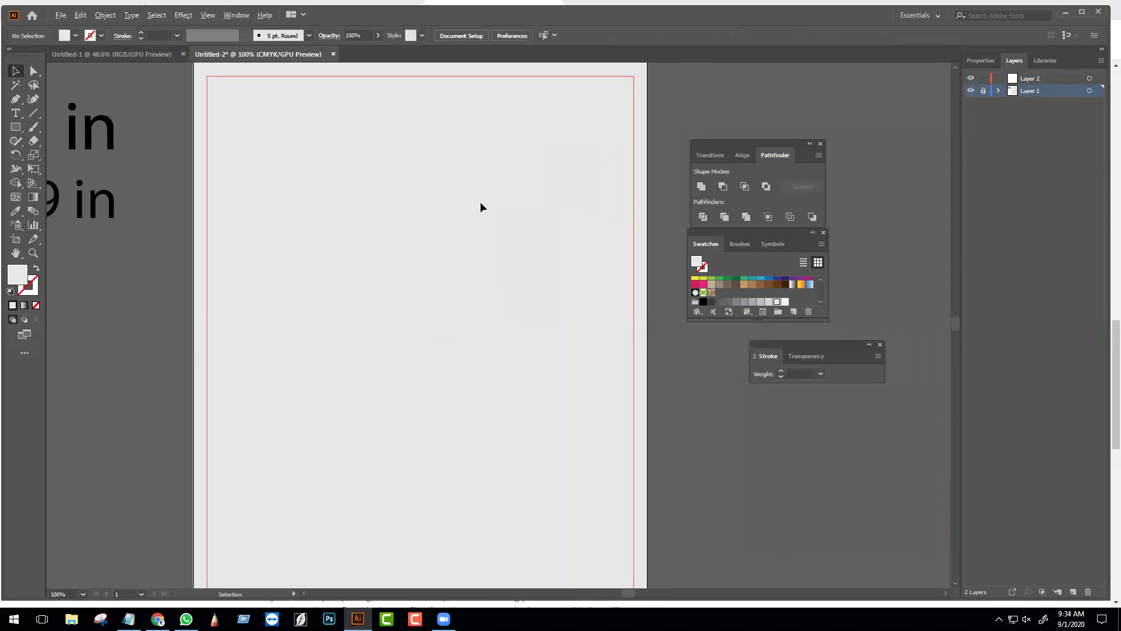
{"action": "scroll", "coordinate": [480, 201], "scroll_direction": "down", "scroll_amount": 1}
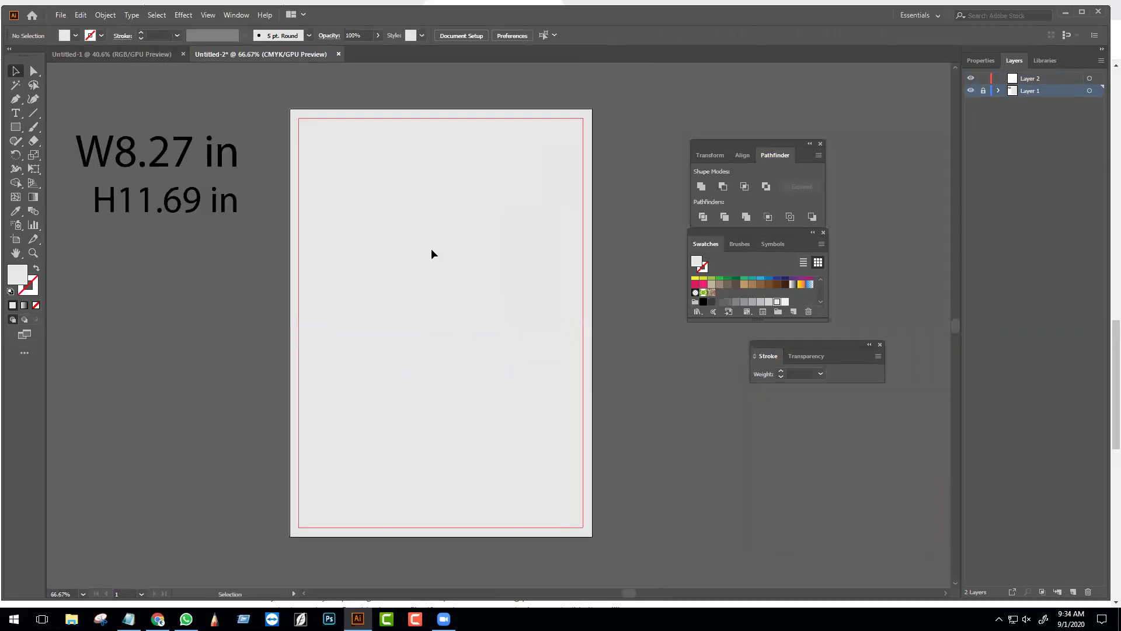
{"action": "left_click_drag", "start_coordinate": [546, 260], "coordinate": [527, 253]}
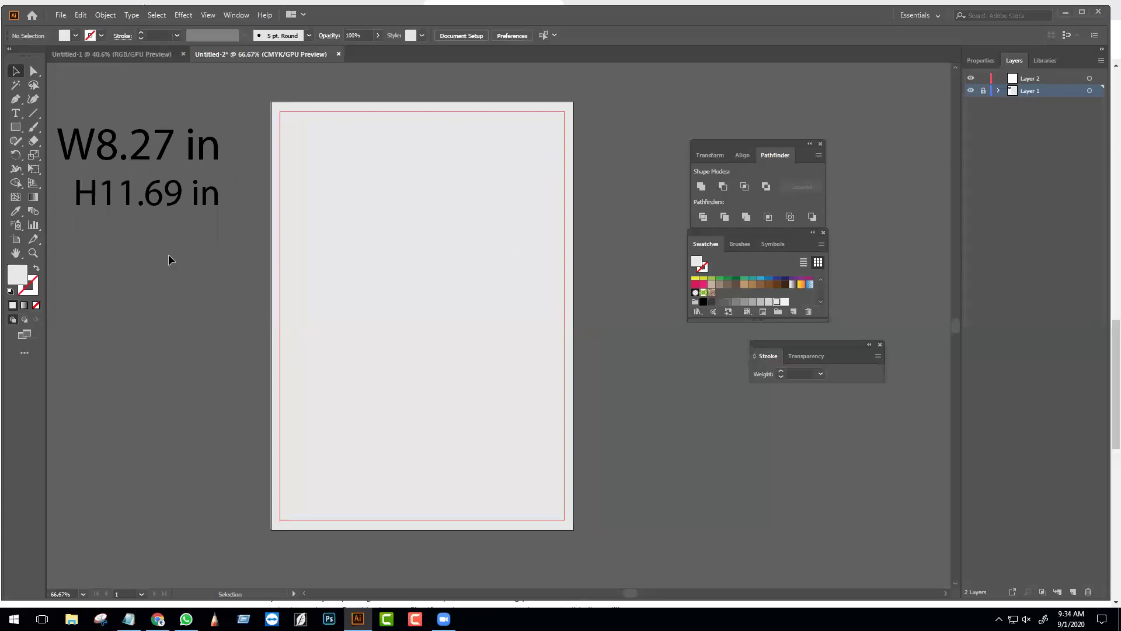
- Add a second A4 artboard beside the first one
{"action": "left_click", "coordinate": [16, 239]}
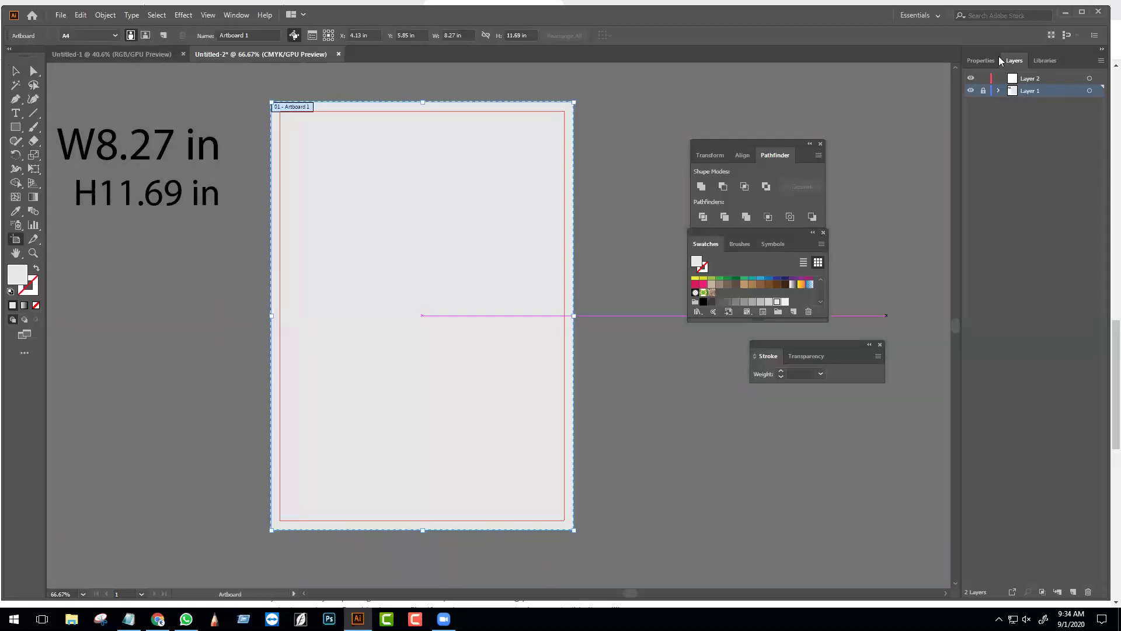
{"action": "left_click", "coordinate": [980, 60]}
{"action": "left_click", "coordinate": [1073, 180]}
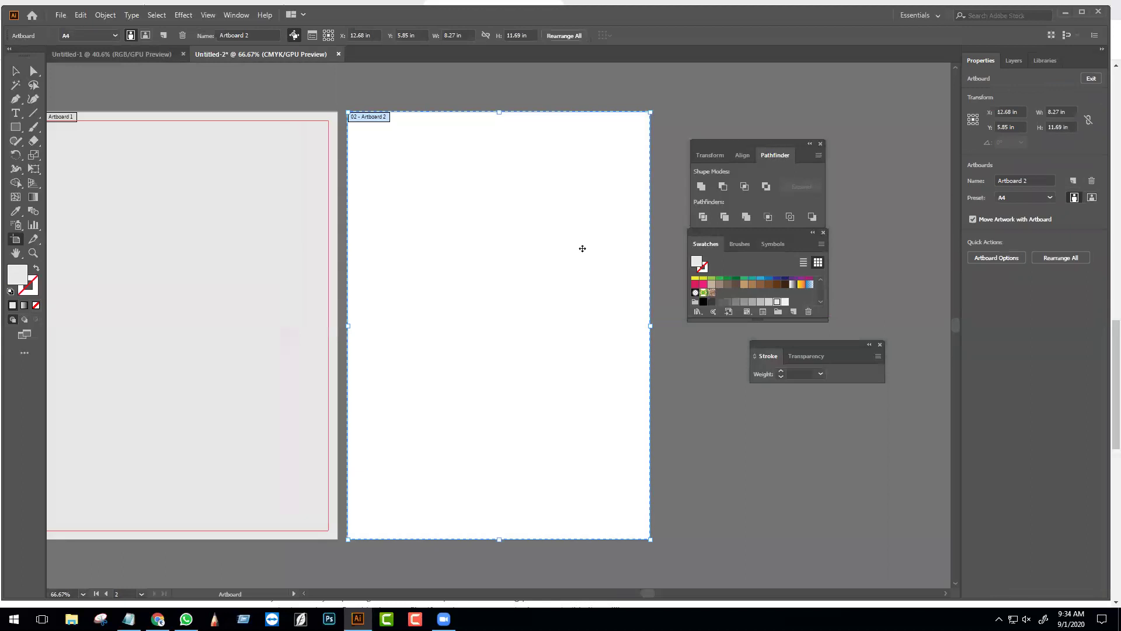
- Resize the second artboard to 8.5 in wide and 11 in high, checking the letterhead template's web page for the size
{"action": "left_click", "coordinate": [1066, 126]}
{"action": "type", "text": "11"}
{"action": "left_click", "coordinate": [157, 619]}
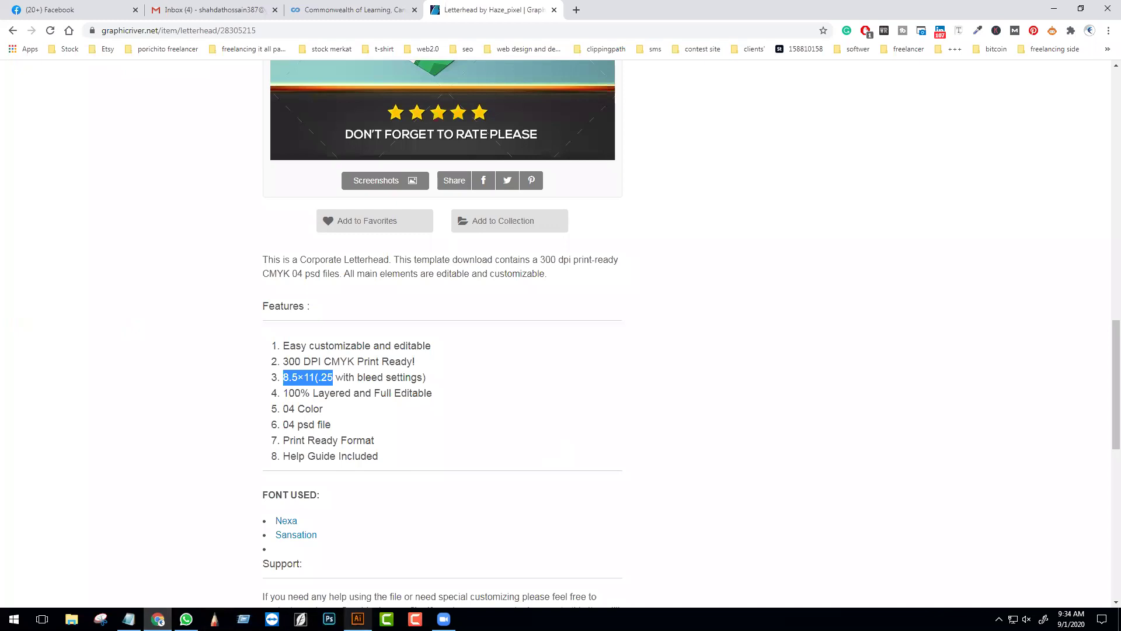
{"action": "left_click", "coordinate": [358, 619]}
{"action": "left_click", "coordinate": [1069, 112]}
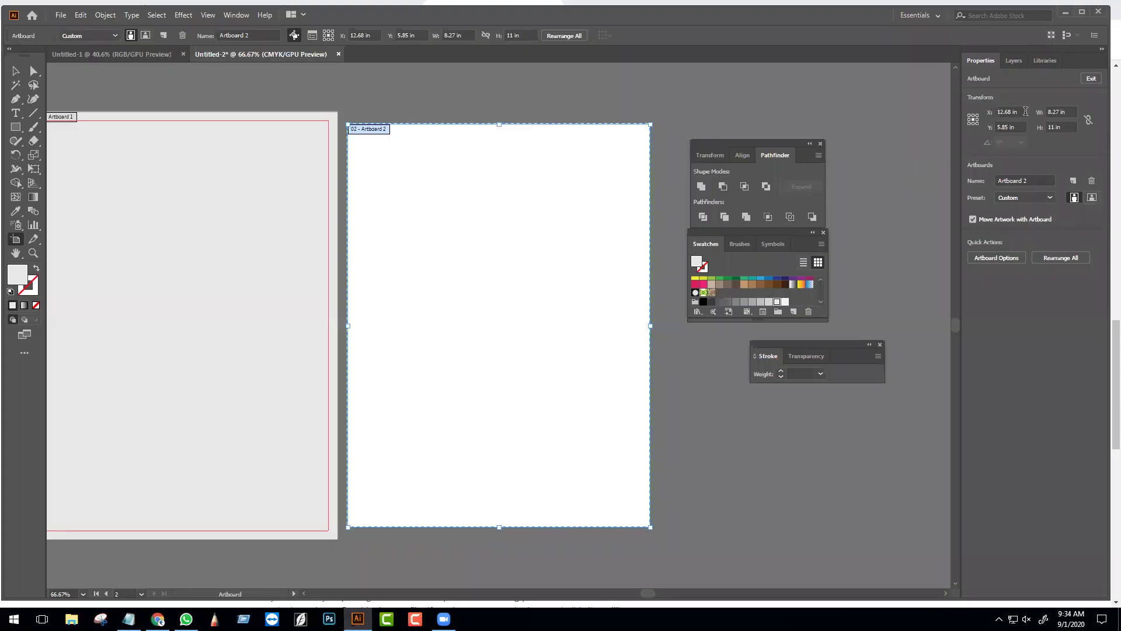
{"action": "type", "text": "8"}
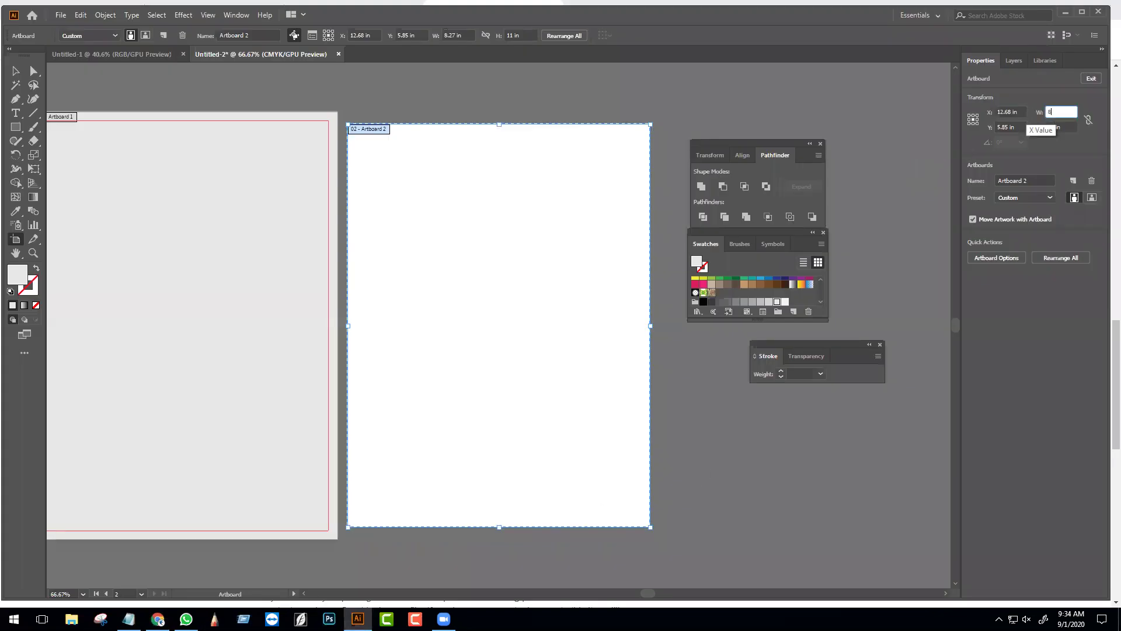
{"action": "type", "text": ".5"}
{"action": "key", "text": "Return"}
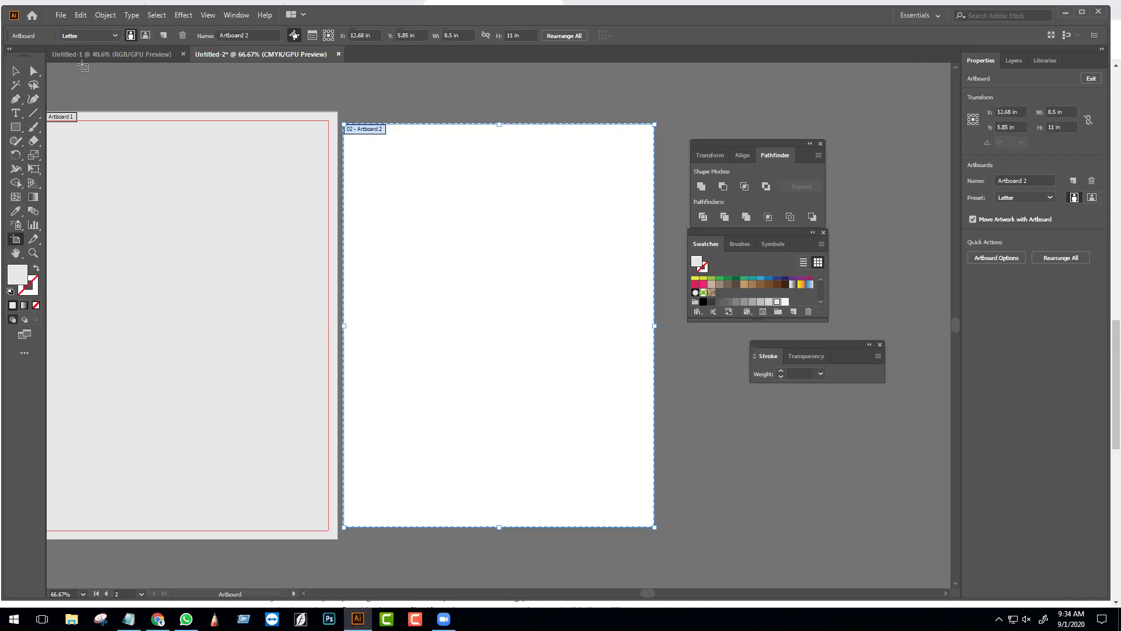
{"action": "left_click", "coordinate": [15, 70]}
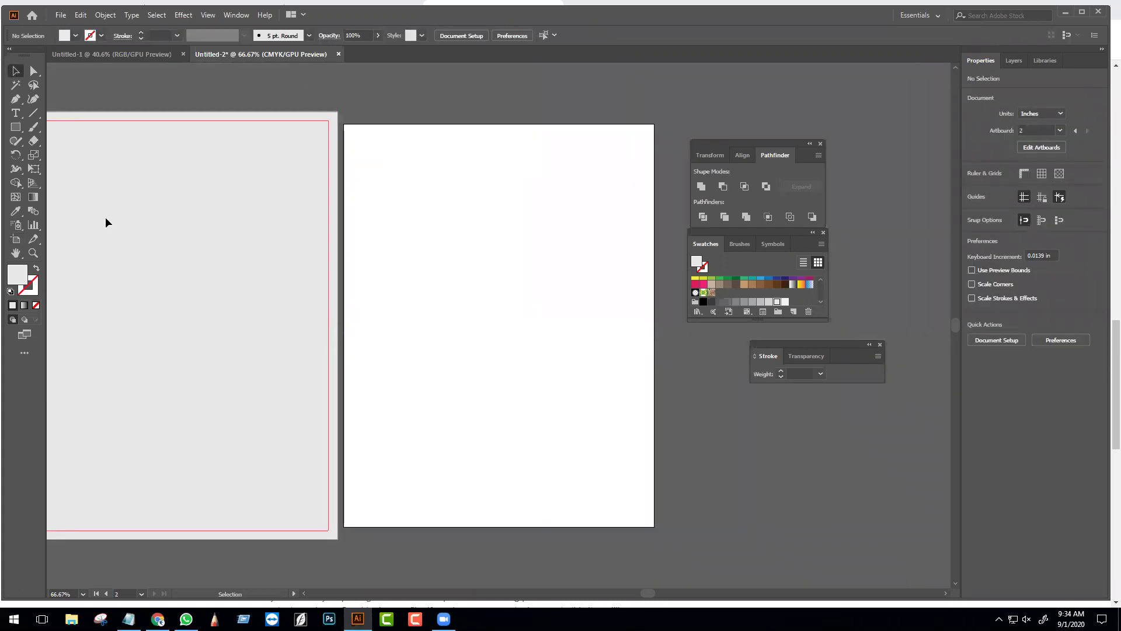
{"action": "left_click", "coordinate": [17, 240]}
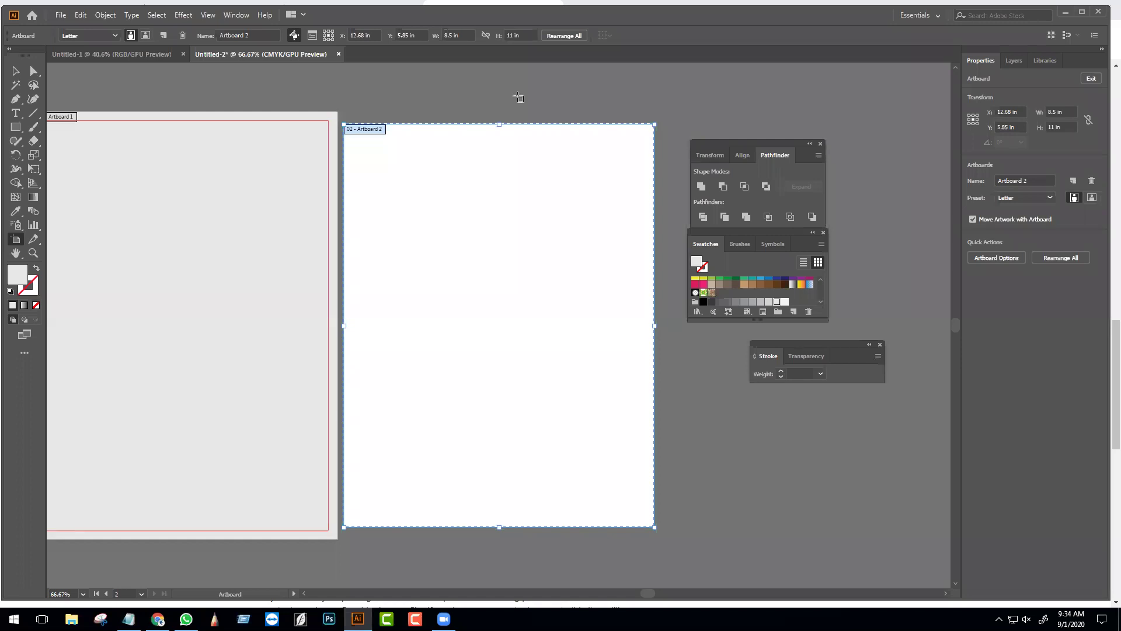
{"action": "left_click_drag", "start_coordinate": [960, 154], "coordinate": [1110, 228]}
{"action": "left_click_drag", "start_coordinate": [7, 232], "coordinate": [23, 245]}
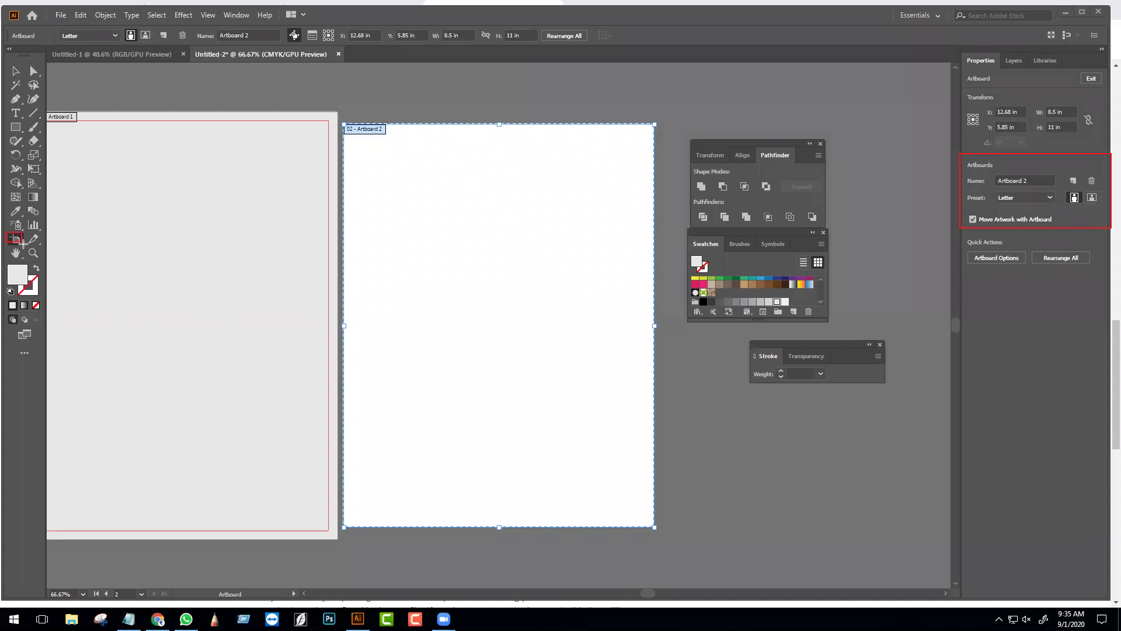
{"action": "left_click_drag", "start_coordinate": [974, 158], "coordinate": [1093, 220]}
{"action": "left_click_drag", "start_coordinate": [962, 54], "coordinate": [999, 67]}
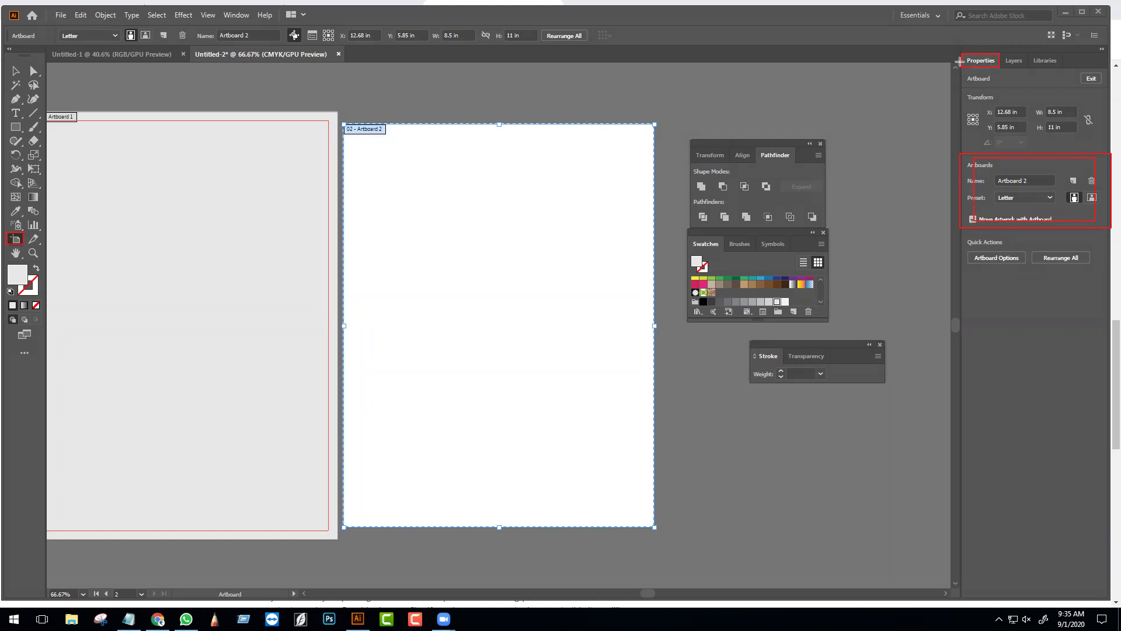
{"action": "mouse_move", "coordinate": [220, 1]}
{"action": "left_mouse_down"}
{"action": "mouse_move", "coordinate": [254, 25]}
{"action": "mouse_move", "coordinate": [318, 485]}
{"action": "left_mouse_up"}
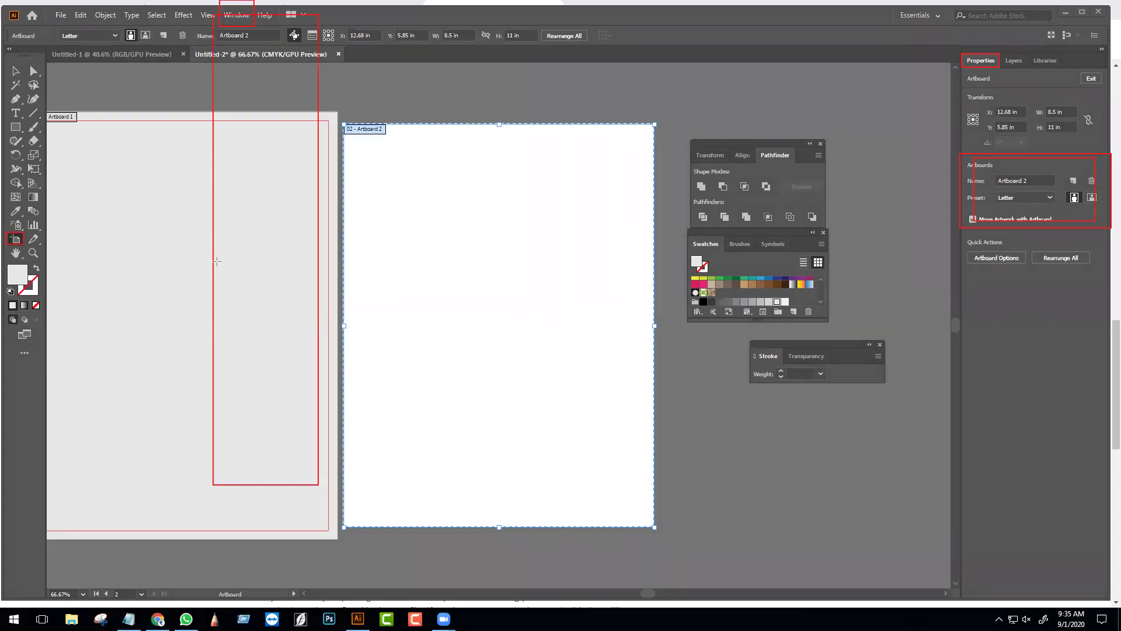
{"action": "left_click_drag", "start_coordinate": [216, 261], "coordinate": [305, 279]}
{"action": "left_click_drag", "start_coordinate": [212, 176], "coordinate": [306, 191]}
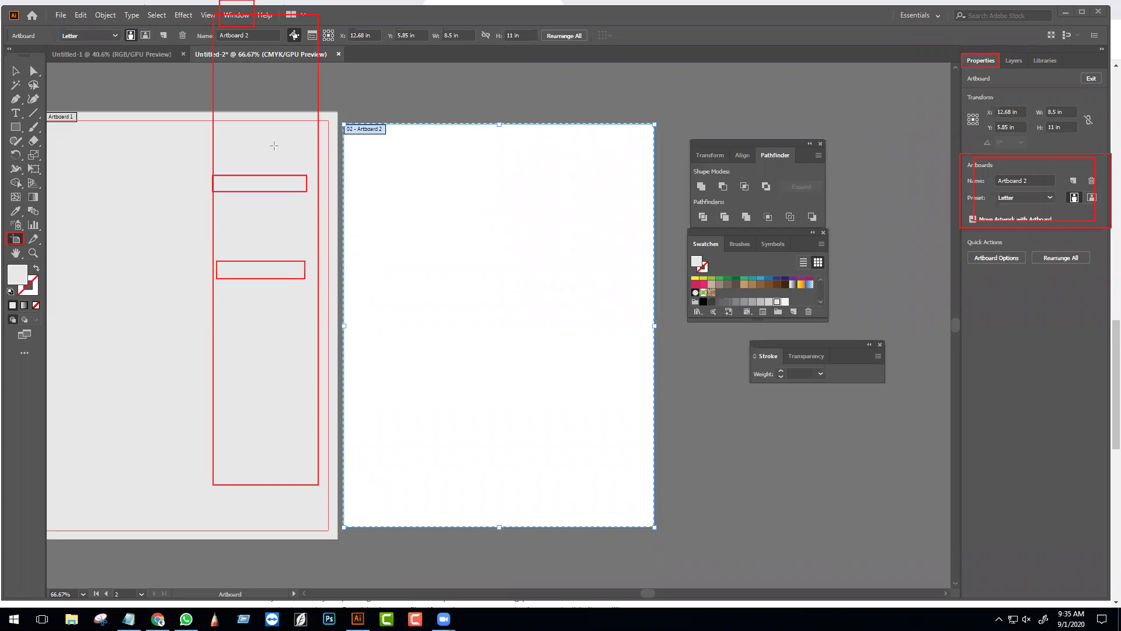
{"action": "left_click_drag", "start_coordinate": [218, 104], "coordinate": [279, 115]}
{"action": "key", "text": "Escape"}
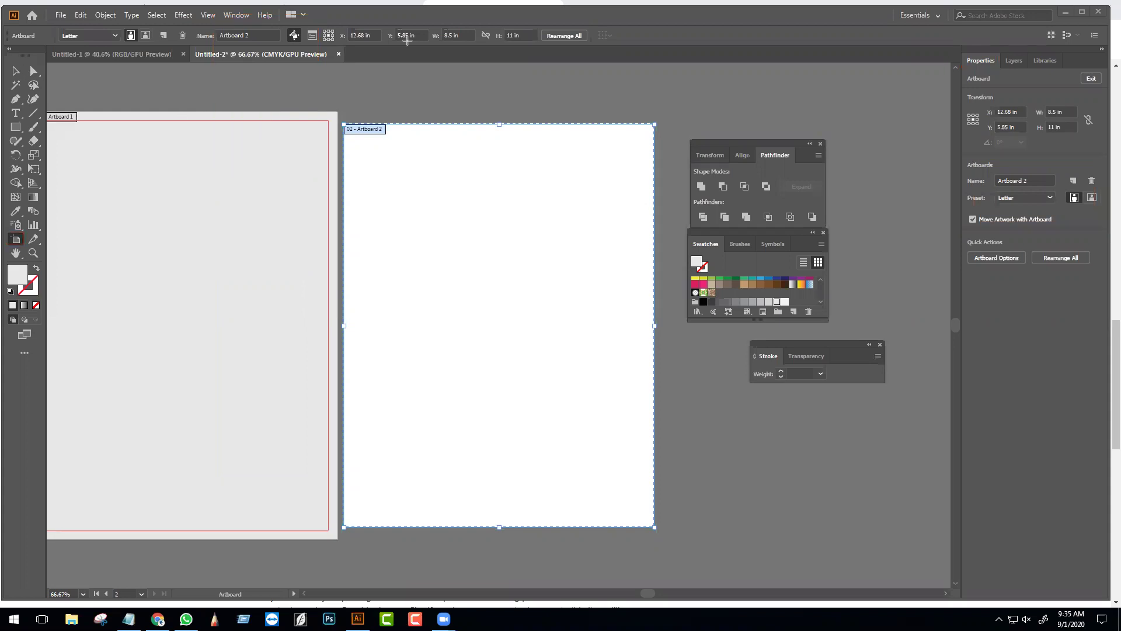
- Leave artboard editing and make the unlocked Layer 2 active for drawing with the Rectangle tool
{"action": "left_click", "coordinate": [15, 72]}
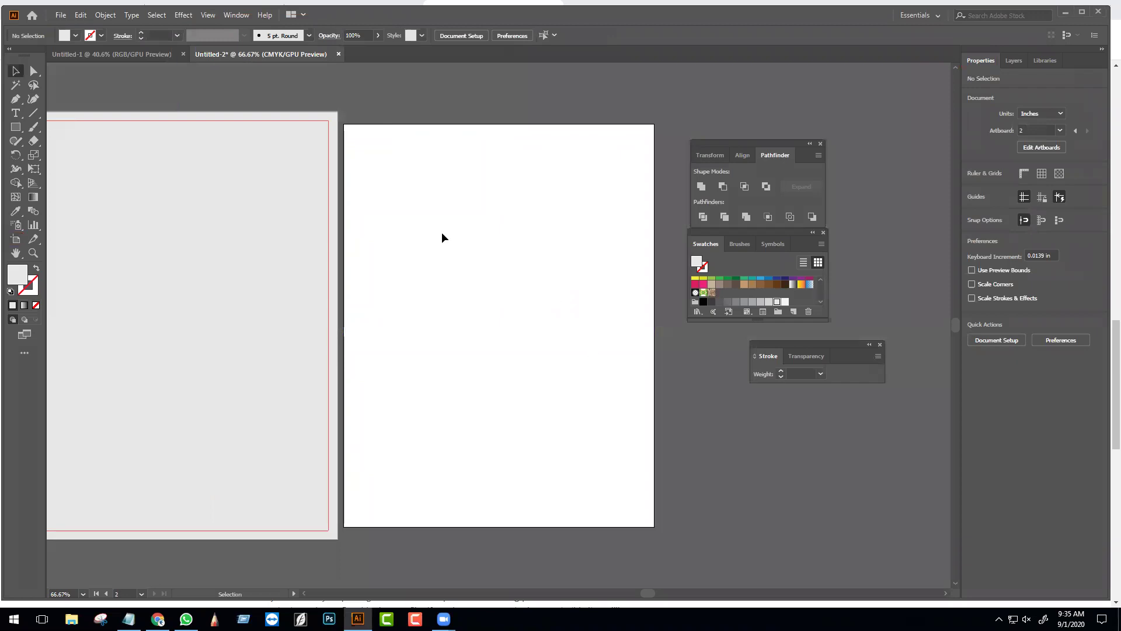
{"action": "left_click", "coordinate": [16, 127]}
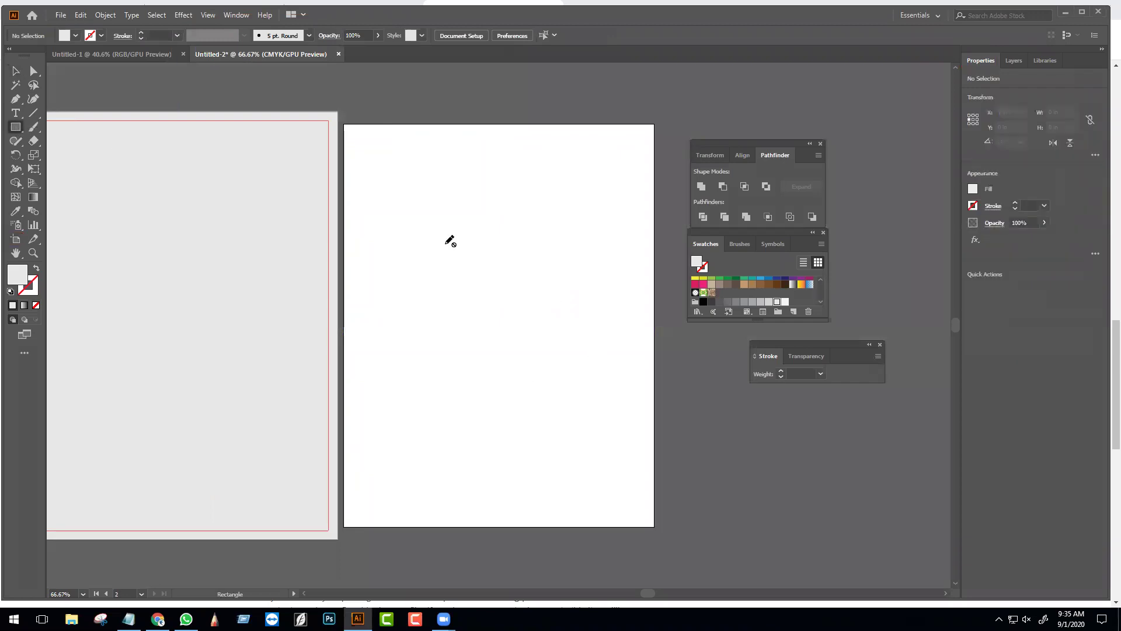
{"action": "left_click", "coordinate": [1015, 60]}
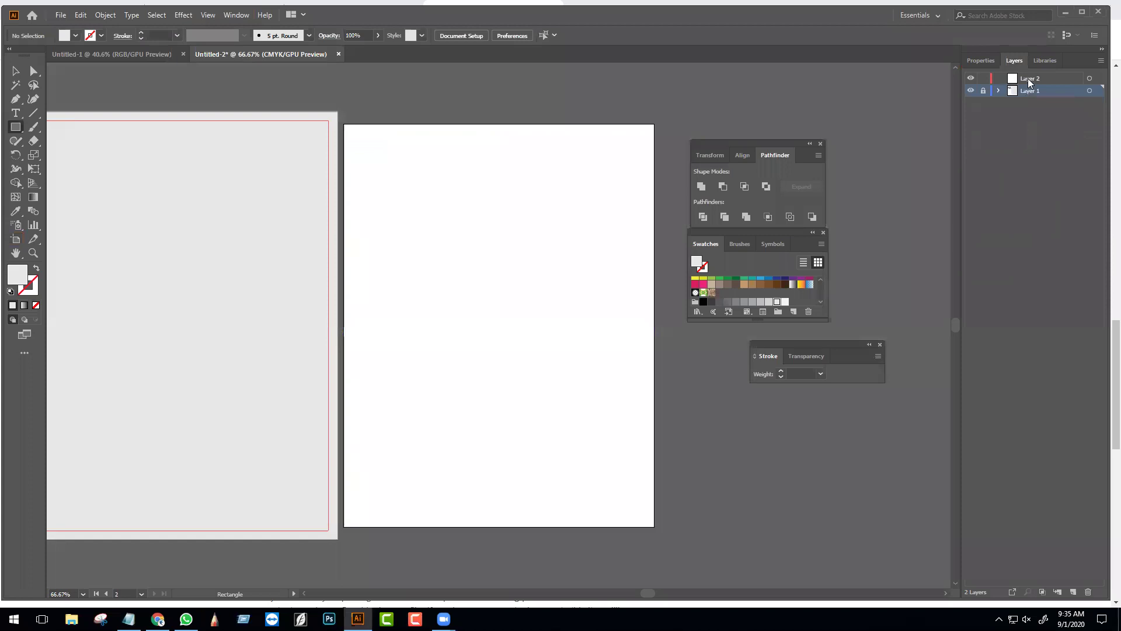
{"action": "left_click", "coordinate": [420, 186]}
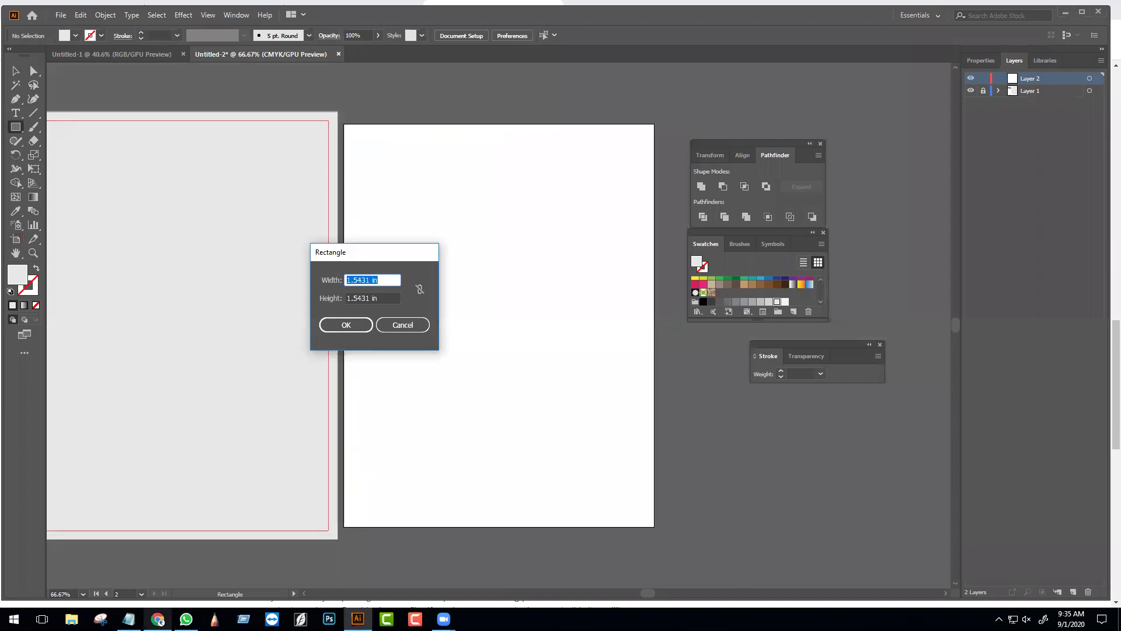
{"action": "mouse_move", "coordinate": [157, 619]}
{"action": "left_click", "coordinate": [156, 569]}
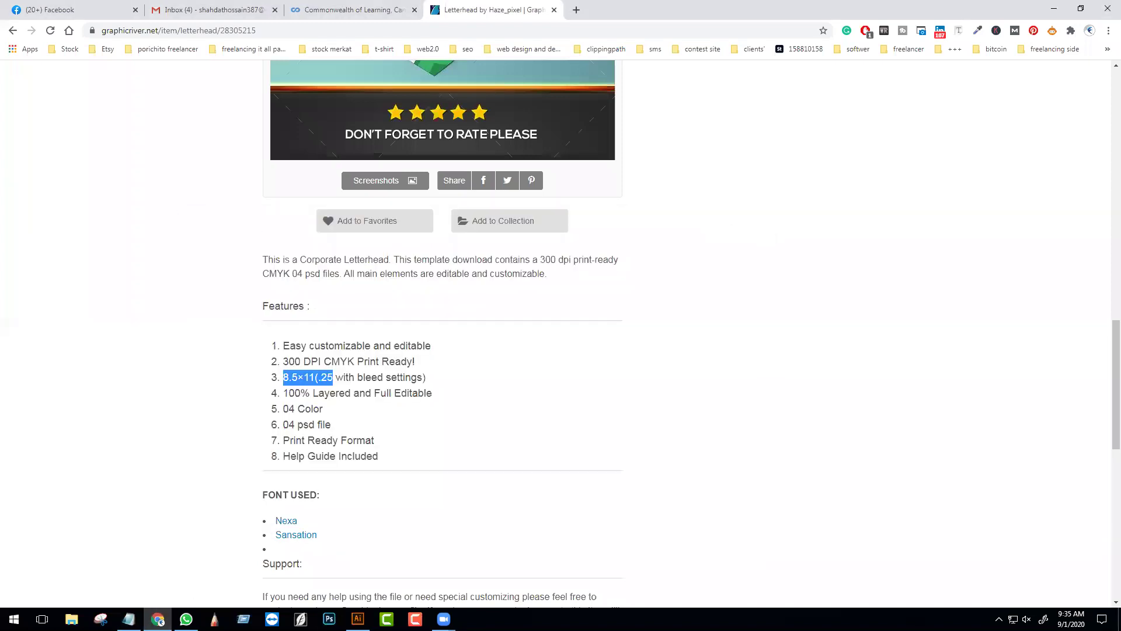
{"action": "left_click", "coordinate": [358, 619]}
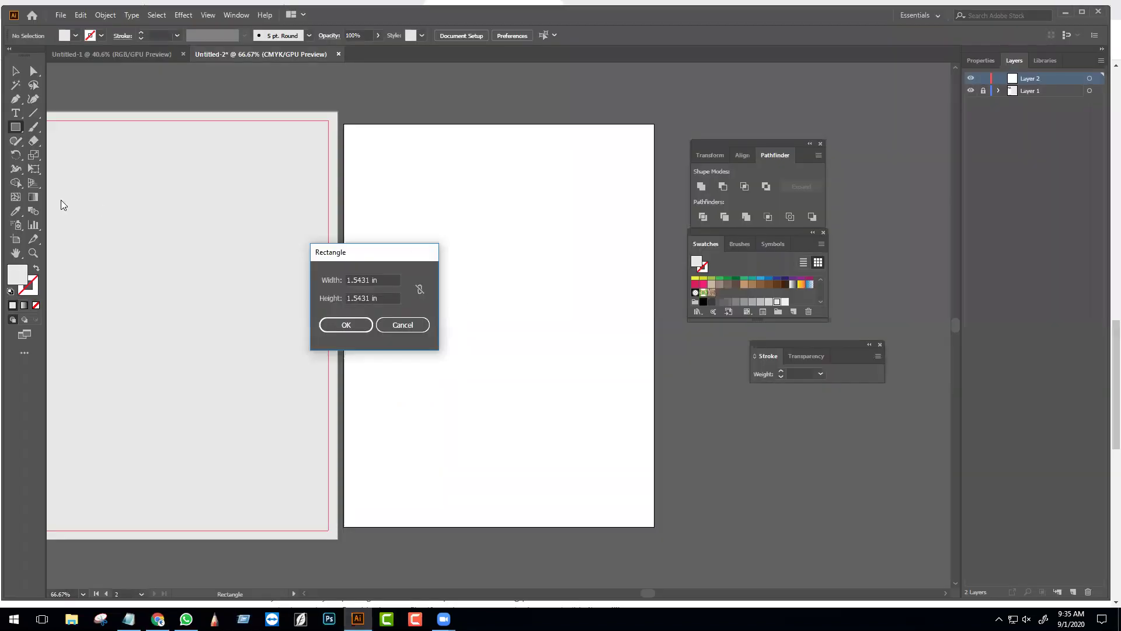
{"action": "key", "text": "Escape"}
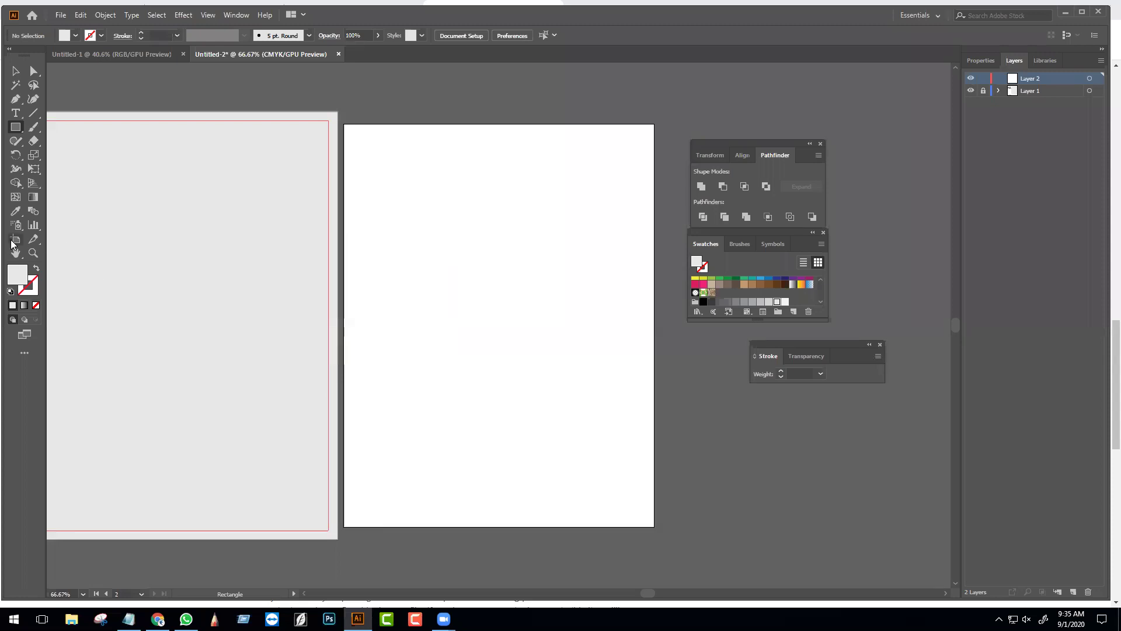
{"action": "left_click", "coordinate": [14, 242]}
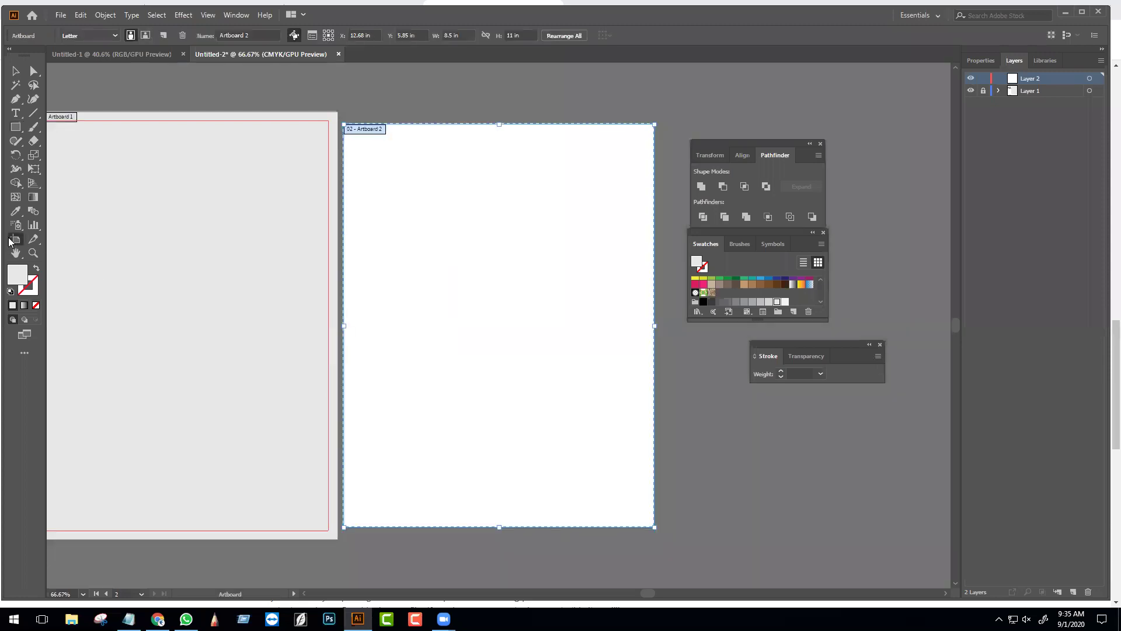
{"action": "left_click", "coordinate": [980, 60]}
- Create a rectangle 8.5 in wide and 11 in high on Layer 2
{"action": "key", "text": "m"}
{"action": "left_click", "coordinate": [653, 299]}
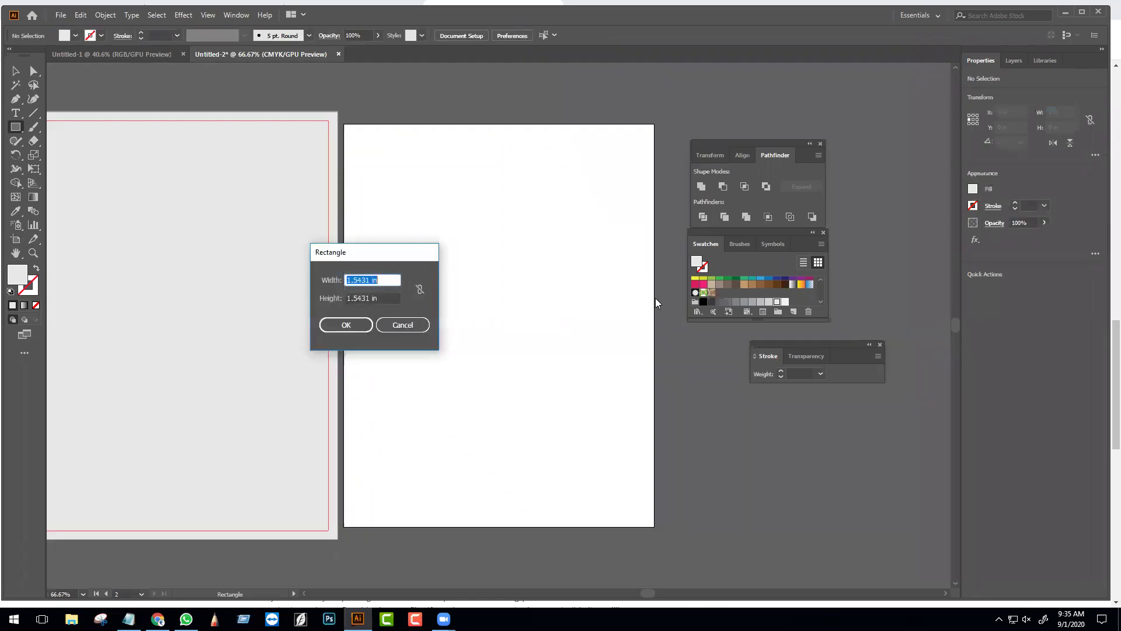
{"action": "type", "text": "8.5"}
{"action": "key", "text": "Tab"}
{"action": "type", "text": "11"}
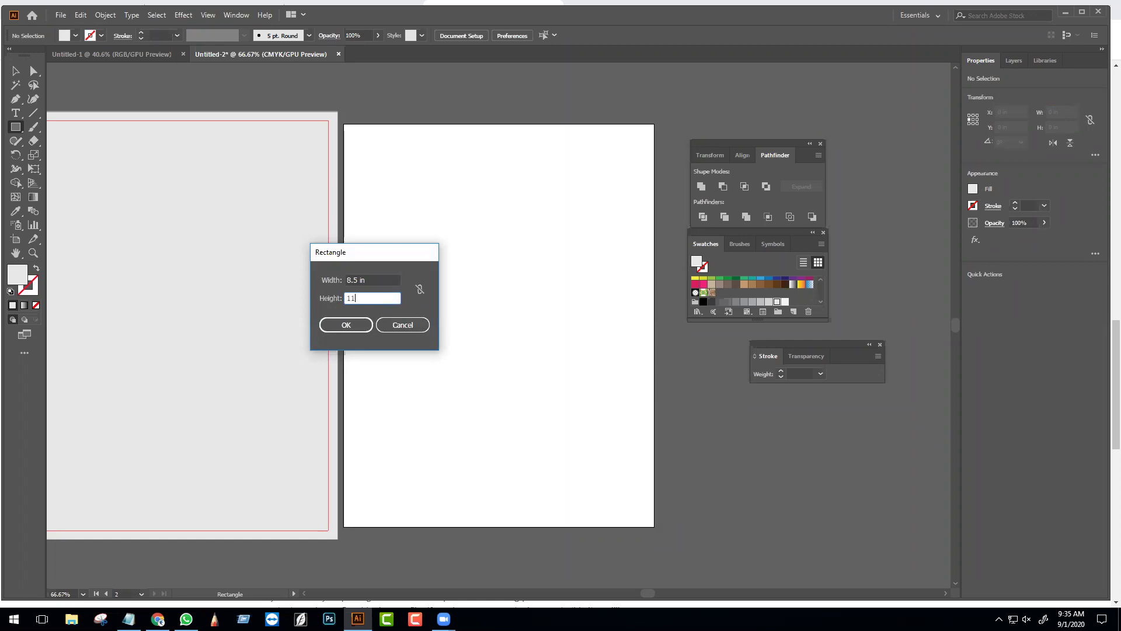
{"action": "left_click", "coordinate": [362, 324]}
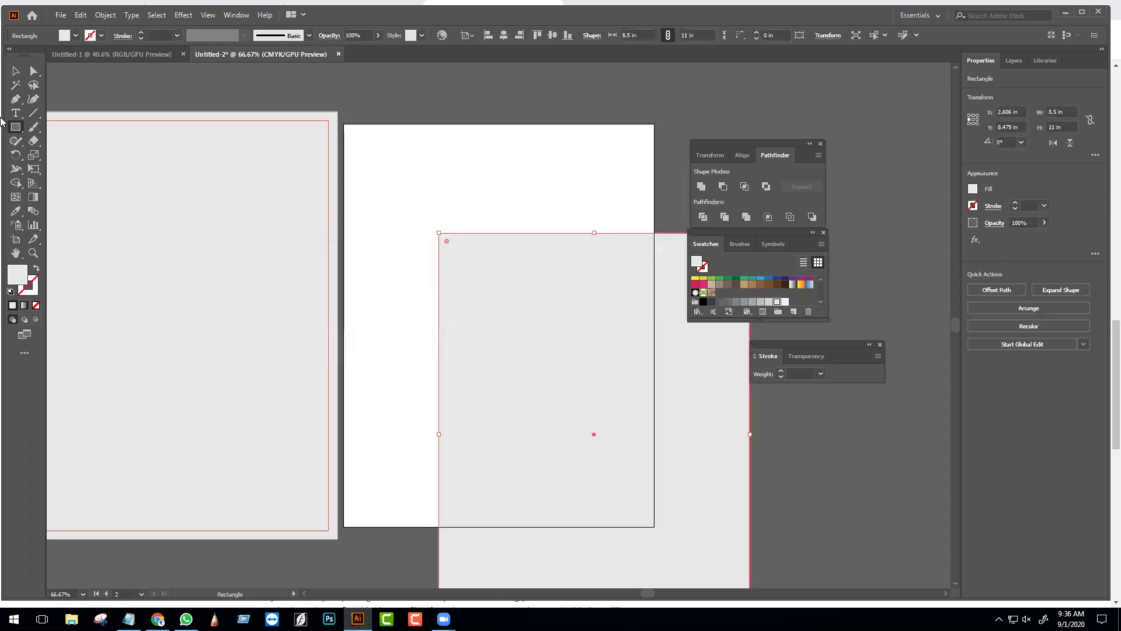
- Center the new rectangle horizontally and vertically on the second artboard
{"action": "left_click", "coordinate": [14, 74]}
{"action": "left_click", "coordinate": [504, 35]}
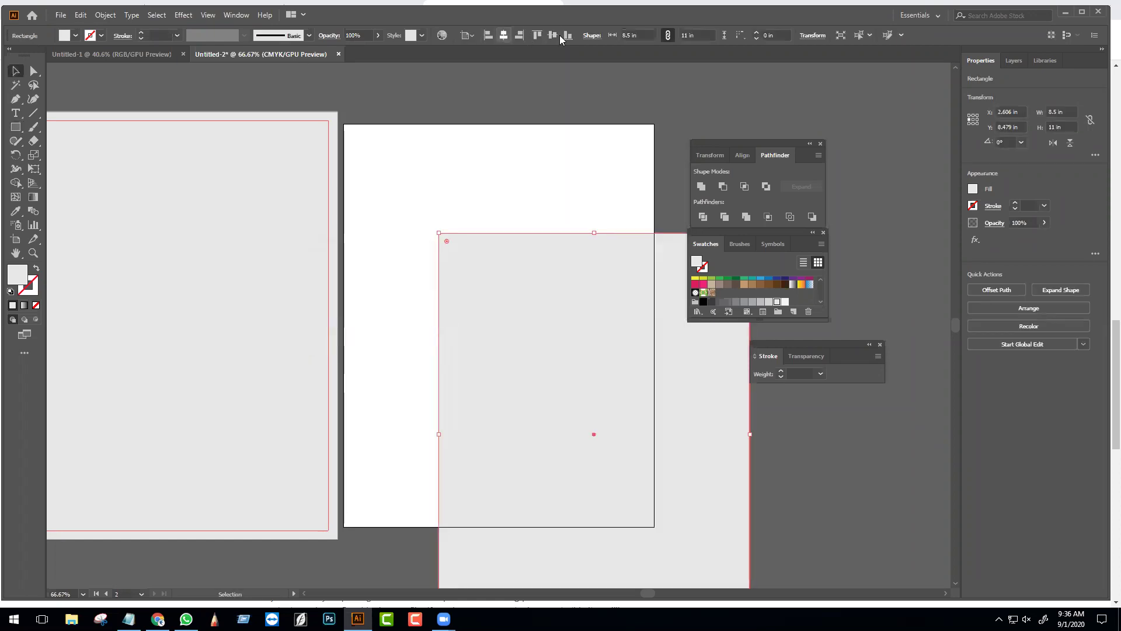
{"action": "left_click", "coordinate": [705, 461]}
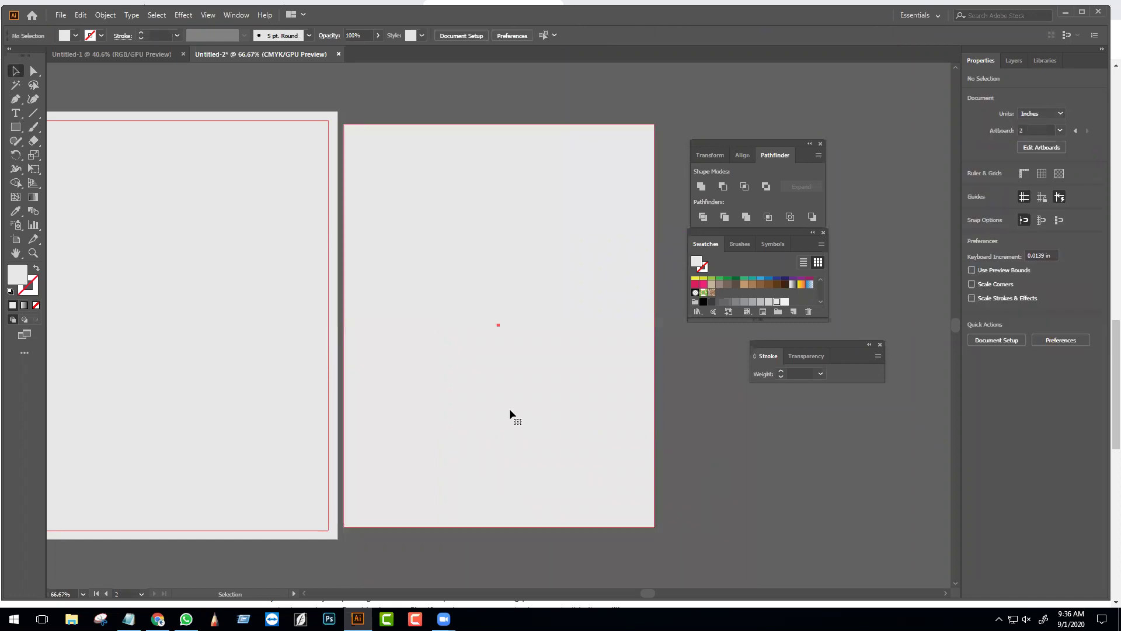
- Offset the second artboard's background rectangle inward by -0.25 in with mitered joins
{"action": "left_click", "coordinate": [510, 411]}
{"action": "left_click", "coordinate": [103, 15]}
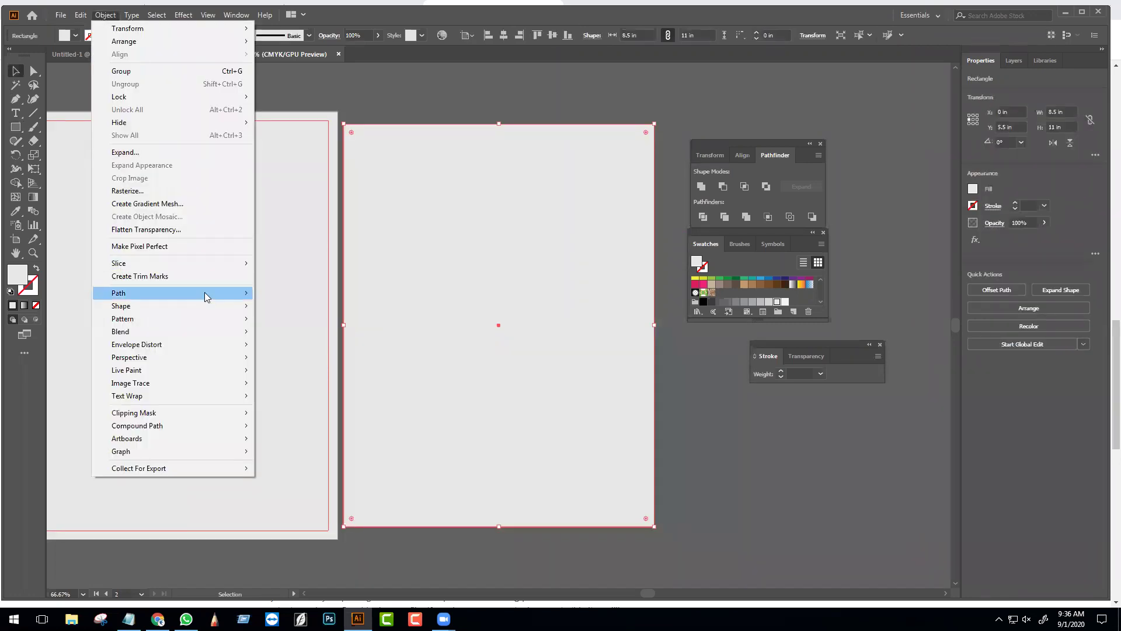
{"action": "mouse_move", "coordinate": [208, 295]}
{"action": "left_click", "coordinate": [289, 336]}
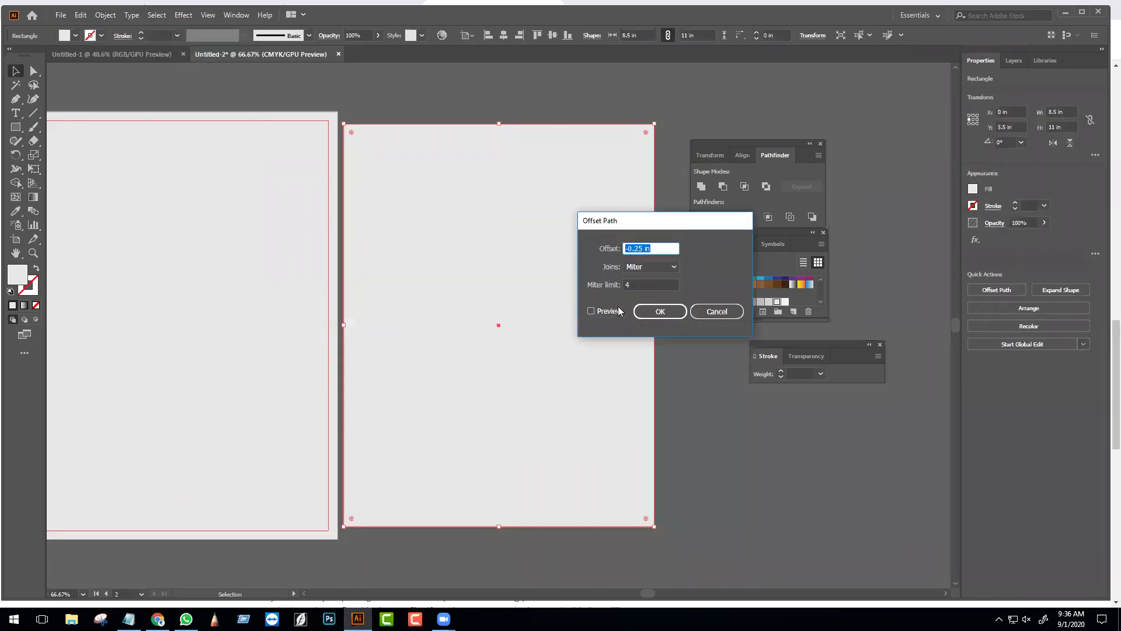
{"action": "left_click", "coordinate": [589, 310]}
{"action": "left_click", "coordinate": [660, 311]}
- Give the inset rectangle a 1 pt dark grey outline with no fill, and convert it to guides
{"action": "left_click", "coordinate": [671, 374]}
{"action": "left_click", "coordinate": [636, 377]}
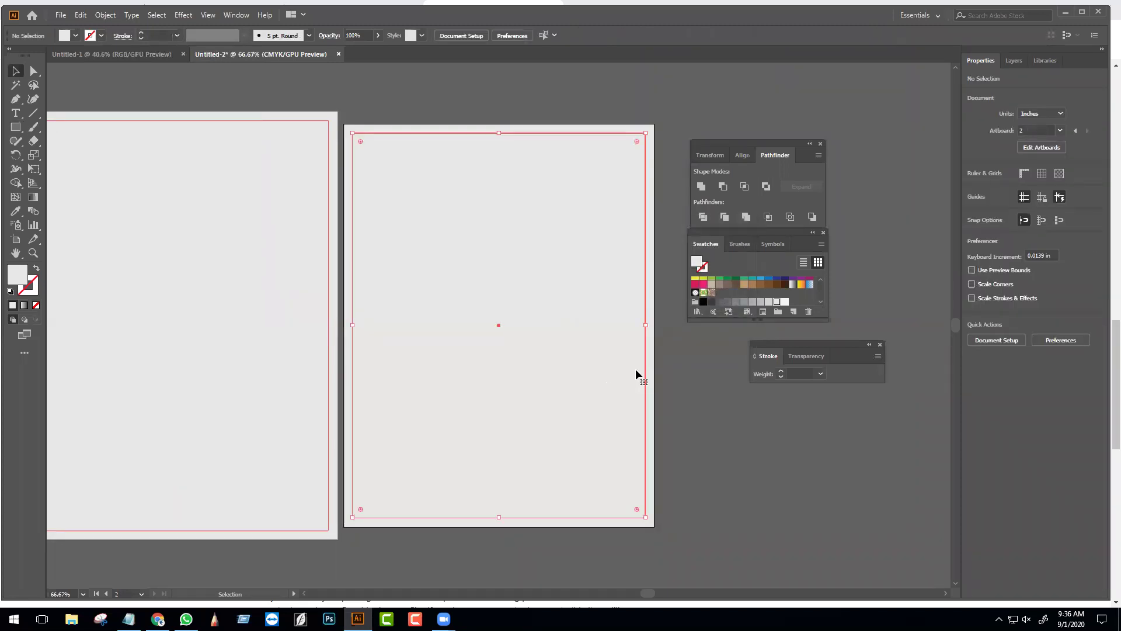
{"action": "left_click", "coordinate": [721, 303]}
{"action": "left_click", "coordinate": [36, 268]}
{"action": "left_click", "coordinate": [733, 471]}
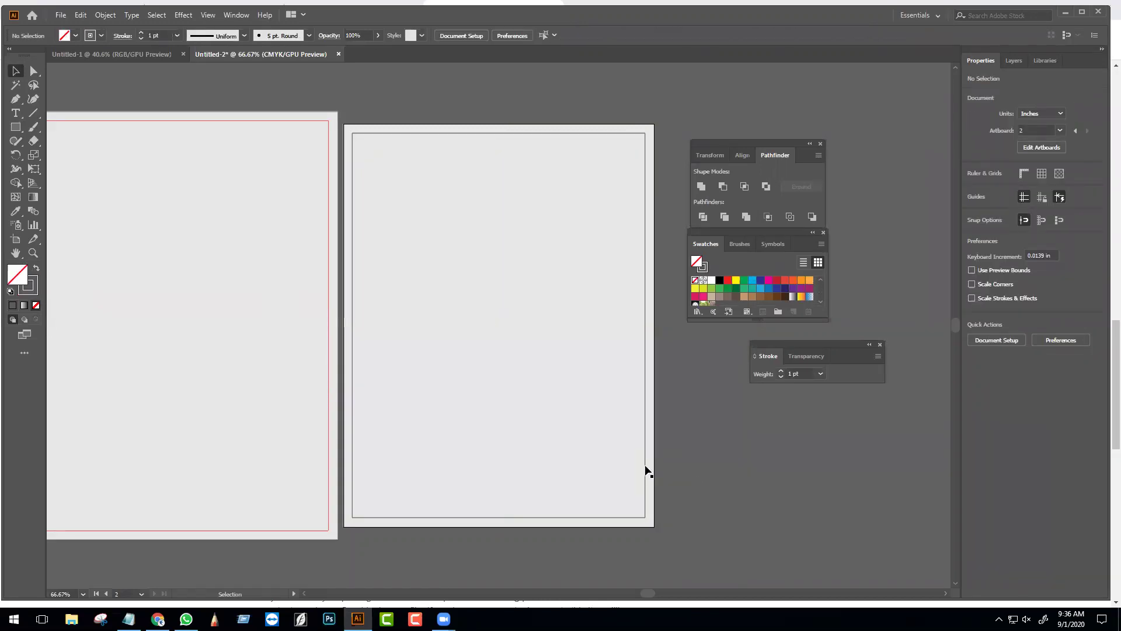
{"action": "left_click", "coordinate": [642, 460]}
{"action": "right_click", "coordinate": [642, 460]}
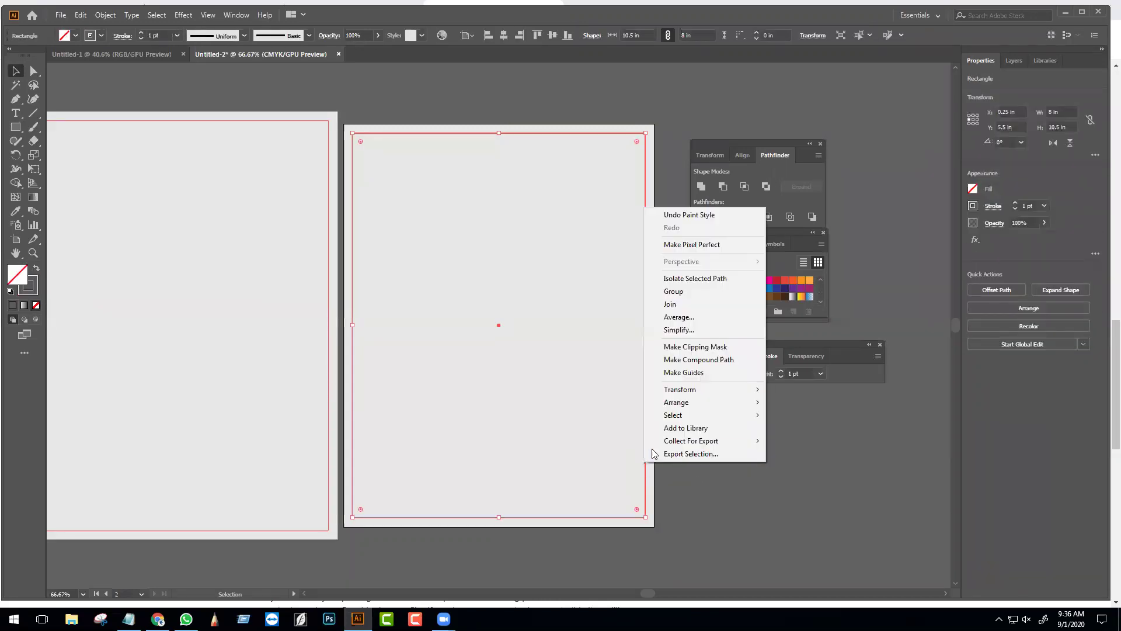
{"action": "left_click", "coordinate": [695, 373]}
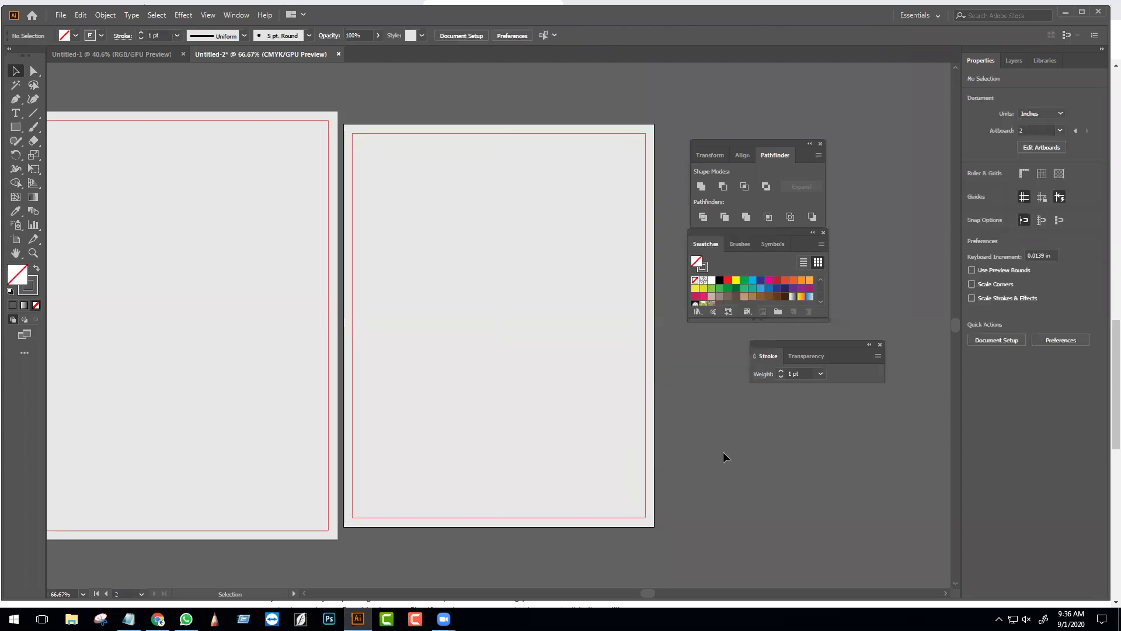
{"action": "left_click_drag", "start_coordinate": [488, 328], "coordinate": [541, 320]}
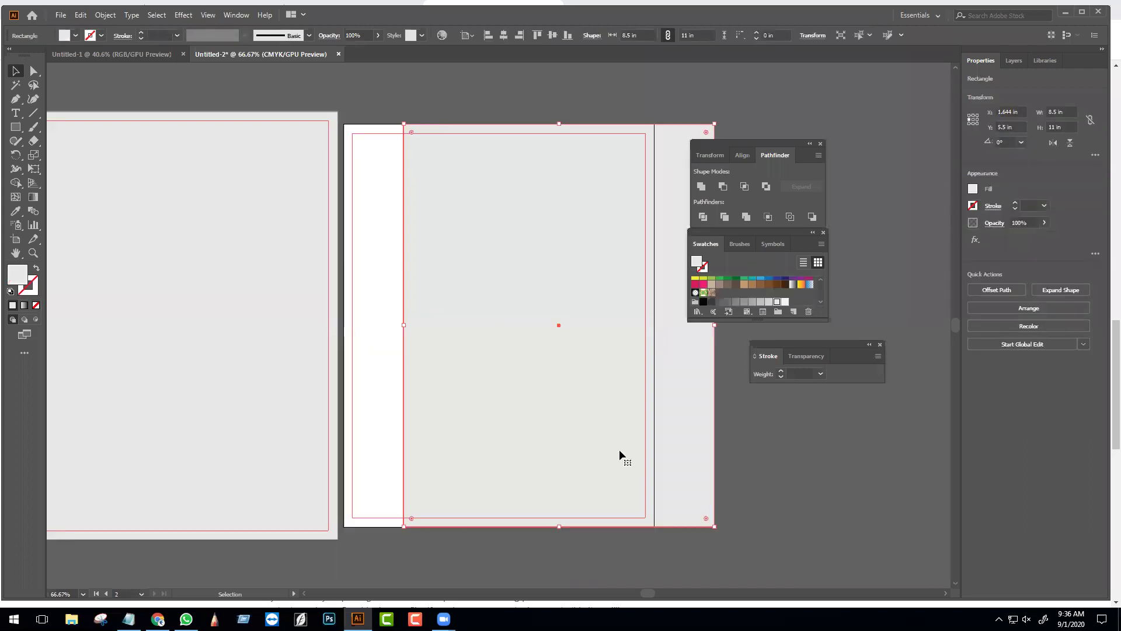
{"action": "key", "text": "ctrl+z"}
{"action": "left_click", "coordinate": [730, 485]}
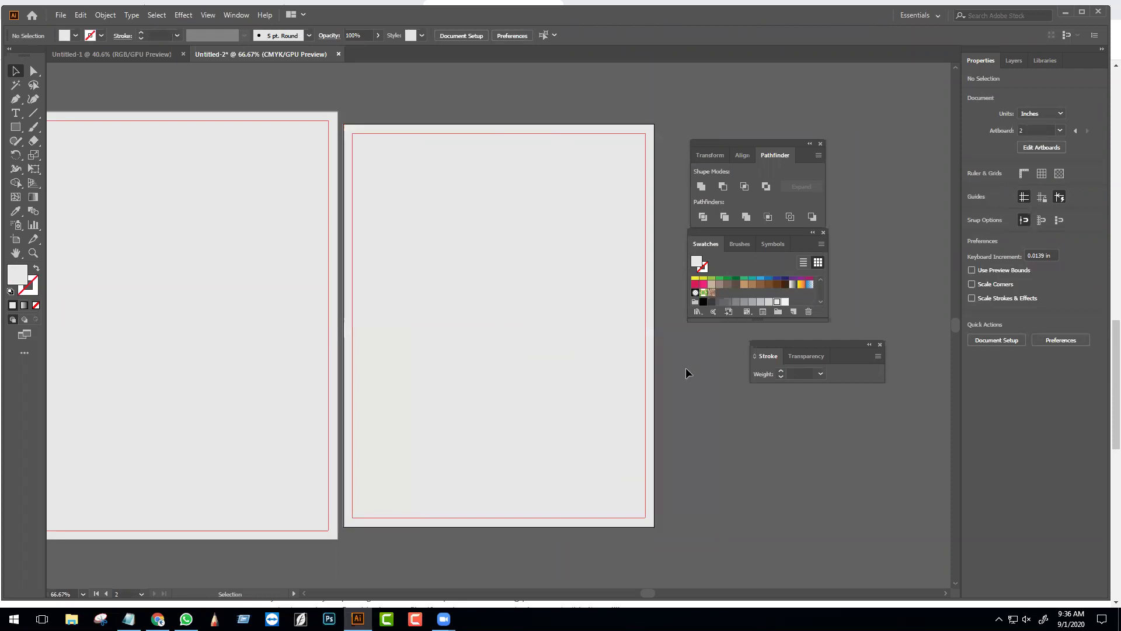
{"action": "left_click_drag", "start_coordinate": [395, 393], "coordinate": [536, 387]}
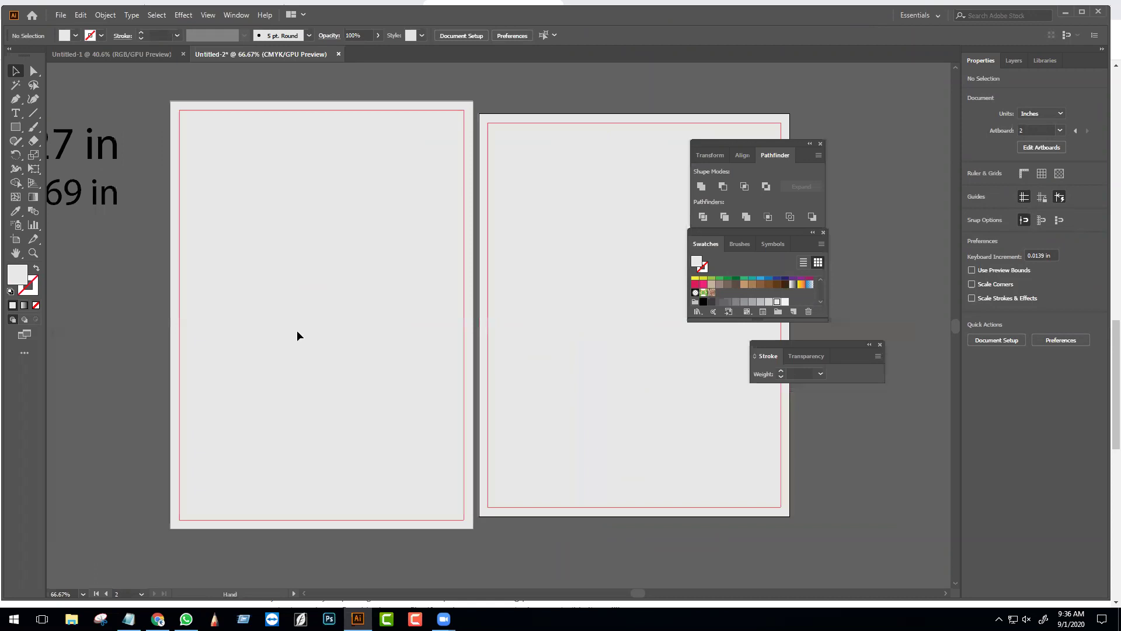
{"action": "left_click_drag", "start_coordinate": [420, 466], "coordinate": [290, 431]}
{"action": "left_click_drag", "start_coordinate": [736, 560], "coordinate": [266, 259]}
{"action": "left_click", "coordinate": [351, 328]}
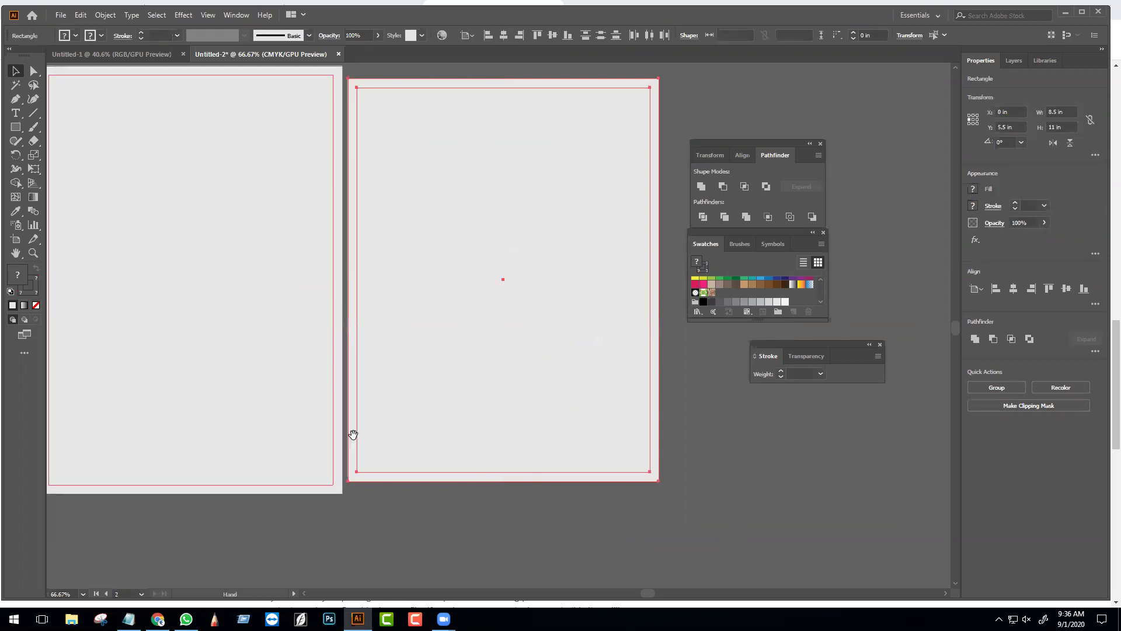
{"action": "left_click_drag", "start_coordinate": [353, 434], "coordinate": [660, 438]}
{"action": "left_click_drag", "start_coordinate": [356, 439], "coordinate": [373, 408]}
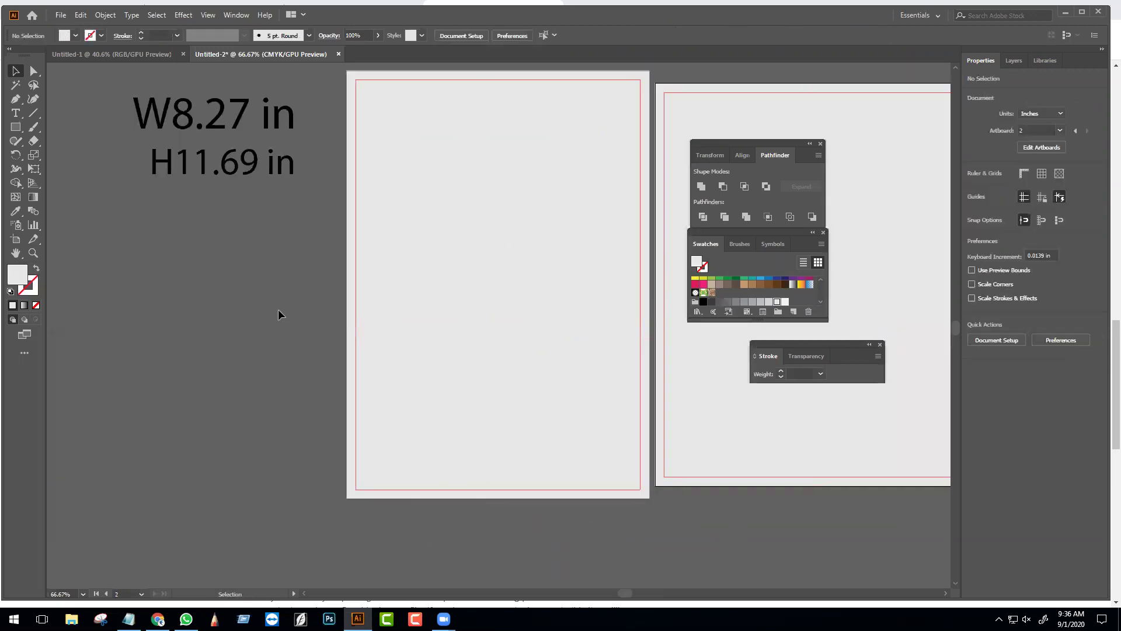
{"action": "scroll", "coordinate": [645, 485], "scroll_direction": "right", "scroll_amount": 6}
{"action": "left_click", "coordinate": [419, 304]}
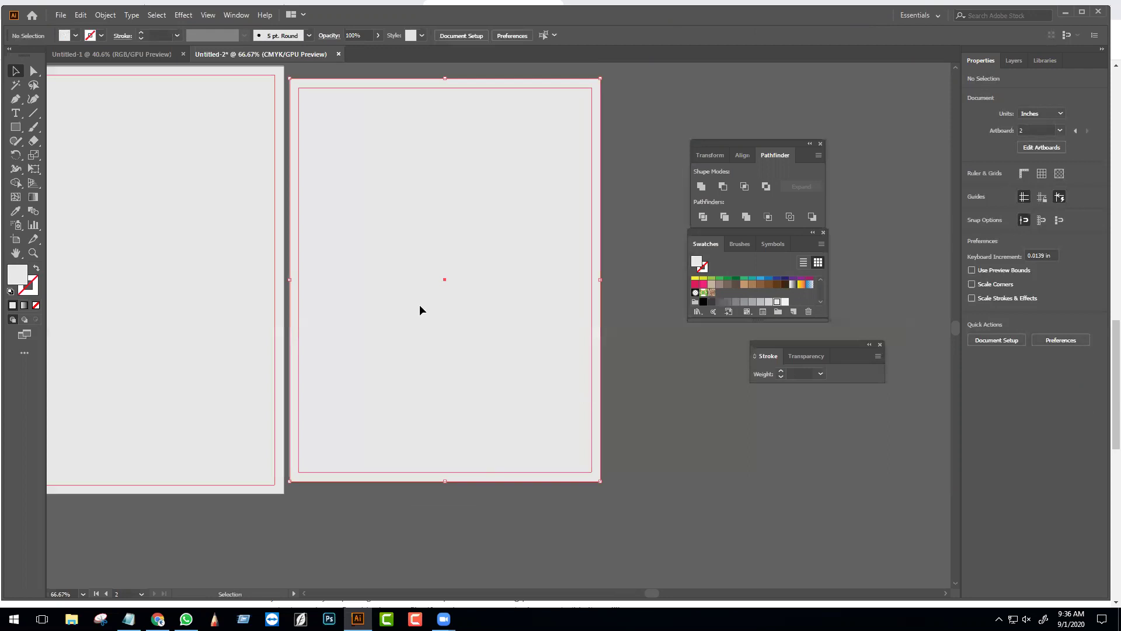
{"action": "scroll", "coordinate": [618, 421], "scroll_direction": "left", "scroll_amount": 6}
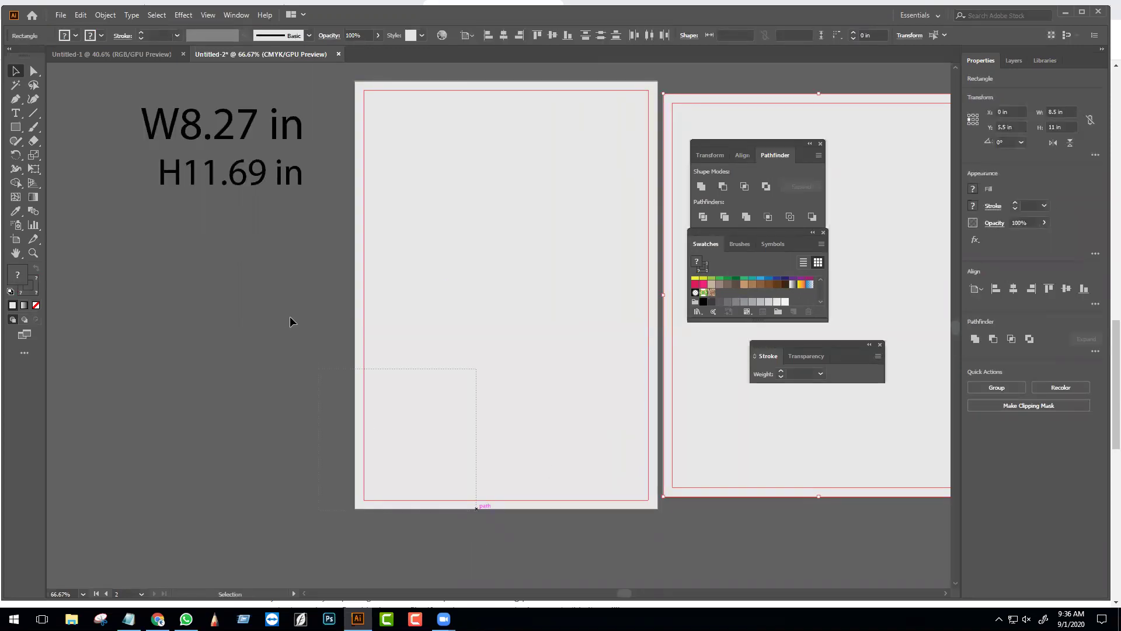
{"action": "left_click", "coordinate": [487, 540]}
{"action": "left_click_drag", "start_coordinate": [695, 526], "coordinate": [378, 510]}
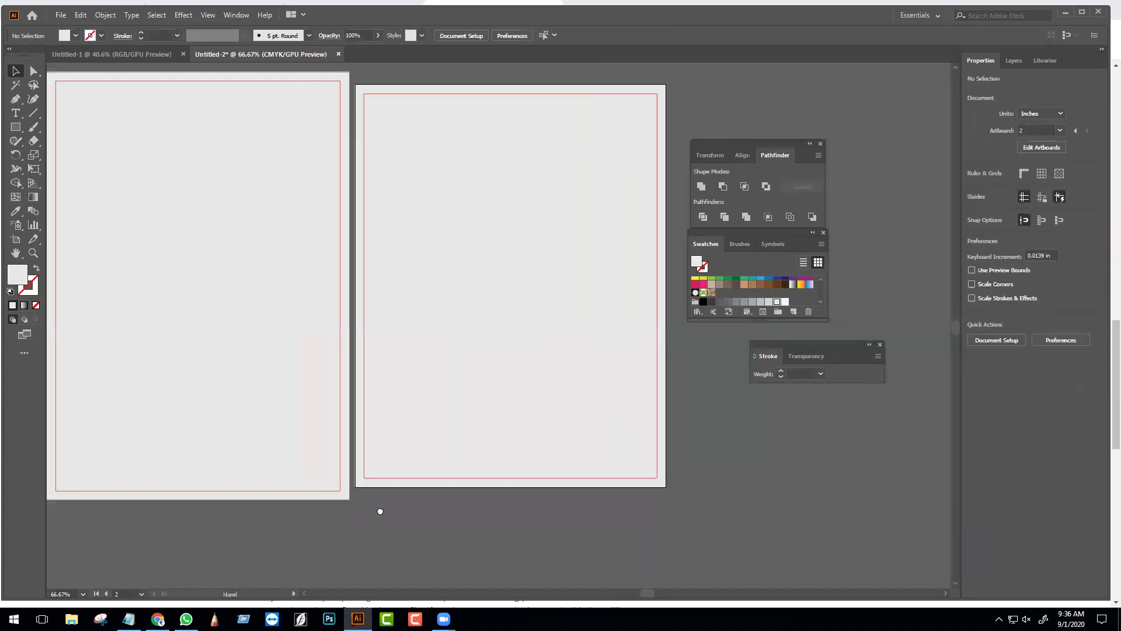
- Lock Layer 2 with the second artboard's background and guides, and add a new layer above it
{"action": "left_click", "coordinate": [603, 351]}
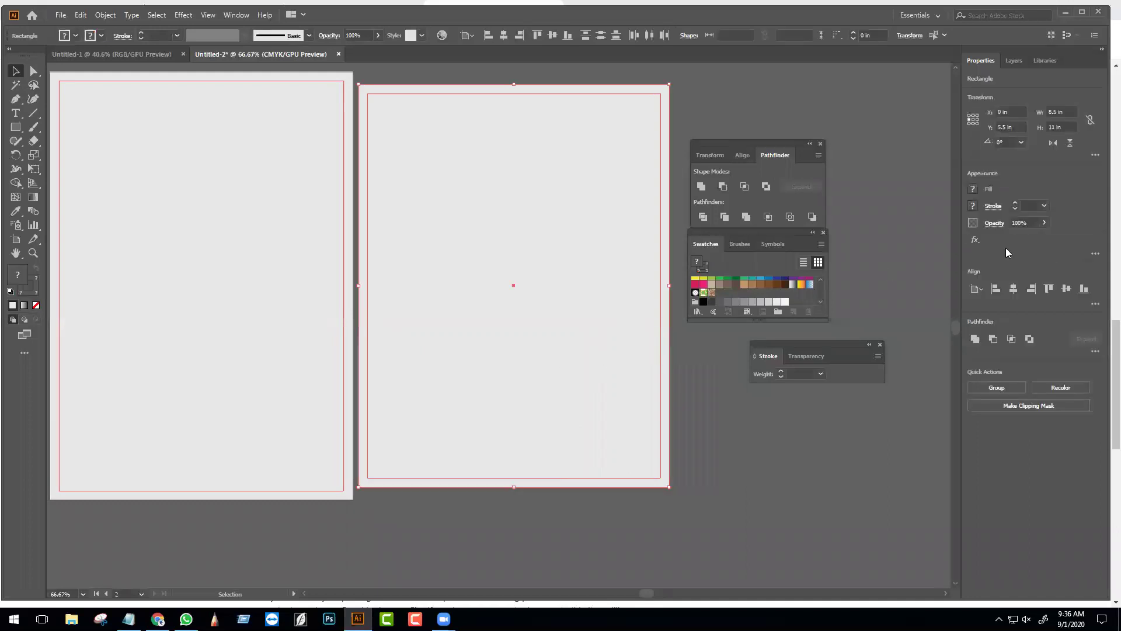
{"action": "left_click", "coordinate": [1009, 63]}
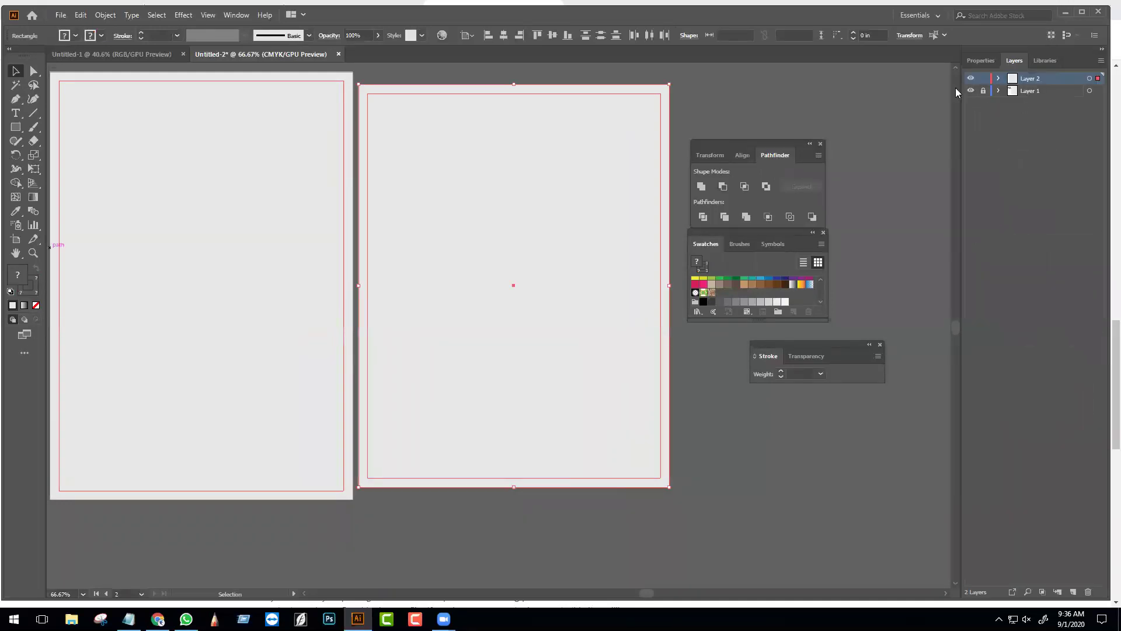
{"action": "left_click", "coordinate": [985, 79]}
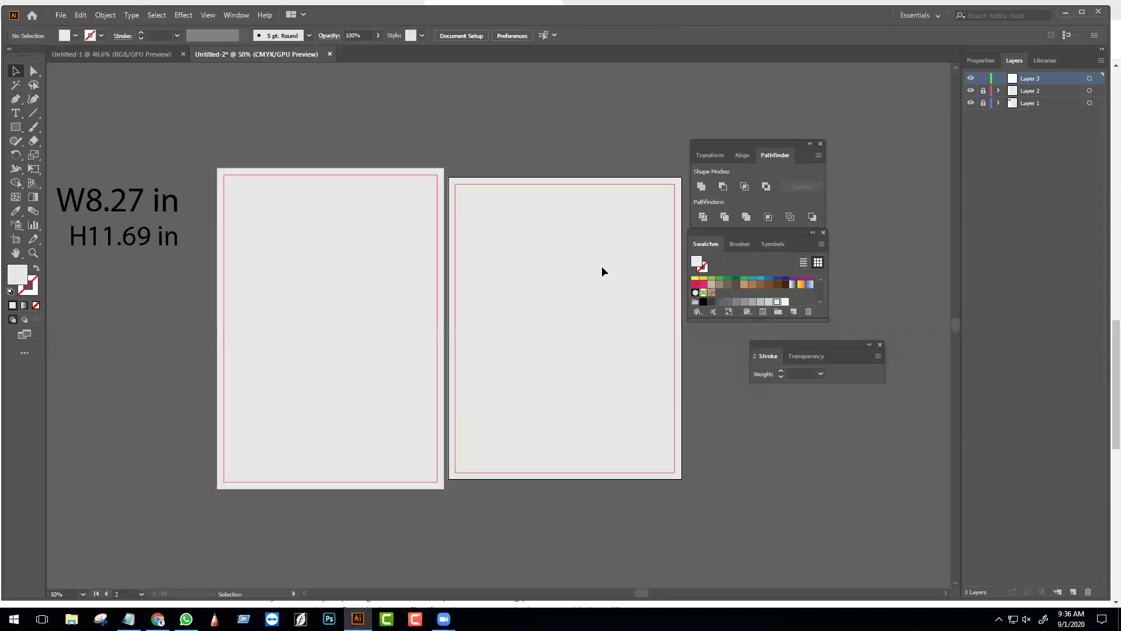
- Add a two-line size text reading 8.5 and 11.00 on the second artboard
{"action": "key", "text": "ctrl+="}
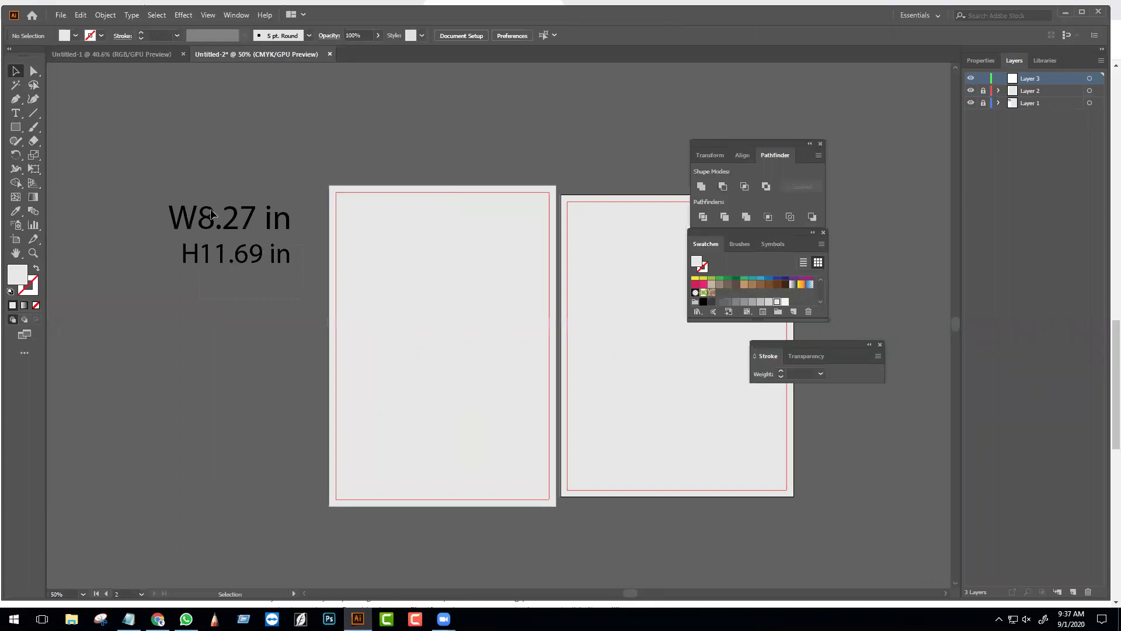
{"action": "scroll", "coordinate": [261, 253], "scroll_direction": "right", "scroll_amount": 3}
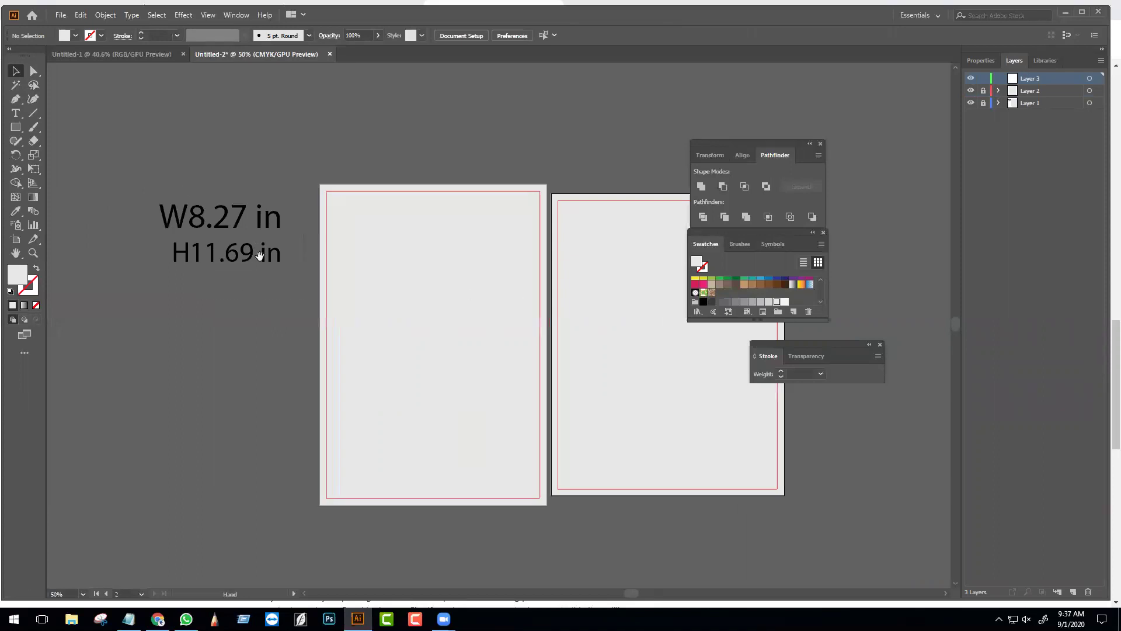
{"action": "key", "text": "t"}
{"action": "left_click", "coordinate": [562, 236]}
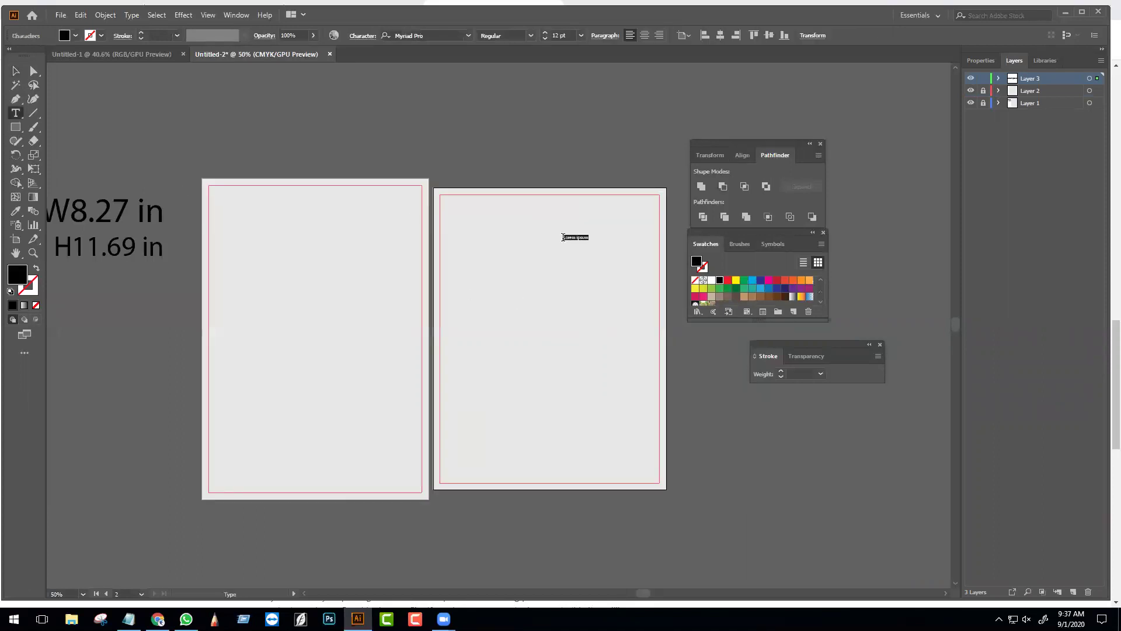
{"action": "type", "text": "8.5"}
- Enlarge the size text to about 77 pt and place it beside the second artboard's right edge
{"action": "left_click", "coordinate": [16, 71]}
{"action": "left_click_drag", "start_coordinate": [574, 246], "coordinate": [726, 342]}
{"action": "key", "text": "space"}
{"action": "left_click_drag", "start_coordinate": [578, 363], "coordinate": [449, 366]}
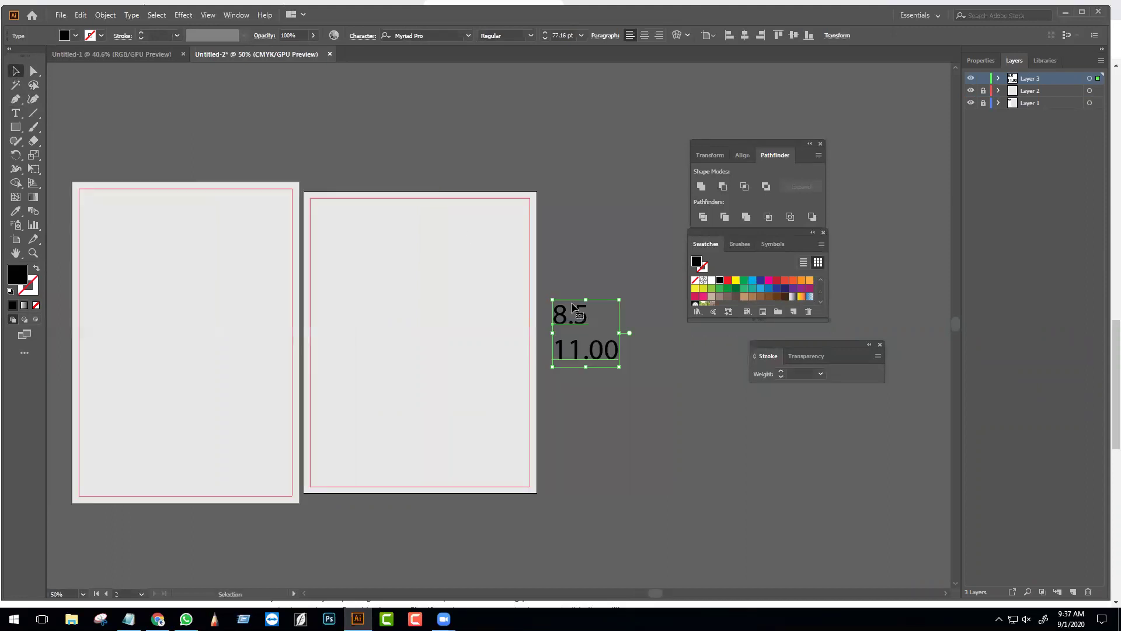
- Prefix the size label's lines with W and H, and move it up near the second artboard's top right corner
{"action": "double_click", "coordinate": [558, 315]}
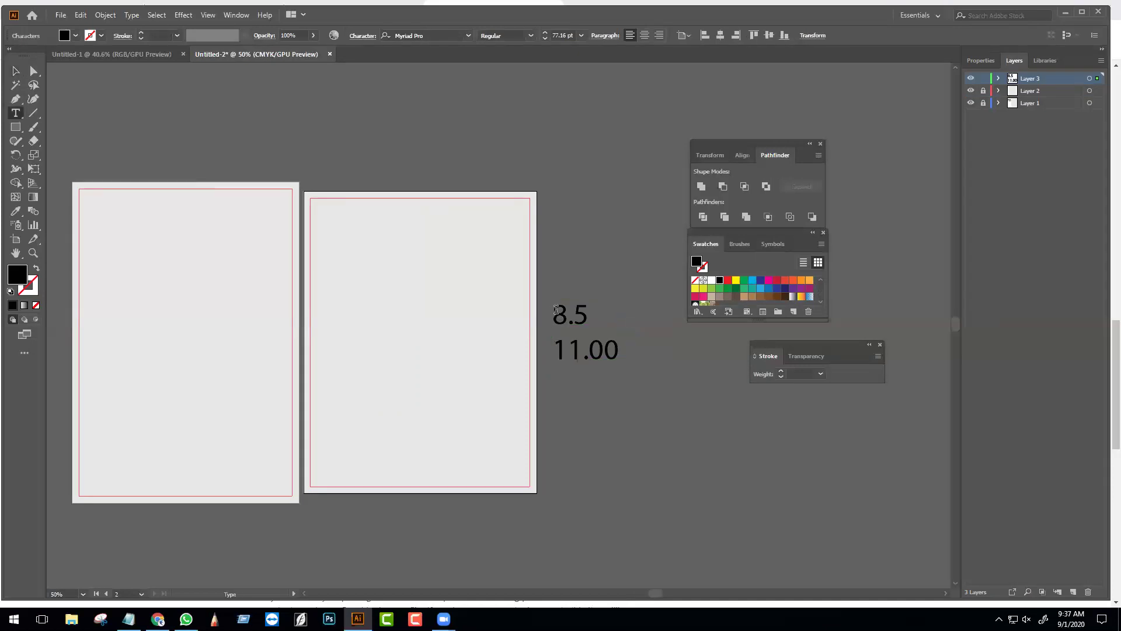
{"action": "type", "text": "W"}
{"action": "left_click", "coordinate": [561, 353]}
{"action": "left_click", "coordinate": [558, 351]}
{"action": "type", "text": "H"}
{"action": "left_click", "coordinate": [15, 71]}
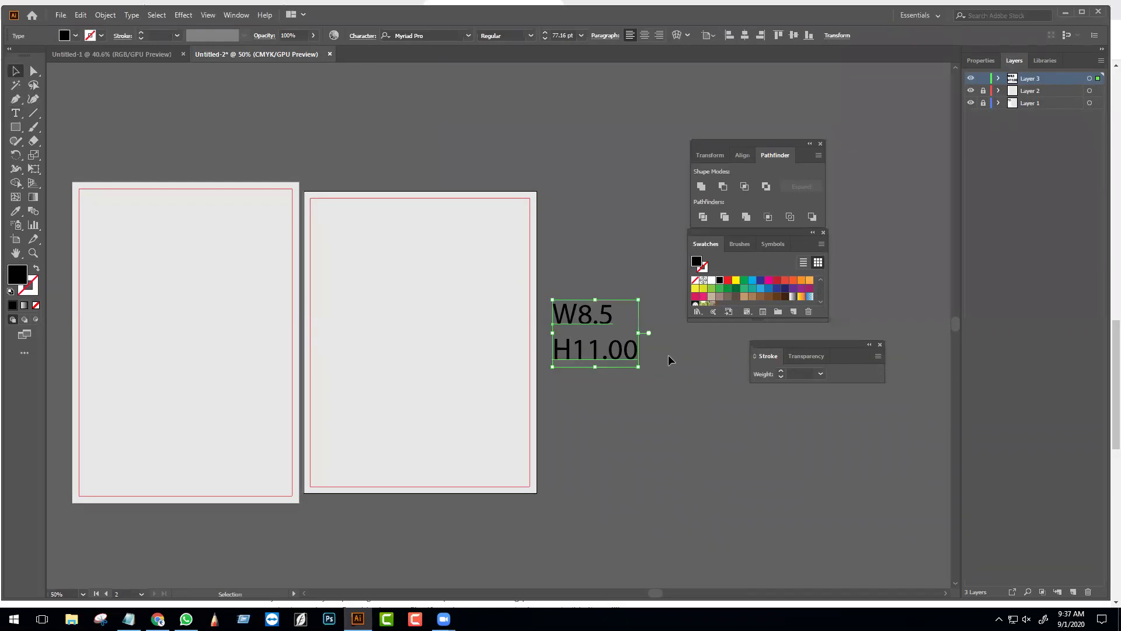
{"action": "left_click_drag", "start_coordinate": [582, 314], "coordinate": [576, 214]}
{"action": "left_click", "coordinate": [625, 350]}
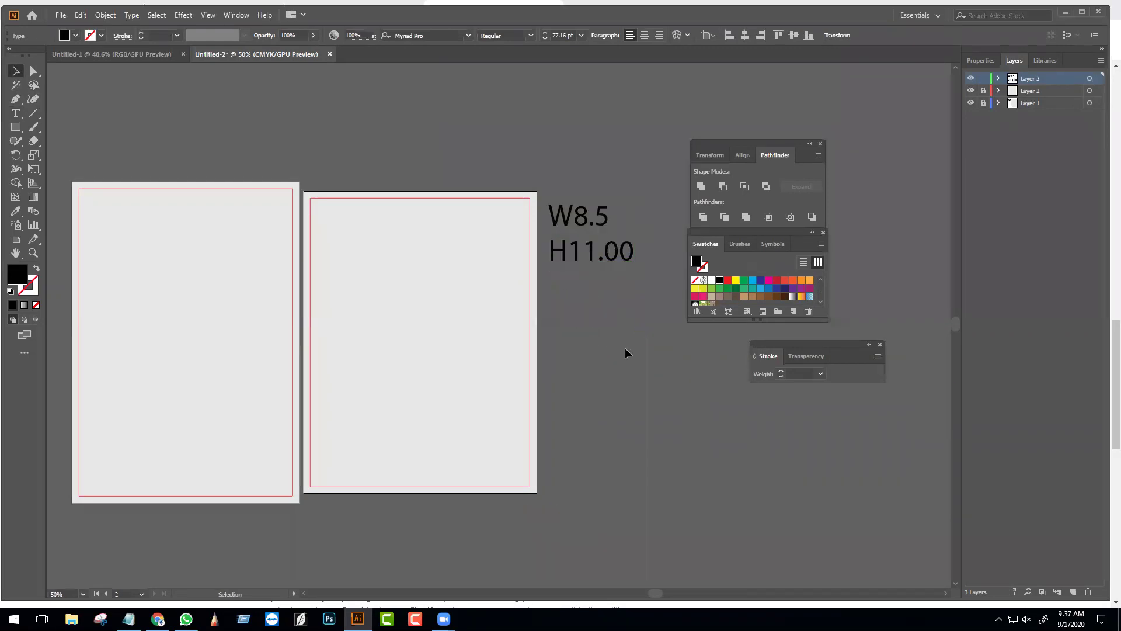
- Delete the W8.5 H11.00 size label beside the second artboard
{"action": "left_click_drag", "start_coordinate": [473, 360], "coordinate": [520, 338]}
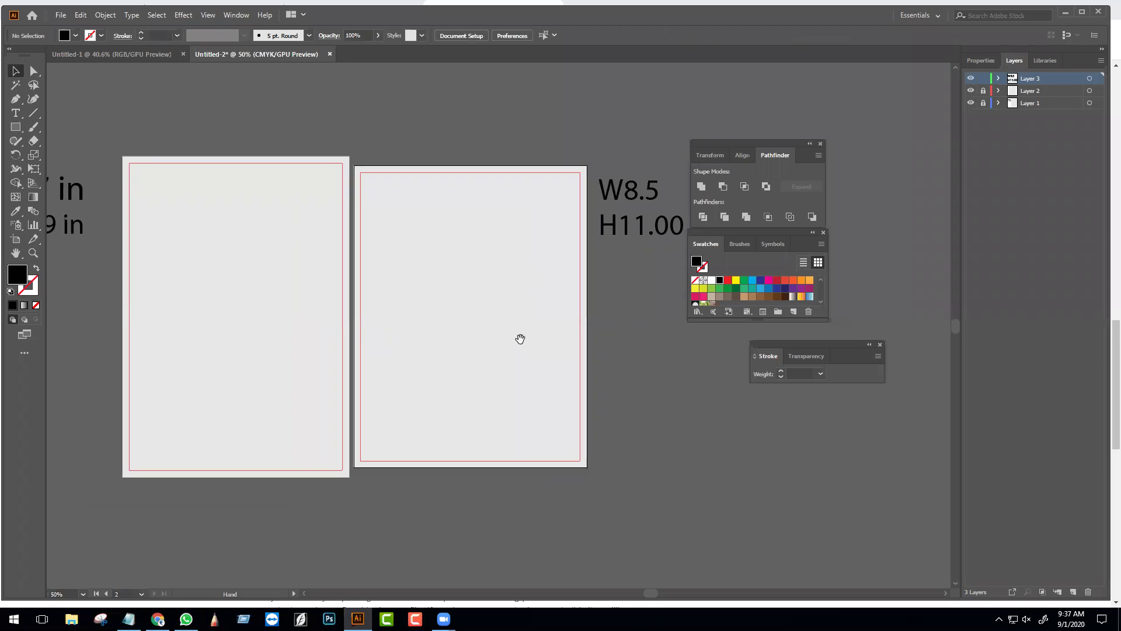
{"action": "key", "text": "space"}
{"action": "scroll", "coordinate": [502, 281], "scroll_direction": "up", "scroll_amount": 2, "text": "alt"}
{"action": "key", "text": "space"}
{"action": "left_click_drag", "start_coordinate": [431, 333], "coordinate": [419, 376]}
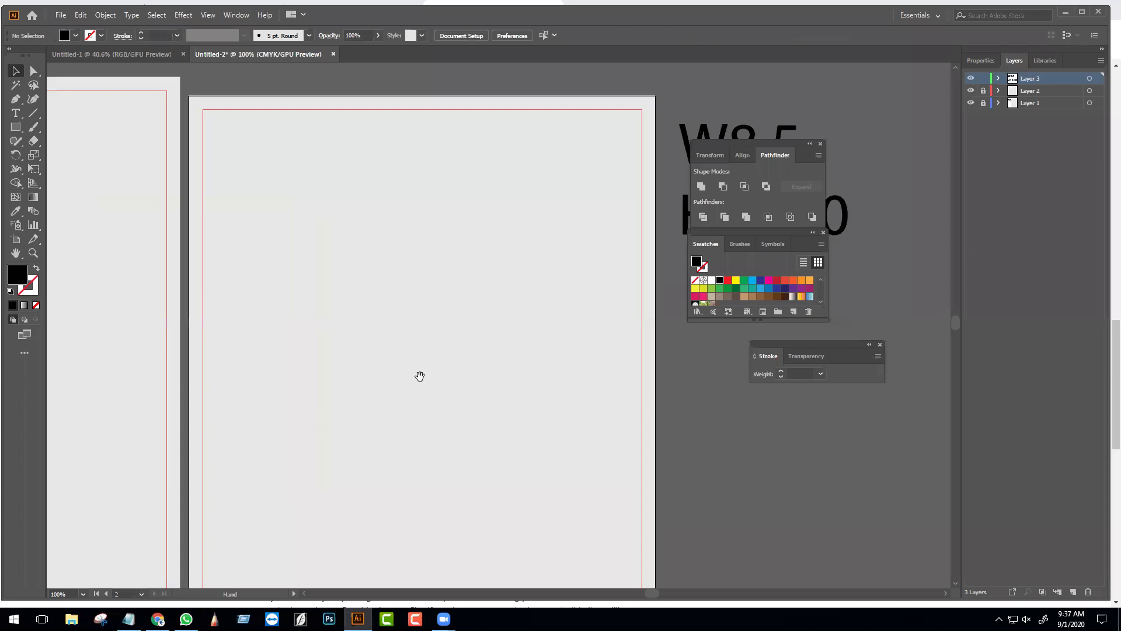
{"action": "key", "text": "space"}
{"action": "left_click", "coordinate": [837, 233]}
{"action": "key", "text": "Delete"}
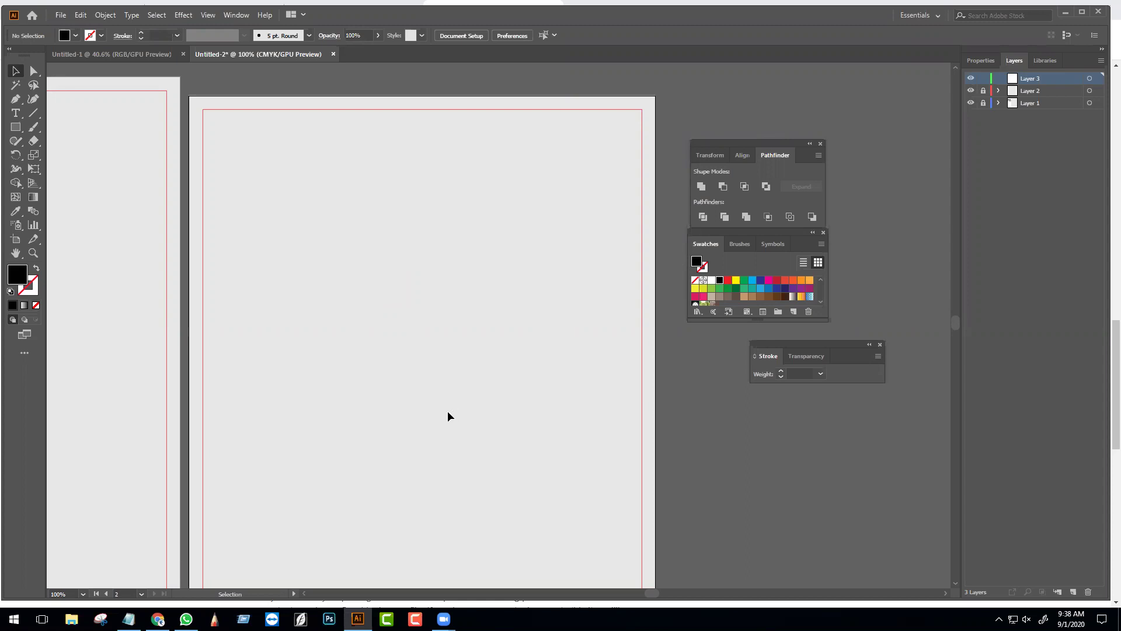
- Start a 12 pt Myriad Pro point text near the top of the second artboard
{"action": "scroll", "coordinate": [447, 411], "scroll_direction": "down", "scroll_amount": 2}
{"action": "scroll", "coordinate": [440, 393], "scroll_direction": "up", "scroll_amount": 1}
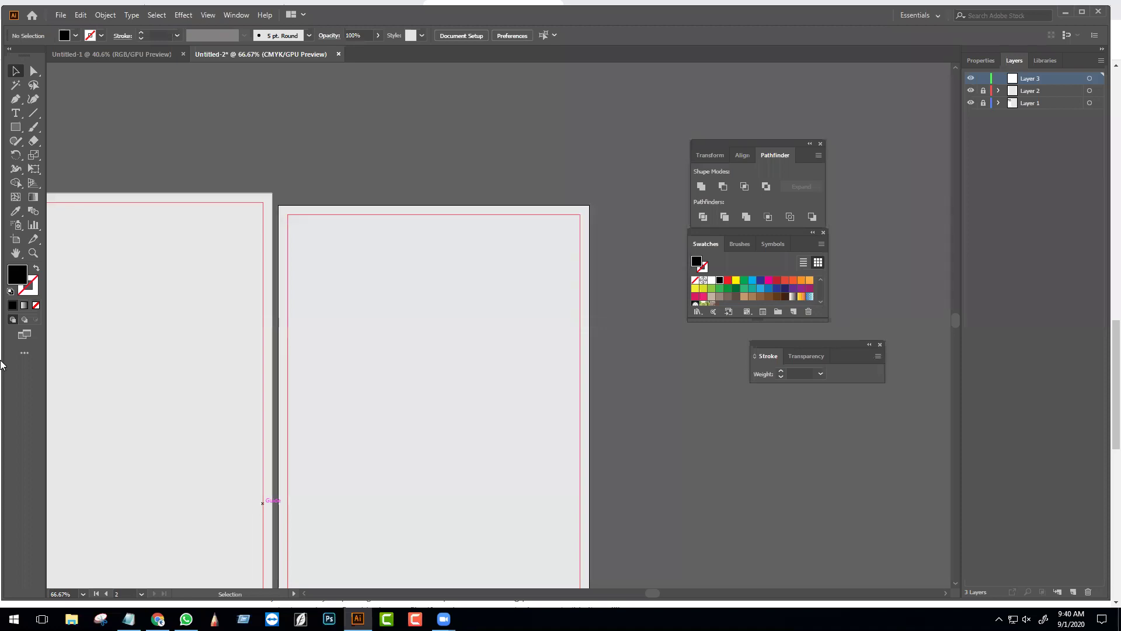
{"action": "left_click", "coordinate": [16, 113]}
{"action": "scroll", "coordinate": [347, 222], "scroll_direction": "up", "scroll_amount": 3}
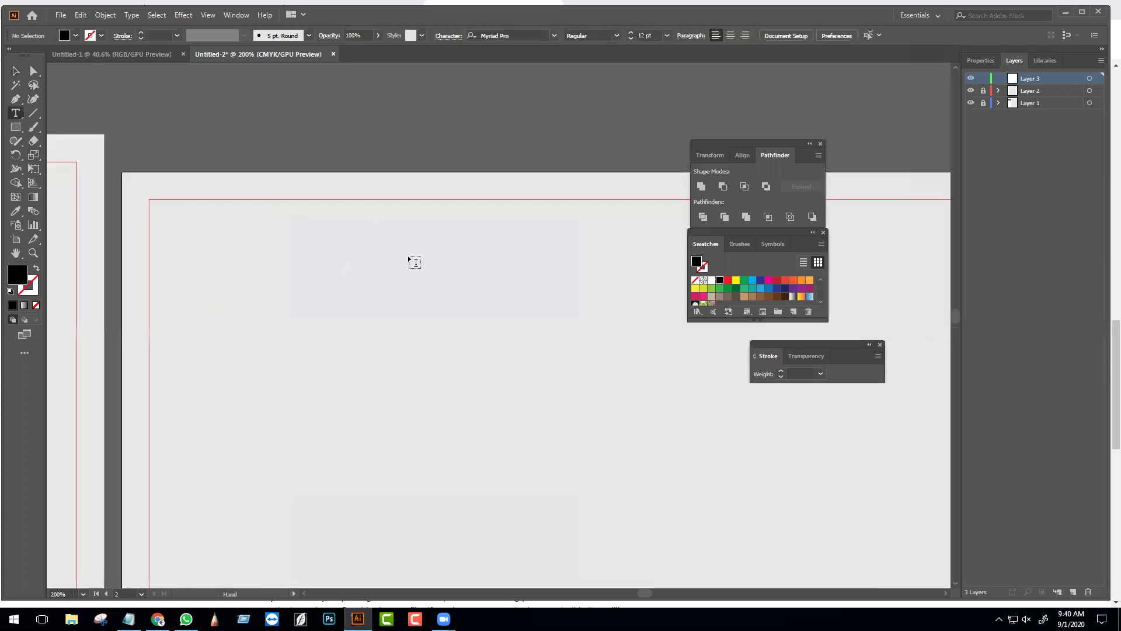
{"action": "left_click", "coordinate": [382, 254]}
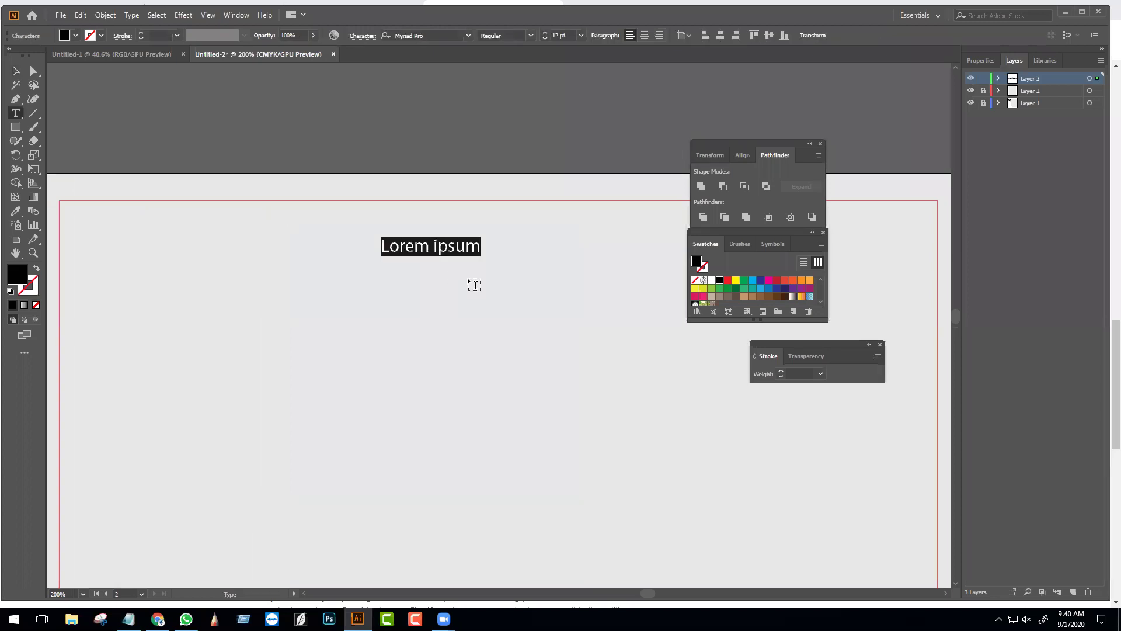
{"action": "type", "text": "a"}
{"action": "key", "text": "BackSpace"}
{"action": "type", "text": "bid"}
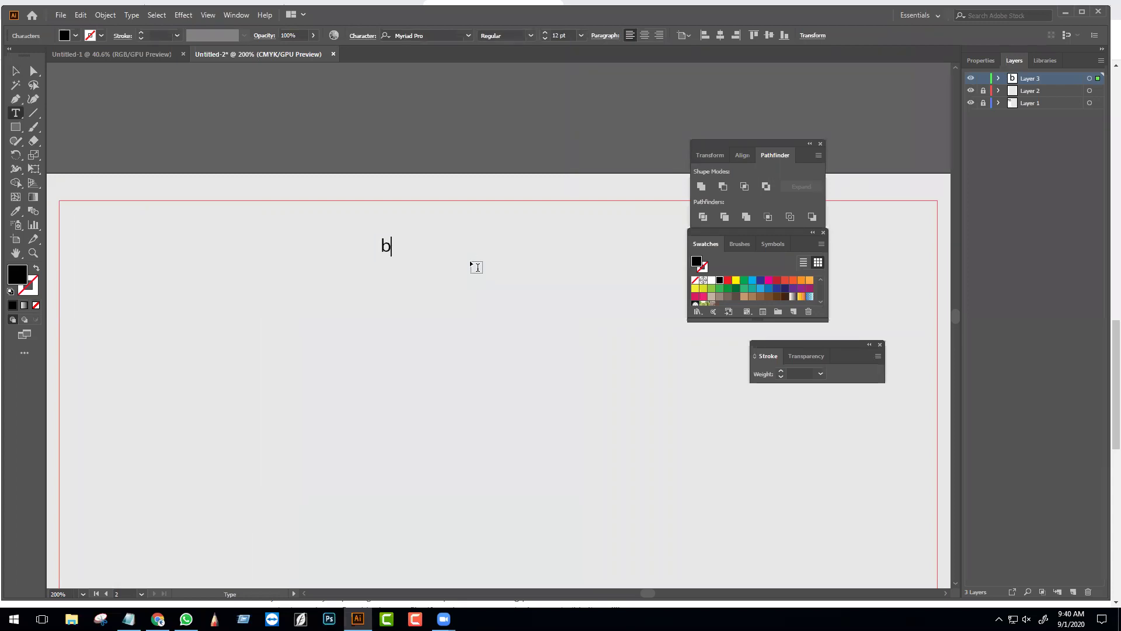
{"action": "key", "text": "BackSpace"}
{"action": "key", "text": "BackSpace"}
{"action": "key", "text": "BackSpace"}
- Enter "tomar korunate amra ache dariya" as the text line
{"action": "type", "text": "tomar korunate am"}
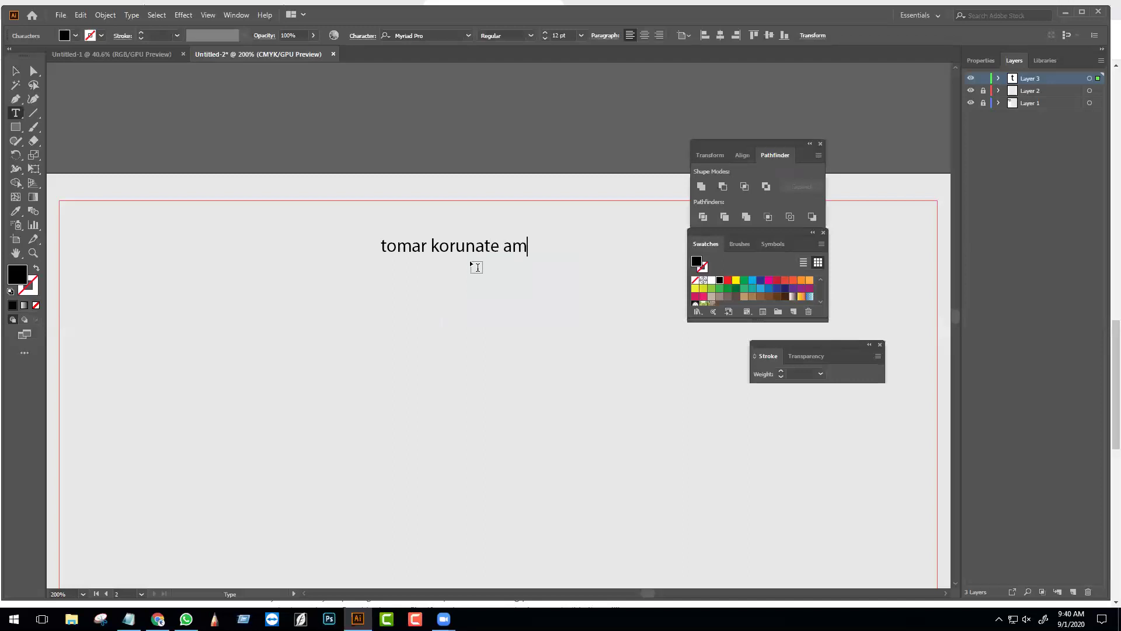
{"action": "type", "text": "ra ache dariya"}
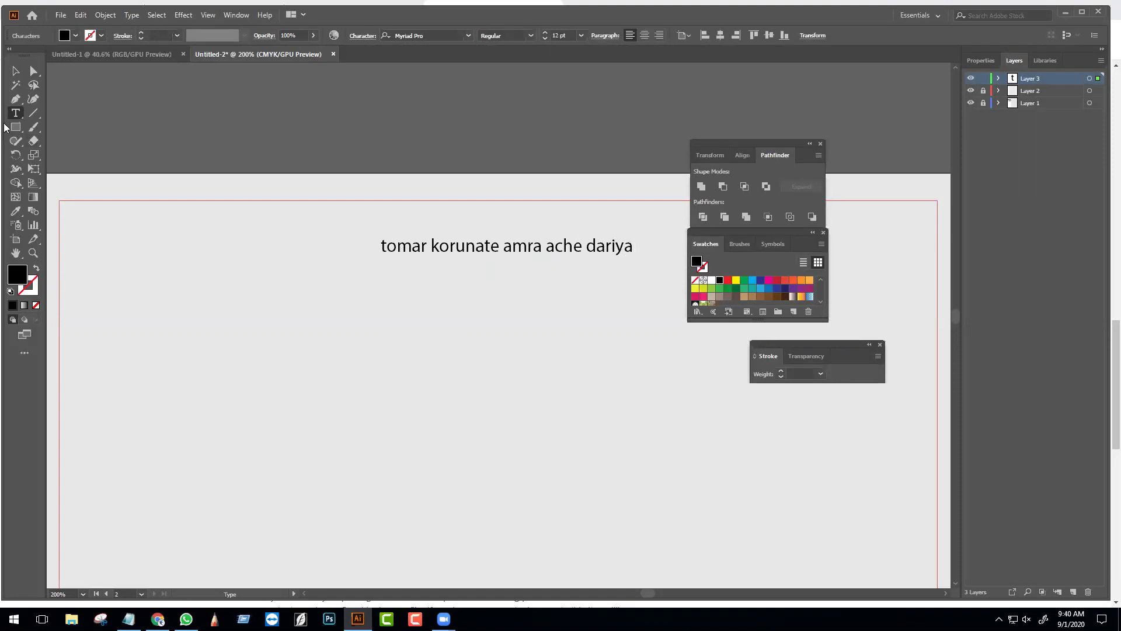
- Shift the text line leftward and set it in All Caps using the full Character options
{"action": "left_click", "coordinate": [15, 71]}
{"action": "left_click_drag", "start_coordinate": [531, 242], "coordinate": [454, 242]}
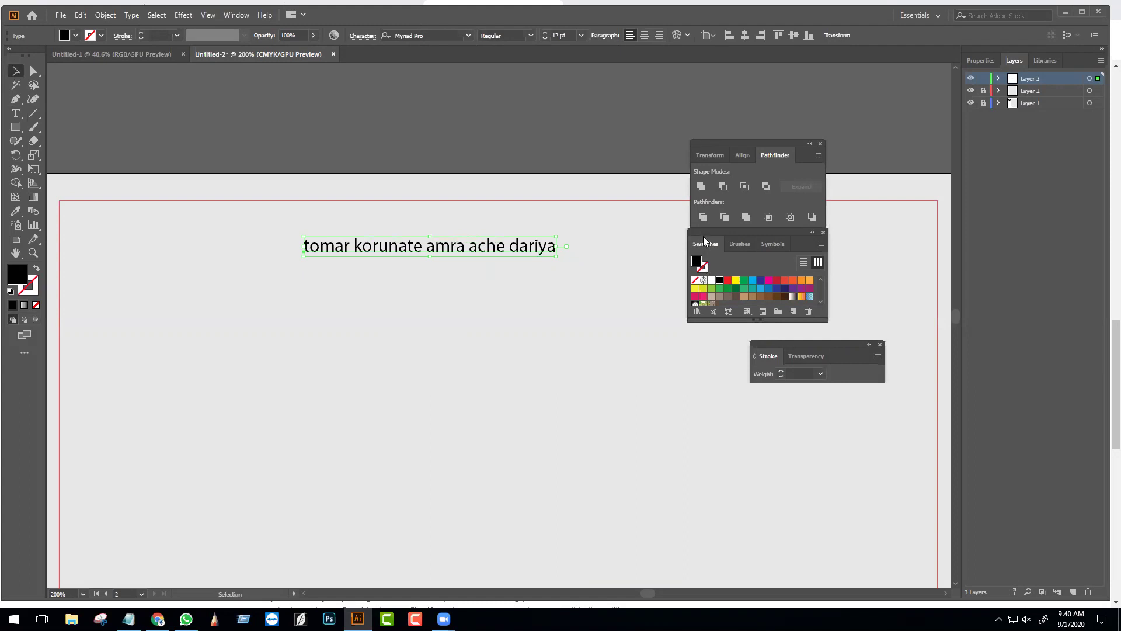
{"action": "key", "text": "ctrl+t"}
{"action": "left_click", "coordinate": [521, 94]}
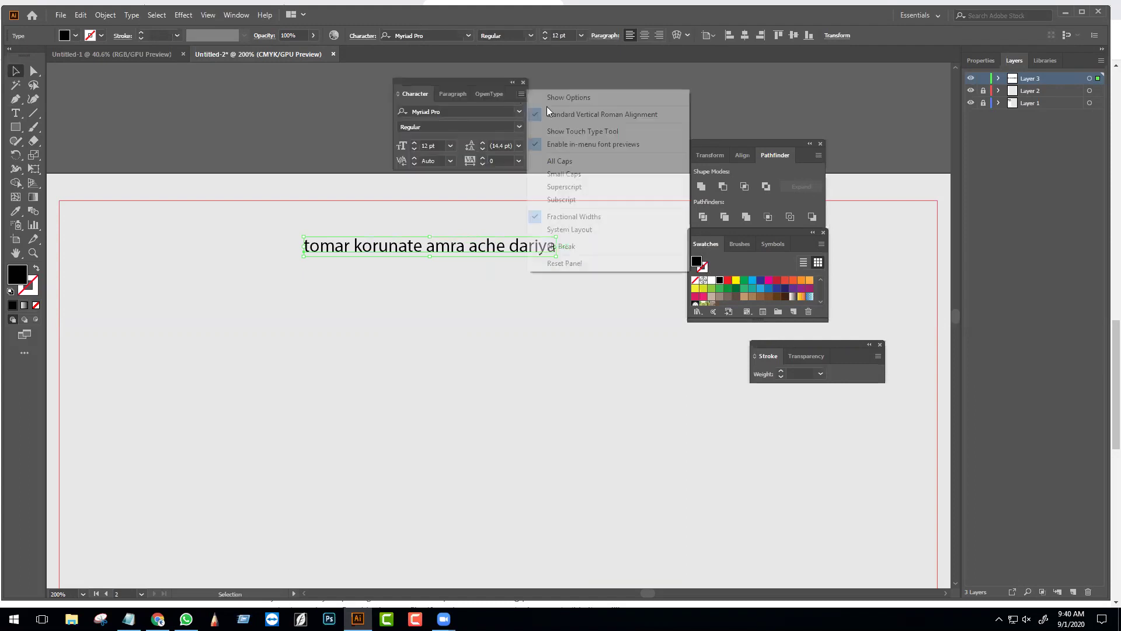
{"action": "left_click", "coordinate": [551, 100]}
{"action": "left_click", "coordinate": [403, 213]}
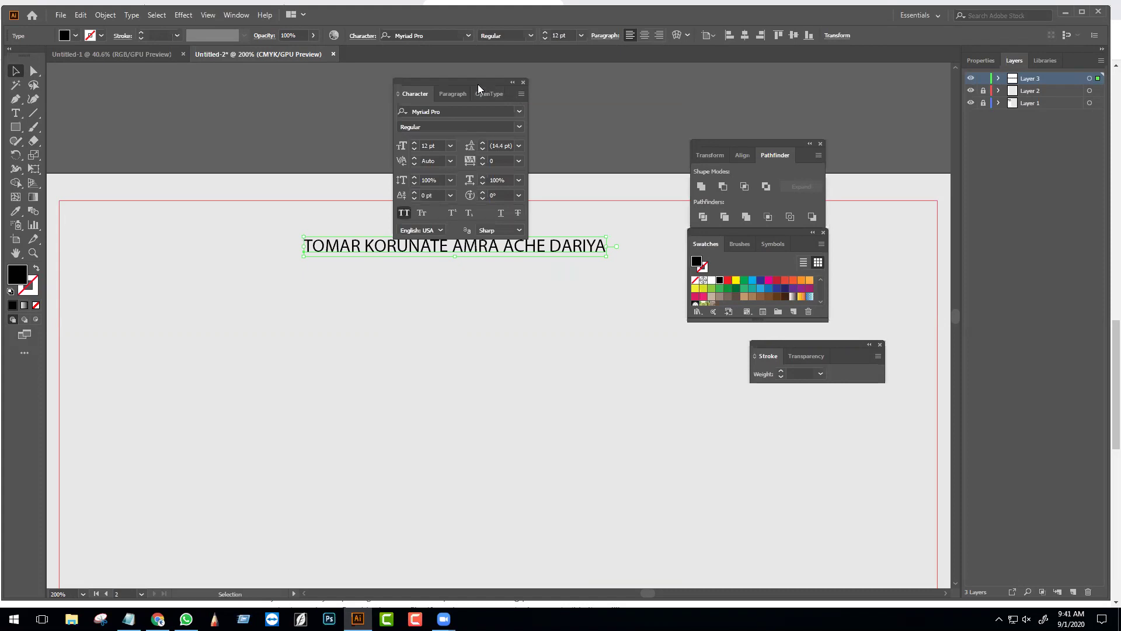
{"action": "left_click_drag", "start_coordinate": [475, 82], "coordinate": [866, 91]}
- Move the text line up to sit just below the second artboard's top margin guide
{"action": "left_click_drag", "start_coordinate": [505, 246], "coordinate": [502, 212]}
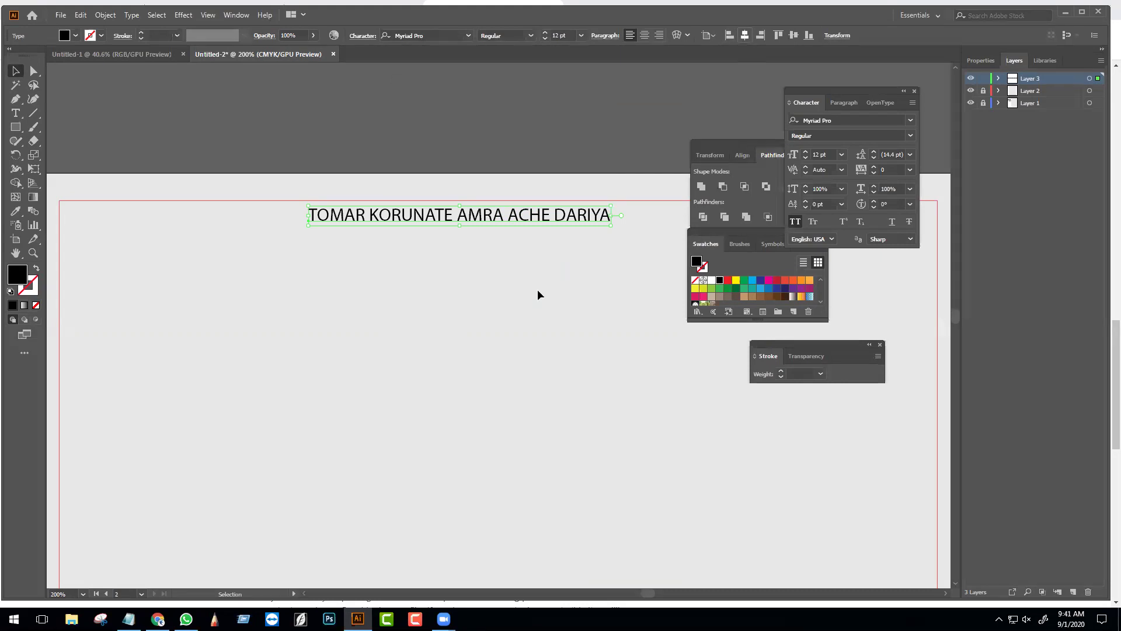
{"action": "left_click", "coordinate": [449, 292]}
{"action": "left_click_drag", "start_coordinate": [449, 293], "coordinate": [332, 276]}
{"action": "scroll", "coordinate": [457, 279], "scroll_direction": "down", "scroll_amount": 2}
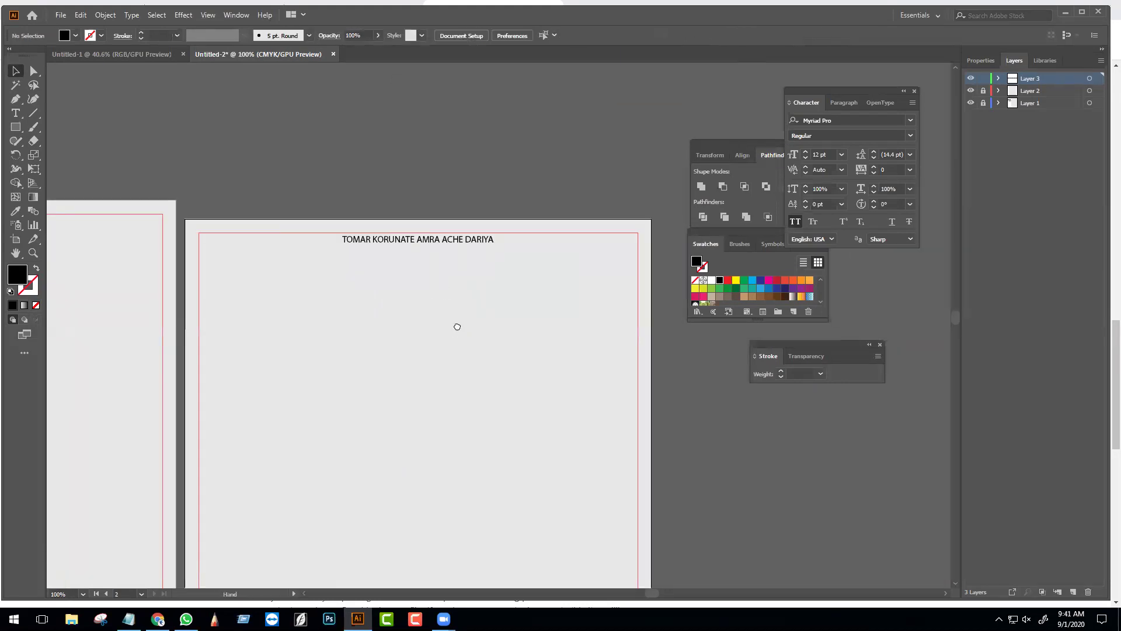
{"action": "left_click_drag", "start_coordinate": [457, 327], "coordinate": [456, 276]}
{"action": "left_click_drag", "start_coordinate": [459, 316], "coordinate": [476, 245]}
{"action": "scroll", "coordinate": [474, 248], "scroll_direction": "down", "scroll_amount": 2}
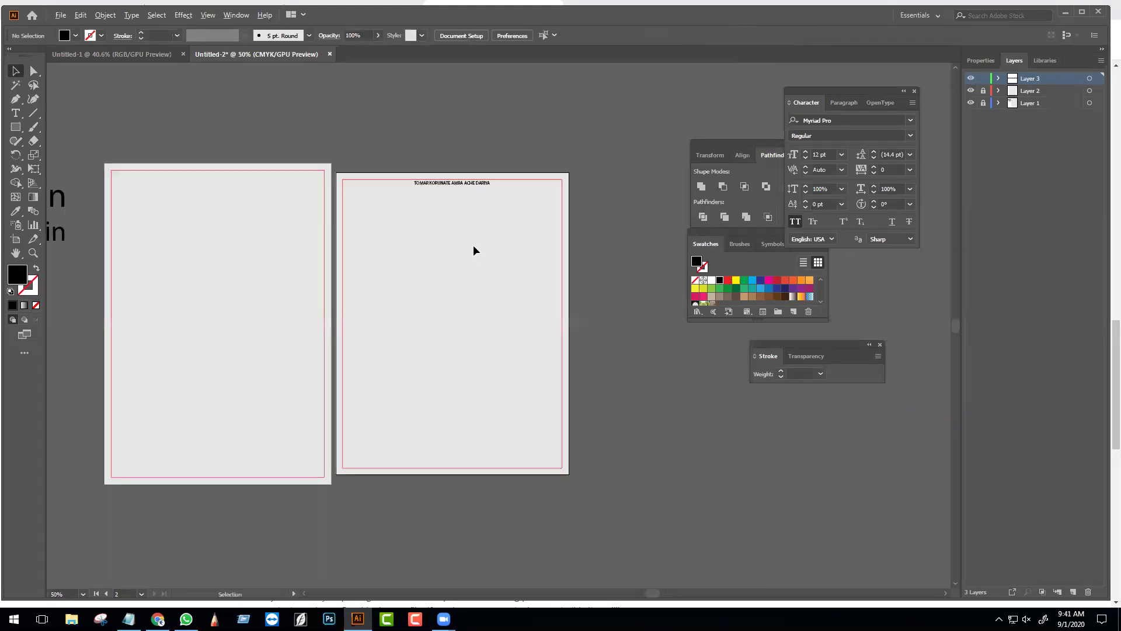
- Scale the text line up slightly to about 12.78 pt, keeping it centred in place
{"action": "scroll", "coordinate": [462, 206], "scroll_direction": "up", "scroll_amount": 1}
{"action": "left_click", "coordinate": [467, 176]}
{"action": "scroll", "coordinate": [466, 199], "scroll_direction": "up", "scroll_amount": 3}
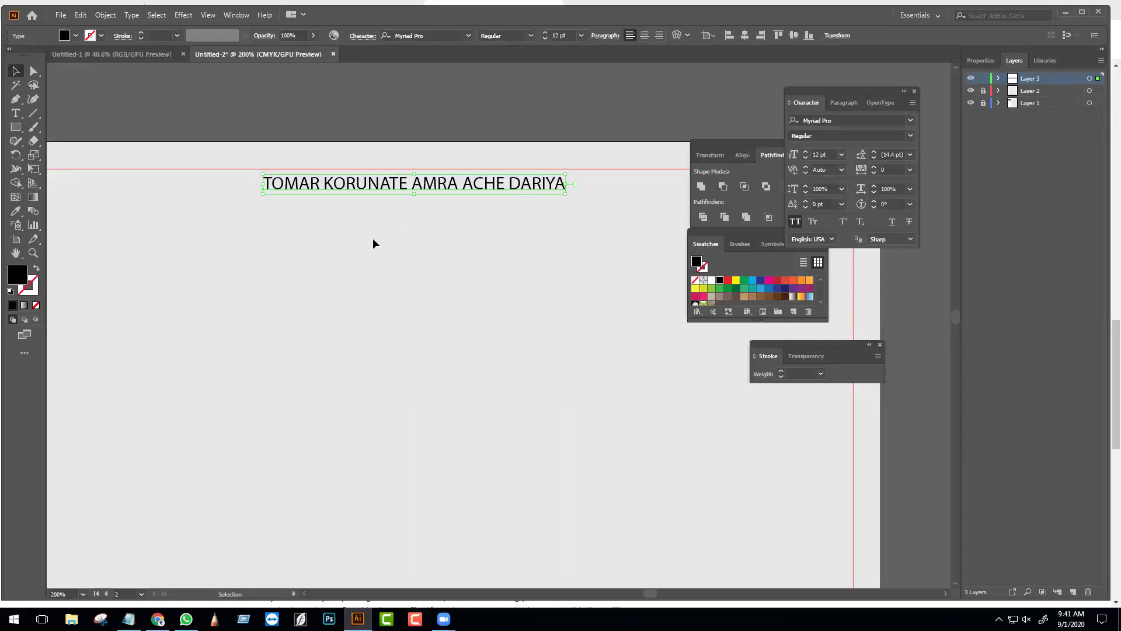
{"action": "left_click", "coordinate": [443, 35]}
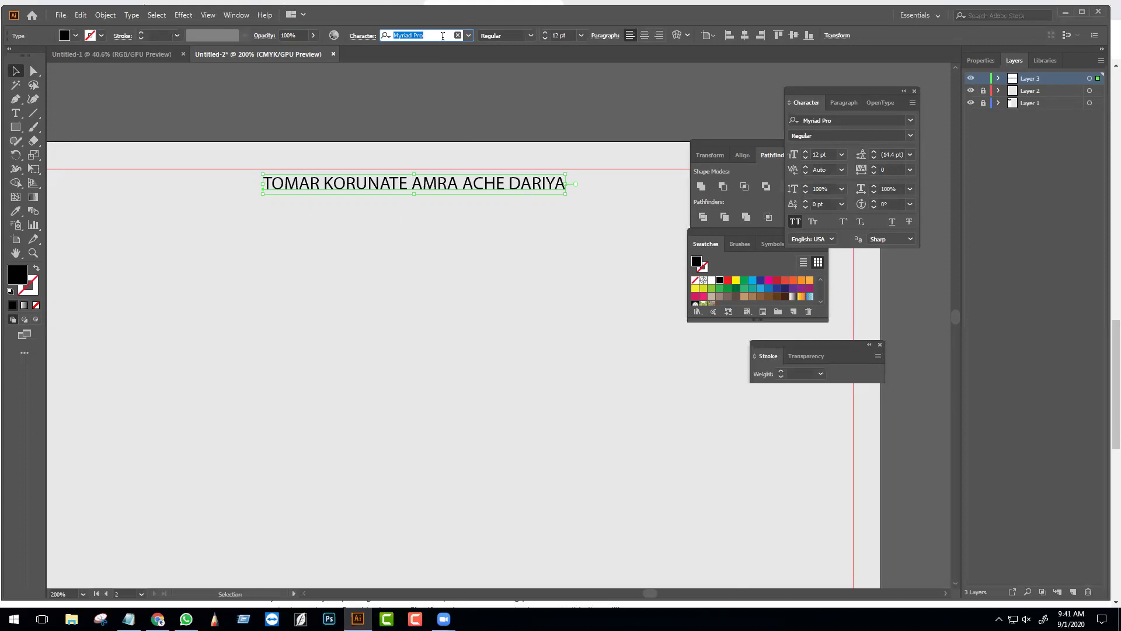
{"action": "left_click", "coordinate": [17, 127]}
{"action": "left_click", "coordinate": [15, 71]}
{"action": "left_click", "coordinate": [363, 189]}
{"action": "left_click_drag", "start_coordinate": [565, 194], "coordinate": [575, 197]}
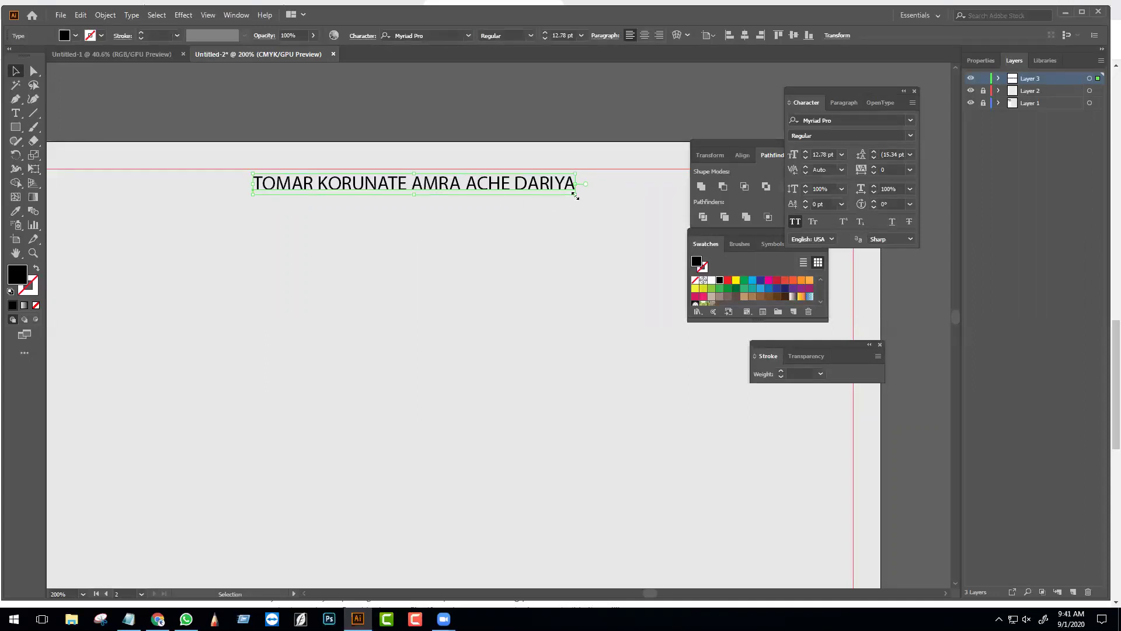
- Change the text line's font to NeverSayDie and move it down, well clear of the top margin guide
{"action": "left_click", "coordinate": [420, 36]}
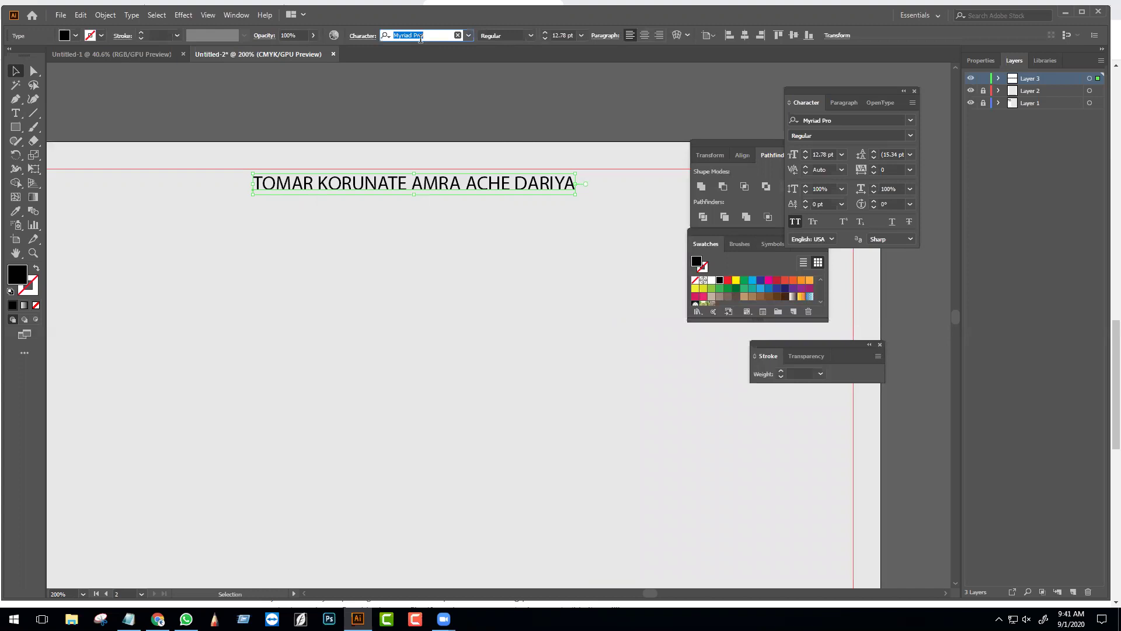
{"action": "key", "text": "Down"}
{"action": "key", "text": "Down"}
{"action": "key", "text": "Down"}
{"action": "key", "text": "Down"}
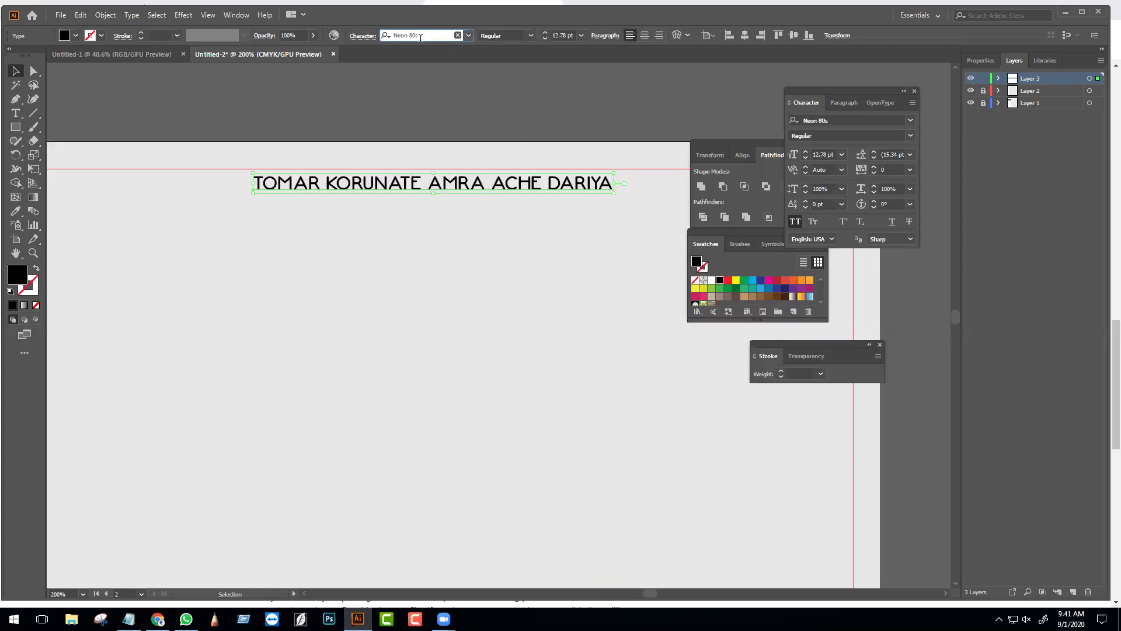
{"action": "left_click_drag", "start_coordinate": [476, 187], "coordinate": [460, 348]}
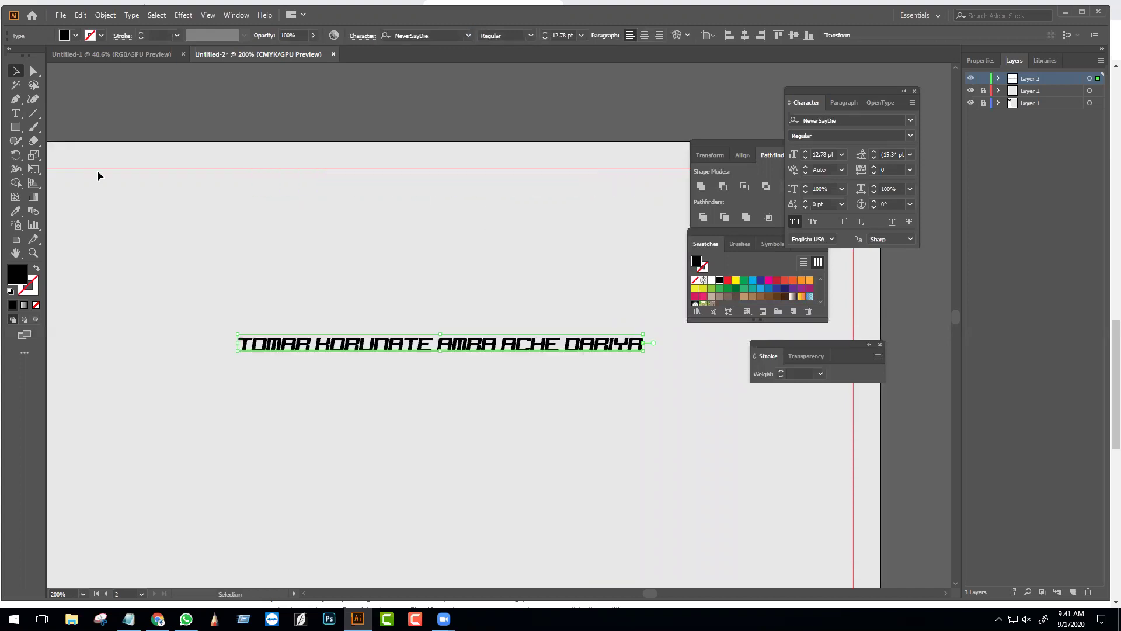
- Draw a horizontal line about 0.9 in long with a 0.5 pt stroke just below the top margin guide
{"action": "left_click", "coordinate": [33, 113]}
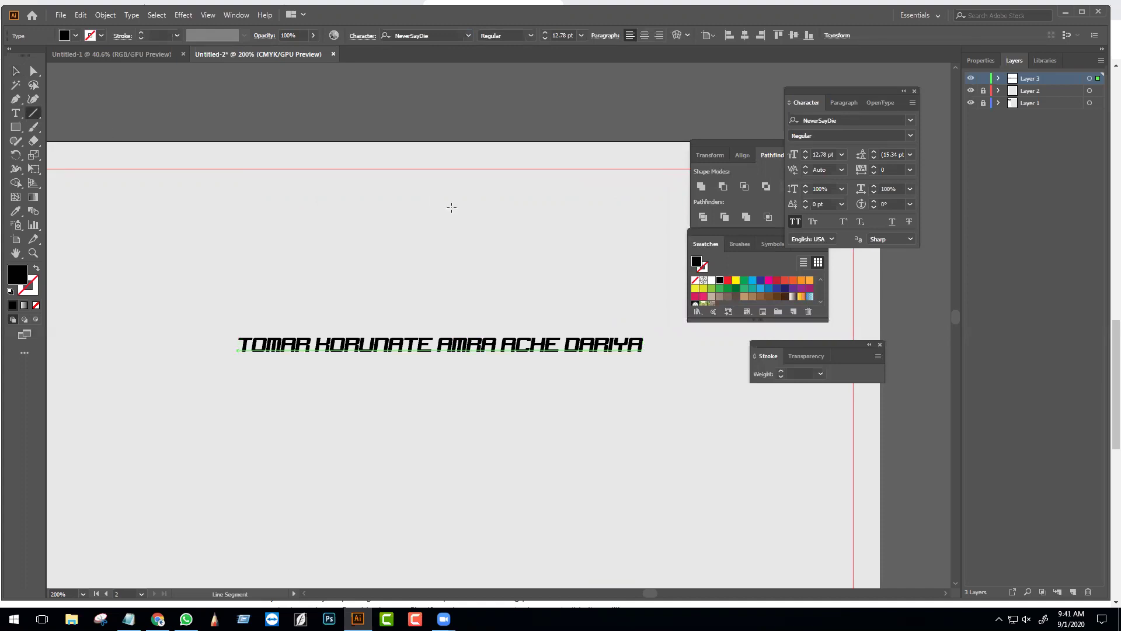
{"action": "scroll", "coordinate": [409, 198], "scroll_direction": "up", "scroll_amount": 1}
{"action": "left_click_drag", "start_coordinate": [122, 167], "coordinate": [272, 168]}
{"action": "scroll", "coordinate": [163, 38], "scroll_direction": "up", "scroll_amount": 2}
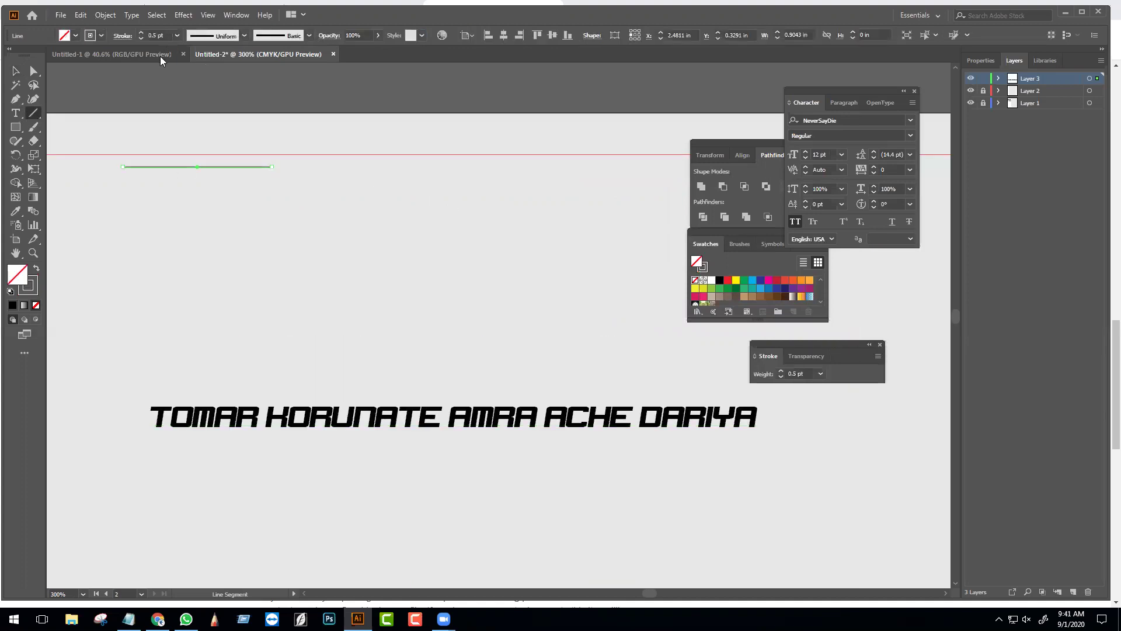
- Draw a thin rectangle about 1.96 by 0.05 in to the right of the line, with dark grey fill and no stroke
{"action": "left_click", "coordinate": [18, 127]}
{"action": "left_click_drag", "start_coordinate": [283, 164], "coordinate": [608, 173]}
{"action": "left_click", "coordinate": [34, 269]}
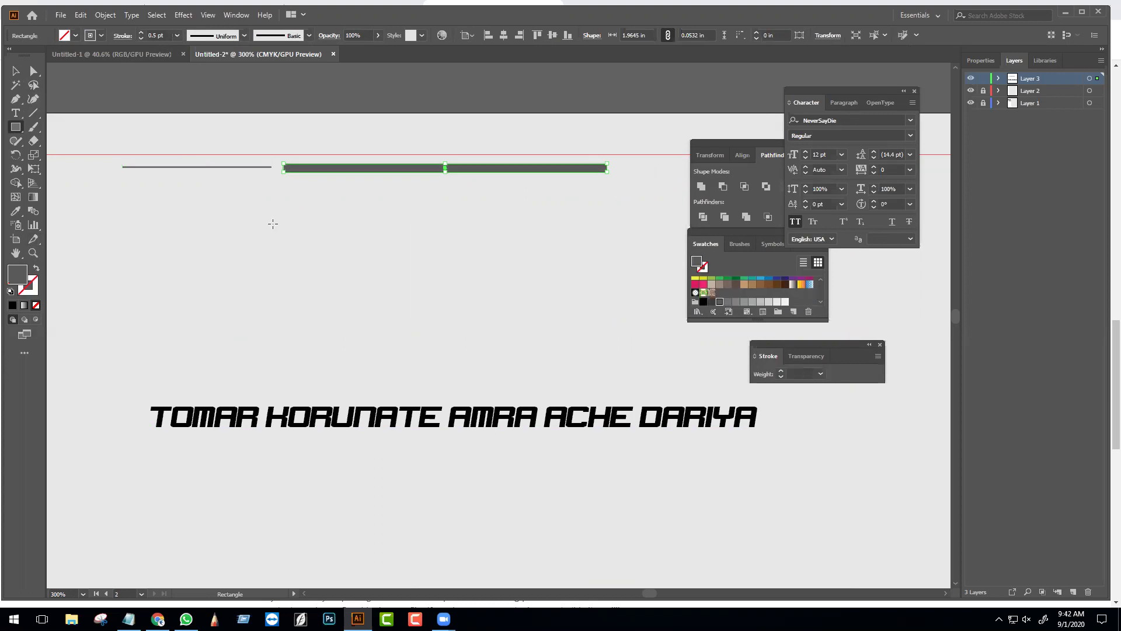
- Align the line and the dark grey bar to each other by their vertical centres
{"action": "left_click", "coordinate": [16, 72]}
{"action": "left_click_drag", "start_coordinate": [410, 214], "coordinate": [235, 160]}
{"action": "left_click", "coordinate": [550, 34]}
- Shorten the dark grey bar from its right end and thicken it downward to about 0.08 in
{"action": "left_click_drag", "start_coordinate": [548, 218], "coordinate": [502, 218]}
{"action": "left_click_drag", "start_coordinate": [511, 211], "coordinate": [482, 160]}
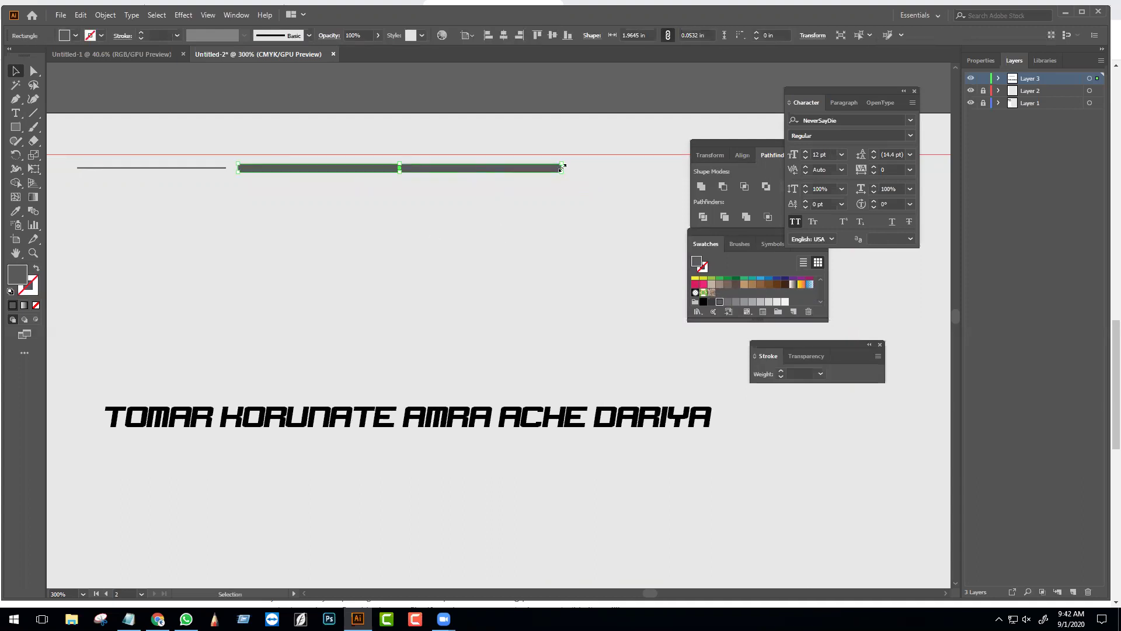
{"action": "left_click_drag", "start_coordinate": [562, 167], "coordinate": [506, 168]}
{"action": "left_click_drag", "start_coordinate": [375, 173], "coordinate": [376, 177]}
{"action": "left_click", "coordinate": [322, 201]}
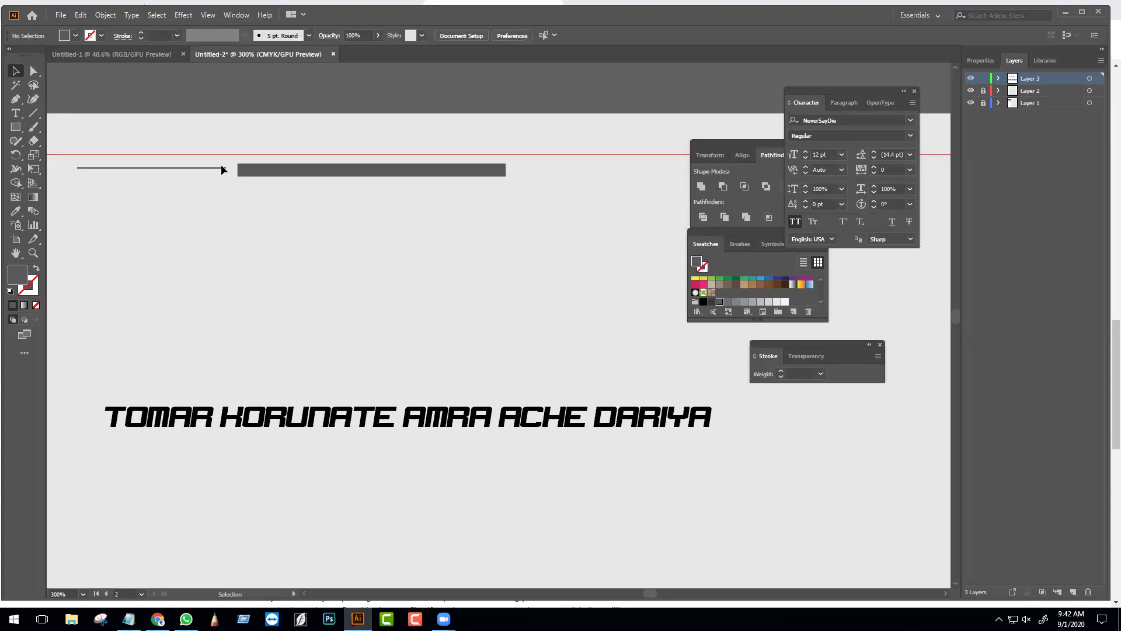
- Copy the thin line to the right side of the bar, and align both lines to the bar's vertical centre
{"action": "left_click_drag", "start_coordinate": [194, 168], "coordinate": [586, 204]}
{"action": "left_click_drag", "start_coordinate": [513, 167], "coordinate": [201, 161]}
{"action": "left_click", "coordinate": [373, 171]}
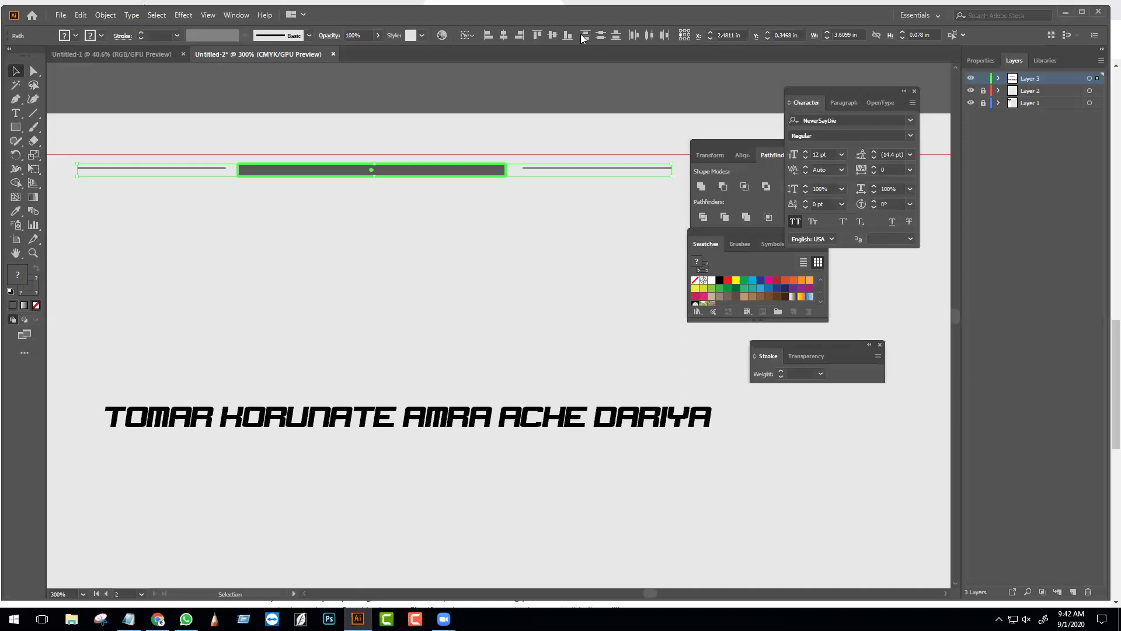
{"action": "left_click", "coordinate": [553, 35]}
{"action": "left_click_drag", "start_coordinate": [411, 215], "coordinate": [344, 134]}
{"action": "left_click_drag", "start_coordinate": [596, 201], "coordinate": [297, 216]}
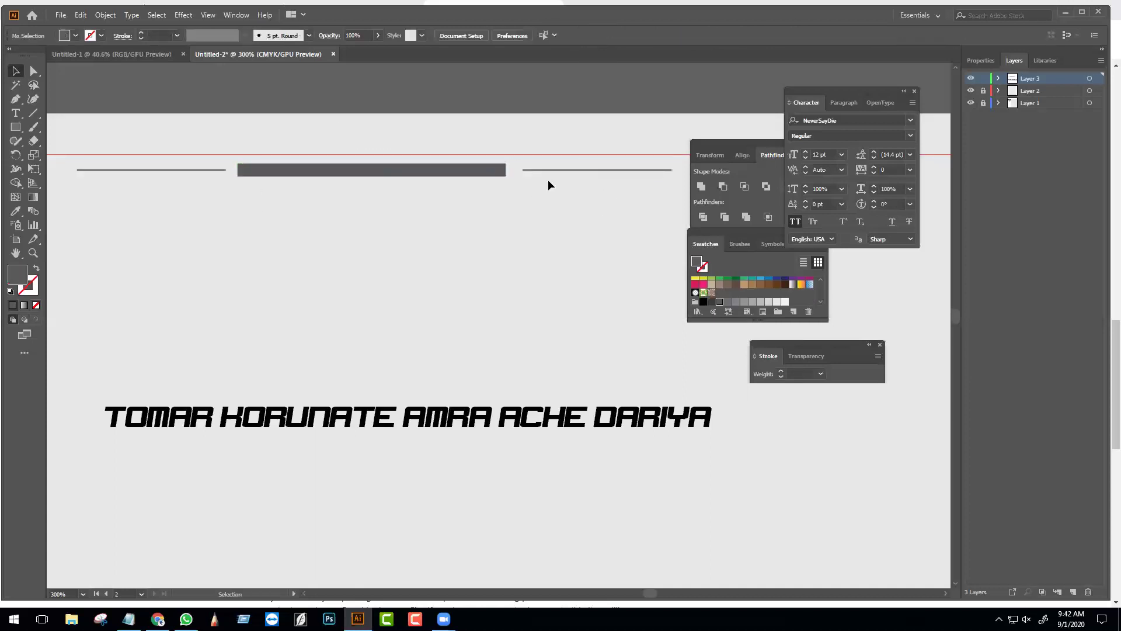
- Move the dark grey bar to the middle between the two thin lines, align all three by vertical centre and group them
{"action": "left_click_drag", "start_coordinate": [386, 175], "coordinate": [387, 174]}
{"action": "left_click_drag", "start_coordinate": [620, 213], "coordinate": [212, 167]}
{"action": "left_click", "coordinate": [296, 171]}
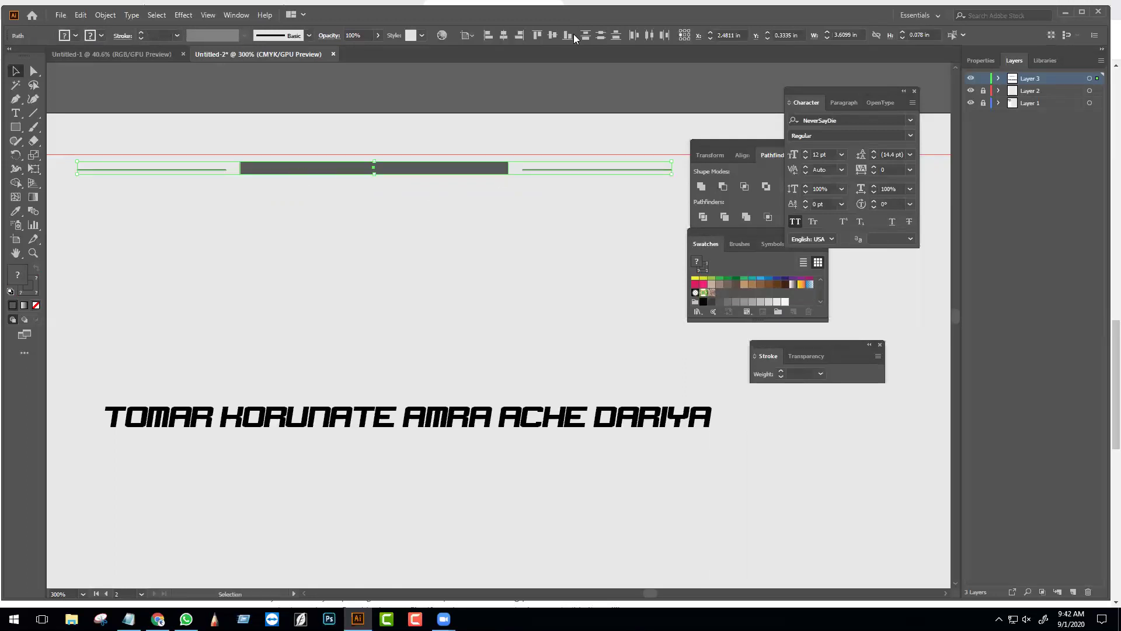
{"action": "left_click", "coordinate": [552, 35]}
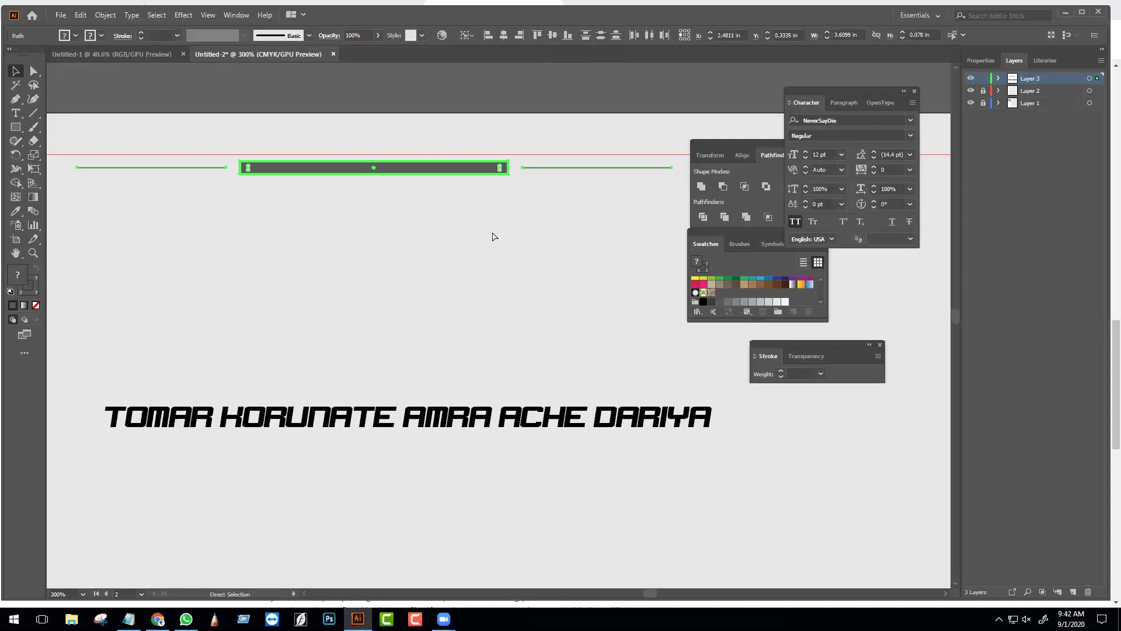
{"action": "key", "text": "ctrl+g"}
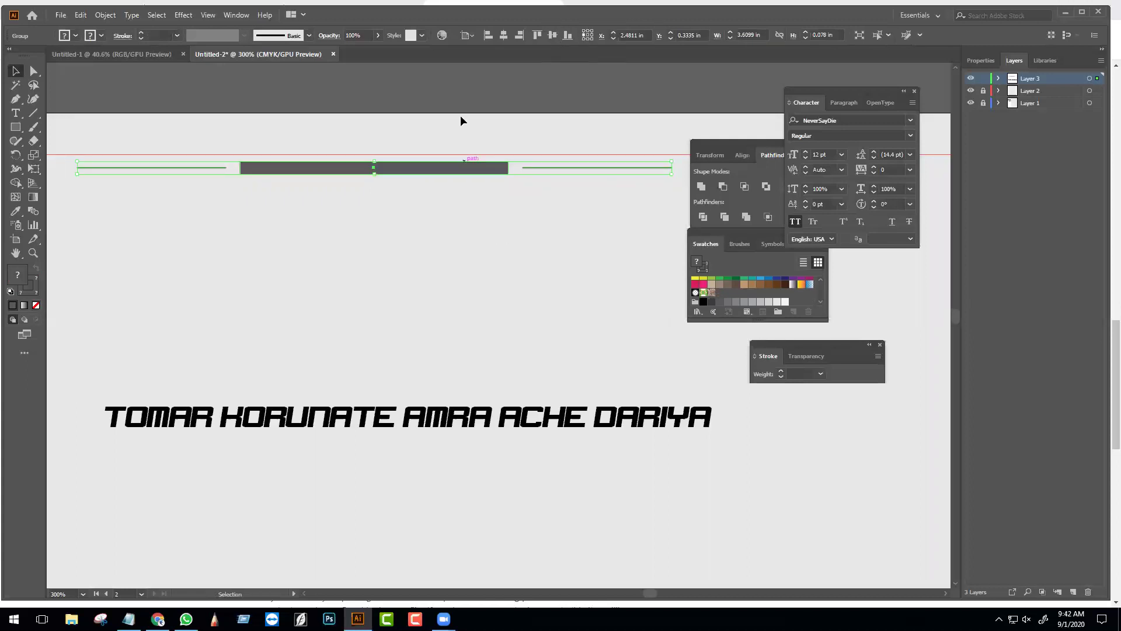
- Delete the sample text line below the header bar on the second artboard
{"action": "key", "text": "ctrl+1"}
{"action": "left_click", "coordinate": [474, 354]}
{"action": "key", "text": "Delete"}
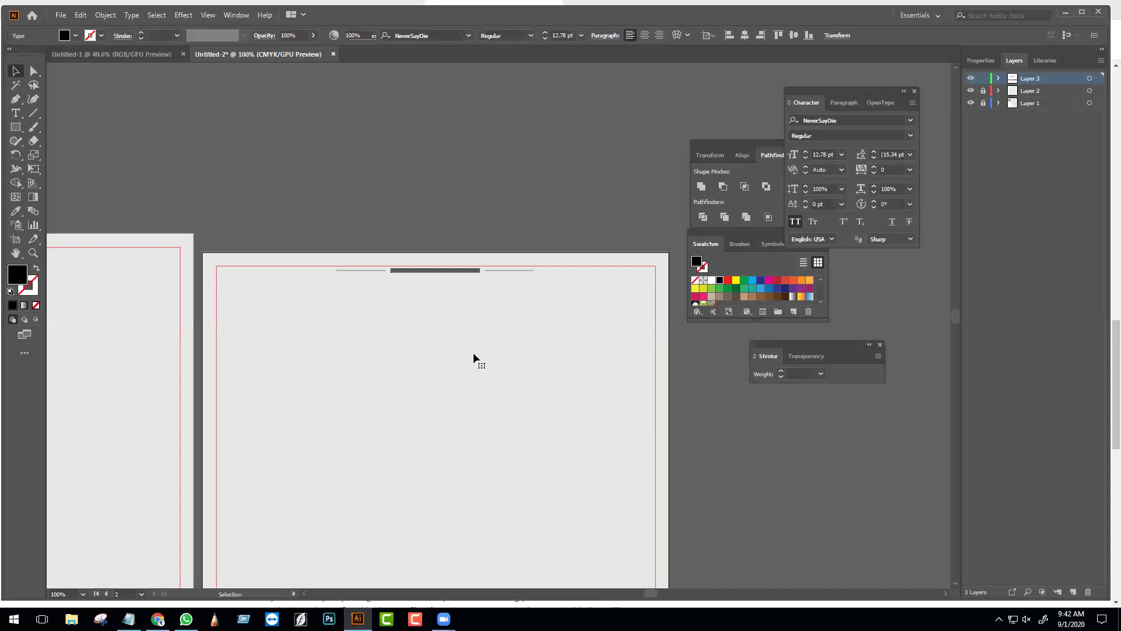
- Examine the grouped header bar and its placement against the second artboard's top margin guide, close up and from farther out
{"action": "scroll", "coordinate": [469, 349], "scroll_direction": "up", "scroll_amount": 2}
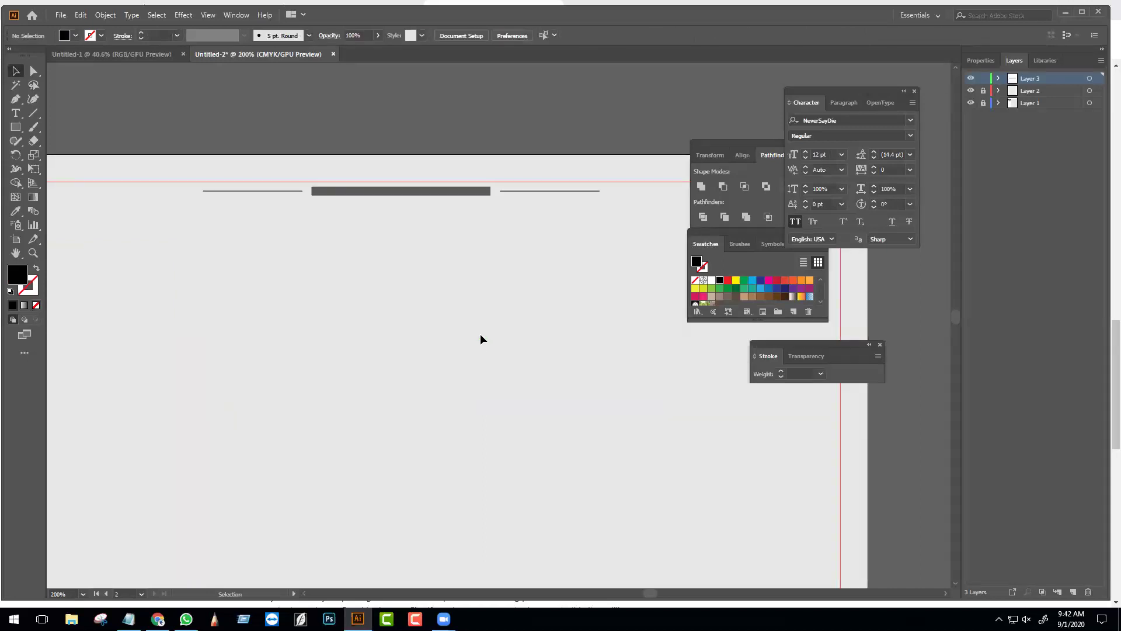
{"action": "left_click", "coordinate": [481, 193]}
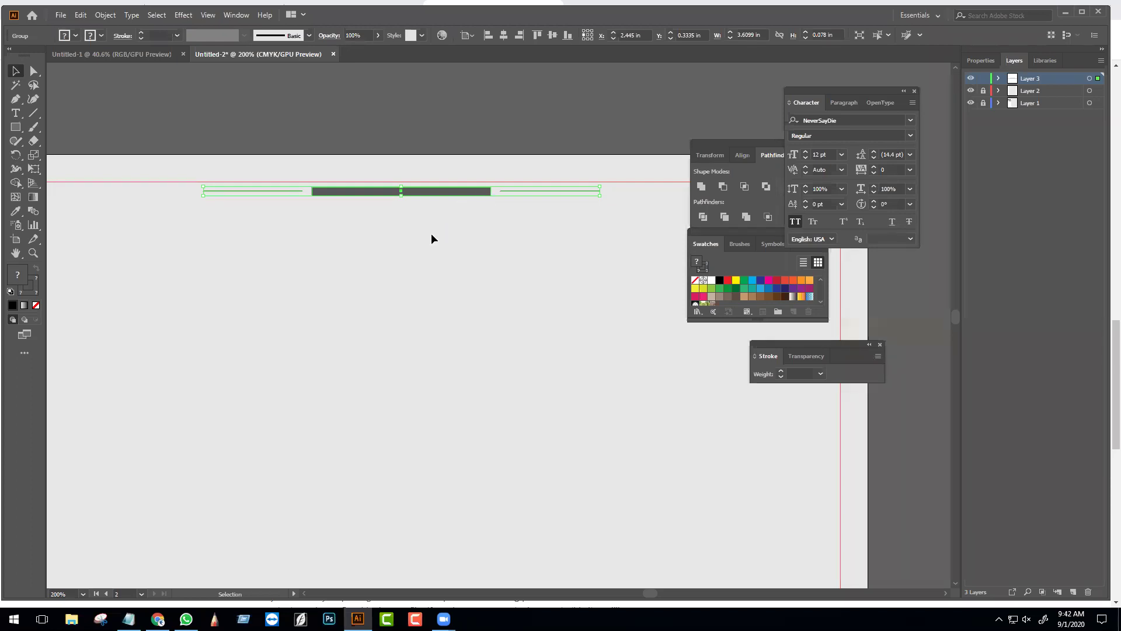
{"action": "scroll", "coordinate": [431, 237], "scroll_direction": "down", "scroll_amount": 3}
{"action": "left_click", "coordinate": [463, 278]}
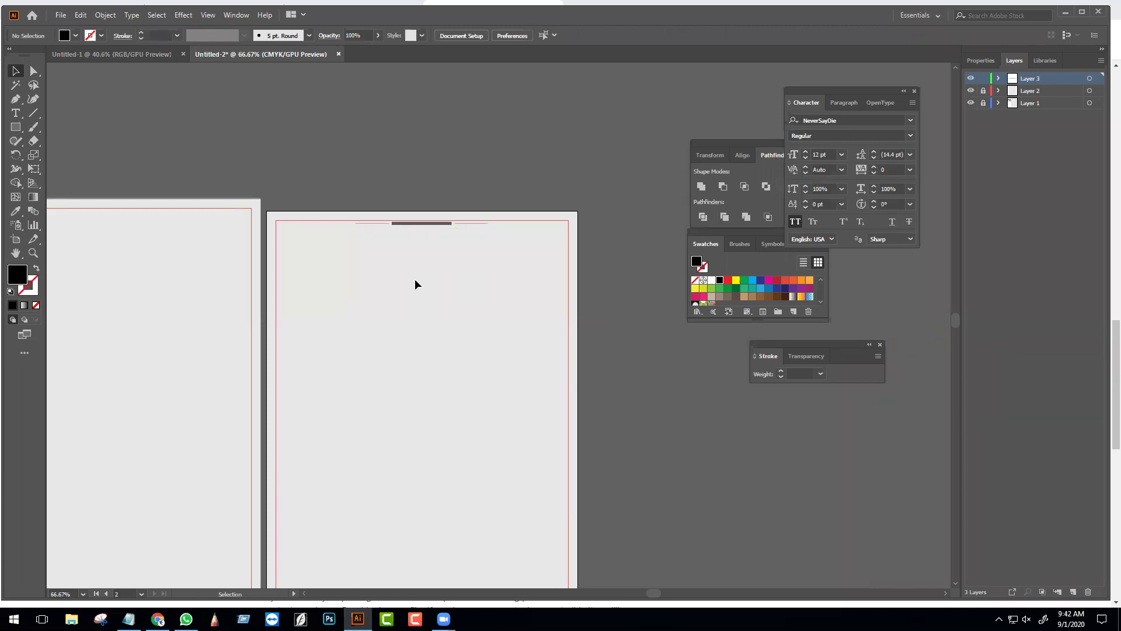
{"action": "scroll", "coordinate": [415, 279], "scroll_direction": "up", "scroll_amount": 1}
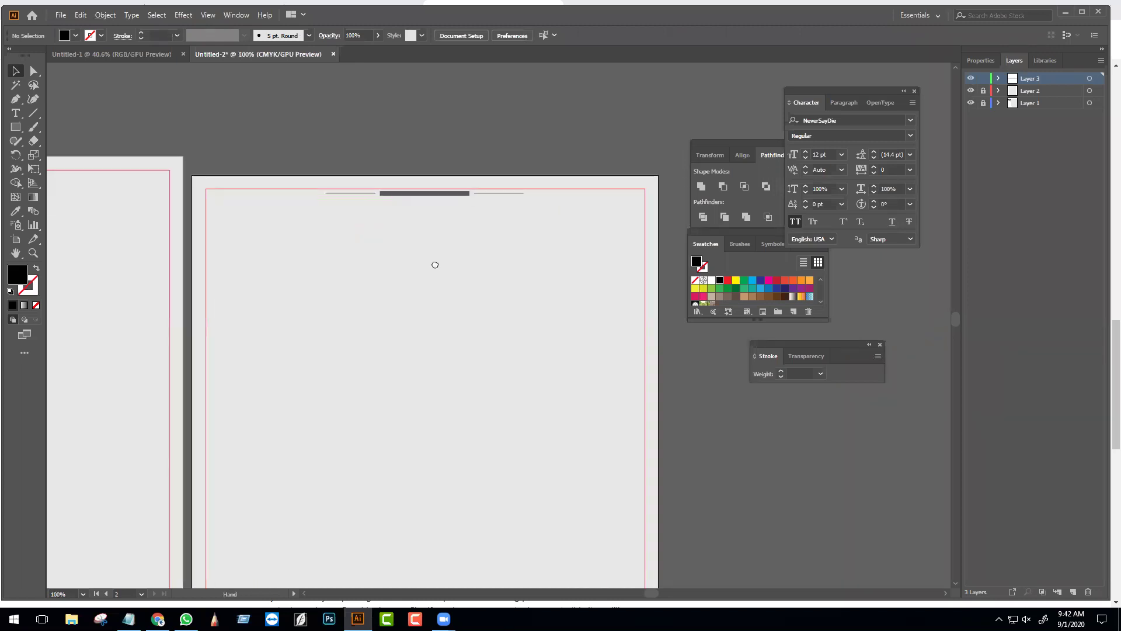
{"action": "scroll", "coordinate": [444, 275], "scroll_direction": "down", "scroll_amount": 1}
{"action": "left_click_drag", "start_coordinate": [453, 263], "coordinate": [459, 247]}
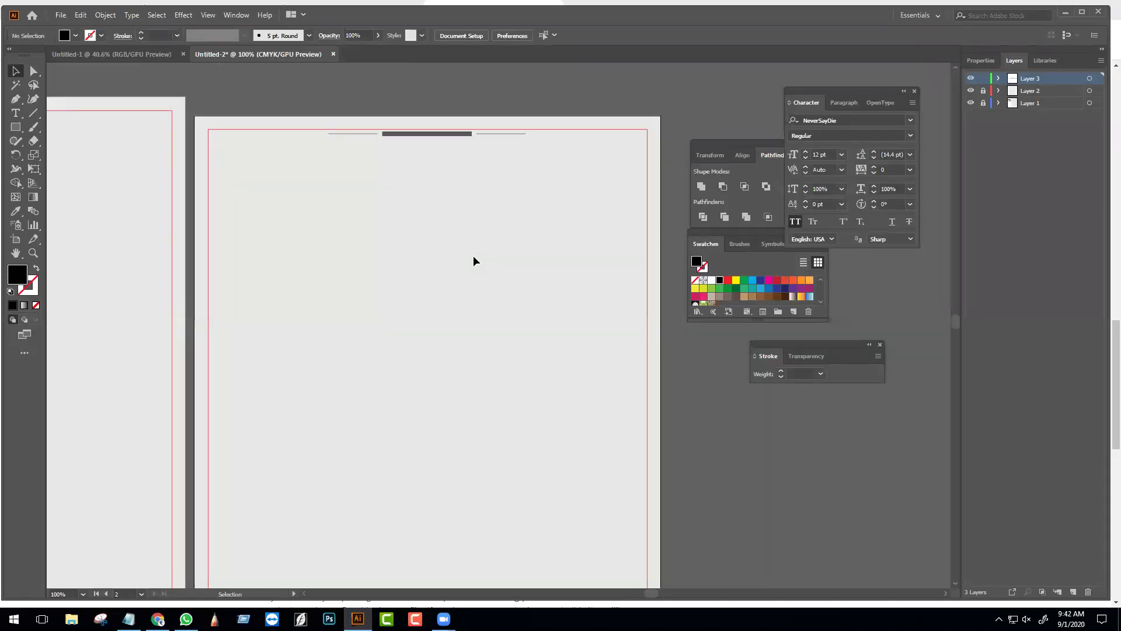
{"action": "left_click", "coordinate": [419, 135]}
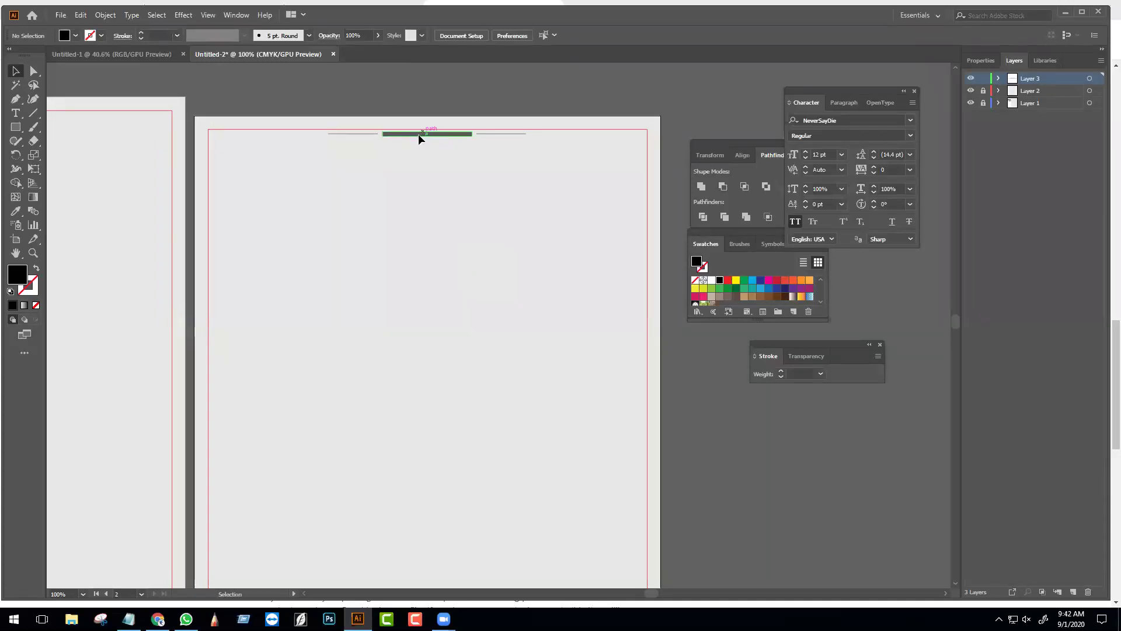
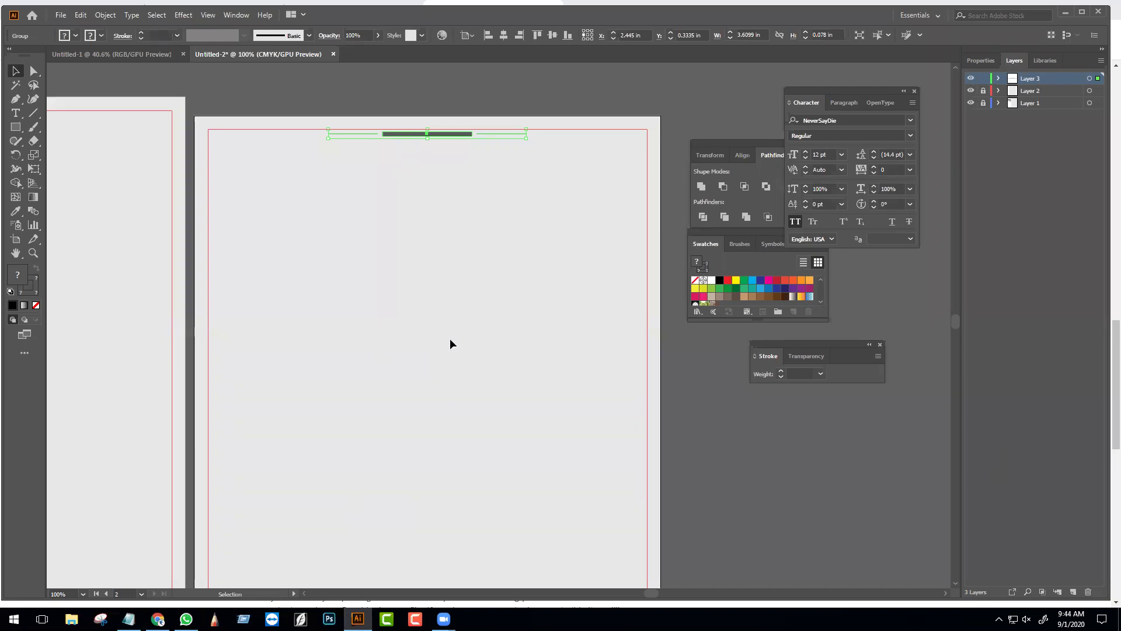
- Draw a slanted line about 0.13 in wide and 0.35 in high across the grey bar's left end, with a 0.75 pt stroke
{"action": "left_click", "coordinate": [467, 336]}
{"action": "scroll", "coordinate": [440, 138], "scroll_direction": "up", "scroll_amount": 2}
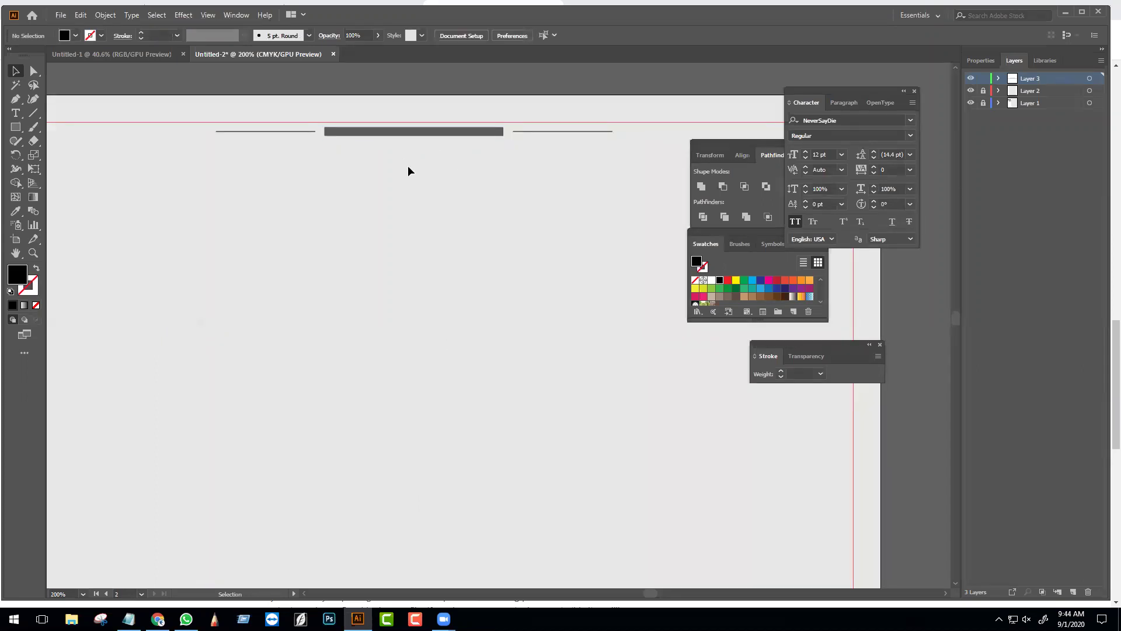
{"action": "scroll", "coordinate": [425, 156], "scroll_direction": "up", "scroll_amount": 2}
{"action": "left_click", "coordinate": [33, 113]}
{"action": "scroll", "coordinate": [201, 80], "scroll_direction": "up", "scroll_amount": 1}
{"action": "scroll", "coordinate": [201, 80], "scroll_direction": "up", "scroll_amount": 1}
{"action": "left_click_drag", "start_coordinate": [205, 82], "coordinate": [292, 209]}
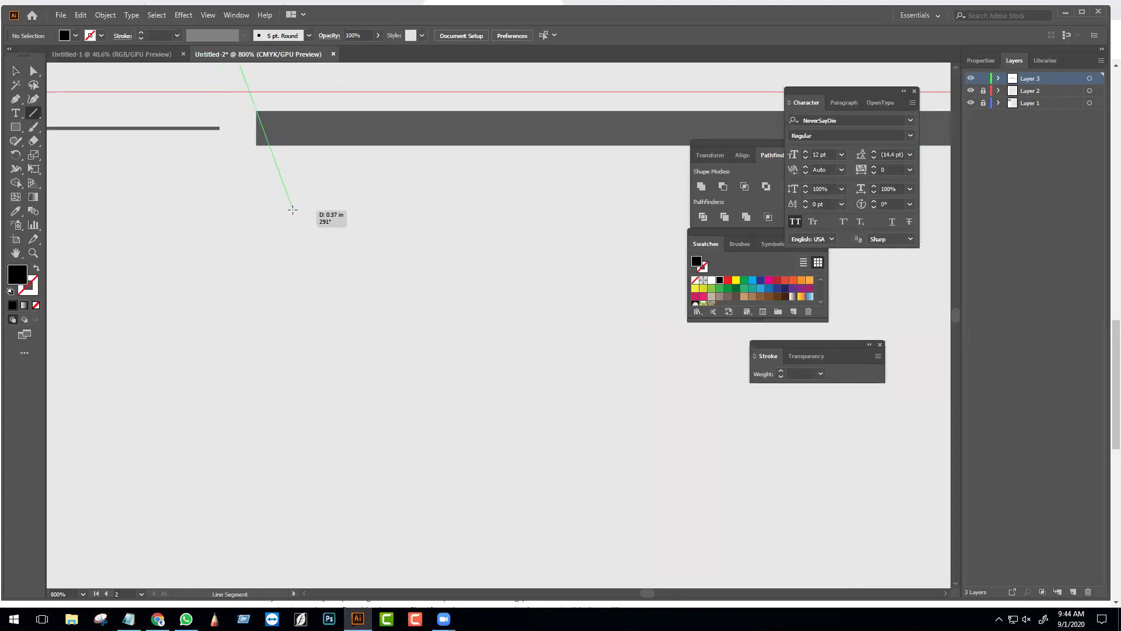
{"action": "left_click", "coordinate": [141, 32]}
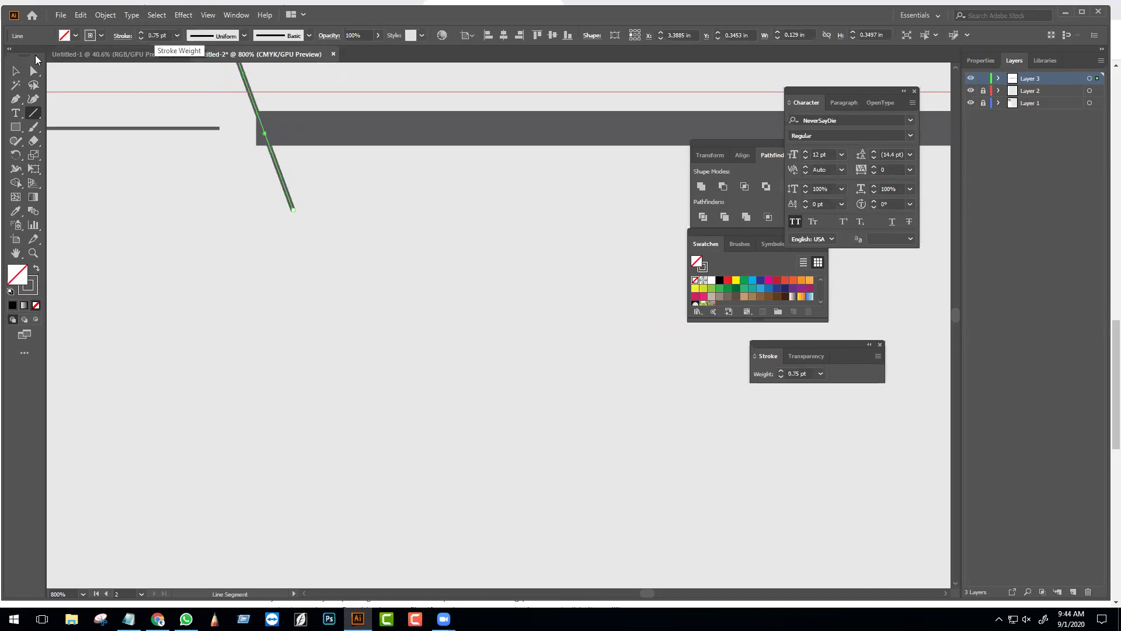
- Expand the slanted line's fill and stroke into a filled shape and deselect it
{"action": "left_click", "coordinate": [104, 15]}
{"action": "left_click", "coordinate": [133, 151]}
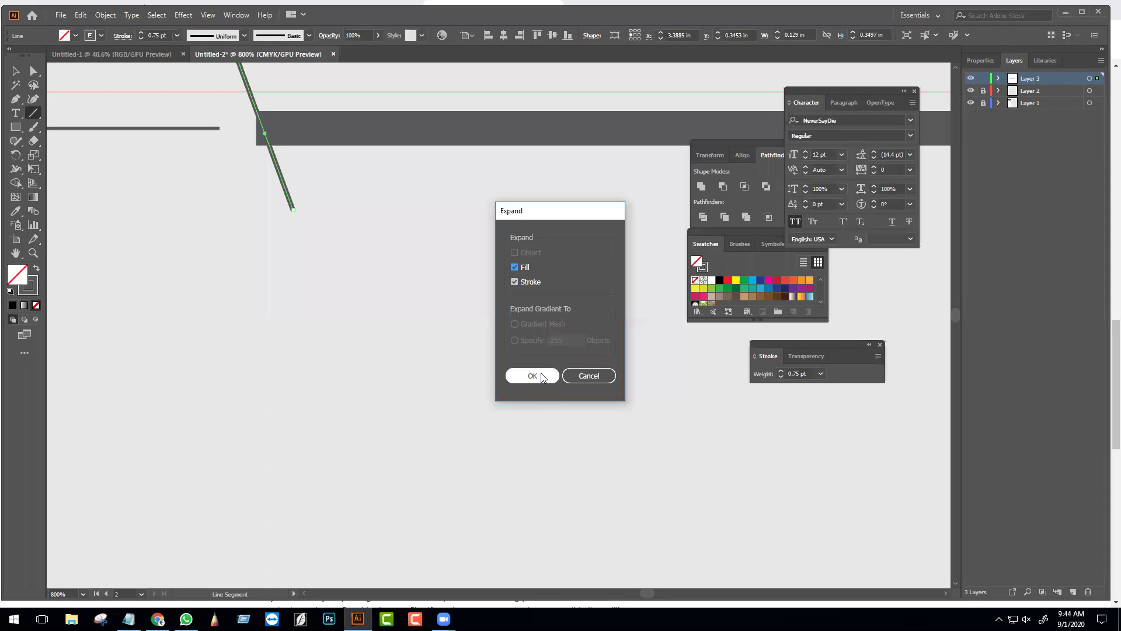
{"action": "key", "text": "Return"}
{"action": "left_click", "coordinate": [16, 71]}
{"action": "left_click", "coordinate": [251, 199]}
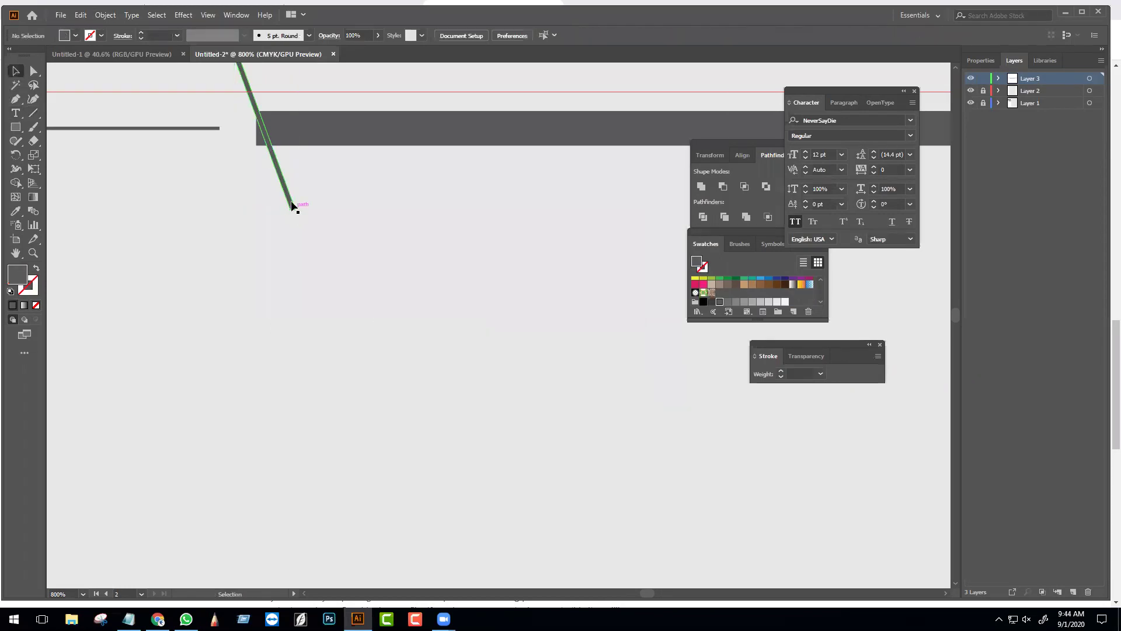
- Copy the slanted stripe slightly to the right and repeat the copy along the full length of the grey bar
{"action": "left_click_drag", "start_coordinate": [287, 195], "coordinate": [299, 197]}
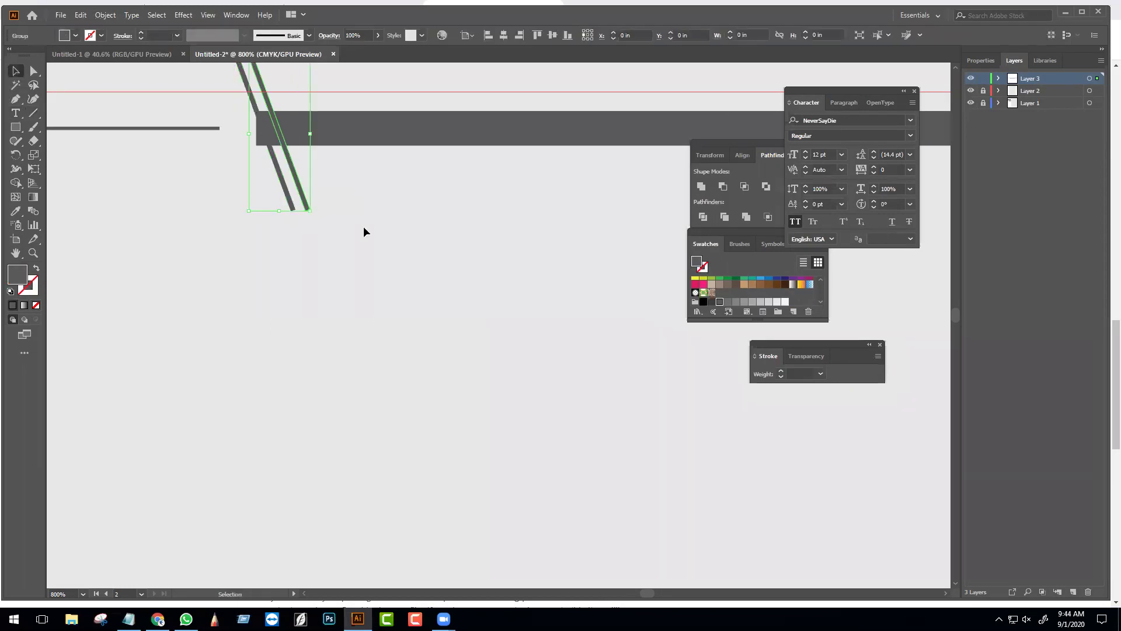
{"action": "scroll", "coordinate": [363, 229], "scroll_direction": "down", "scroll_amount": 3}
{"action": "key", "text": "ctrl+d"}
{"action": "key", "text": "ctrl+d"}
{"action": "key", "text": "ctrl+d"}
{"action": "key", "text": "ctrl+d"}
{"action": "key", "text": "ctrl+d"}
{"action": "key", "text": "ctrl+d"}
{"action": "key", "text": "ctrl+d"}
{"action": "key", "text": "ctrl+d"}
{"action": "key", "text": "ctrl+d"}
{"action": "key", "text": "ctrl+d"}
{"action": "key", "text": "ctrl+d"}
{"action": "key", "text": "ctrl+d"}
{"action": "key", "text": "ctrl+d"}
{"action": "key", "text": "ctrl+d"}
{"action": "key", "text": "ctrl+d"}
{"action": "key", "text": "ctrl+d"}
{"action": "key", "text": "ctrl+d"}
{"action": "key", "text": "ctrl+d"}
{"action": "key", "text": "ctrl+d"}
{"action": "key", "text": "ctrl+d"}
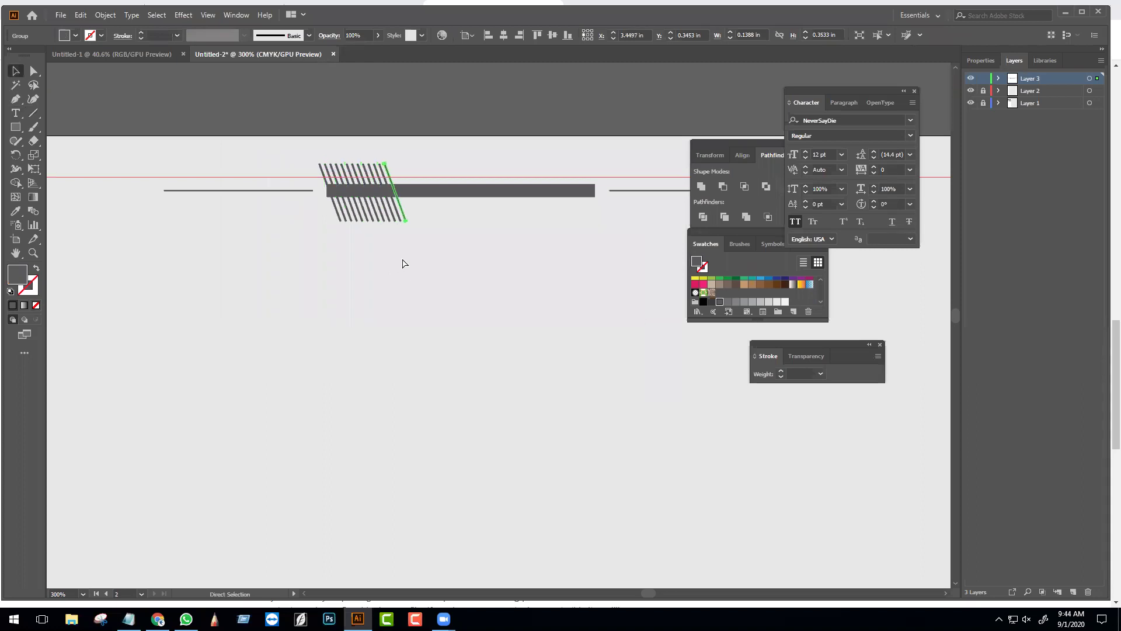
{"action": "key", "text": "ctrl+d"}
{"action": "key", "text": "ctrl+d"}
{"action": "key", "text": "ctrl+d"}
{"action": "key", "text": "ctrl+d"}
{"action": "key", "text": "ctrl+d"}
{"action": "key", "text": "ctrl+d"}
{"action": "key", "text": "ctrl+d"}
{"action": "key", "text": "ctrl+d"}
{"action": "key", "text": "ctrl+d"}
{"action": "key", "text": "ctrl+d"}
{"action": "key", "text": "ctrl+d"}
{"action": "key", "text": "ctrl+d"}
{"action": "key", "text": "ctrl+d"}
{"action": "key", "text": "ctrl+d"}
{"action": "key", "text": "ctrl+d"}
{"action": "key", "text": "ctrl+d"}
{"action": "key", "text": "ctrl+d"}
{"action": "key", "text": "ctrl+d"}
{"action": "key", "text": "ctrl+d"}
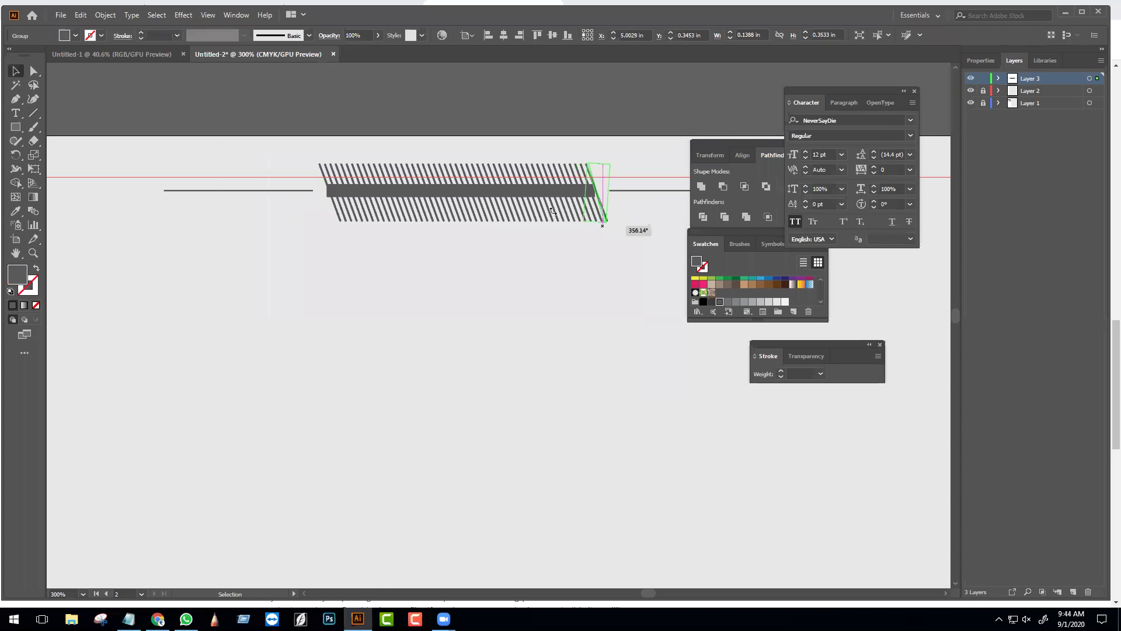
- Try to subtract the diagonal stripes from the whole grouped header bar with Minus Front
{"action": "left_click_drag", "start_coordinate": [581, 185], "coordinate": [538, 184]}
{"action": "scroll", "coordinate": [538, 184], "scroll_direction": "up", "scroll_amount": 4}
{"action": "left_click", "coordinate": [535, 195]}
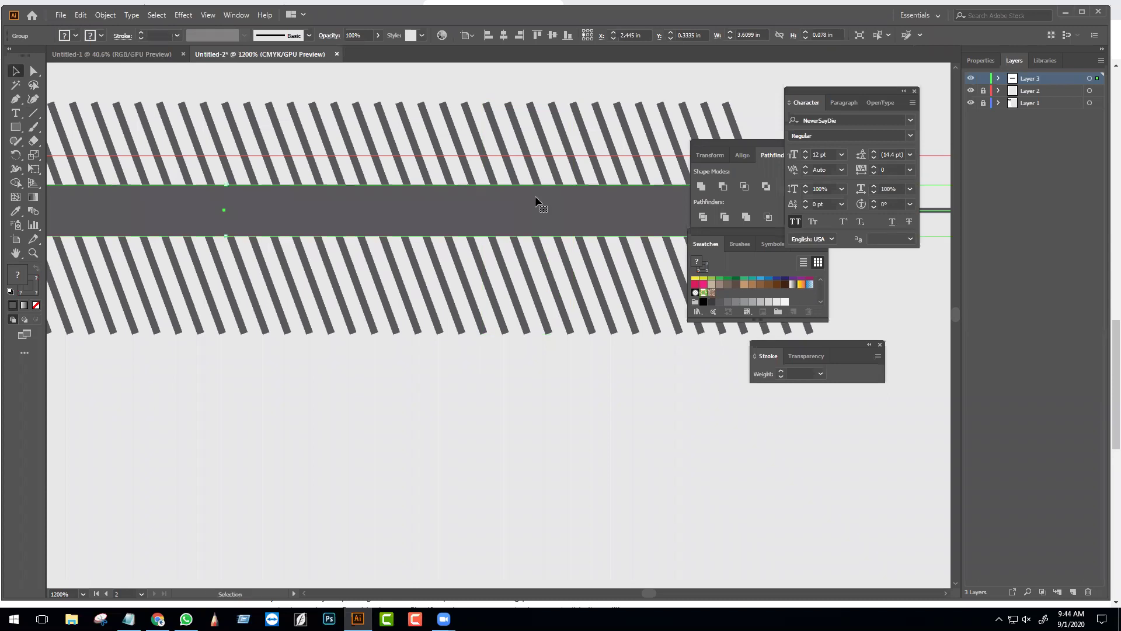
{"action": "scroll", "coordinate": [648, 237], "scroll_direction": "down", "scroll_amount": 2}
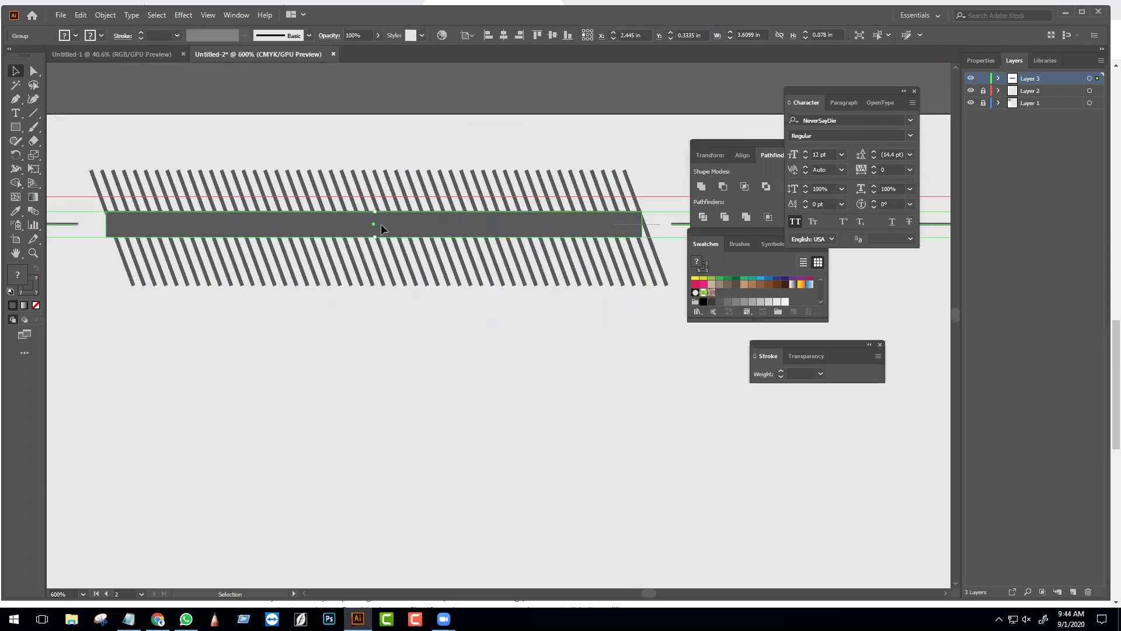
{"action": "key", "text": "ctrl+a"}
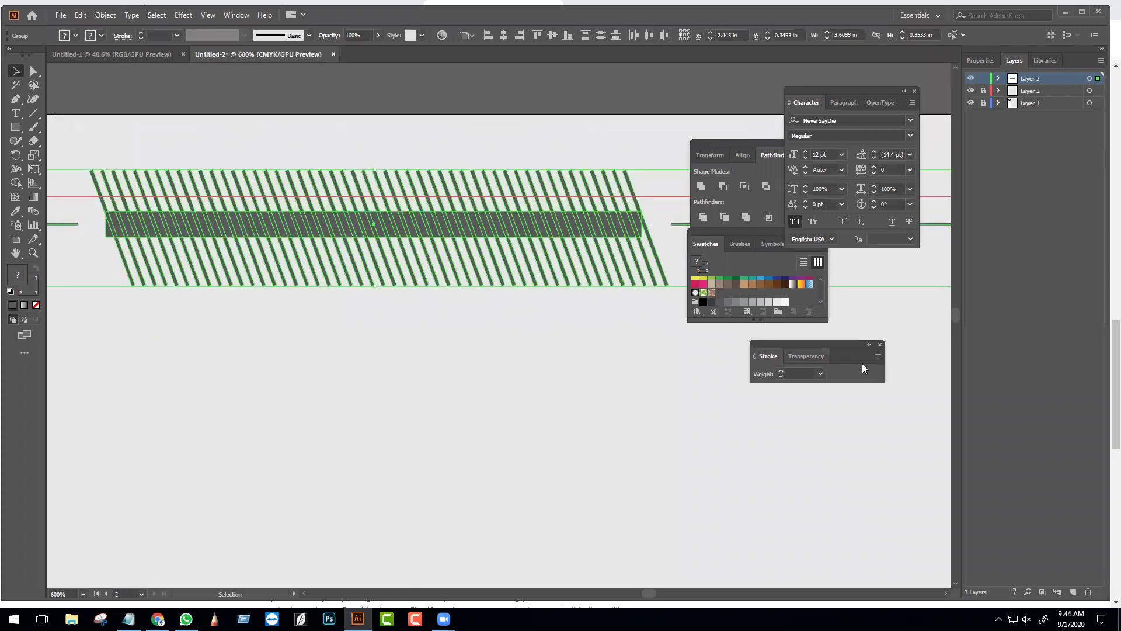
{"action": "left_click", "coordinate": [723, 186]}
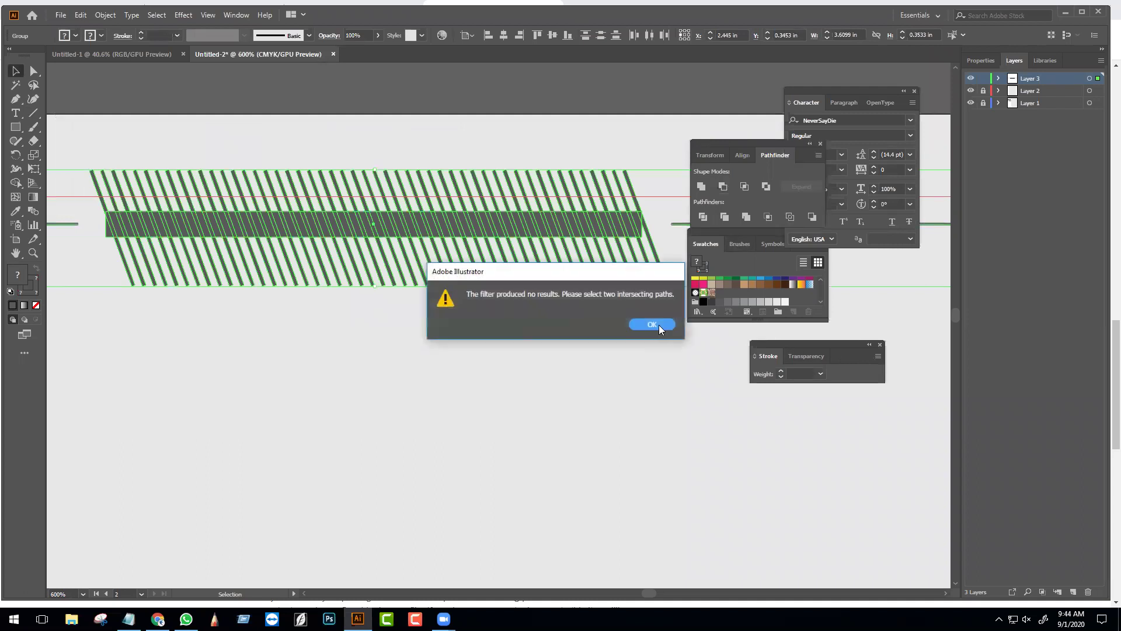
{"action": "left_click", "coordinate": [658, 325]}
{"action": "left_click", "coordinate": [724, 218]}
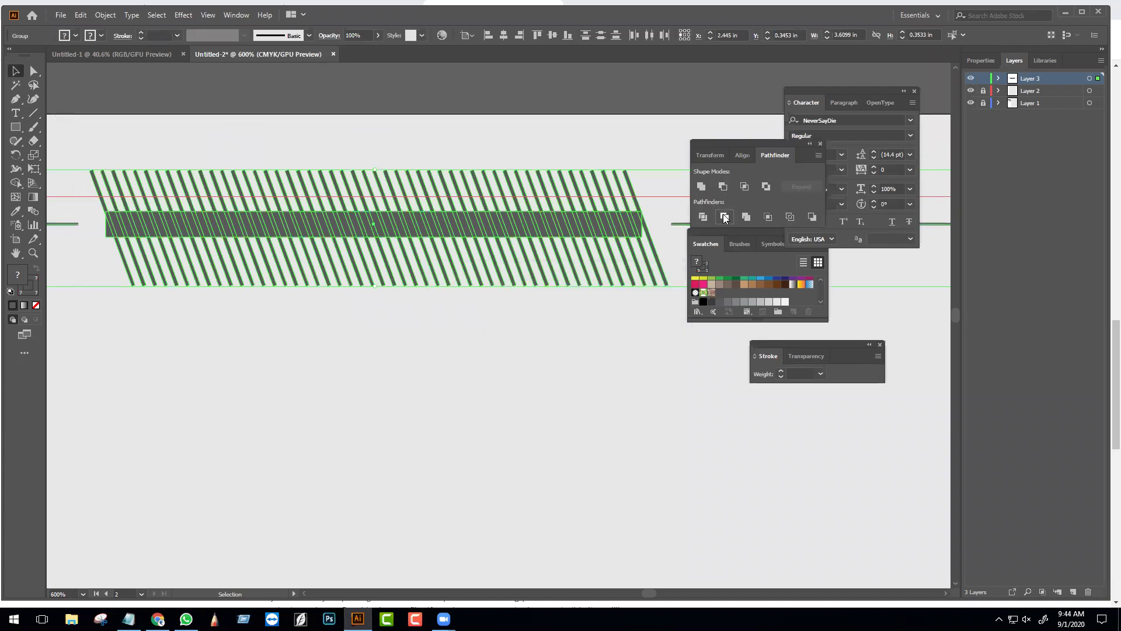
- Try to remove the stripe ends that stick out of the bar, and undo the removal
{"action": "key", "text": "a"}
{"action": "left_click_drag", "start_coordinate": [678, 297], "coordinate": [115, 275]}
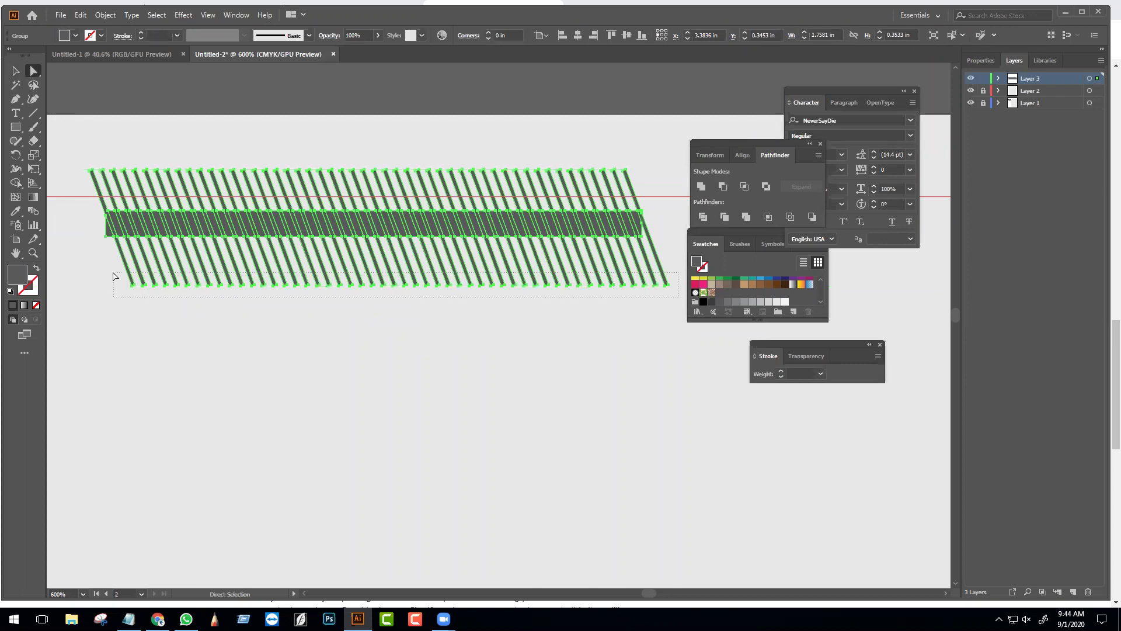
{"action": "key", "text": "Delete"}
{"action": "scroll", "coordinate": [115, 277], "scroll_direction": "down", "scroll_amount": 4}
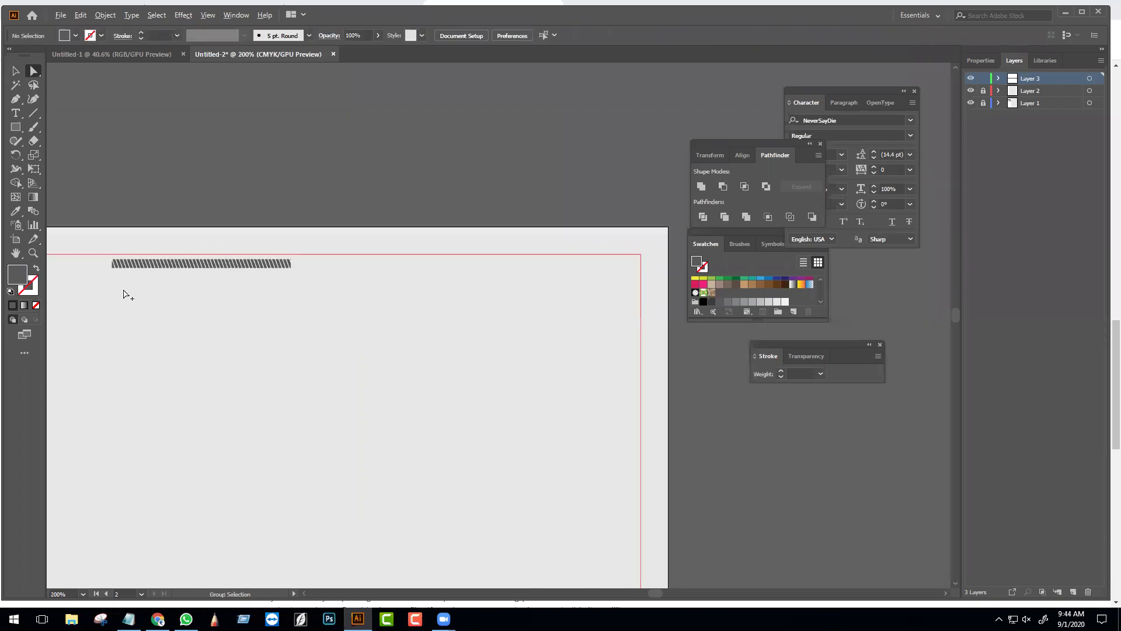
{"action": "scroll", "coordinate": [421, 330], "scroll_direction": "left", "scroll_amount": 3}
{"action": "key", "text": "ctrl+a"}
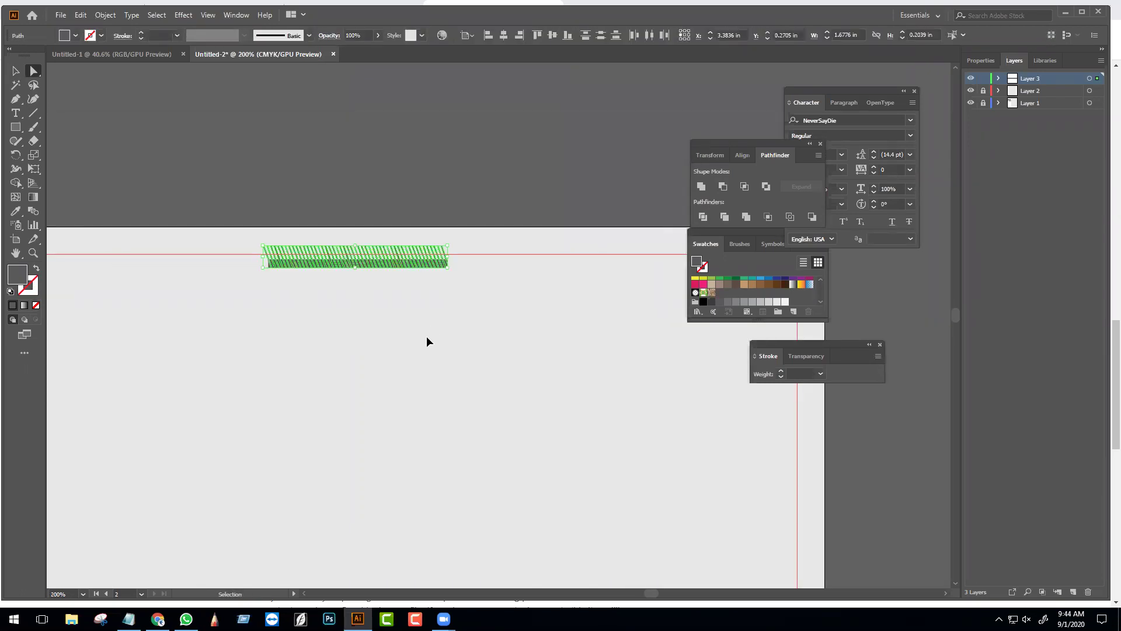
{"action": "left_click", "coordinate": [425, 341]}
- Select only the middle bar with all diagonal stripes and cut the stripes out of it with Minus Front
{"action": "scroll", "coordinate": [511, 275], "scroll_direction": "up", "scroll_amount": 3}
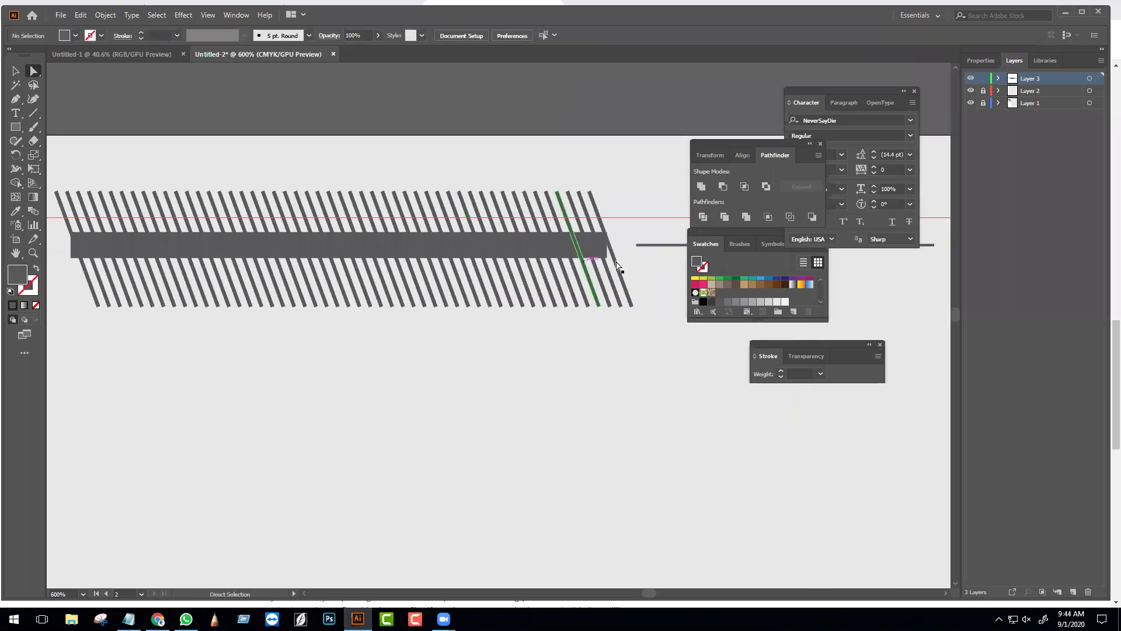
{"action": "left_click_drag", "start_coordinate": [88, 244], "coordinate": [724, 256]}
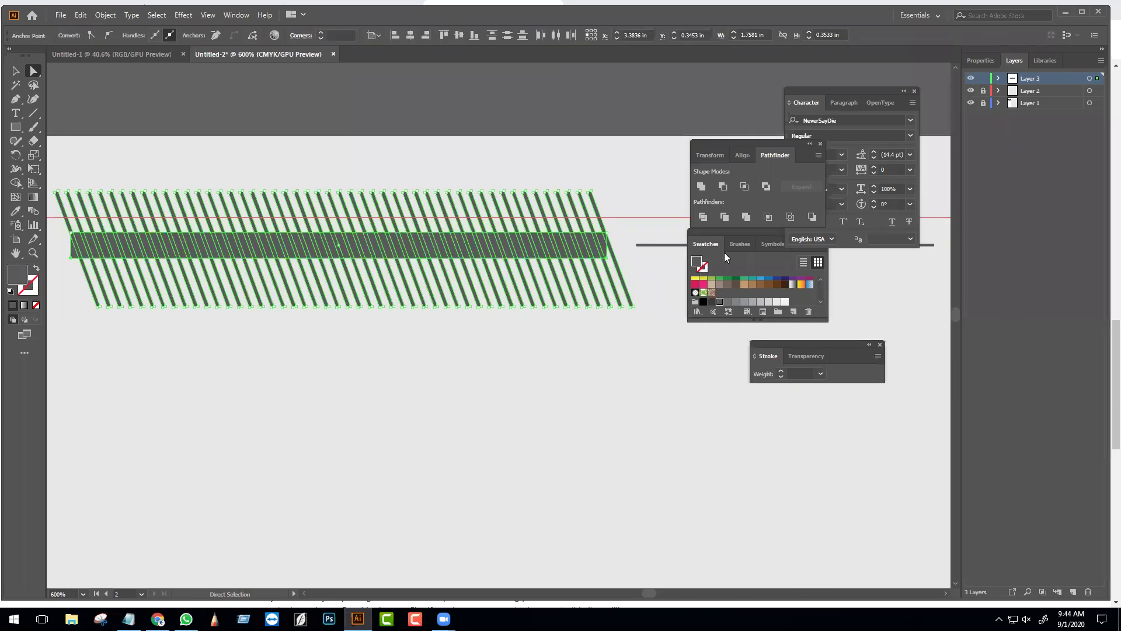
{"action": "left_click", "coordinate": [722, 186]}
{"action": "left_click", "coordinate": [518, 357]}
{"action": "scroll", "coordinate": [571, 378], "scroll_direction": "down", "scroll_amount": 4}
{"action": "key", "text": "v"}
{"action": "left_click_drag", "start_coordinate": [591, 416], "coordinate": [543, 299]}
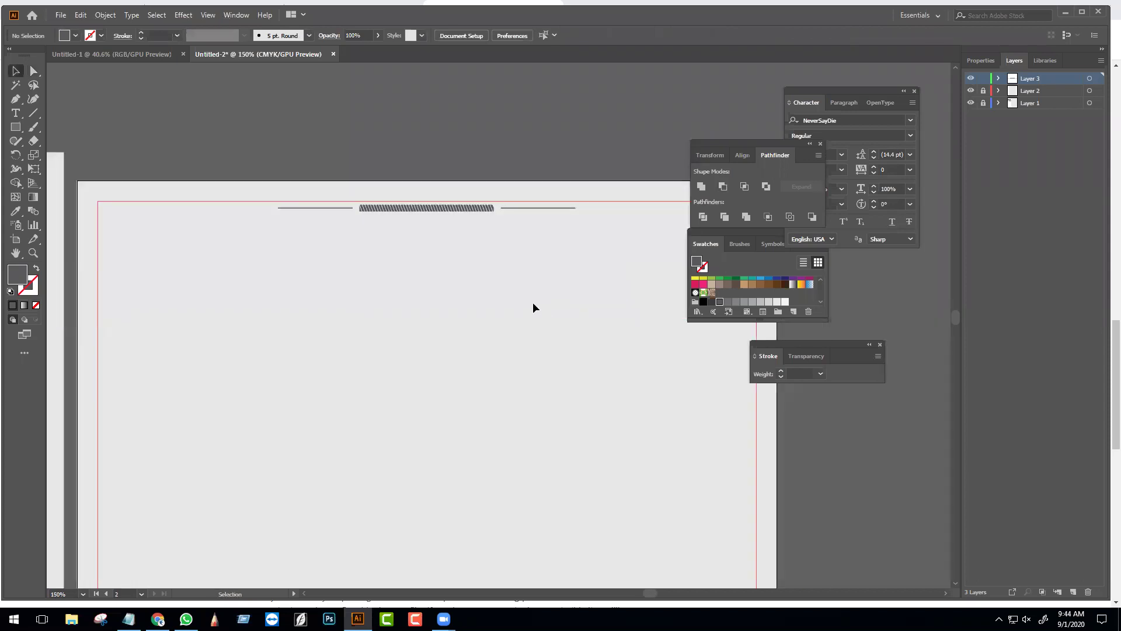
- Draw a dark grey circle about 0.56 in in diameter on the second artboard, below the header bar
{"action": "left_click", "coordinate": [16, 127]}
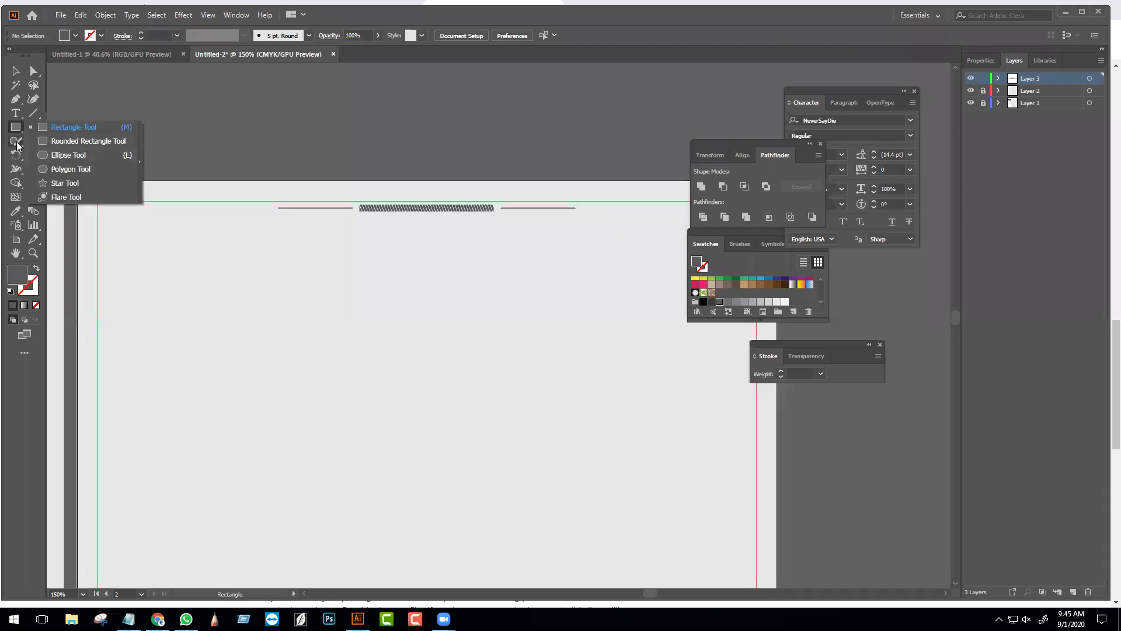
{"action": "left_click", "coordinate": [17, 127]}
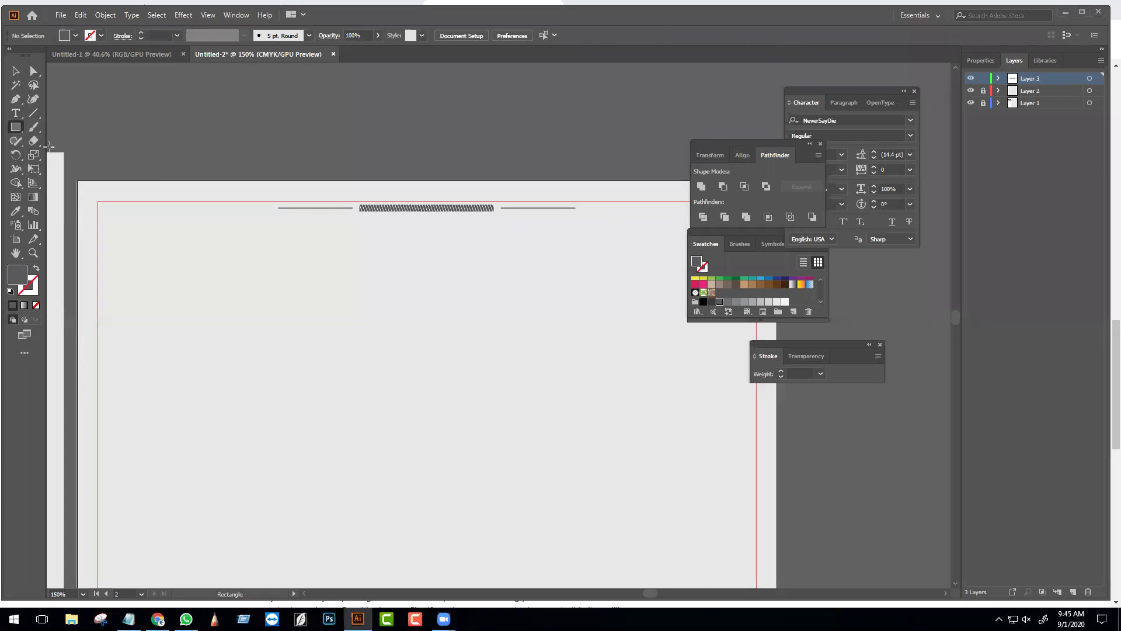
{"action": "left_click_drag", "start_coordinate": [18, 132], "coordinate": [54, 156]}
{"action": "scroll", "coordinate": [327, 292], "scroll_direction": "up", "scroll_amount": 2}
{"action": "mouse_move", "coordinate": [274, 294]}
{"action": "left_mouse_down"}
{"action": "mouse_move", "coordinate": [335, 381]}
{"action": "mouse_move", "coordinate": [367, 390]}
{"action": "left_mouse_up"}
{"action": "scroll", "coordinate": [345, 381], "scroll_direction": "up", "scroll_amount": 2}
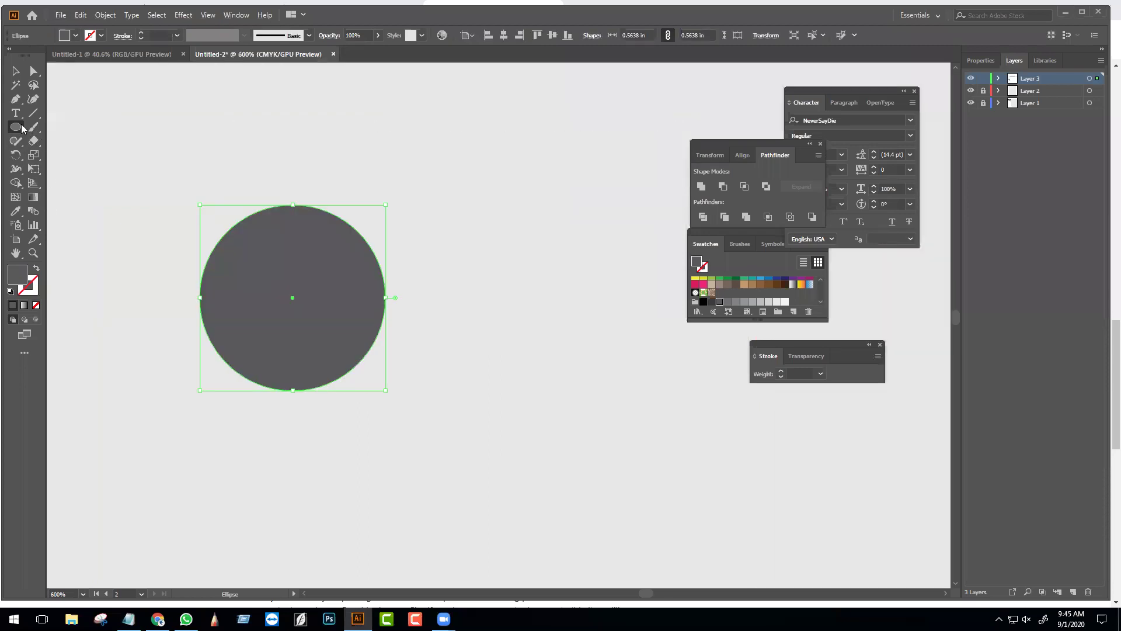
- Draw a rectangle over the circle's left part and subtract it with Minus Front to leave a half circle
{"action": "left_click_drag", "start_coordinate": [13, 129], "coordinate": [58, 126]}
{"action": "left_click_drag", "start_coordinate": [122, 174], "coordinate": [282, 438]}
{"action": "key", "text": "v"}
{"action": "left_click", "coordinate": [345, 322], "text": "shift"}
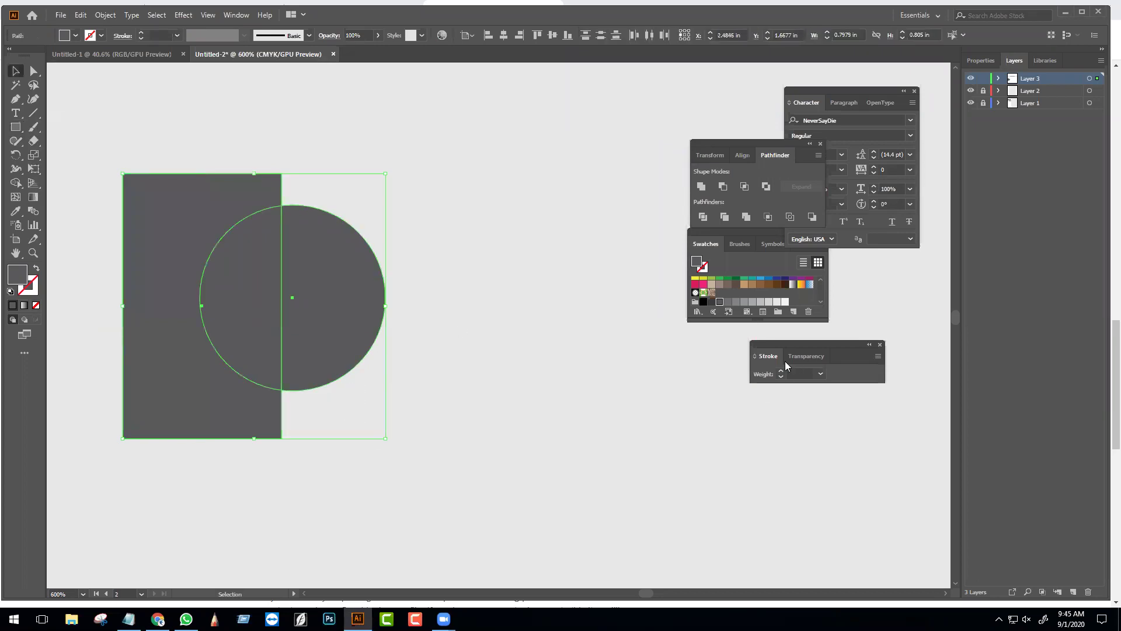
{"action": "left_click", "coordinate": [723, 187]}
- Round the half circle's two left corners with a radius of about 0.03 in
{"action": "key", "text": "a"}
{"action": "left_click_drag", "start_coordinate": [238, 193], "coordinate": [298, 443]}
{"action": "left_click_drag", "start_coordinate": [290, 381], "coordinate": [327, 378]}
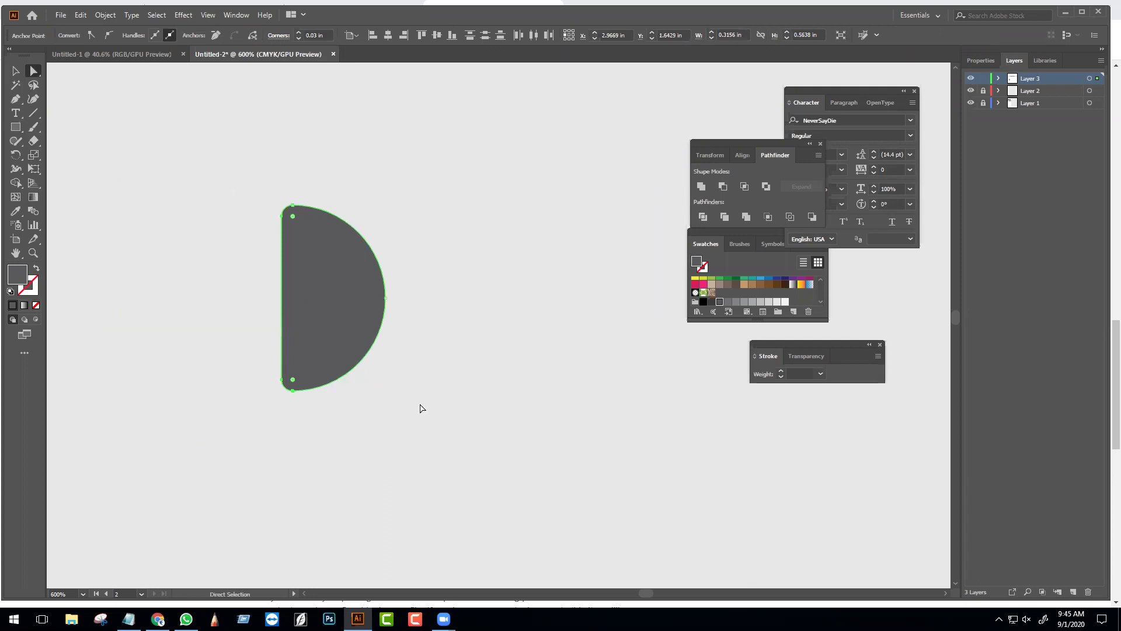
{"action": "left_click", "coordinate": [370, 396]}
{"action": "left_click_drag", "start_coordinate": [17, 129], "coordinate": [56, 157]}
{"action": "left_click_drag", "start_coordinate": [281, 193], "coordinate": [470, 351]}
{"action": "key", "text": "ctrl+z"}
{"action": "key", "text": "ctrl+v"}
{"action": "left_click", "coordinate": [338, 307]}
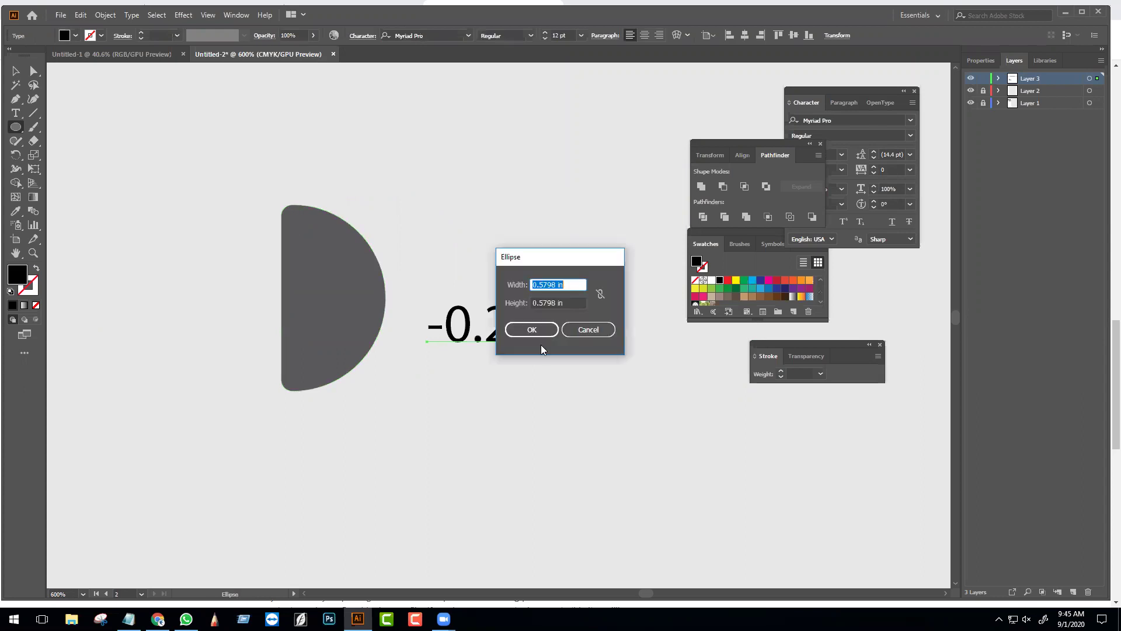
{"action": "left_click", "coordinate": [581, 329]}
- Create a smaller inner copy of the half circle with Offset Path, using a negative offset and preview
{"action": "key", "text": "v"}
{"action": "left_click", "coordinate": [331, 275]}
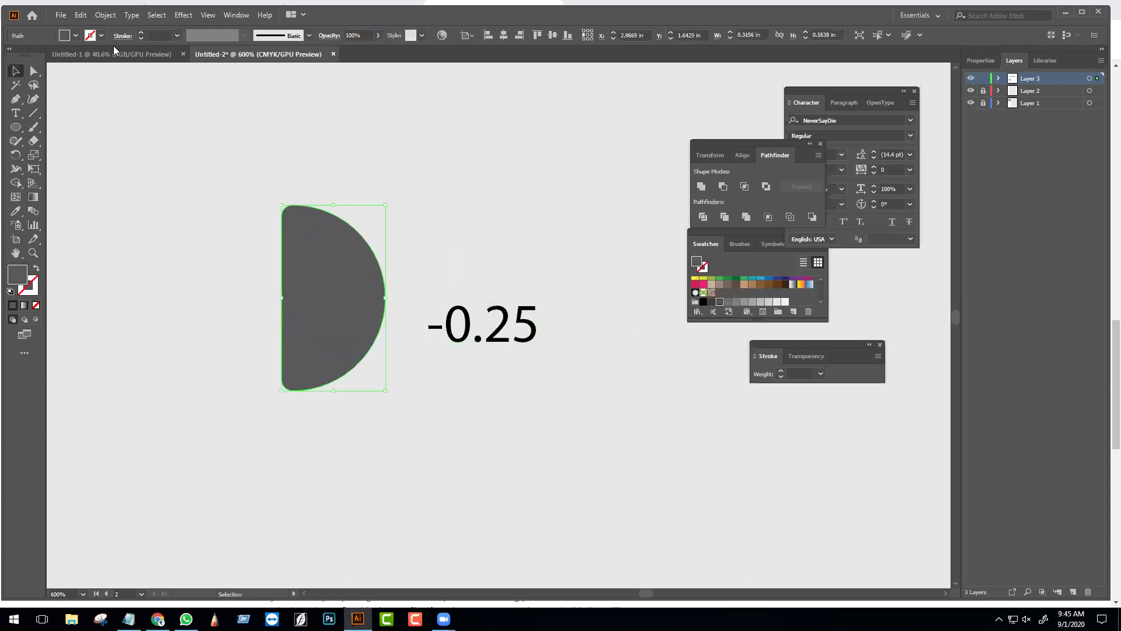
{"action": "left_click", "coordinate": [107, 17]}
{"action": "mouse_move", "coordinate": [169, 293]}
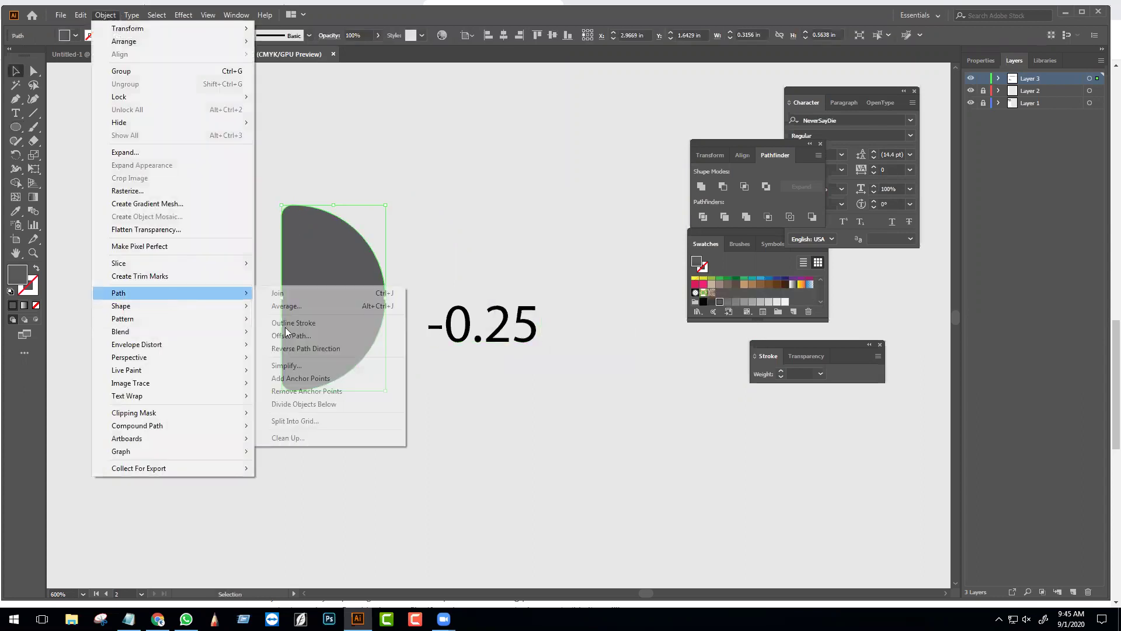
{"action": "left_click", "coordinate": [298, 336]}
{"action": "left_click", "coordinate": [591, 311]}
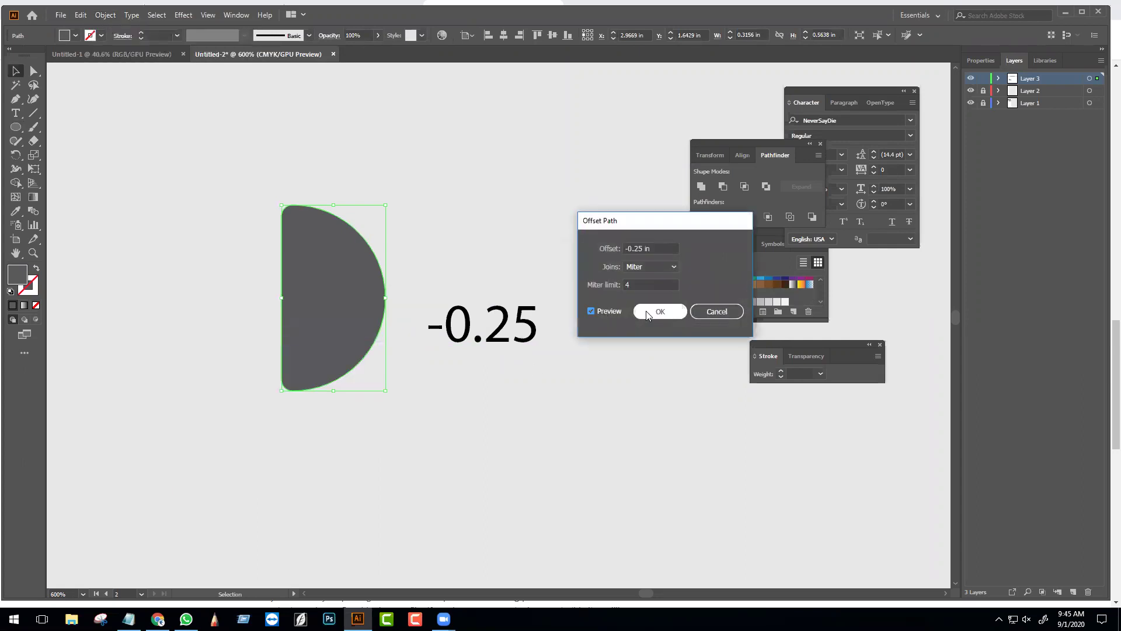
{"action": "scroll", "coordinate": [653, 250], "scroll_direction": "up", "scroll_amount": 6}
{"action": "scroll", "coordinate": [654, 245], "scroll_direction": "down", "scroll_amount": 6}
{"action": "scroll", "coordinate": [654, 246], "scroll_direction": "up", "scroll_amount": 2}
{"action": "left_click", "coordinate": [661, 313]}
{"action": "left_click", "coordinate": [721, 298]}
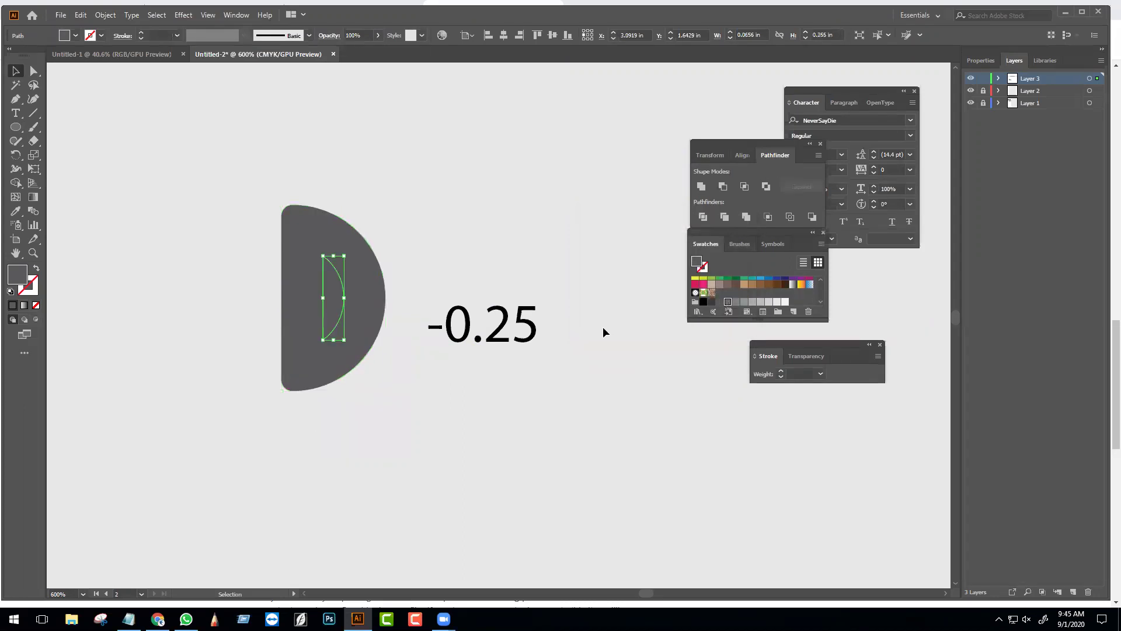
- Delete the -0.25 text and the small offset shape inside the half circle
{"action": "left_click", "coordinate": [474, 330]}
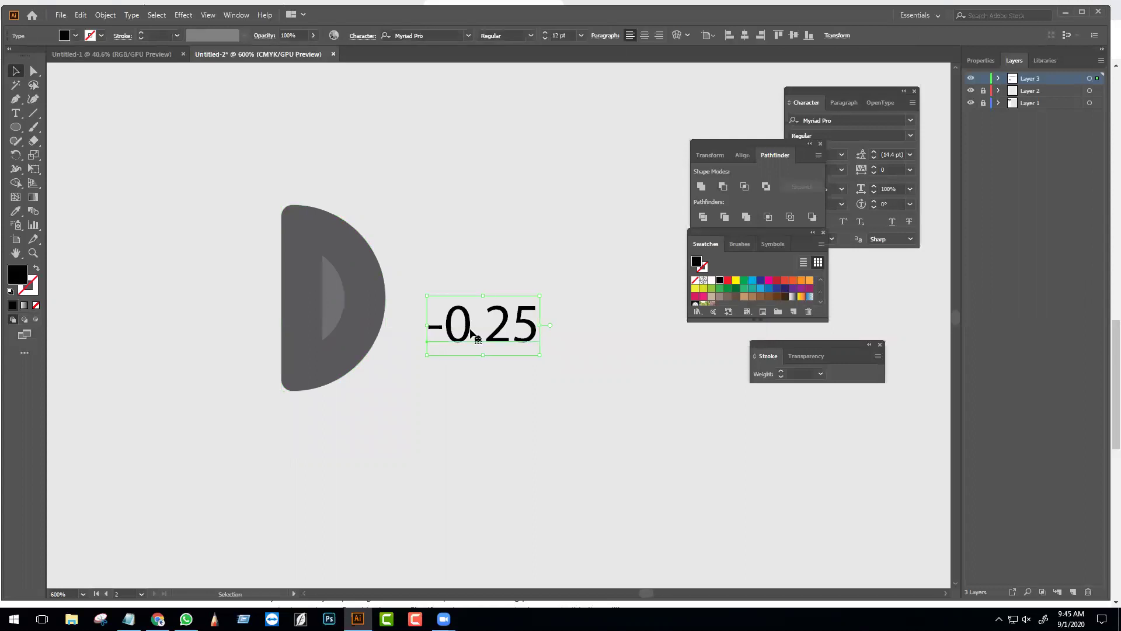
{"action": "key", "text": "Delete"}
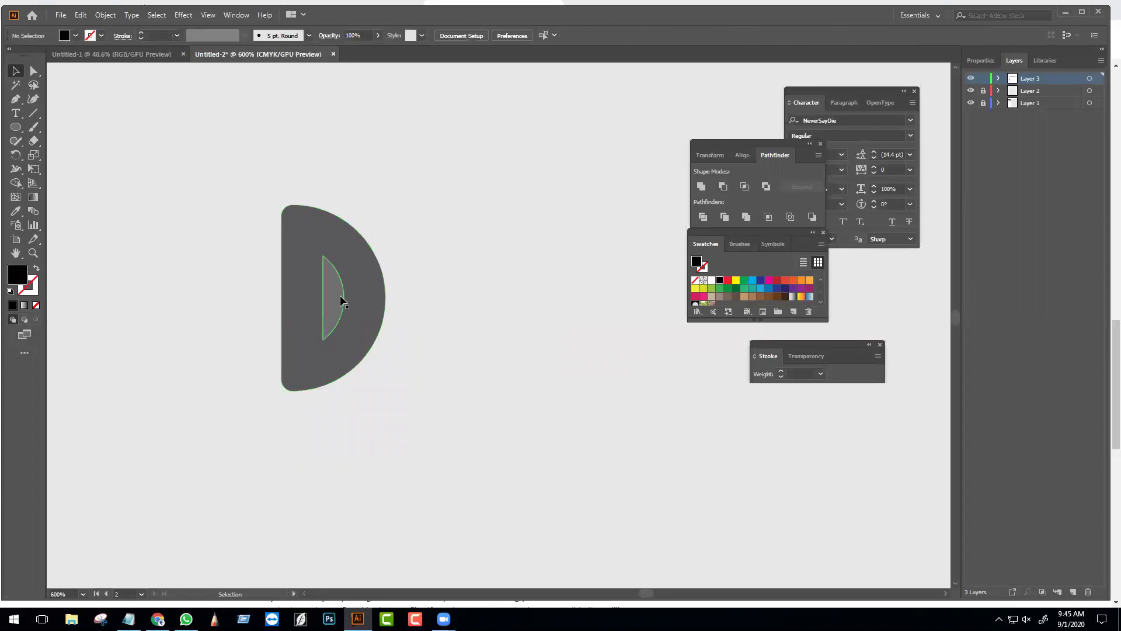
{"action": "left_click", "coordinate": [341, 299]}
{"action": "key", "text": "Delete"}
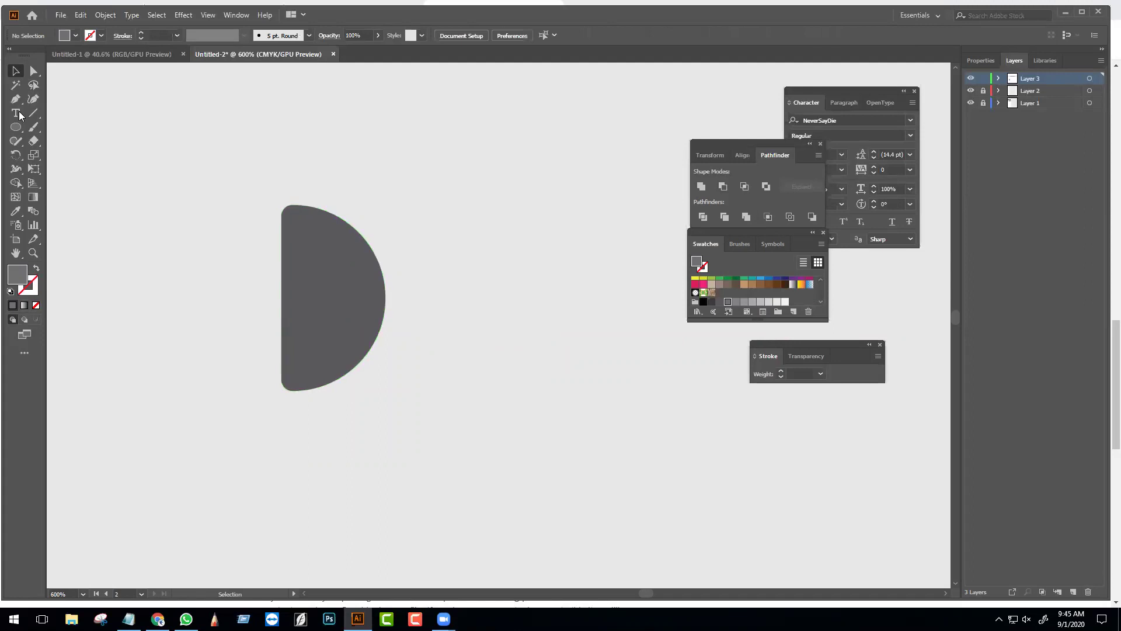
- Draw a circle over the half circle's upper part and copy it slightly up and to the left
{"action": "left_click", "coordinate": [15, 126]}
{"action": "mouse_move", "coordinate": [317, 218]}
{"action": "left_mouse_down"}
{"action": "mouse_move", "coordinate": [335, 219]}
{"action": "mouse_move", "coordinate": [445, 358]}
{"action": "mouse_move", "coordinate": [419, 347]}
{"action": "mouse_move", "coordinate": [403, 318]}
{"action": "mouse_move", "coordinate": [405, 340]}
{"action": "mouse_move", "coordinate": [370, 335]}
{"action": "left_mouse_up"}
{"action": "key", "text": "v"}
{"action": "key", "text": "ctrl+equal"}
{"action": "left_click_drag", "start_coordinate": [363, 293], "coordinate": [353, 285]}
- Subtract one circle from the other with Minus Front to form a crescent, and move it slightly down
{"action": "key", "text": "a"}
{"action": "left_click", "coordinate": [403, 318]}
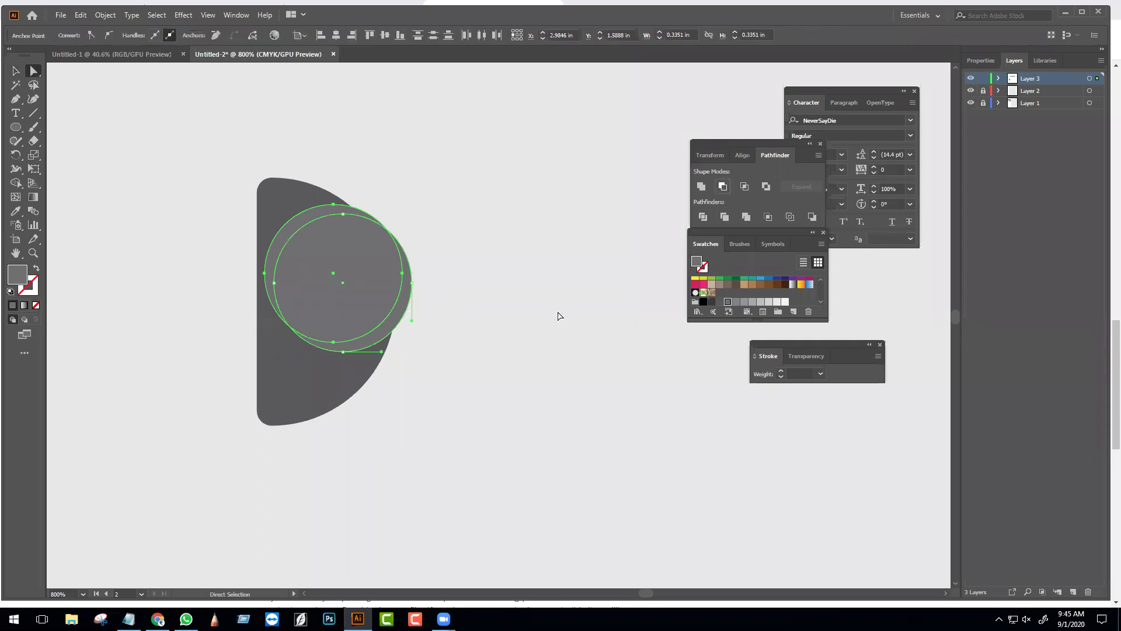
{"action": "key", "text": "v"}
{"action": "left_click", "coordinate": [428, 332]}
{"action": "left_click_drag", "start_coordinate": [401, 301], "coordinate": [401, 318]}
{"action": "left_click", "coordinate": [473, 332]}
{"action": "key", "text": "ctrl+minus"}
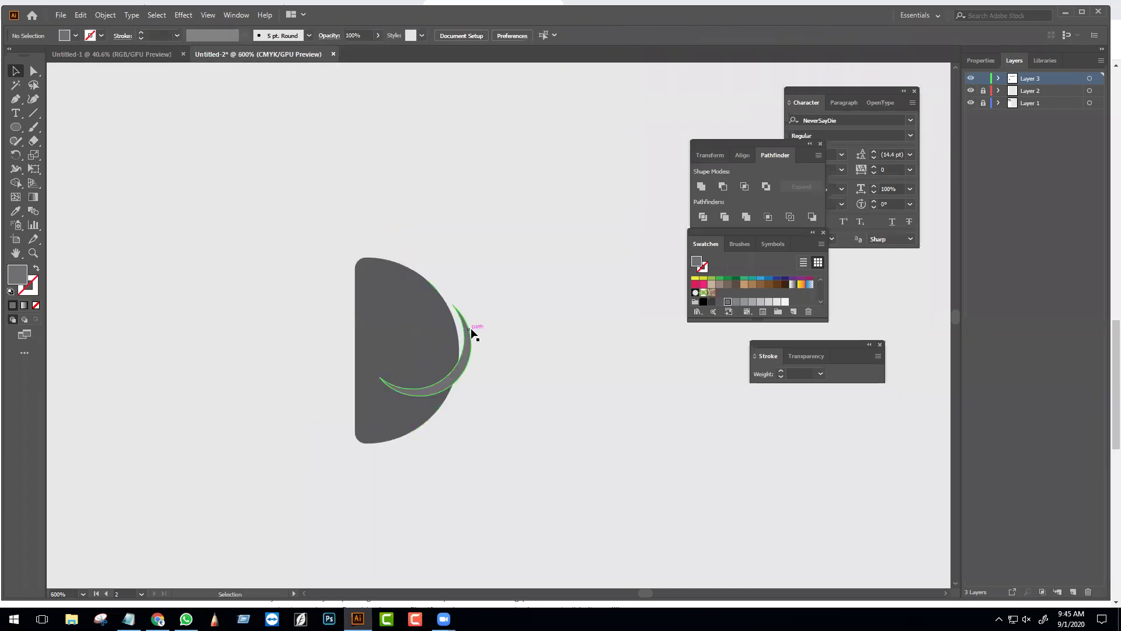
- Delete the crescent beside the half circle
{"action": "left_click", "coordinate": [470, 328]}
{"action": "key", "text": "Delete"}
{"action": "key", "text": "ctrl+minus"}
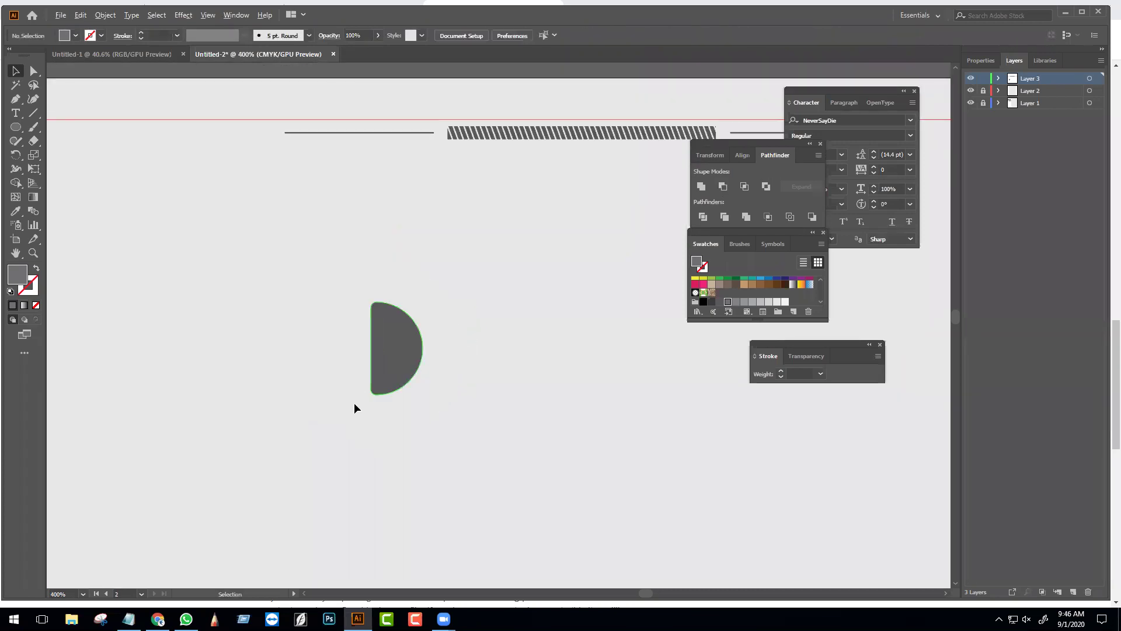
- Enlarge the half circle to about 1.47 × 2.63 in and move it down below the header bar
{"action": "scroll", "coordinate": [353, 401], "scroll_direction": "down", "scroll_amount": 2}
{"action": "left_click", "coordinate": [368, 390]}
{"action": "left_click_drag", "start_coordinate": [390, 400], "coordinate": [495, 484]}
{"action": "key", "text": "space"}
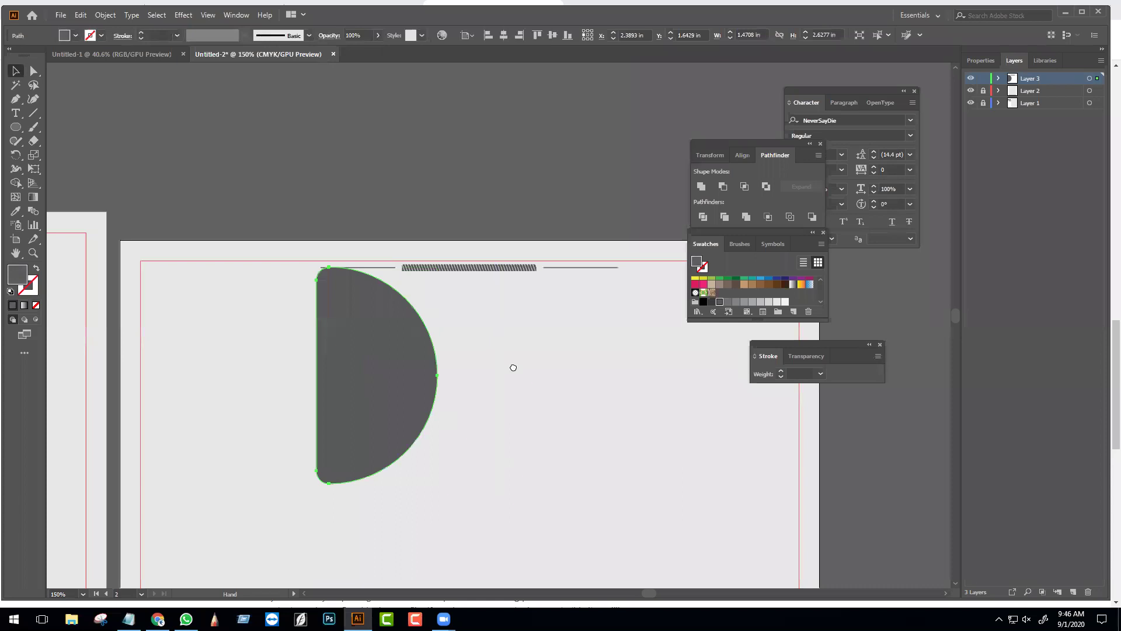
{"action": "left_click_drag", "start_coordinate": [514, 367], "coordinate": [524, 258]}
{"action": "left_click_drag", "start_coordinate": [371, 311], "coordinate": [361, 403]}
{"action": "scroll", "coordinate": [362, 403], "scroll_direction": "up", "scroll_amount": 2}
{"action": "key", "text": "space"}
{"action": "left_click_drag", "start_coordinate": [520, 403], "coordinate": [493, 374]}
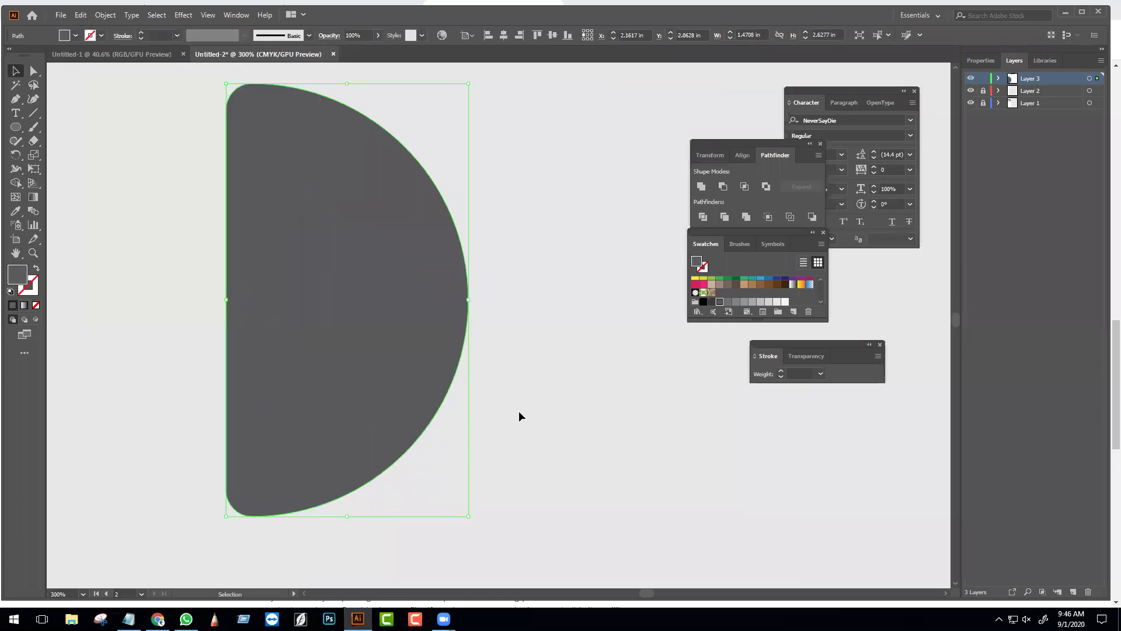
- Draw a circle about 1.53 in wide overlapping the curved side of the half circle
{"action": "left_click", "coordinate": [15, 128]}
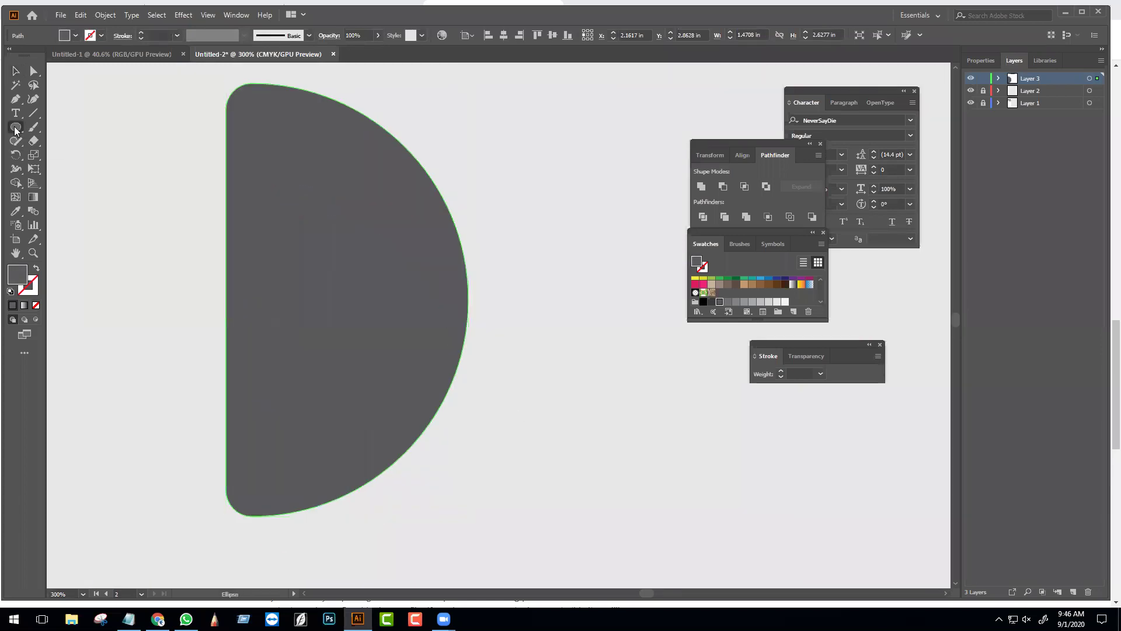
{"action": "left_click_drag", "start_coordinate": [283, 173], "coordinate": [501, 411]}
{"action": "key", "text": "v"}
{"action": "left_click_drag", "start_coordinate": [453, 318], "coordinate": [448, 311]}
{"action": "key", "text": "a"}
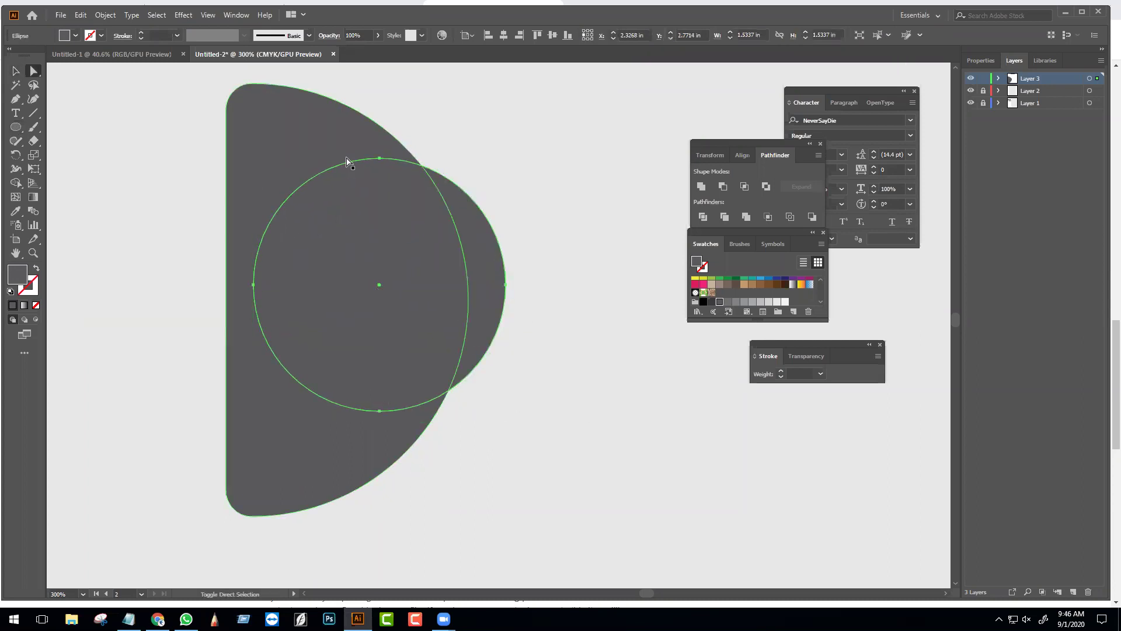
- Add a smaller concentric copy of the circle, about 1.06 in wide, inside it
{"action": "key", "text": "ctrl"}
{"action": "key", "text": "ctrl"}
{"action": "left_click_drag", "start_coordinate": [504, 158], "coordinate": [475, 206]}
{"action": "left_click", "coordinate": [377, 287], "text": "shift"}
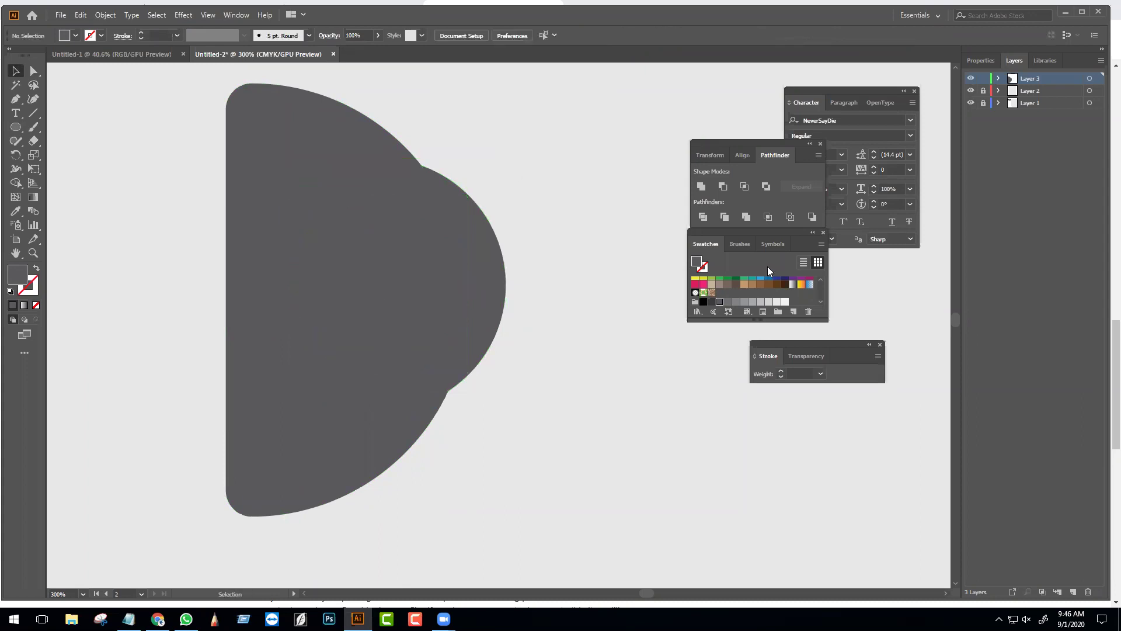
- Fill the large circle with very light gray, shift the small circle to its left edge and fill that one medium gray
{"action": "left_click", "coordinate": [481, 214]}
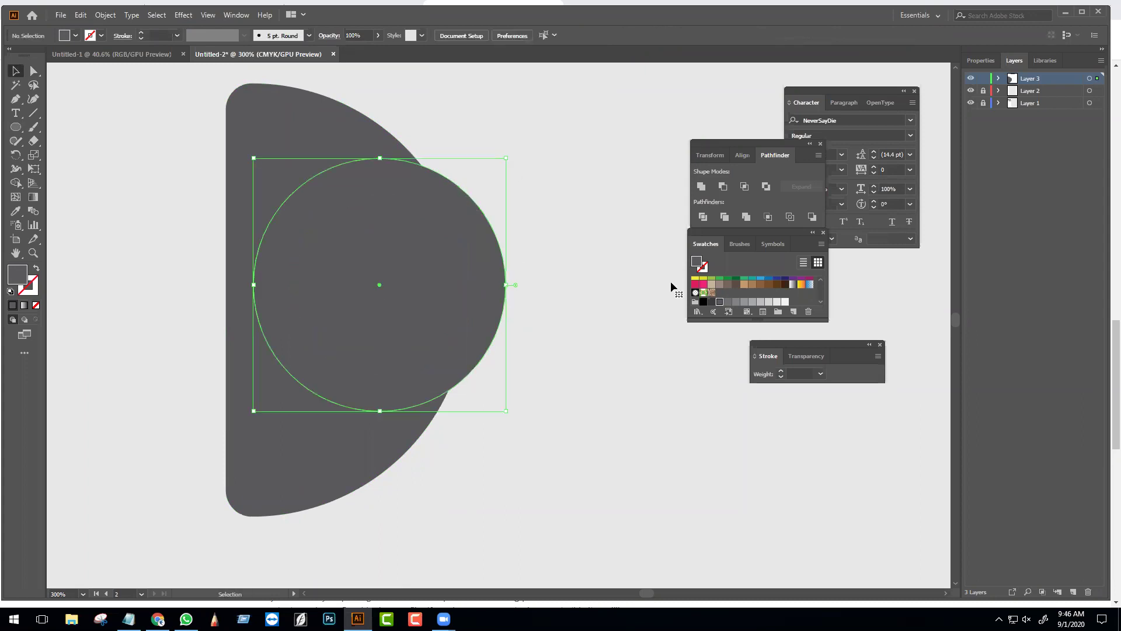
{"action": "left_click", "coordinate": [776, 301]}
{"action": "left_click_drag", "start_coordinate": [447, 283], "coordinate": [409, 283]}
{"action": "left_click", "coordinate": [776, 302]}
{"action": "left_click", "coordinate": [760, 301]}
- Subtract the small circle from the large one, and subtract the resulting crescent from the half circle with Minus Front
{"action": "key", "text": "a"}
{"action": "left_click", "coordinate": [470, 310], "text": "shift"}
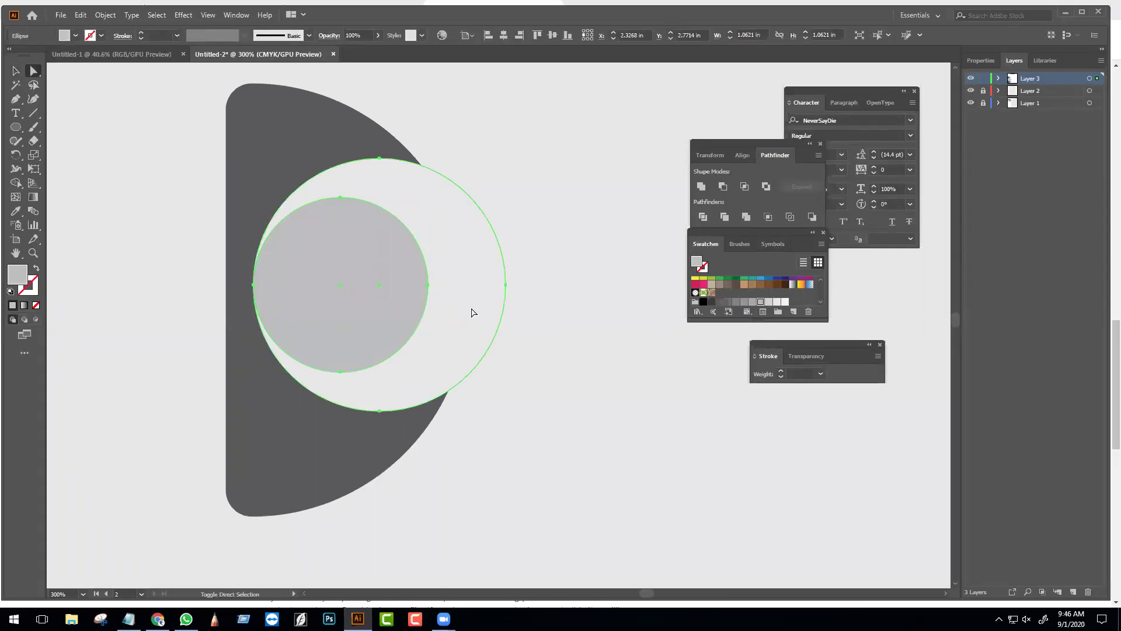
{"action": "left_click", "coordinate": [728, 188]}
{"action": "left_click", "coordinate": [391, 451], "text": "shift"}
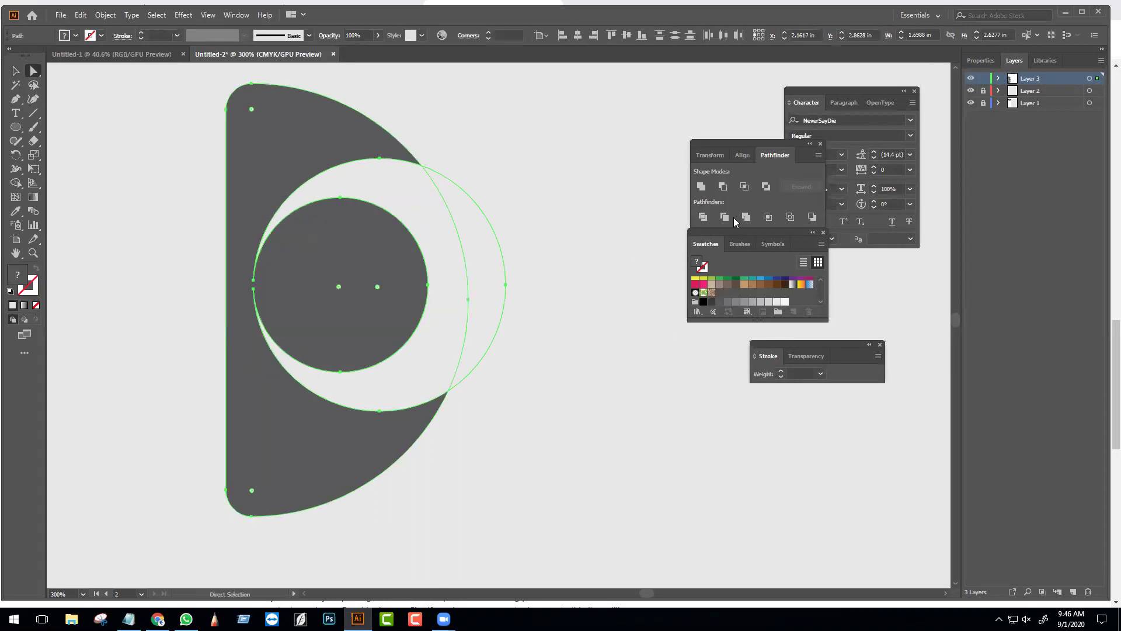
{"action": "left_click", "coordinate": [723, 187]}
{"action": "left_click", "coordinate": [559, 369]}
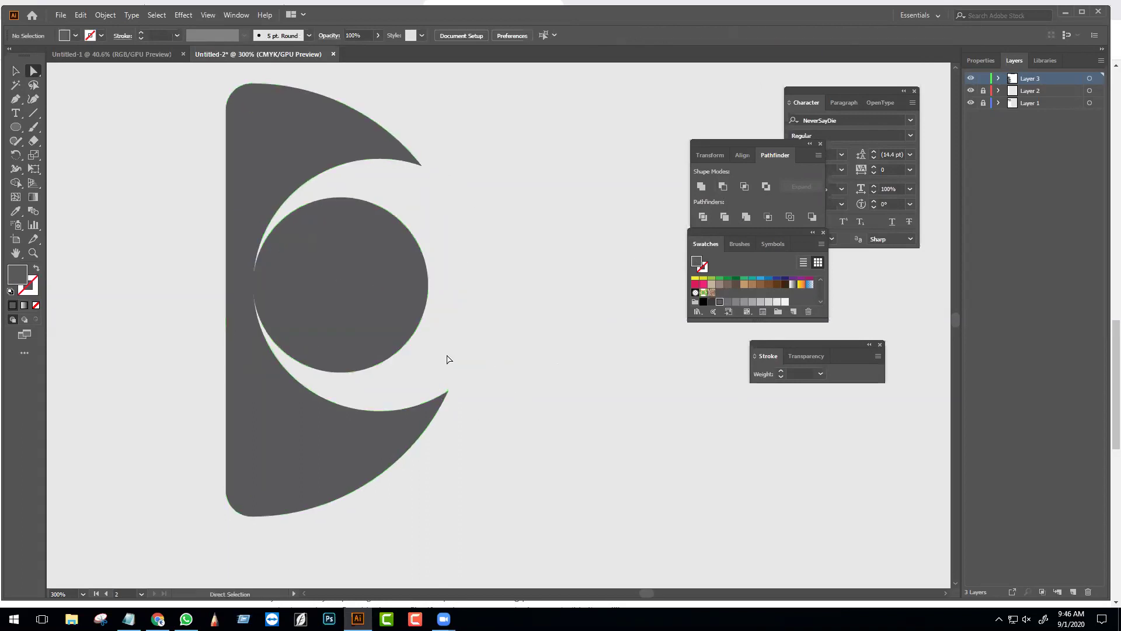
- Undo the subtraction of the crescent from the half circle
{"action": "scroll", "coordinate": [596, 432], "scroll_direction": "down", "scroll_amount": 1}
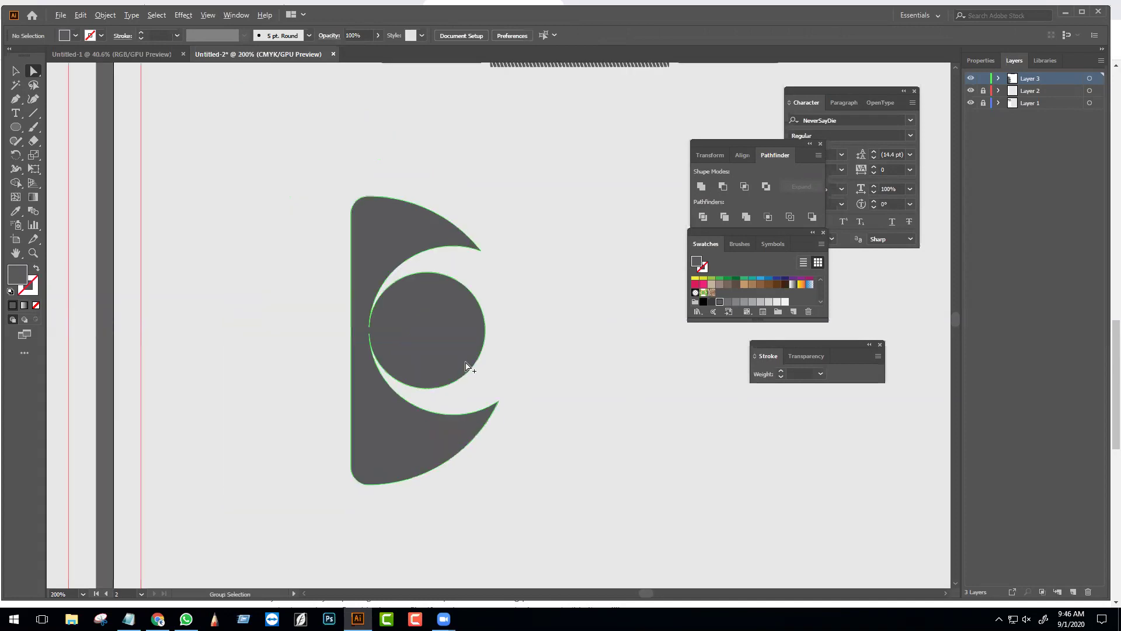
{"action": "scroll", "coordinate": [468, 366], "scroll_direction": "up", "scroll_amount": 2}
{"action": "key", "text": "ctrl+z"}
- Try moving the crescent left to the half circle's straight edge, shrinking it slightly and subtracting it with Minus Front
{"action": "left_click", "coordinate": [652, 397]}
{"action": "left_click_drag", "start_coordinate": [562, 313], "coordinate": [519, 319]}
{"action": "key", "text": "ctrl"}
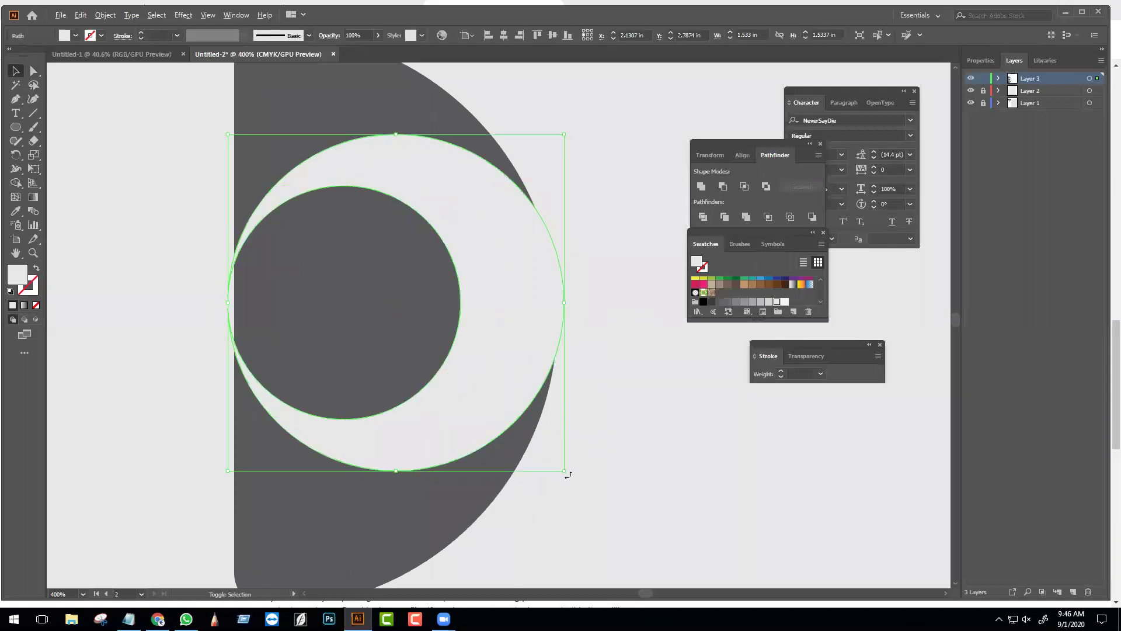
{"action": "left_click_drag", "start_coordinate": [566, 474], "coordinate": [561, 467]}
{"action": "left_click", "coordinate": [507, 481], "text": "shift"}
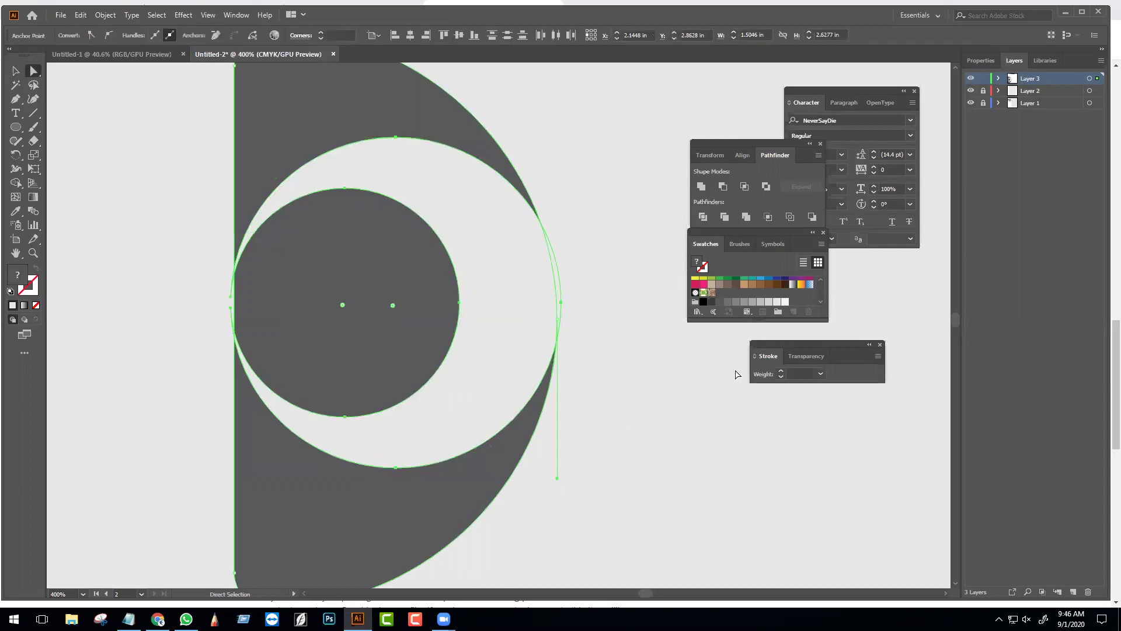
{"action": "left_click", "coordinate": [723, 186]}
{"action": "left_click", "coordinate": [613, 342]}
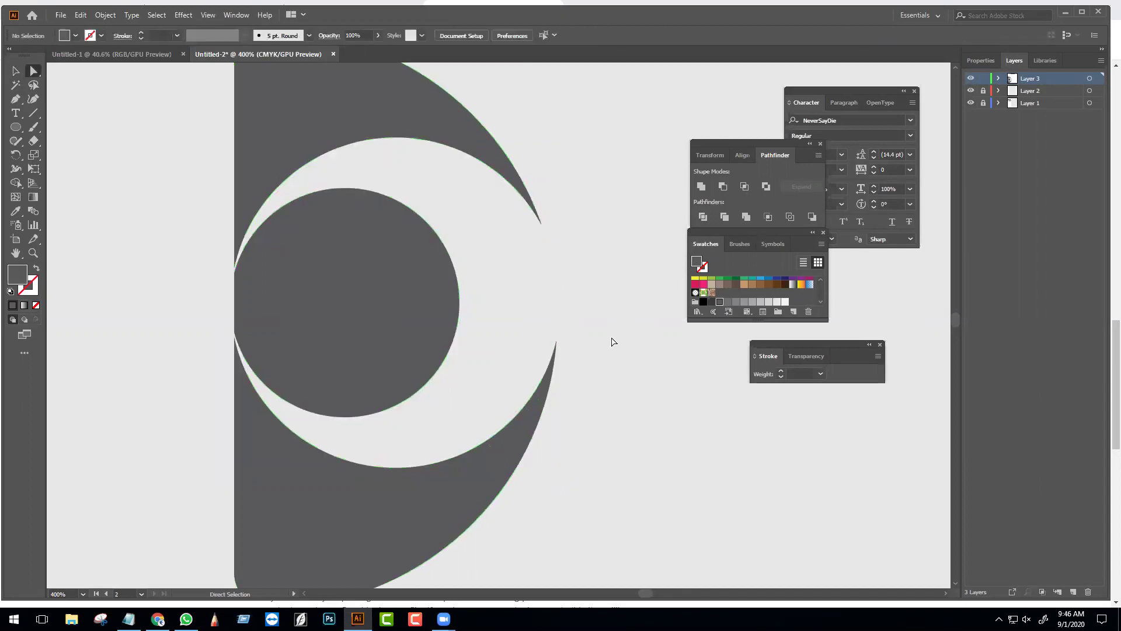
- Undo the crescent's cutout, resizing and move, and restore the two separate circles
{"action": "scroll", "coordinate": [485, 397], "scroll_direction": "down", "scroll_amount": 3}
{"action": "key", "text": "v"}
{"action": "scroll", "coordinate": [489, 373], "scroll_direction": "up", "scroll_amount": 2}
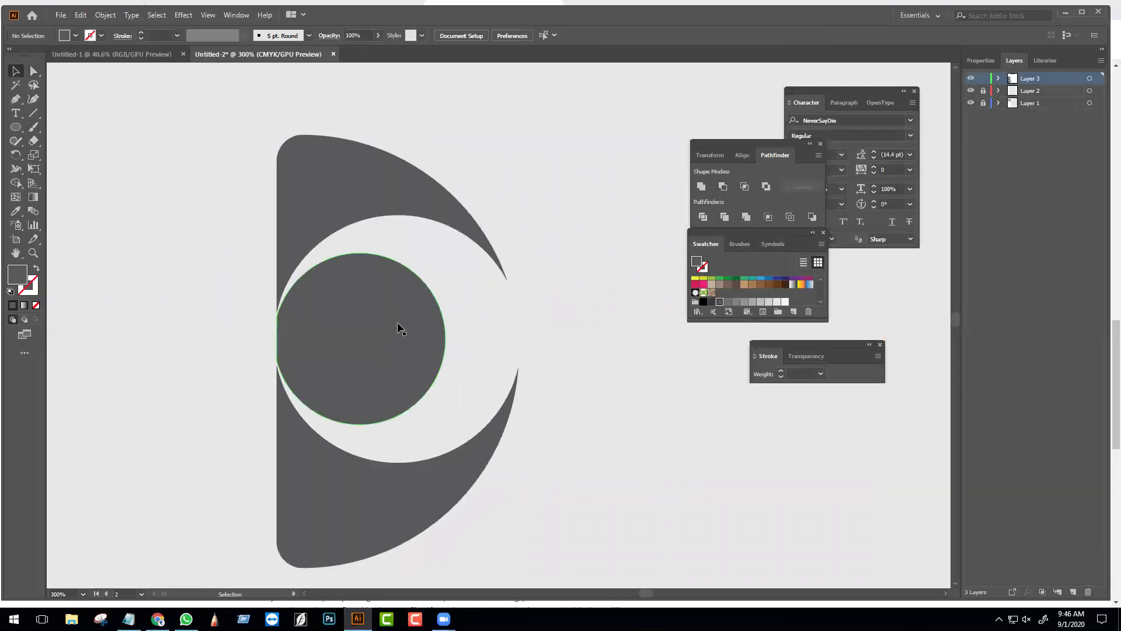
{"action": "left_click", "coordinate": [436, 341]}
{"action": "key", "text": "a"}
{"action": "key", "text": "ctrl+z"}
{"action": "key", "text": "ctrl+z"}
{"action": "key", "text": "ctrl+z"}
{"action": "key", "text": "ctrl+z"}
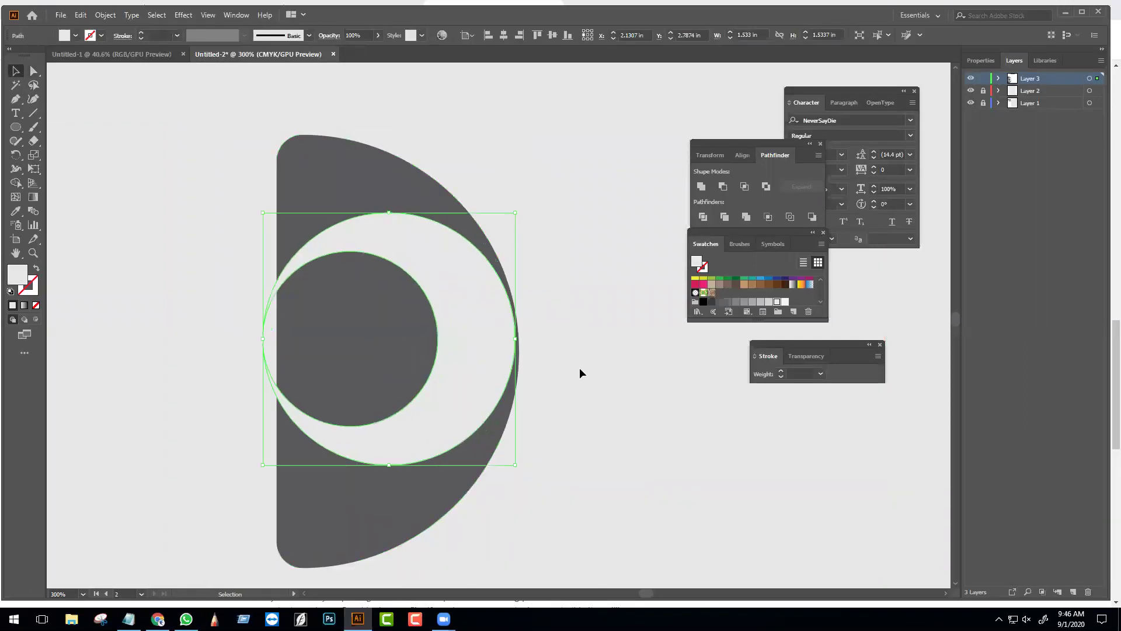
{"action": "key", "text": "a"}
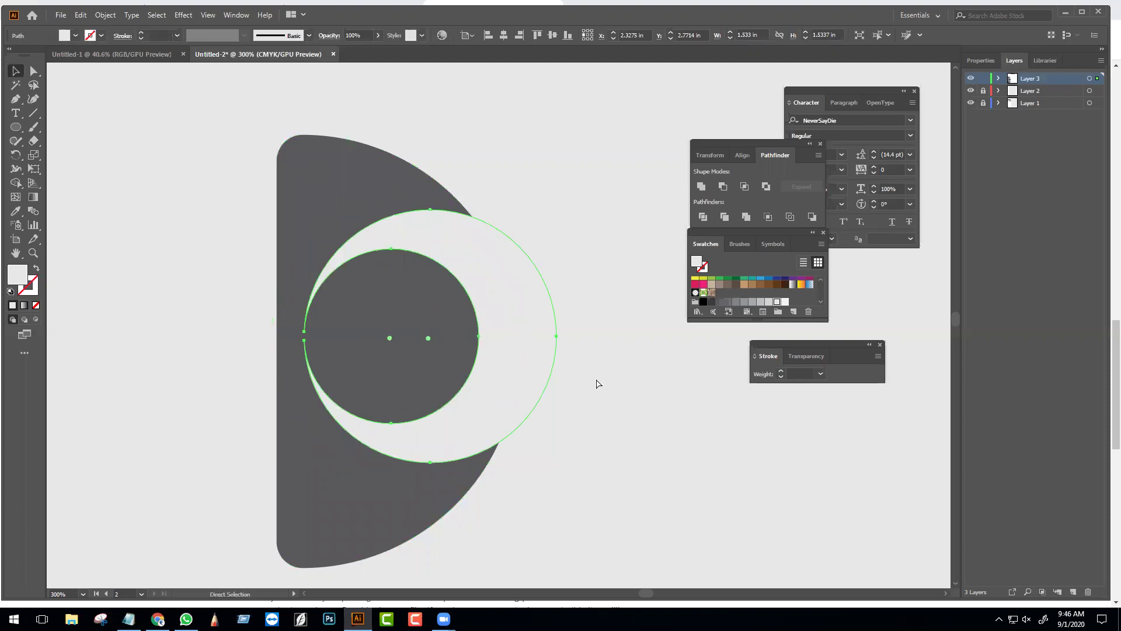
{"action": "key", "text": "ctrl+z"}
{"action": "key", "text": "ctrl+shift+a"}
- Move the small circle toward the large circle's upper right edge and enlarge it to about 1.25 in
{"action": "key", "text": "a"}
{"action": "left_click_drag", "start_coordinate": [436, 355], "coordinate": [493, 358]}
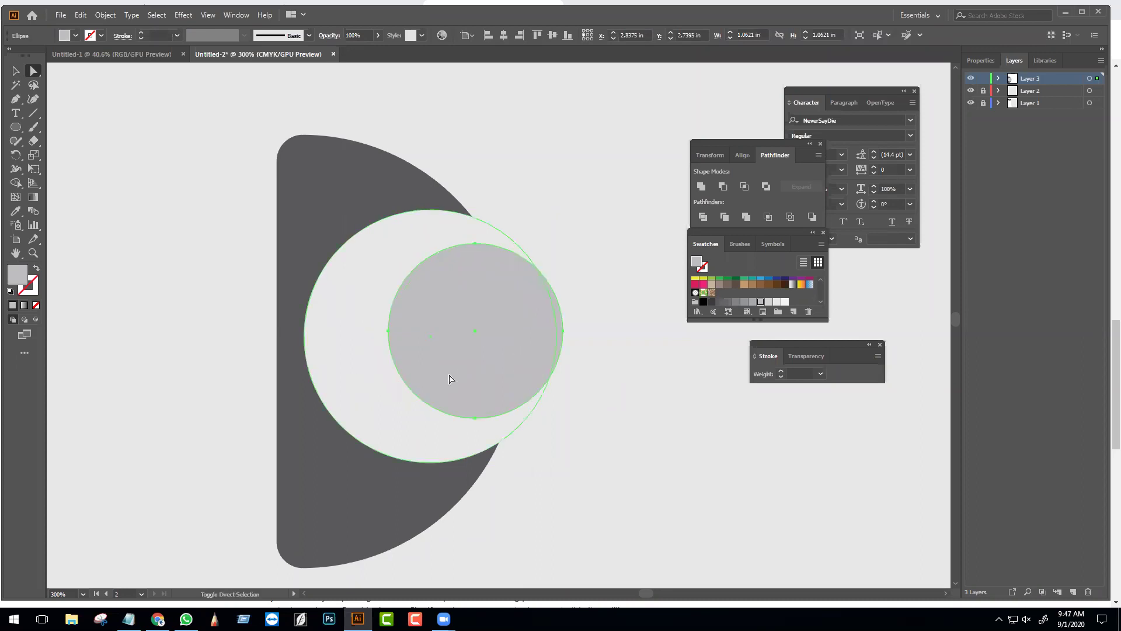
{"action": "key", "text": "v"}
{"action": "left_click_drag", "start_coordinate": [387, 330], "coordinate": [362, 332]}
{"action": "key", "text": "a"}
{"action": "left_click_drag", "start_coordinate": [501, 359], "coordinate": [495, 346]}
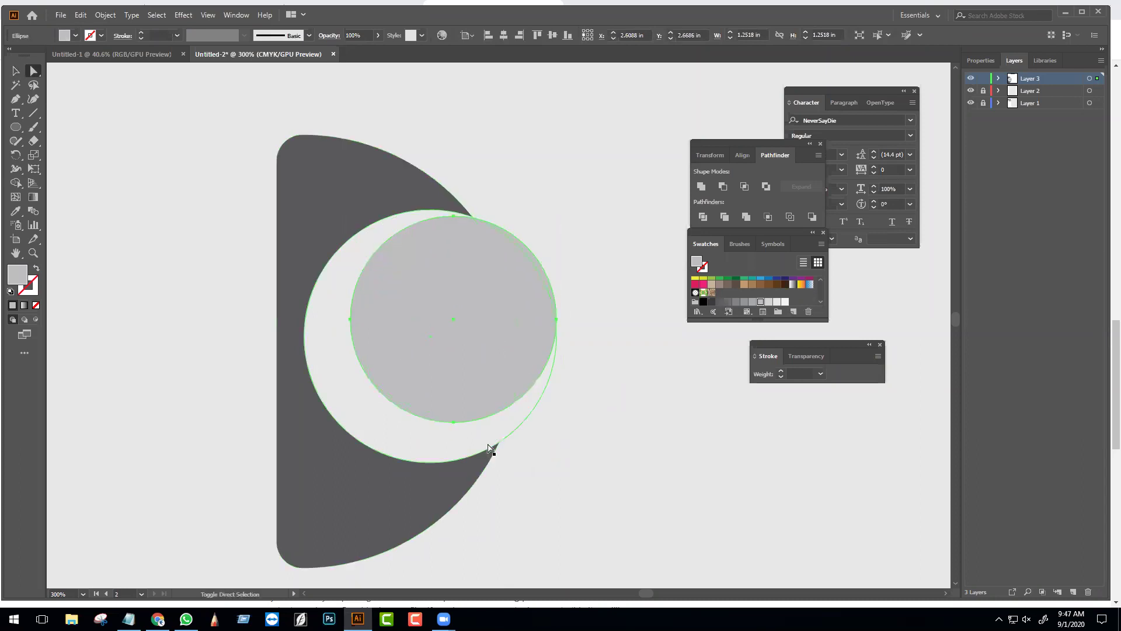
- Subtract the small circle from the large one with Minus Front and rotate the crescent so that it opens upward
{"action": "left_click", "coordinate": [490, 447], "text": "shift"}
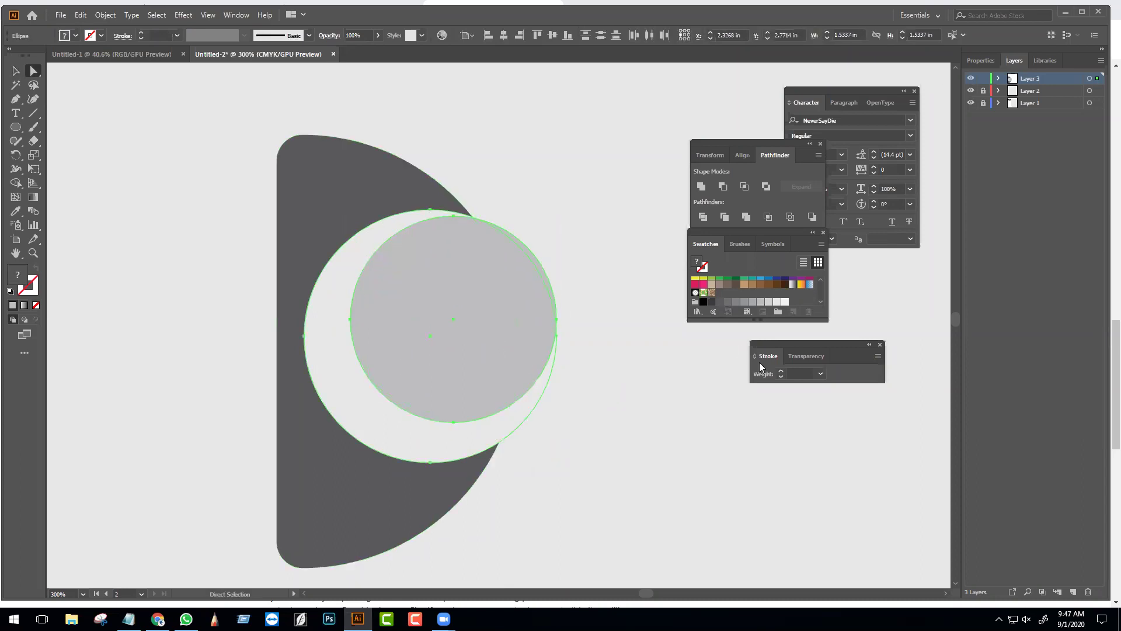
{"action": "left_click", "coordinate": [722, 186]}
{"action": "key", "text": "v"}
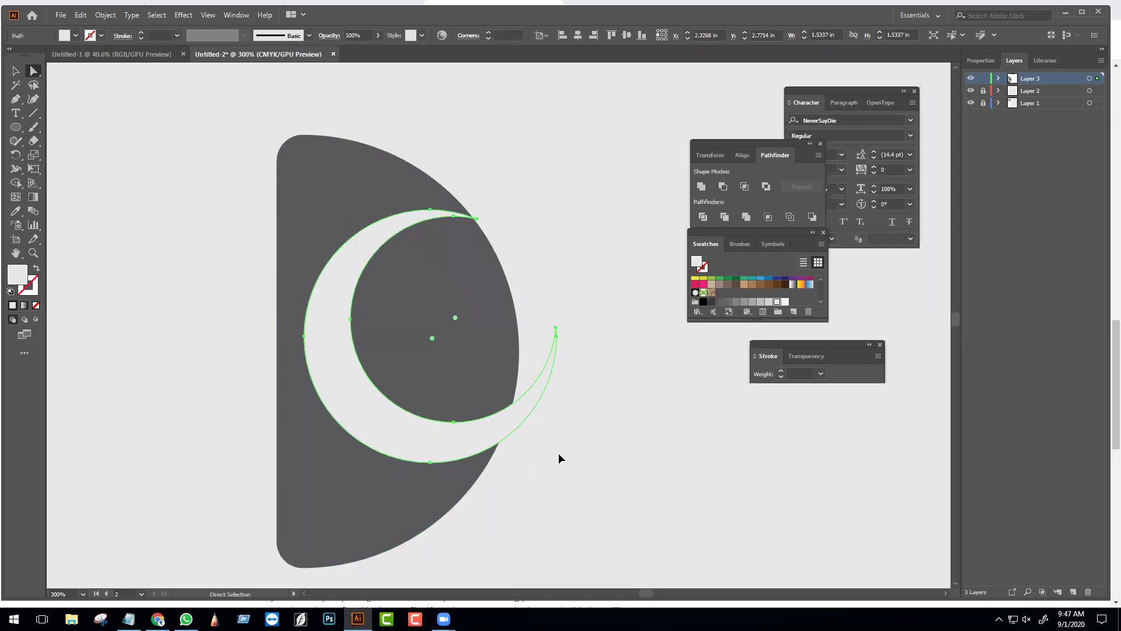
{"action": "left_click_drag", "start_coordinate": [590, 392], "coordinate": [609, 332]}
{"action": "left_click", "coordinate": [614, 427]}
{"action": "key", "text": "a"}
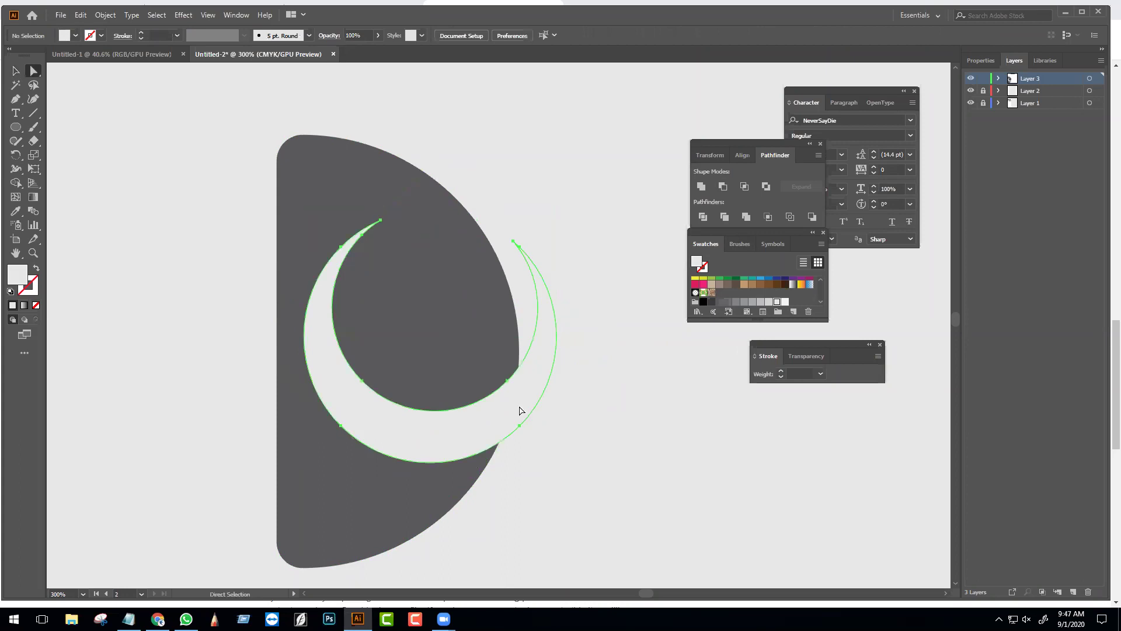
- Shift the crescent slightly up and to the right and subtract it from the half circle with Minus Front
{"action": "left_click", "coordinate": [518, 412]}
{"action": "mouse_move", "coordinate": [512, 411]}
{"action": "left_mouse_down"}
{"action": "mouse_move", "coordinate": [517, 390]}
{"action": "mouse_move", "coordinate": [523, 397]}
{"action": "left_mouse_up"}
{"action": "left_click_drag", "start_coordinate": [478, 327], "coordinate": [493, 326]}
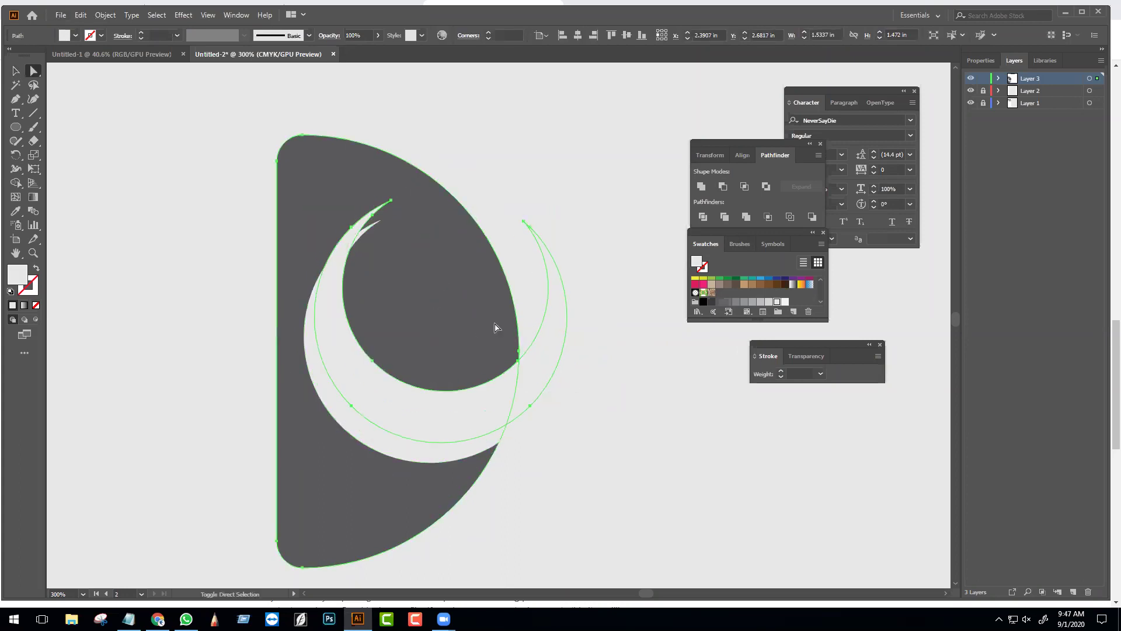
{"action": "left_click", "coordinate": [493, 326], "text": "shift"}
{"action": "left_click", "coordinate": [723, 185]}
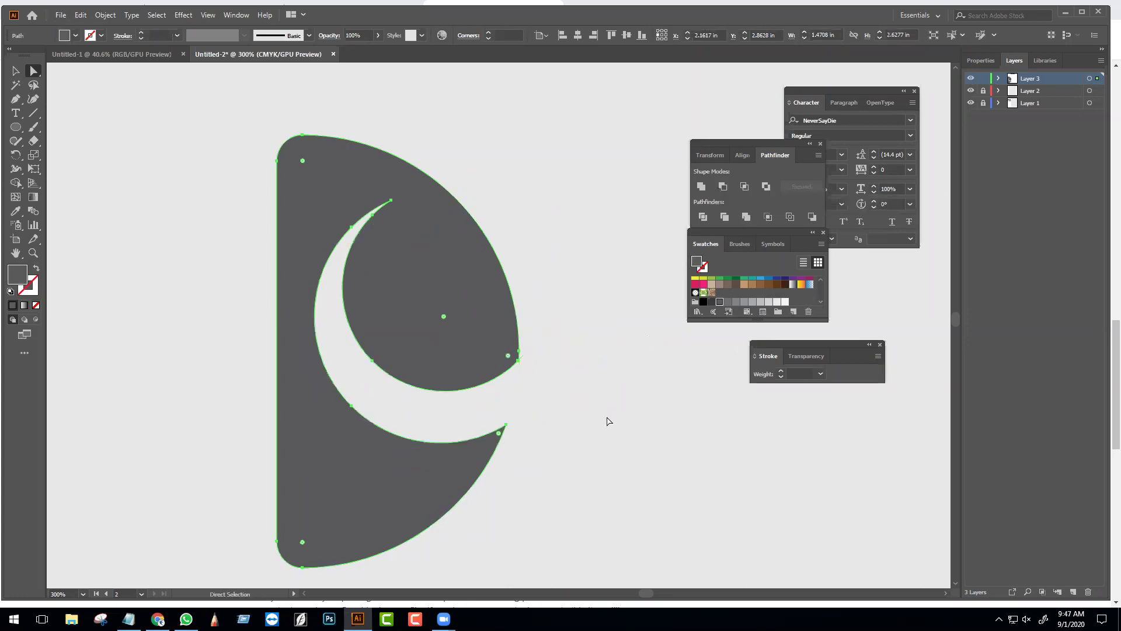
{"action": "left_click", "coordinate": [587, 437]}
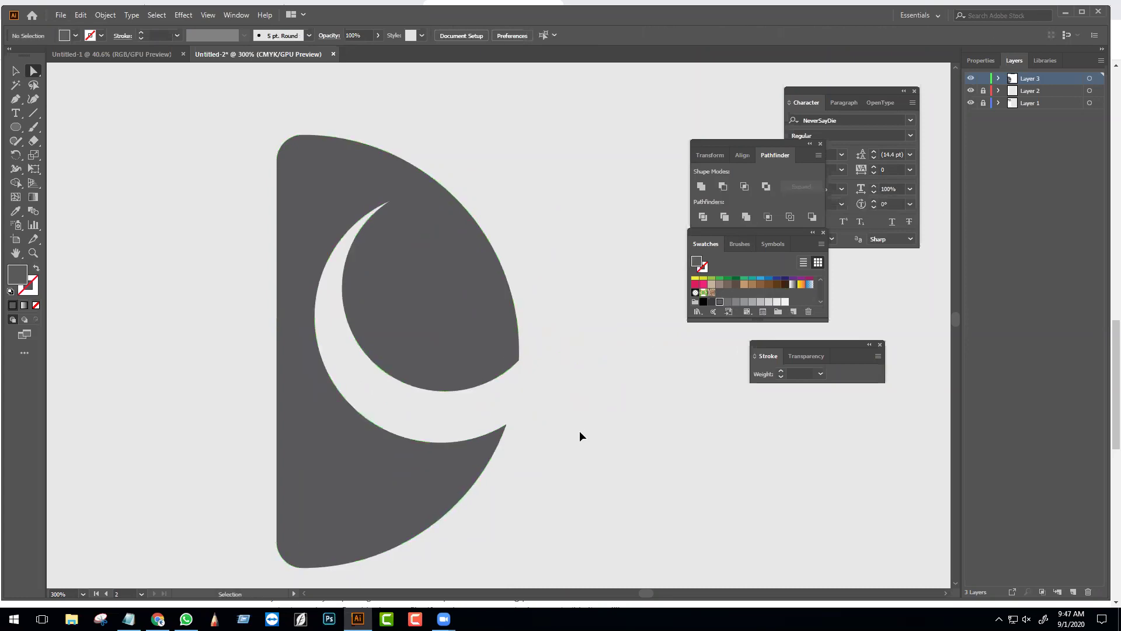
- Paste the crescent back in front and fill it with the half circle's dark gray
{"action": "key", "text": "ctrl+f"}
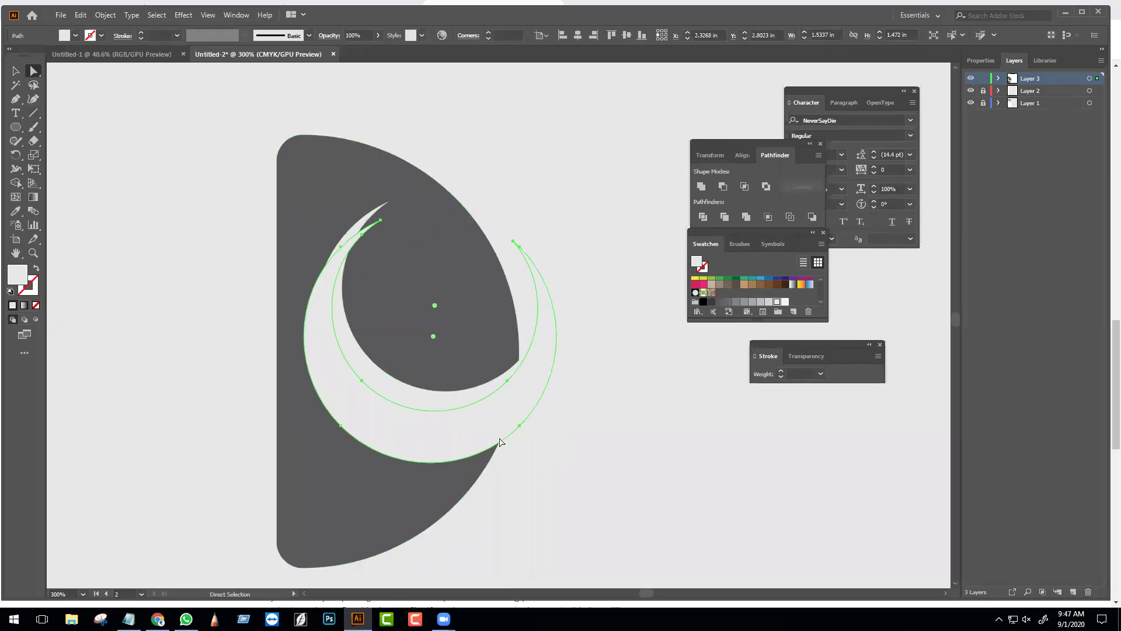
{"action": "key", "text": "i"}
{"action": "left_click", "coordinate": [411, 488]}
{"action": "key", "text": "a"}
{"action": "left_click", "coordinate": [581, 492]}
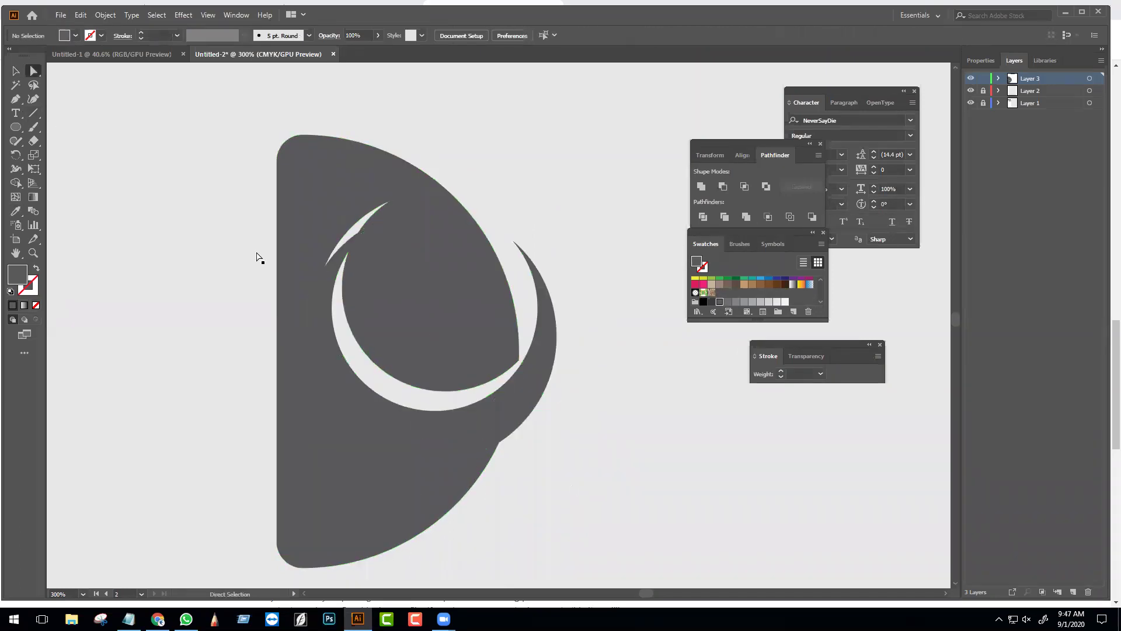
- Try trimming the dark crescent's upper left tip with a rectangle and Minus Front, and remove the rectangle
{"action": "left_click_drag", "start_coordinate": [15, 129], "coordinate": [56, 126]}
{"action": "left_click_drag", "start_coordinate": [221, 174], "coordinate": [398, 318]}
{"action": "key", "text": "a"}
{"action": "left_click", "coordinate": [340, 370], "text": "shift"}
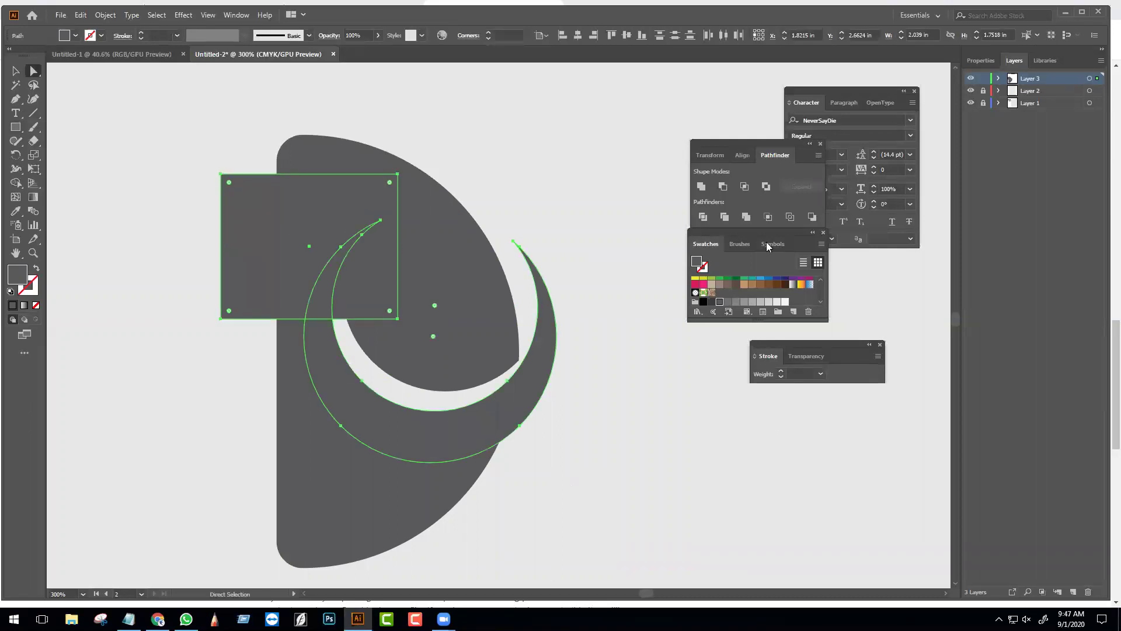
{"action": "left_click", "coordinate": [722, 186]}
{"action": "key", "text": "ctrl+z"}
{"action": "left_click", "coordinate": [321, 238]}
{"action": "key", "text": "Delete"}
- Select the overlapping crescent and half-circle shapes and fill the light upper tip of the cutout with Shape Builder
{"action": "left_click_drag", "start_coordinate": [244, 216], "coordinate": [439, 370]}
{"action": "key", "text": "ctrl+plus"}
{"action": "key", "text": "ctrl+plus"}
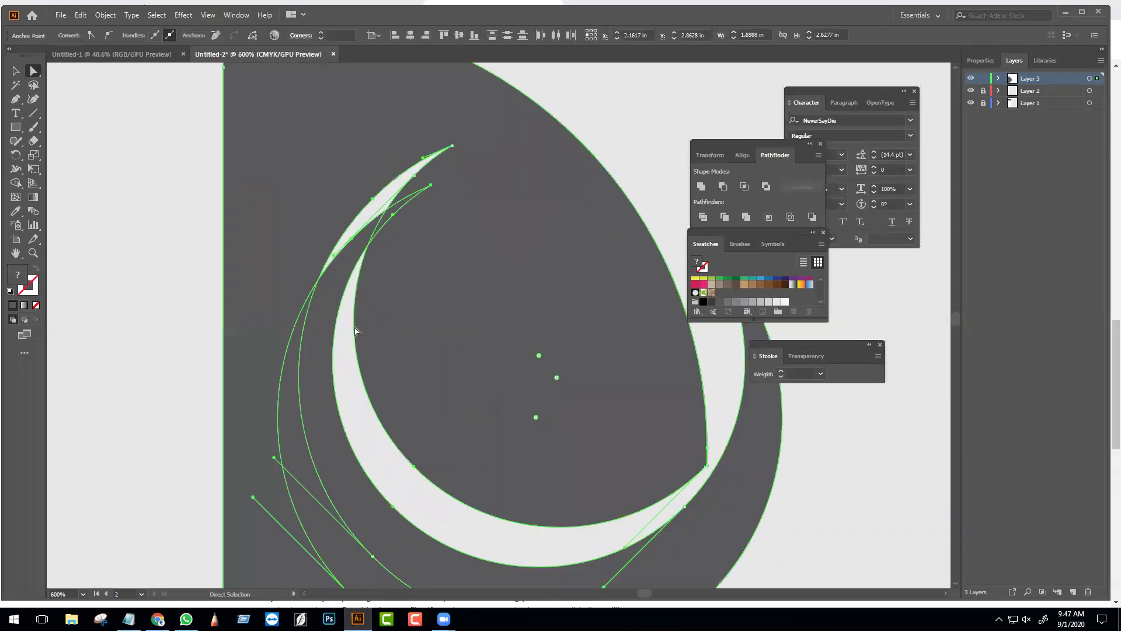
{"action": "key", "text": "shift+m"}
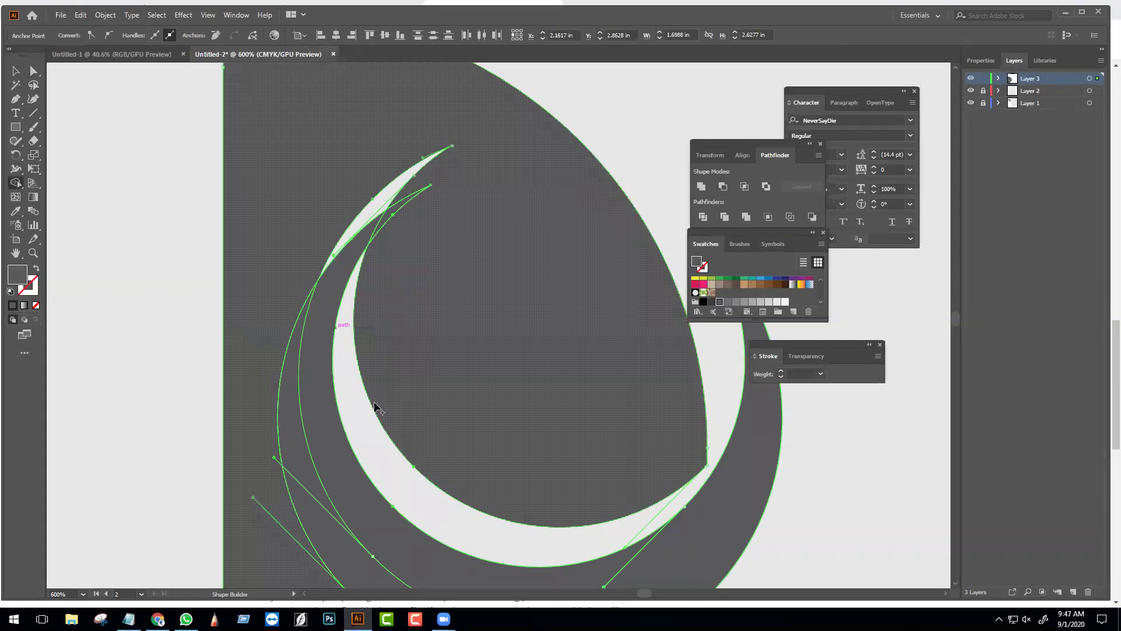
{"action": "scroll", "coordinate": [380, 405], "scroll_direction": "down", "scroll_amount": 1}
{"action": "scroll", "coordinate": [501, 481], "scroll_direction": "down", "scroll_amount": 2}
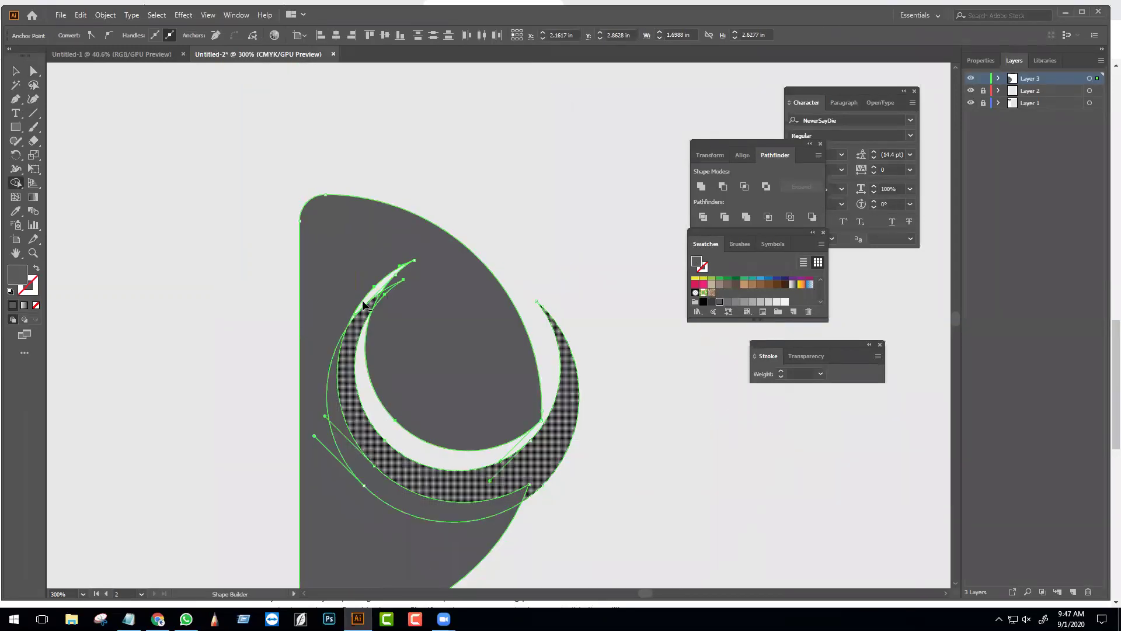
{"action": "scroll", "coordinate": [375, 296], "scroll_direction": "up", "scroll_amount": 3}
{"action": "left_click", "coordinate": [395, 247]}
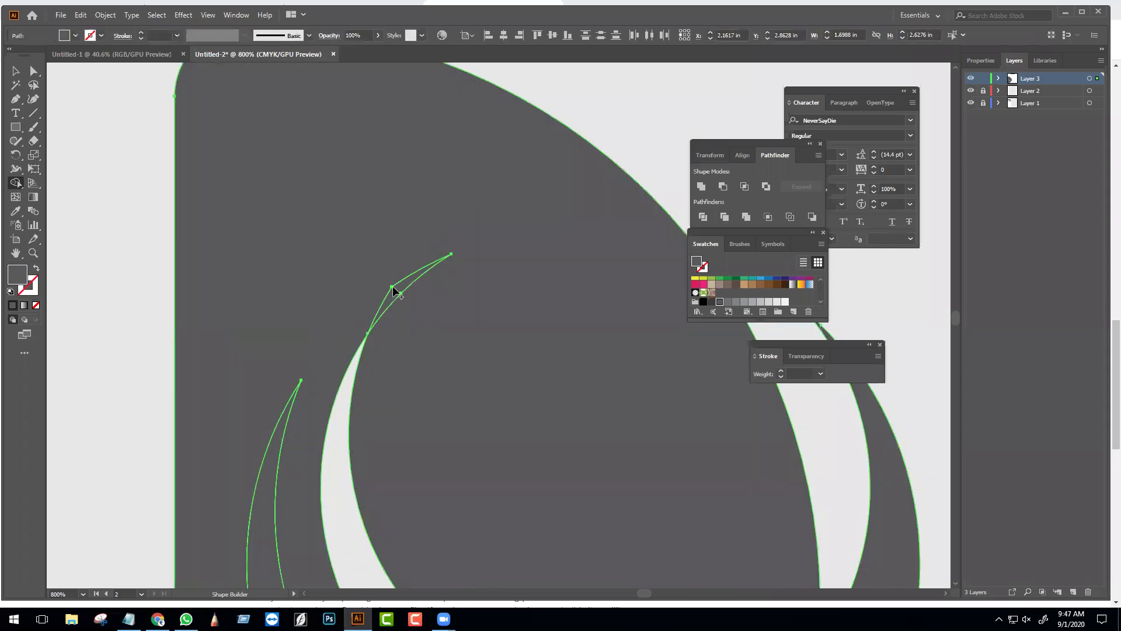
{"action": "scroll", "coordinate": [395, 295], "scroll_direction": "down", "scroll_amount": 3}
{"action": "mouse_move", "coordinate": [364, 313]}
{"action": "left_mouse_down"}
{"action": "mouse_move", "coordinate": [345, 413]}
{"action": "mouse_move", "coordinate": [527, 479]}
{"action": "left_mouse_up"}
{"action": "key", "text": "a"}
{"action": "left_click", "coordinate": [637, 501]}
{"action": "left_click_drag", "start_coordinate": [546, 525], "coordinate": [539, 433]}
{"action": "key", "text": "v"}
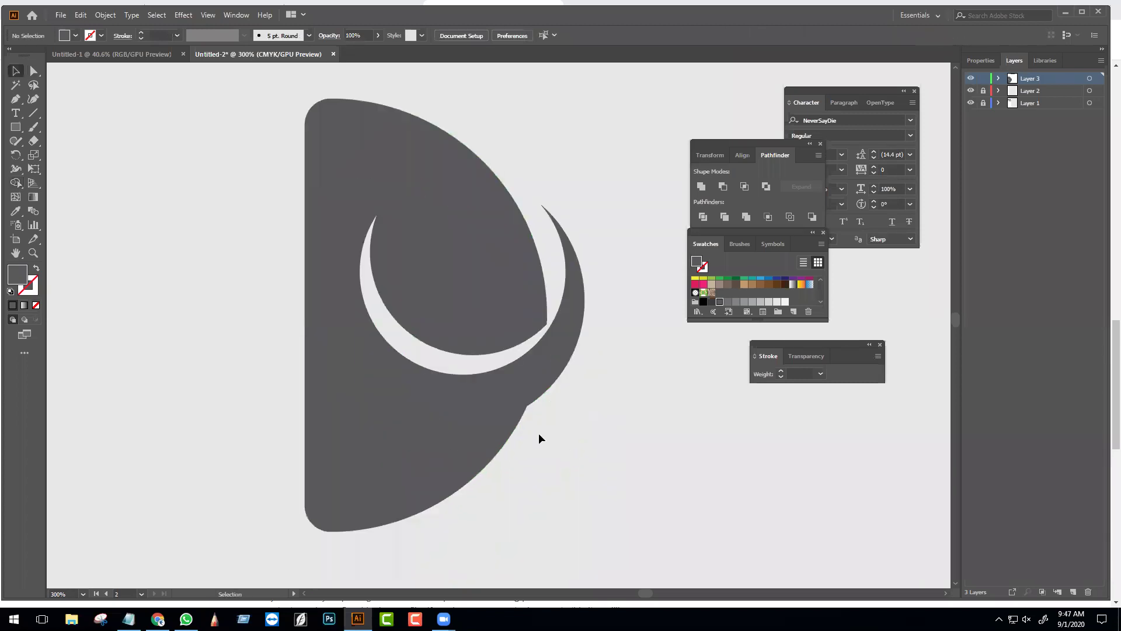
{"action": "left_click", "coordinate": [479, 418]}
{"action": "key", "text": "a"}
{"action": "left_click", "coordinate": [582, 430]}
{"action": "key", "text": "ctrl+a"}
{"action": "left_click", "coordinate": [603, 431]}
{"action": "key", "text": "ctrl+a"}
{"action": "key", "text": "a"}
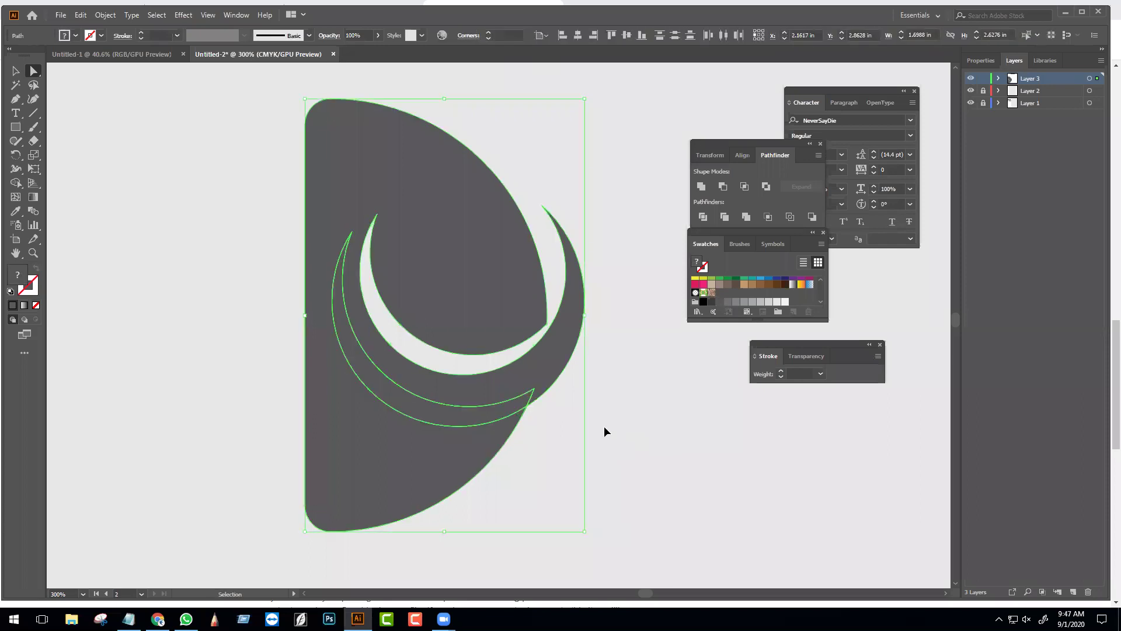
- Move the dark crescent slightly down and to the right, and clear the area between it and the inner shape with Shape Builder
{"action": "left_click", "coordinate": [604, 432]}
{"action": "left_click_drag", "start_coordinate": [565, 357], "coordinate": [577, 408]}
{"action": "key", "text": "ctrl+a"}
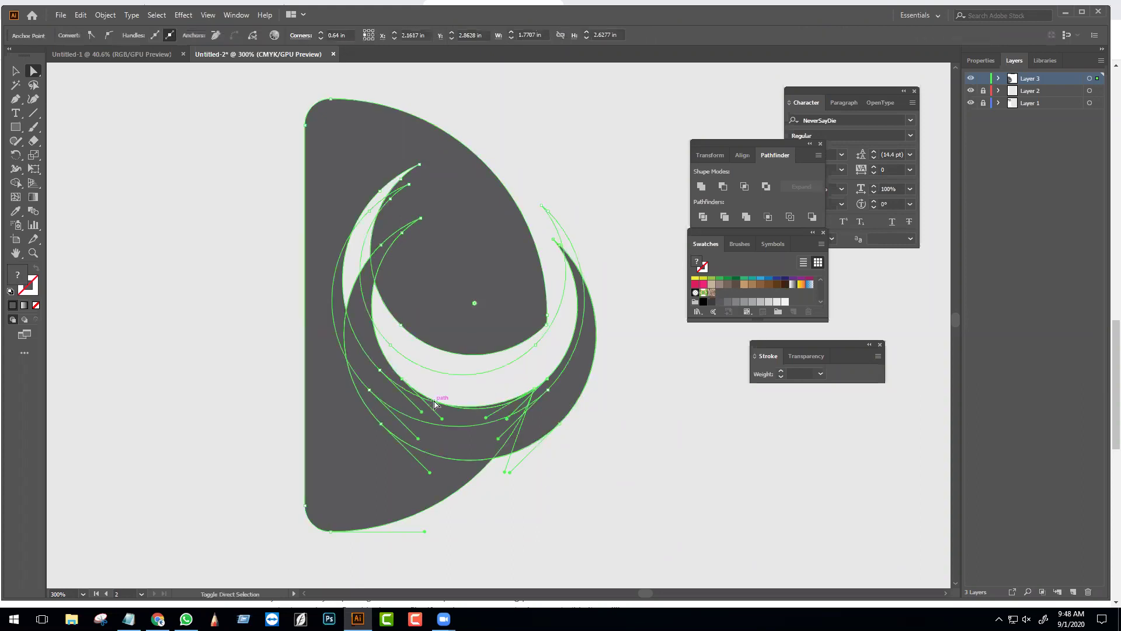
{"action": "key", "text": "shift+m"}
{"action": "mouse_move", "coordinate": [349, 295]}
{"action": "left_mouse_down"}
{"action": "mouse_move", "coordinate": [350, 273]}
{"action": "mouse_move", "coordinate": [357, 281]}
{"action": "left_mouse_up"}
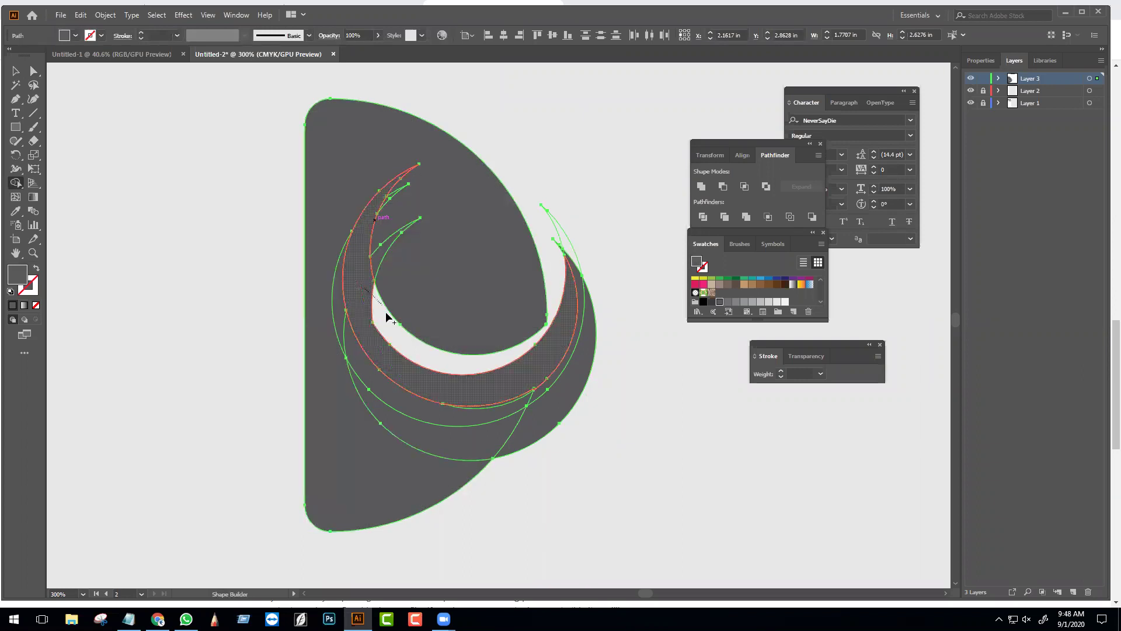
{"action": "left_click", "coordinate": [510, 383]}
{"action": "key", "text": "a"}
{"action": "left_click", "coordinate": [504, 373]}
{"action": "left_click", "coordinate": [492, 390]}
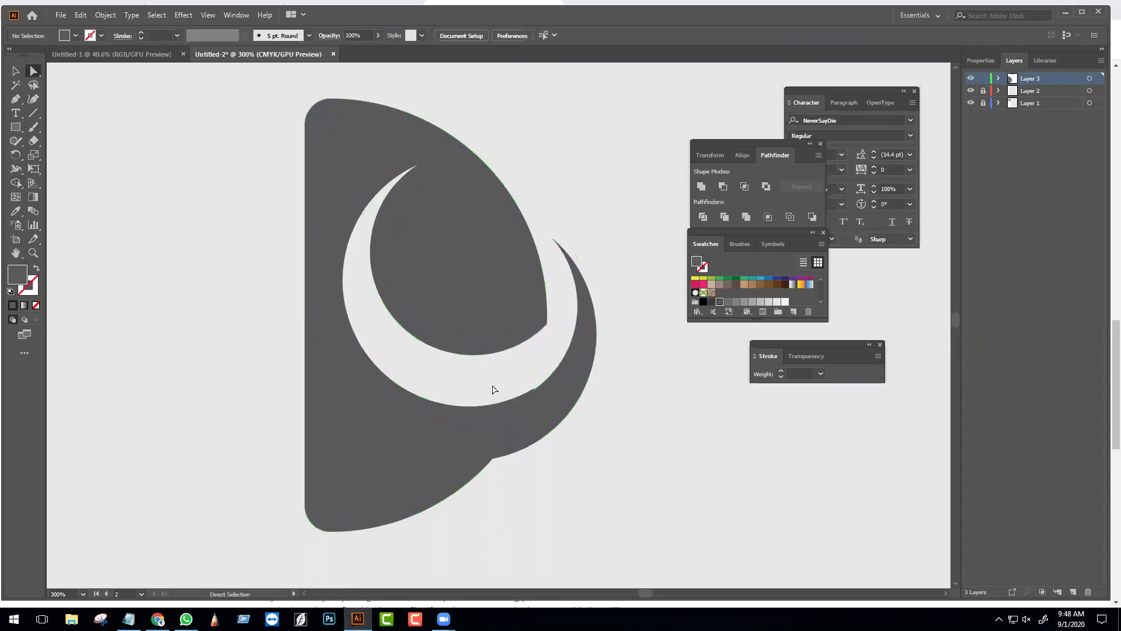
- Try to unite all the logo shapes with Pathfinder Unite, and undo it
{"action": "left_click_drag", "start_coordinate": [620, 520], "coordinate": [280, 230]}
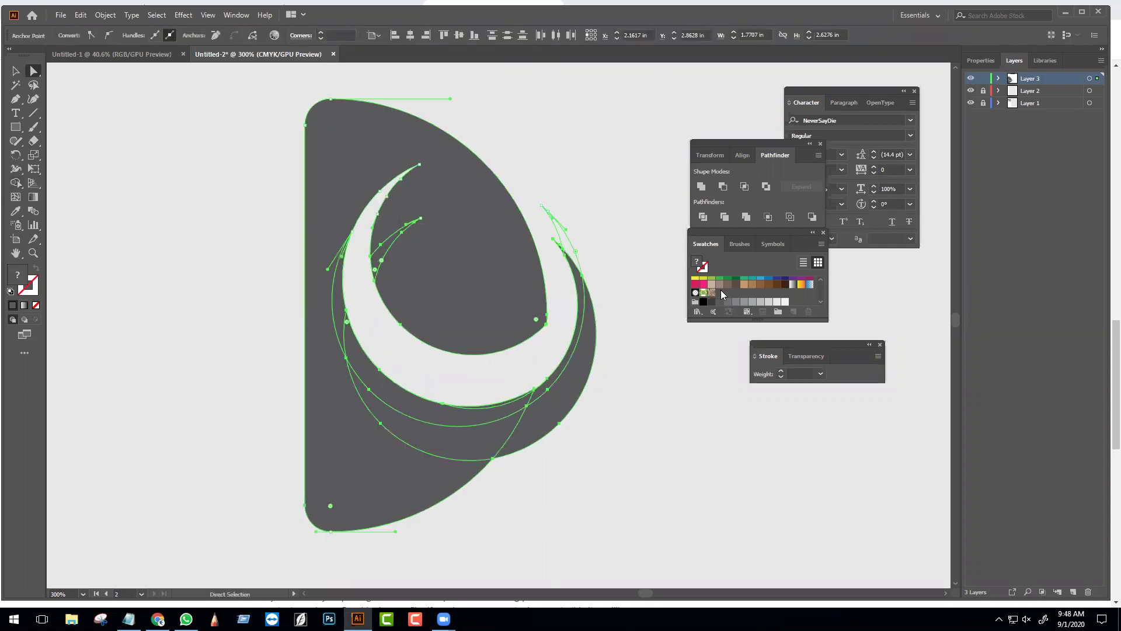
{"action": "left_click", "coordinate": [701, 187]}
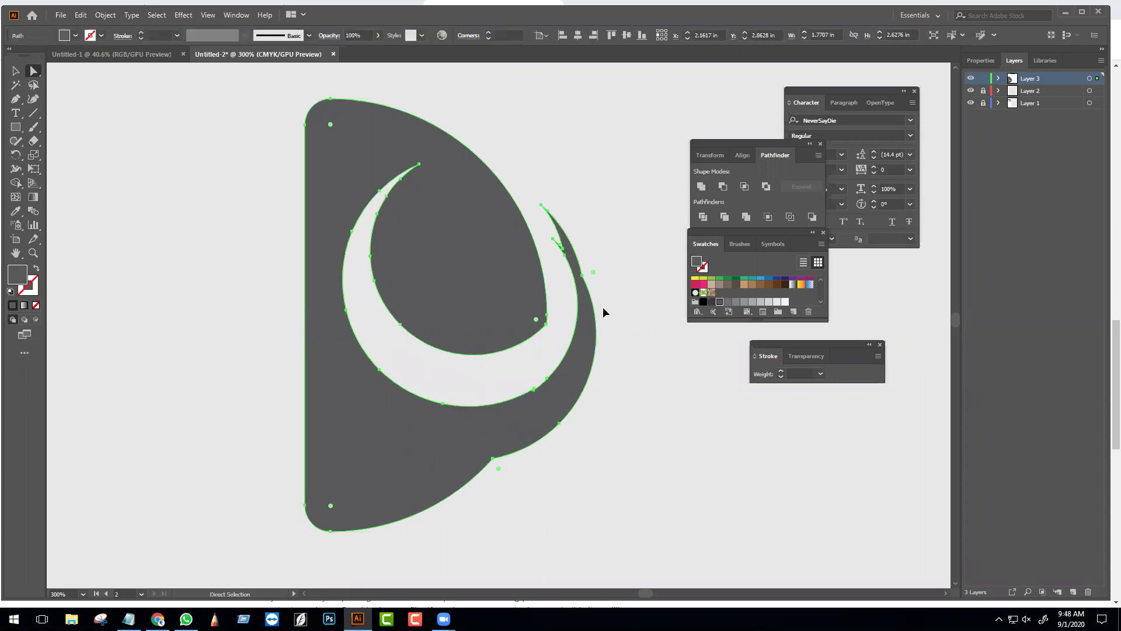
{"action": "key", "text": "ctrl+a"}
- Delete the leftover unfilled crescent outline behind the dark crescent
{"action": "left_click_drag", "start_coordinate": [428, 168], "coordinate": [431, 170]}
{"action": "key", "text": "i"}
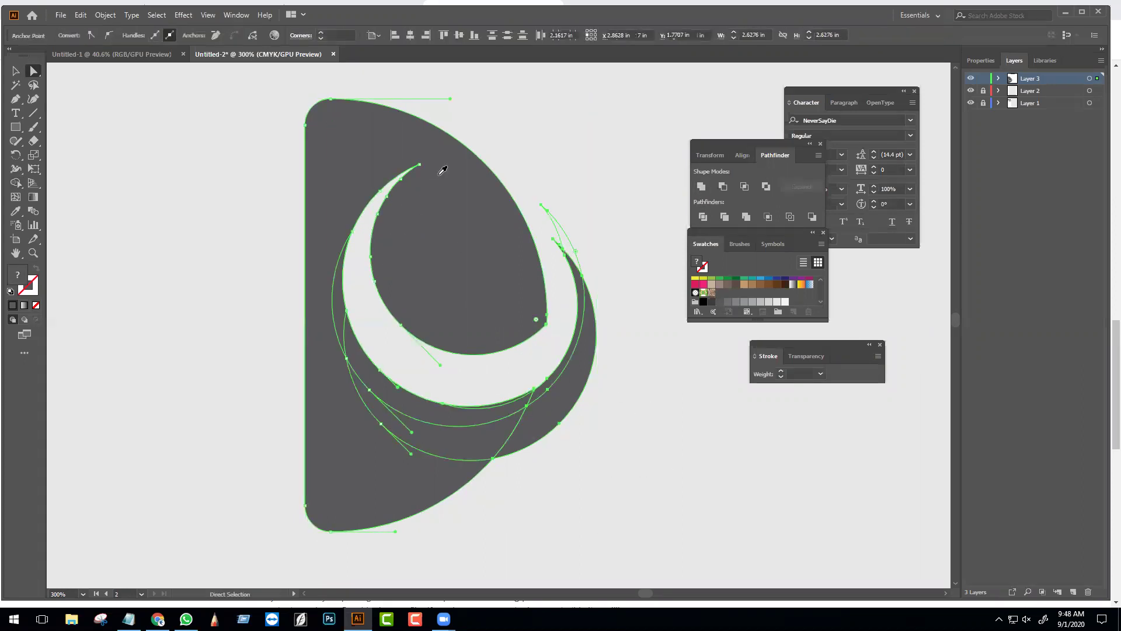
{"action": "left_click", "coordinate": [508, 208]}
{"action": "key", "text": "a"}
{"action": "left_click", "coordinate": [628, 224]}
{"action": "left_click", "coordinate": [566, 250]}
{"action": "left_click", "coordinate": [650, 368]}
- Select the half circle and the dark crescent pieces and merge them with Pathfinder Unite
{"action": "left_click_drag", "start_coordinate": [600, 506], "coordinate": [182, 212]}
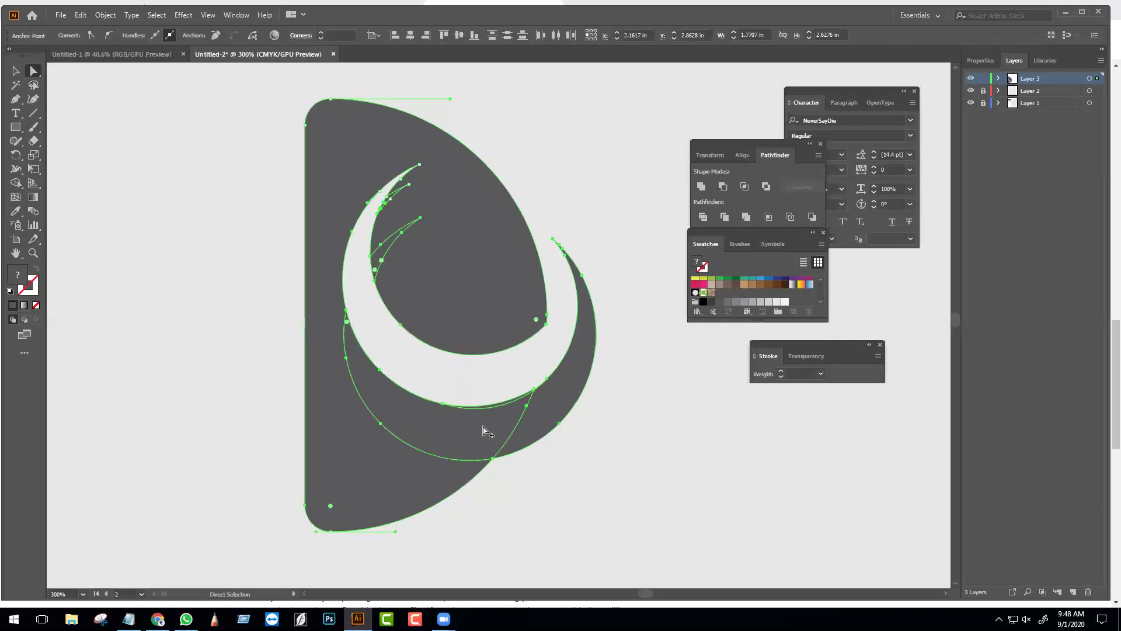
{"action": "scroll", "coordinate": [476, 426], "scroll_direction": "up", "scroll_amount": 4}
{"action": "scroll", "coordinate": [471, 422], "scroll_direction": "down", "scroll_amount": 3}
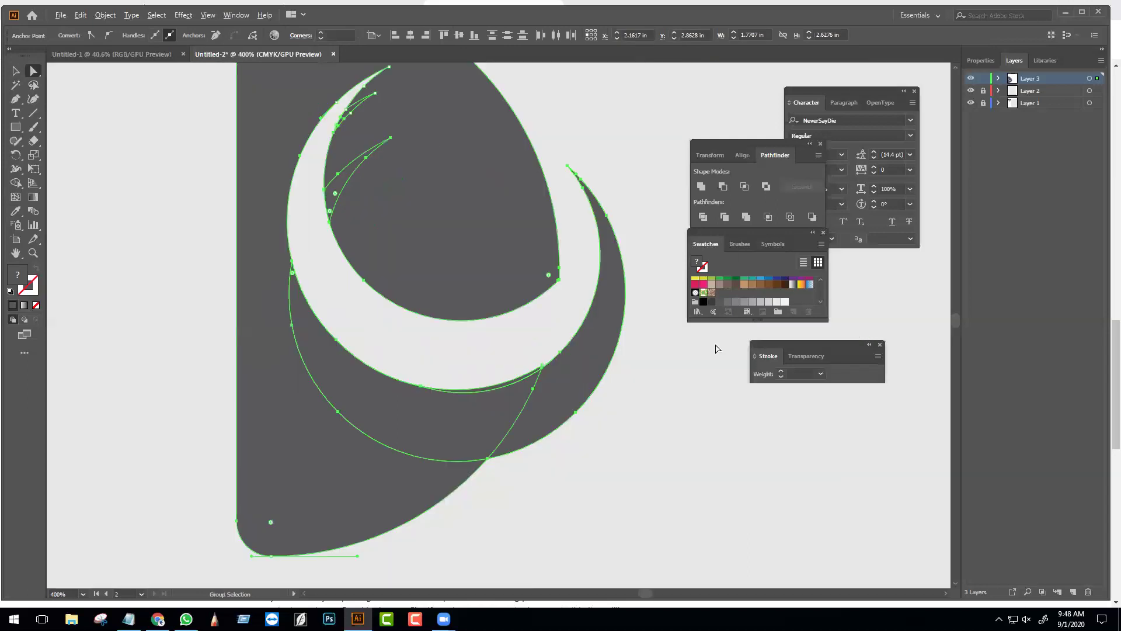
{"action": "left_click", "coordinate": [702, 185]}
- Delete the stray anchor points clustered where the light cutout's lower right edge has a small notch
{"action": "scroll", "coordinate": [548, 393], "scroll_direction": "up", "scroll_amount": 4}
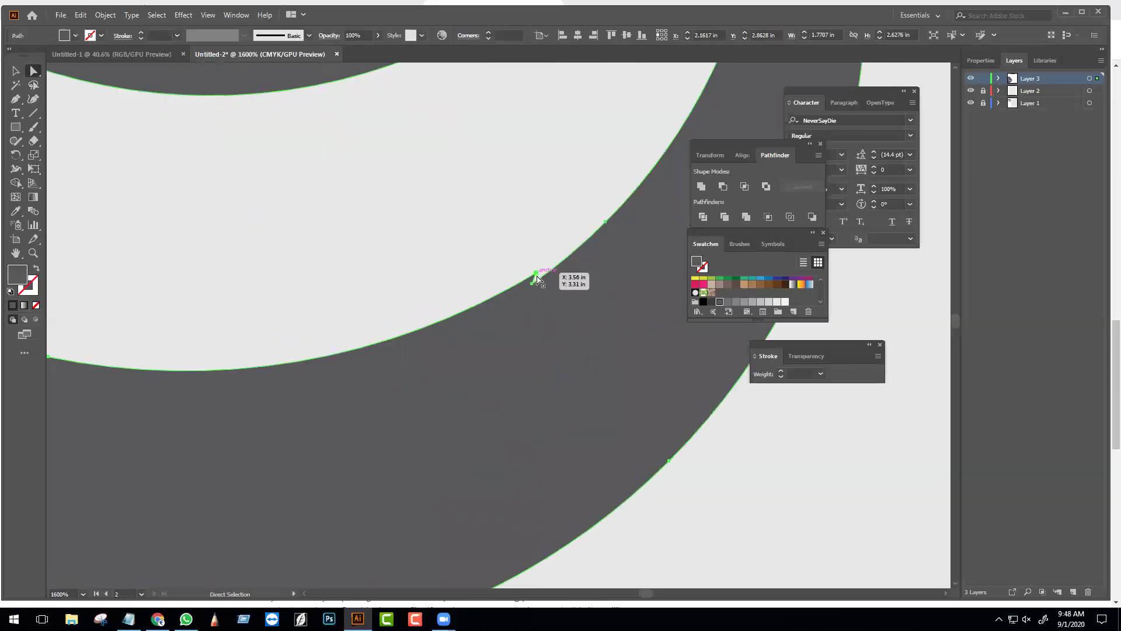
{"action": "left_click", "coordinate": [537, 279]}
{"action": "left_click", "coordinate": [536, 275]}
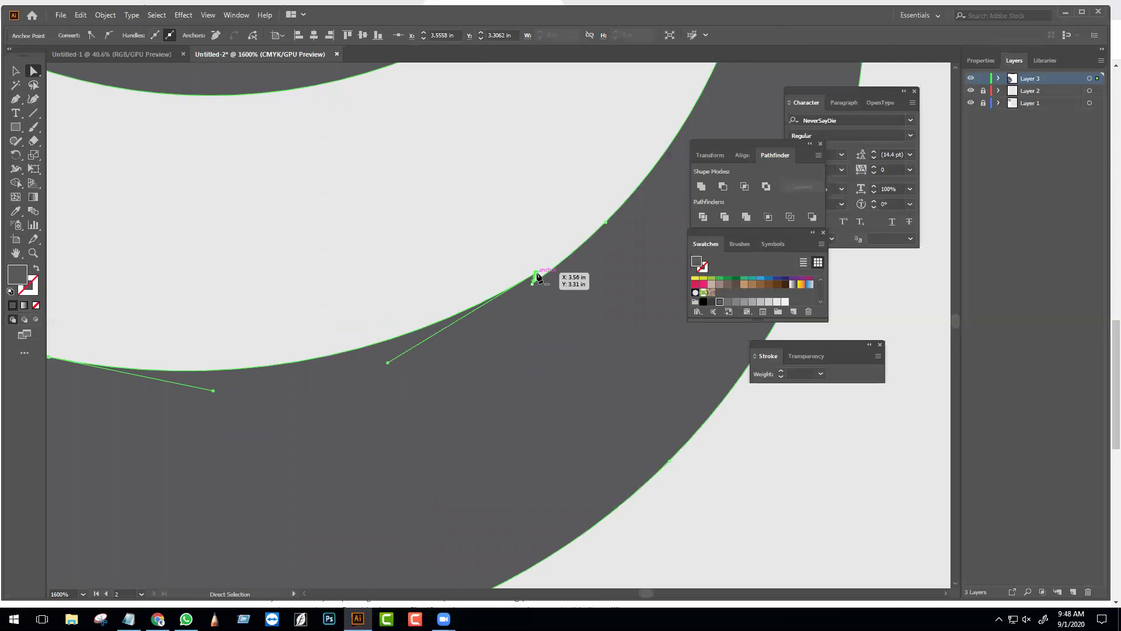
{"action": "key", "text": "minus"}
{"action": "left_click", "coordinate": [536, 273]}
{"action": "left_click", "coordinate": [535, 278]}
{"action": "left_click", "coordinate": [533, 285]}
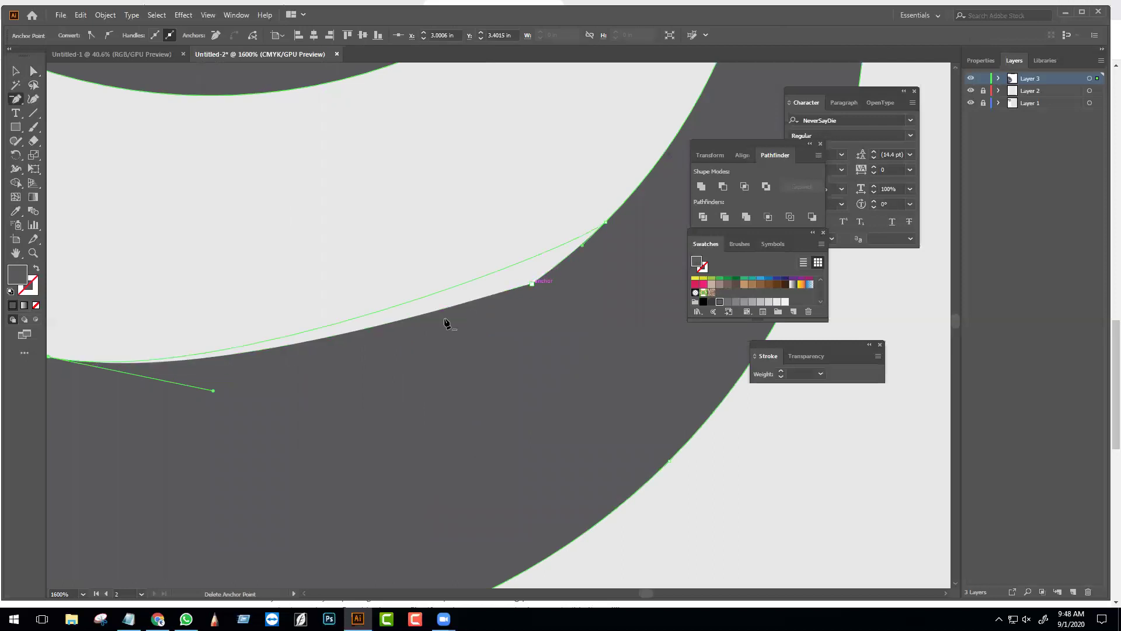
- Extend the direction handle of the curve along the cutout's lower edge to round it out toward the kink
{"action": "key", "text": "ctrl+minus"}
{"action": "key", "text": "ctrl+minus"}
{"action": "key", "text": "ctrl+minus"}
{"action": "key", "text": "ctrl+minus"}
{"action": "scroll", "coordinate": [451, 316], "scroll_direction": "up", "scroll_amount": 2}
{"action": "left_click_drag", "start_coordinate": [462, 309], "coordinate": [496, 323]}
{"action": "left_click_drag", "start_coordinate": [643, 236], "coordinate": [603, 224]}
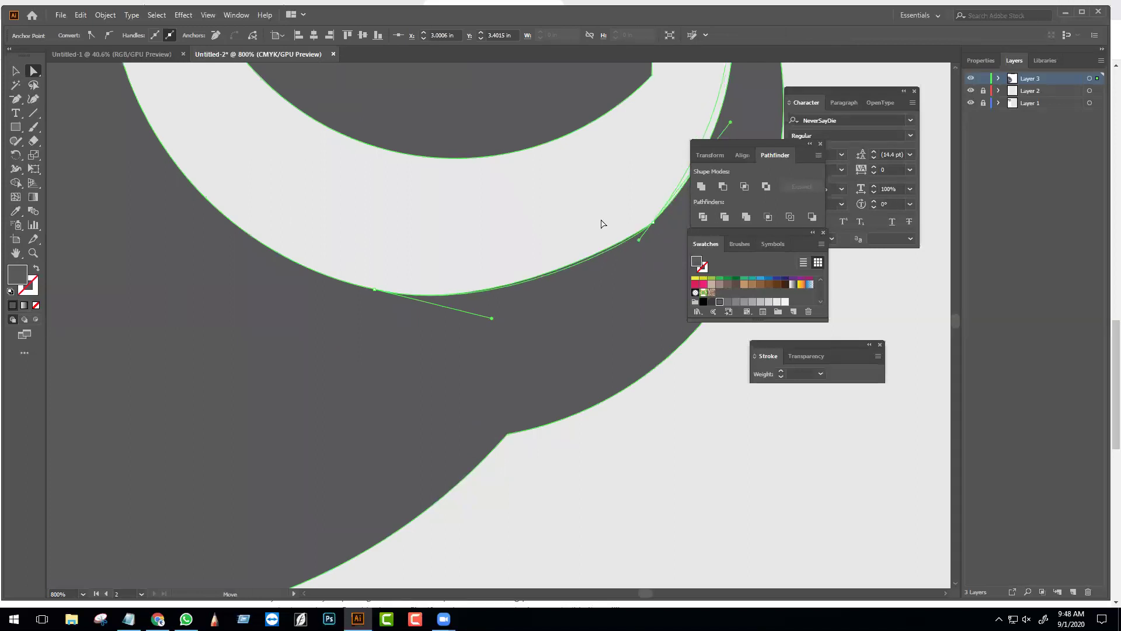
{"action": "left_click", "coordinate": [593, 240]}
- Adjust both direction handles of the kinked anchor on the cutout's lower right edge to smooth the curve
{"action": "scroll", "coordinate": [590, 244], "scroll_direction": "down", "scroll_amount": 2}
{"action": "key", "text": "space"}
{"action": "key", "text": "ctrl+plus"}
{"action": "key", "text": "ctrl+plus"}
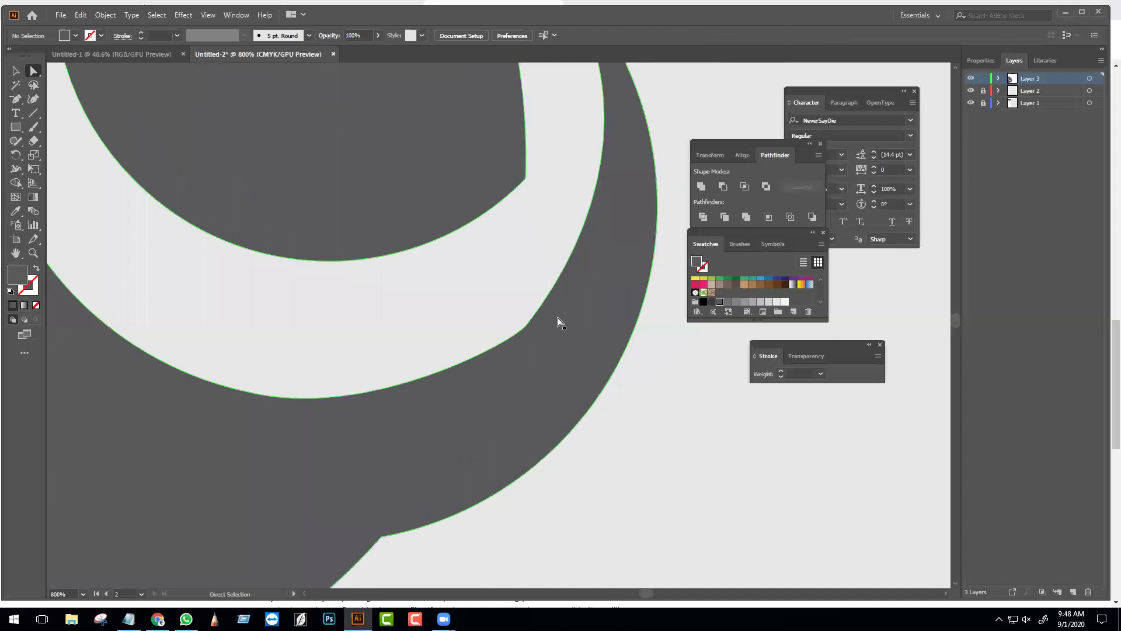
{"action": "left_click", "coordinate": [524, 328]}
{"action": "left_click_drag", "start_coordinate": [527, 324], "coordinate": [611, 223]}
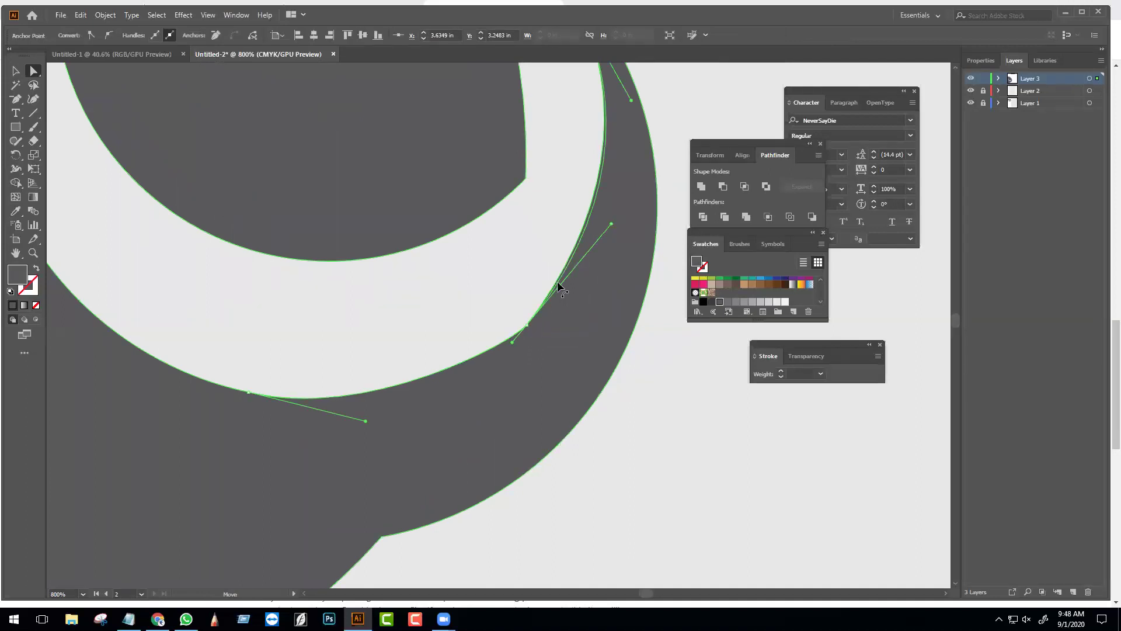
{"action": "left_click", "coordinate": [513, 346]}
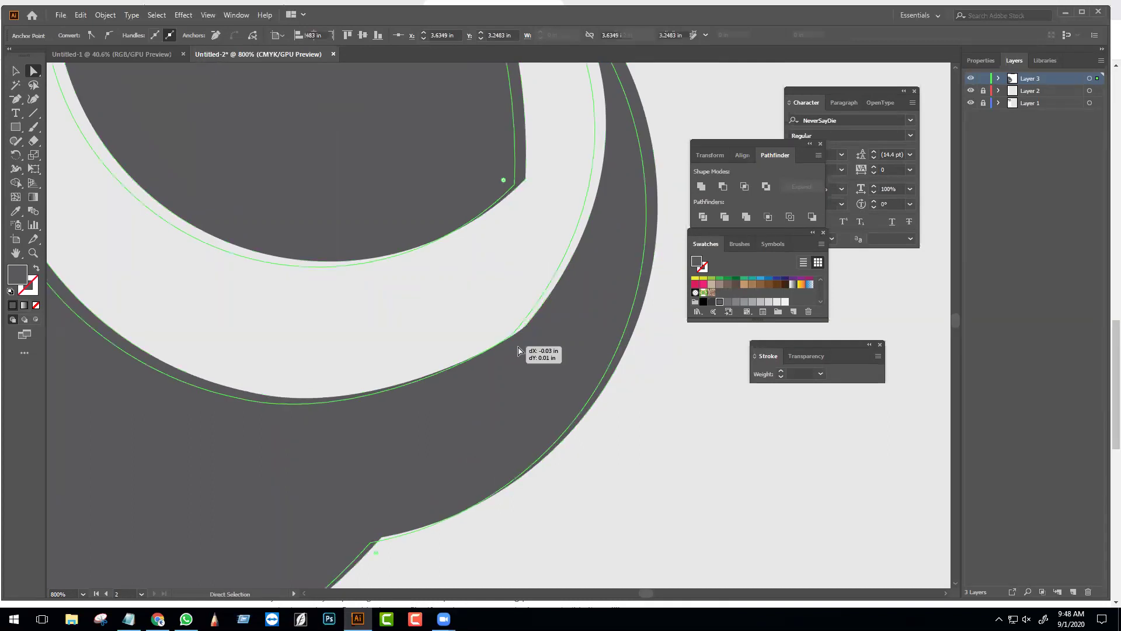
{"action": "left_click", "coordinate": [526, 325]}
{"action": "left_click_drag", "start_coordinate": [505, 346], "coordinate": [498, 357]}
{"action": "left_click", "coordinate": [497, 315]}
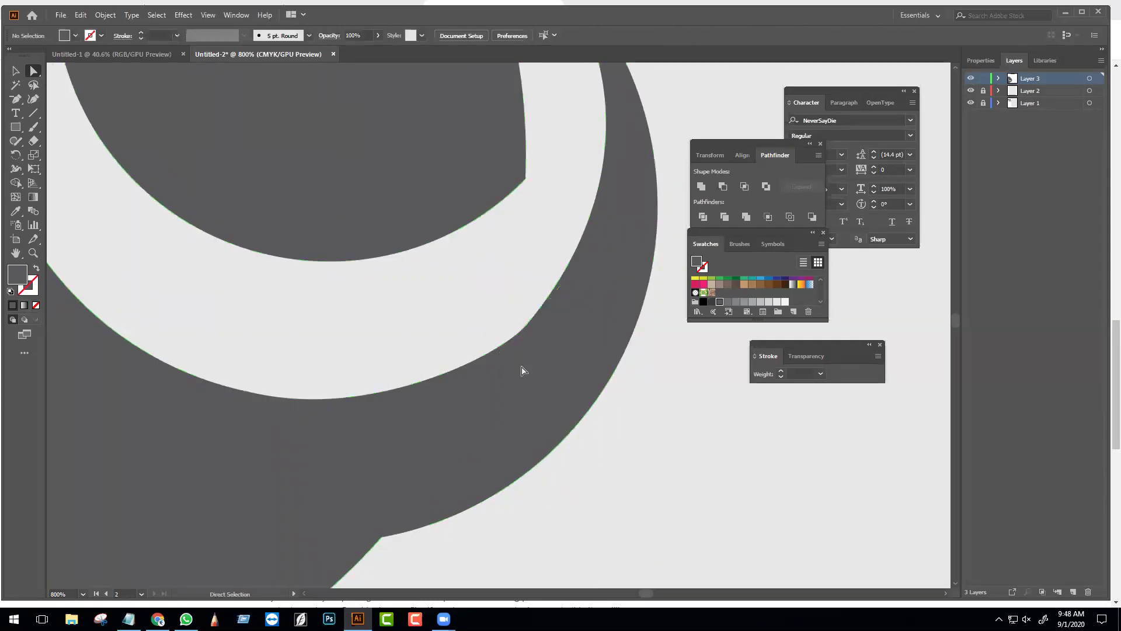
- Remove the kinked anchor point from the cutout's lower right edge with the Pen tool
{"action": "scroll", "coordinate": [543, 403], "scroll_direction": "down", "scroll_amount": 2}
{"action": "scroll", "coordinate": [546, 401], "scroll_direction": "up", "scroll_amount": 3}
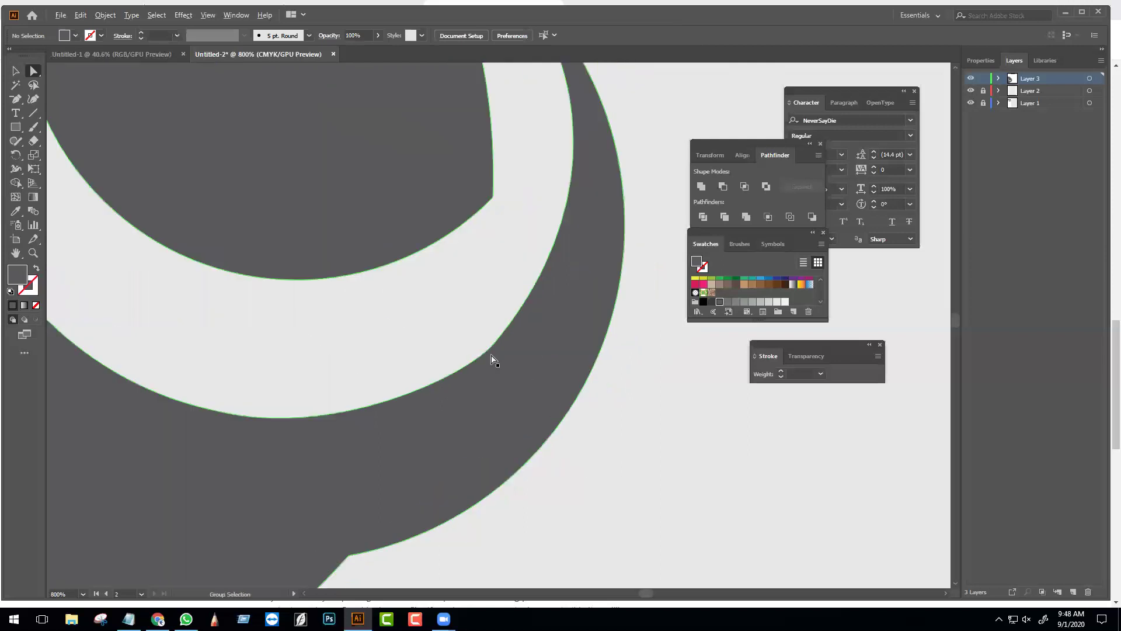
{"action": "left_click", "coordinate": [473, 330]}
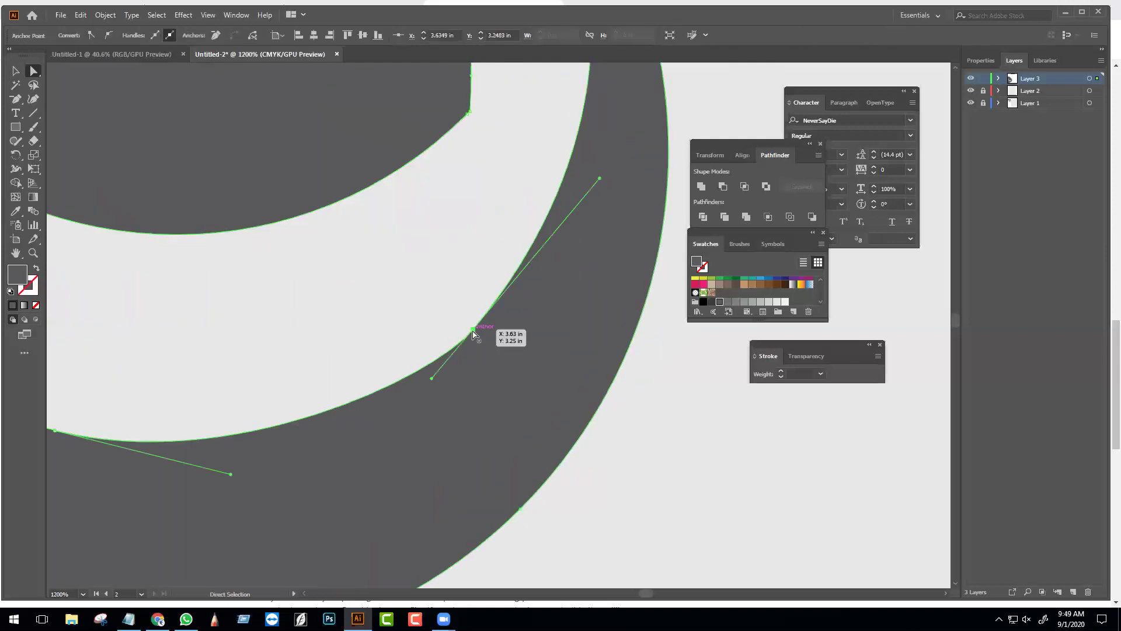
{"action": "left_click", "coordinate": [474, 332]}
{"action": "scroll", "coordinate": [473, 333], "scroll_direction": "down", "scroll_amount": 2}
{"action": "left_click", "coordinate": [470, 332]}
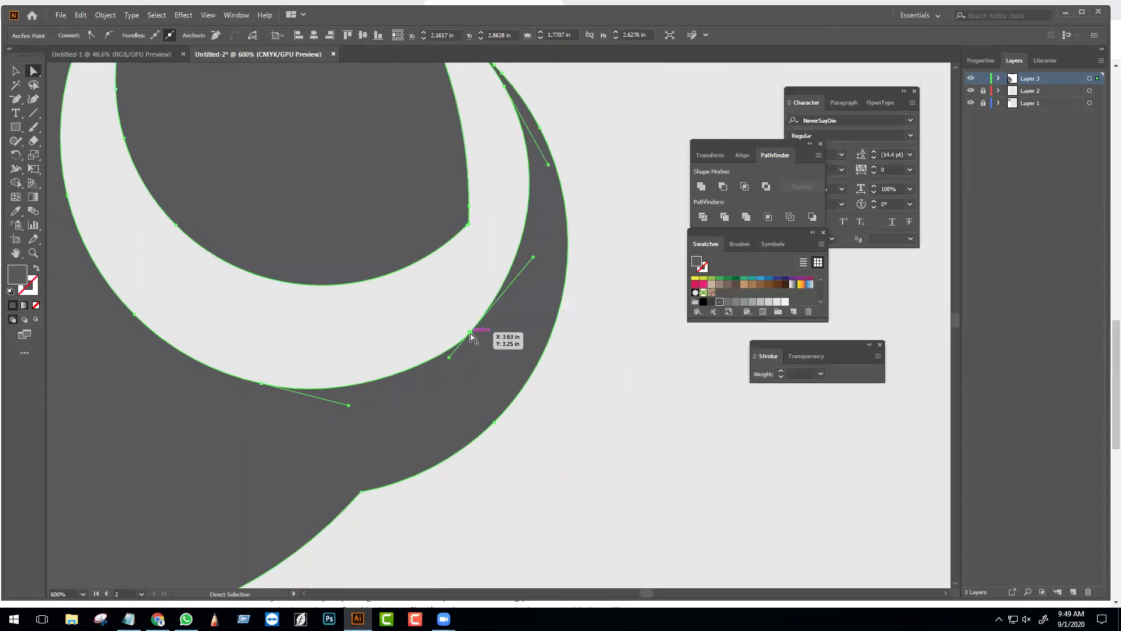
{"action": "key", "text": "p"}
{"action": "left_click", "coordinate": [470, 332]}
- Reshape the remaining curve segment along the cutout's lower right edge into a smooth arc
{"action": "key", "text": "a"}
{"action": "left_click_drag", "start_coordinate": [570, 303], "coordinate": [605, 327]}
{"action": "left_click", "coordinate": [624, 373]}
{"action": "scroll", "coordinate": [625, 373], "scroll_direction": "down", "scroll_amount": 1}
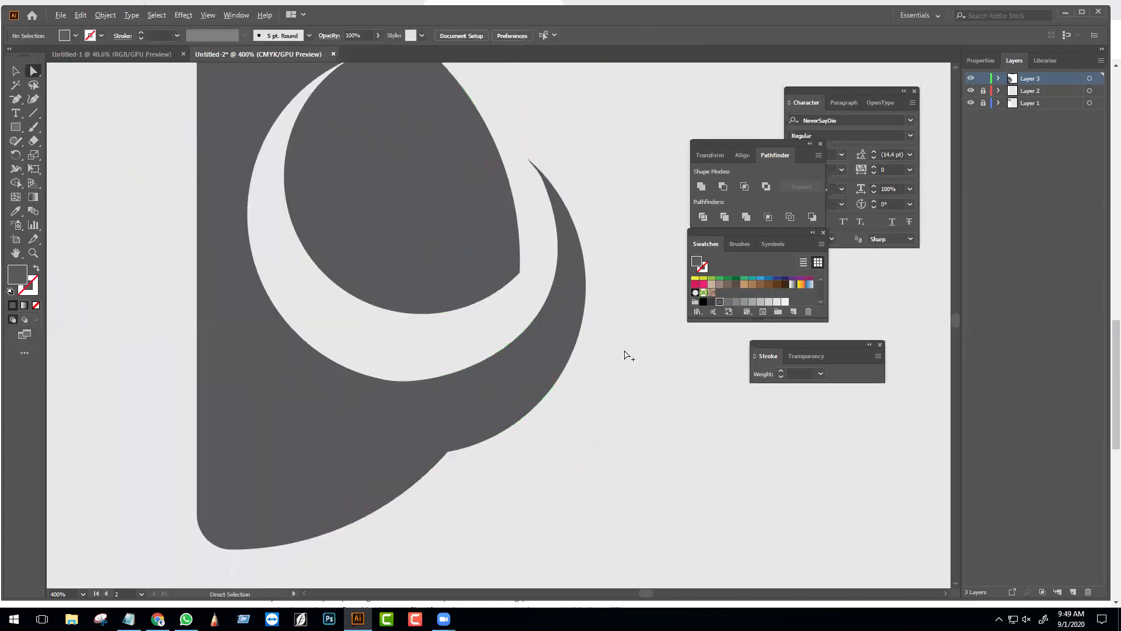
- Scale the whole logo down proportionally to about 1.60 × 2.38 in
{"action": "scroll", "coordinate": [624, 352], "scroll_direction": "down", "scroll_amount": 3}
{"action": "key", "text": "v"}
{"action": "left_click_drag", "start_coordinate": [641, 431], "coordinate": [358, 198]}
{"action": "left_click_drag", "start_coordinate": [613, 207], "coordinate": [603, 218]}
{"action": "left_click", "coordinate": [637, 286]}
{"action": "left_click_drag", "start_coordinate": [586, 288], "coordinate": [543, 295]}
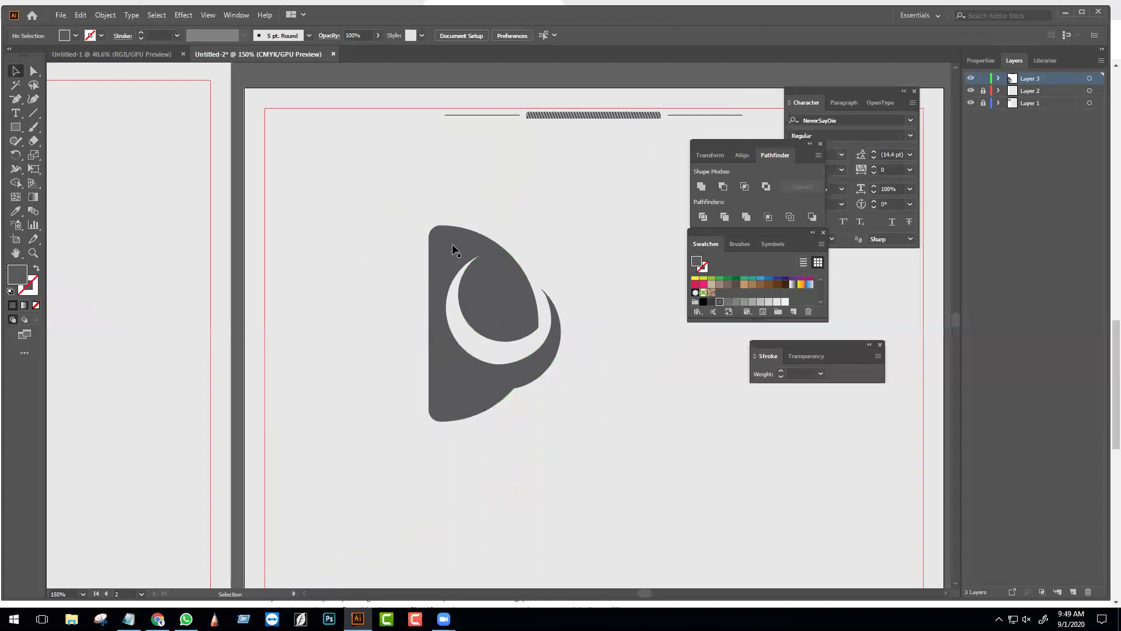
- Draw a closed curved sliver with the Pen tool from the half circle's upper right edge to the inner shape's lower right corner
{"action": "scroll", "coordinate": [484, 328], "scroll_direction": "up", "scroll_amount": 2}
{"action": "key", "text": "a"}
{"action": "left_click", "coordinate": [504, 292]}
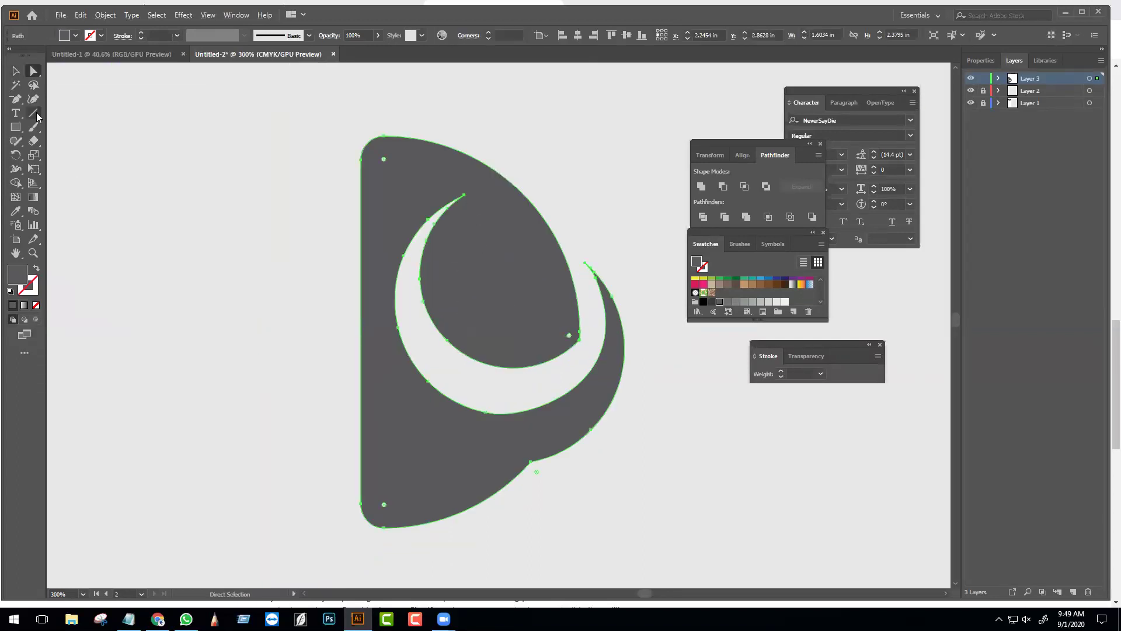
{"action": "left_click_drag", "start_coordinate": [19, 103], "coordinate": [55, 106]}
{"action": "left_click", "coordinate": [489, 161]}
{"action": "left_click_drag", "start_coordinate": [556, 365], "coordinate": [637, 411]}
{"action": "left_click_drag", "start_coordinate": [682, 465], "coordinate": [742, 424]}
{"action": "left_click_drag", "start_coordinate": [575, 360], "coordinate": [550, 370]}
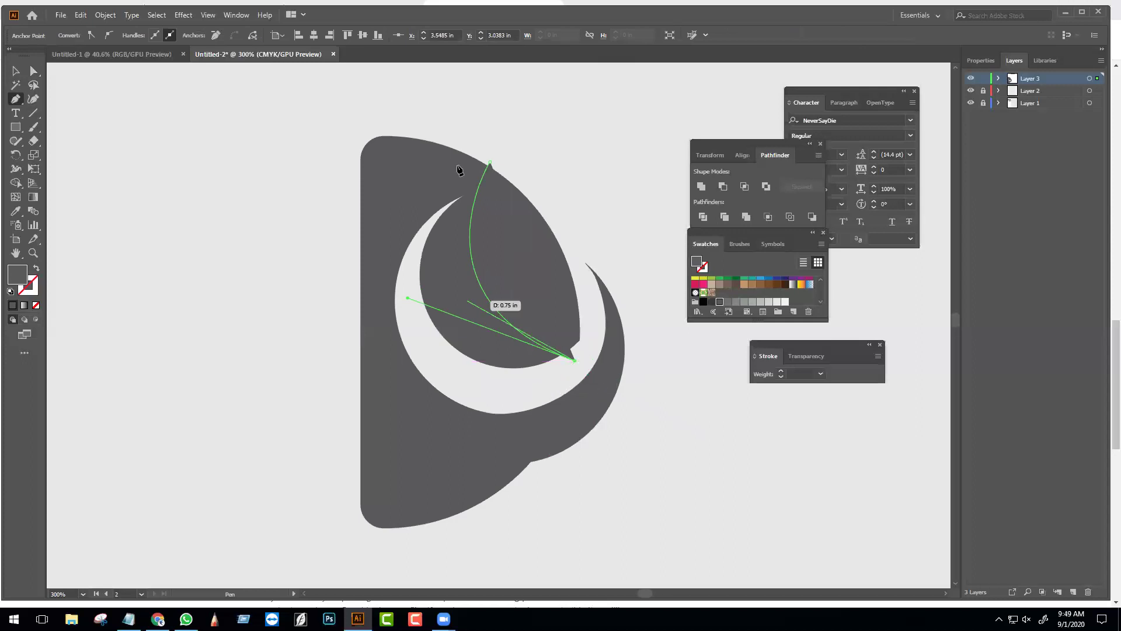
{"action": "left_click", "coordinate": [490, 162]}
{"action": "key", "text": "a"}
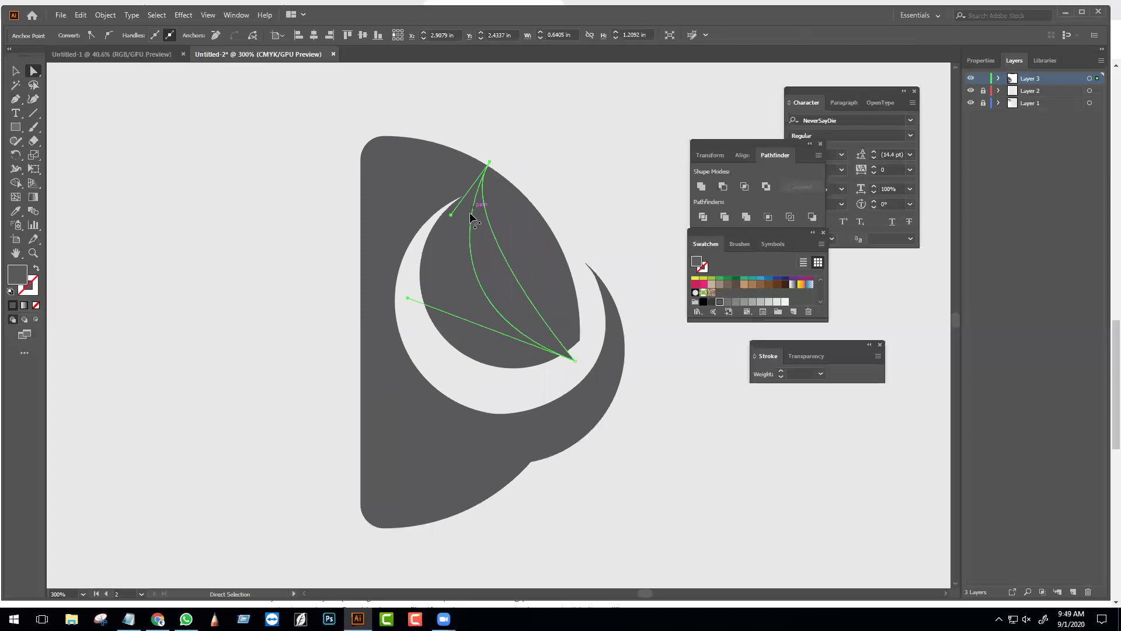
- Pull the sliver's upper handle down and left to form a slim crescent and fill it with the lightest gray swatch
{"action": "left_click_drag", "start_coordinate": [446, 223], "coordinate": [429, 268]}
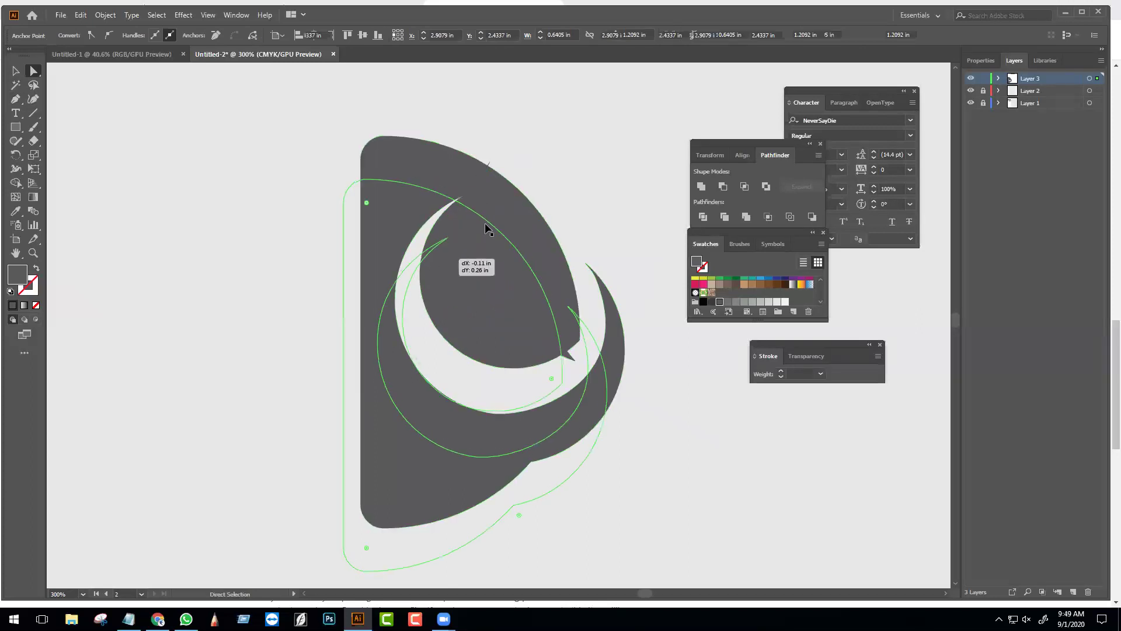
{"action": "key", "text": "ctrl+z"}
{"action": "left_click", "coordinate": [489, 165]}
{"action": "left_click_drag", "start_coordinate": [456, 215], "coordinate": [386, 319]}
{"action": "left_click", "coordinate": [784, 302]}
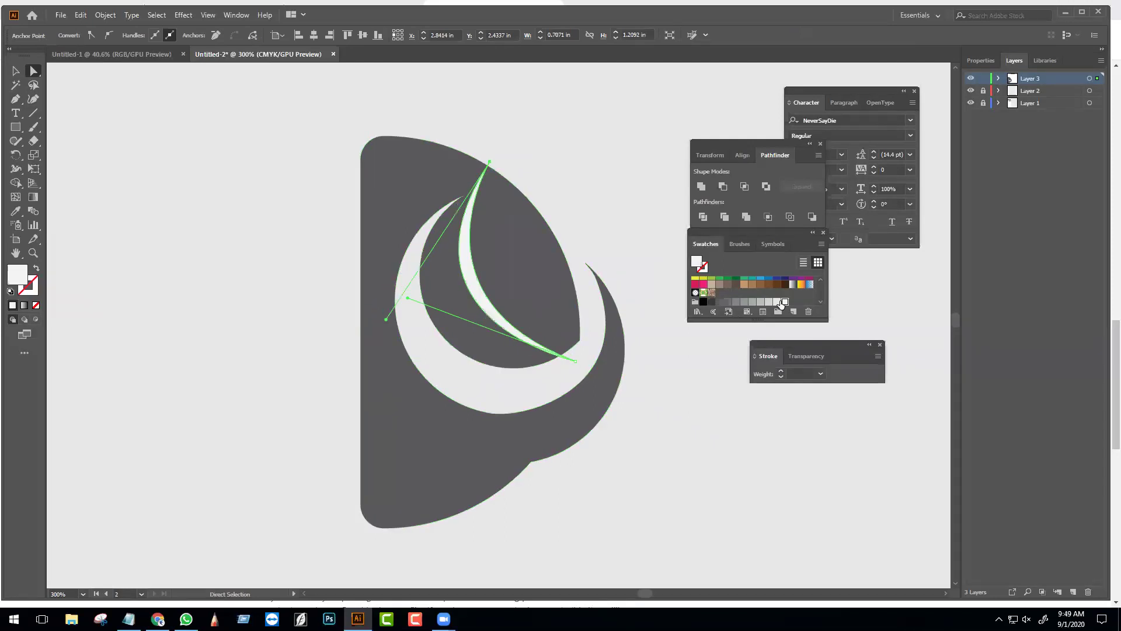
- Pull the slim crescent's curve handles farther left to deepen its bend, and nudge the crescent about 0.04 in left
{"action": "left_click_drag", "start_coordinate": [407, 300], "coordinate": [358, 323]}
{"action": "left_click_drag", "start_coordinate": [411, 297], "coordinate": [378, 300]}
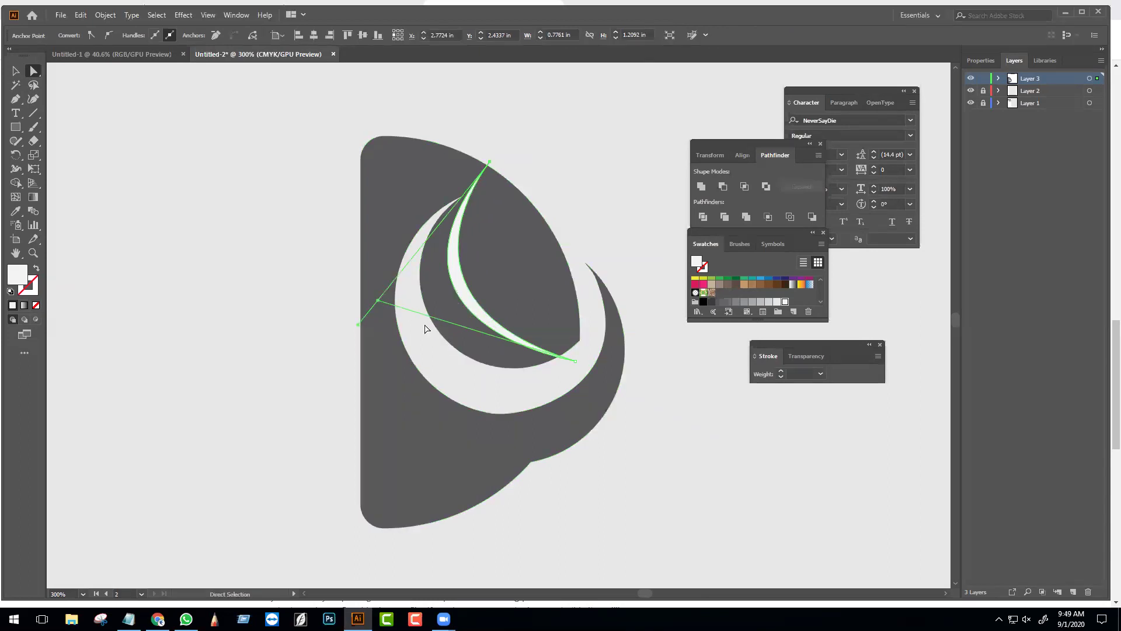
{"action": "left_click", "coordinate": [630, 413]}
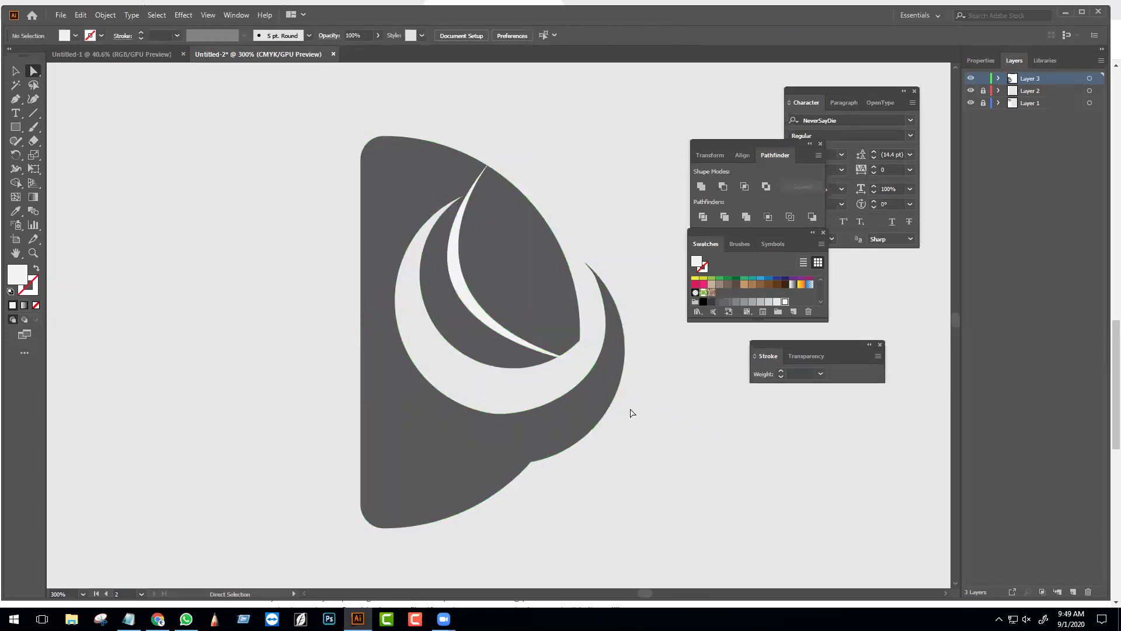
{"action": "left_click_drag", "start_coordinate": [457, 264], "coordinate": [448, 270]}
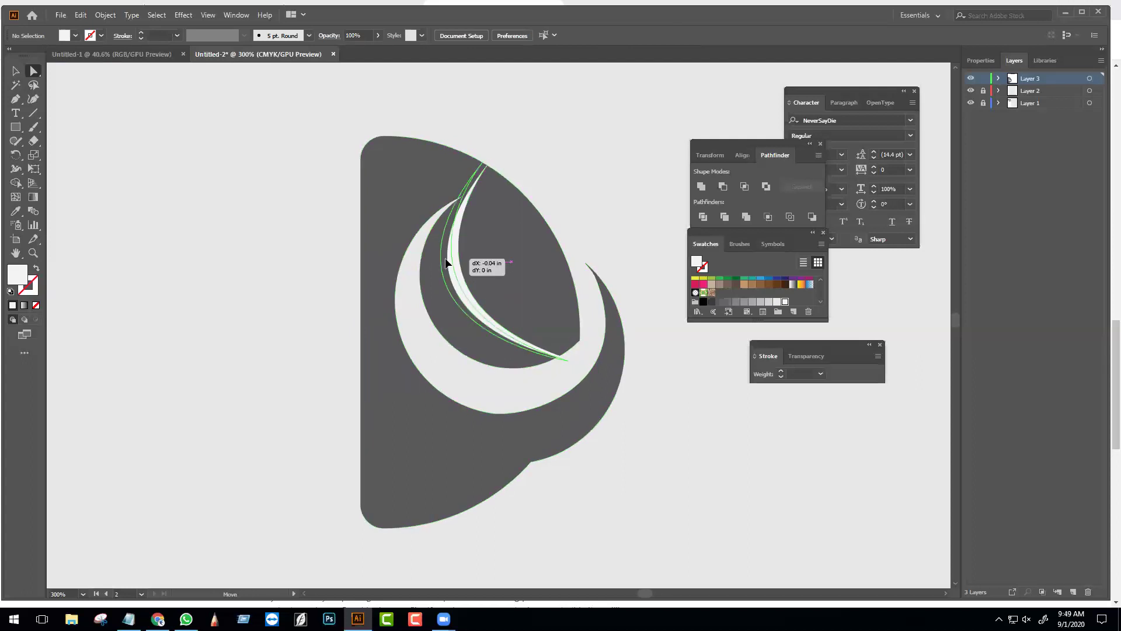
{"action": "left_click", "coordinate": [668, 416]}
- Move the slim crescent's lower tip up and left onto the inner dark shape's lower edge
{"action": "left_click", "coordinate": [568, 361]}
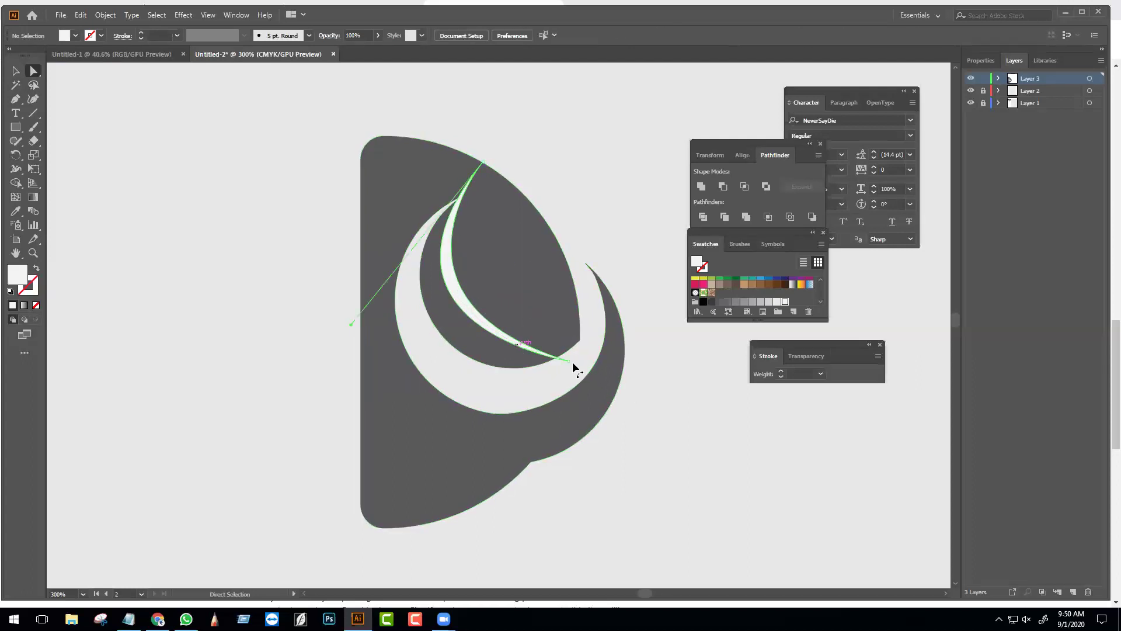
{"action": "scroll", "coordinate": [563, 357], "scroll_direction": "up", "scroll_amount": 3}
{"action": "left_click_drag", "start_coordinate": [572, 369], "coordinate": [530, 357]}
{"action": "left_click_drag", "start_coordinate": [523, 356], "coordinate": [524, 352]}
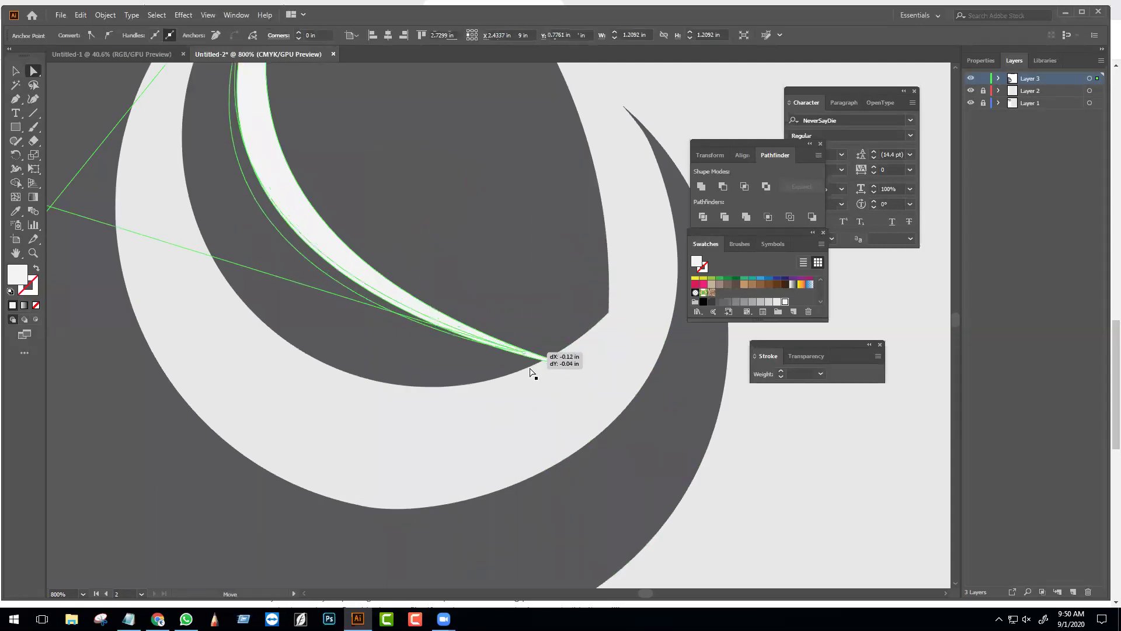
{"action": "scroll", "coordinate": [529, 373], "scroll_direction": "down", "scroll_amount": 2}
{"action": "left_click", "coordinate": [561, 436]}
- Adjust the slim crescent's curve handles so it tapers evenly from the upper tip to the lower tip
{"action": "left_click_drag", "start_coordinate": [395, 162], "coordinate": [416, 219]}
{"action": "scroll", "coordinate": [418, 220], "scroll_direction": "up", "scroll_amount": 2}
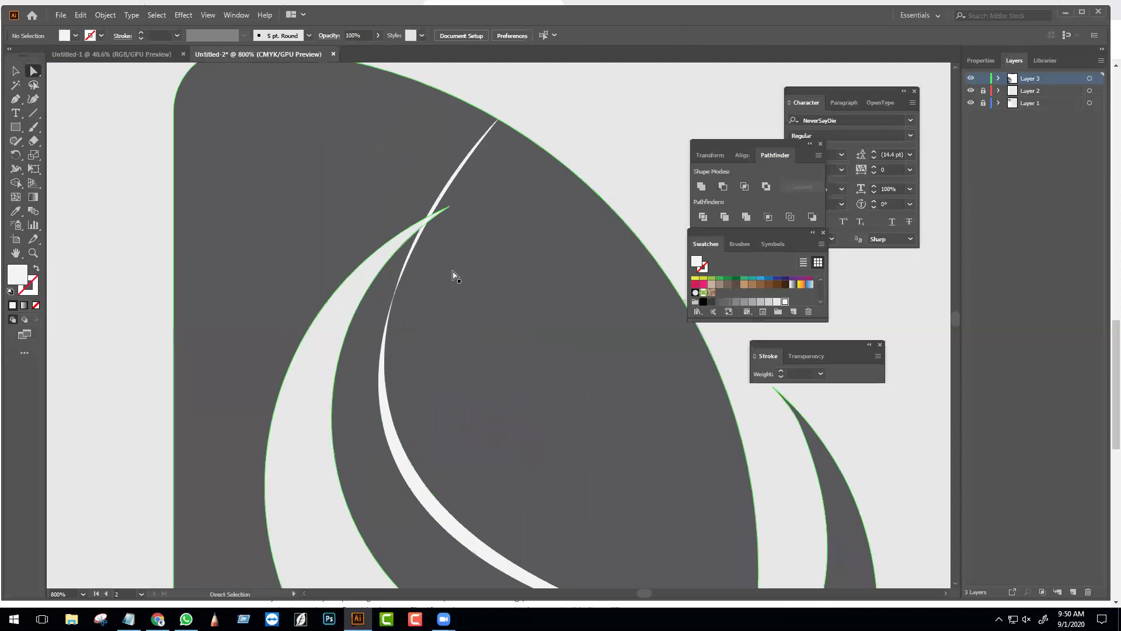
{"action": "left_click", "coordinate": [497, 123]}
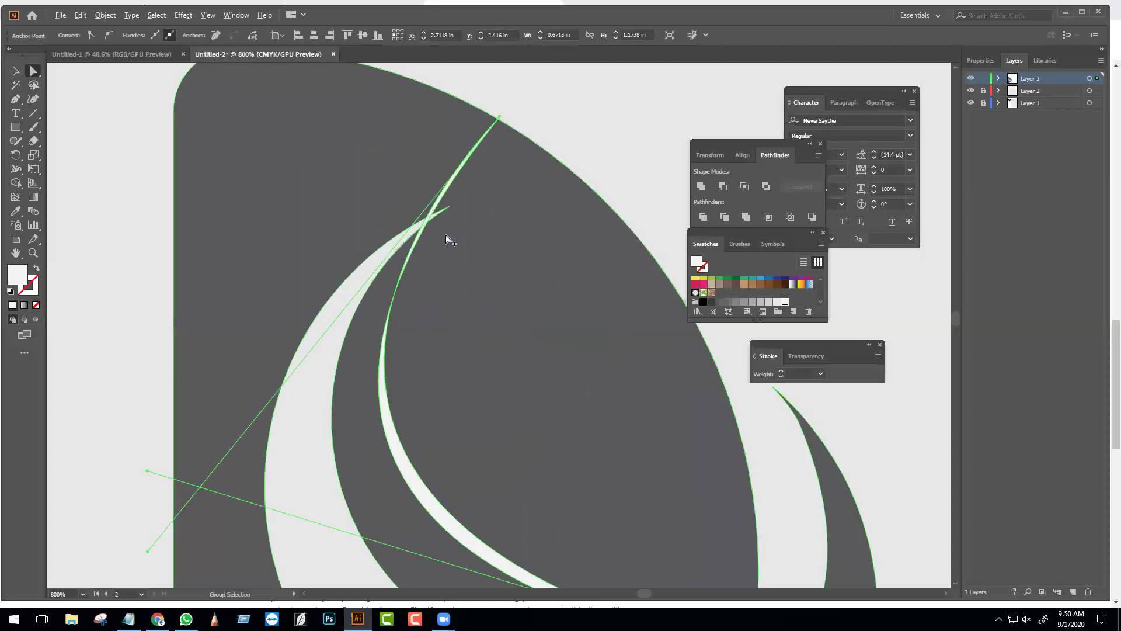
{"action": "scroll", "coordinate": [446, 236], "scroll_direction": "down", "scroll_amount": 2}
{"action": "mouse_move", "coordinate": [297, 392]}
{"action": "left_mouse_down"}
{"action": "mouse_move", "coordinate": [345, 355]}
{"action": "mouse_move", "coordinate": [306, 333]}
{"action": "left_mouse_up"}
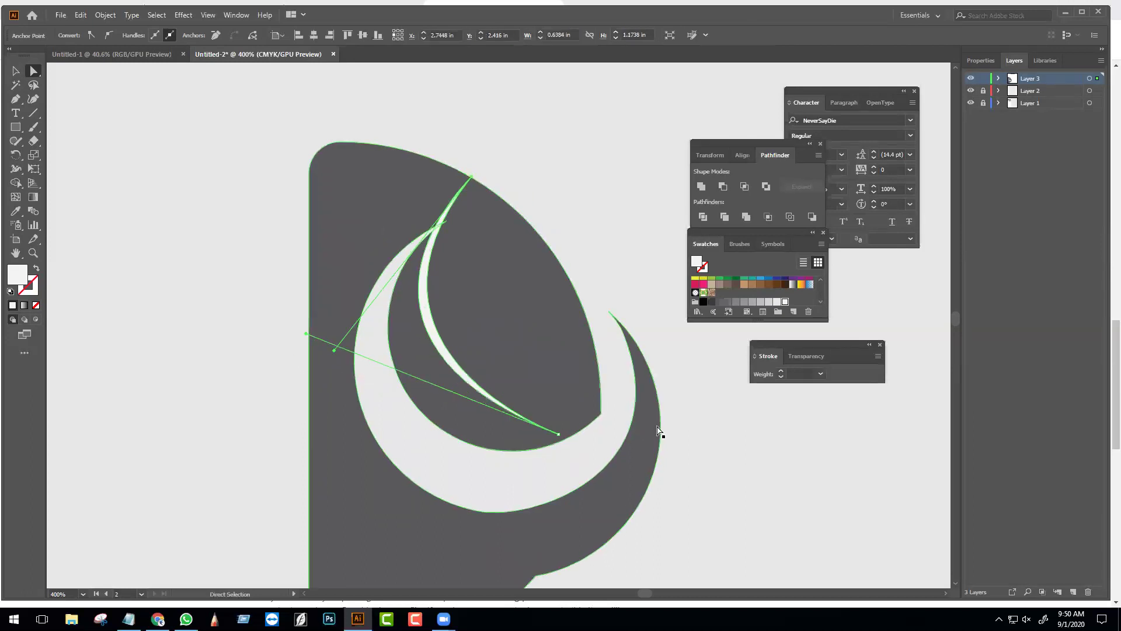
{"action": "left_click", "coordinate": [717, 448]}
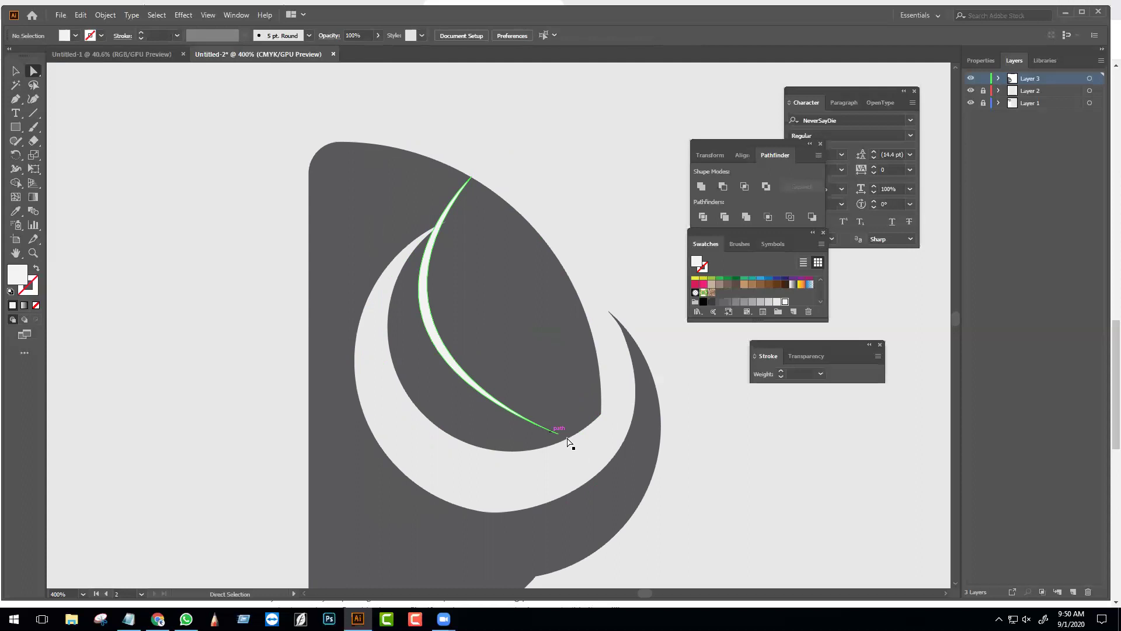
- Reposition the slim crescent's lower and upper curve handles to make its middle section thicker
{"action": "left_click", "coordinate": [561, 435]}
{"action": "left_click_drag", "start_coordinate": [305, 334], "coordinate": [352, 314]}
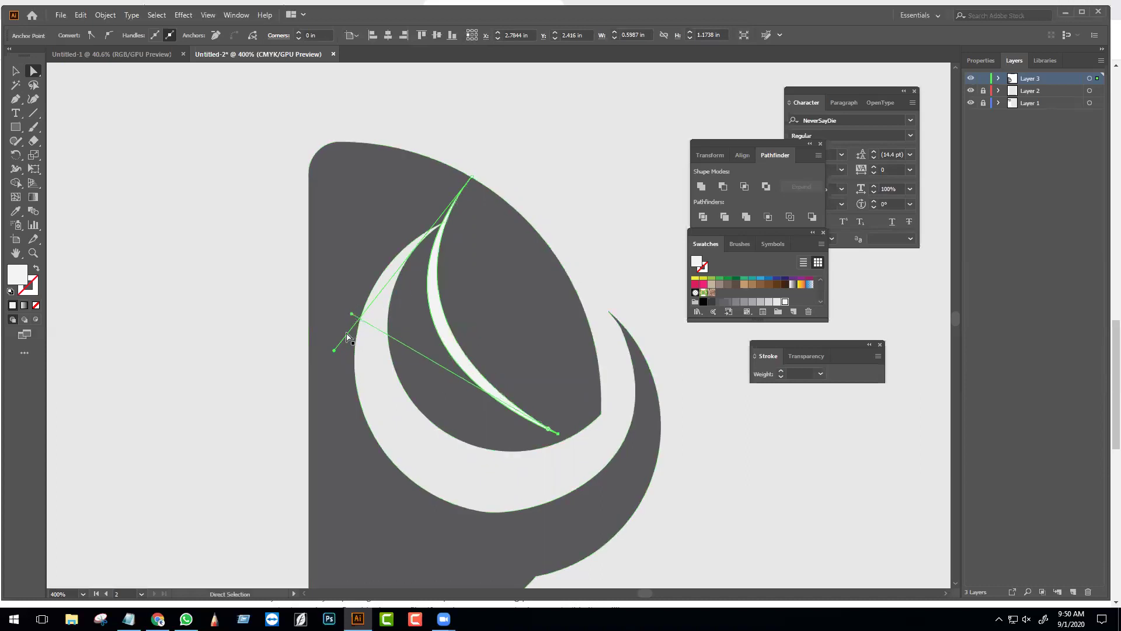
{"action": "left_click_drag", "start_coordinate": [334, 353], "coordinate": [313, 355]}
{"action": "left_click", "coordinate": [608, 270]}
{"action": "scroll", "coordinate": [602, 350], "scroll_direction": "down", "scroll_amount": 3}
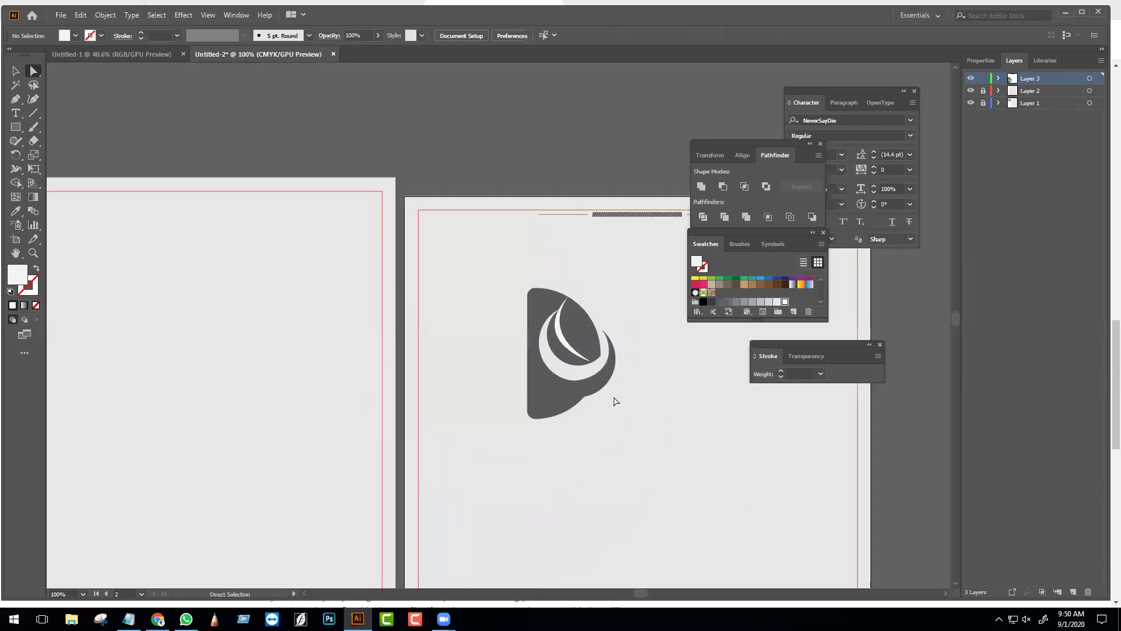
{"action": "scroll", "coordinate": [624, 392], "scroll_direction": "up", "scroll_amount": 2}
{"action": "scroll", "coordinate": [476, 250], "scroll_direction": "up", "scroll_amount": 2}
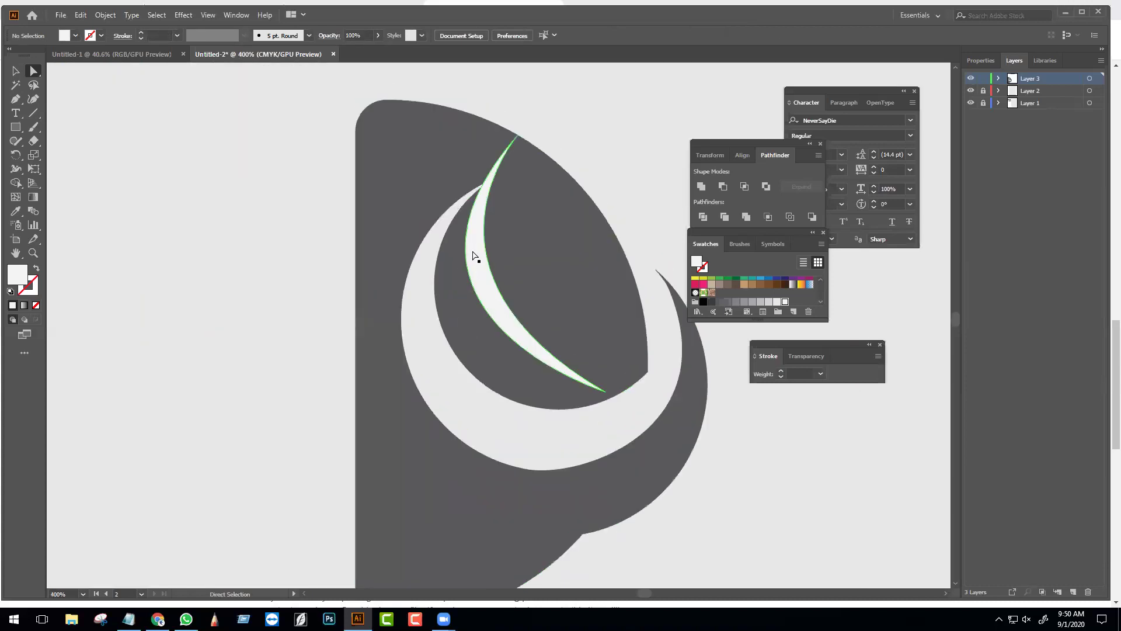
- Use Shape Builder on all logo shapes to cut out the slim crescent and merge its projecting tip into the dark shape
{"action": "left_click", "coordinate": [560, 280]}
{"action": "key", "text": "ctrl+a"}
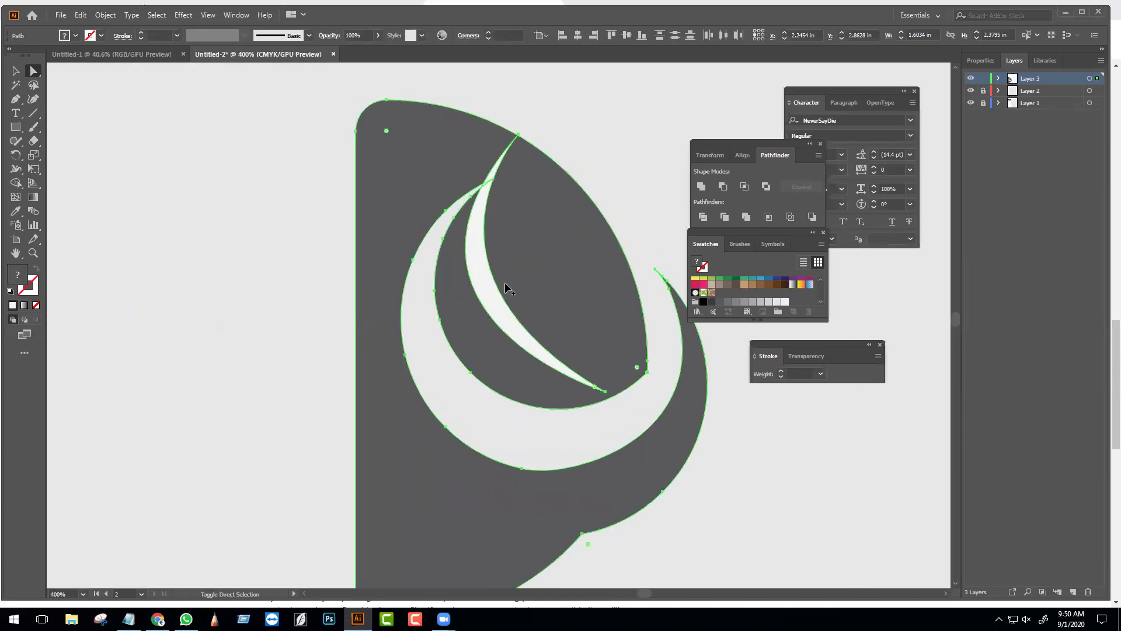
{"action": "key", "text": "shift+m"}
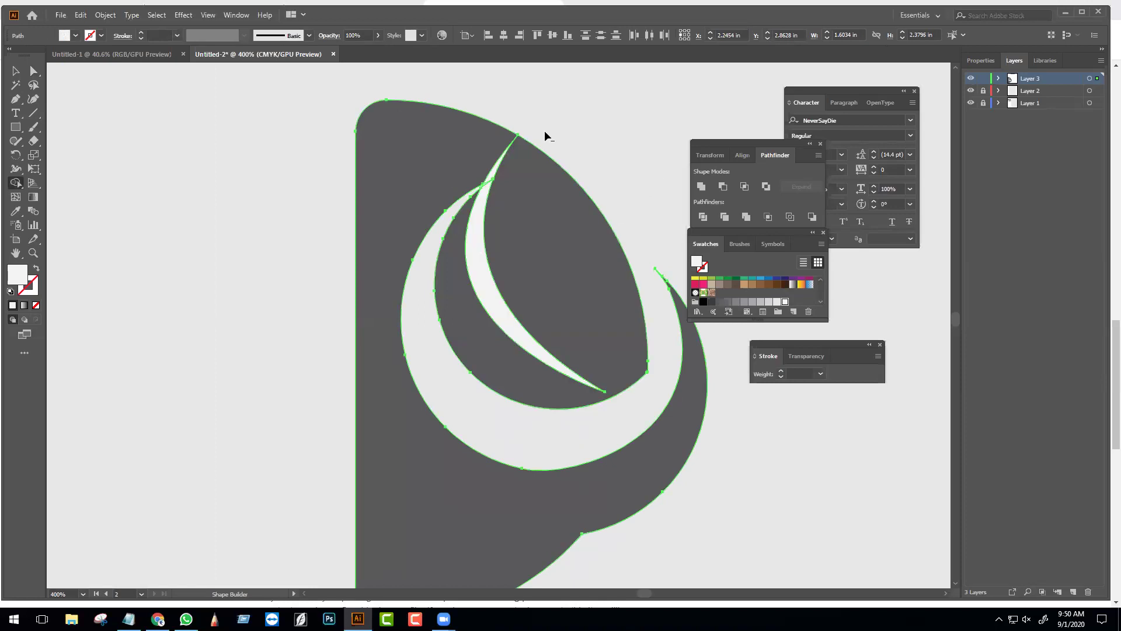
{"action": "scroll", "coordinate": [548, 133], "scroll_direction": "up", "scroll_amount": 4}
{"action": "key", "text": "a"}
{"action": "left_click", "coordinate": [334, 287]}
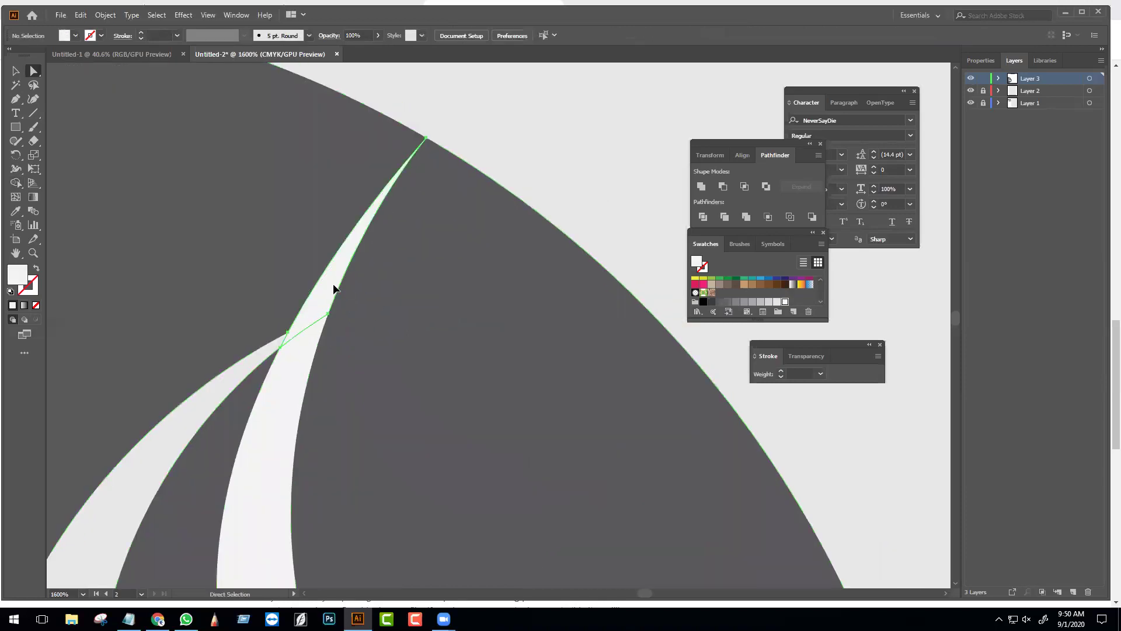
{"action": "left_click", "coordinate": [295, 363]}
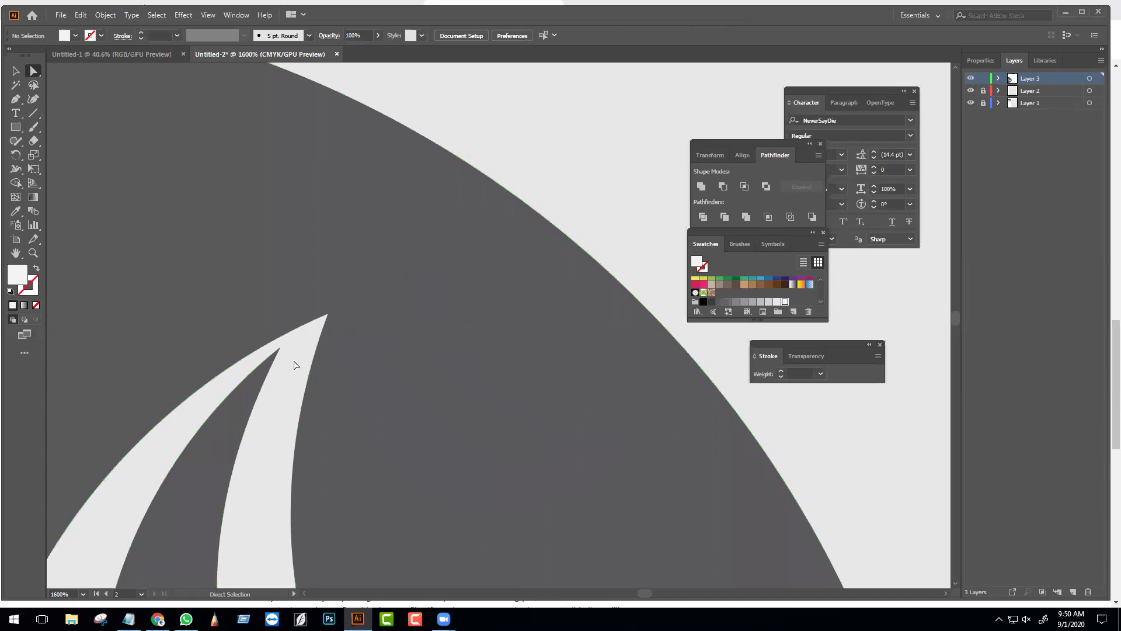
{"action": "scroll", "coordinate": [420, 400], "scroll_direction": "down", "scroll_amount": 5}
{"action": "scroll", "coordinate": [467, 435], "scroll_direction": "up", "scroll_amount": 2}
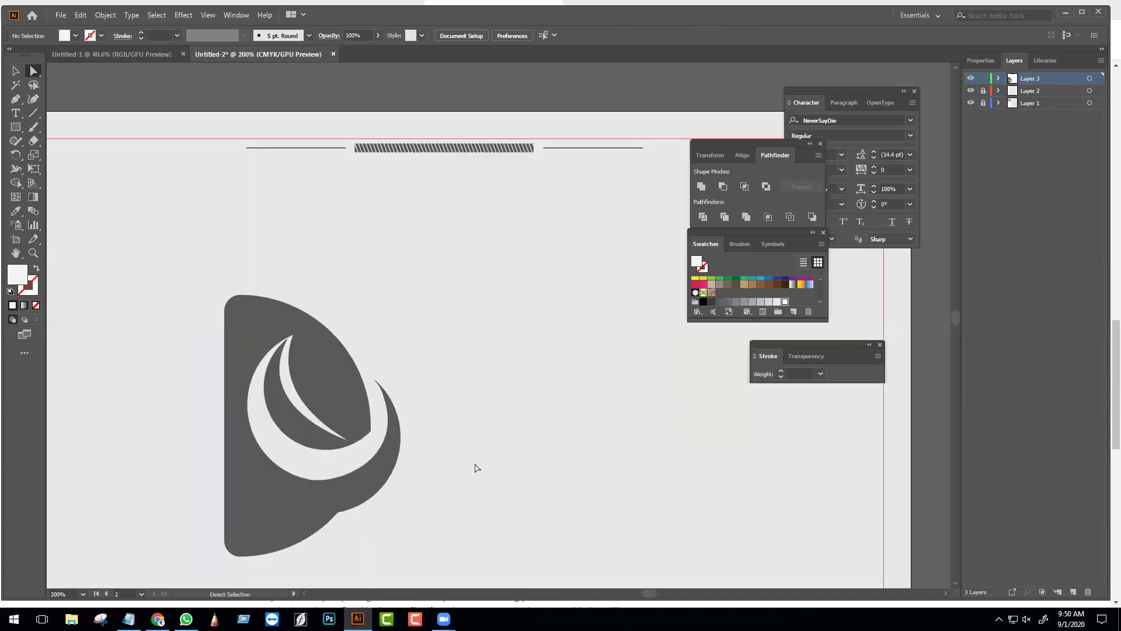
- Try to round the pointed right corner of the inner dark shape, and undo the rounding
{"action": "left_click_drag", "start_coordinate": [422, 509], "coordinate": [508, 426]}
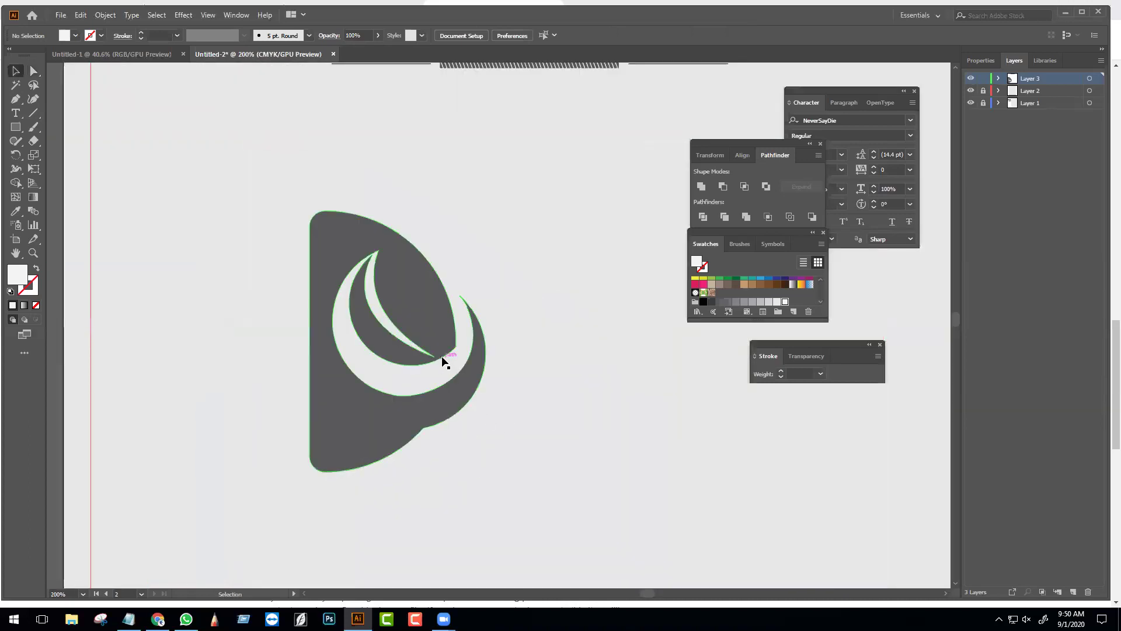
{"action": "scroll", "coordinate": [445, 355], "scroll_direction": "up", "scroll_amount": 3}
{"action": "key", "text": "v"}
{"action": "key", "text": "a"}
{"action": "left_click", "coordinate": [480, 327]}
{"action": "scroll", "coordinate": [485, 333], "scroll_direction": "down", "scroll_amount": 3}
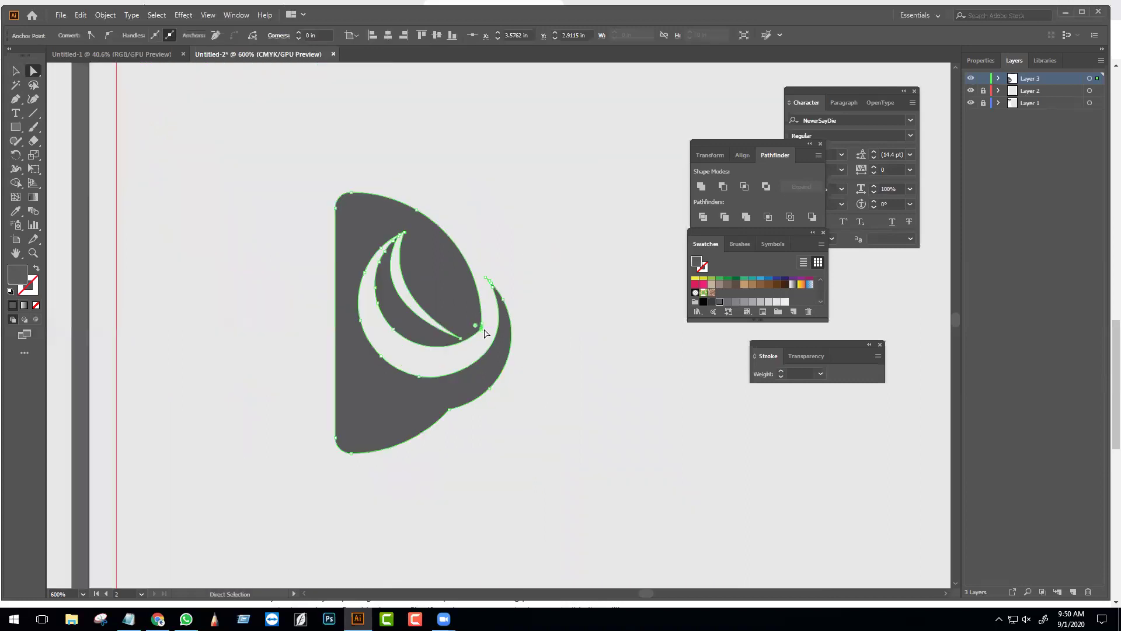
{"action": "scroll", "coordinate": [442, 332], "scroll_direction": "up", "scroll_amount": 3}
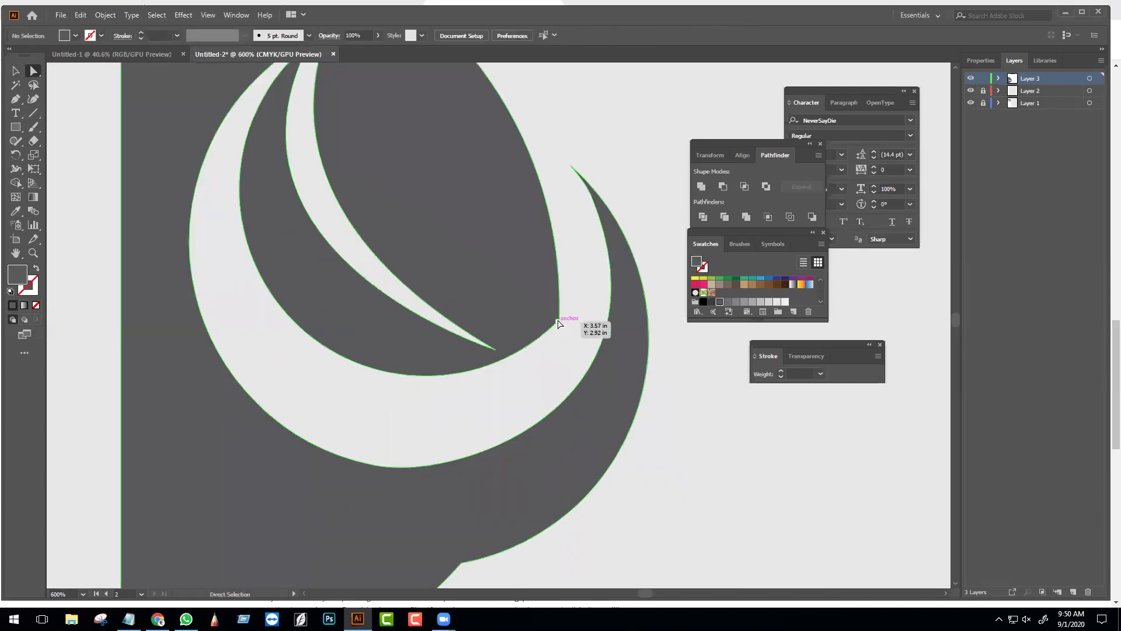
{"action": "left_click", "coordinate": [560, 321]}
{"action": "left_click_drag", "start_coordinate": [549, 315], "coordinate": [498, 294]}
{"action": "scroll", "coordinate": [558, 315], "scroll_direction": "up", "scroll_amount": 3}
{"action": "key", "text": "ctrl+z"}
{"action": "key", "text": "ctrl+z"}
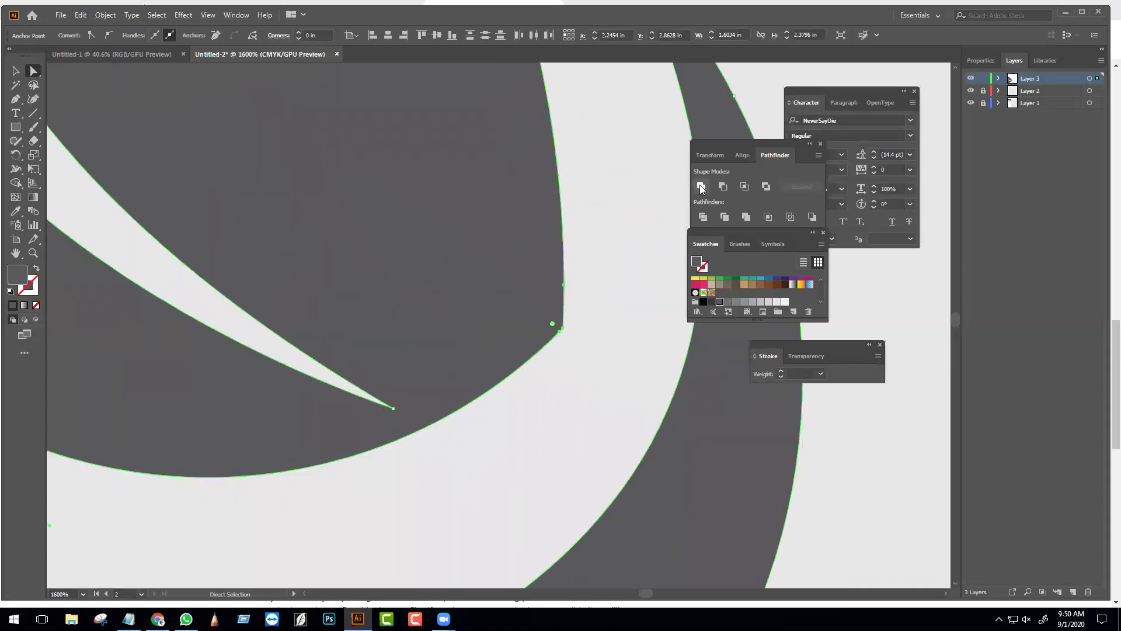
- Round the inner dark shape's right corner by about 0.04 in and delete the arc's anchor points
{"action": "left_click_drag", "start_coordinate": [553, 323], "coordinate": [526, 312]}
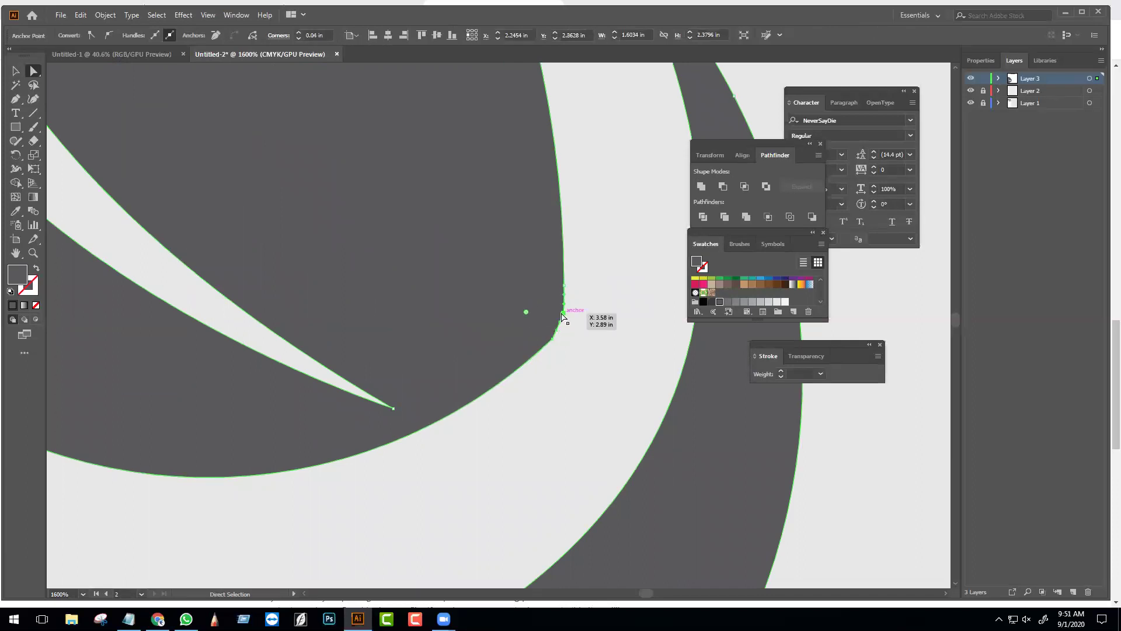
{"action": "left_click", "coordinate": [562, 317]}
{"action": "key", "text": "p"}
{"action": "left_click", "coordinate": [552, 340]}
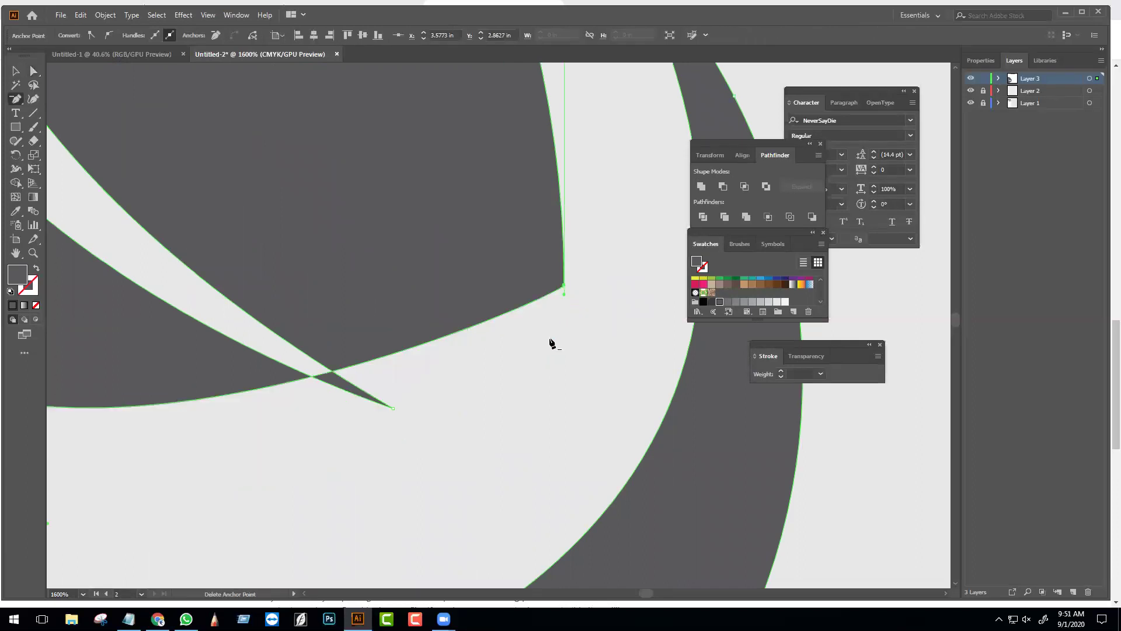
- Try to smooth the inner shape's lower curve by extending the neighbouring anchor handles, and undo the corner edits
{"action": "key", "text": "a"}
{"action": "left_click_drag", "start_coordinate": [566, 293], "coordinate": [557, 520]}
{"action": "key", "text": "ctrl+minus"}
{"action": "key", "text": "ctrl+minus"}
{"action": "key", "text": "ctrl+minus"}
{"action": "key", "text": "ctrl+minus"}
{"action": "key", "text": "ctrl+minus"}
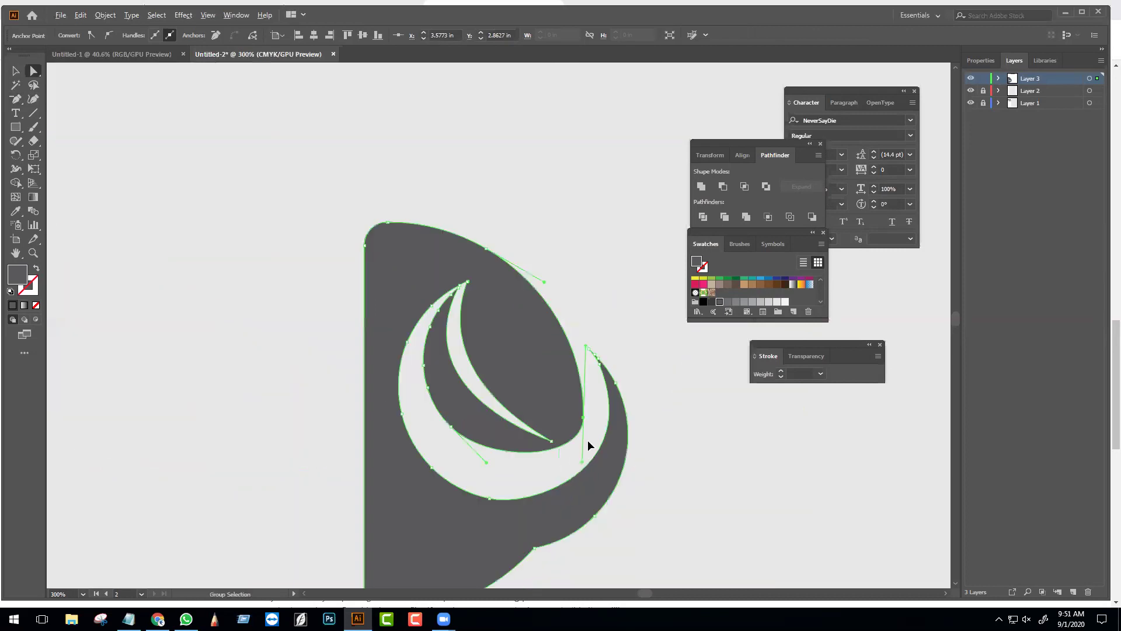
{"action": "left_click_drag", "start_coordinate": [487, 464], "coordinate": [532, 499]}
{"action": "key", "text": "ctrl+z"}
{"action": "key", "text": "ctrl+z"}
{"action": "key", "text": "ctrl+z"}
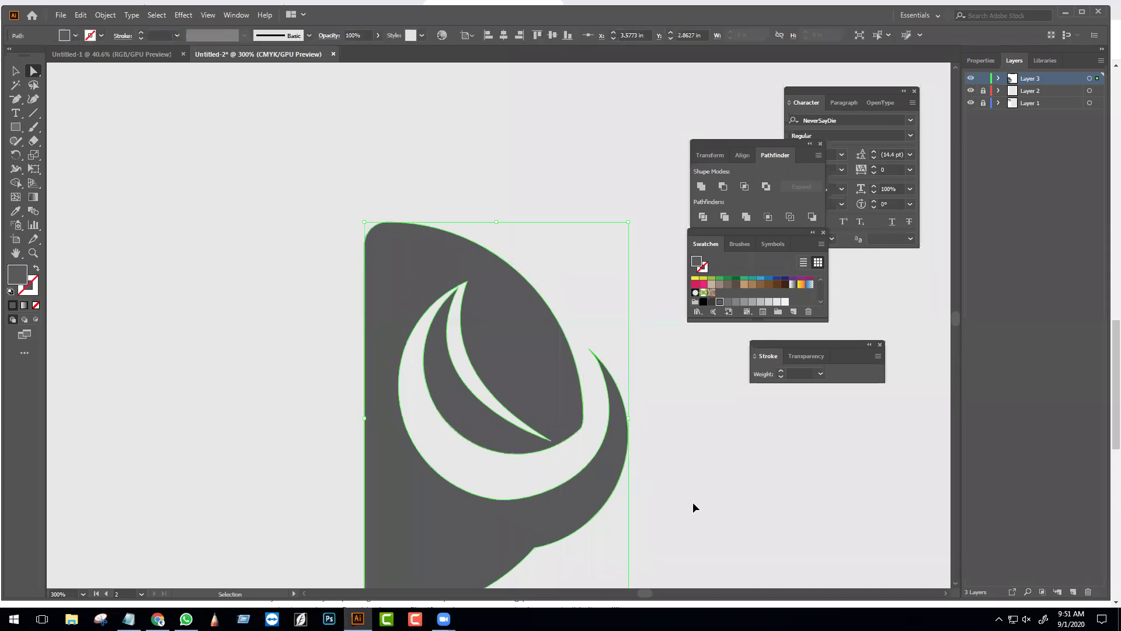
- Fill the whole logo shape with the medium blue swatch
{"action": "left_click", "coordinate": [684, 502]}
{"action": "key", "text": "v"}
{"action": "left_click_drag", "start_coordinate": [624, 402], "coordinate": [546, 307]}
{"action": "key", "text": "a"}
{"action": "left_click", "coordinate": [473, 423]}
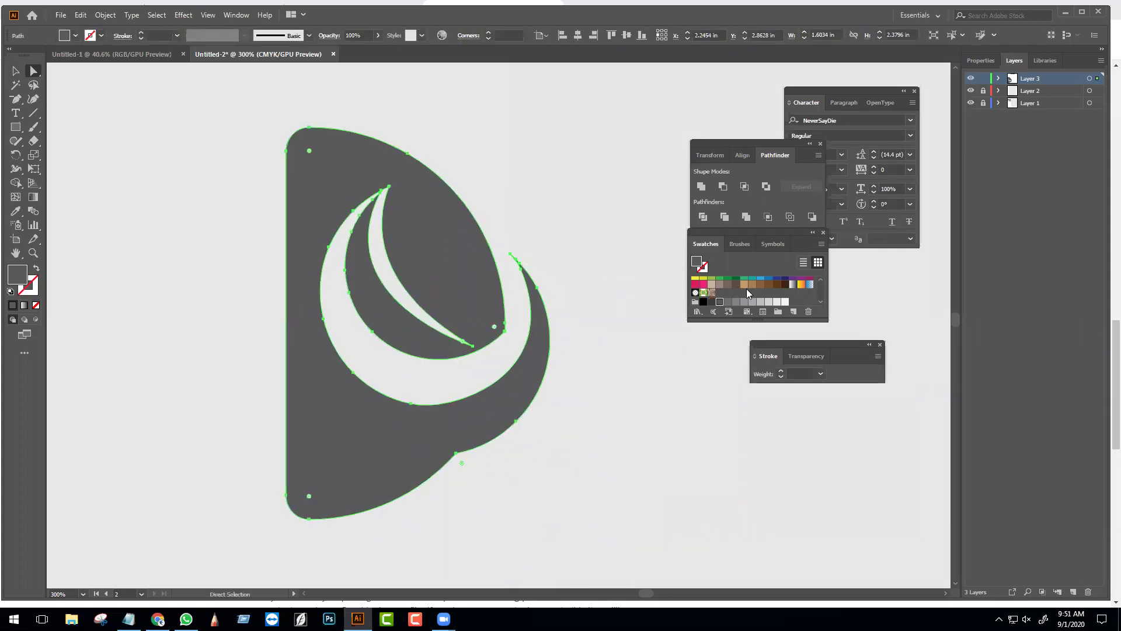
{"action": "scroll", "coordinate": [755, 289], "scroll_direction": "up", "scroll_amount": 3}
{"action": "left_click", "coordinate": [765, 287]}
{"action": "left_click", "coordinate": [608, 401]}
{"action": "key", "text": "v"}
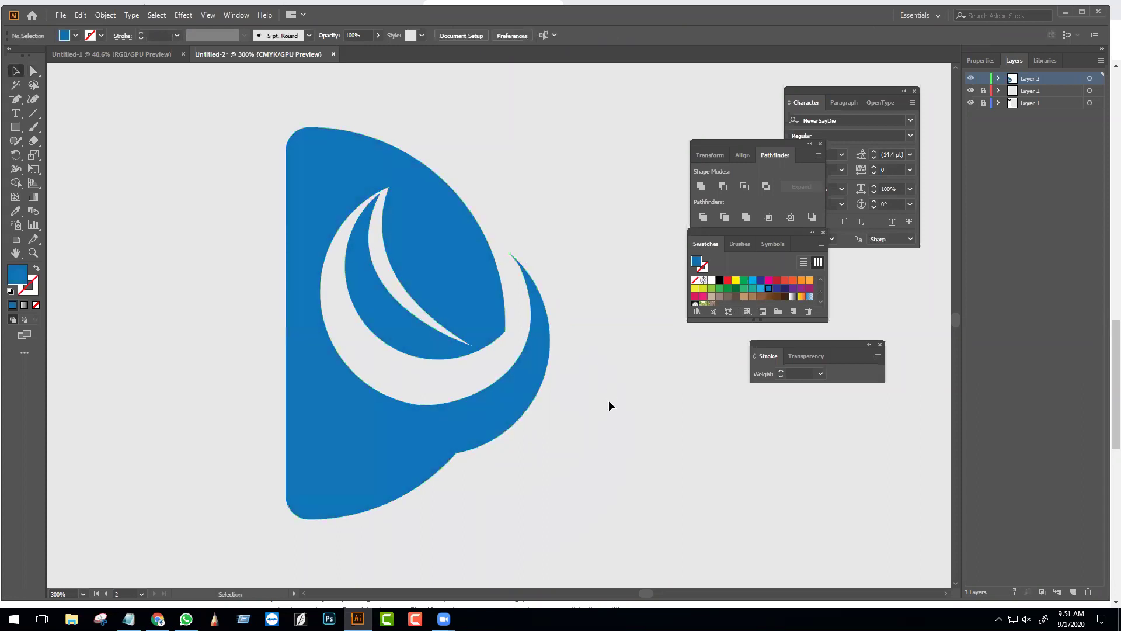
- Draw a diagonal line about 0.85 in wide and 0.80 in high from outside the logo's left edge across the crescent, and divide the logo along it
{"action": "left_click_drag", "start_coordinate": [551, 429], "coordinate": [591, 407]}
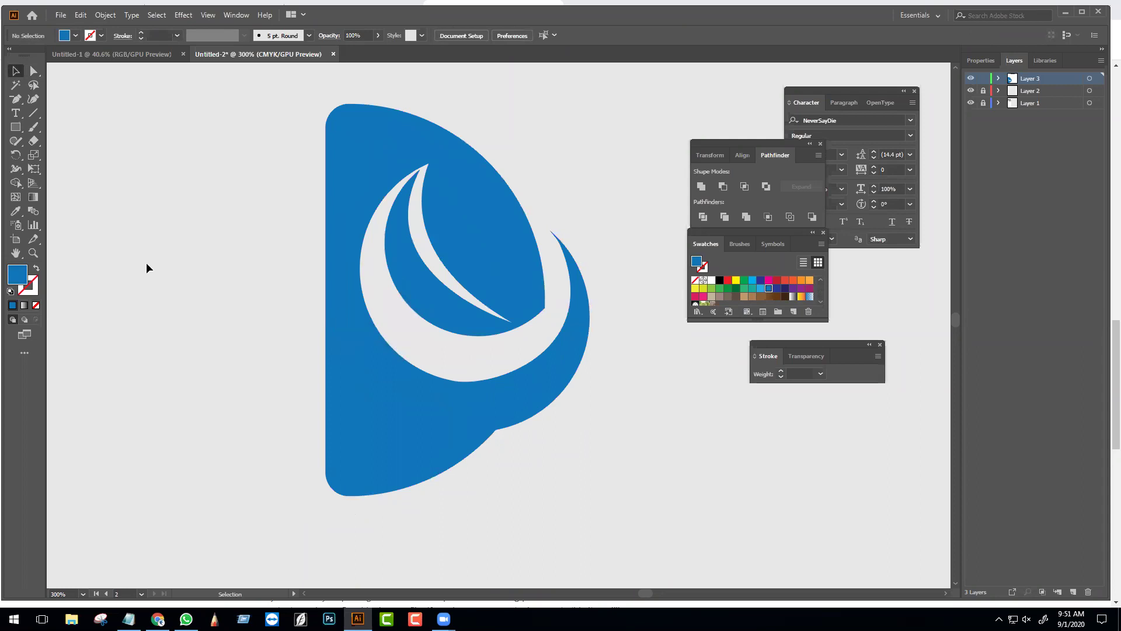
{"action": "left_click", "coordinate": [33, 113]}
{"action": "left_click_drag", "start_coordinate": [276, 232], "coordinate": [415, 353]}
{"action": "key", "text": "a"}
{"action": "key", "text": "ctrl+a"}
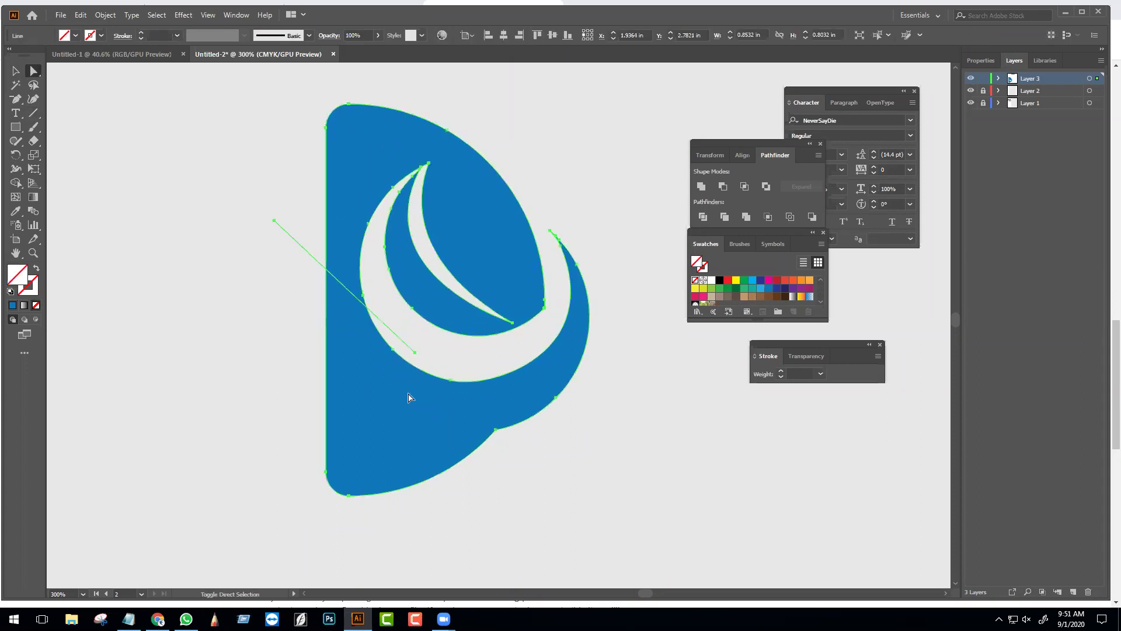
{"action": "left_click", "coordinate": [703, 217]}
{"action": "left_click", "coordinate": [663, 415]}
- Try several gray swatches on the logo's lower piece and fill it with a medium gray
{"action": "left_click", "coordinate": [529, 417]}
{"action": "left_click_drag", "start_coordinate": [743, 319], "coordinate": [742, 335]}
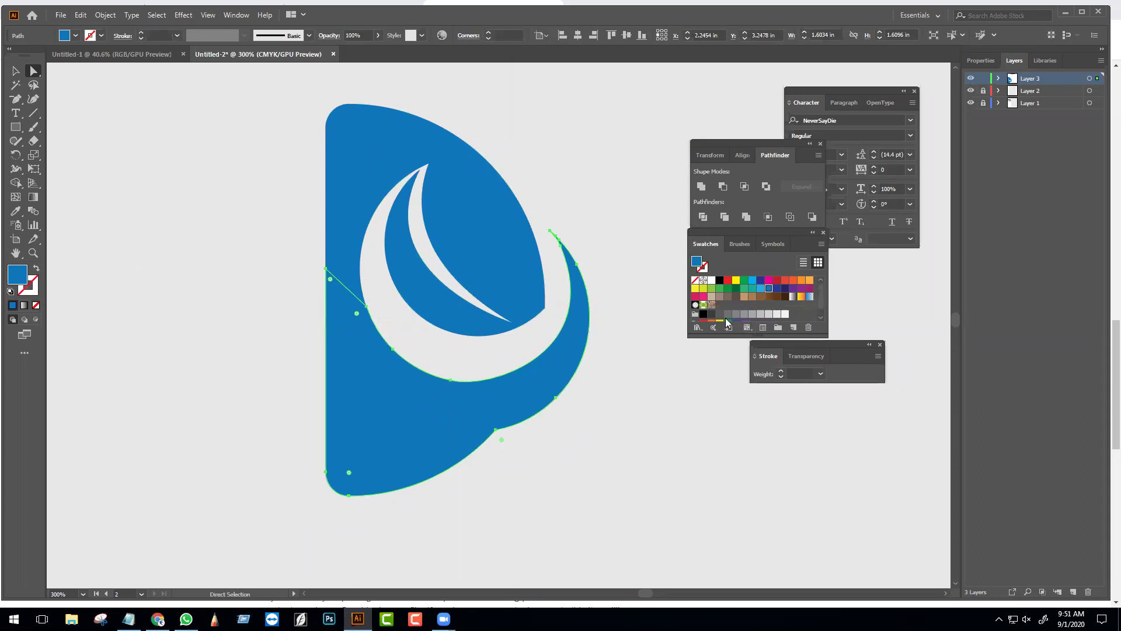
{"action": "left_click", "coordinate": [735, 314]}
{"action": "key", "text": "v"}
{"action": "left_click", "coordinate": [651, 433]}
{"action": "key", "text": "a"}
{"action": "left_click", "coordinate": [544, 370]}
{"action": "left_click", "coordinate": [769, 314]}
{"action": "left_click", "coordinate": [587, 445]}
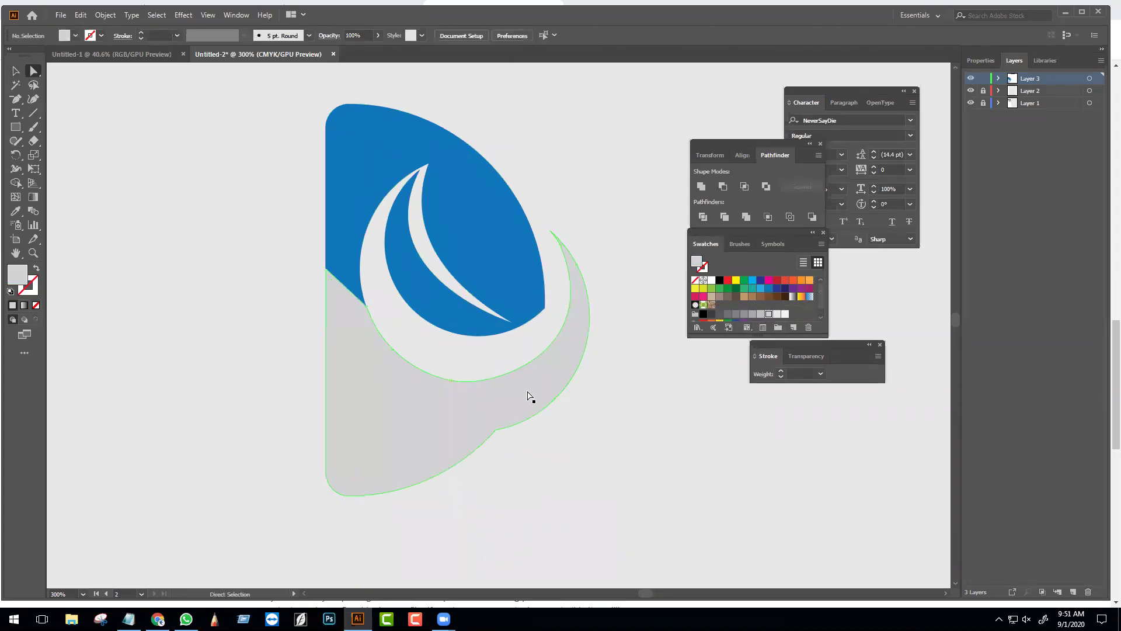
{"action": "left_click", "coordinate": [760, 314]}
{"action": "left_click", "coordinate": [752, 313]}
- Fill the logo's upper piece with the bright green swatch after trying the dark green
{"action": "left_click", "coordinate": [507, 279]}
{"action": "left_click", "coordinate": [736, 288]}
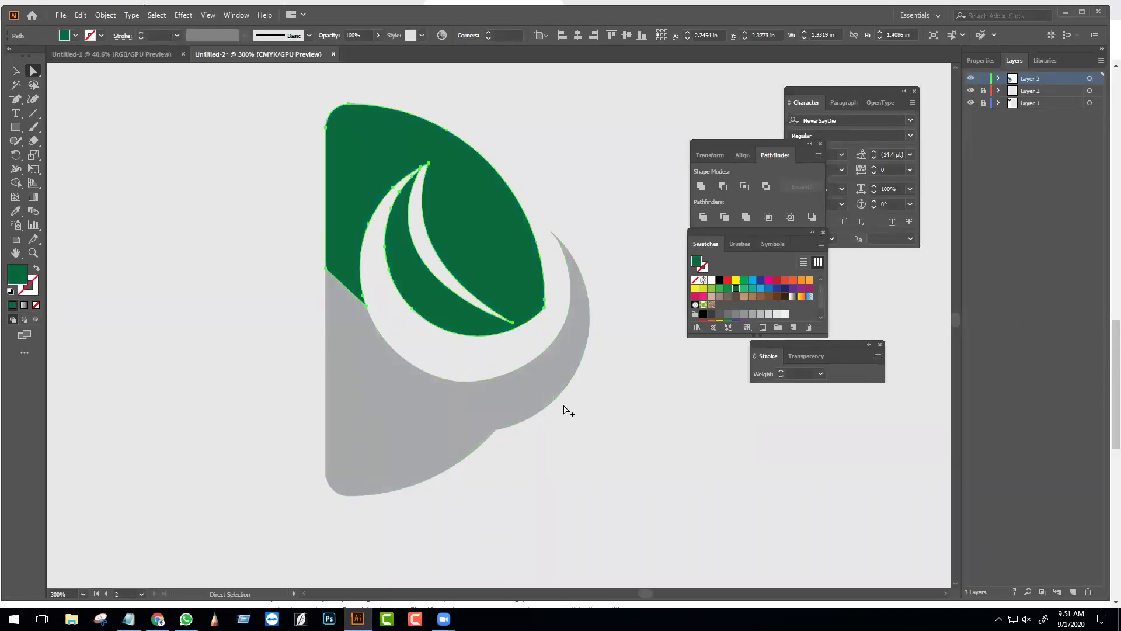
{"action": "scroll", "coordinate": [567, 410], "scroll_direction": "down", "scroll_amount": 3}
{"action": "scroll", "coordinate": [570, 424], "scroll_direction": "up", "scroll_amount": 2}
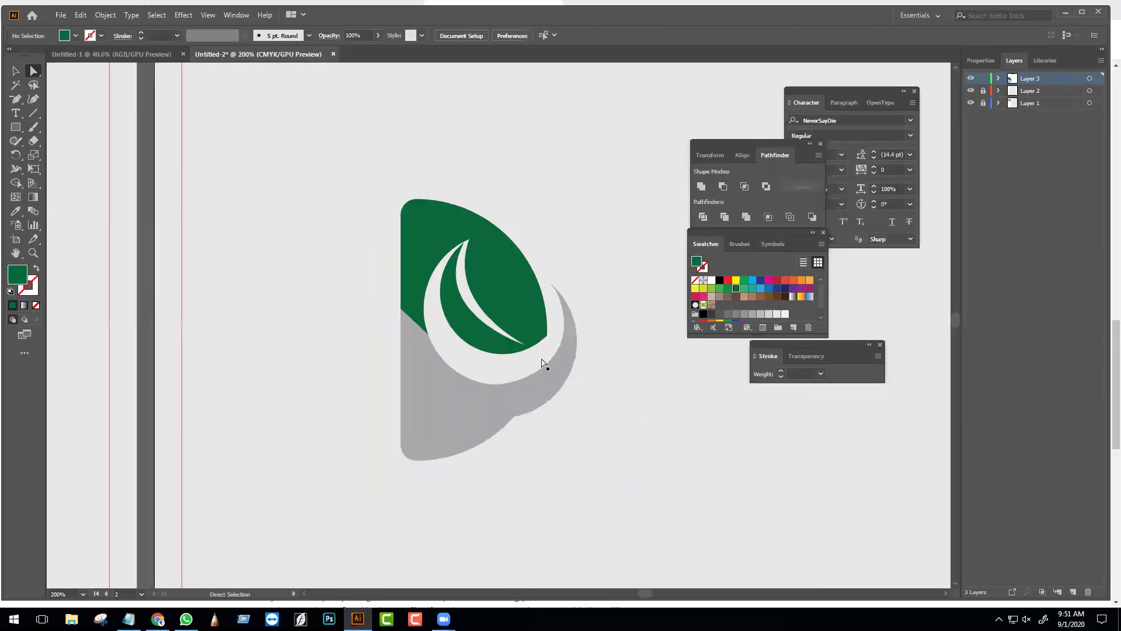
{"action": "left_click", "coordinate": [727, 289]}
{"action": "left_click", "coordinate": [602, 442]}
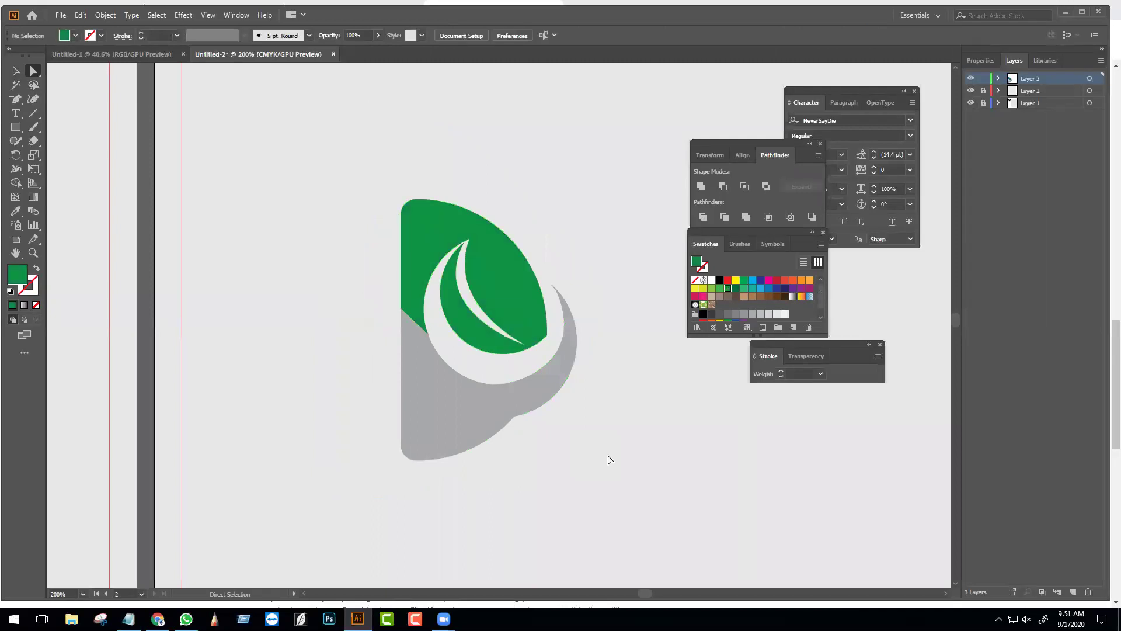
{"action": "scroll", "coordinate": [589, 447], "scroll_direction": "down", "scroll_amount": 3}
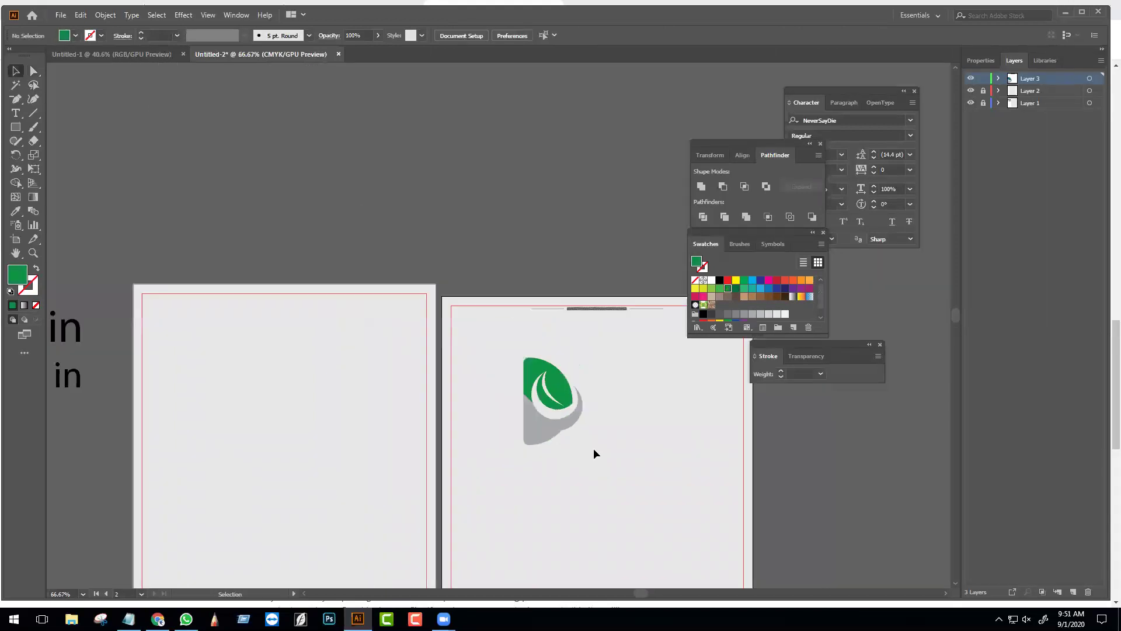
- Fill the logo's lower piece with a linear gradient running from dark indigo to light blue
{"action": "scroll", "coordinate": [576, 443], "scroll_direction": "up", "scroll_amount": 3}
{"action": "left_click", "coordinate": [502, 397]}
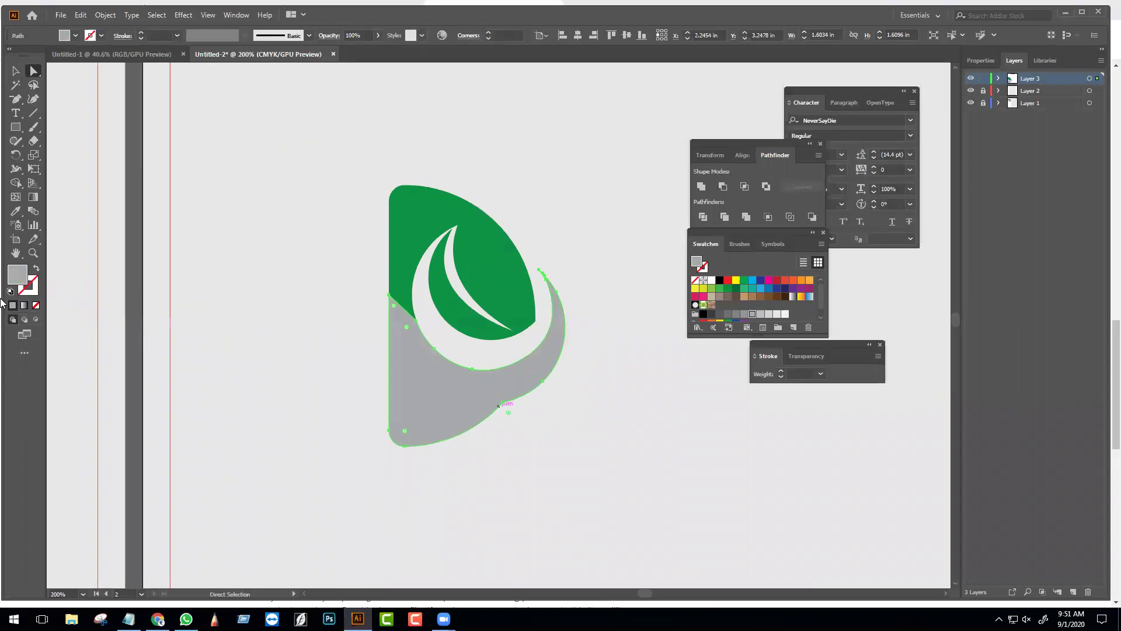
{"action": "left_click", "coordinate": [24, 304]}
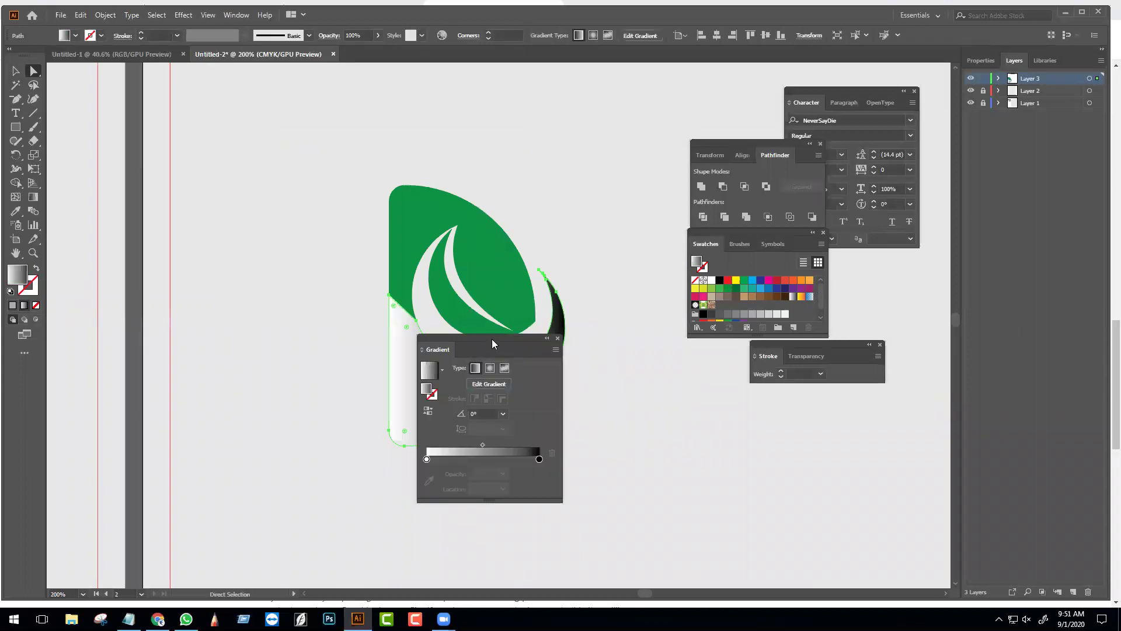
{"action": "left_click_drag", "start_coordinate": [491, 339], "coordinate": [711, 368]}
{"action": "double_click", "coordinate": [645, 493]}
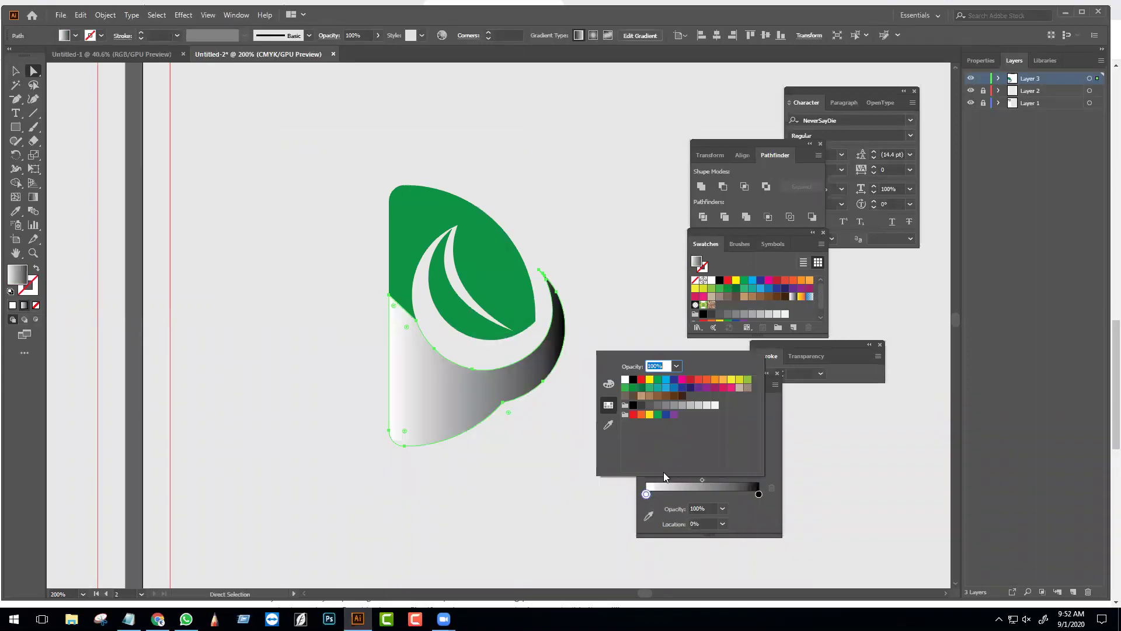
{"action": "left_click", "coordinate": [689, 388]}
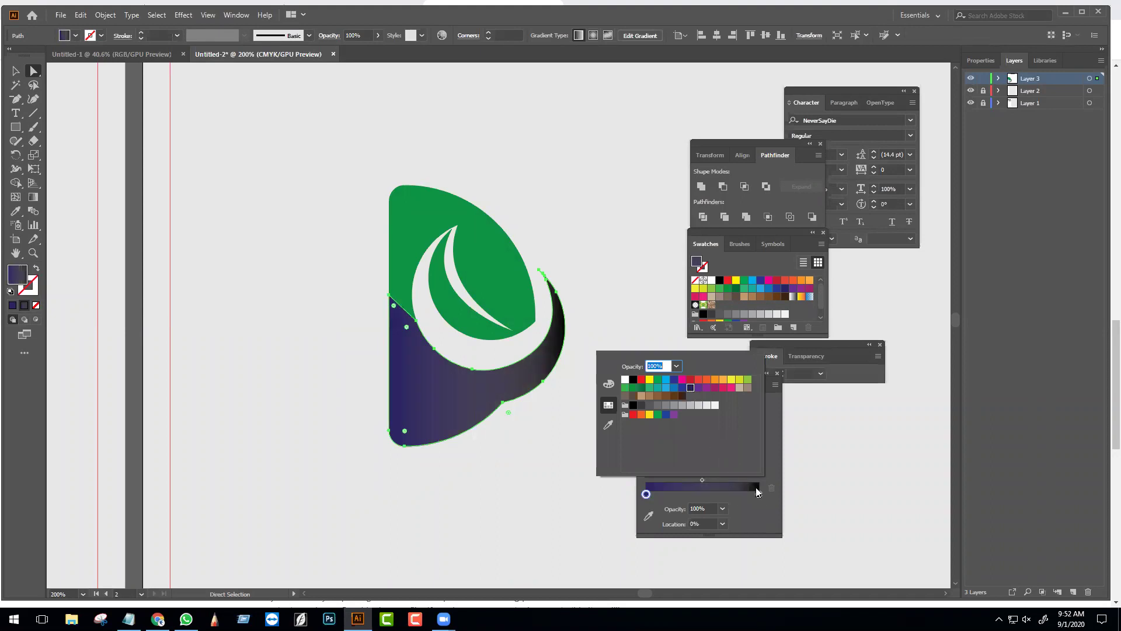
{"action": "key", "text": "Escape"}
{"action": "double_click", "coordinate": [758, 494]}
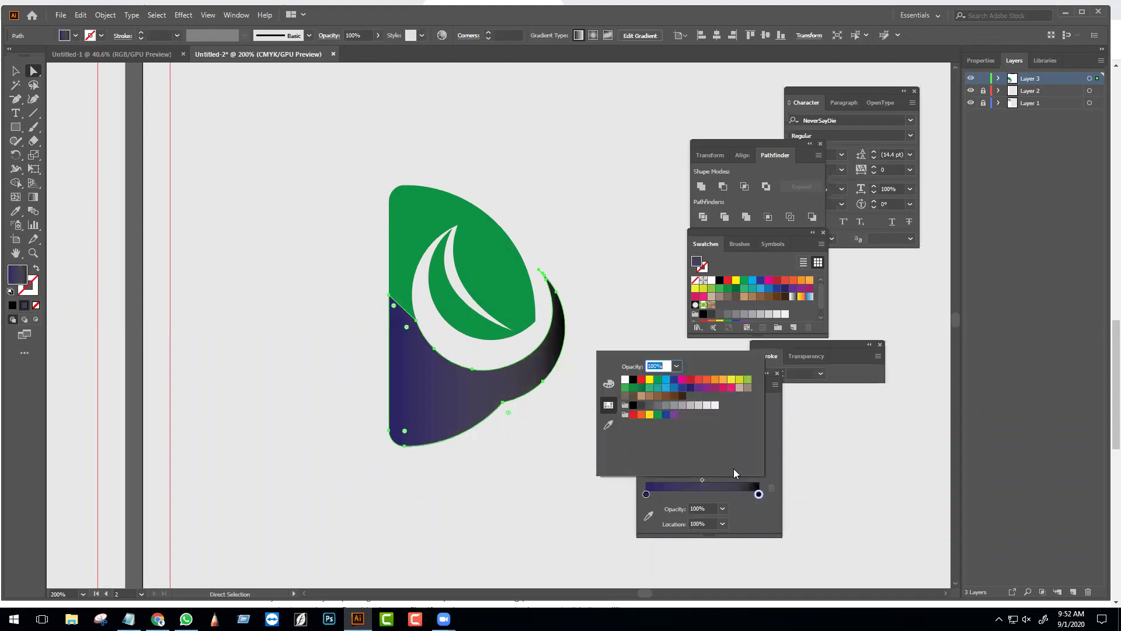
{"action": "left_click", "coordinate": [664, 390]}
{"action": "left_click", "coordinate": [540, 437]}
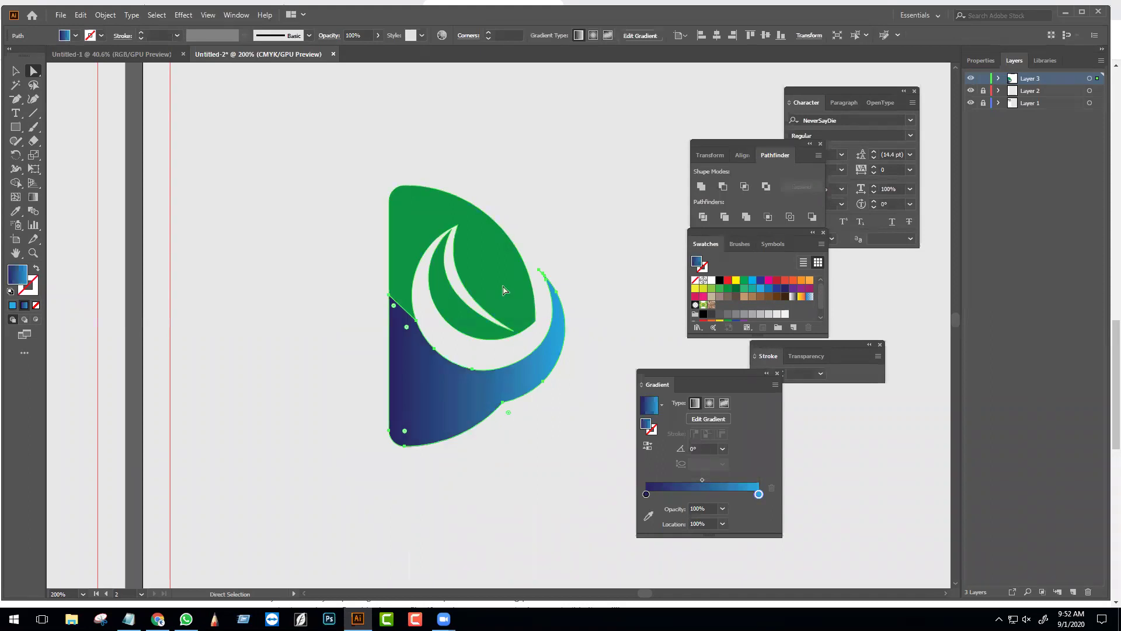
- Copy the lower piece's blue gradient onto the logo's upper piece and reverse its direction there
{"action": "left_click", "coordinate": [502, 290]}
{"action": "key", "text": "i"}
{"action": "left_click", "coordinate": [509, 387]}
{"action": "key", "text": "a"}
{"action": "left_click", "coordinate": [534, 436]}
{"action": "left_click", "coordinate": [498, 288]}
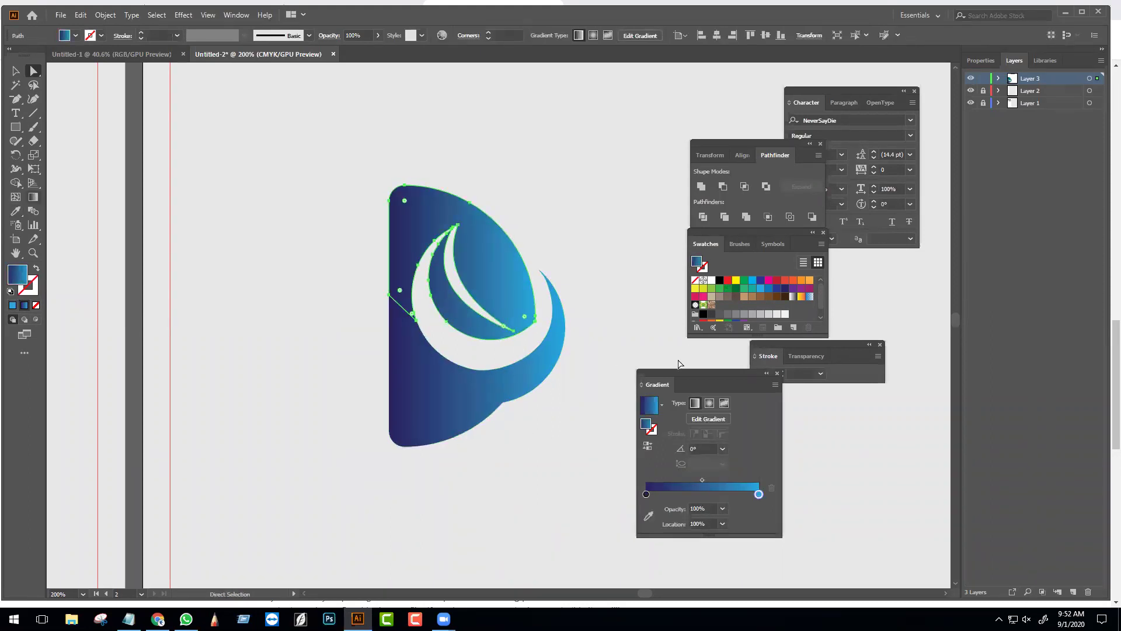
{"action": "left_click", "coordinate": [647, 446]}
{"action": "left_click", "coordinate": [501, 483]}
{"action": "left_click_drag", "start_coordinate": [553, 455], "coordinate": [475, 475]}
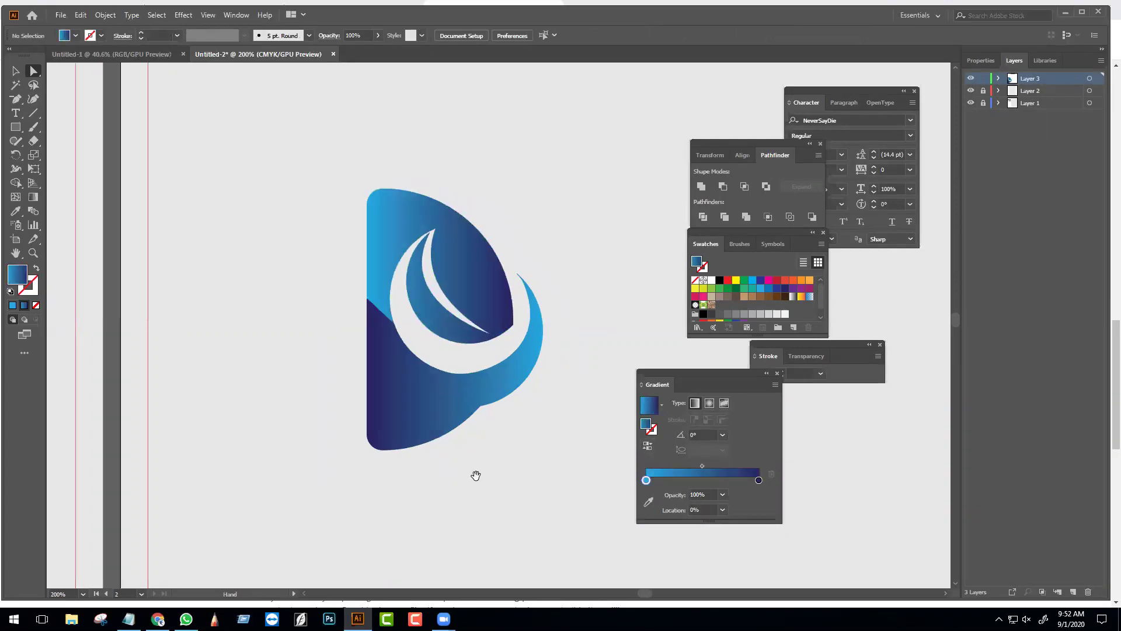
- Merge the logo's upper and lower pieces with Unite and draw a circle over their upper part
{"action": "left_click", "coordinate": [447, 309]}
{"action": "scroll", "coordinate": [448, 310], "scroll_direction": "up", "scroll_amount": 2}
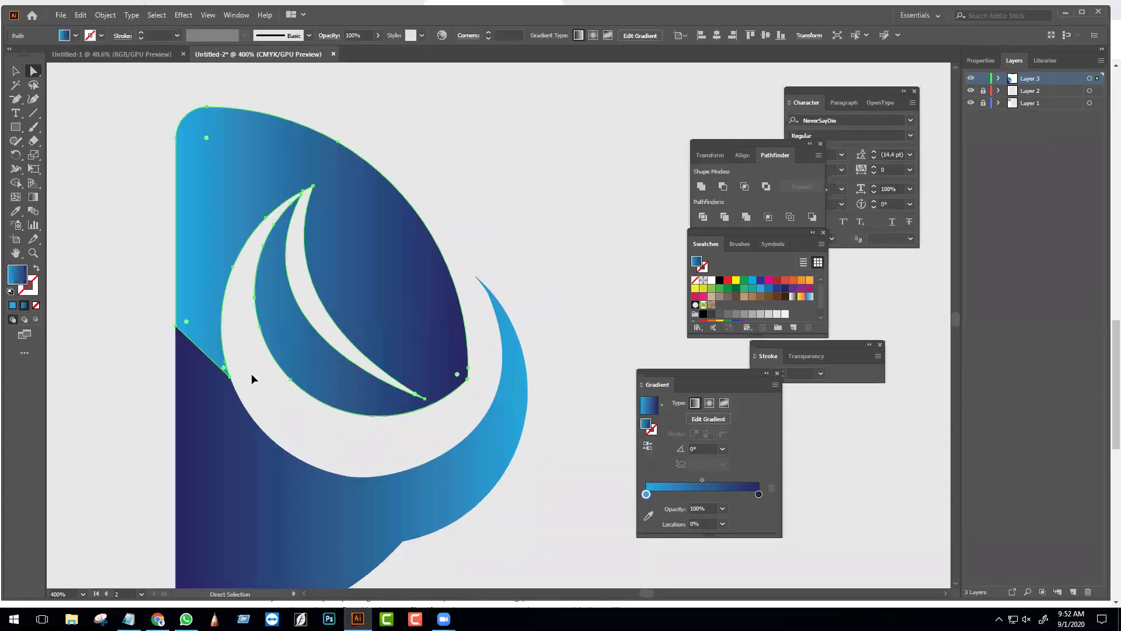
{"action": "left_click", "coordinate": [205, 425], "text": "shift"}
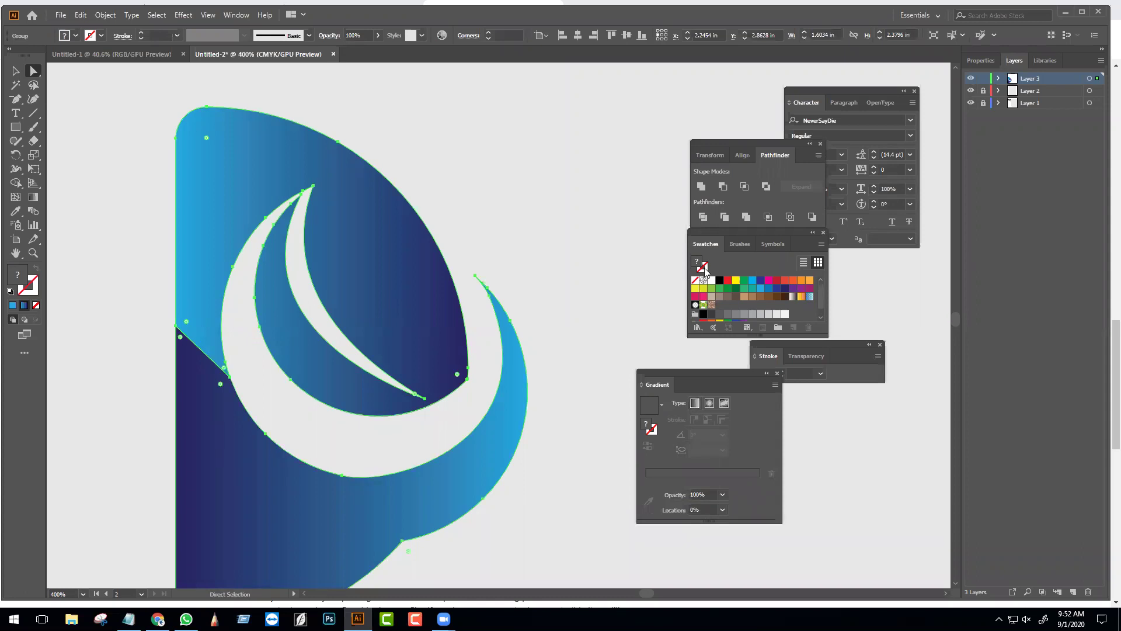
{"action": "left_click", "coordinate": [701, 186]}
{"action": "left_click_drag", "start_coordinate": [15, 132], "coordinate": [93, 155]}
{"action": "left_click_drag", "start_coordinate": [159, 136], "coordinate": [529, 479]}
- Split the merged logo along the circle's outline and delete the circle's excess outside the logo
{"action": "key", "text": "a"}
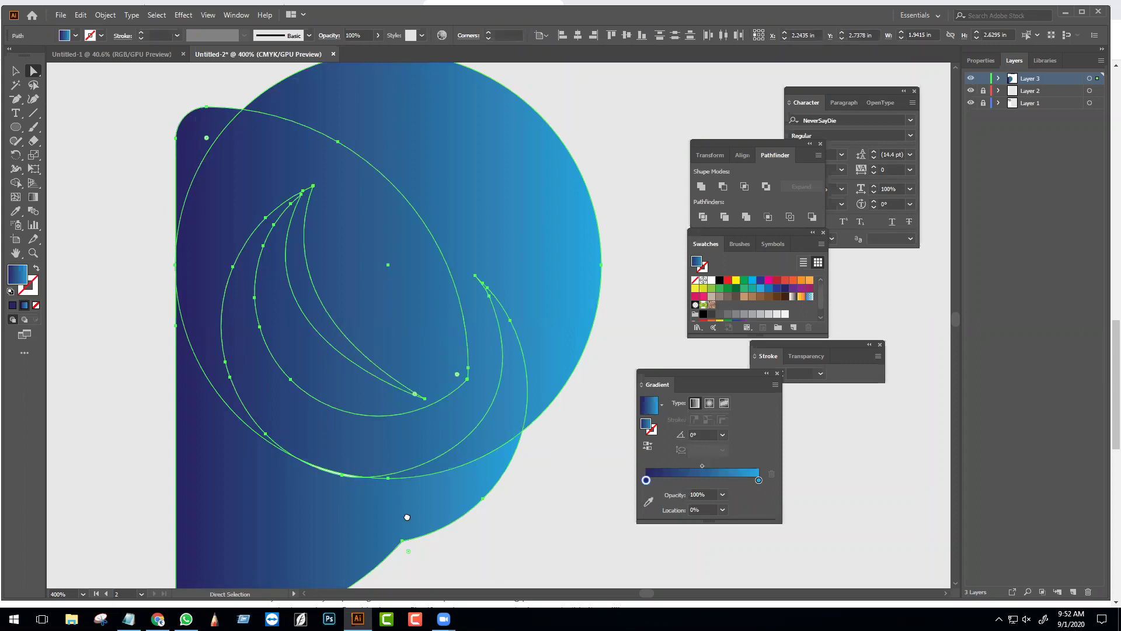
{"action": "scroll", "coordinate": [321, 449], "scroll_direction": "down", "scroll_amount": 4}
{"action": "left_click", "coordinate": [513, 514]}
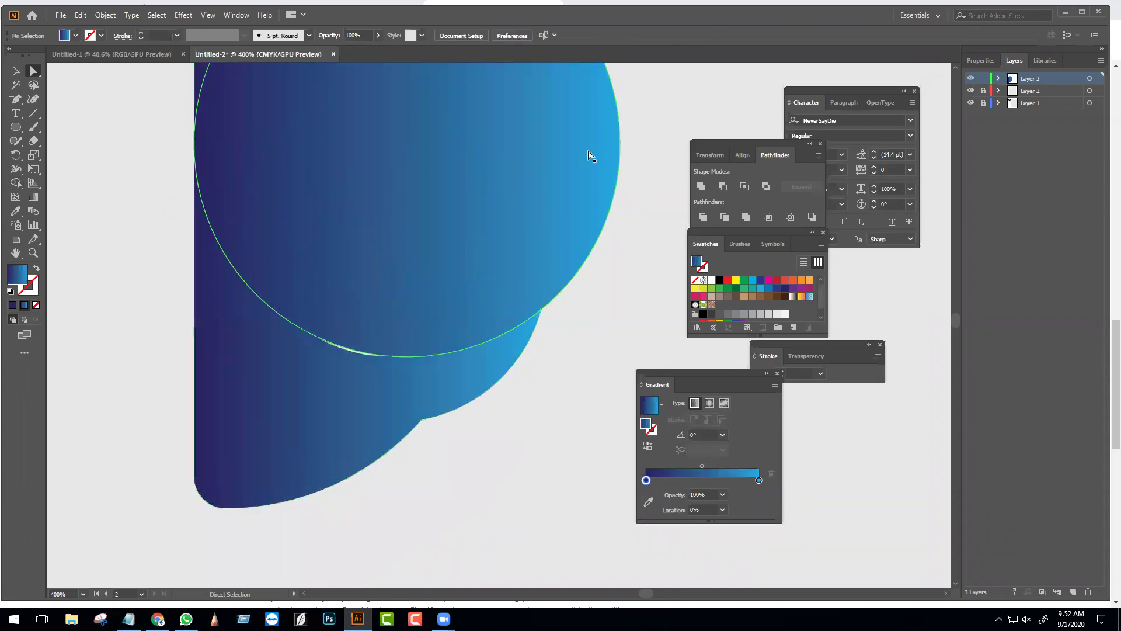
{"action": "left_click", "coordinate": [589, 153]}
{"action": "key", "text": "Delete"}
{"action": "scroll", "coordinate": [516, 438], "scroll_direction": "up", "scroll_amount": 1}
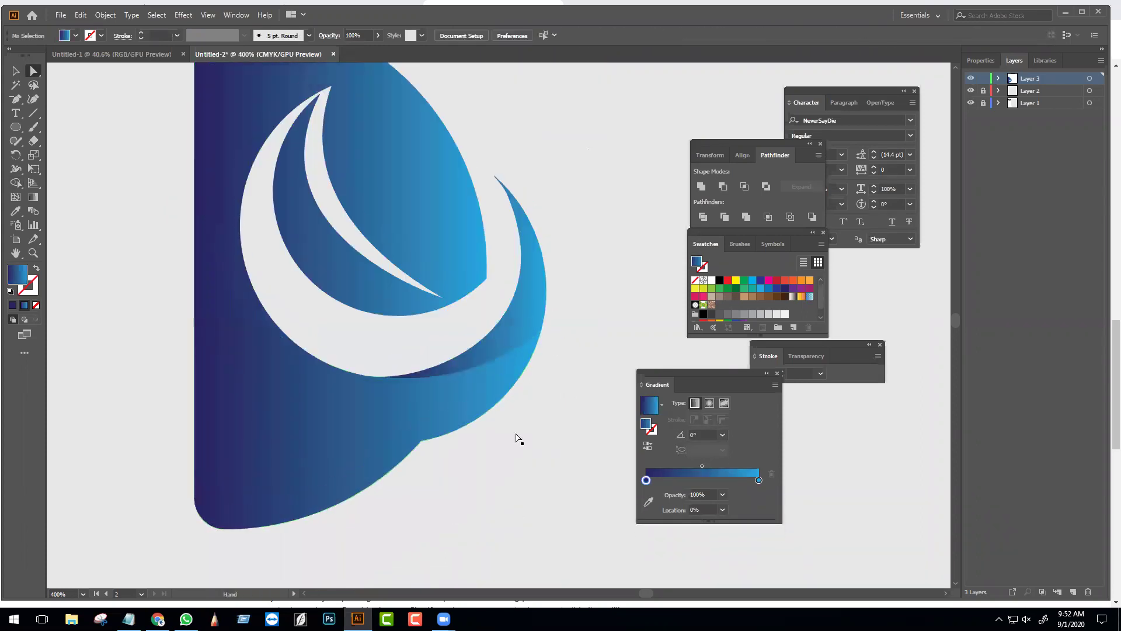
{"action": "left_click_drag", "start_coordinate": [516, 438], "coordinate": [529, 486]}
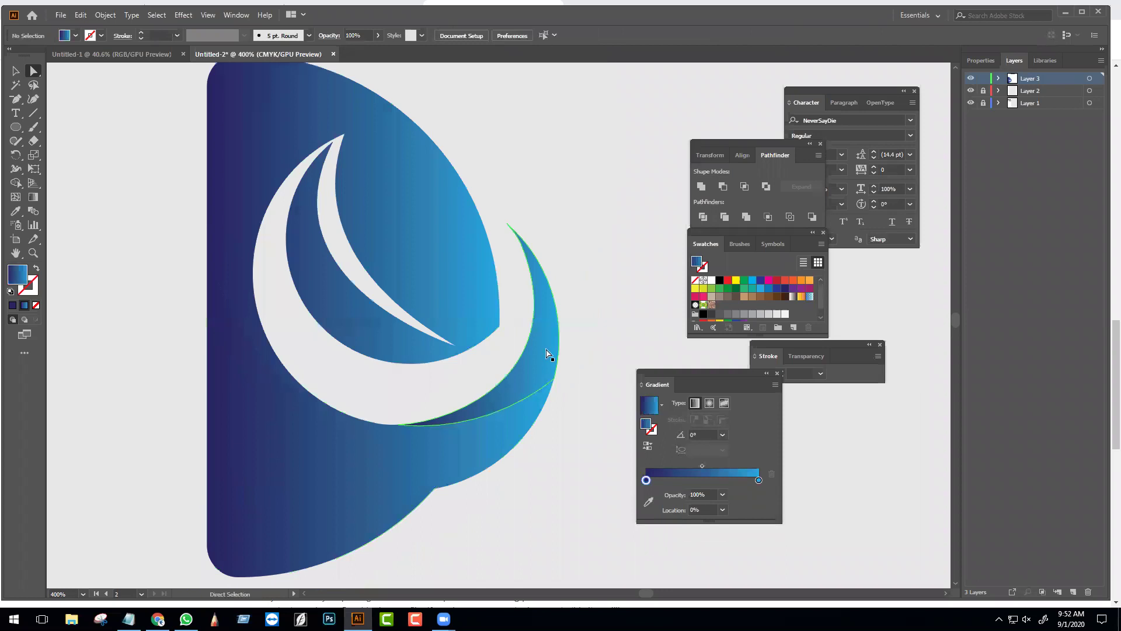
- Reverse the blue gradient on the logo's upper piece so light blue starts at its straight edge
{"action": "left_click", "coordinate": [282, 156]}
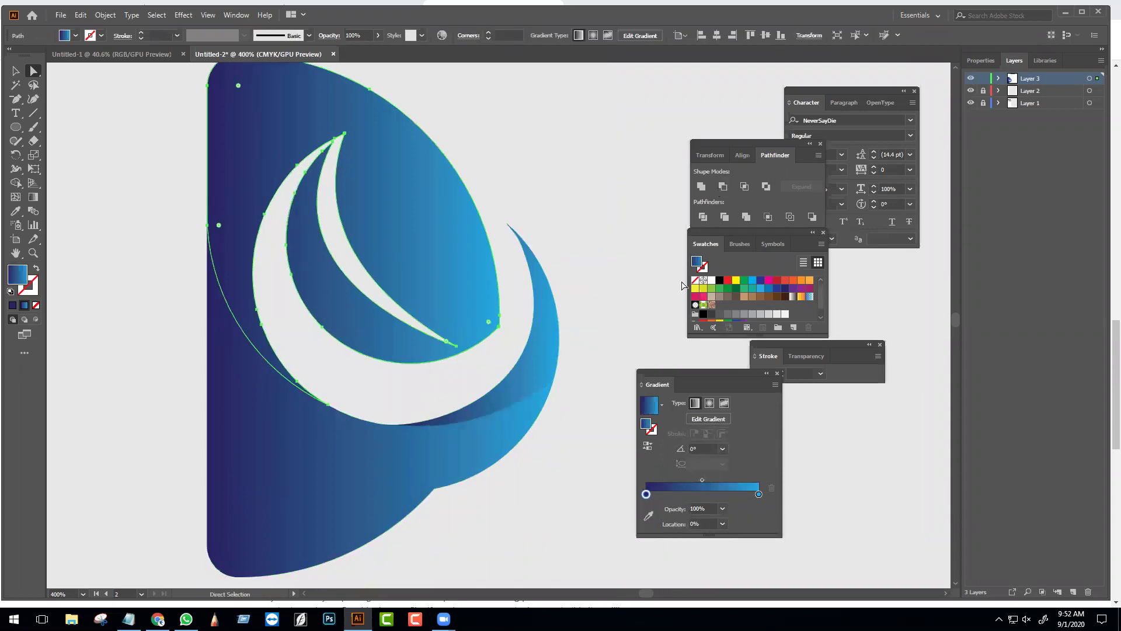
{"action": "left_click", "coordinate": [649, 447]}
{"action": "left_click", "coordinate": [514, 497]}
{"action": "scroll", "coordinate": [513, 496], "scroll_direction": "down", "scroll_amount": 3}
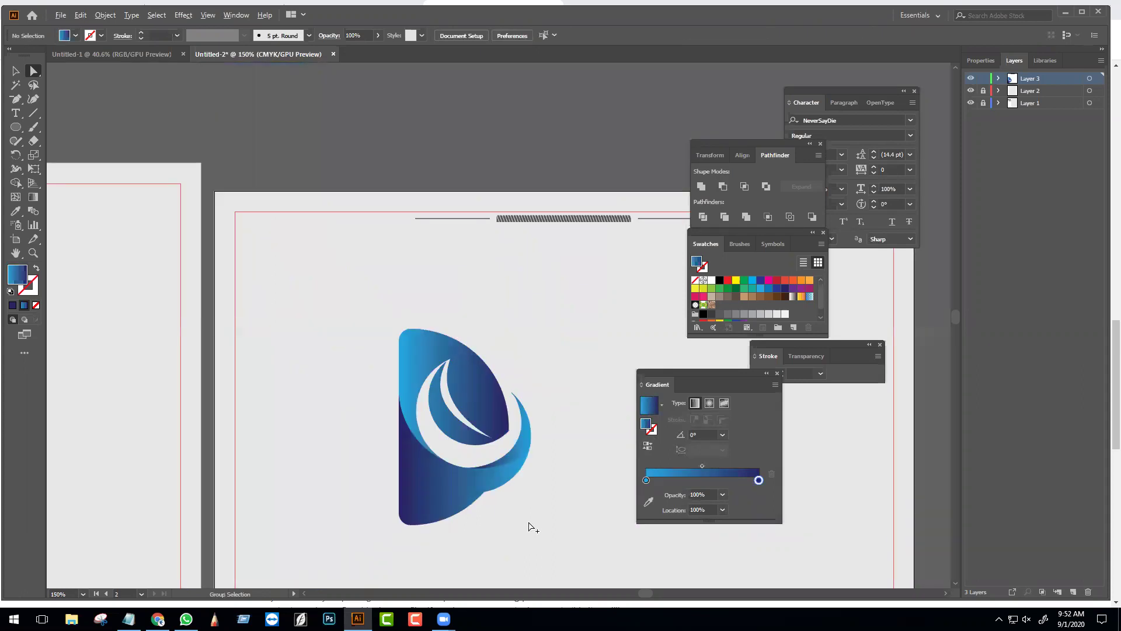
{"action": "scroll", "coordinate": [530, 523], "scroll_direction": "up", "scroll_amount": 2}
{"action": "left_click_drag", "start_coordinate": [524, 521], "coordinate": [505, 524]}
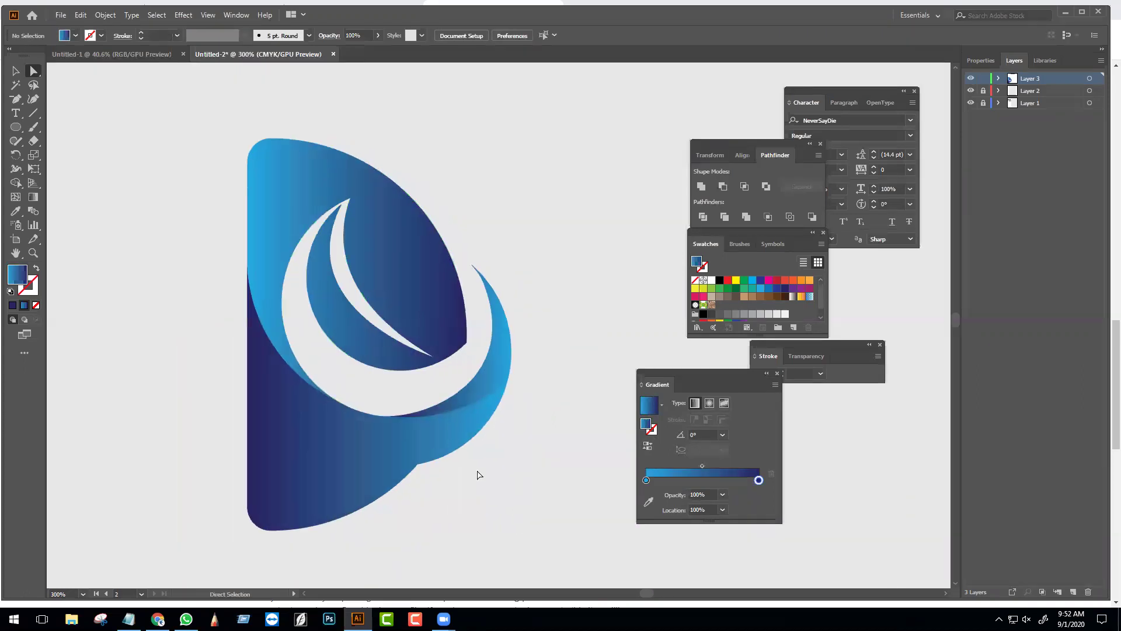
- Redraw the lower piece's gradient diagonally with the Gradient tool at about 126°, after trying other directions
{"action": "left_click", "coordinate": [445, 432]}
{"action": "left_click", "coordinate": [34, 199]}
{"action": "left_click_drag", "start_coordinate": [366, 541], "coordinate": [263, 306]}
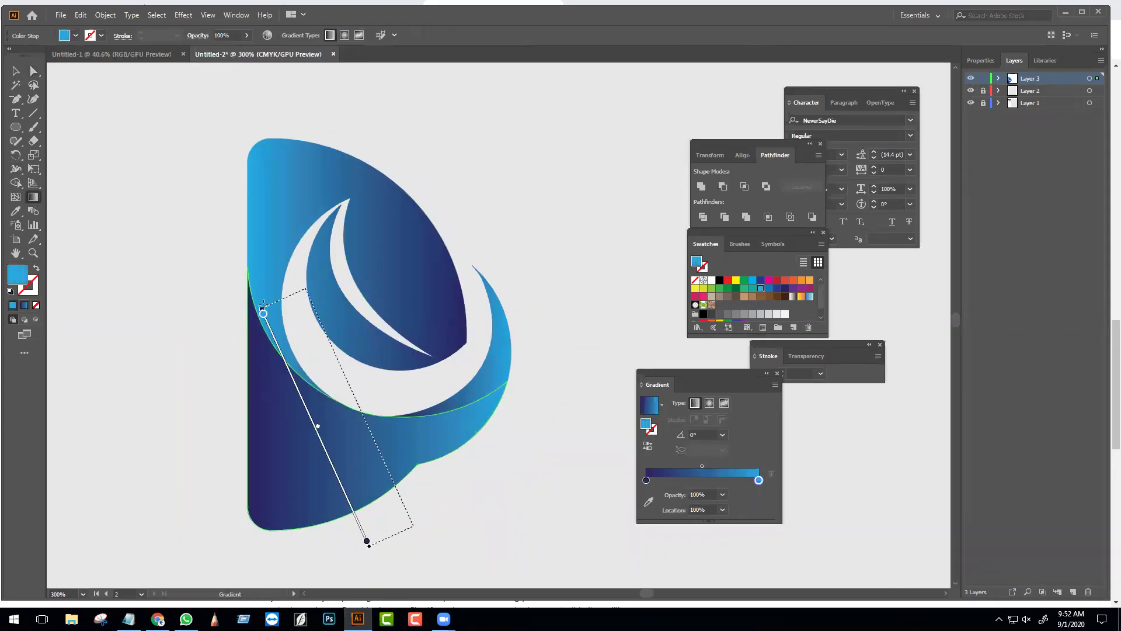
{"action": "left_click_drag", "start_coordinate": [281, 558], "coordinate": [285, 347]}
{"action": "left_click_drag", "start_coordinate": [377, 557], "coordinate": [378, 240]}
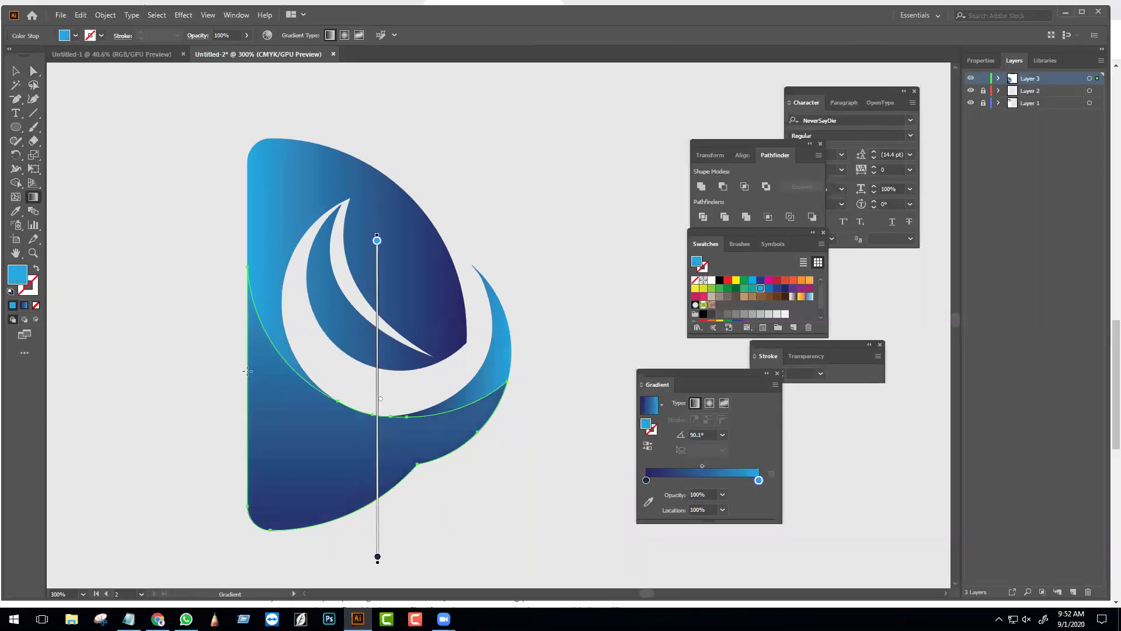
{"action": "left_click_drag", "start_coordinate": [428, 518], "coordinate": [208, 214]}
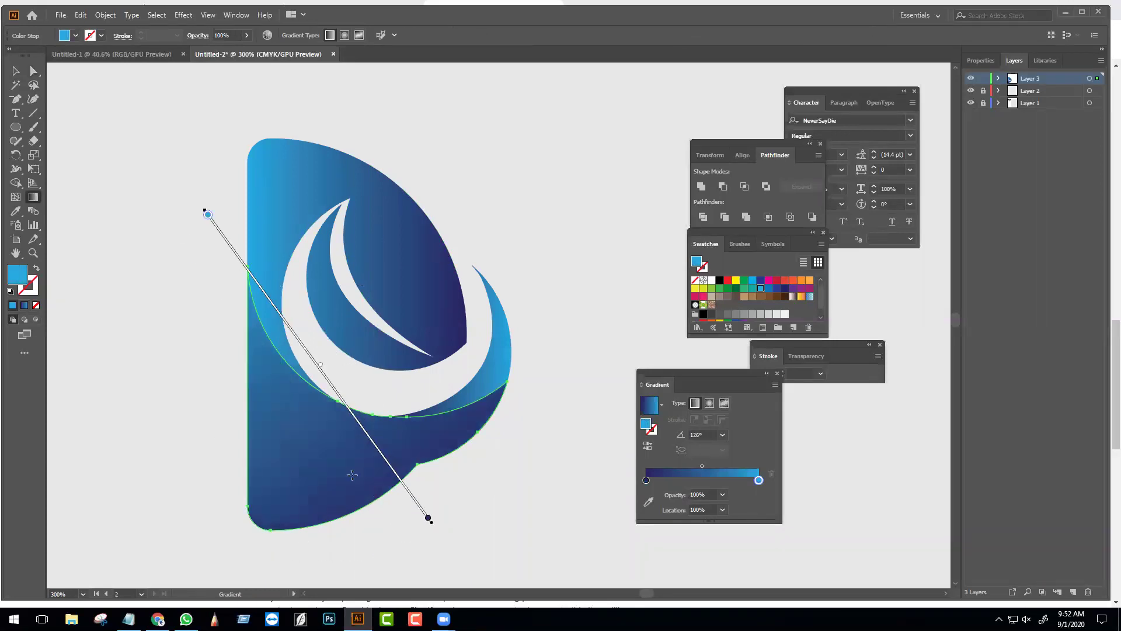
- Replace the indigo stop of the lower piece's gradient with a green swatch after trying the teal one
{"action": "left_click", "coordinate": [646, 480]}
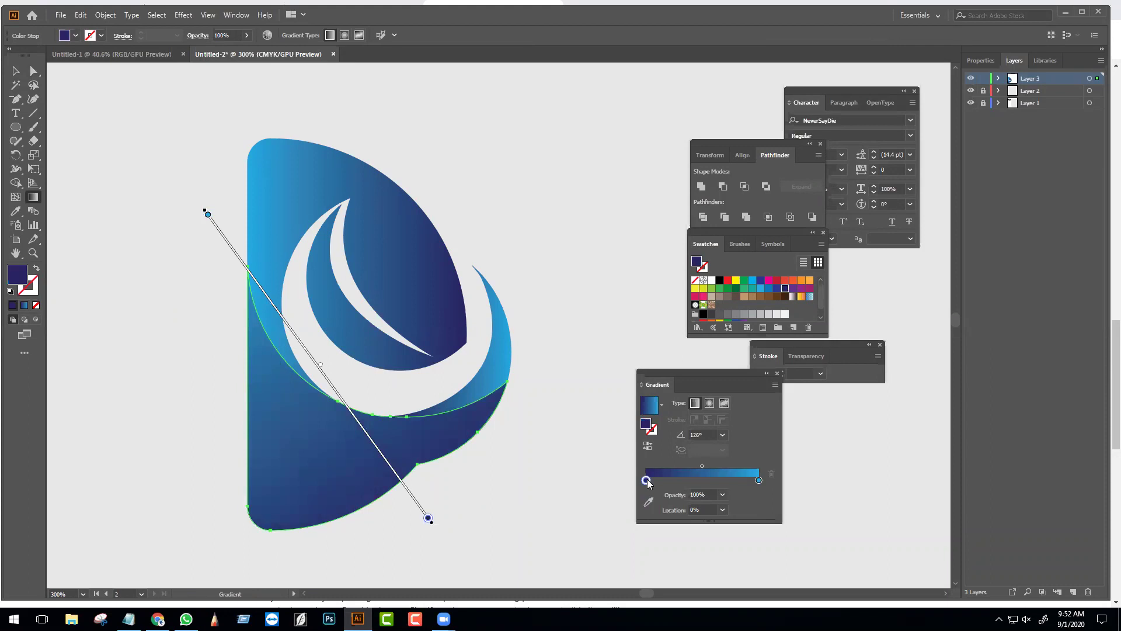
{"action": "double_click", "coordinate": [646, 480]}
{"action": "left_click", "coordinate": [658, 374]}
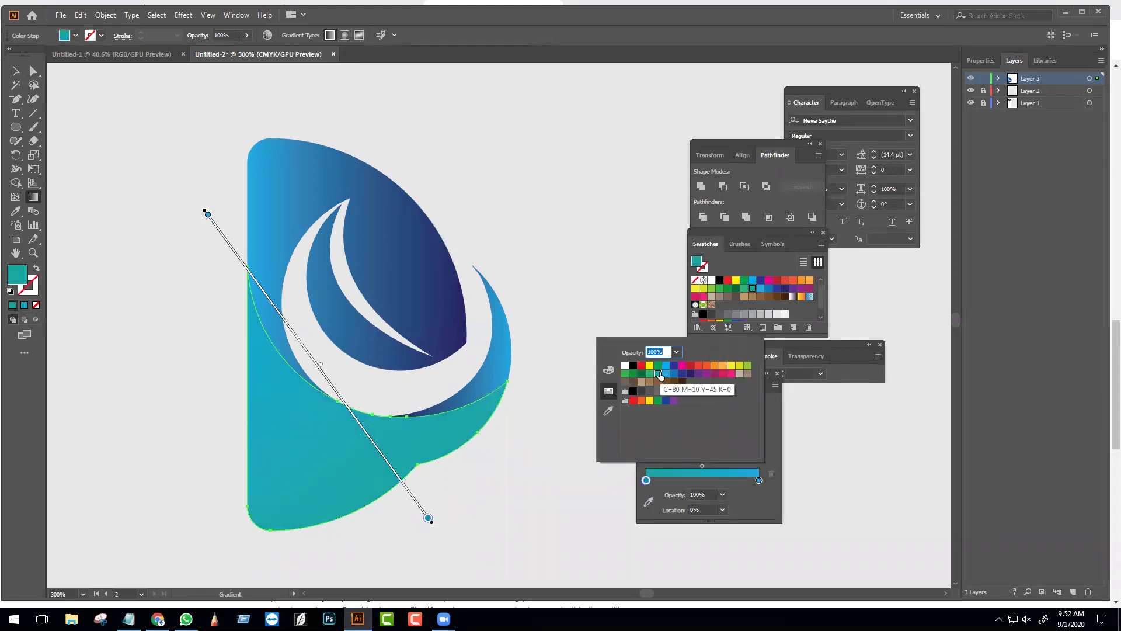
{"action": "left_click", "coordinate": [649, 374]}
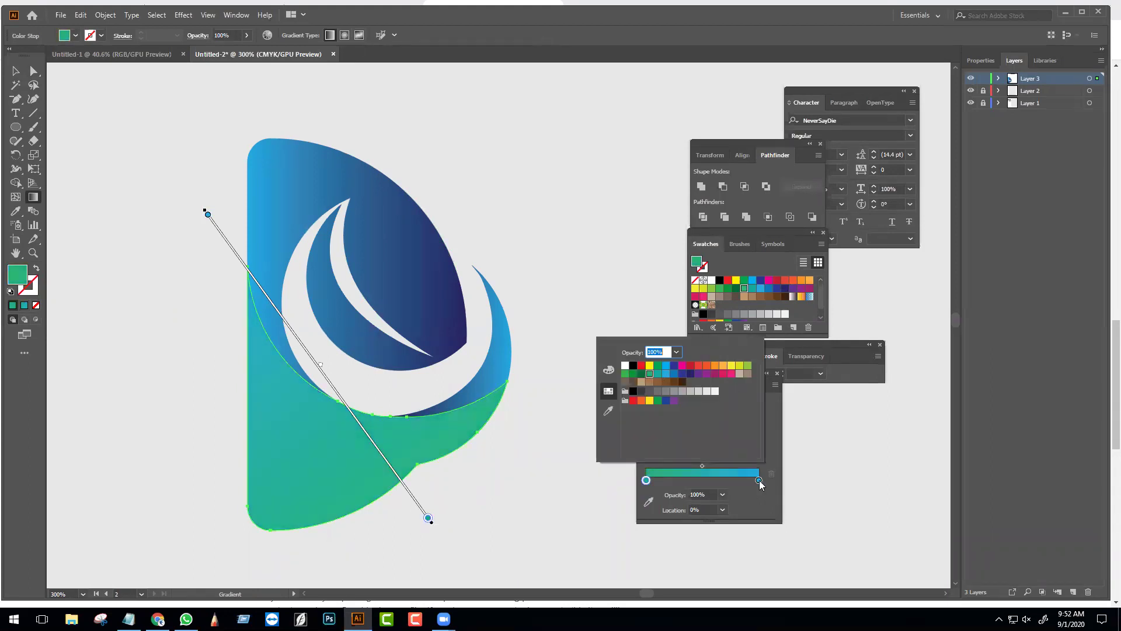
{"action": "left_click", "coordinate": [759, 480]}
{"action": "left_click", "coordinate": [758, 480]}
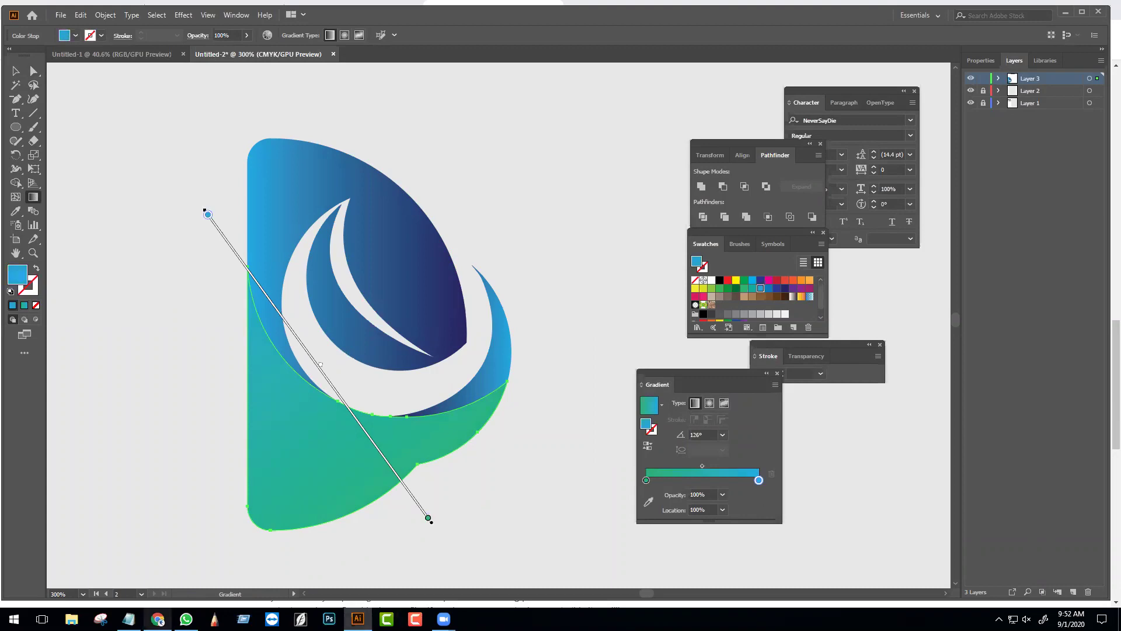
- Switch to Chrome and search Google in a new tab for images of "top green gradient color"
{"action": "left_click", "coordinate": [156, 619]}
{"action": "left_click", "coordinate": [577, 9]}
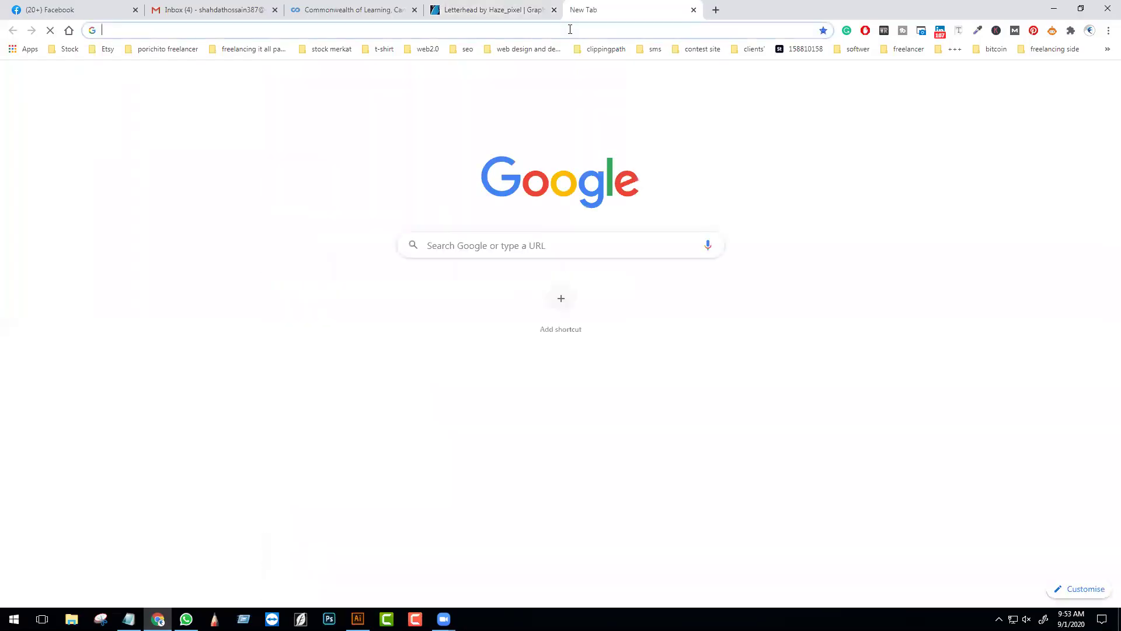
{"action": "left_click", "coordinate": [568, 28]}
{"action": "type", "text": "top "}
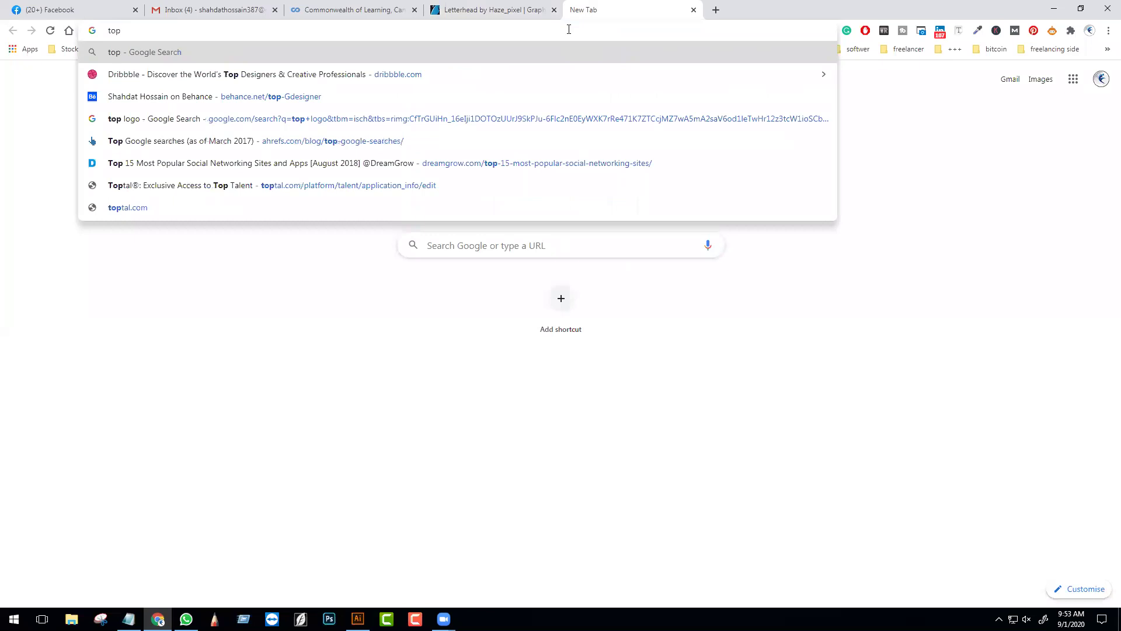
{"action": "type", "text": "green gr"}
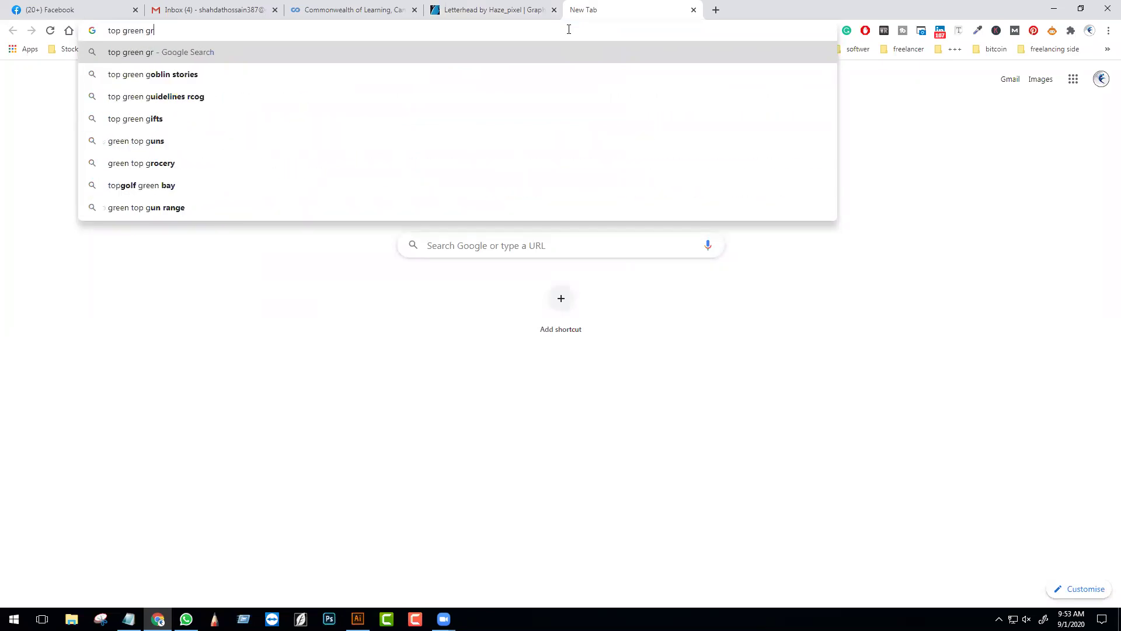
{"action": "type", "text": "a"}
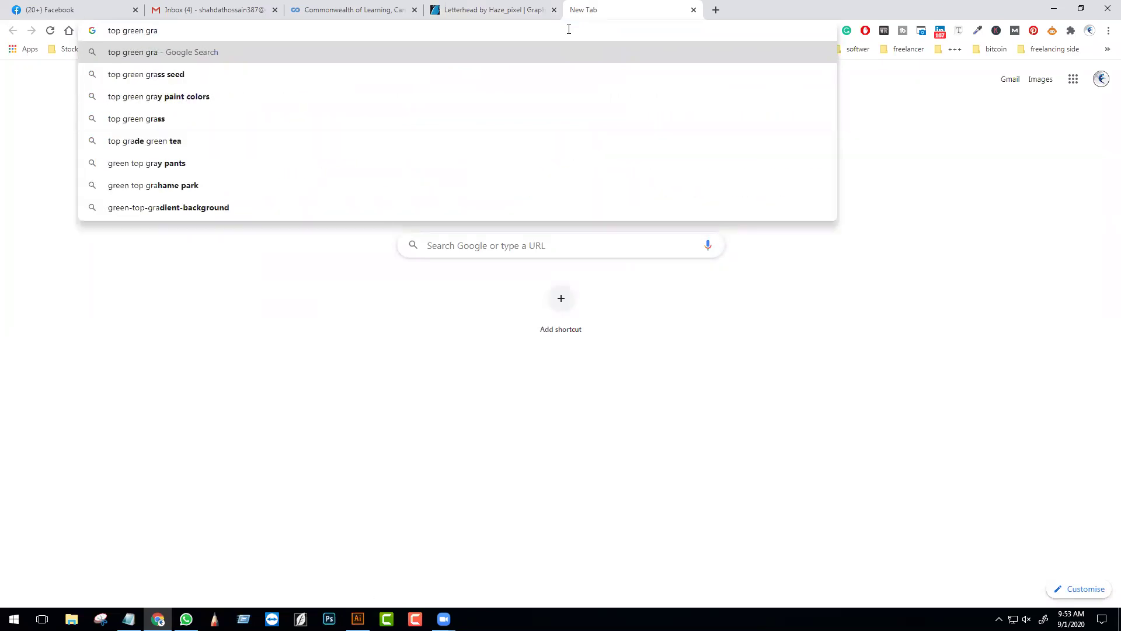
{"action": "type", "text": "dient"}
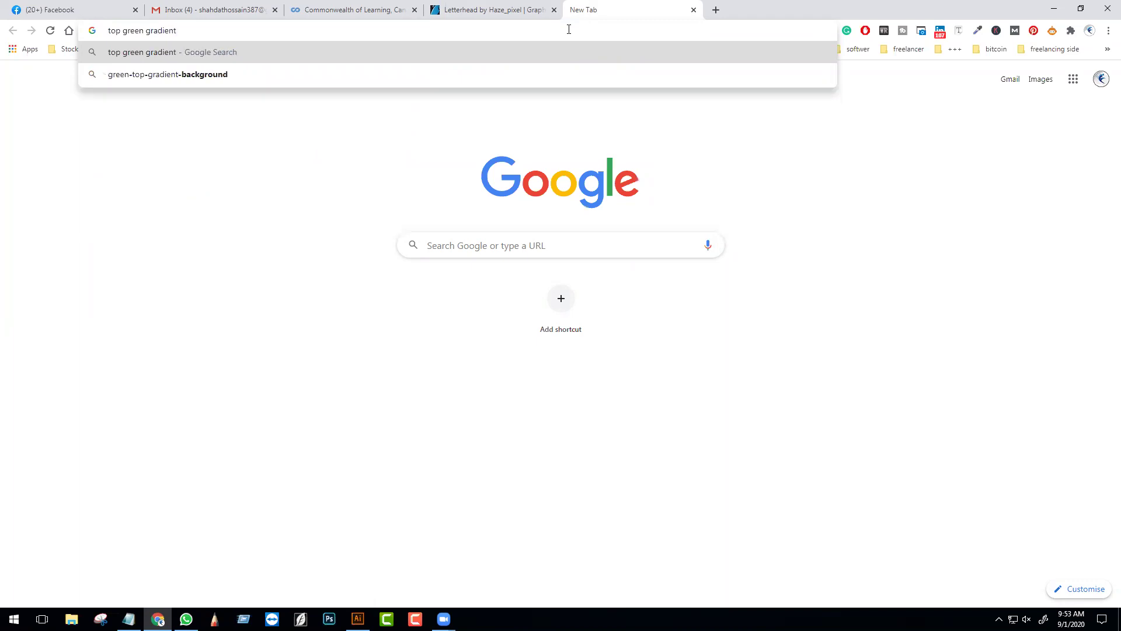
{"action": "type", "text": " color"}
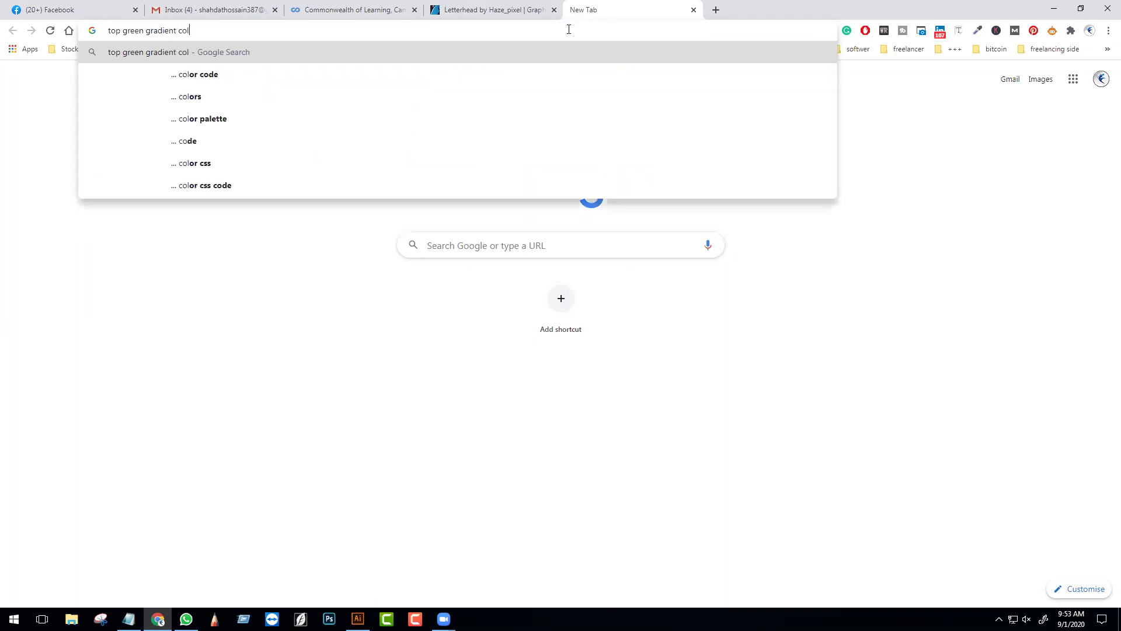
{"action": "key", "text": "Return"}
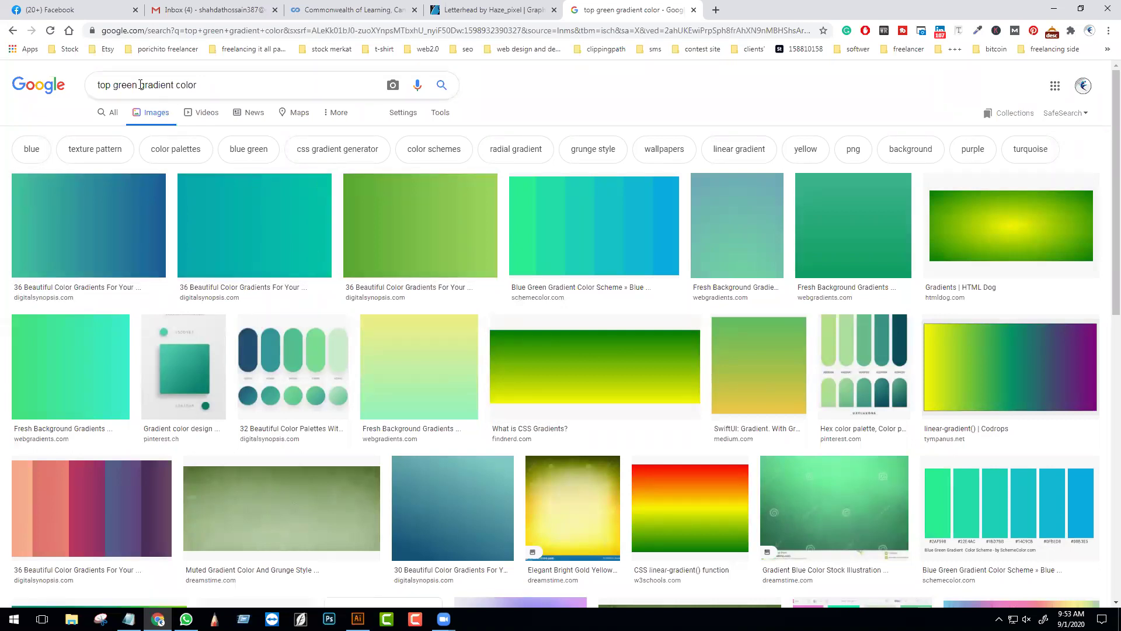
- Shorten the image search to "green gradient color", preview the Fresh Background Gradients result and browse further
{"action": "double_click", "coordinate": [67, 78]}
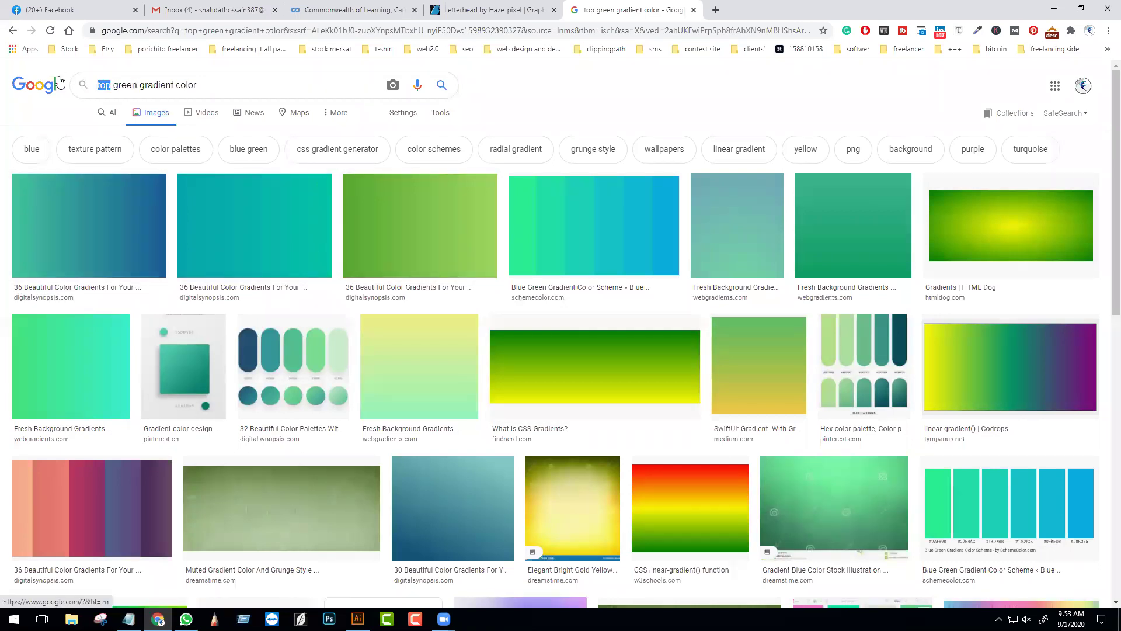
{"action": "key", "text": "BackSpace"}
{"action": "key", "text": "Return"}
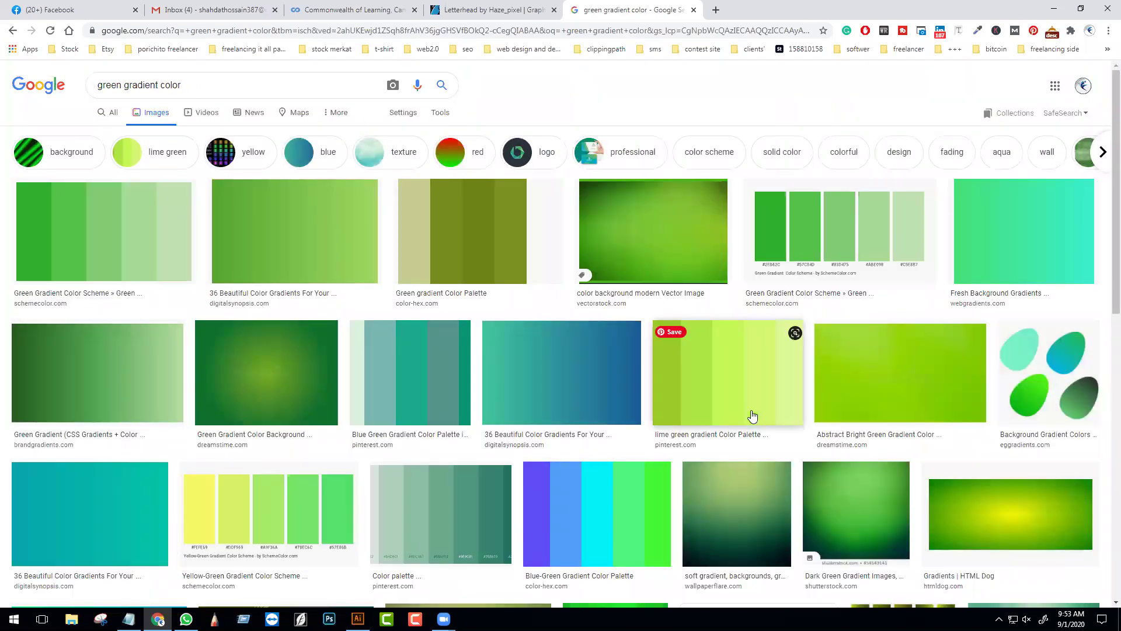
{"action": "left_click", "coordinate": [970, 245]}
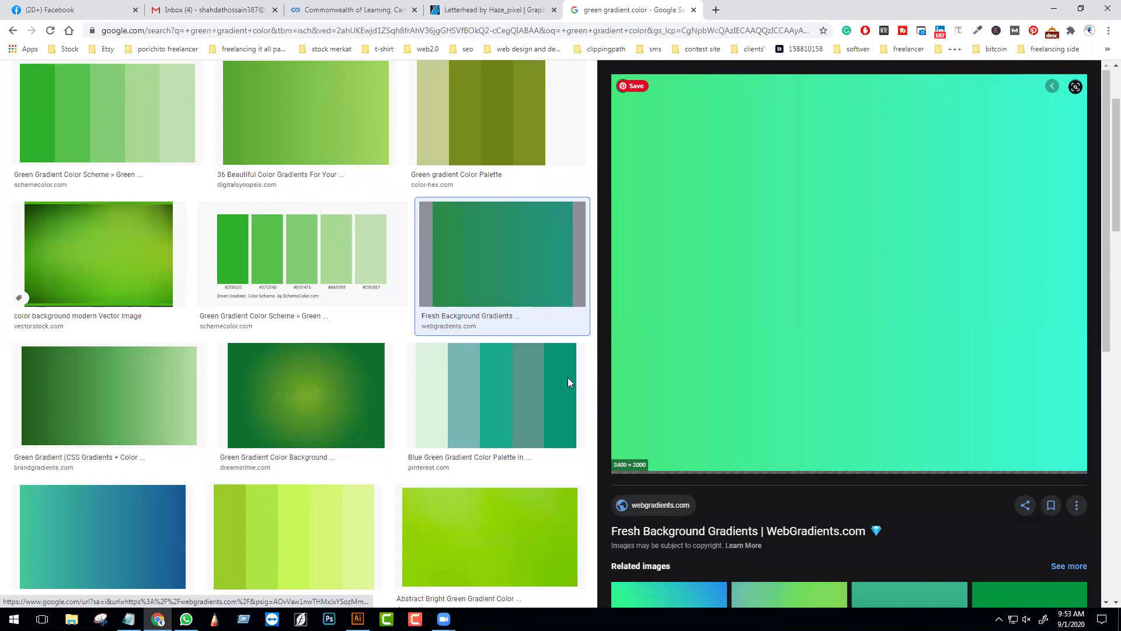
{"action": "scroll", "coordinate": [567, 377], "scroll_direction": "down", "scroll_amount": 4}
{"action": "scroll", "coordinate": [750, 504], "scroll_direction": "down", "scroll_amount": 4}
{"action": "scroll", "coordinate": [750, 504], "scroll_direction": "down", "scroll_amount": 1}
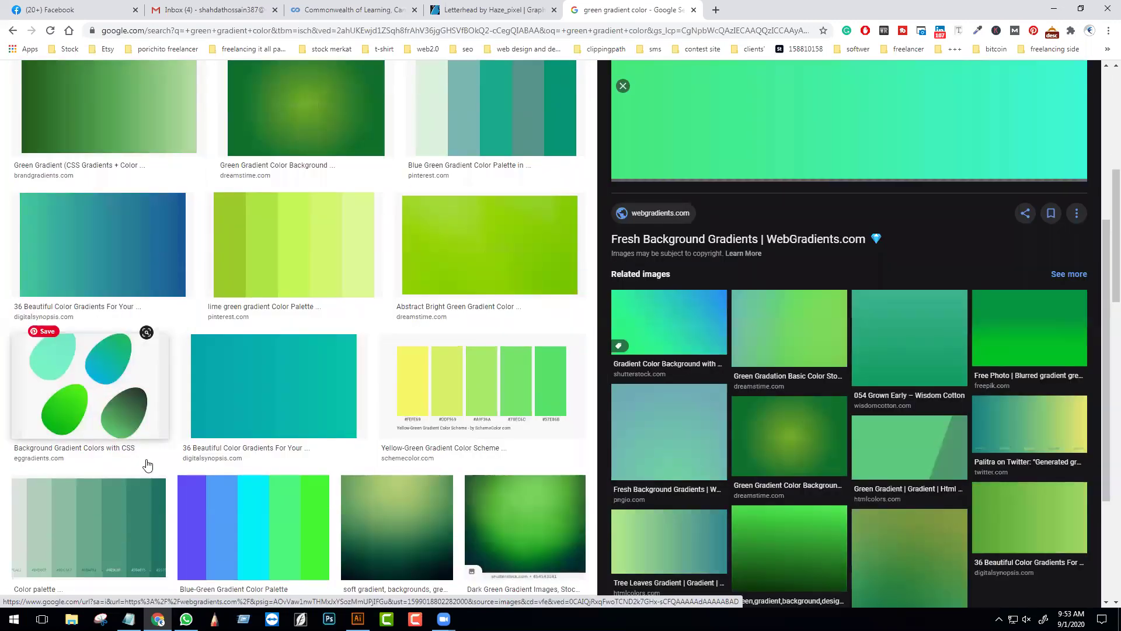
- Open the Eggradients image with four gradient eggs and copy it
{"action": "left_click", "coordinate": [41, 397]}
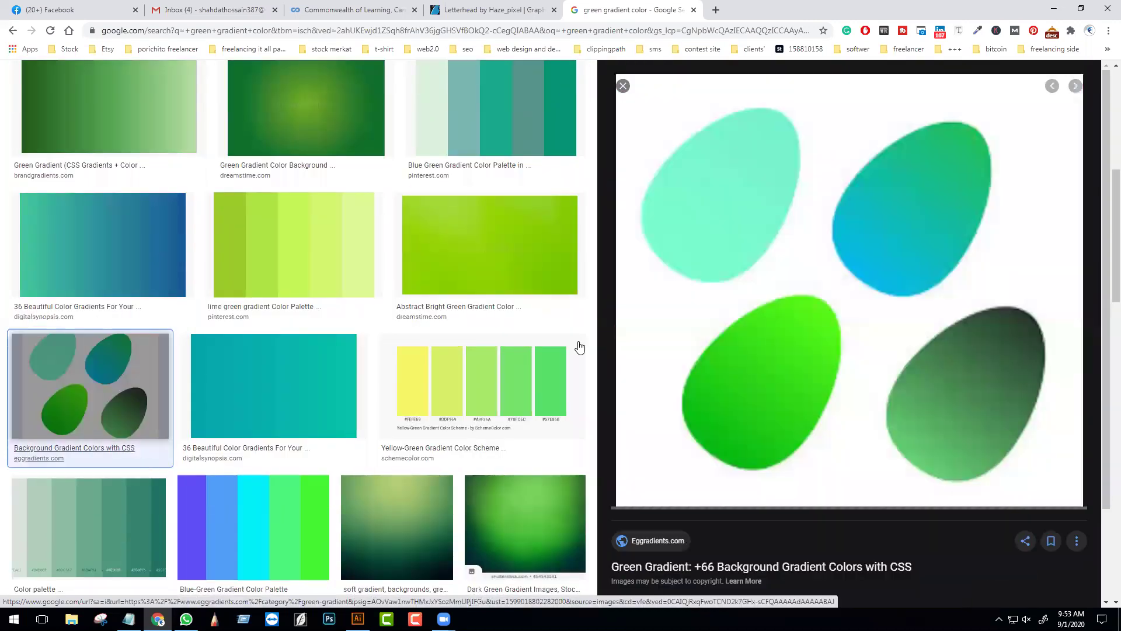
{"action": "right_click", "coordinate": [820, 198]}
{"action": "left_click", "coordinate": [853, 326]}
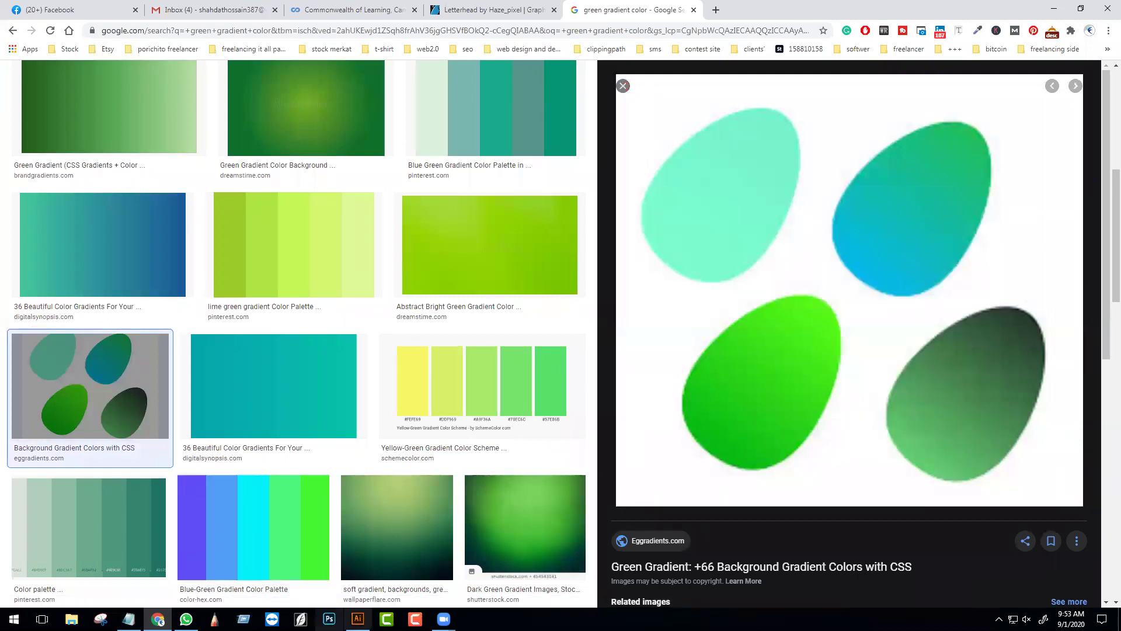
- Switch to Illustrator, paste the egg gradient image and place it beside the logo
{"action": "left_click", "coordinate": [358, 618]}
{"action": "key", "text": "ctrl+v"}
{"action": "left_click_drag", "start_coordinate": [392, 412], "coordinate": [632, 345]}
{"action": "left_click_drag", "start_coordinate": [539, 313], "coordinate": [371, 299]}
{"action": "left_click_drag", "start_coordinate": [444, 419], "coordinate": [548, 415]}
- Recolor the blue stop of the lower piece's gradient with the light green sampled from the green egg
{"action": "left_click", "coordinate": [124, 449]}
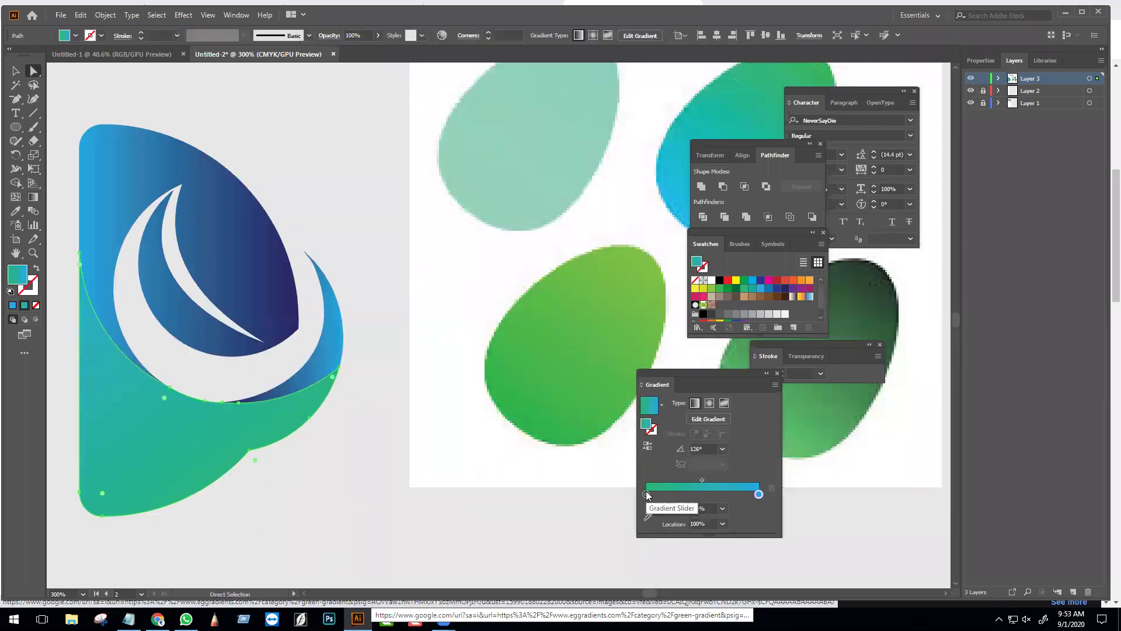
{"action": "left_click", "coordinate": [649, 516]}
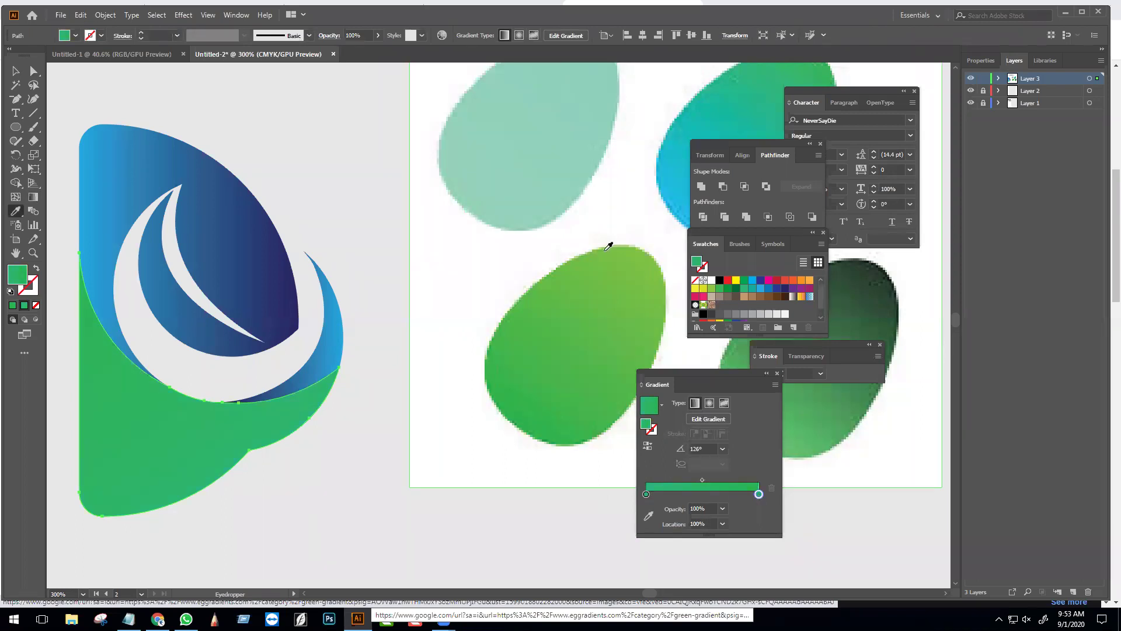
{"action": "key", "text": "a"}
{"action": "left_click", "coordinate": [372, 457]}
- Copy the lower piece's green gradient onto the logo's upper piece with the Eyedropper
{"action": "left_click_drag", "start_coordinate": [262, 246], "coordinate": [288, 254]}
{"action": "left_click", "coordinate": [287, 255]}
{"action": "key", "text": "i"}
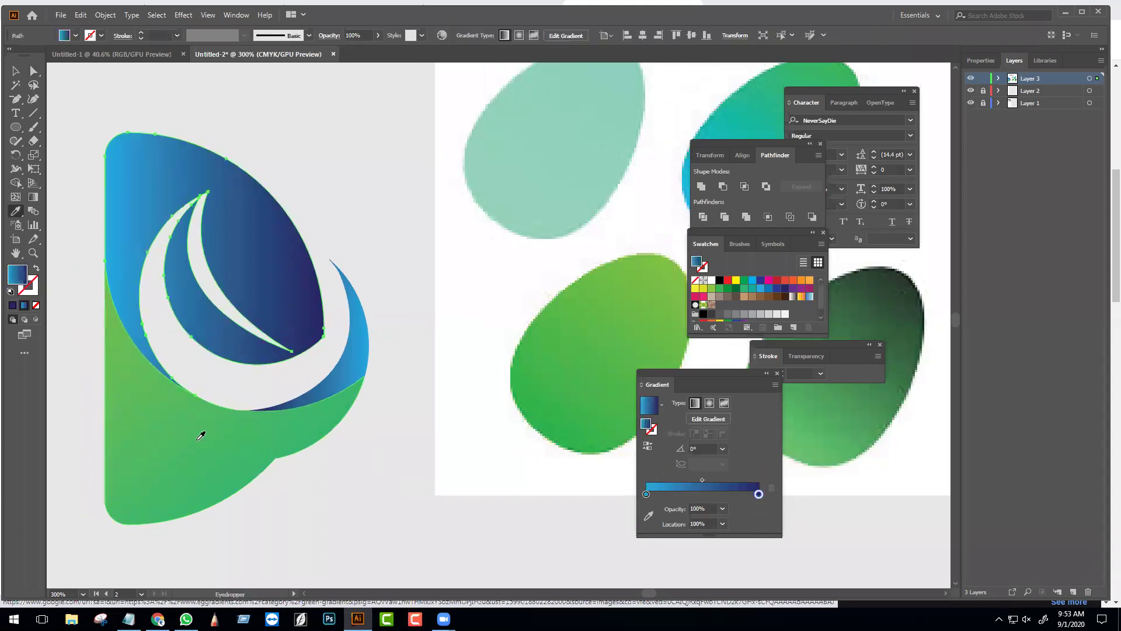
{"action": "left_click", "coordinate": [203, 433]}
{"action": "key", "text": "a"}
{"action": "key", "text": "ctrl+shift+a"}
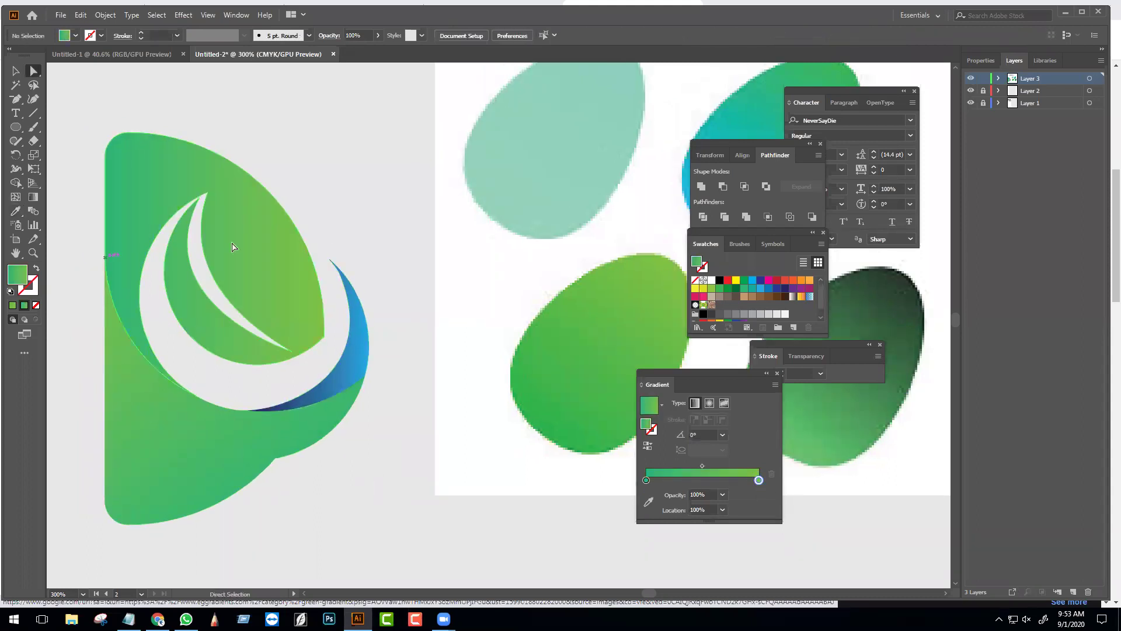
- Copy the green gradient onto the remaining blue crescent sliver at the logo's outer curve
{"action": "left_click", "coordinate": [359, 345]}
{"action": "left_click", "coordinate": [273, 252]}
{"action": "key", "text": "a"}
{"action": "left_click", "coordinate": [365, 488]}
{"action": "left_click_drag", "start_coordinate": [328, 466], "coordinate": [363, 460]}
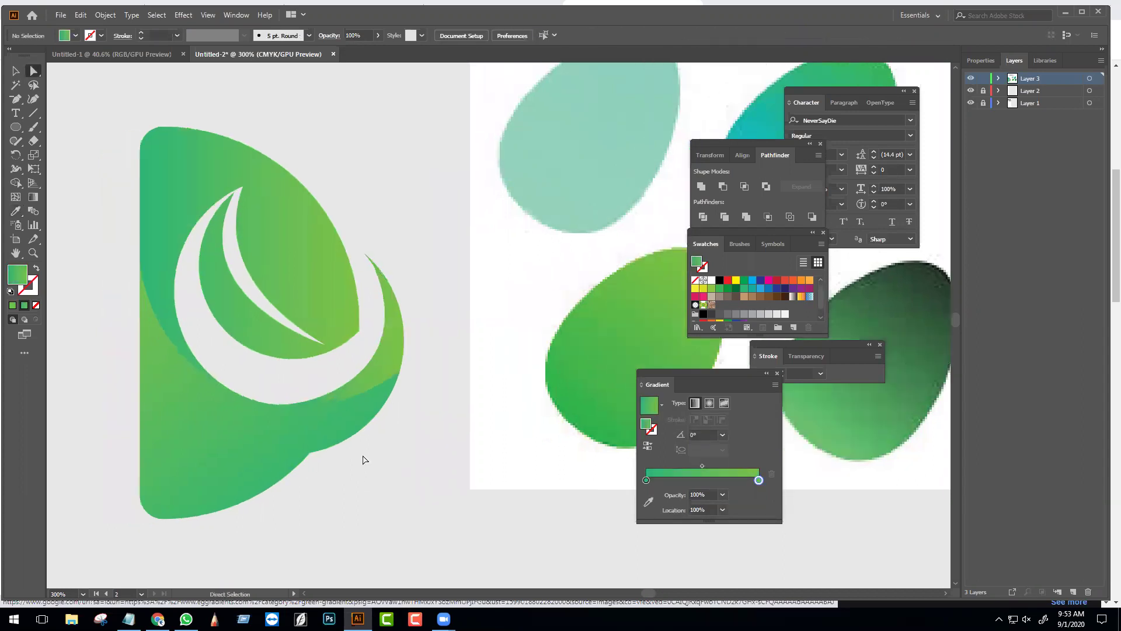
- Redirect the outer crescent sliver's gradient with the Gradient tool so it runs downward from dark green at the tip to light green
{"action": "left_click", "coordinate": [381, 365]}
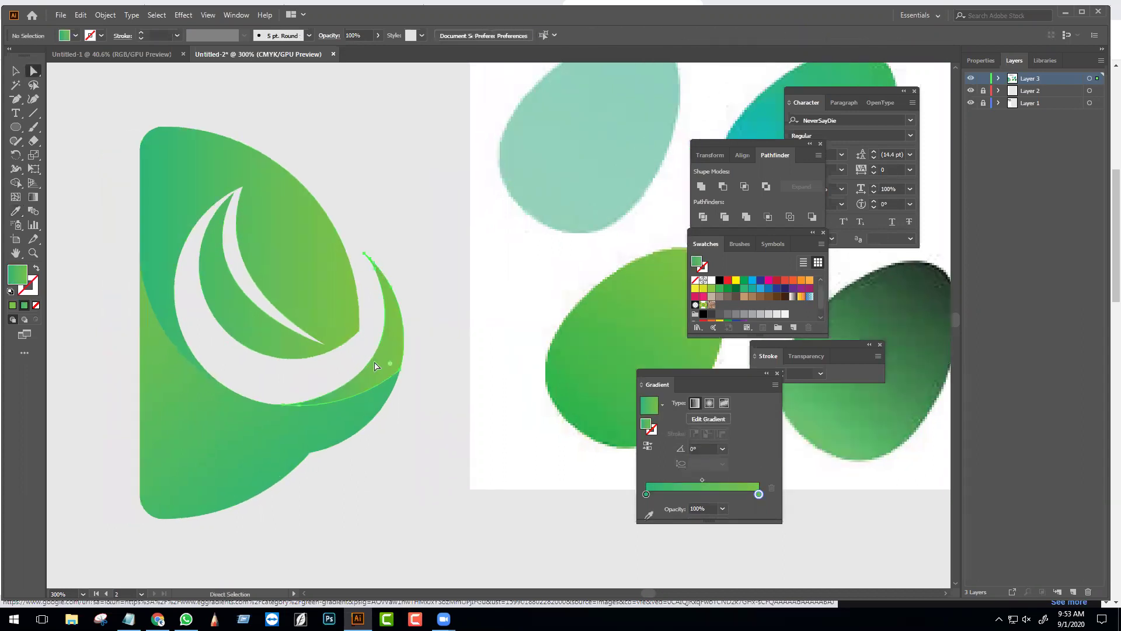
{"action": "left_click", "coordinate": [35, 197]}
{"action": "left_click_drag", "start_coordinate": [381, 492], "coordinate": [370, 296]}
{"action": "left_click_drag", "start_coordinate": [368, 456], "coordinate": [377, 353]}
{"action": "left_click_drag", "start_coordinate": [344, 306], "coordinate": [342, 444]}
{"action": "left_click_drag", "start_coordinate": [385, 271], "coordinate": [370, 500]}
{"action": "key", "text": "a"}
{"action": "left_click", "coordinate": [403, 523]}
- Redirect the upper piece's gradient to about 74°, running from dark green near the crescent up to light green
{"action": "left_click", "coordinate": [250, 293]}
{"action": "left_click", "coordinate": [33, 197]}
{"action": "left_click_drag", "start_coordinate": [338, 143], "coordinate": [112, 320]}
{"action": "key", "text": "a"}
{"action": "left_click", "coordinate": [34, 196]}
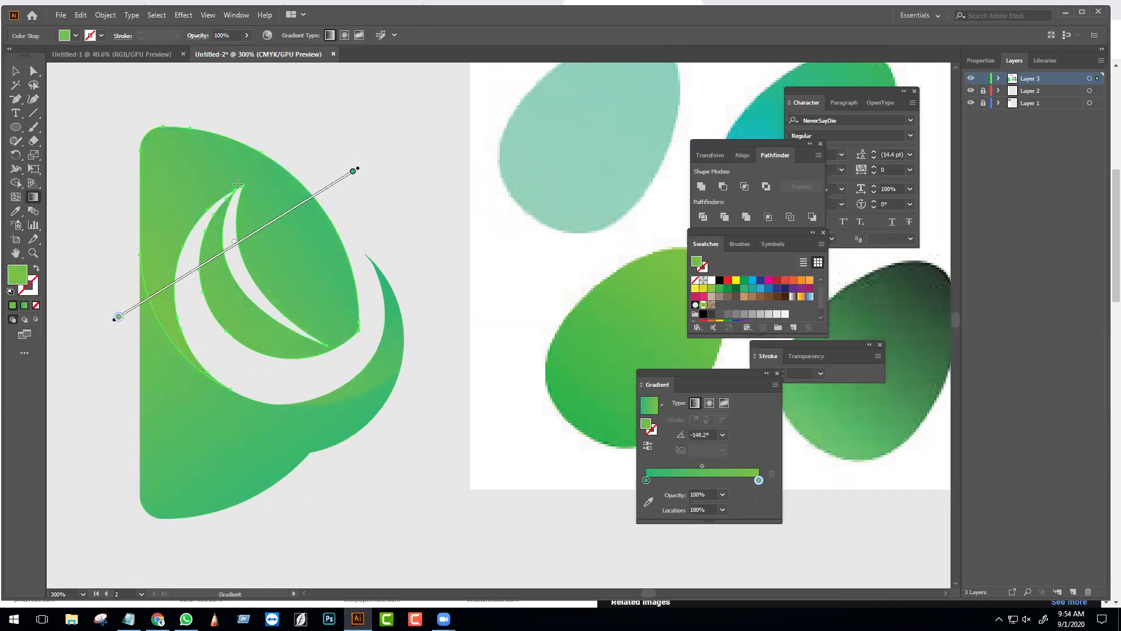
{"action": "left_click_drag", "start_coordinate": [293, 182], "coordinate": [139, 372]}
{"action": "mouse_move", "coordinate": [181, 318]}
{"action": "left_mouse_down"}
{"action": "mouse_move", "coordinate": [112, 430]}
{"action": "mouse_move", "coordinate": [91, 425]}
{"action": "left_mouse_up"}
{"action": "left_click_drag", "start_coordinate": [7, 399], "coordinate": [66, 393]}
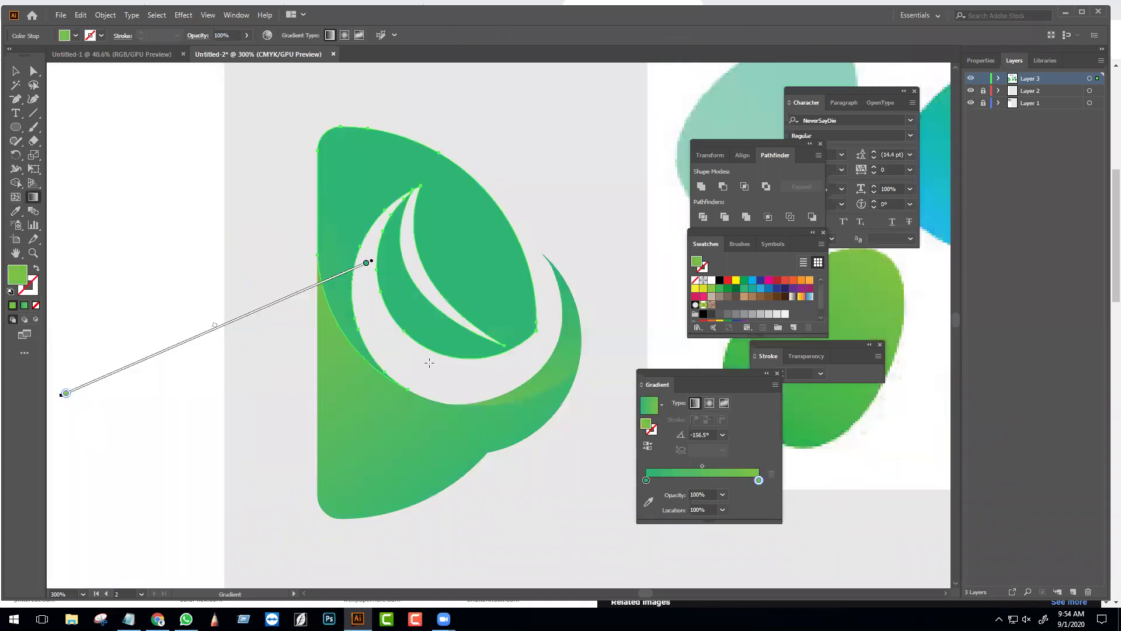
{"action": "left_click_drag", "start_coordinate": [384, 323], "coordinate": [352, 388]}
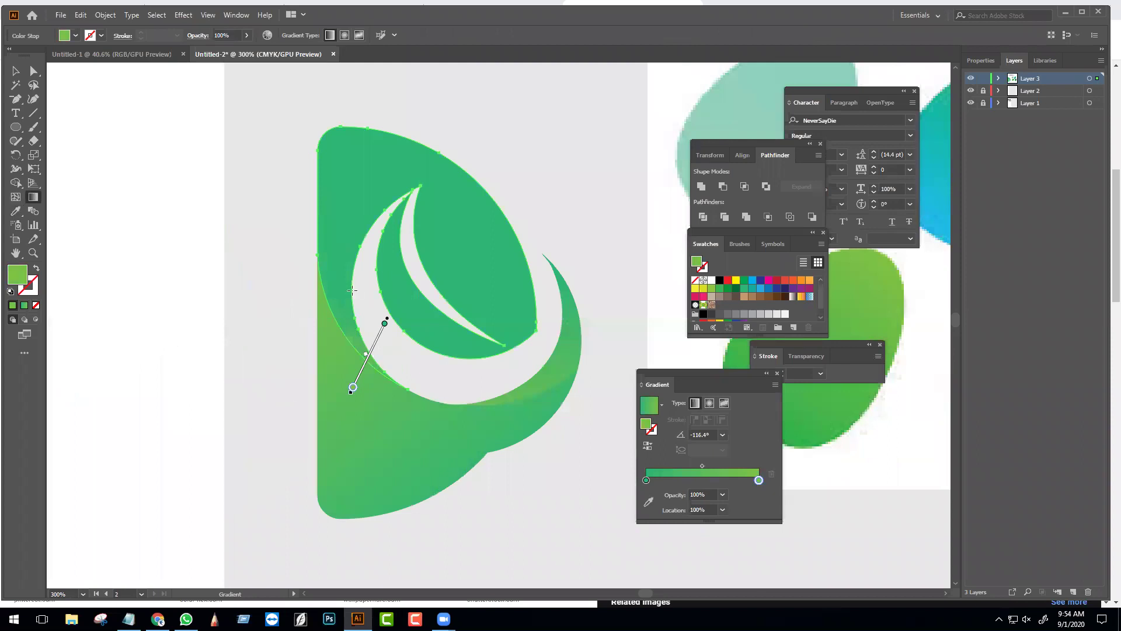
{"action": "left_click_drag", "start_coordinate": [391, 309], "coordinate": [340, 409]}
{"action": "left_click_drag", "start_coordinate": [518, 157], "coordinate": [288, 355]}
{"action": "left_click_drag", "start_coordinate": [389, 340], "coordinate": [440, 184]}
{"action": "key", "text": "a"}
{"action": "left_click", "coordinate": [583, 218]}
{"action": "key", "text": "v"}
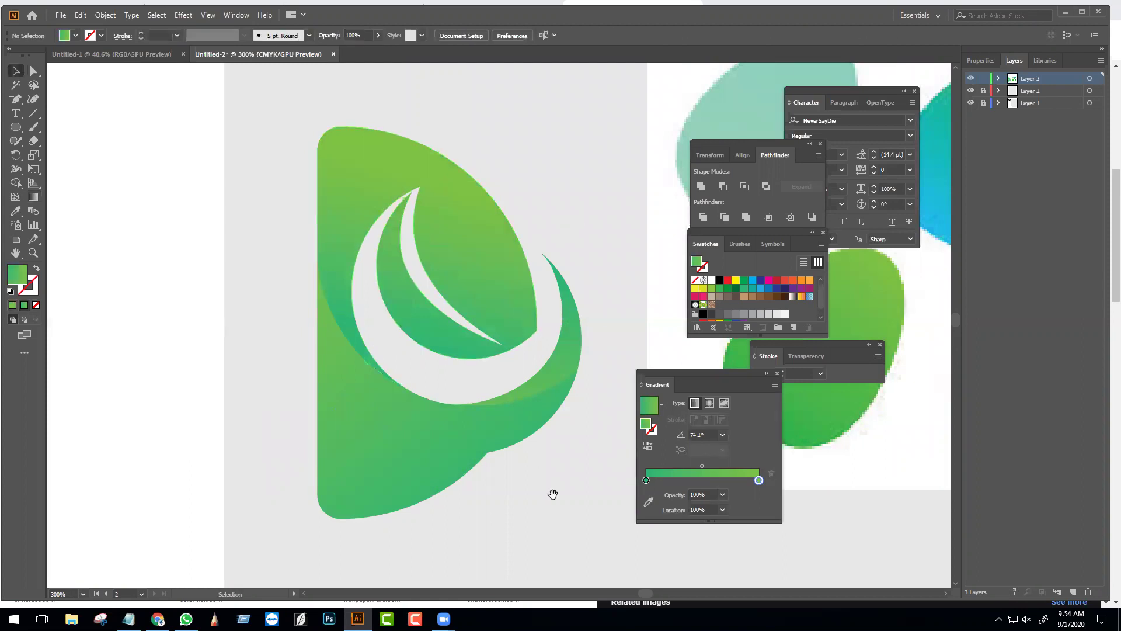
- Delete the egg gradient image beside the logo
{"action": "scroll", "coordinate": [391, 460], "scroll_direction": "right", "scroll_amount": 5}
{"action": "left_click", "coordinate": [545, 330]}
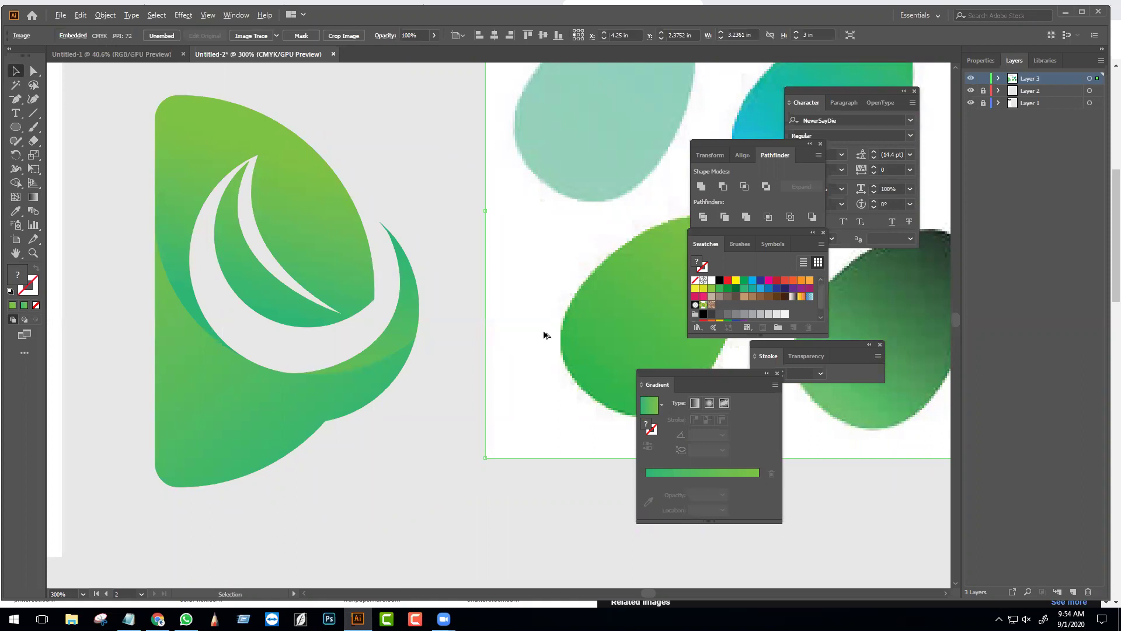
{"action": "scroll", "coordinate": [545, 334], "scroll_direction": "down", "scroll_amount": 5}
{"action": "left_click_drag", "start_coordinate": [563, 313], "coordinate": [548, 419]}
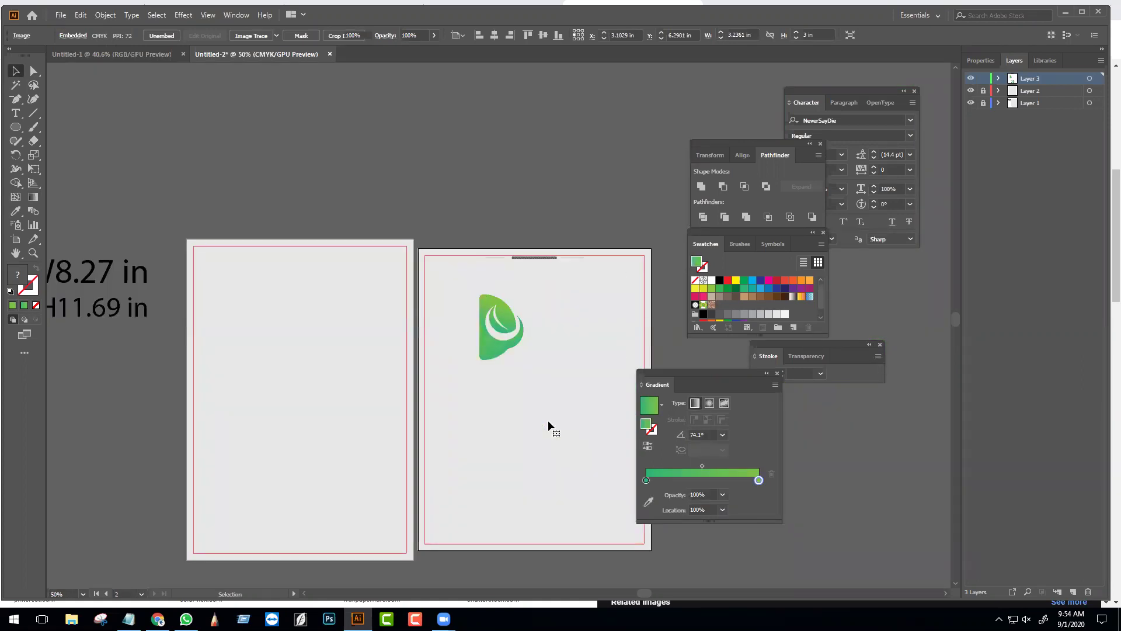
- Sharpen the rounded upper-left corner of the logo's upper piece into a square corner
{"action": "scroll", "coordinate": [500, 319], "scroll_direction": "up", "scroll_amount": 3}
{"action": "left_click_drag", "start_coordinate": [594, 280], "coordinate": [510, 263]}
{"action": "scroll", "coordinate": [507, 270], "scroll_direction": "up", "scroll_amount": 1}
{"action": "scroll", "coordinate": [501, 278], "scroll_direction": "up", "scroll_amount": 1}
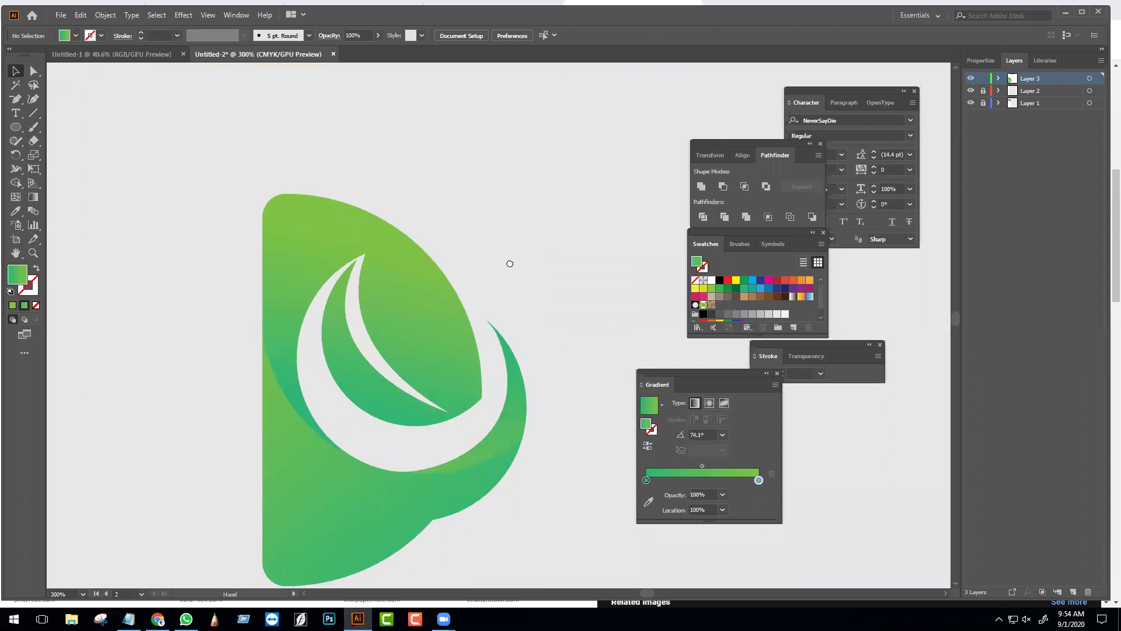
{"action": "key", "text": "a"}
{"action": "left_click", "coordinate": [313, 215]}
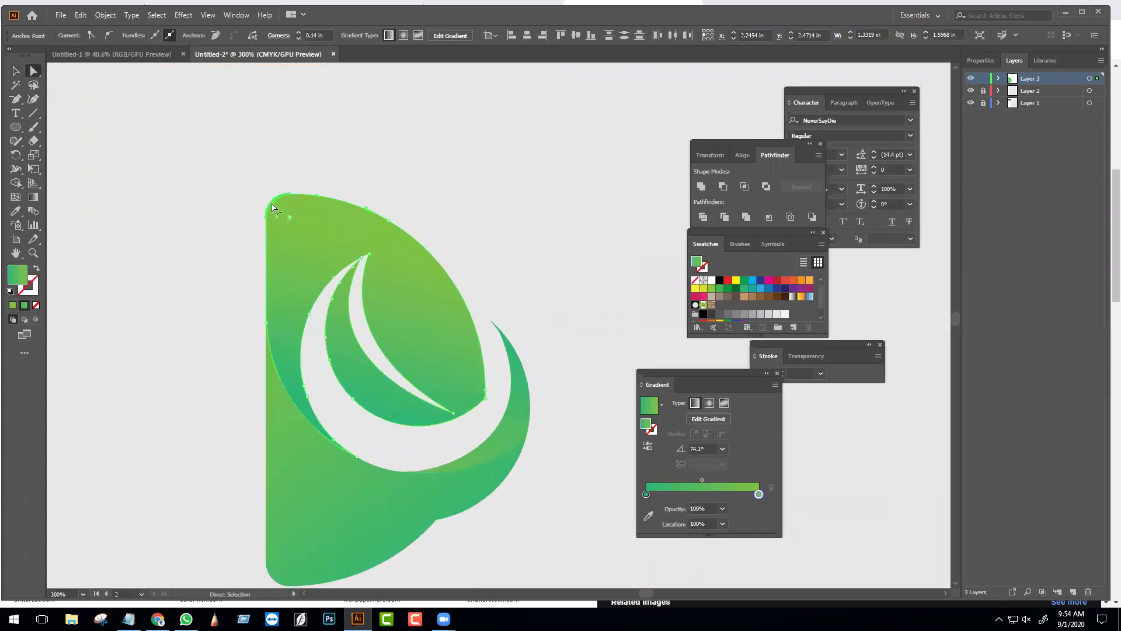
{"action": "left_click", "coordinate": [430, 171]}
{"action": "scroll", "coordinate": [430, 210], "scroll_direction": "down", "scroll_amount": 3}
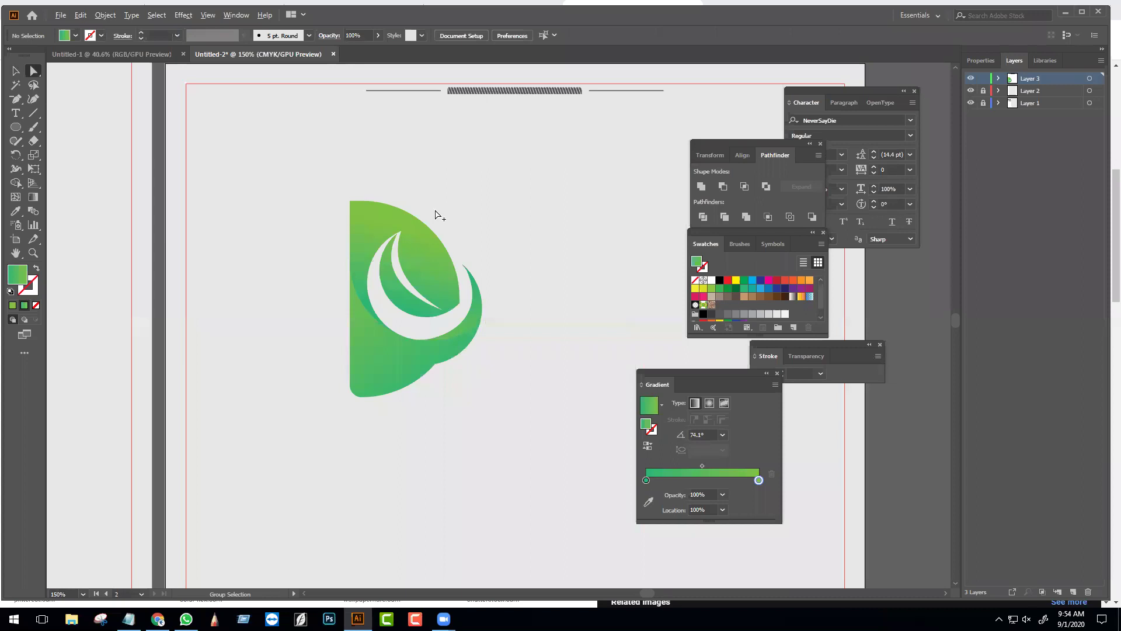
- Group all the green gradient pieces of the logo
{"action": "scroll", "coordinate": [435, 215], "scroll_direction": "up", "scroll_amount": 1}
{"action": "left_click_drag", "start_coordinate": [556, 241], "coordinate": [538, 269]}
{"action": "left_click_drag", "start_coordinate": [525, 500], "coordinate": [292, 228]}
{"action": "key", "text": "v"}
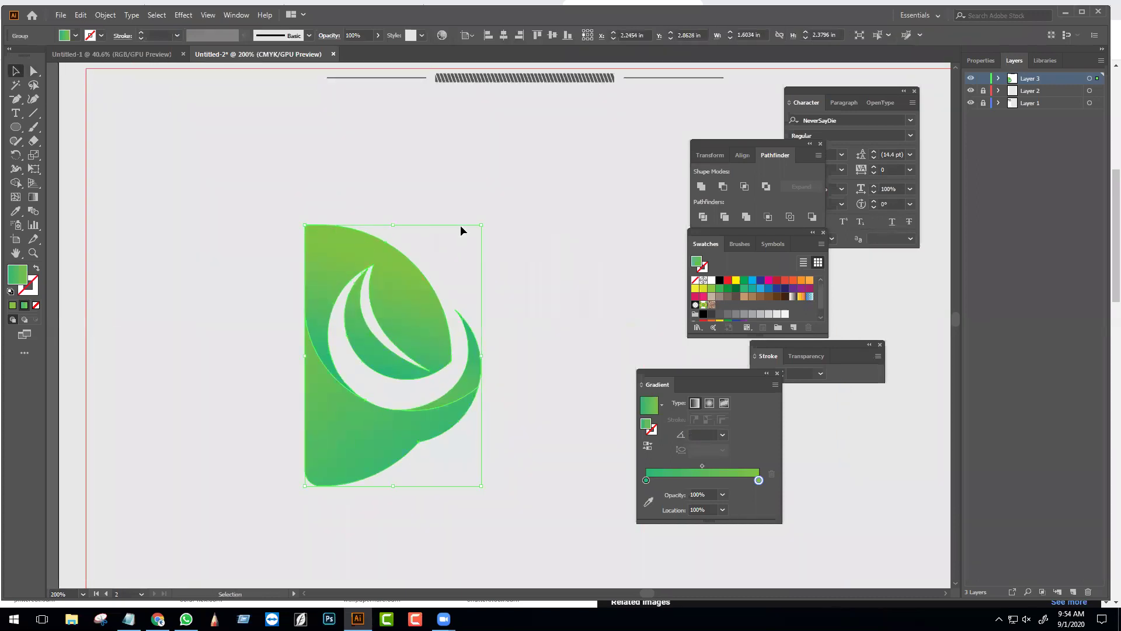
{"action": "left_click", "coordinate": [526, 257]}
{"action": "left_click_drag", "start_coordinate": [525, 257], "coordinate": [437, 289]}
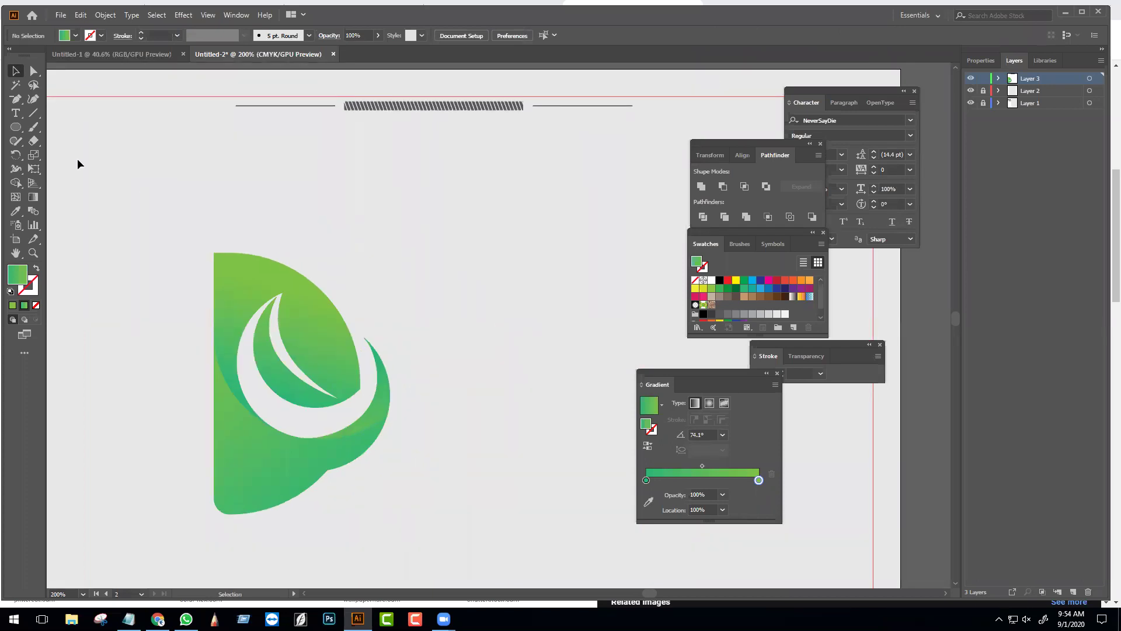
{"action": "left_click_drag", "start_coordinate": [17, 133], "coordinate": [47, 153]}
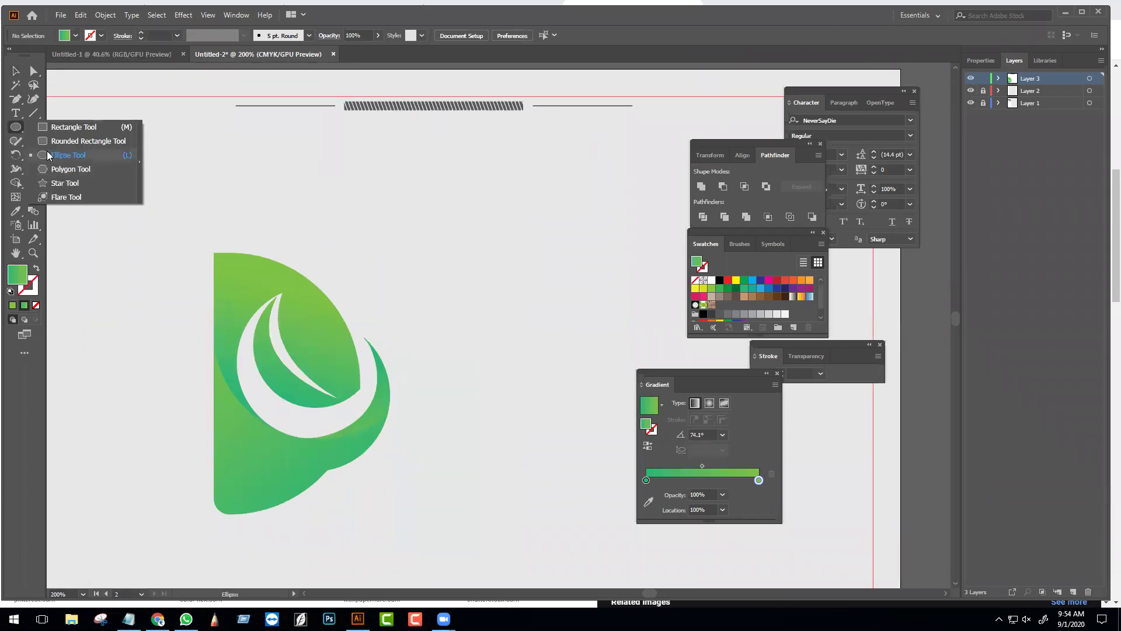
{"action": "left_click", "coordinate": [44, 144]}
{"action": "left_click_drag", "start_coordinate": [150, 285], "coordinate": [421, 319]}
{"action": "scroll", "coordinate": [327, 276], "scroll_direction": "up", "scroll_amount": 1}
{"action": "key", "text": "ctrl+z"}
- Draw a square of about 0.14 in just inside the logo's straight left edge and fill it with red
{"action": "left_click_drag", "start_coordinate": [17, 128], "coordinate": [55, 130]}
{"action": "left_click_drag", "start_coordinate": [270, 215], "coordinate": [480, 221]}
{"action": "key", "text": "v"}
{"action": "key", "text": "ctrl+="}
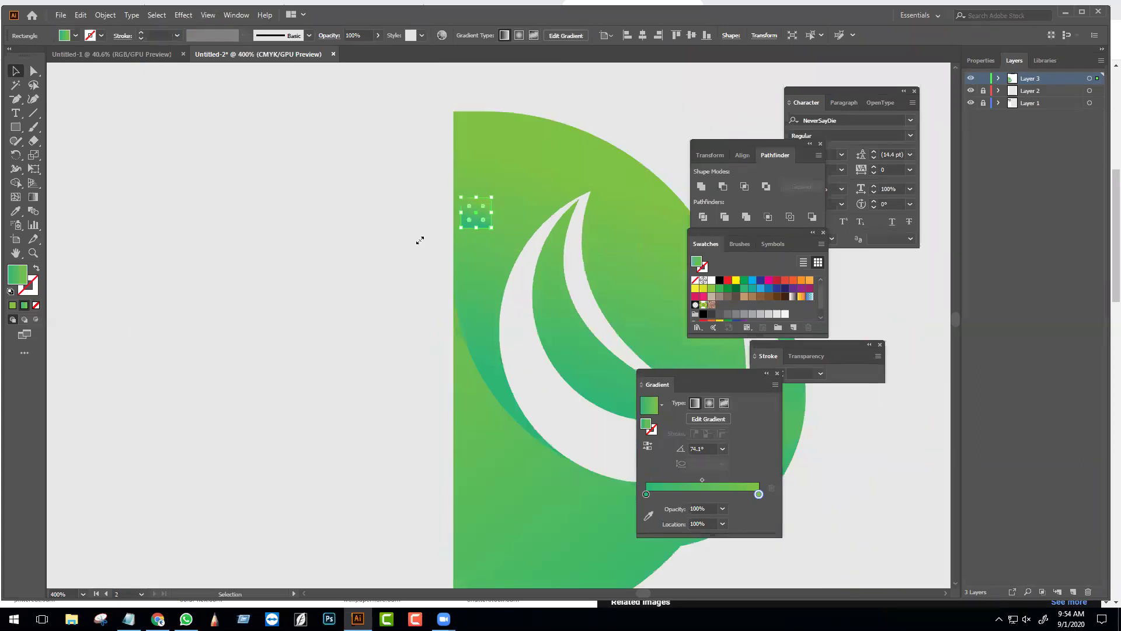
{"action": "scroll", "coordinate": [483, 229], "scroll_direction": "up", "scroll_amount": 1}
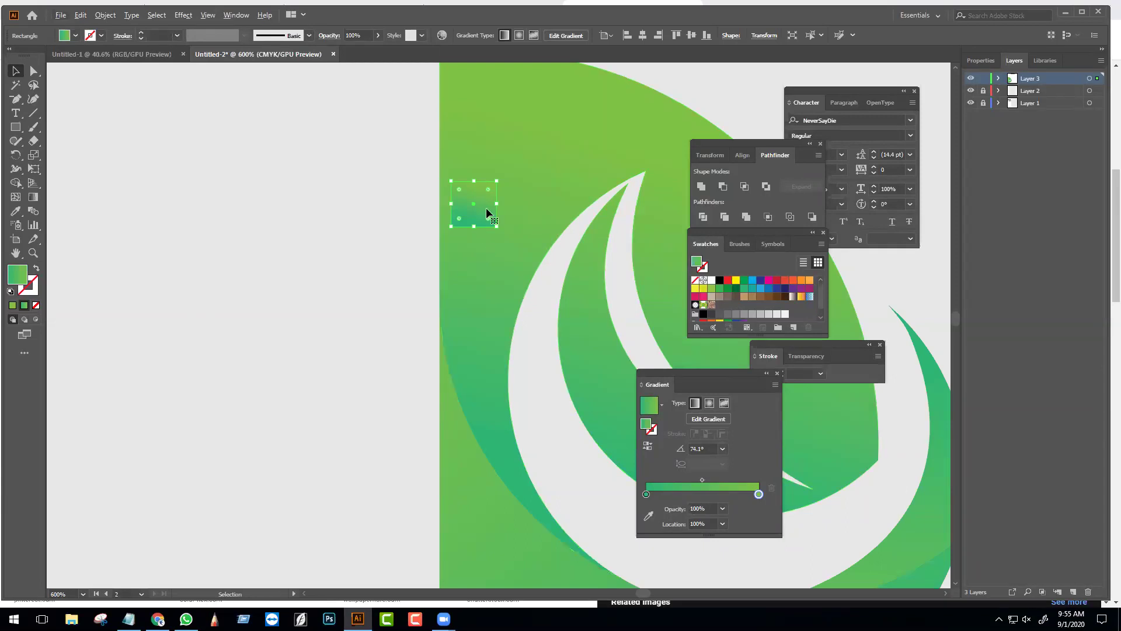
{"action": "left_click", "coordinate": [727, 281]}
- Draw three smaller red squares below the first square, around the logo's left edge
{"action": "left_click", "coordinate": [16, 127]}
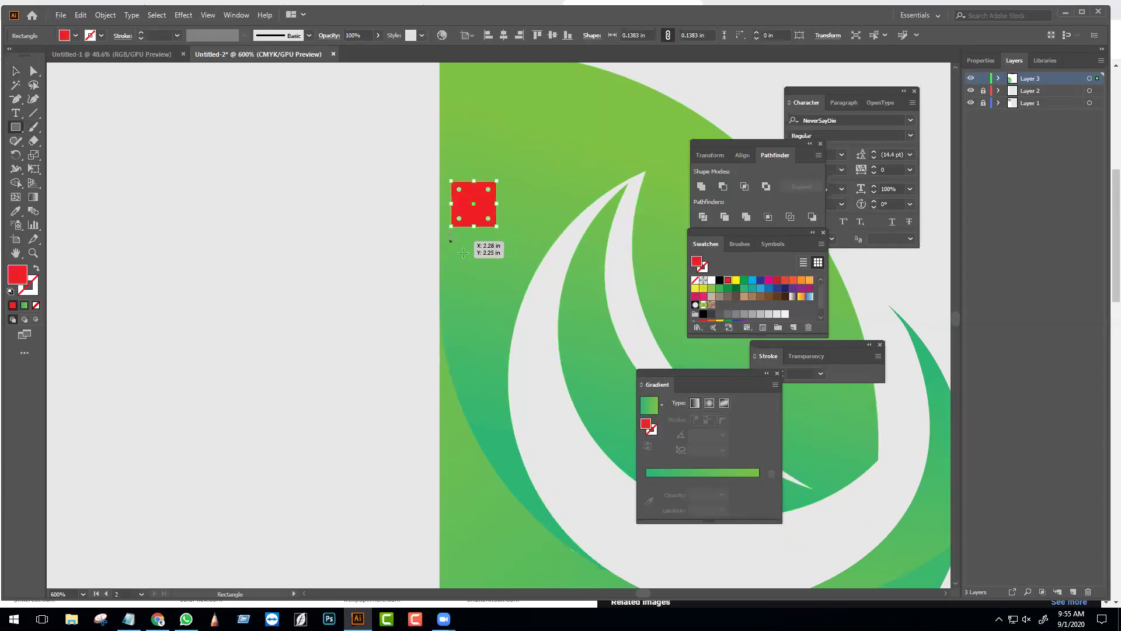
{"action": "mouse_move", "coordinate": [450, 240]}
{"action": "left_mouse_down"}
{"action": "mouse_move", "coordinate": [472, 262]}
{"action": "mouse_move", "coordinate": [504, 260]}
{"action": "left_mouse_up"}
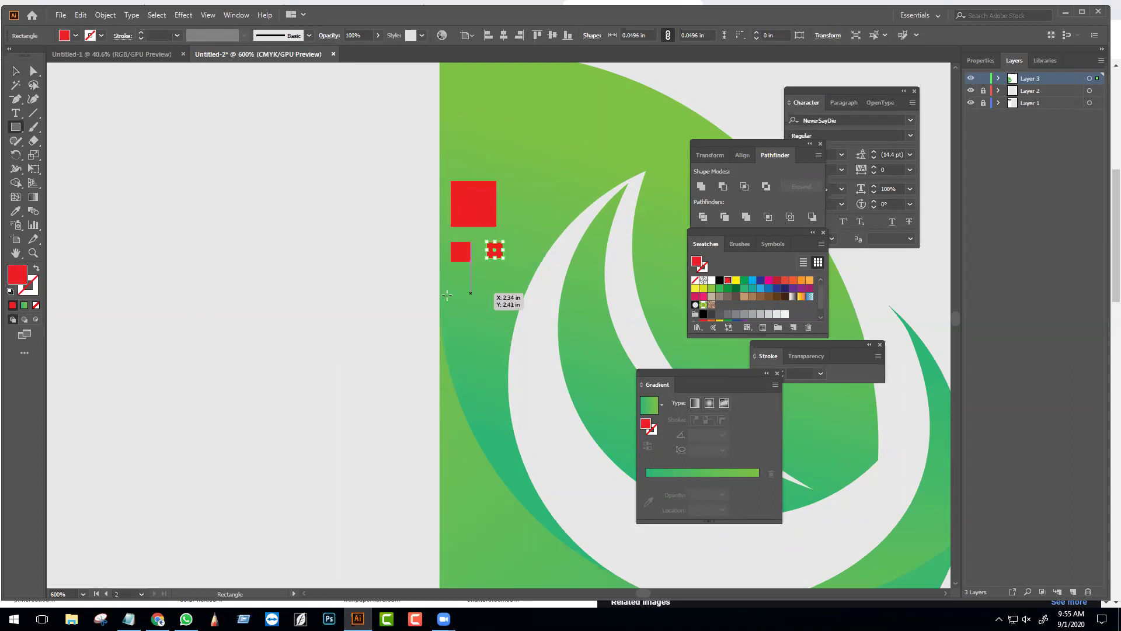
{"action": "left_click_drag", "start_coordinate": [431, 272], "coordinate": [457, 299]}
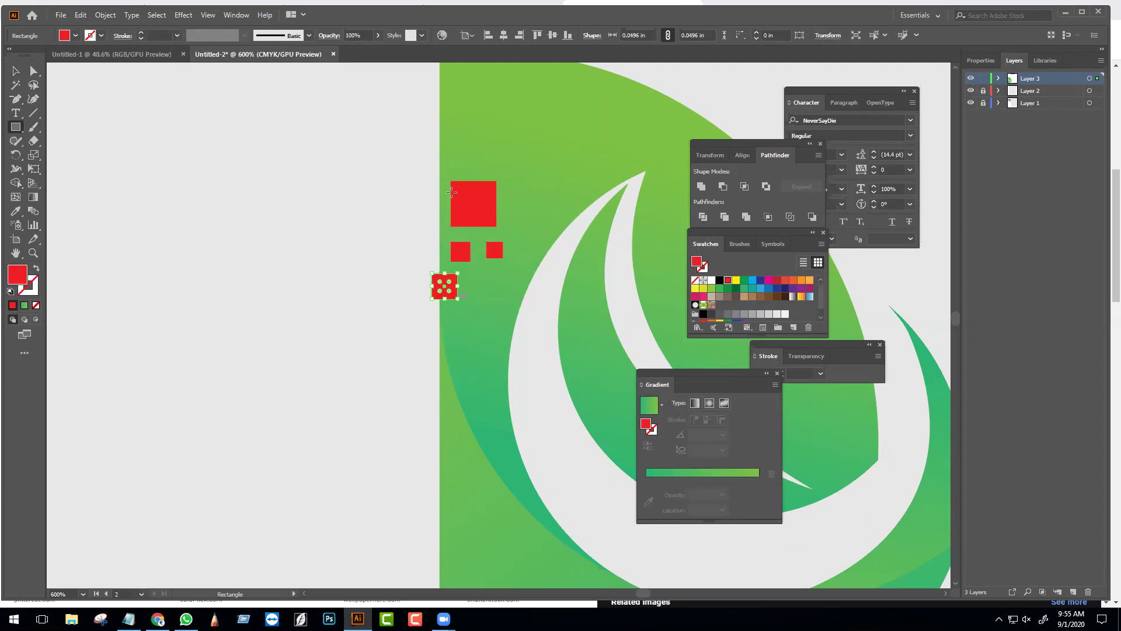
- Scale the first red square down slightly about its center
{"action": "key", "text": "v"}
{"action": "left_click", "coordinate": [479, 217]}
{"action": "left_click_drag", "start_coordinate": [496, 227], "coordinate": [492, 223]}
- Draw eight more red squares of varied sizes above, below and beside the existing ones along the logo's left edge
{"action": "left_click", "coordinate": [16, 127]}
{"action": "mouse_move", "coordinate": [445, 314]}
{"action": "left_mouse_down"}
{"action": "mouse_move", "coordinate": [467, 325]}
{"action": "mouse_move", "coordinate": [452, 366]}
{"action": "mouse_move", "coordinate": [463, 380]}
{"action": "left_mouse_up"}
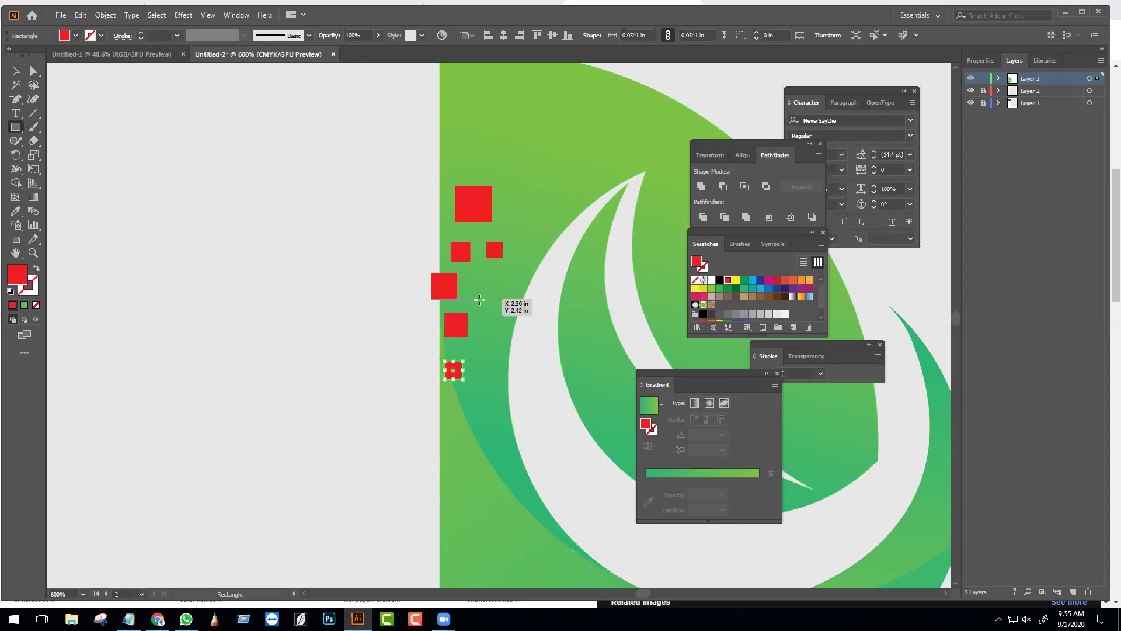
{"action": "left_click_drag", "start_coordinate": [463, 272], "coordinate": [484, 293]}
{"action": "left_click_drag", "start_coordinate": [422, 198], "coordinate": [448, 224]}
{"action": "left_click_drag", "start_coordinate": [454, 144], "coordinate": [478, 169]}
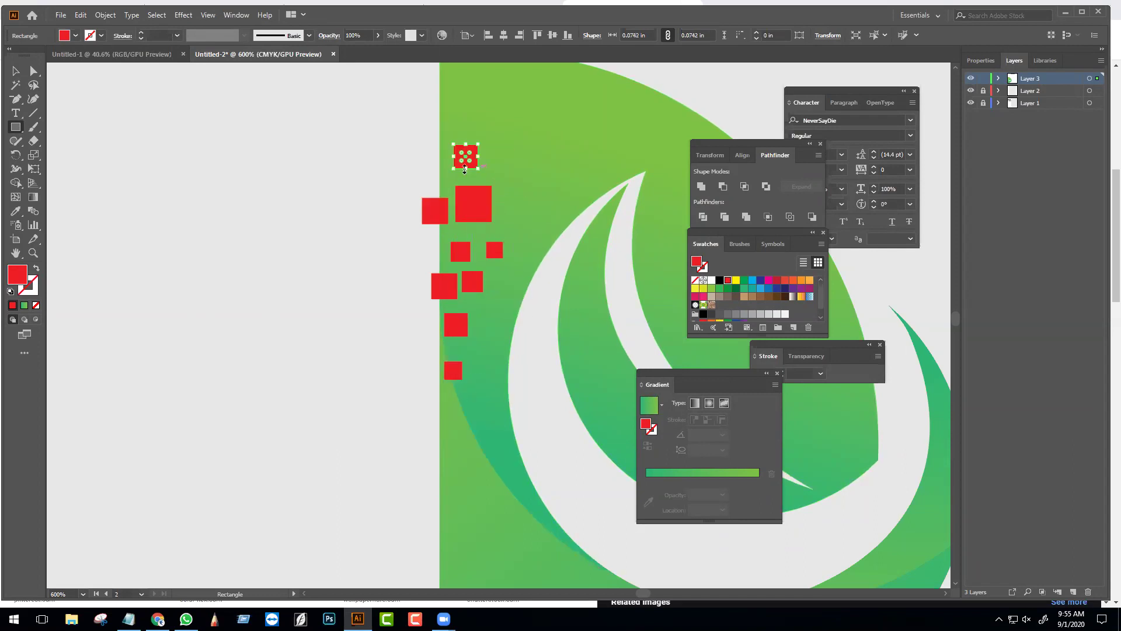
{"action": "left_click_drag", "start_coordinate": [432, 407], "coordinate": [466, 440]}
{"action": "left_click_drag", "start_coordinate": [411, 340], "coordinate": [440, 369]}
{"action": "left_click_drag", "start_coordinate": [416, 313], "coordinate": [432, 329]}
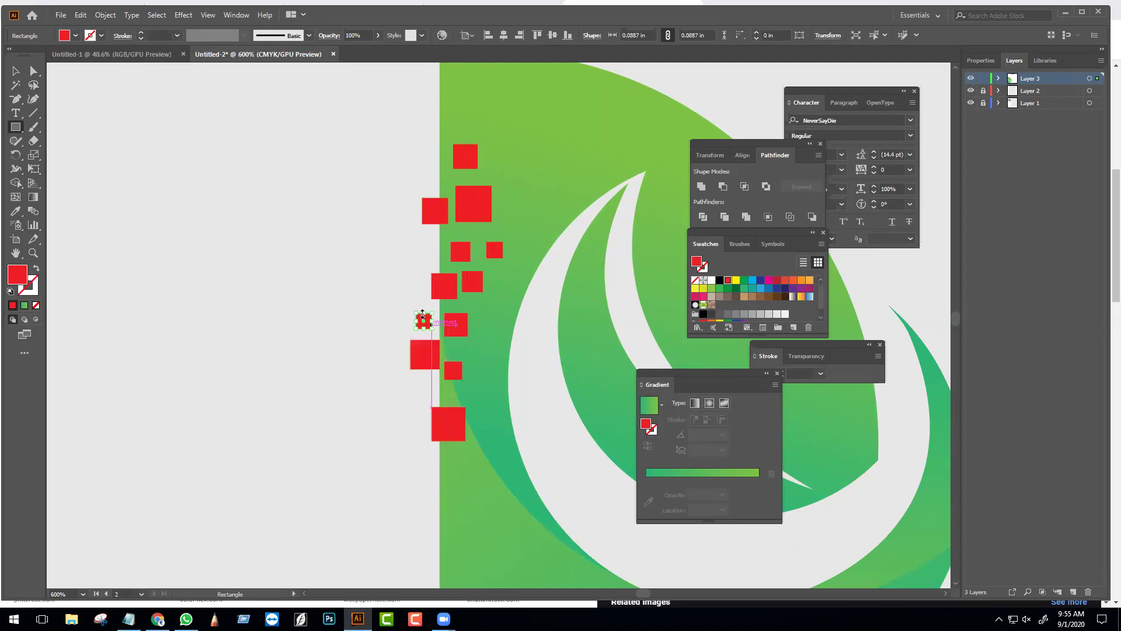
- Scatter more small red squares outside the logo's left edge to form a pixel-dispersion cluster
{"action": "left_click_drag", "start_coordinate": [401, 273], "coordinate": [419, 292]}
{"action": "left_click_drag", "start_coordinate": [388, 221], "coordinate": [407, 240]}
{"action": "left_click_drag", "start_coordinate": [344, 262], "coordinate": [368, 287]}
{"action": "mouse_move", "coordinate": [342, 237]}
{"action": "left_mouse_down"}
{"action": "mouse_move", "coordinate": [359, 252]}
{"action": "mouse_move", "coordinate": [329, 244]}
{"action": "mouse_move", "coordinate": [337, 296]}
{"action": "mouse_move", "coordinate": [374, 334]}
{"action": "left_mouse_up"}
{"action": "mouse_move", "coordinate": [388, 259]}
{"action": "left_mouse_down"}
{"action": "mouse_move", "coordinate": [401, 271]}
{"action": "mouse_move", "coordinate": [390, 297]}
{"action": "left_mouse_up"}
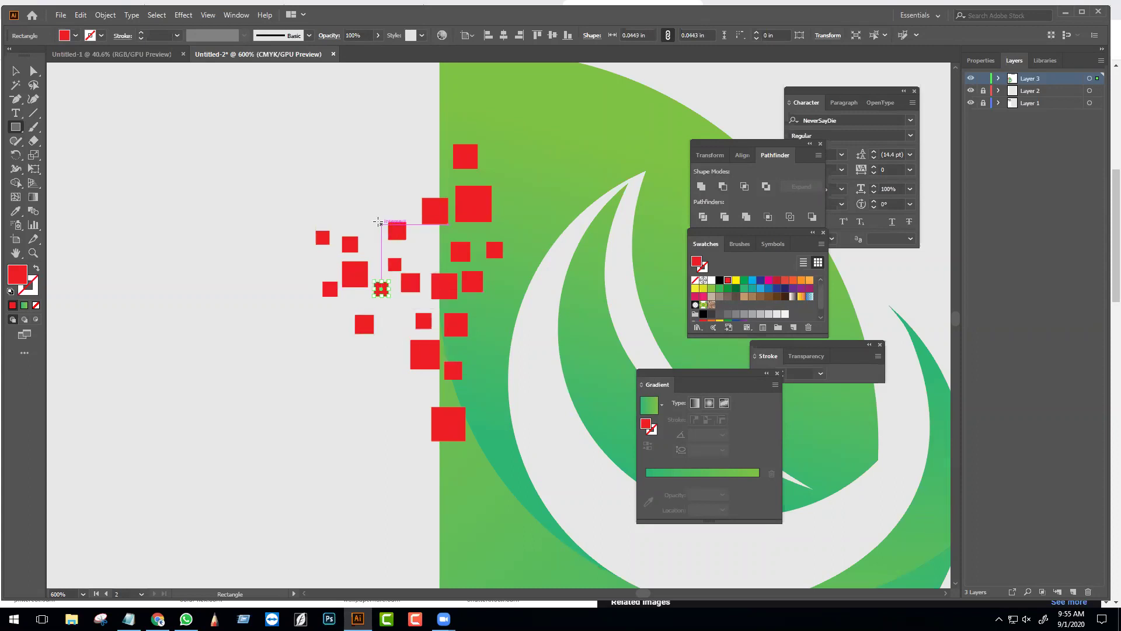
{"action": "left_click_drag", "start_coordinate": [358, 222], "coordinate": [375, 238]}
{"action": "left_click_drag", "start_coordinate": [382, 192], "coordinate": [391, 204]}
{"action": "key", "text": "v"}
{"action": "scroll", "coordinate": [379, 261], "scroll_direction": "down", "scroll_amount": 2}
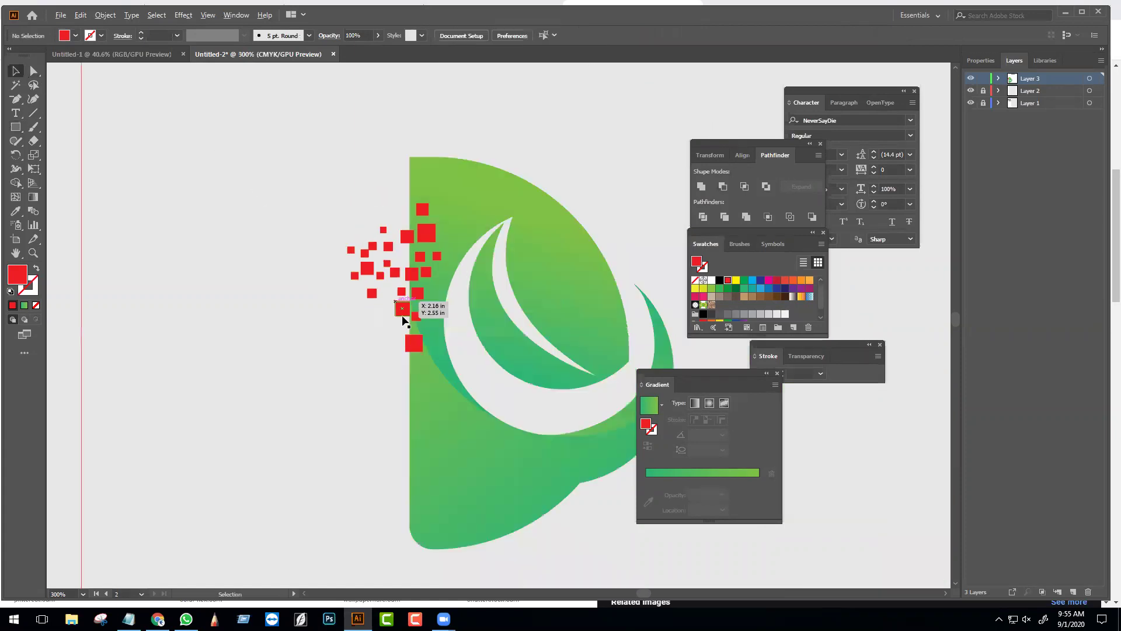
{"action": "scroll", "coordinate": [350, 274], "scroll_direction": "up", "scroll_amount": 2}
{"action": "scroll", "coordinate": [429, 191], "scroll_direction": "up", "scroll_amount": 2}
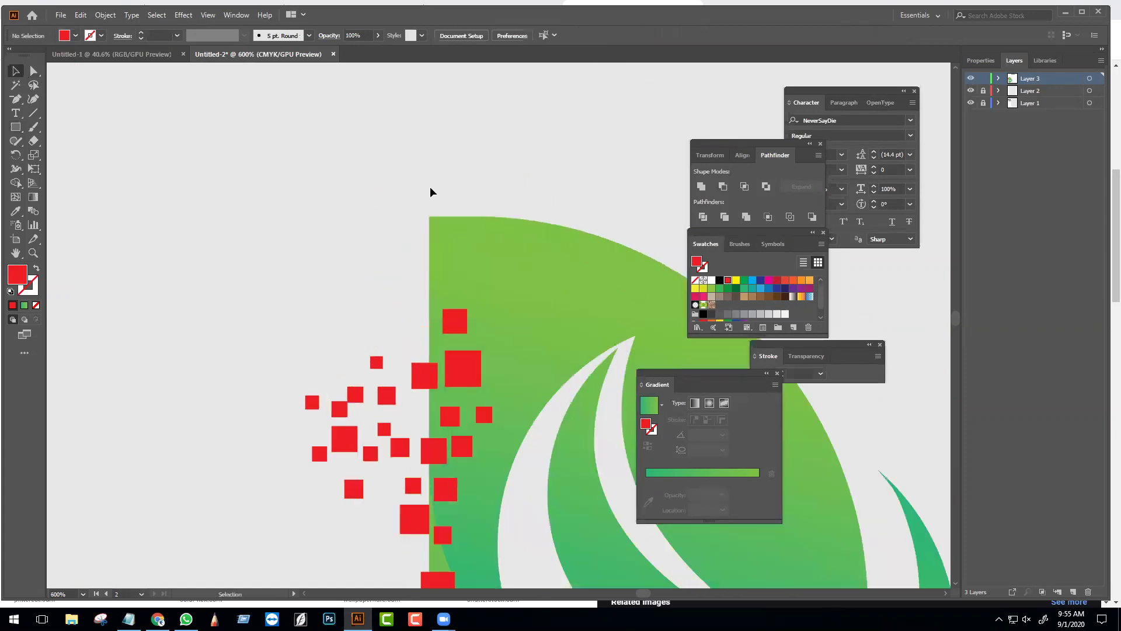
- Try to round the sharp upper-left corner of the logo's upper piece
{"action": "left_click", "coordinate": [465, 244]}
{"action": "left_click", "coordinate": [33, 71]}
{"action": "left_click_drag", "start_coordinate": [372, 180], "coordinate": [436, 229]}
{"action": "left_click_drag", "start_coordinate": [474, 268], "coordinate": [536, 320]}
{"action": "left_click", "coordinate": [313, 264]}
{"action": "scroll", "coordinate": [433, 297], "scroll_direction": "down", "scroll_amount": 3}
{"action": "left_click", "coordinate": [453, 299]}
{"action": "left_click_drag", "start_coordinate": [403, 259], "coordinate": [464, 292]}
{"action": "left_click", "coordinate": [478, 242]}
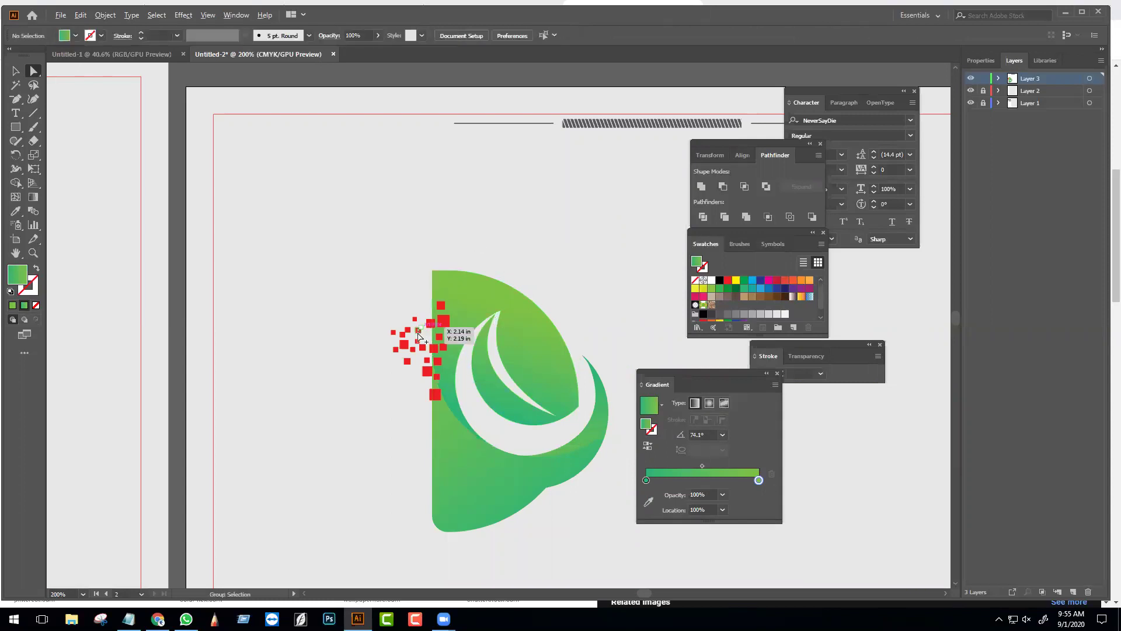
{"action": "scroll", "coordinate": [416, 333], "scroll_direction": "up", "scroll_amount": 3}
{"action": "key", "text": "h"}
{"action": "left_click_drag", "start_coordinate": [345, 353], "coordinate": [316, 315]}
{"action": "key", "text": "v"}
{"action": "left_click_drag", "start_coordinate": [283, 188], "coordinate": [429, 440]}
{"action": "left_click", "coordinate": [515, 508]}
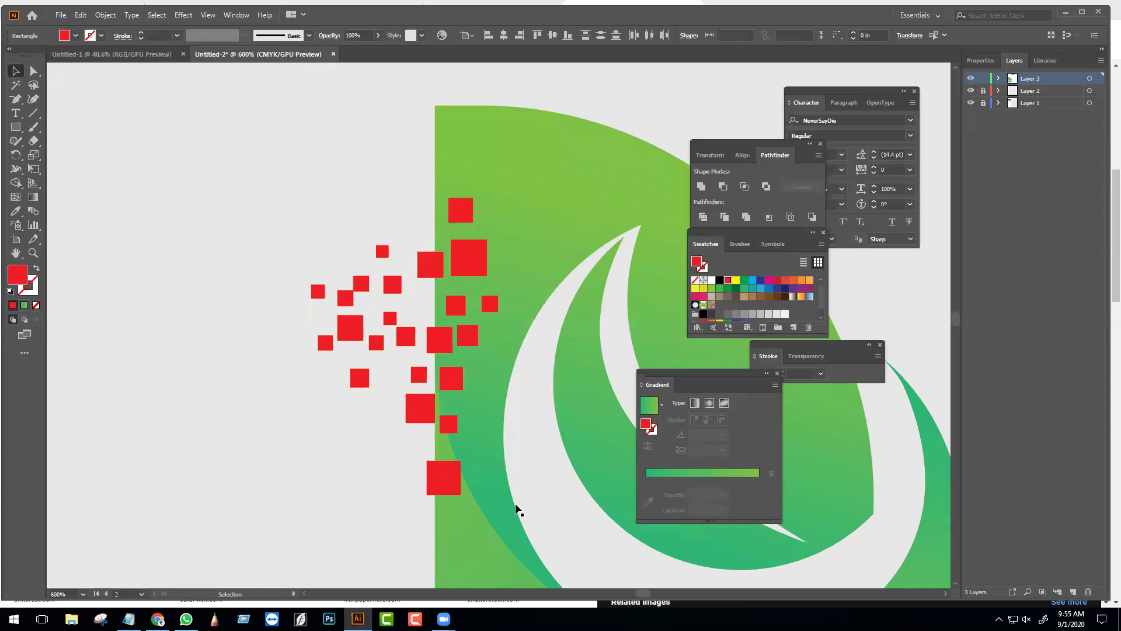
{"action": "left_click", "coordinate": [488, 496]}
{"action": "key", "text": "space"}
{"action": "left_click_drag", "start_coordinate": [507, 429], "coordinate": [518, 351]}
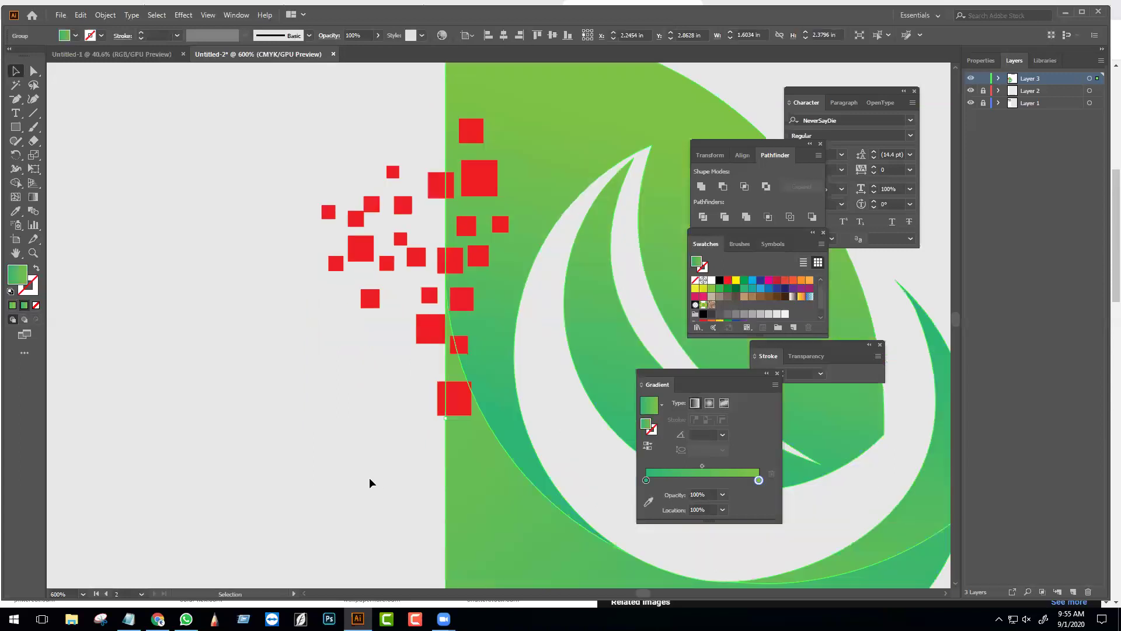
{"action": "left_click", "coordinate": [369, 477]}
{"action": "scroll", "coordinate": [475, 446], "scroll_direction": "down", "scroll_amount": 3}
{"action": "scroll", "coordinate": [476, 446], "scroll_direction": "up", "scroll_amount": 1}
{"action": "key", "text": "space"}
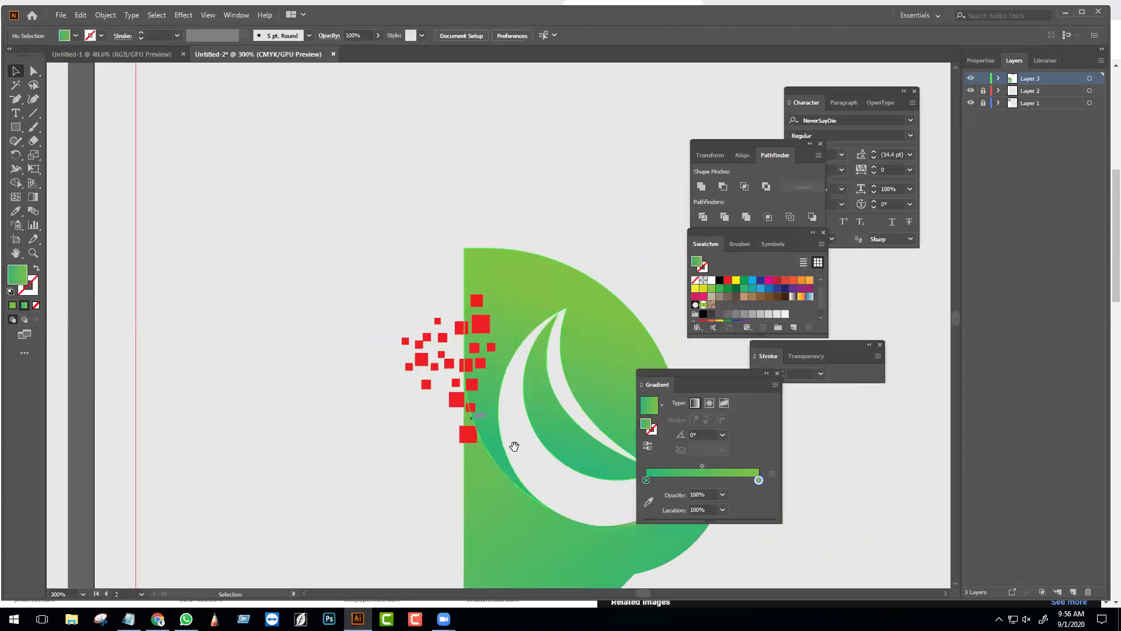
{"action": "left_click_drag", "start_coordinate": [513, 445], "coordinate": [405, 382]}
{"action": "left_click", "coordinate": [374, 376]}
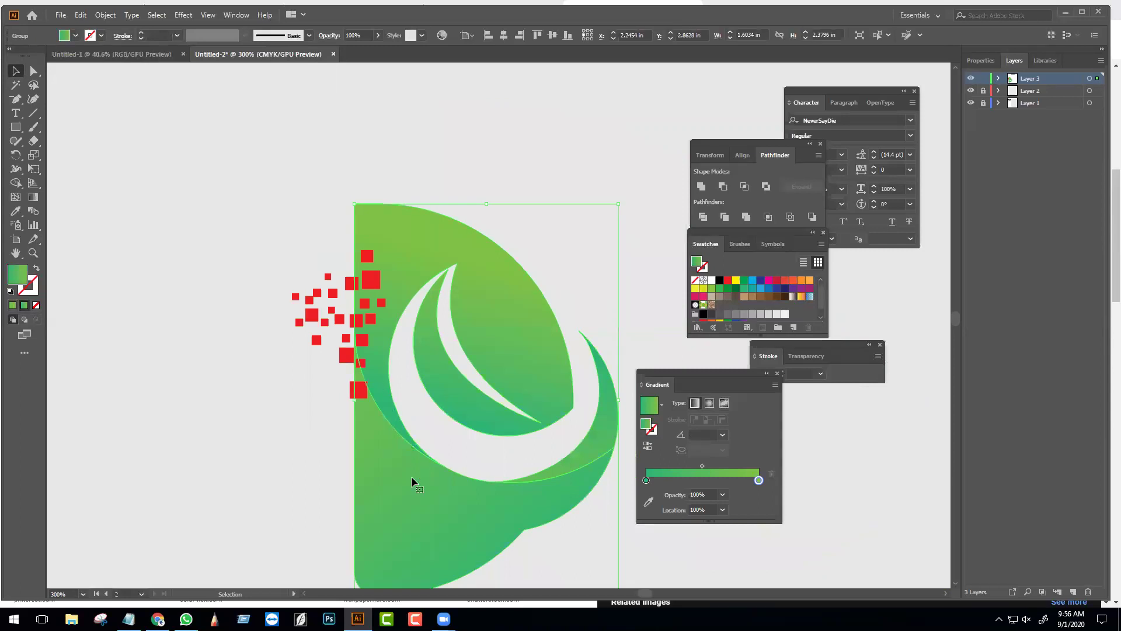
{"action": "left_click_drag", "start_coordinate": [407, 439], "coordinate": [407, 438]}
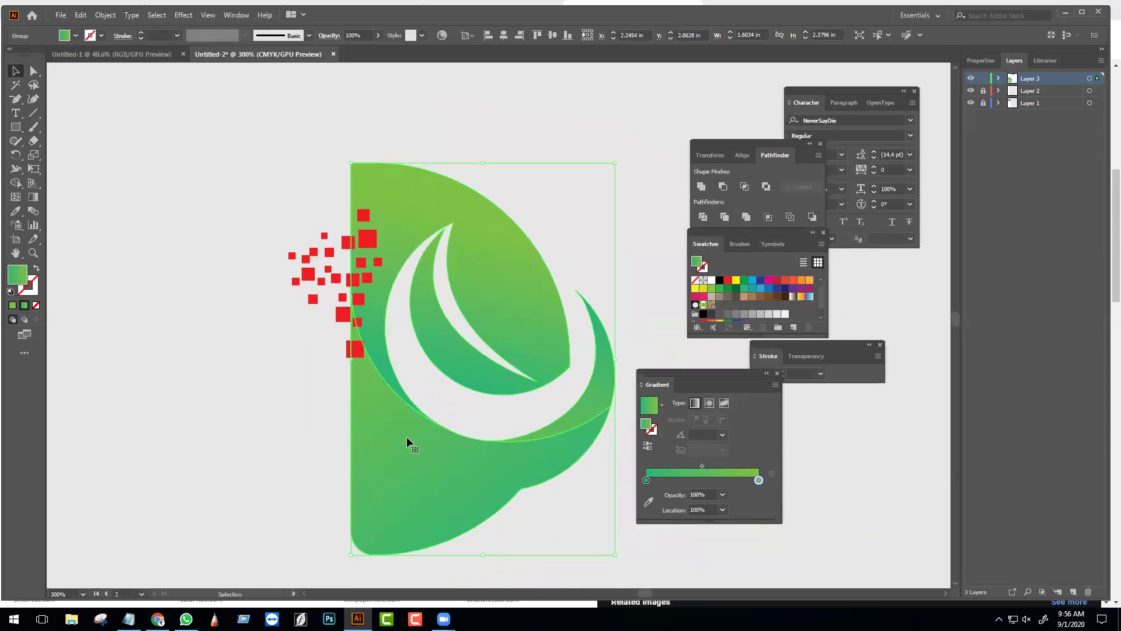
{"action": "left_click", "coordinate": [291, 455]}
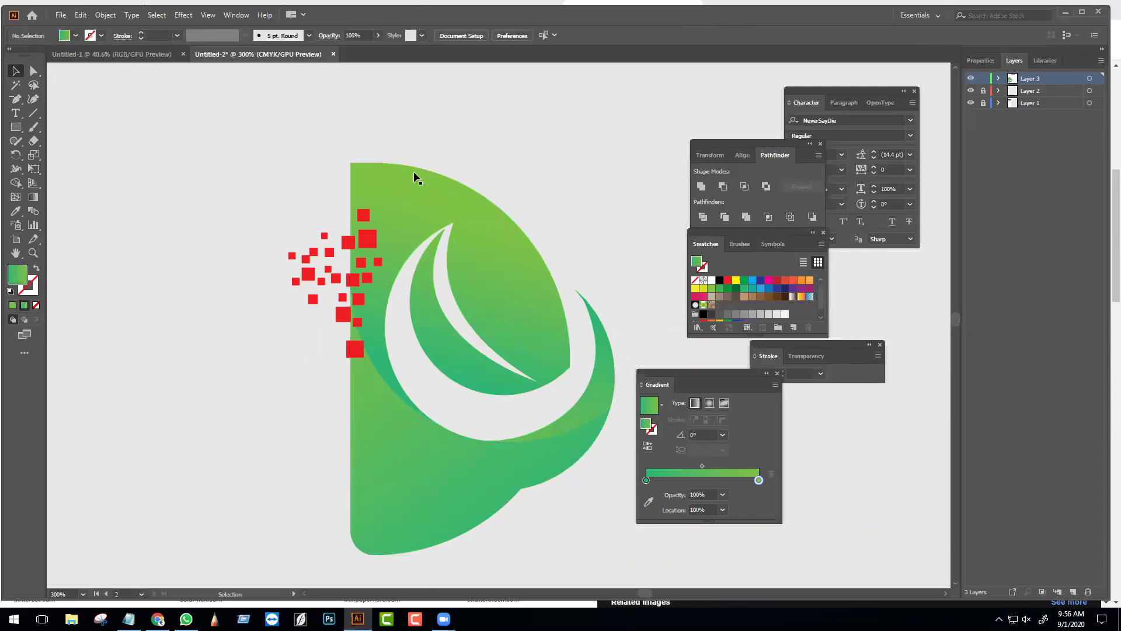
- Select all the red squares at the logo's left edge and group them
{"action": "left_click", "coordinate": [399, 198]}
{"action": "key", "text": "a"}
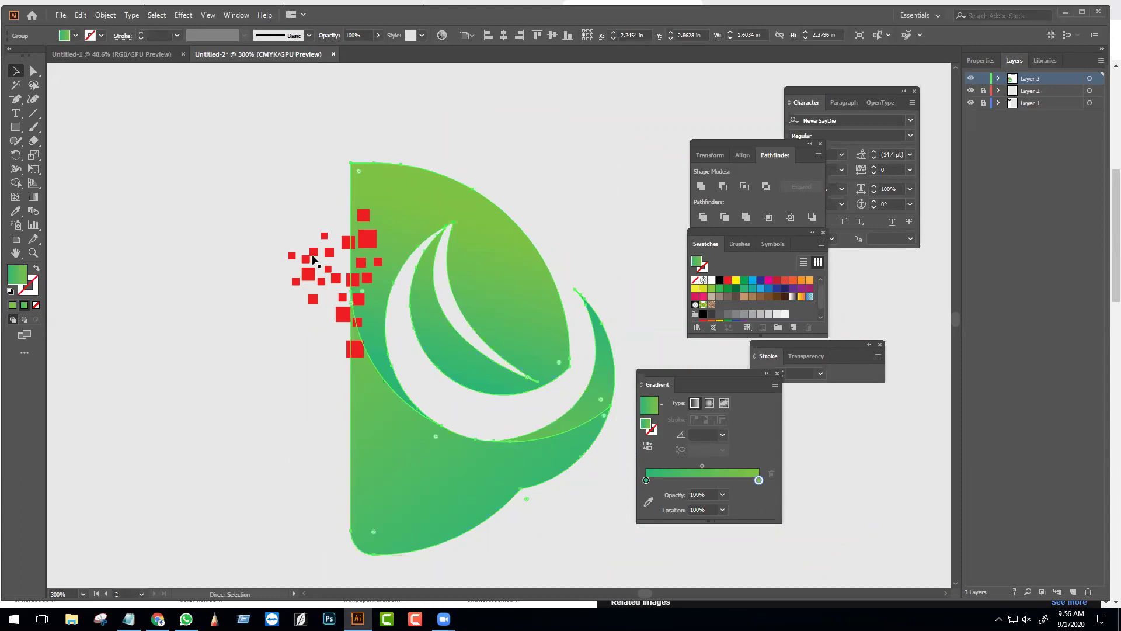
{"action": "left_click_drag", "start_coordinate": [263, 188], "coordinate": [371, 374]}
{"action": "key", "text": "v"}
{"action": "key", "text": "a"}
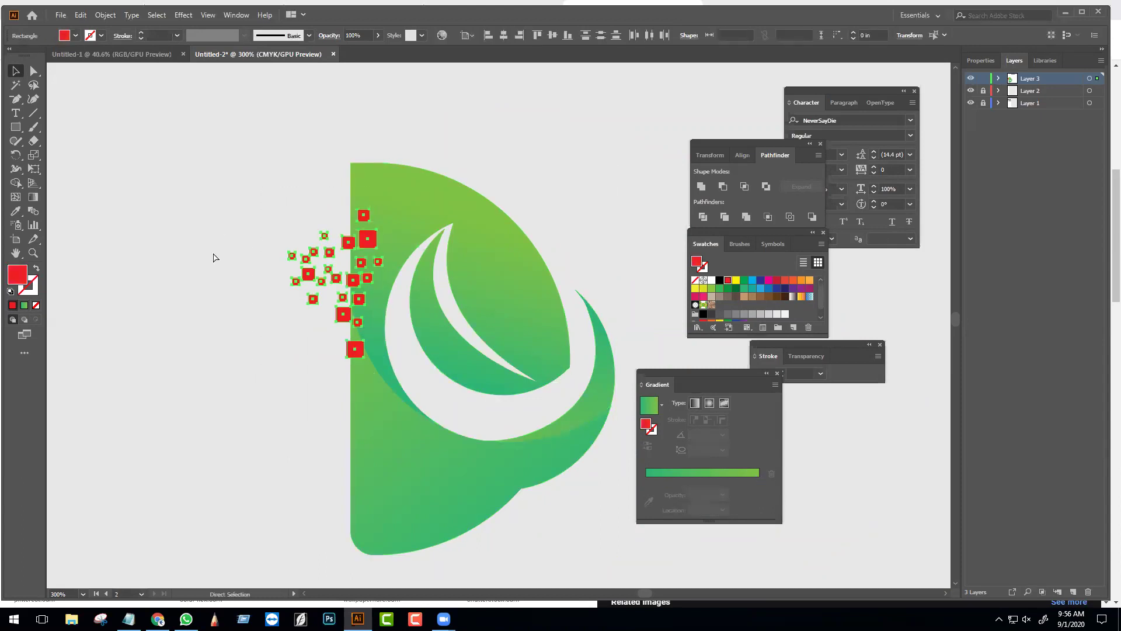
{"action": "key", "text": "ctrl+g"}
{"action": "key", "text": "v"}
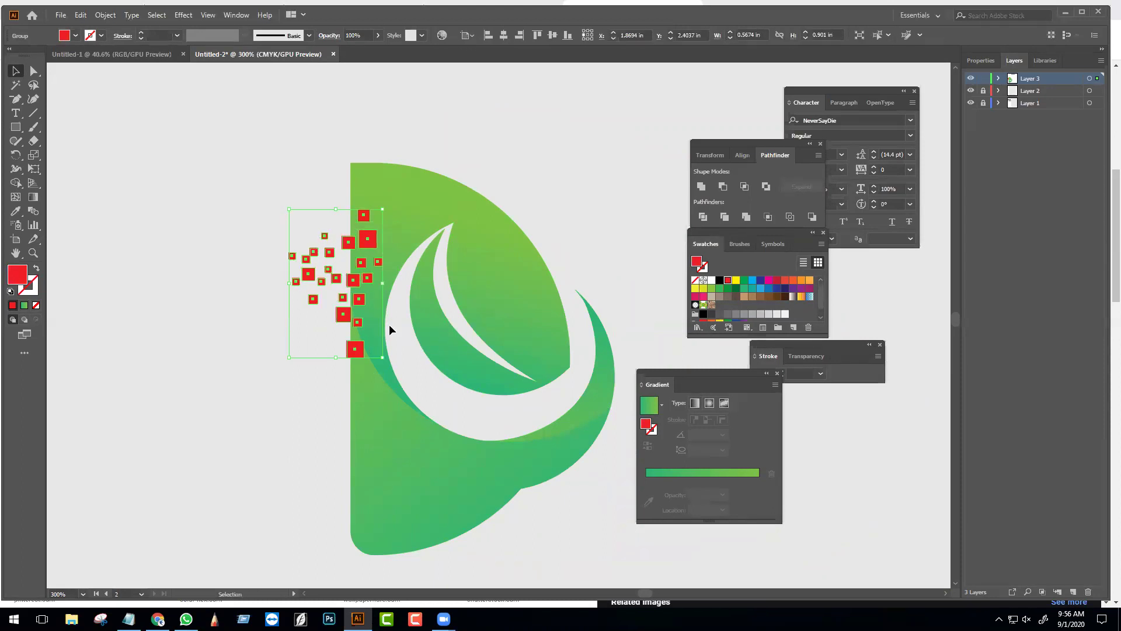
{"action": "scroll", "coordinate": [361, 298], "scroll_direction": "up", "scroll_amount": 1}
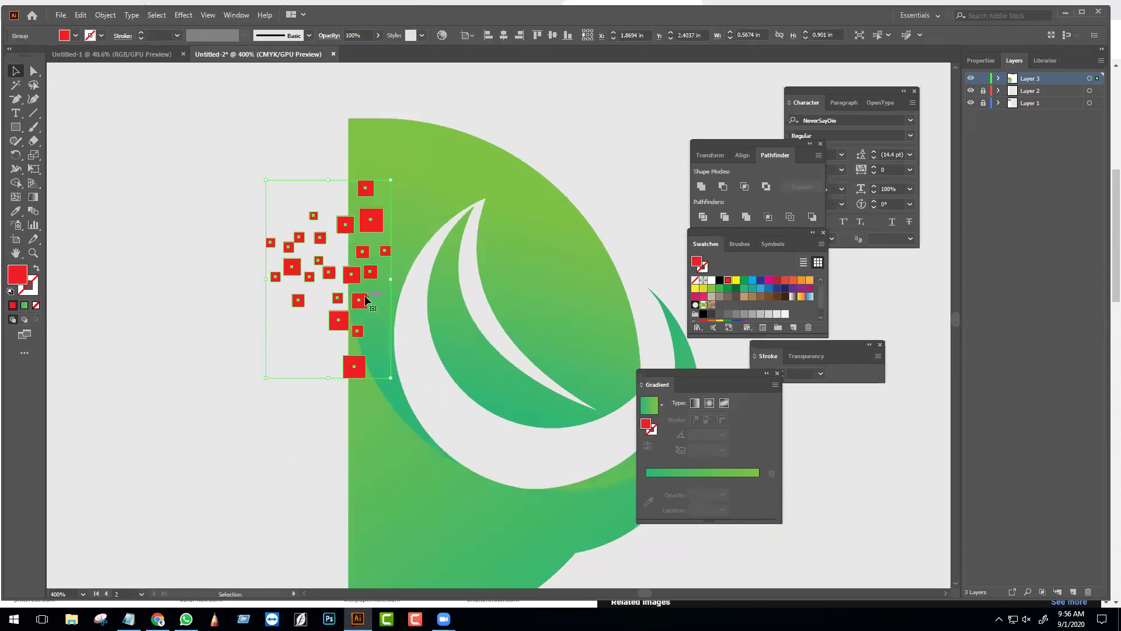
- Swap the fill and stroke of the green logo group to turn it into a gradient outline
{"action": "left_click", "coordinate": [370, 343]}
{"action": "key", "text": "a"}
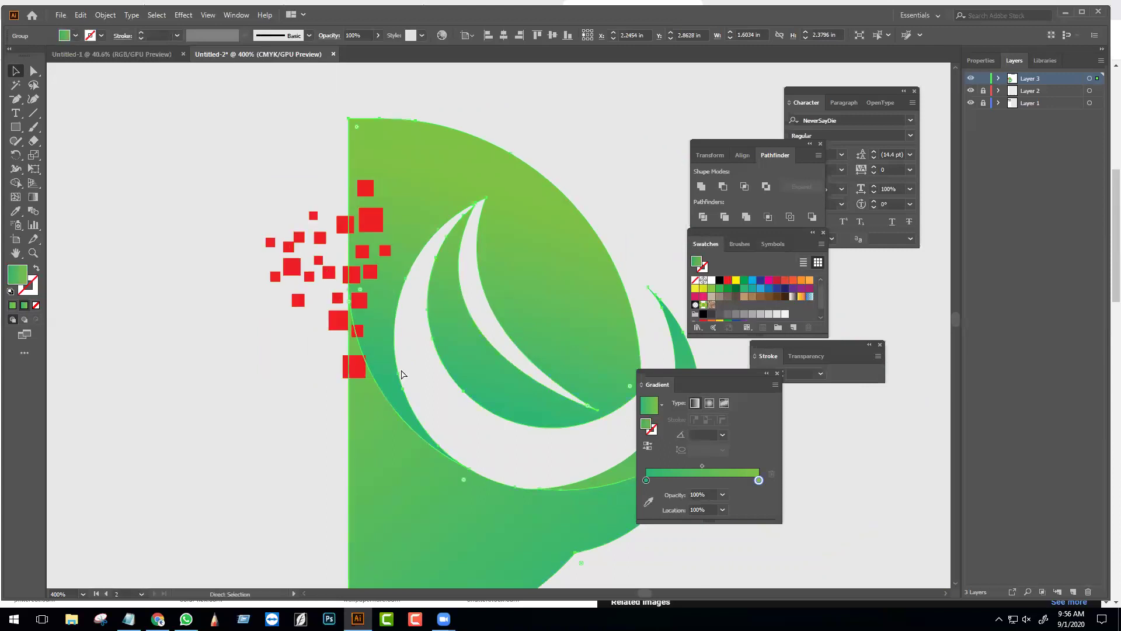
{"action": "left_click", "coordinate": [401, 370]}
{"action": "left_click", "coordinate": [389, 385]}
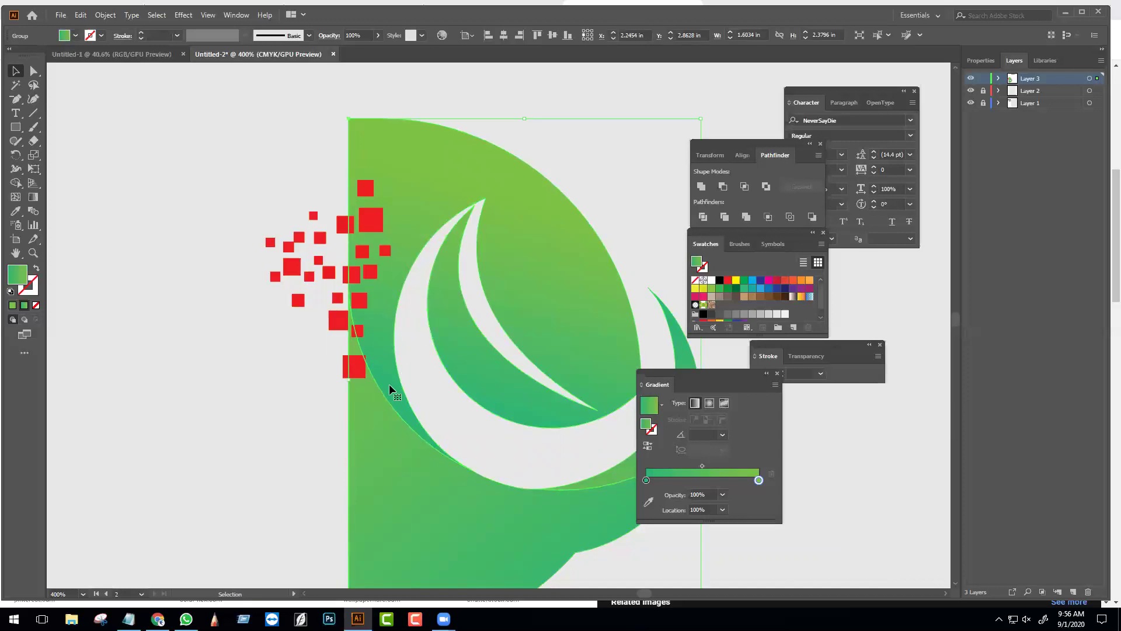
{"action": "left_click", "coordinate": [37, 269]}
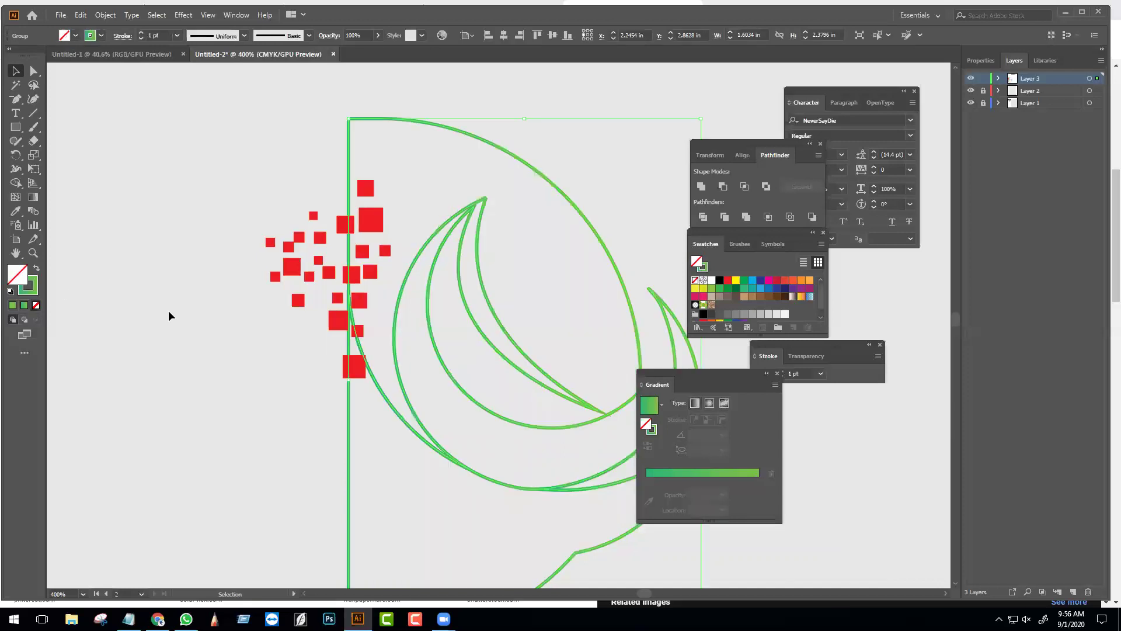
- Expand the logo's gradient outline into filled shapes and unite them
{"action": "left_click", "coordinate": [106, 14]}
{"action": "left_click", "coordinate": [153, 153]}
{"action": "left_click", "coordinate": [532, 372]}
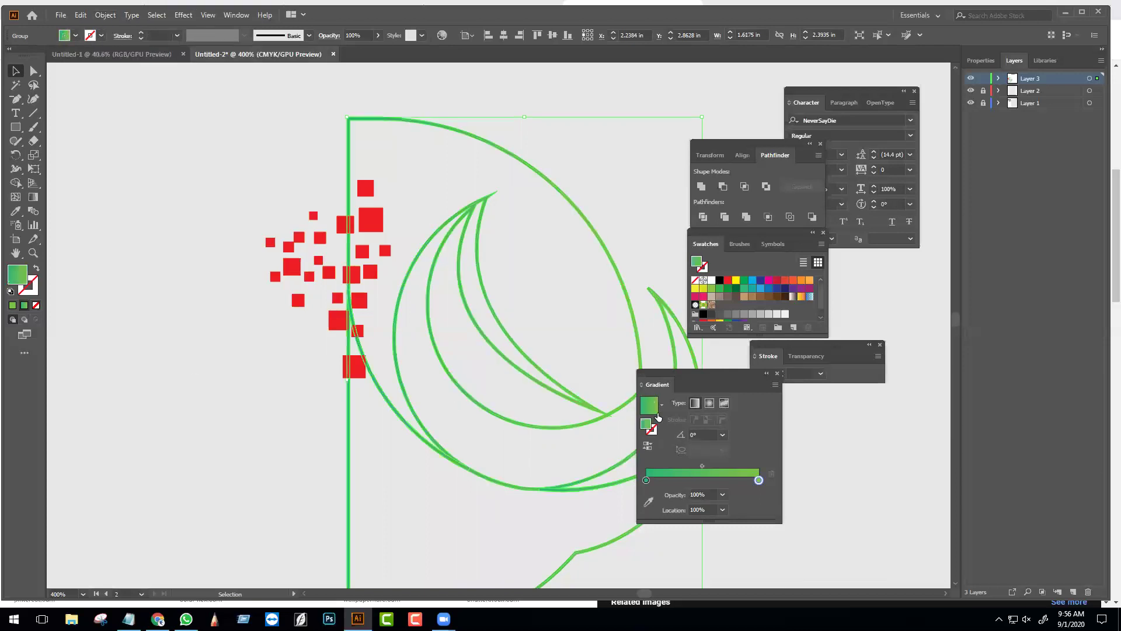
{"action": "left_click", "coordinate": [706, 185]}
{"action": "left_click", "coordinate": [534, 275]}
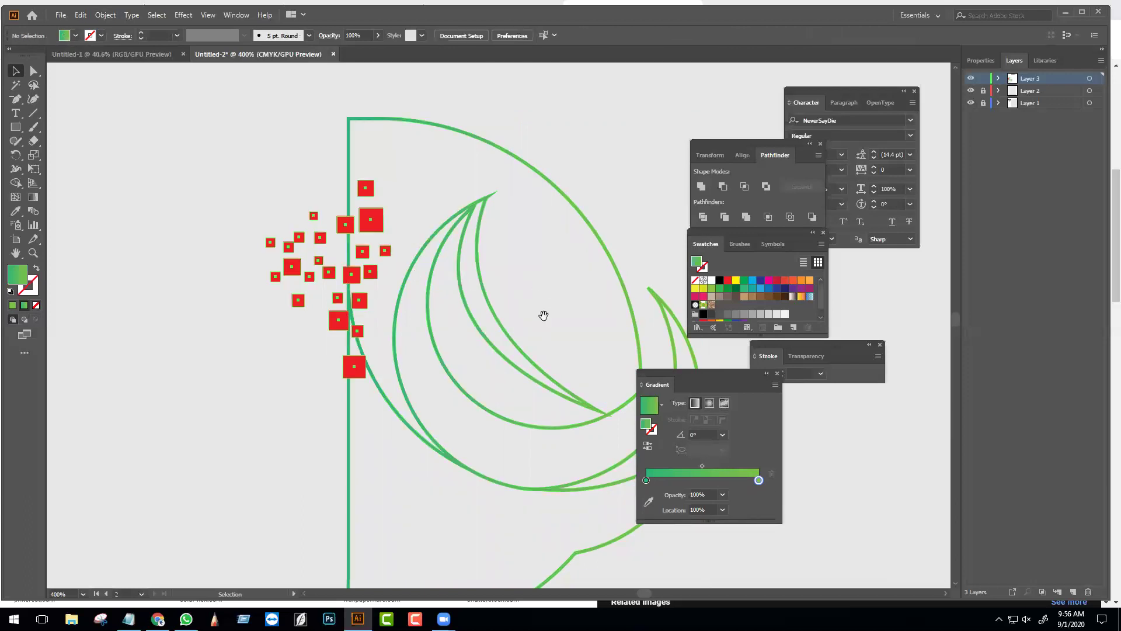
- Draw a large red rectangle over the outlined logo except its left strip and subtract it from the outline with Minus Front
{"action": "left_click_drag", "start_coordinate": [544, 316], "coordinate": [487, 237]}
{"action": "left_click_drag", "start_coordinate": [323, 204], "coordinate": [365, 258]}
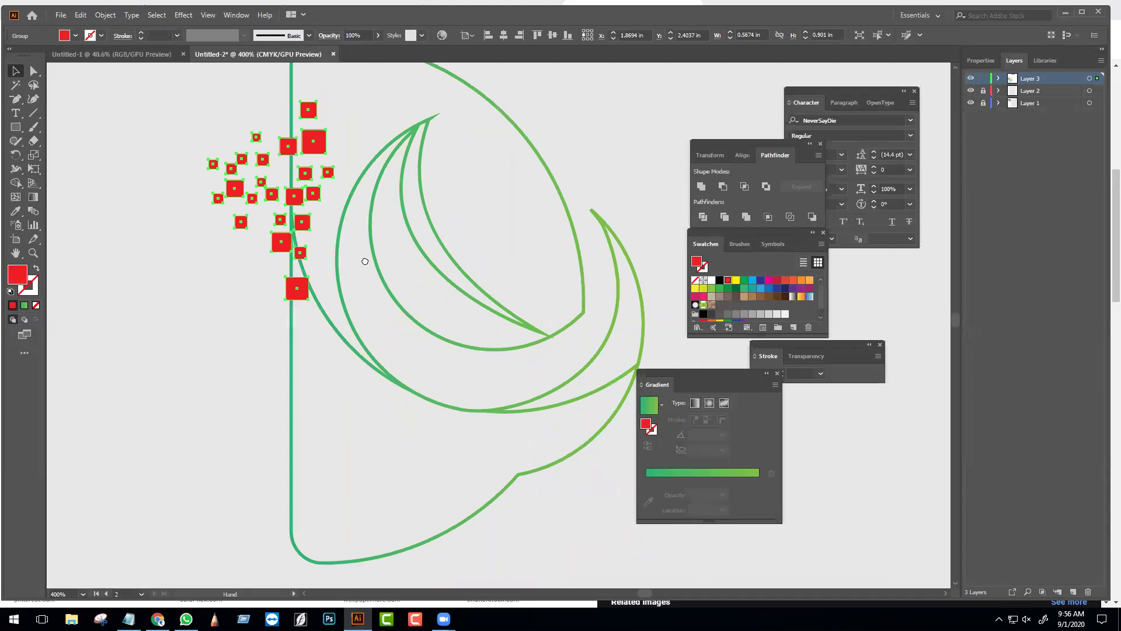
{"action": "left_click", "coordinate": [15, 127]}
{"action": "scroll", "coordinate": [614, 227], "scroll_direction": "down", "scroll_amount": 1}
{"action": "left_click_drag", "start_coordinate": [516, 156], "coordinate": [723, 454]}
{"action": "left_click", "coordinate": [473, 371], "text": "shift"}
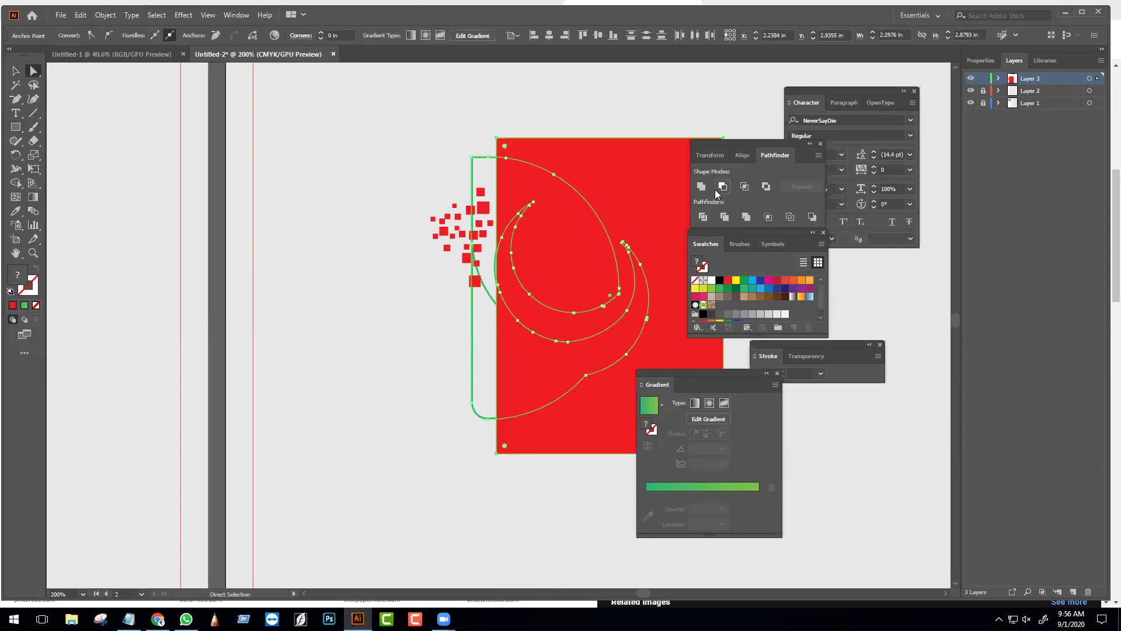
{"action": "left_click", "coordinate": [722, 187]}
{"action": "left_click", "coordinate": [16, 127]}
{"action": "left_click_drag", "start_coordinate": [411, 428], "coordinate": [436, 442]}
{"action": "left_click_drag", "start_coordinate": [542, 506], "coordinate": [581, 473]}
{"action": "key", "text": "ctrl+z"}
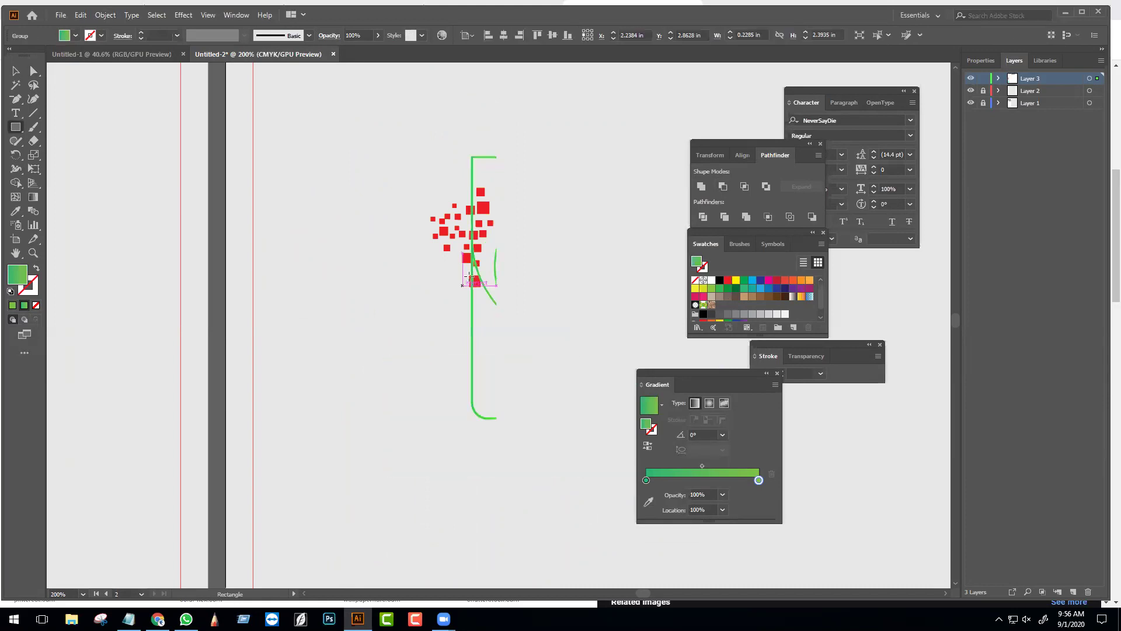
- Preview an Offset Path of 0.25 in on the red squares group
{"action": "scroll", "coordinate": [493, 261], "scroll_direction": "up", "scroll_amount": 4}
{"action": "key", "text": "v"}
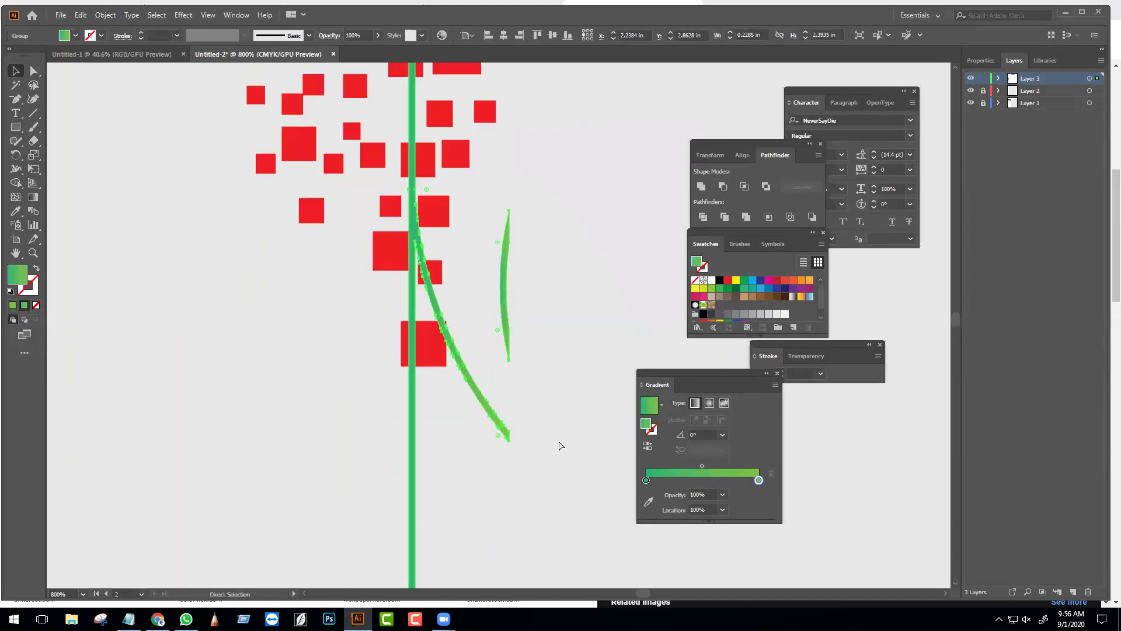
{"action": "left_click", "coordinate": [424, 337]}
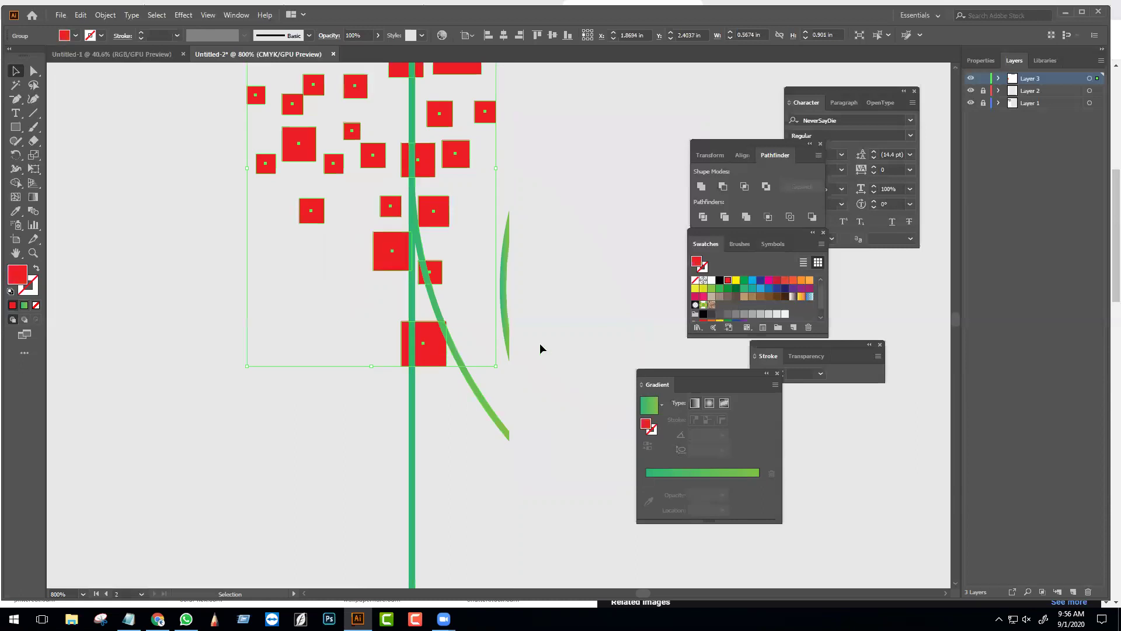
{"action": "key", "text": "ctrl+minus"}
{"action": "key", "text": "ctrl+minus"}
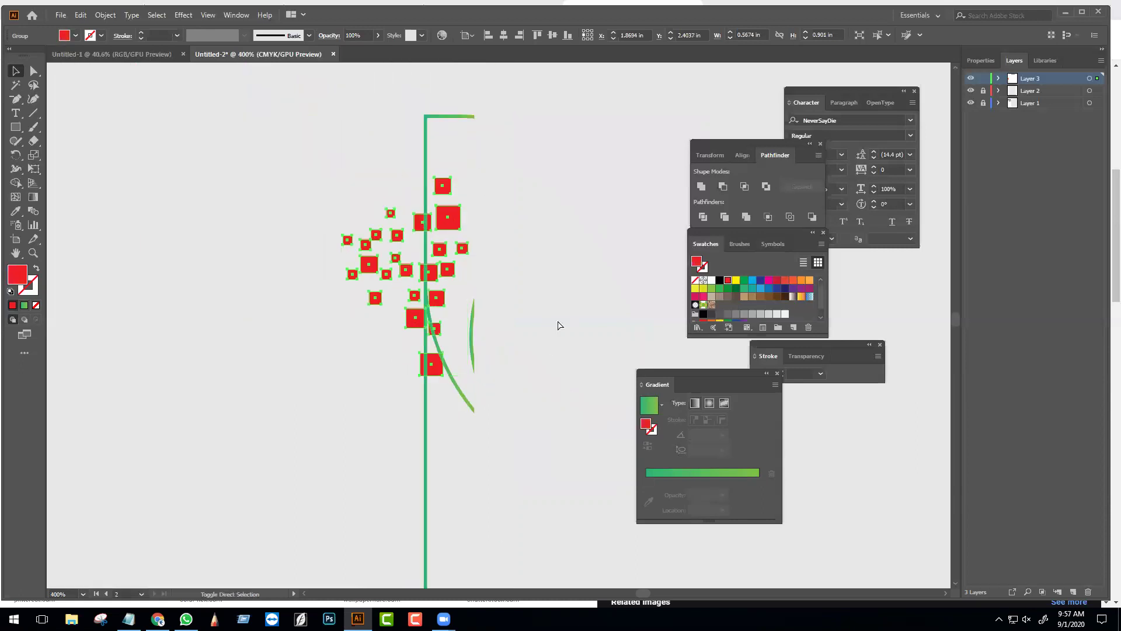
{"action": "left_click", "coordinate": [115, 16]}
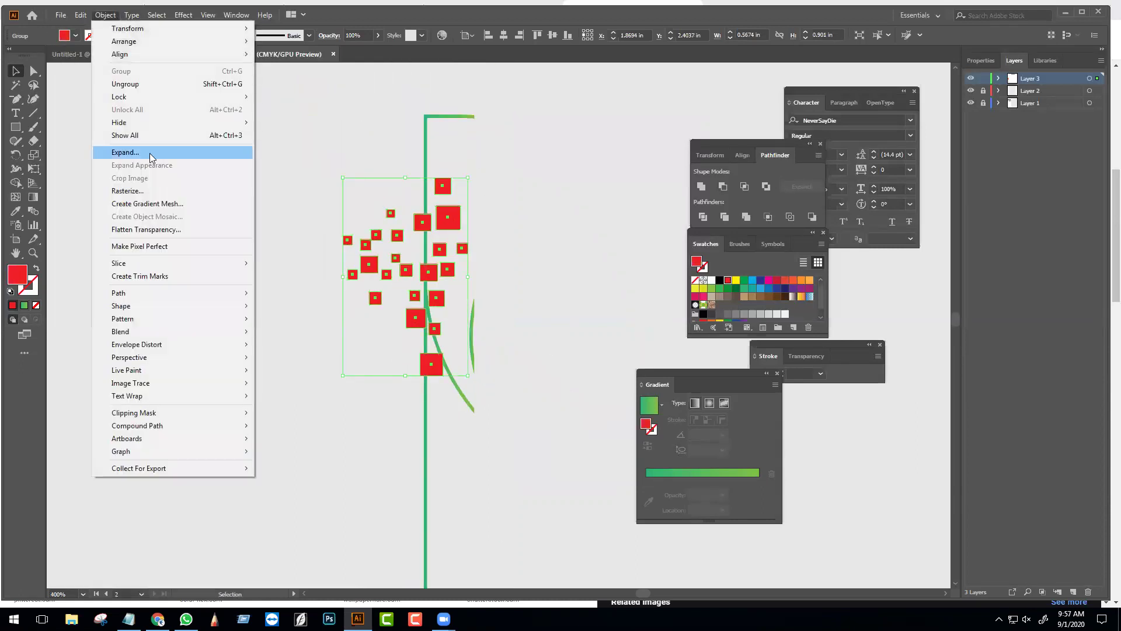
{"action": "mouse_move", "coordinate": [180, 290]}
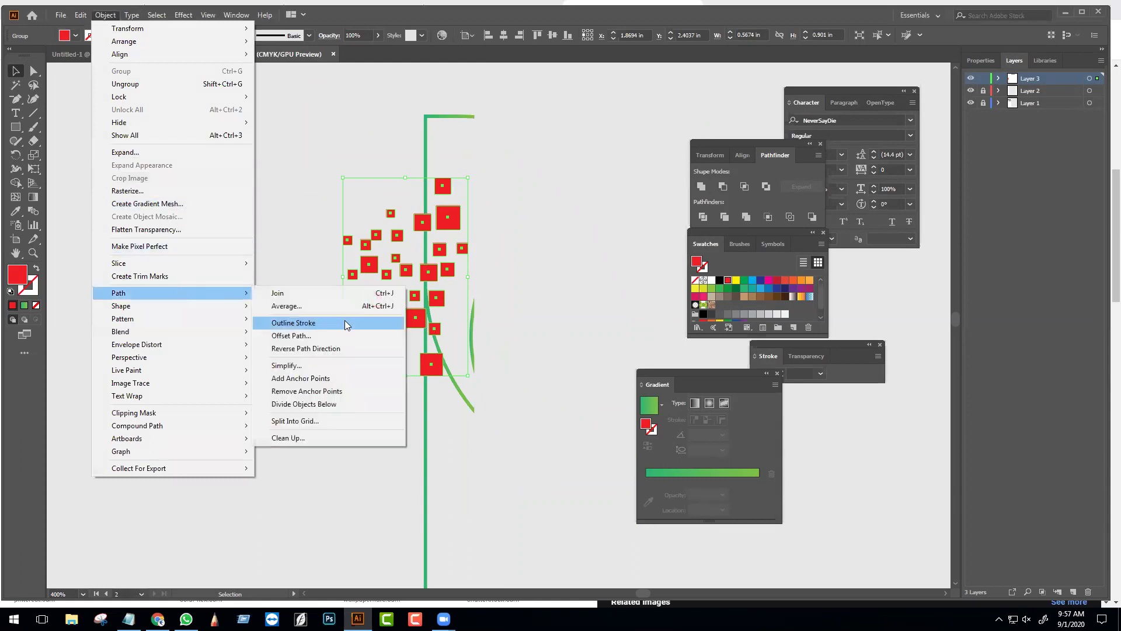
{"action": "left_click", "coordinate": [303, 334]}
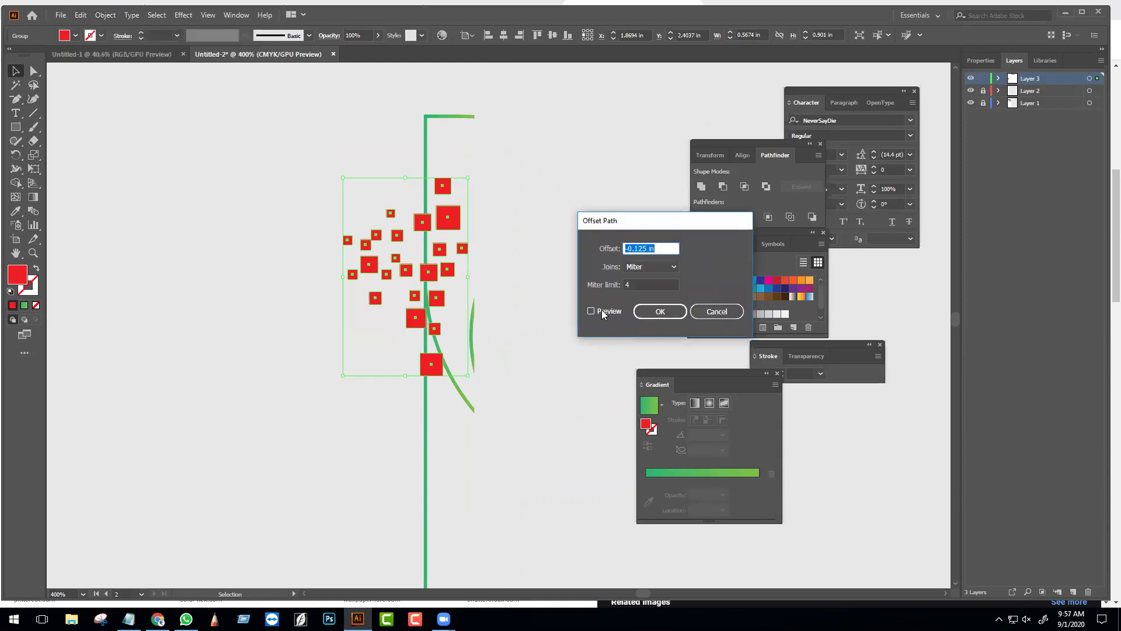
{"action": "left_click", "coordinate": [601, 309]}
{"action": "scroll", "coordinate": [643, 248], "scroll_direction": "up", "scroll_amount": 2}
{"action": "scroll", "coordinate": [644, 247], "scroll_direction": "down", "scroll_amount": 1}
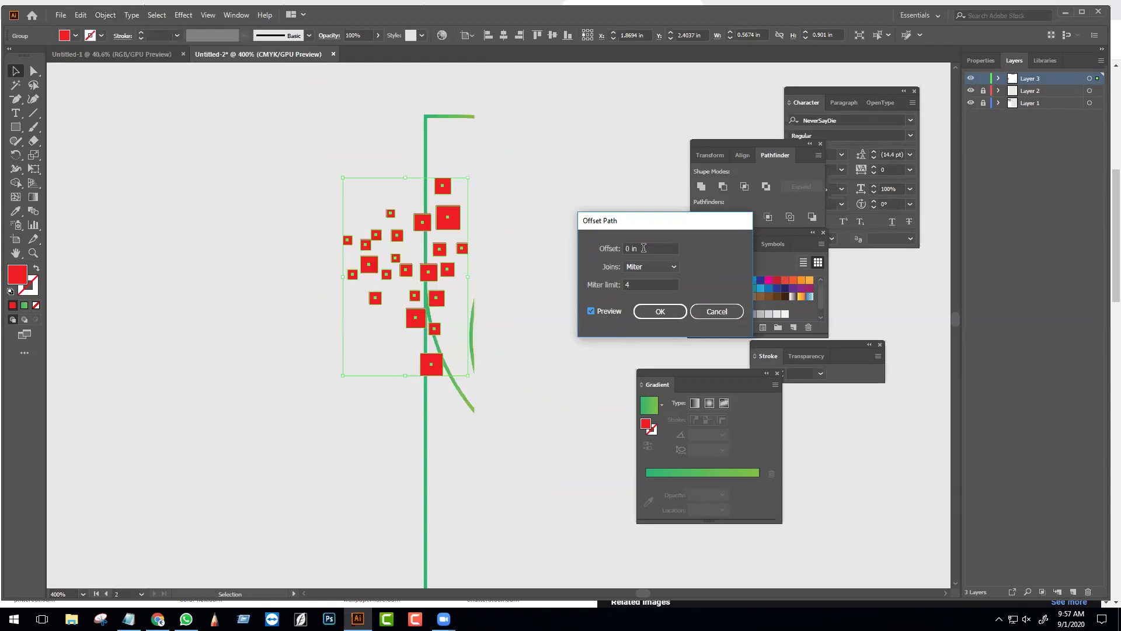
{"action": "left_click", "coordinate": [643, 247]}
{"action": "type", "text": "0.25"}
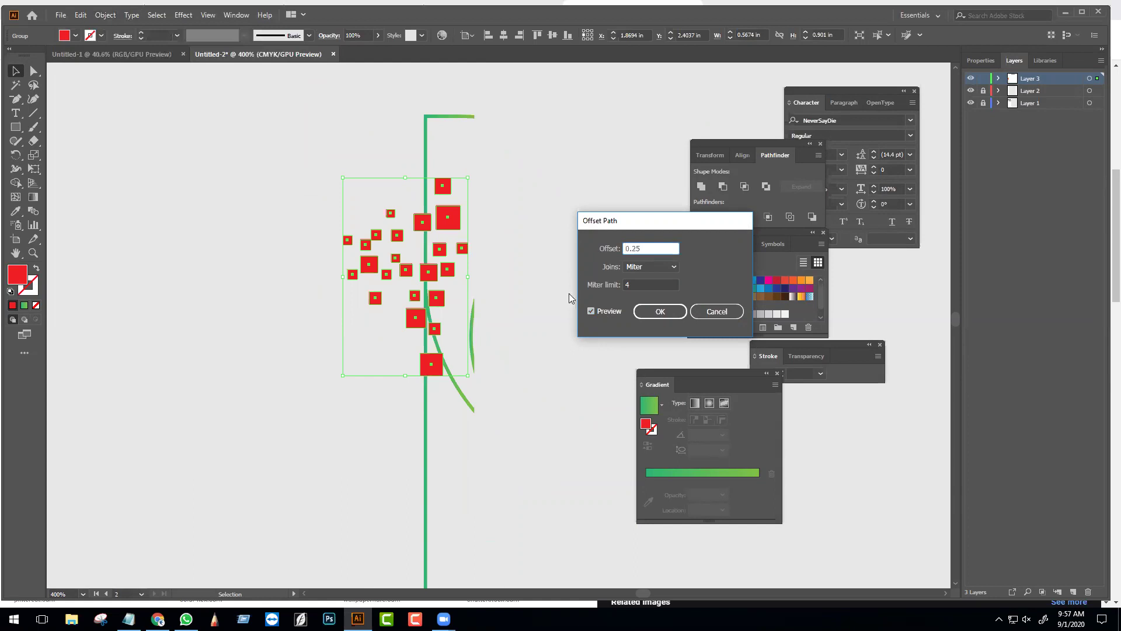
{"action": "left_click", "coordinate": [591, 311]}
{"action": "left_click", "coordinate": [591, 310]}
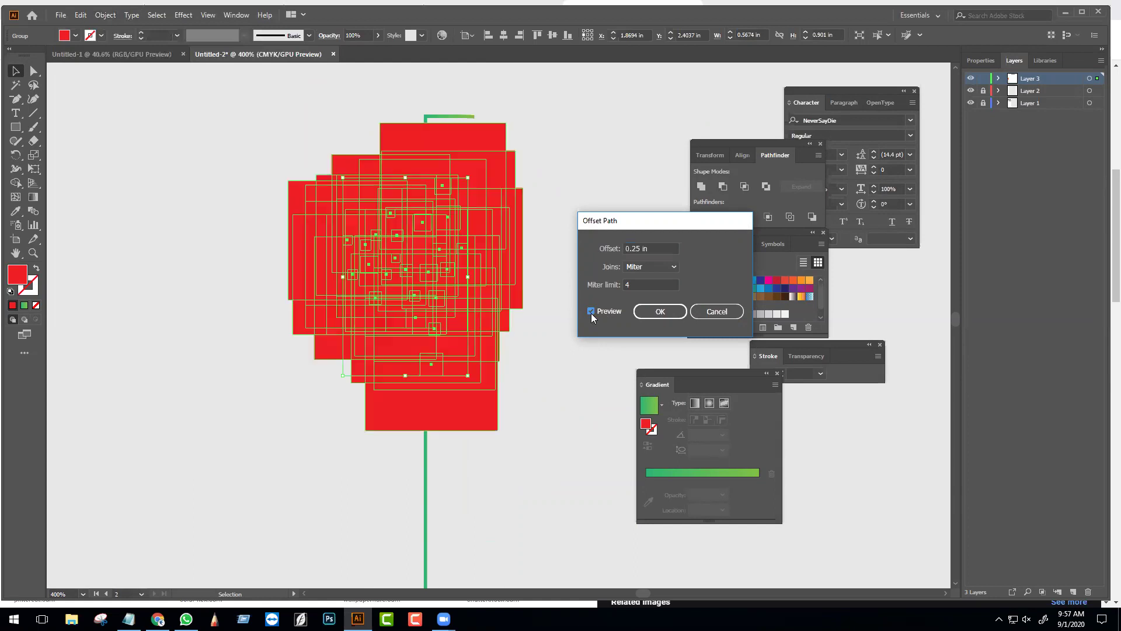
- Try smaller offsets for the red squares and apply the Offset Path at 0.1 in
{"action": "left_click", "coordinate": [628, 246]}
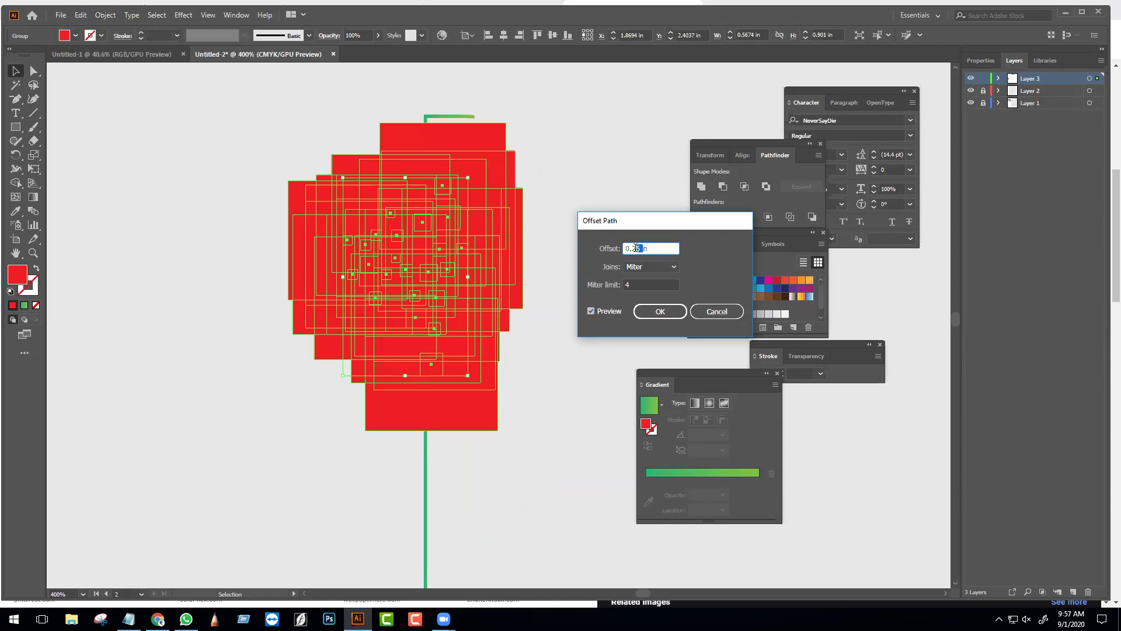
{"action": "left_click_drag", "start_coordinate": [632, 246], "coordinate": [640, 249]}
{"action": "type", "text": "1"}
{"action": "left_click", "coordinate": [601, 309]}
{"action": "left_click", "coordinate": [602, 309]}
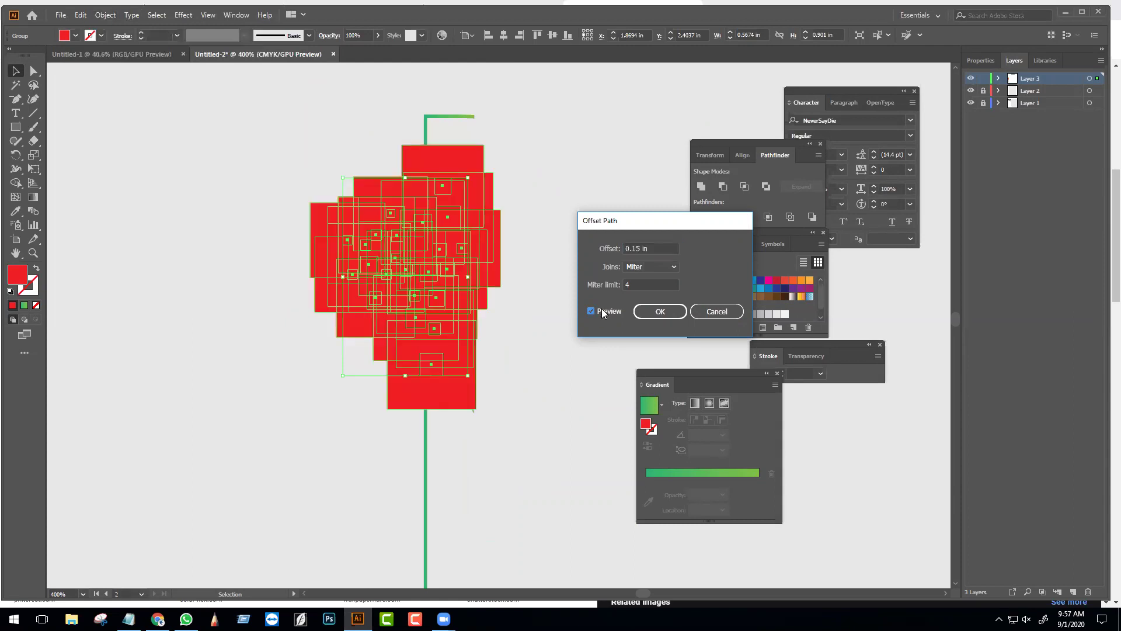
{"action": "double_click", "coordinate": [640, 247]}
{"action": "type", "text": "0.125"}
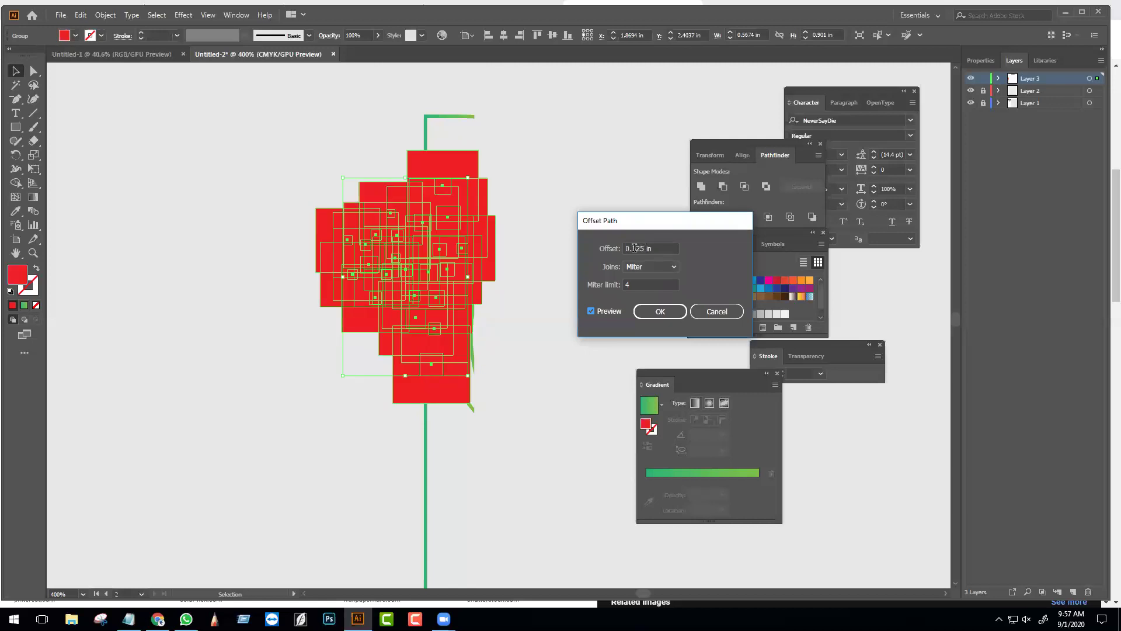
{"action": "double_click", "coordinate": [633, 247]}
{"action": "type", "text": "1"}
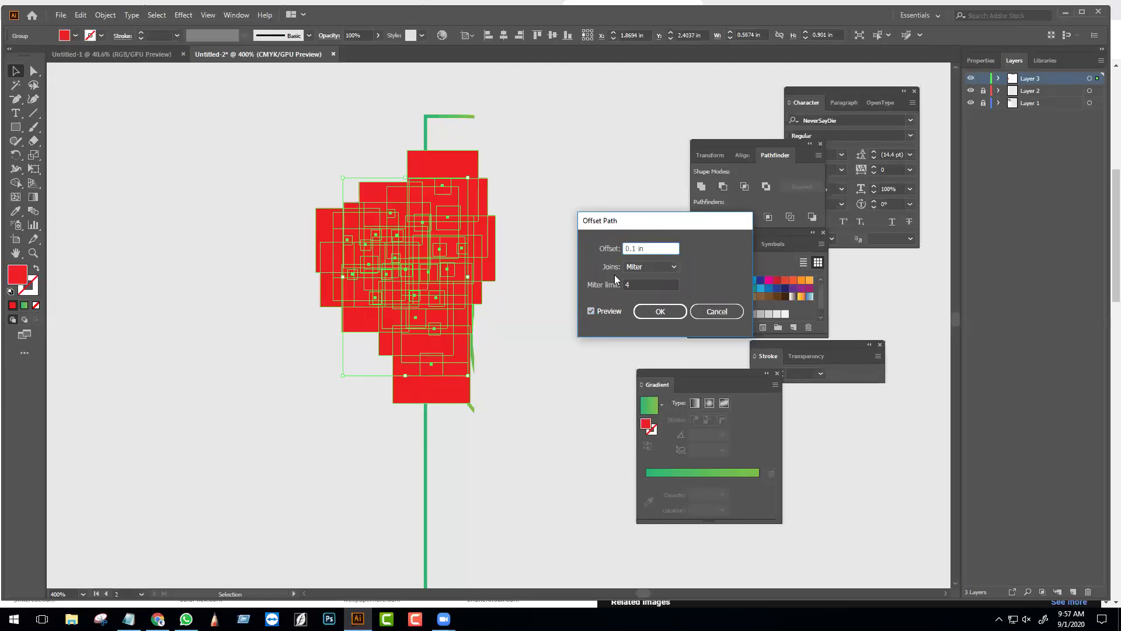
{"action": "left_click", "coordinate": [594, 312]}
{"action": "left_click", "coordinate": [594, 312]}
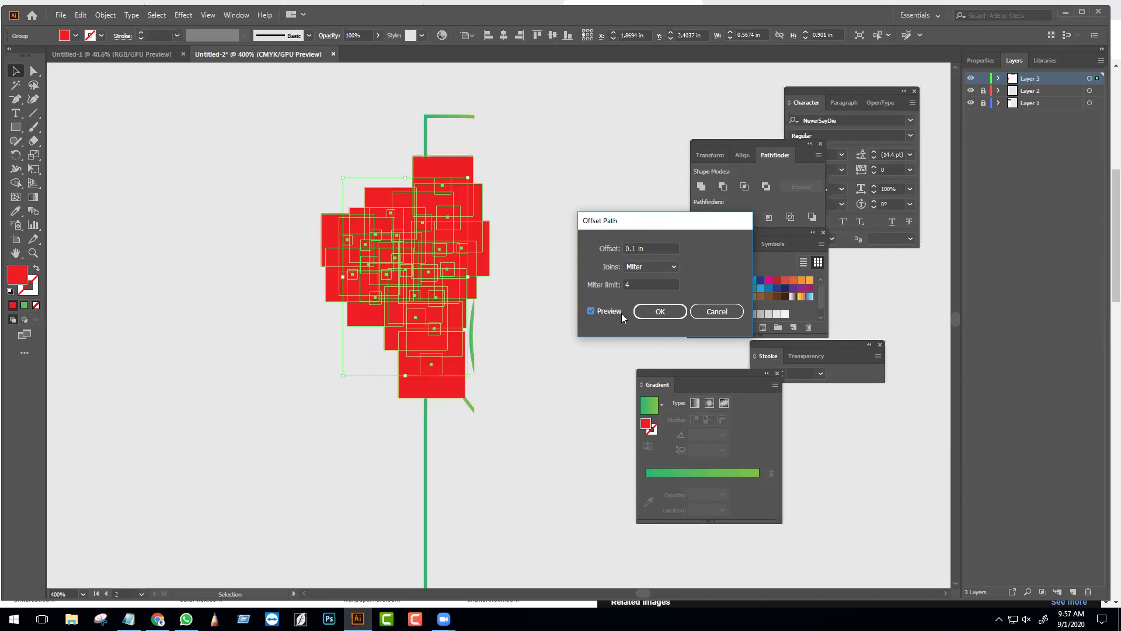
{"action": "left_click", "coordinate": [656, 312]}
- Subtract the offset squares from the remaining green outline with Minus Front
{"action": "key", "text": "a"}
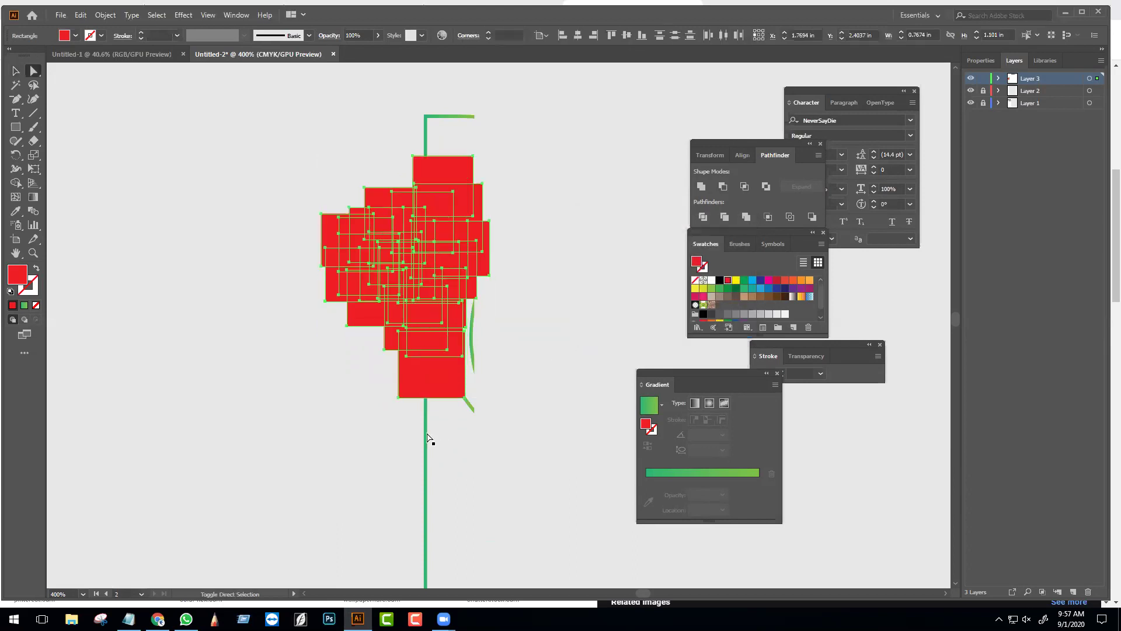
{"action": "key", "text": "ctrl+a"}
{"action": "left_click", "coordinate": [722, 186]}
- Delete the leftover curved outline pieces, then paste the full green logo in place and send it behind the red squares
{"action": "left_click", "coordinate": [513, 421]}
{"action": "left_click_drag", "start_coordinate": [510, 436], "coordinate": [460, 302]}
{"action": "key", "text": "Delete"}
{"action": "key", "text": "ctrl+f"}
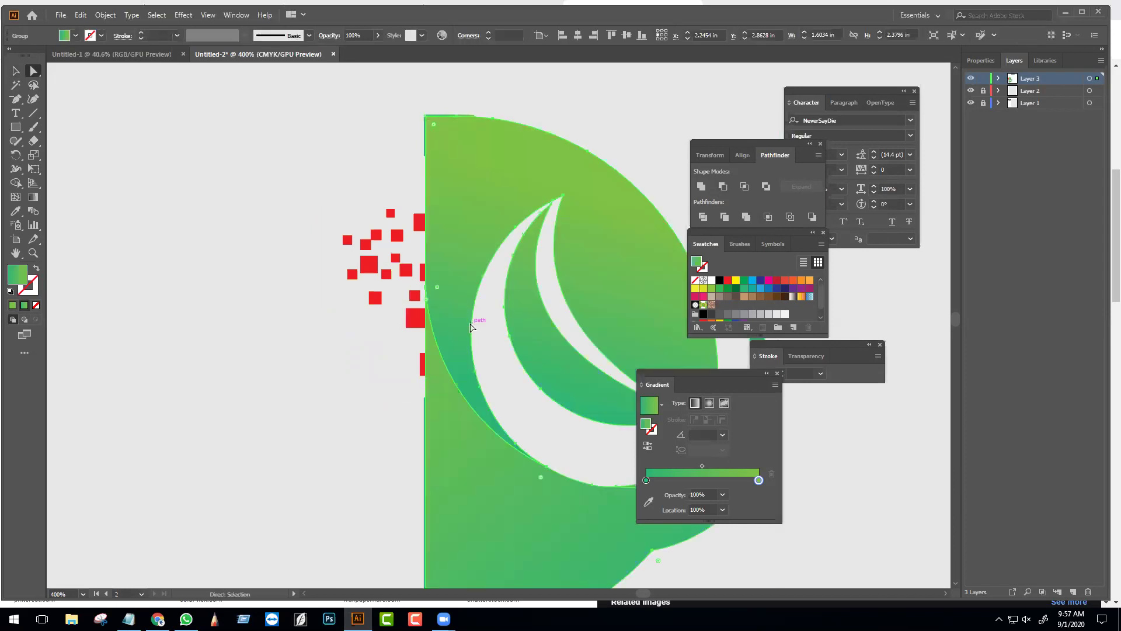
{"action": "key", "text": "ctrl+shift+["}
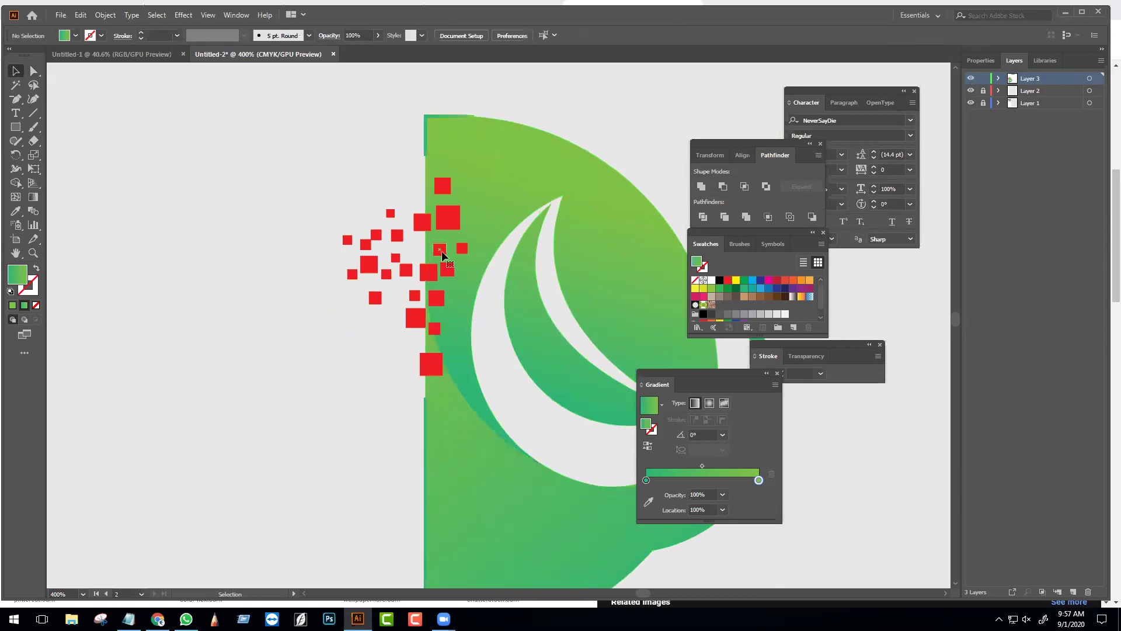
{"action": "left_click", "coordinate": [456, 295]}
{"action": "scroll", "coordinate": [453, 303], "scroll_direction": "down", "scroll_amount": 2}
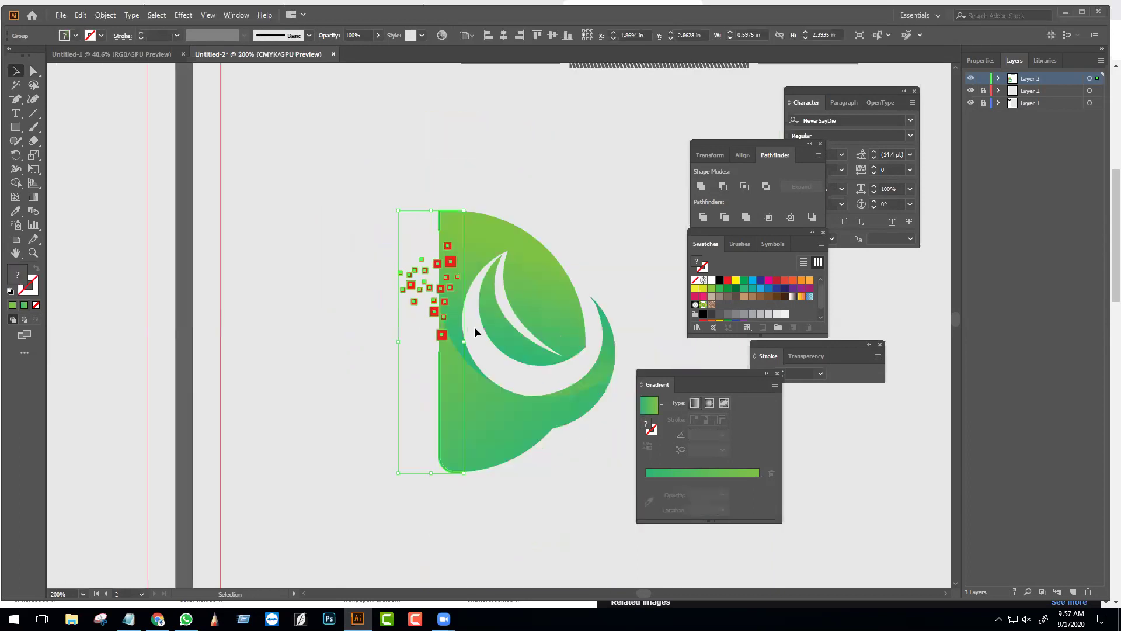
{"action": "left_click", "coordinate": [543, 472]}
{"action": "scroll", "coordinate": [449, 412], "scroll_direction": "up", "scroll_amount": 2}
{"action": "left_click", "coordinate": [428, 317]}
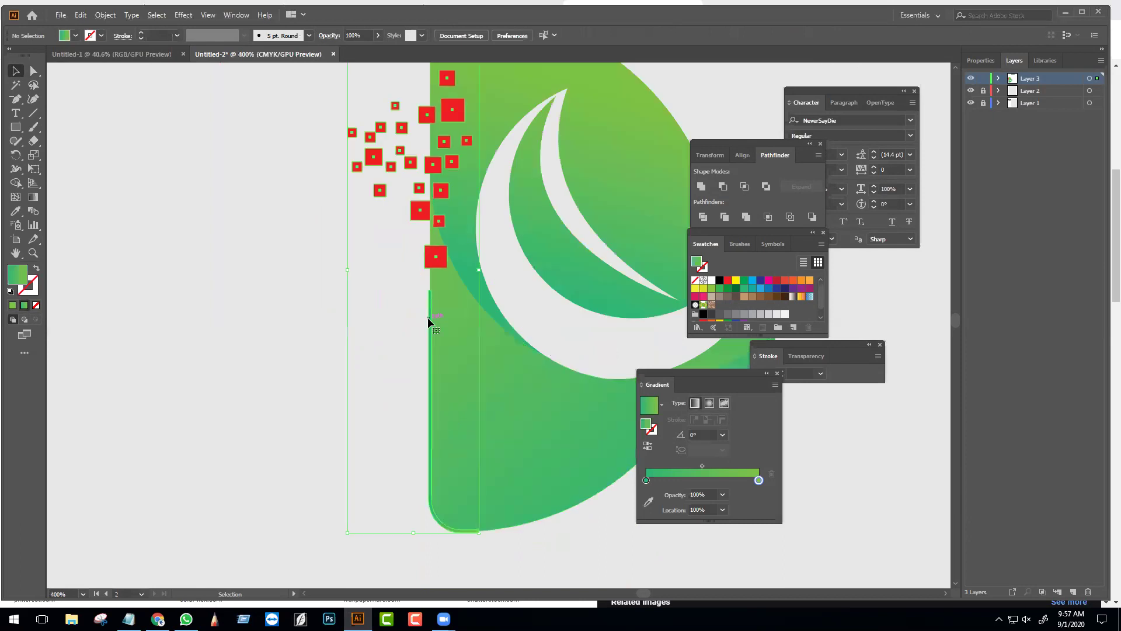
{"action": "key", "text": "Delete"}
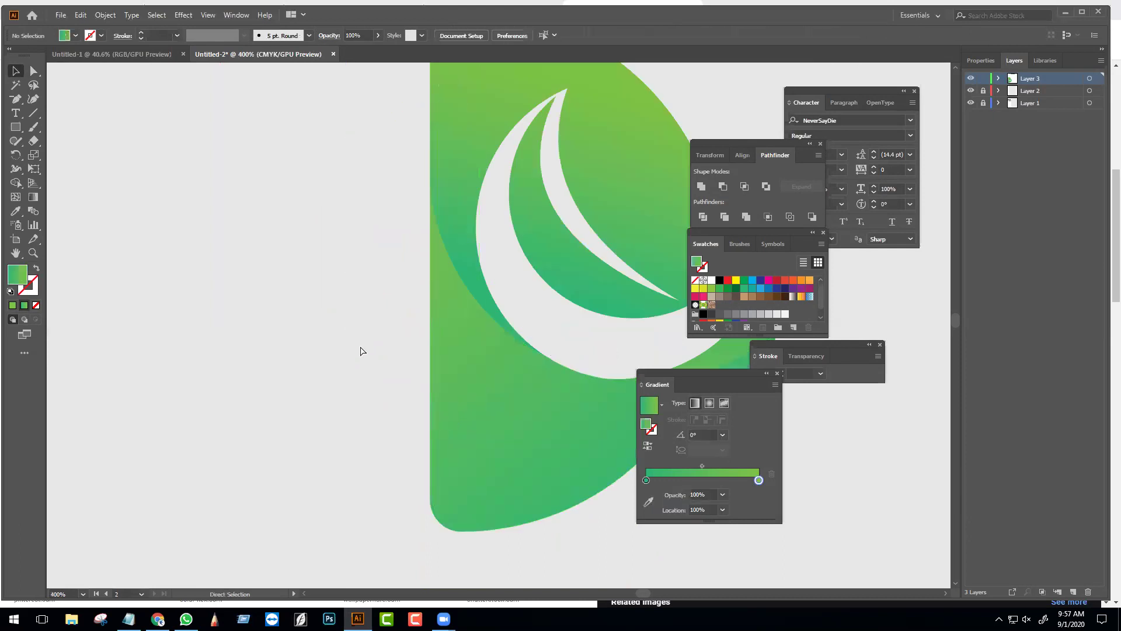
{"action": "key", "text": "ctrl+z"}
- Delete only the leftover green outline segments along the logo's left edge, keeping the red squares
{"action": "key", "text": "a"}
{"action": "left_click", "coordinate": [430, 310]}
{"action": "left_click_drag", "start_coordinate": [424, 167], "coordinate": [427, 306]}
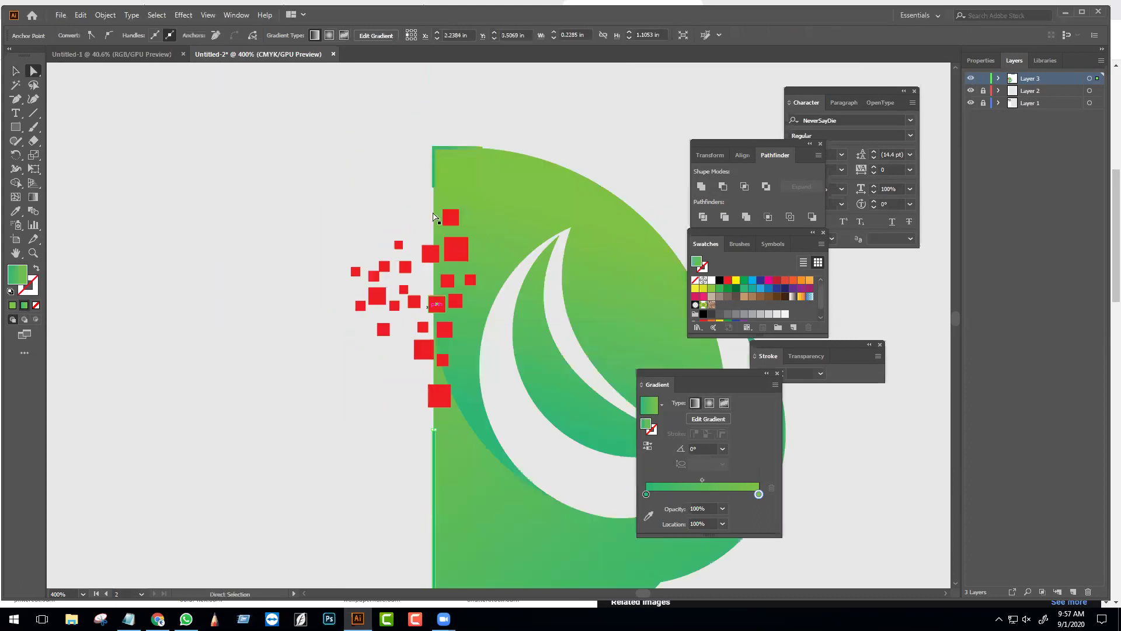
{"action": "left_click", "coordinate": [336, 199]}
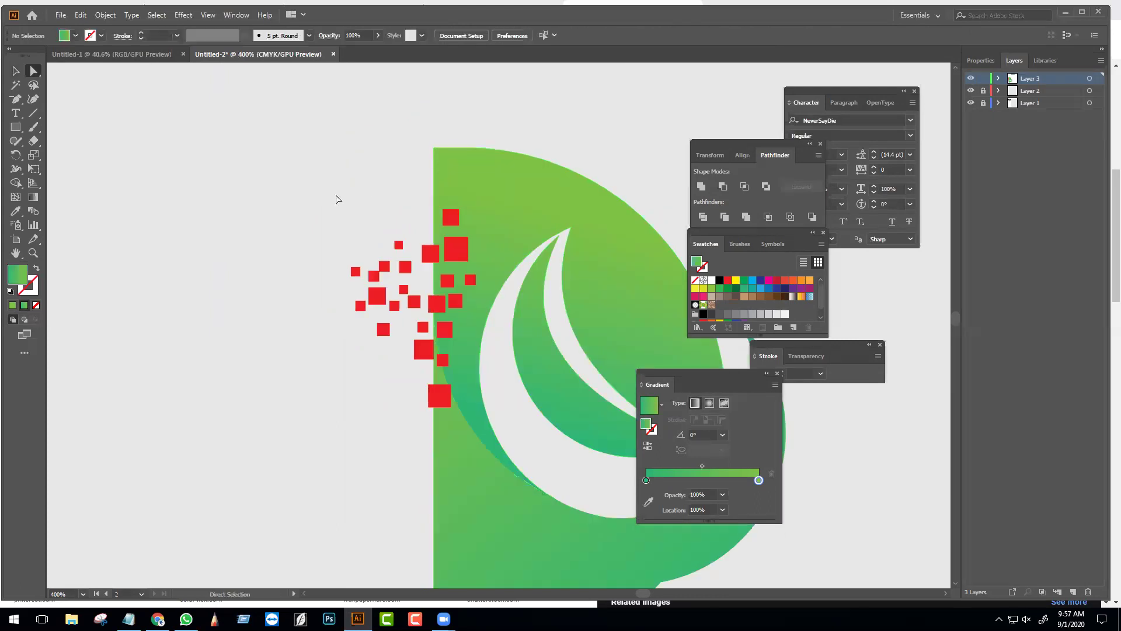
- Enlarge the logo and its red squares together on the right artboard, making the squares group about 1.86 × 2.95 in
{"action": "key", "text": "v"}
{"action": "left_click", "coordinate": [452, 260]}
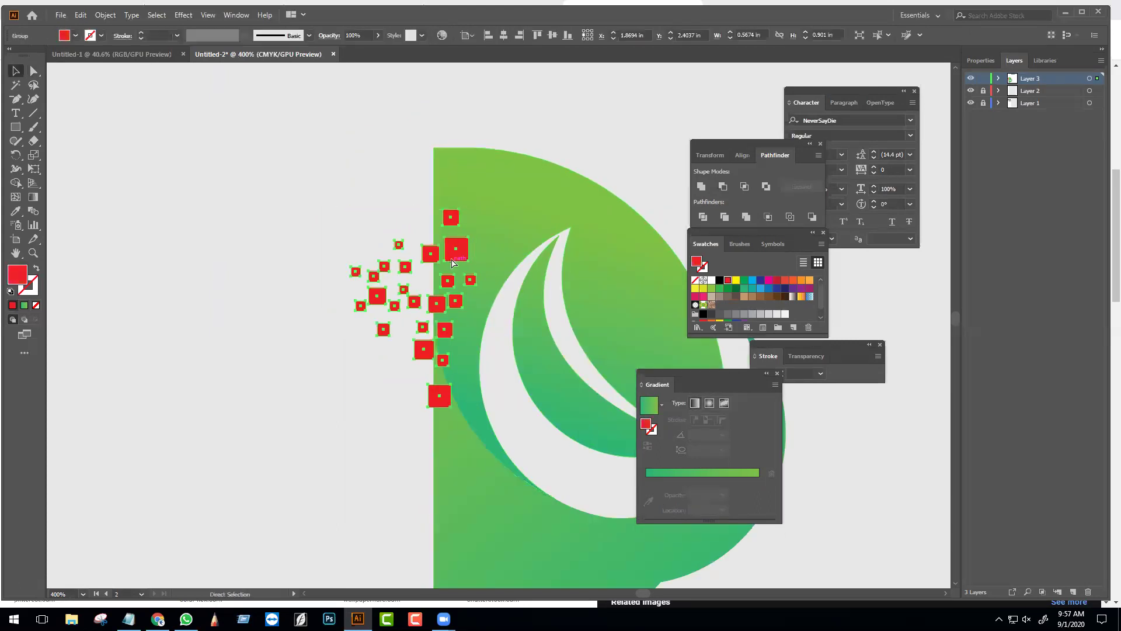
{"action": "scroll", "coordinate": [472, 228], "scroll_direction": "down", "scroll_amount": 4}
{"action": "left_click_drag", "start_coordinate": [424, 184], "coordinate": [594, 388]}
{"action": "left_click_drag", "start_coordinate": [561, 340], "coordinate": [683, 487]}
{"action": "left_click_drag", "start_coordinate": [555, 187], "coordinate": [613, 359]}
- Give the red squares a 6 pt green-gradient stroke and expand both their fill and stroke into shapes
{"action": "left_click", "coordinate": [420, 409]}
{"action": "left_click", "coordinate": [442, 396]}
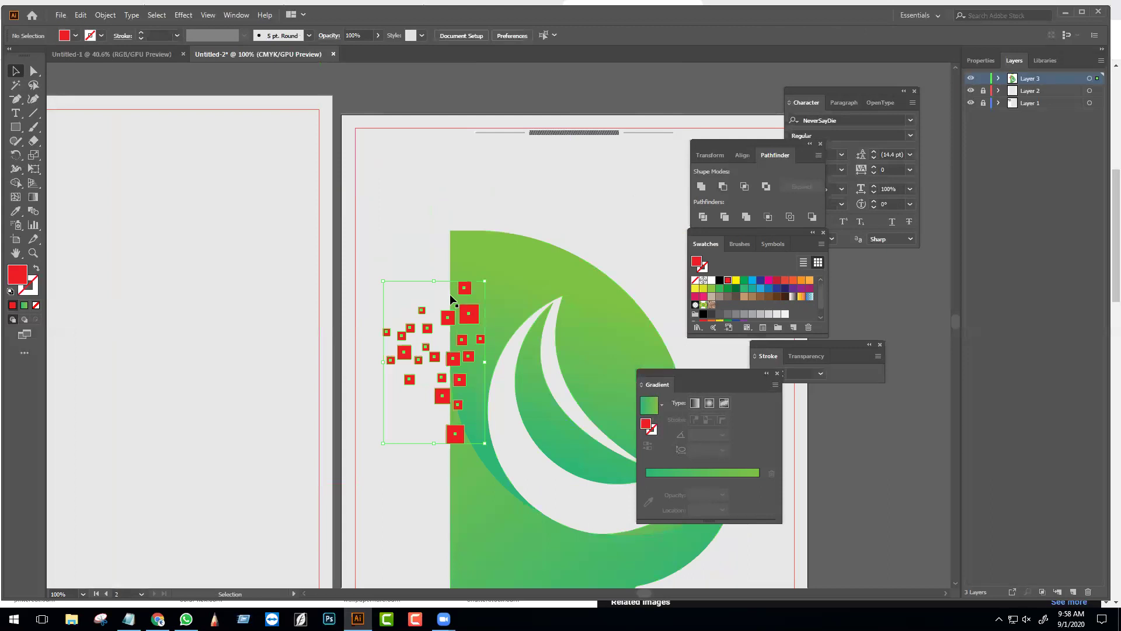
{"action": "scroll", "coordinate": [153, 39], "scroll_direction": "up", "scroll_amount": 5}
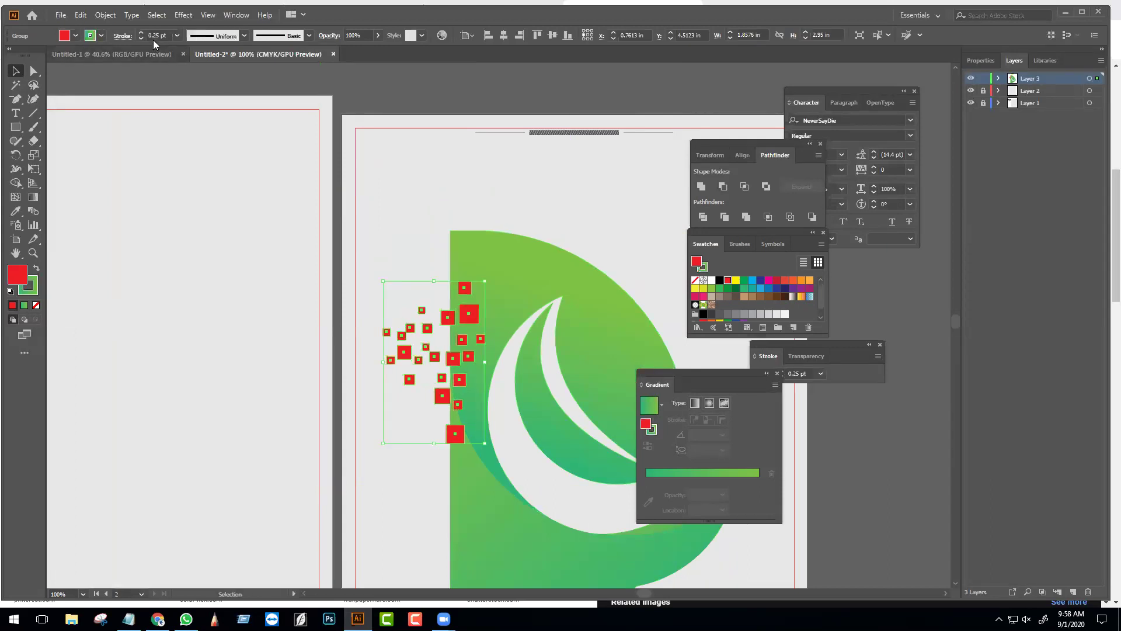
{"action": "scroll", "coordinate": [154, 35], "scroll_direction": "up", "scroll_amount": 5}
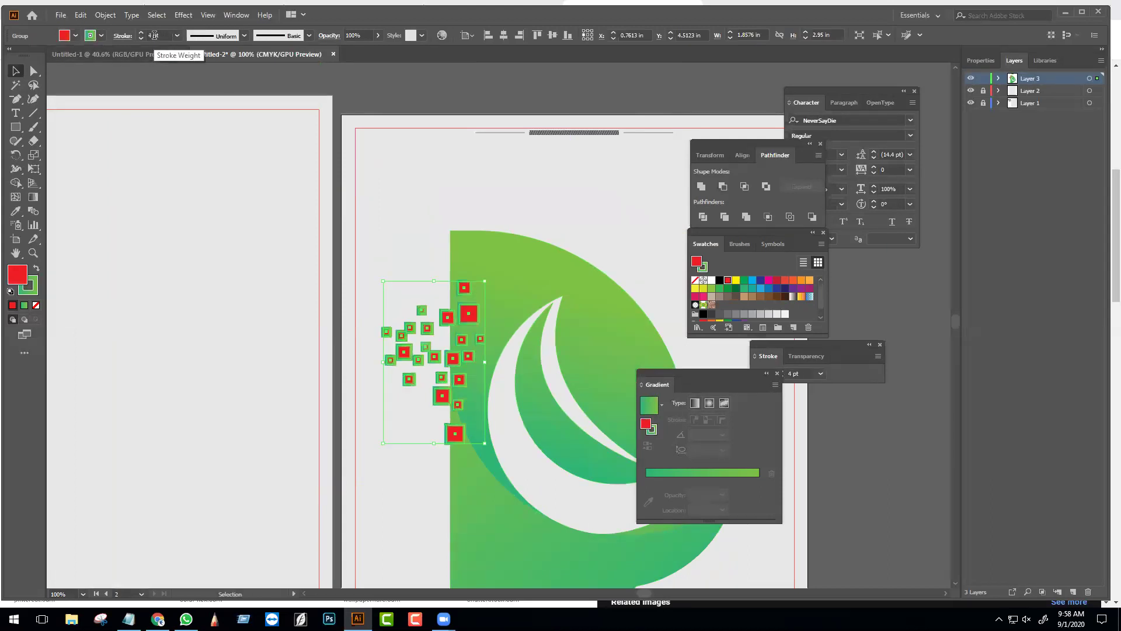
{"action": "scroll", "coordinate": [154, 35], "scroll_direction": "down", "scroll_amount": 1}
{"action": "left_click", "coordinate": [105, 15]}
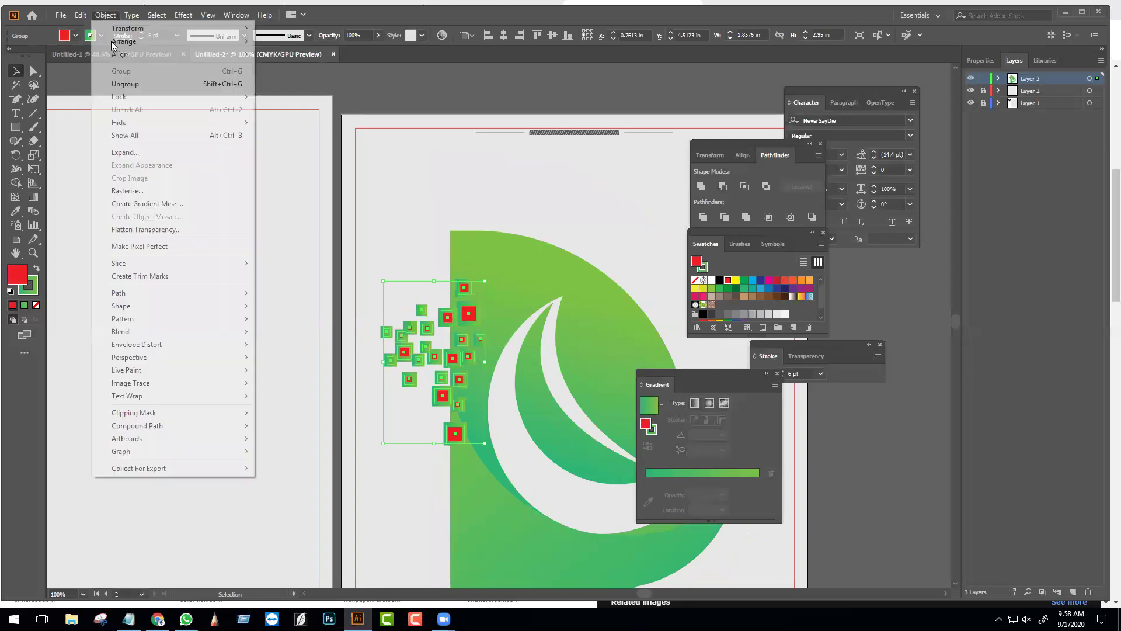
{"action": "left_click", "coordinate": [144, 152]}
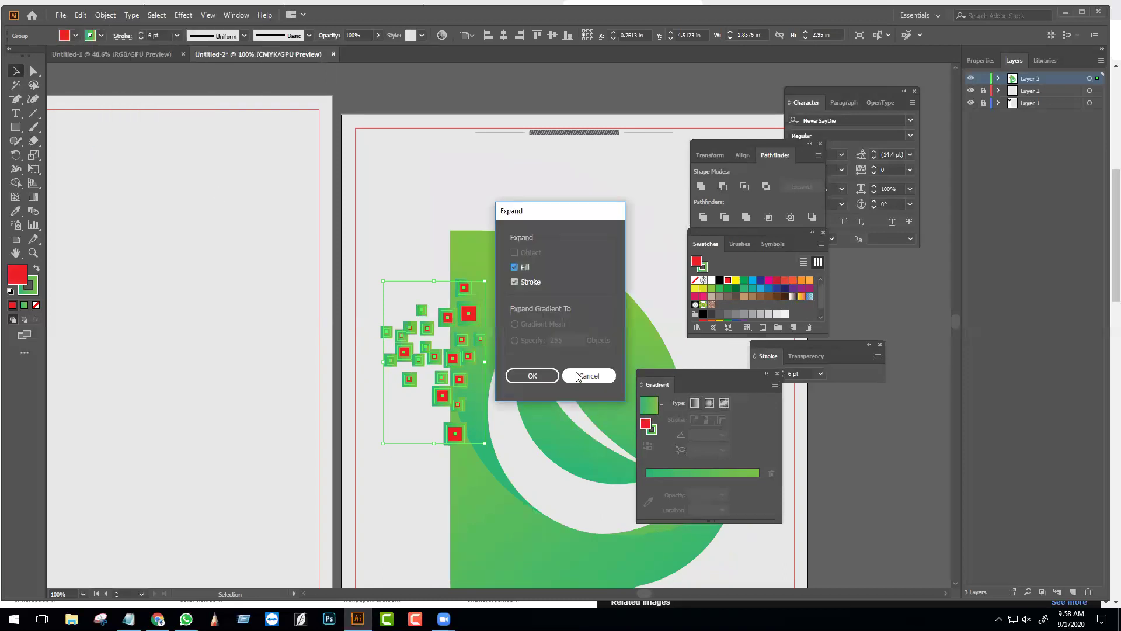
{"action": "left_click", "coordinate": [539, 372]}
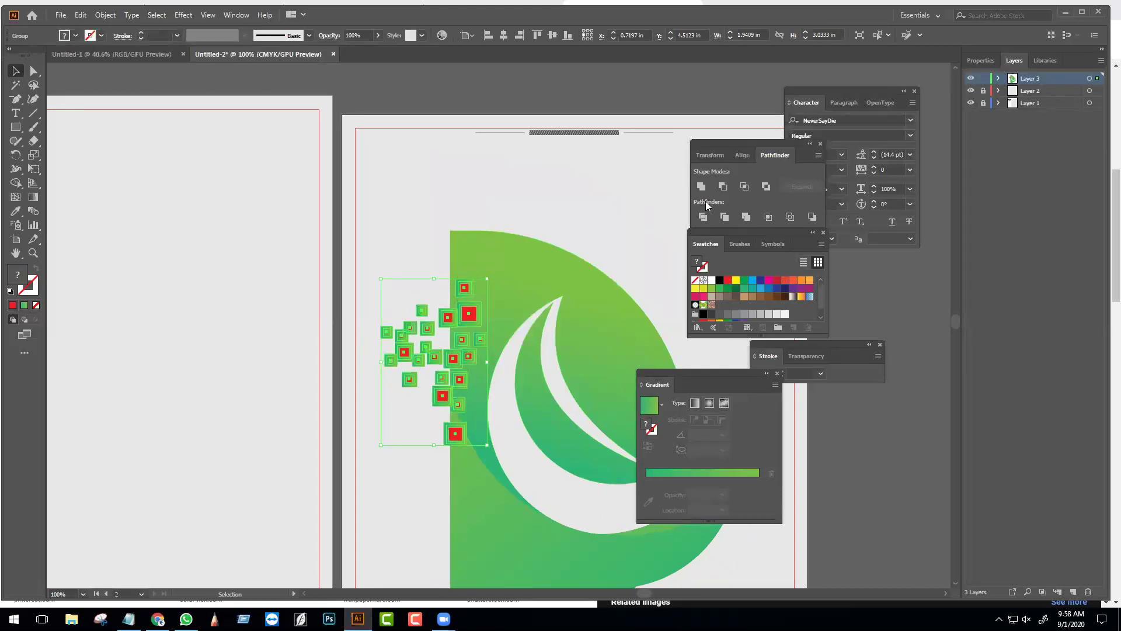
- Unite the expanded fill and stroke shapes of the squares with the Pathfinder
{"action": "left_click", "coordinate": [702, 187]}
{"action": "key", "text": "a"}
{"action": "left_click", "coordinate": [526, 347], "text": "shift"}
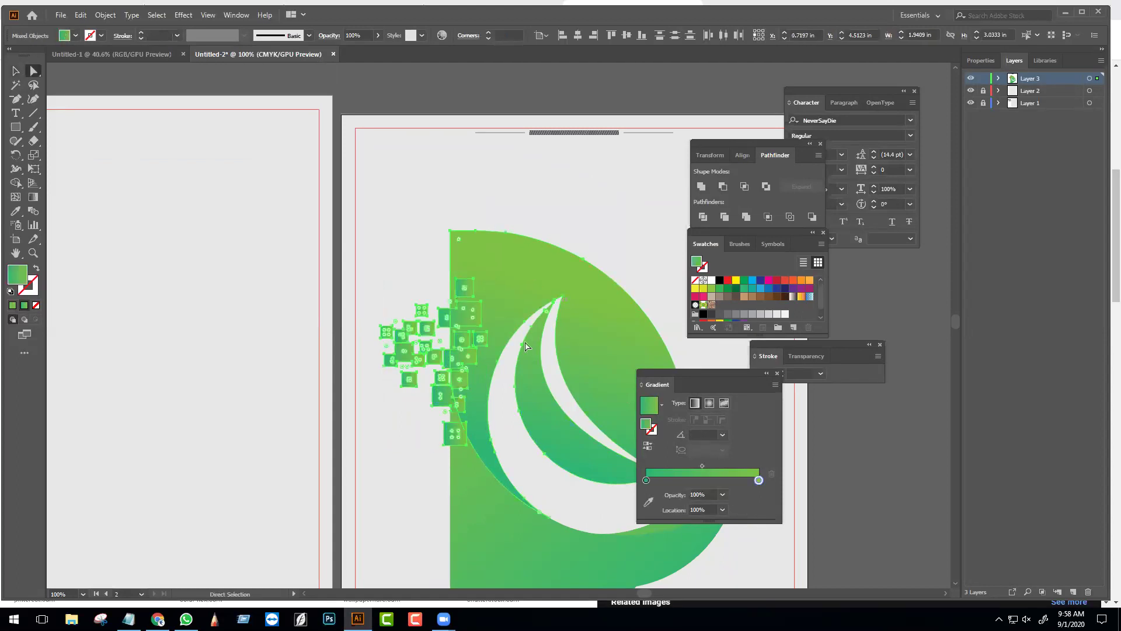
{"action": "left_click", "coordinate": [610, 227]}
{"action": "key", "text": "ctrl+z"}
{"action": "key", "text": "v"}
{"action": "key", "text": "ctrl+shift+z"}
{"action": "key", "text": "a"}
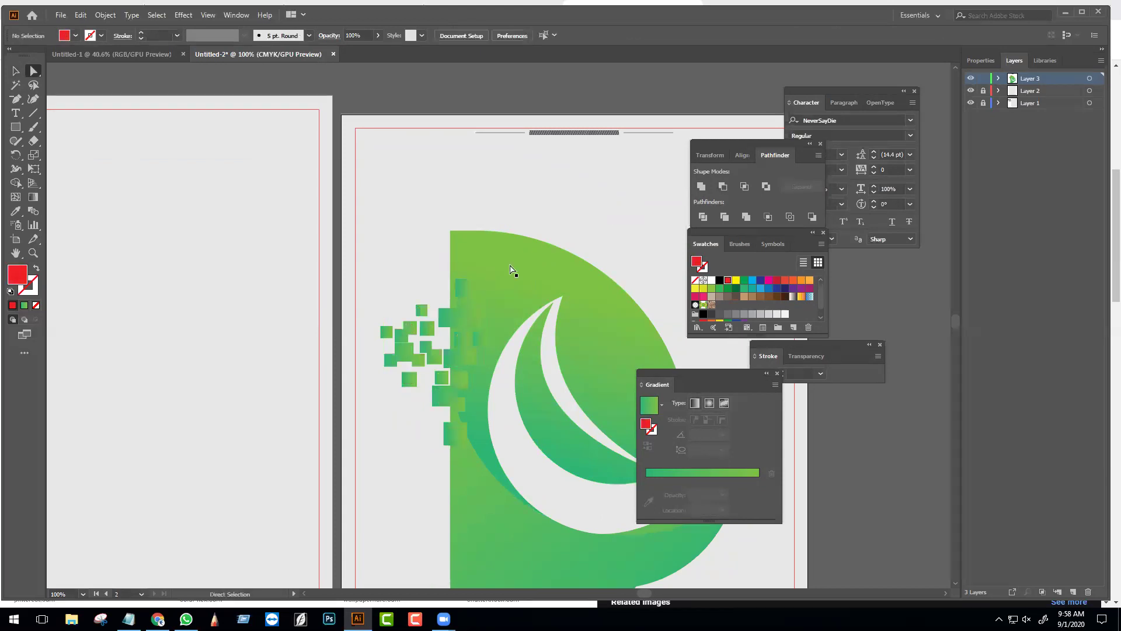
- Try to subtract the united squares from the main green logo piece with Minus Front
{"action": "left_click", "coordinate": [443, 313]}
{"action": "key", "text": "v"}
{"action": "left_click", "coordinate": [441, 318]}
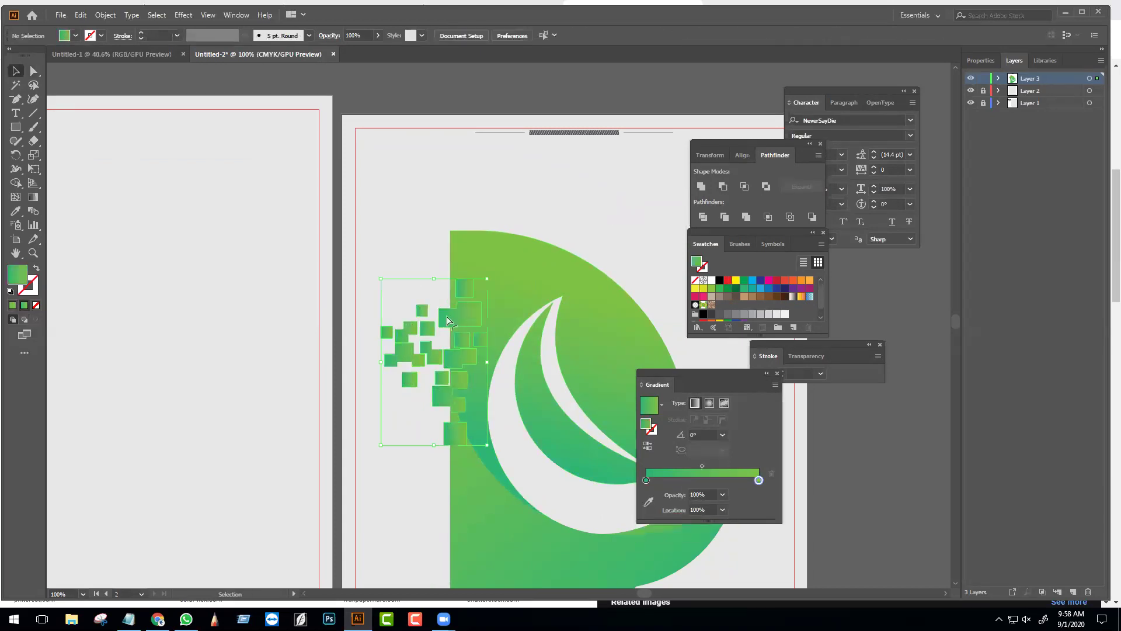
{"action": "left_click", "coordinate": [506, 298], "text": "ctrl+shift"}
{"action": "left_click", "coordinate": [723, 185]}
{"action": "key", "text": "ctrl+shift+a"}
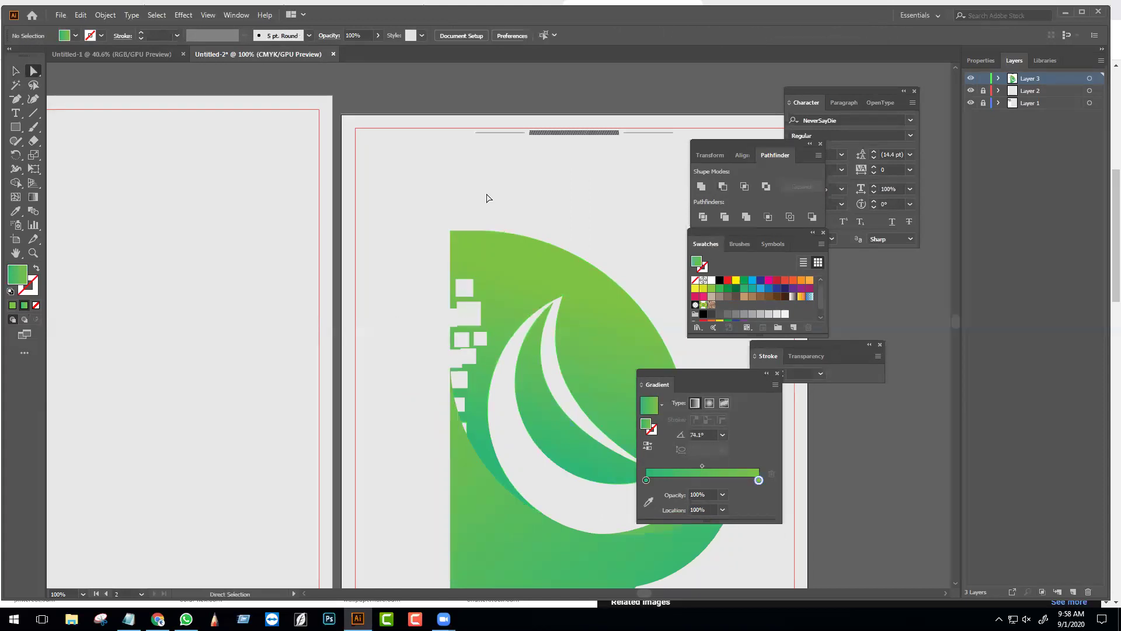
{"action": "key", "text": "ctrl+z"}
{"action": "key", "text": "ctrl+z"}
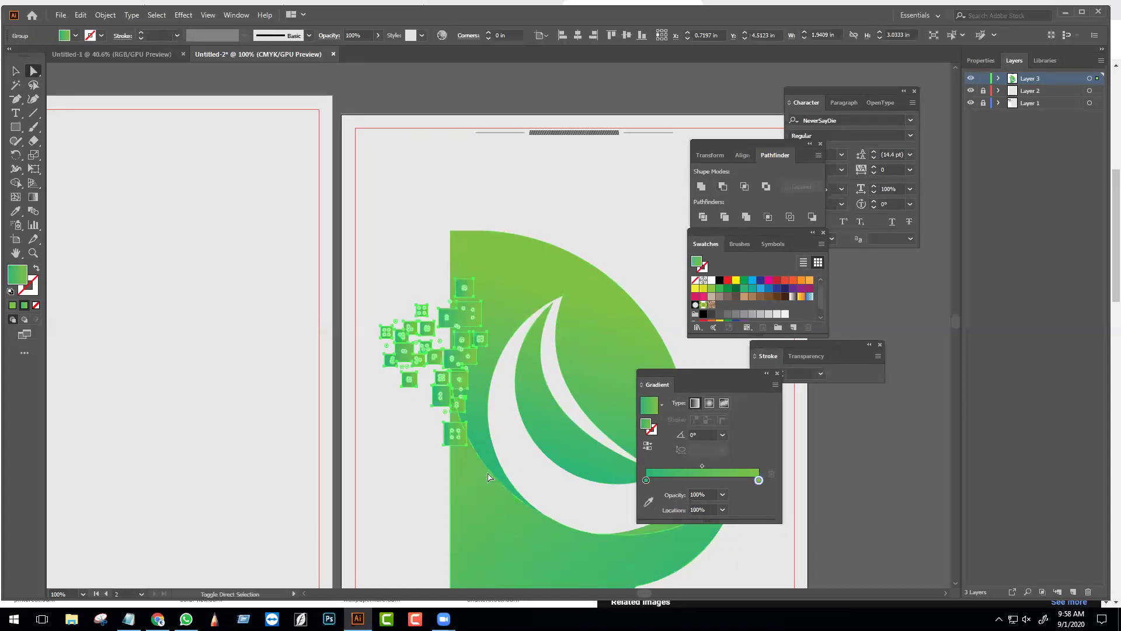
- Subtract the united squares from the green logo, including its lower-left part, with Minus Front
{"action": "left_click", "coordinate": [723, 186]}
{"action": "key", "text": "ctrl+shift+a"}
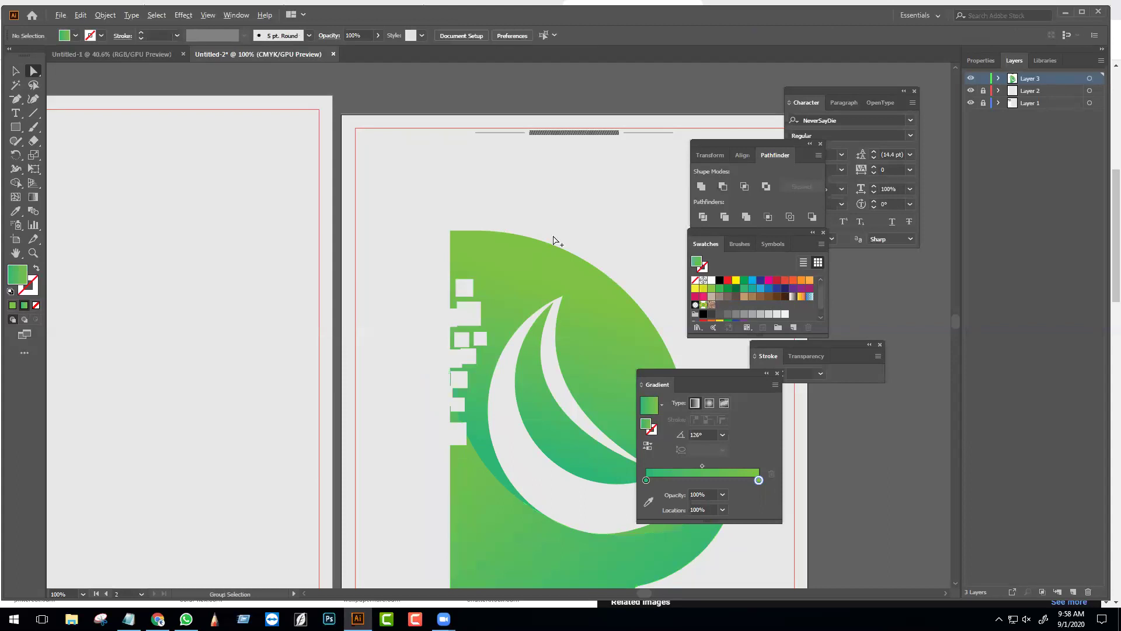
{"action": "scroll", "coordinate": [555, 240], "scroll_direction": "down", "scroll_amount": 3}
{"action": "scroll", "coordinate": [616, 224], "scroll_direction": "up", "scroll_amount": 1}
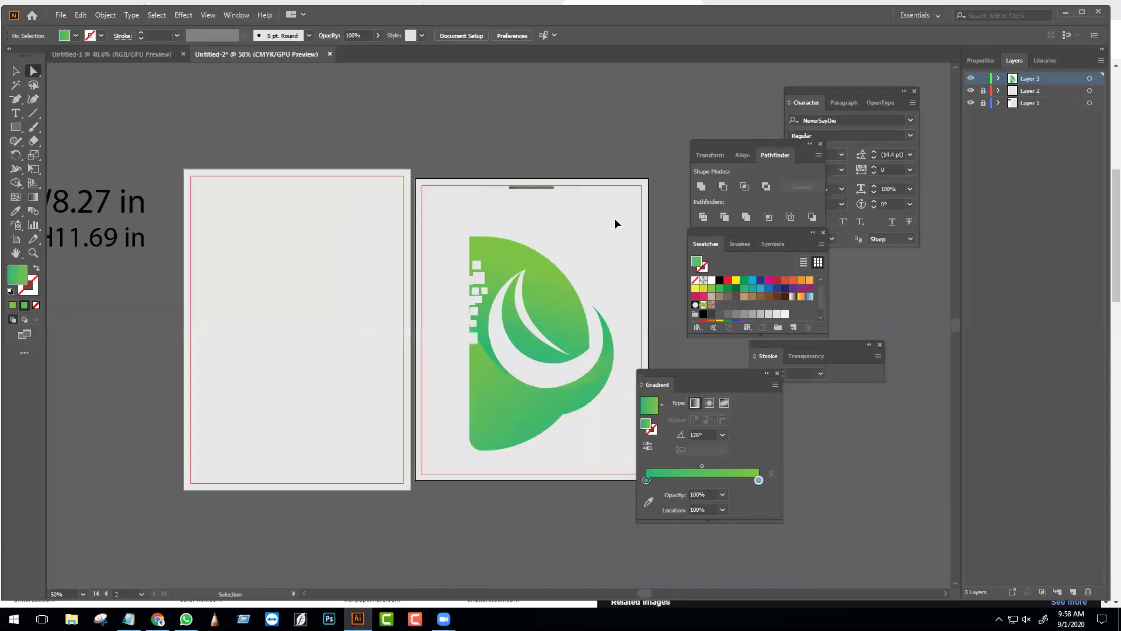
- Restore the copied red squares over the cut-outs and delete the small extra logo that comes with them
{"action": "key", "text": "ctrl+z"}
{"action": "key", "text": "ctrl+z"}
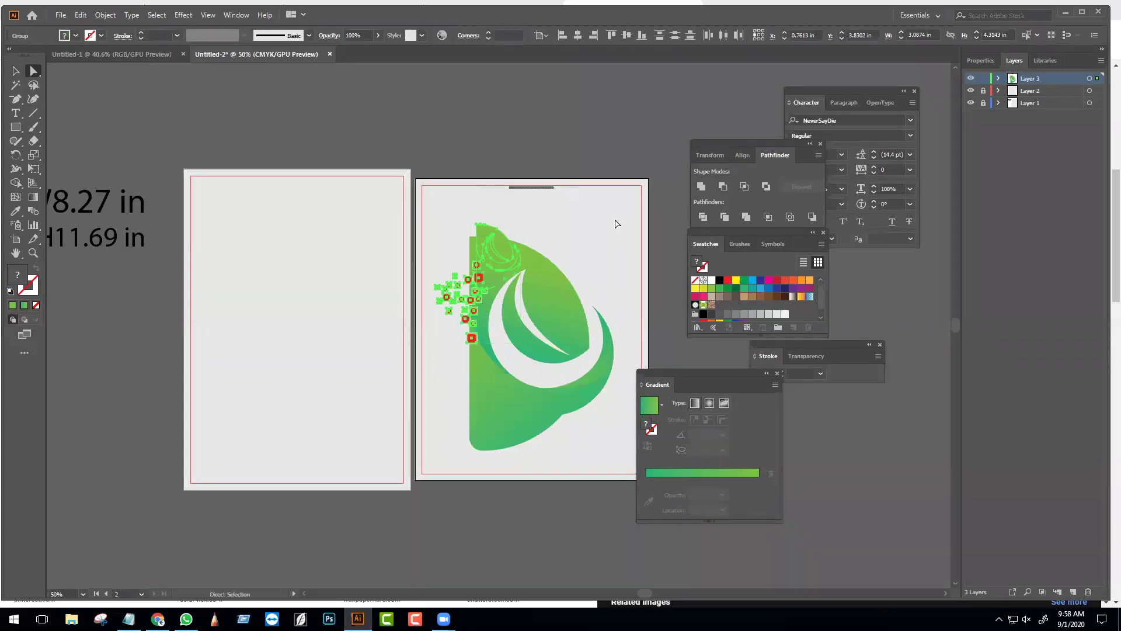
{"action": "left_click", "coordinate": [495, 231]}
{"action": "key", "text": "v"}
{"action": "scroll", "coordinate": [492, 230], "scroll_direction": "up", "scroll_amount": 2}
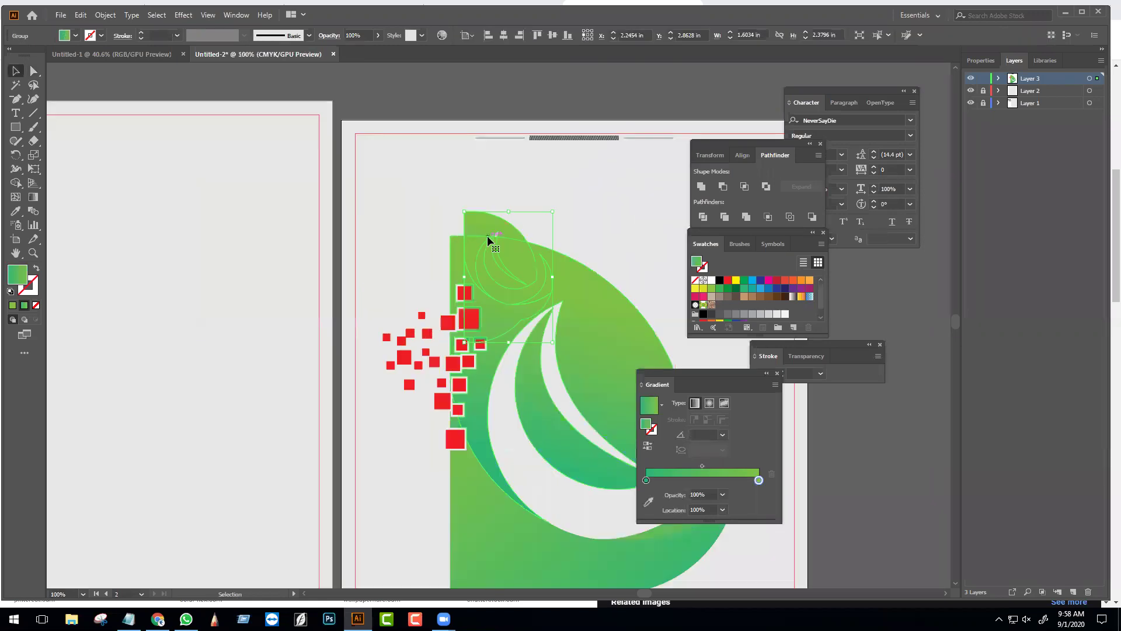
{"action": "key", "text": "Delete"}
- Recolor the red squares with the logo's green gradient by sampling it with the Eyedropper
{"action": "left_click", "coordinate": [469, 318]}
{"action": "key", "text": "i"}
{"action": "left_click", "coordinate": [509, 279]}
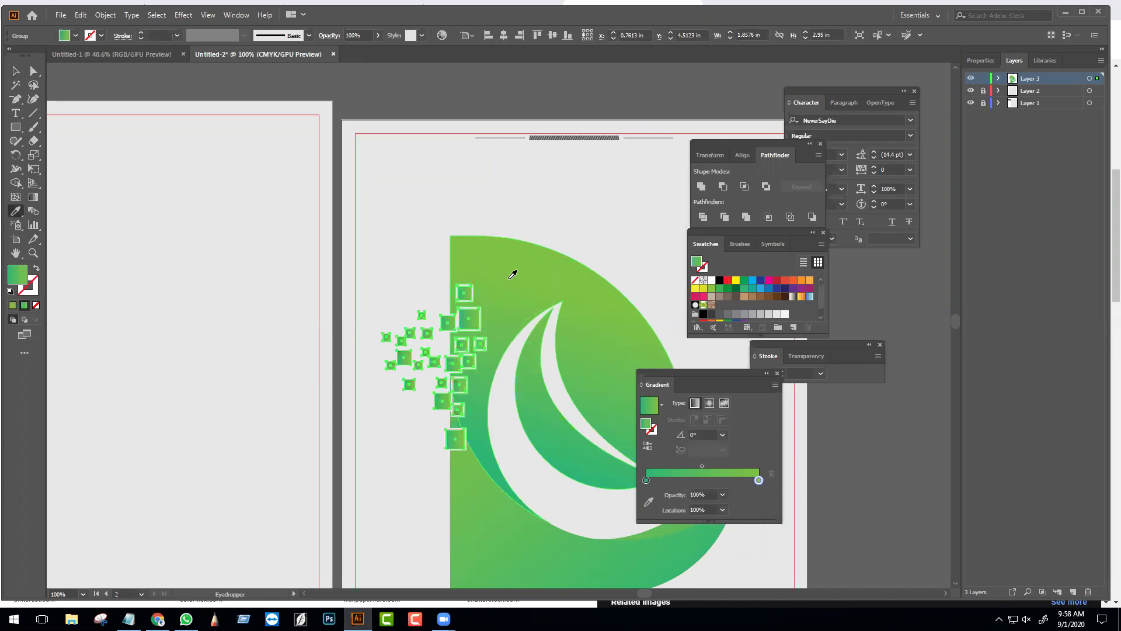
{"action": "key", "text": "v"}
{"action": "left_click", "coordinate": [621, 226]}
{"action": "left_click_drag", "start_coordinate": [655, 248], "coordinate": [541, 167]}
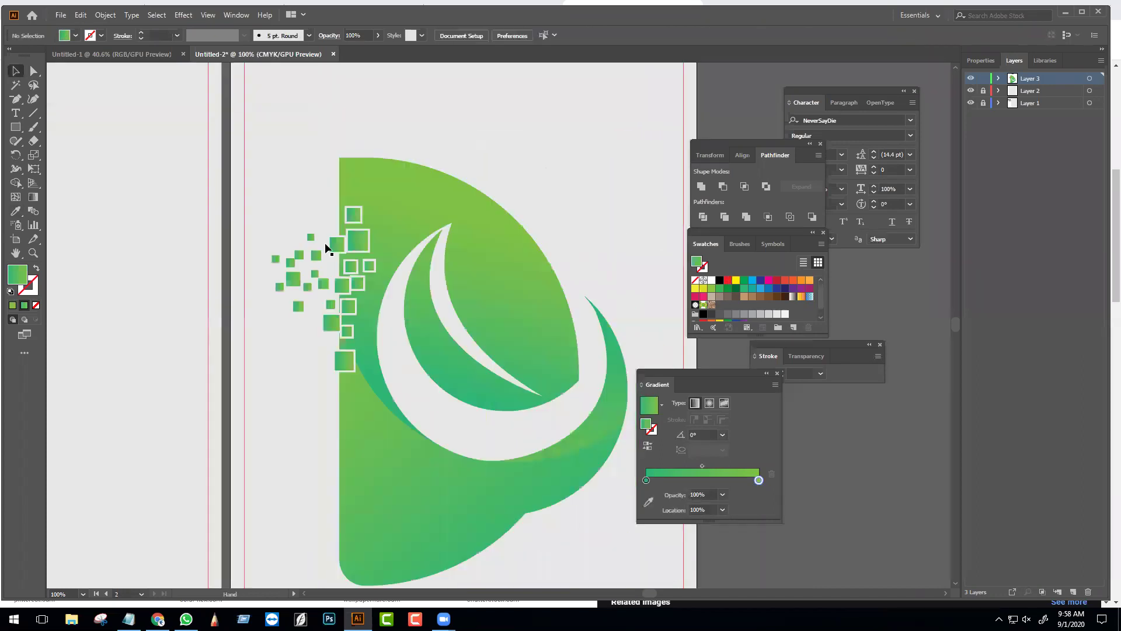
- Apply one continuous green gradient across all the squares at about -14.1°, from teal outer squares to light green ones at the logo
{"action": "left_click", "coordinate": [353, 237]}
{"action": "scroll", "coordinate": [344, 251], "scroll_direction": "up", "scroll_amount": 2}
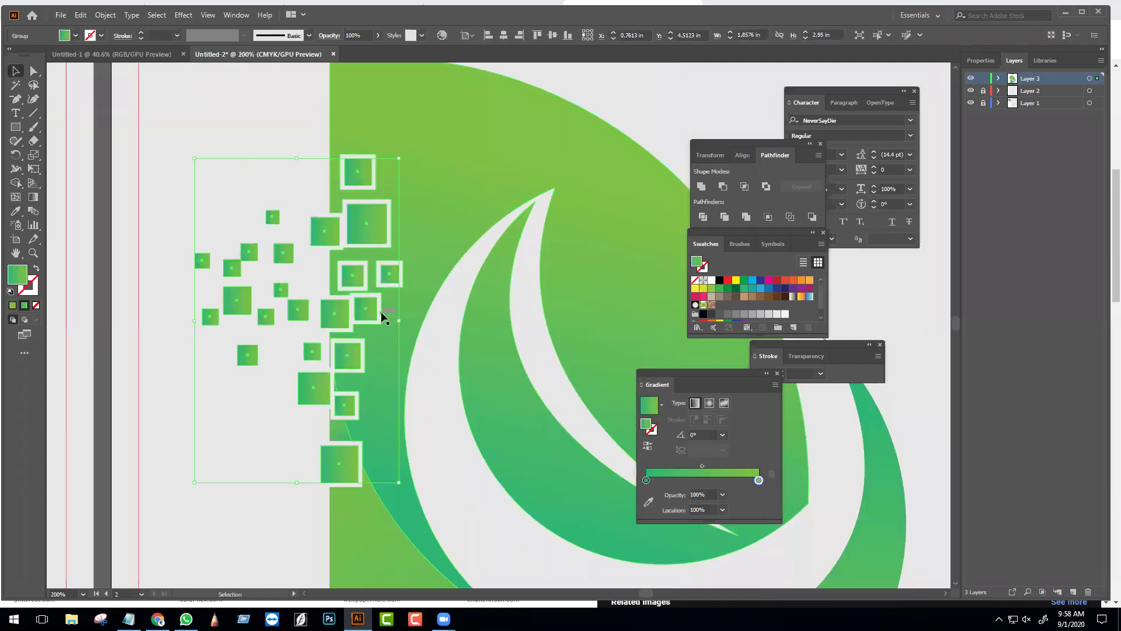
{"action": "left_click", "coordinate": [33, 197]}
{"action": "left_click_drag", "start_coordinate": [409, 348], "coordinate": [280, 262]}
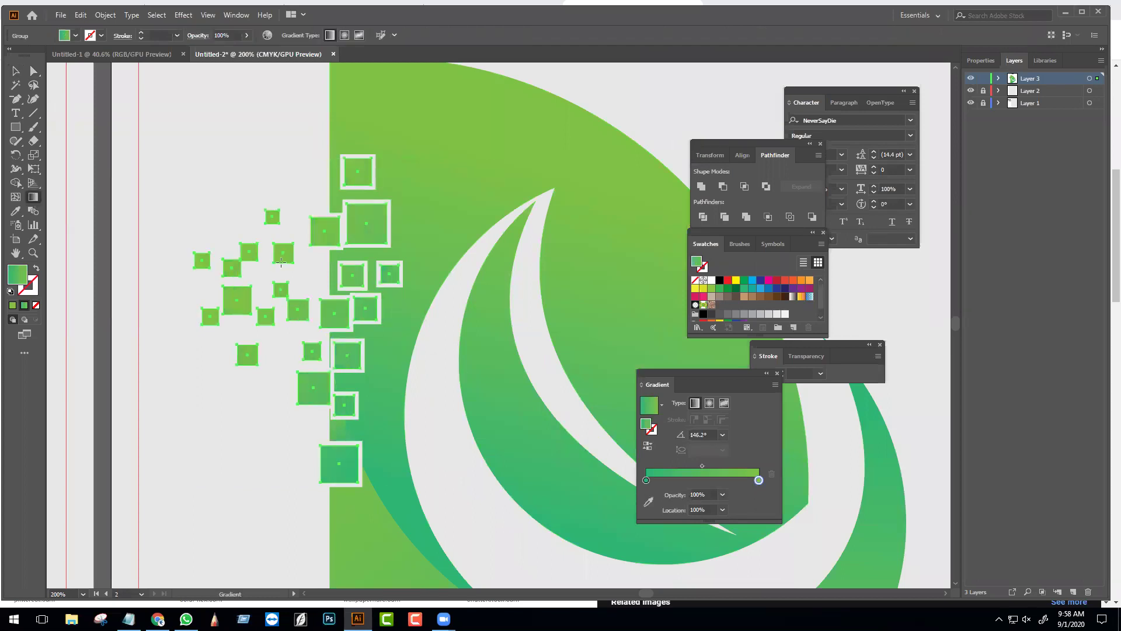
{"action": "left_click_drag", "start_coordinate": [172, 198], "coordinate": [380, 368]}
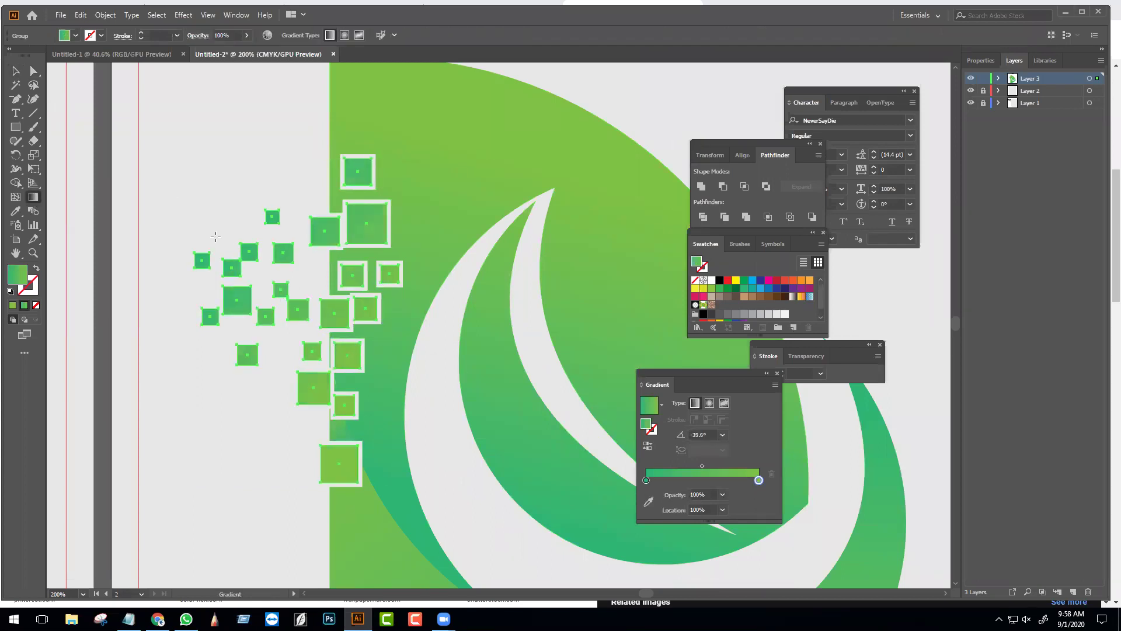
{"action": "left_click_drag", "start_coordinate": [309, 268], "coordinate": [201, 289]}
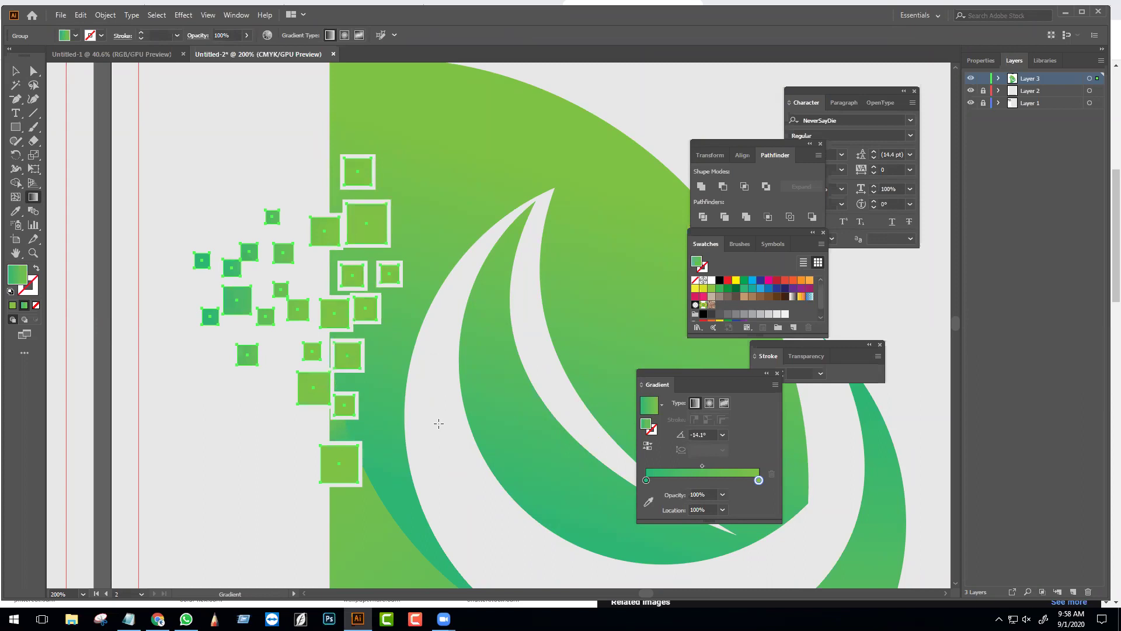
{"action": "key", "text": "v"}
{"action": "left_click", "coordinate": [409, 387]}
{"action": "scroll", "coordinate": [409, 386], "scroll_direction": "down", "scroll_amount": 1}
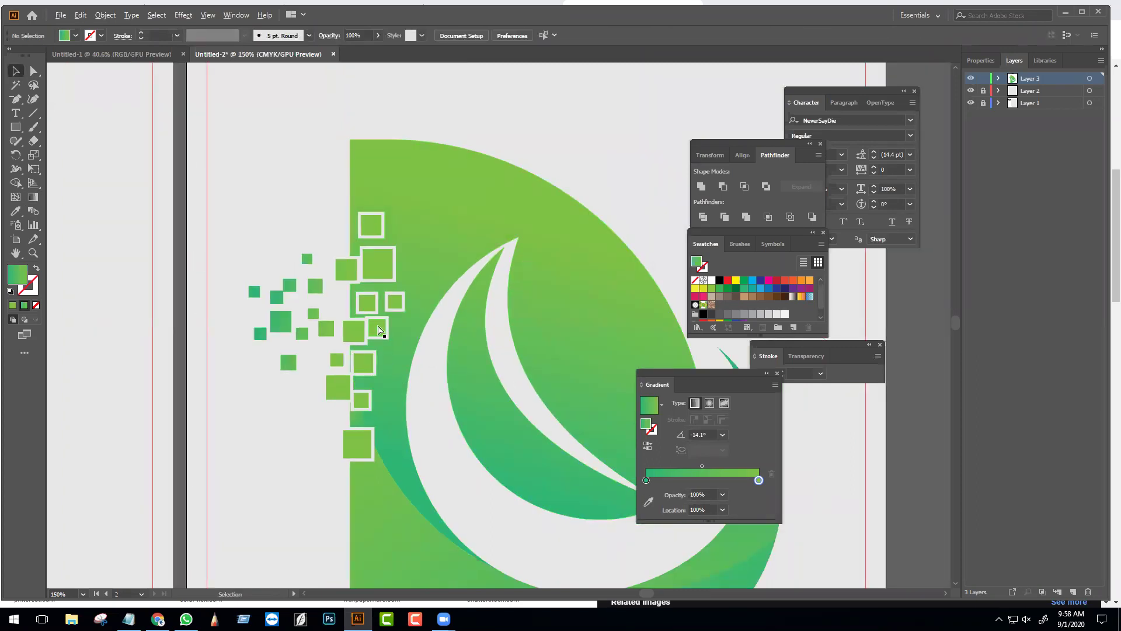
- Round the corners of the topmost square inside the logo's left edge
{"action": "key", "text": "a"}
{"action": "scroll", "coordinate": [380, 338], "scroll_direction": "up", "scroll_amount": 1}
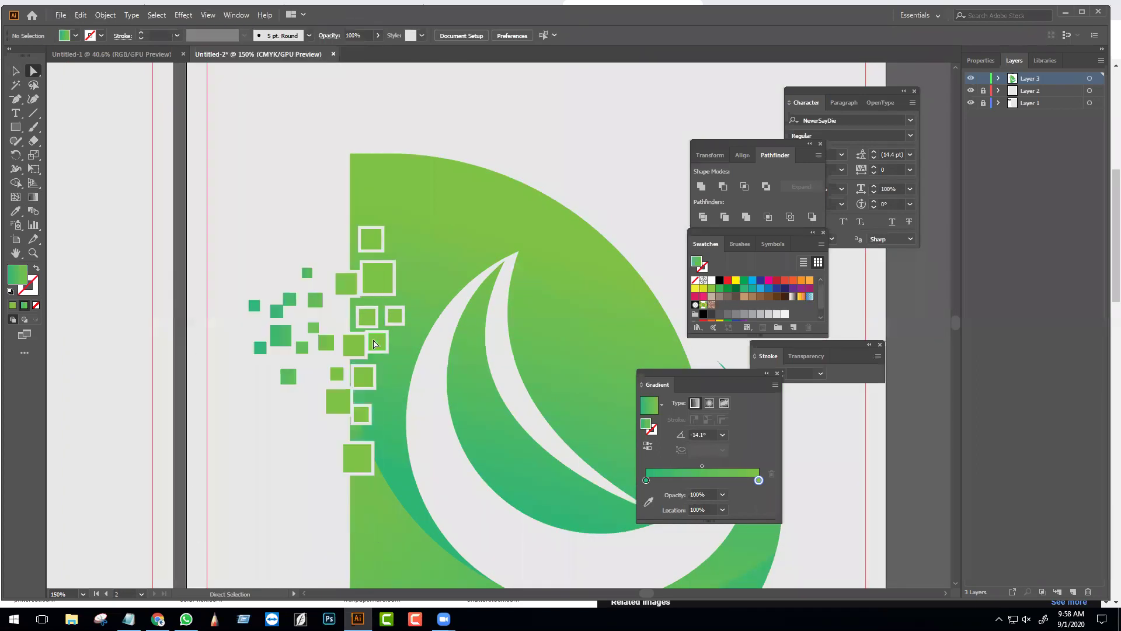
{"action": "key", "text": "v"}
{"action": "left_click", "coordinate": [366, 339]}
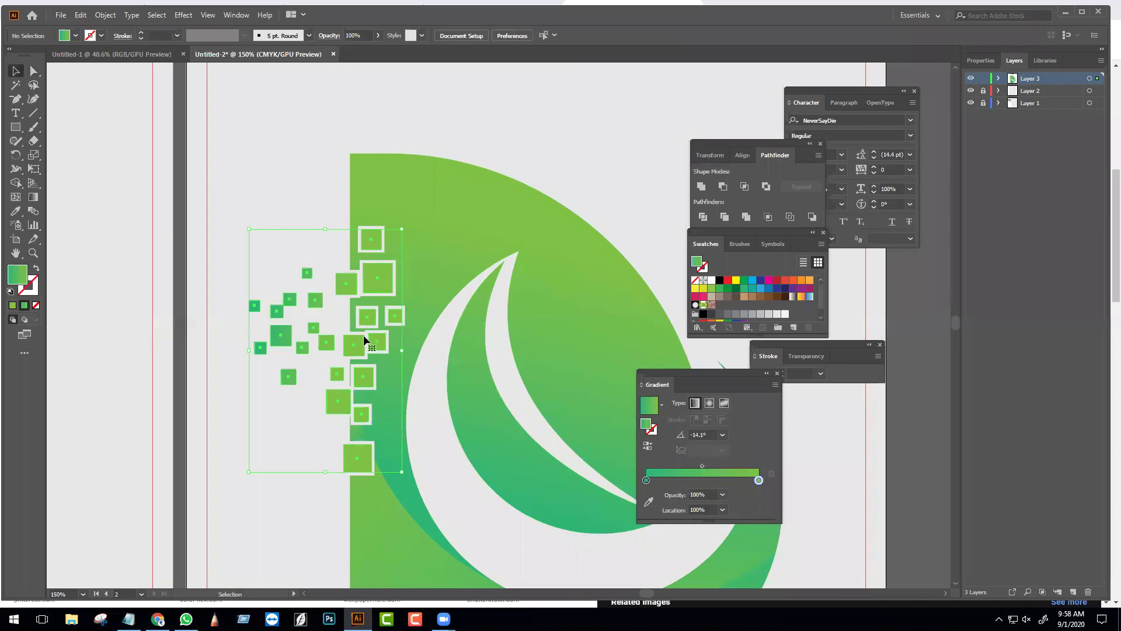
{"action": "key", "text": "a"}
{"action": "scroll", "coordinate": [376, 273], "scroll_direction": "up", "scroll_amount": 3}
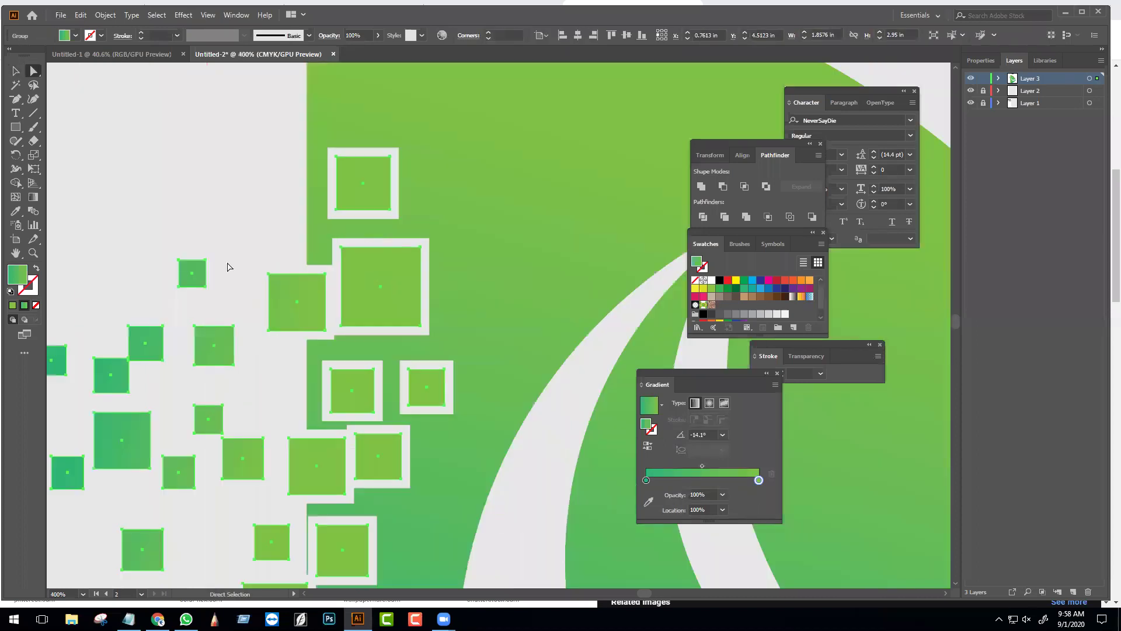
{"action": "scroll", "coordinate": [335, 188], "scroll_direction": "up", "scroll_amount": 3}
{"action": "left_click", "coordinate": [431, 247]}
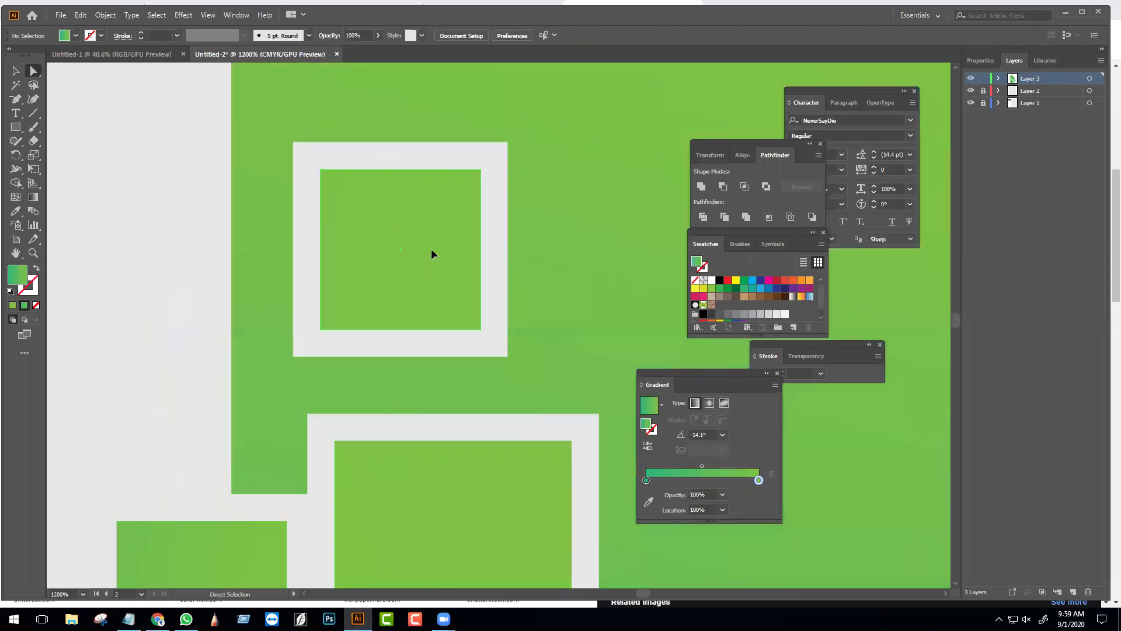
{"action": "left_click_drag", "start_coordinate": [473, 180], "coordinate": [439, 214]}
- Round the corners of the largest square below the topmost one and of the small square farthest inside the logo
{"action": "scroll", "coordinate": [468, 344], "scroll_direction": "down", "scroll_amount": 4}
{"action": "left_click", "coordinate": [466, 358]}
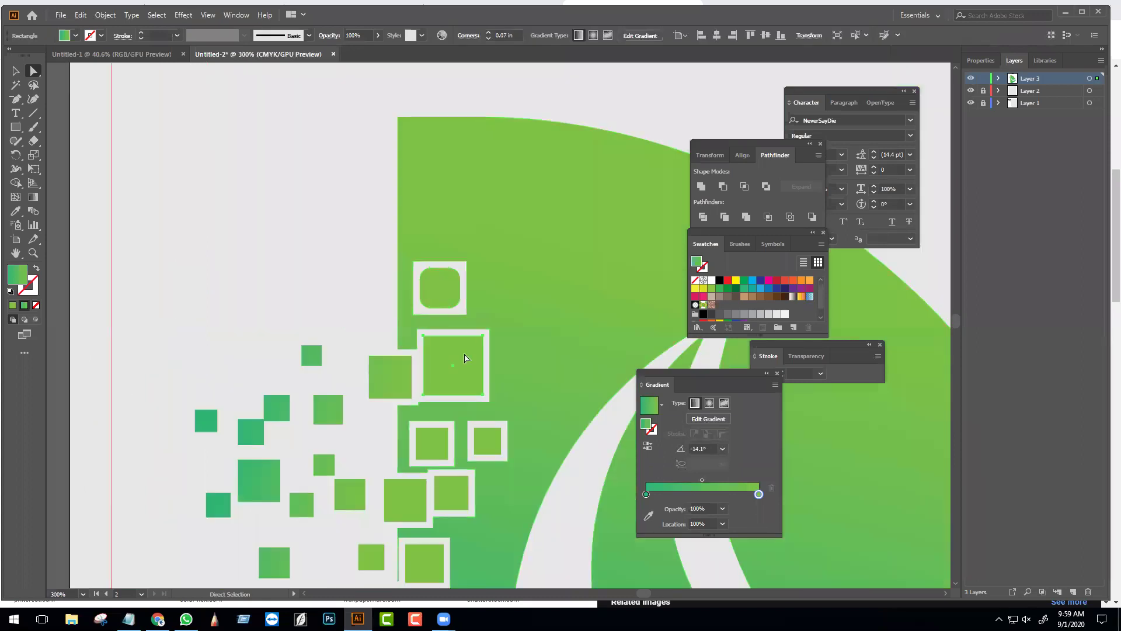
{"action": "left_click_drag", "start_coordinate": [477, 348], "coordinate": [471, 357]}
{"action": "left_click", "coordinate": [495, 438]}
{"action": "left_click_drag", "start_coordinate": [501, 439], "coordinate": [513, 330]}
- Round the corners of the middle framed square and the framed square just below it
{"action": "left_click", "coordinate": [467, 325]}
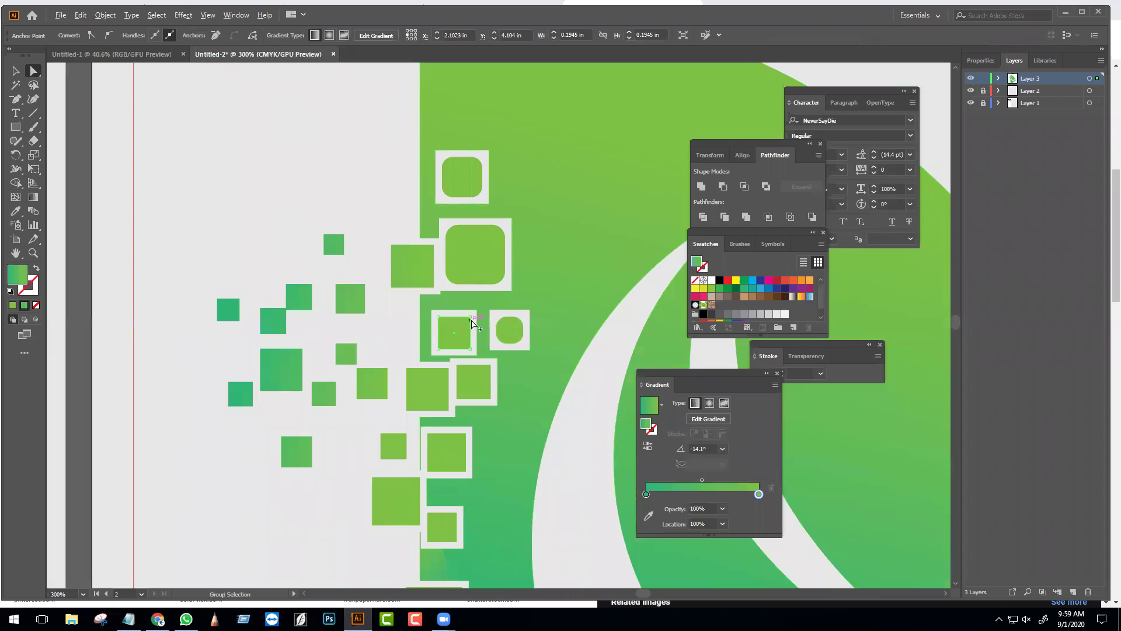
{"action": "scroll", "coordinate": [473, 324], "scroll_direction": "up", "scroll_amount": 3}
{"action": "left_click", "coordinate": [464, 373]}
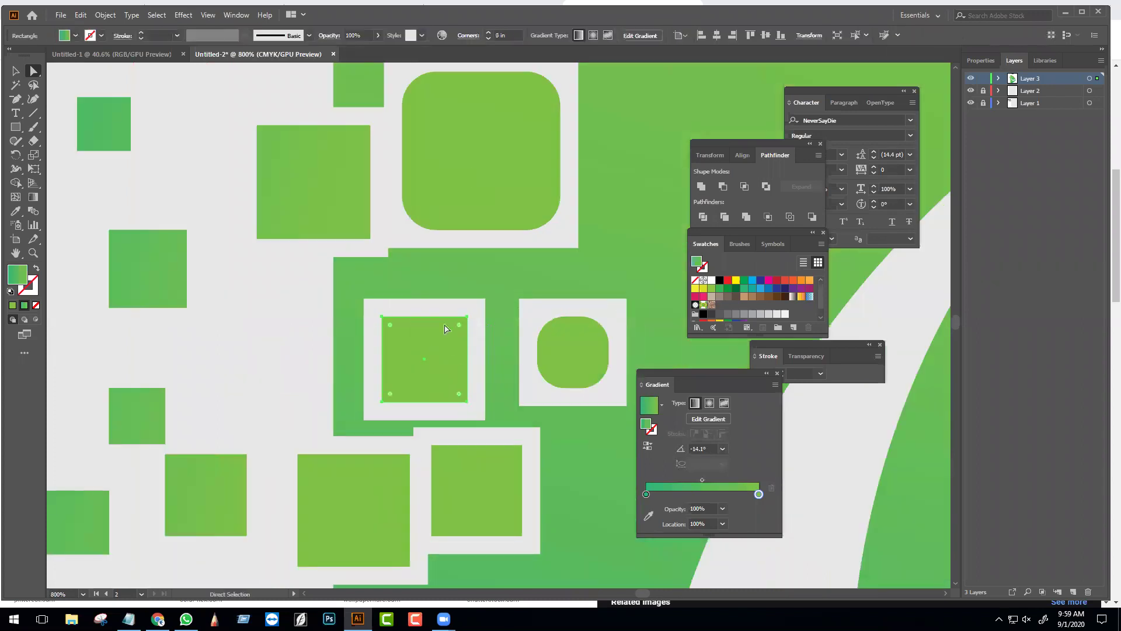
{"action": "left_click_drag", "start_coordinate": [459, 326], "coordinate": [461, 332]}
{"action": "left_click", "coordinate": [485, 488]}
{"action": "left_click_drag", "start_coordinate": [514, 453], "coordinate": [505, 462]}
- Round the corners of the large square straddling the logo's edge and the neighbouring square outside it, using 0.03 in on the latter
{"action": "left_click", "coordinate": [340, 522]}
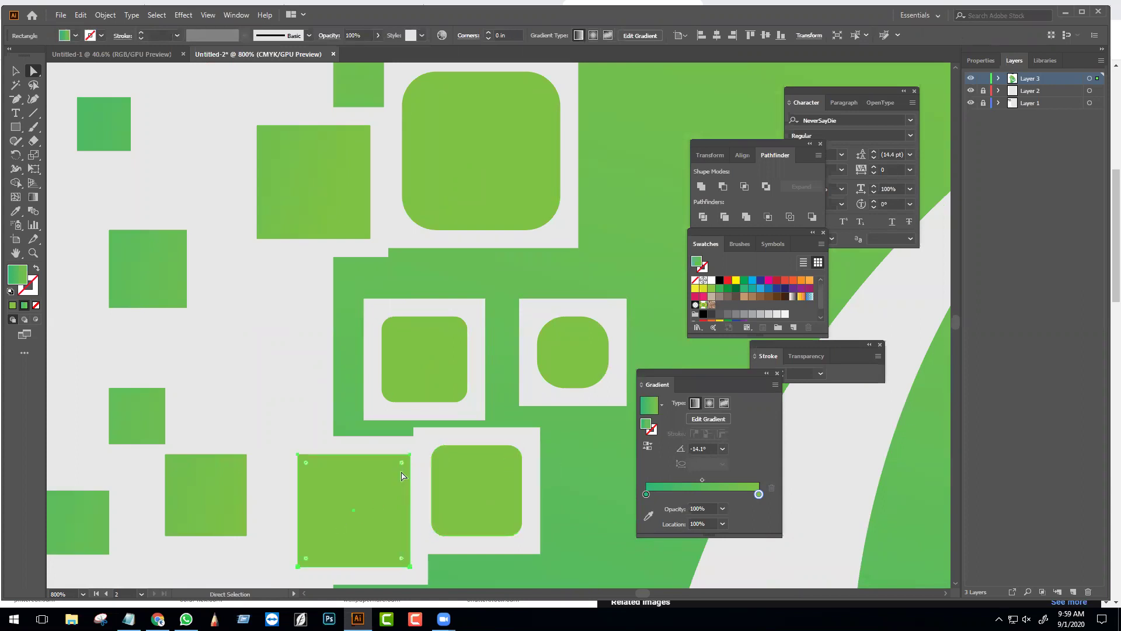
{"action": "left_click_drag", "start_coordinate": [402, 465], "coordinate": [395, 472]}
{"action": "left_click", "coordinate": [231, 483]}
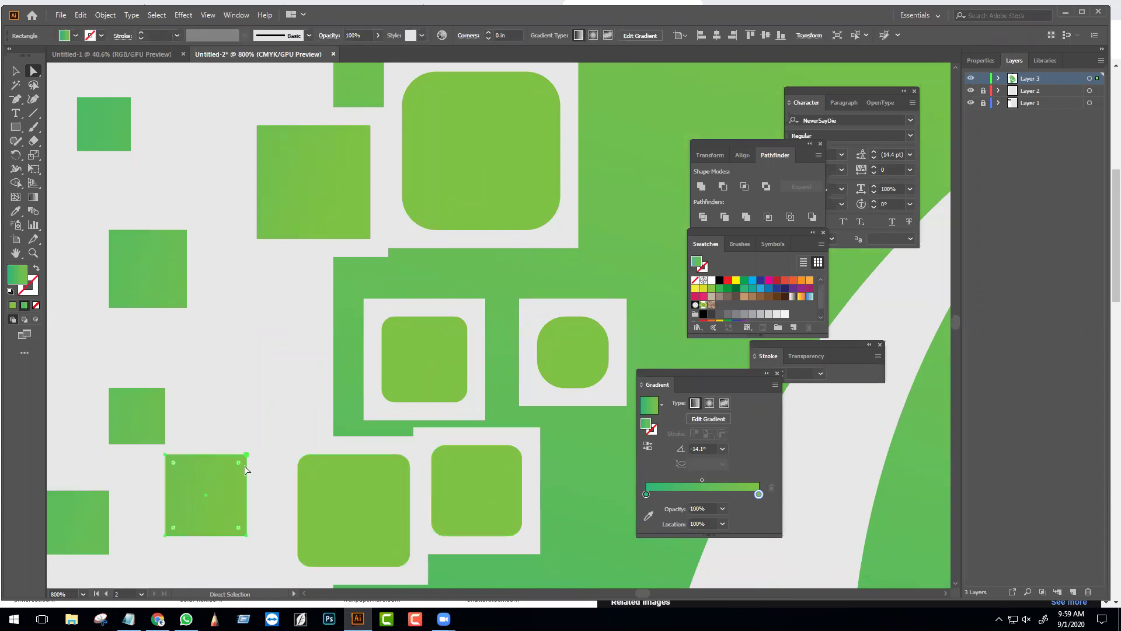
{"action": "left_click_drag", "start_coordinate": [233, 466], "coordinate": [232, 471]}
{"action": "scroll", "coordinate": [237, 427], "scroll_direction": "down", "scroll_amount": 3}
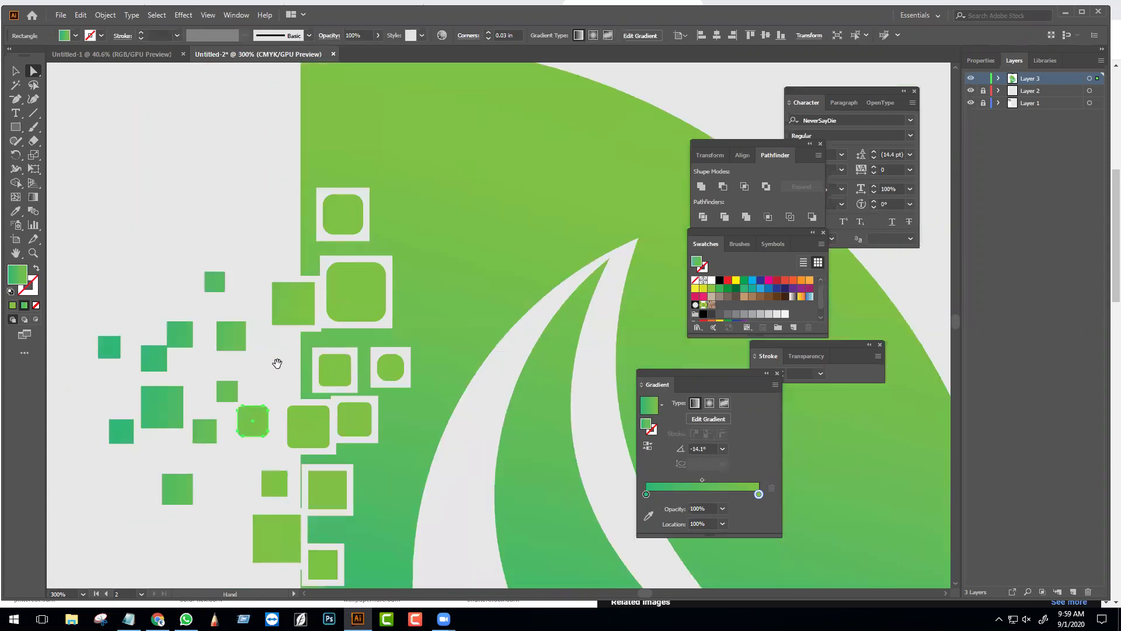
- Select the scattered outer squares together and round their corners to 0.05 in
{"action": "left_click_drag", "start_coordinate": [278, 363], "coordinate": [327, 294]}
{"action": "left_click_drag", "start_coordinate": [105, 195], "coordinate": [286, 448]}
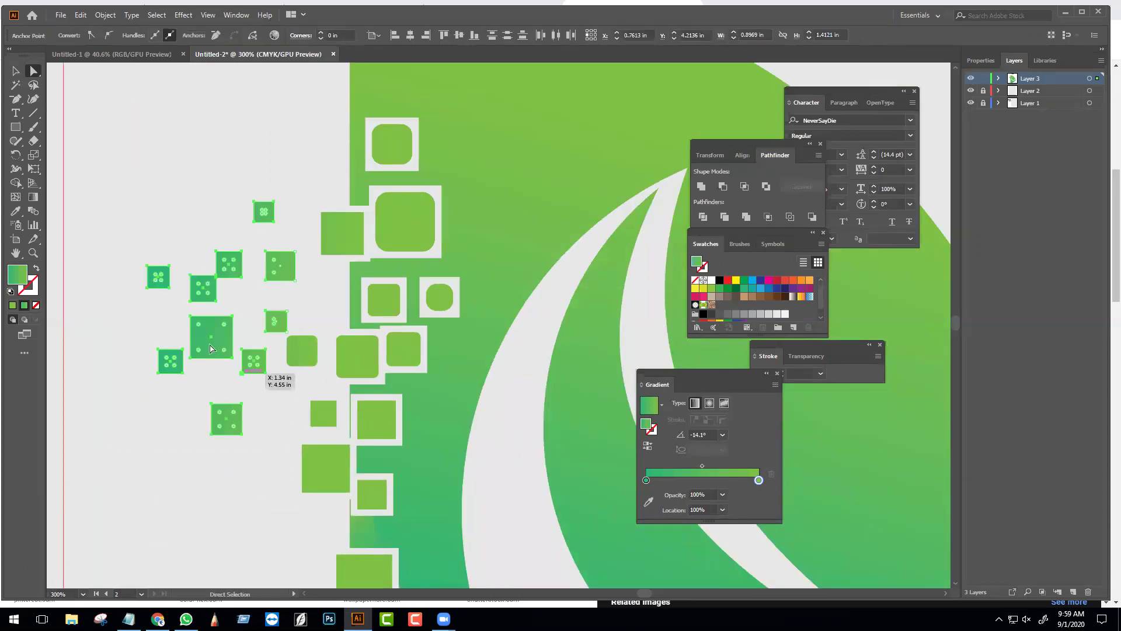
{"action": "left_click_drag", "start_coordinate": [224, 331], "coordinate": [284, 408]}
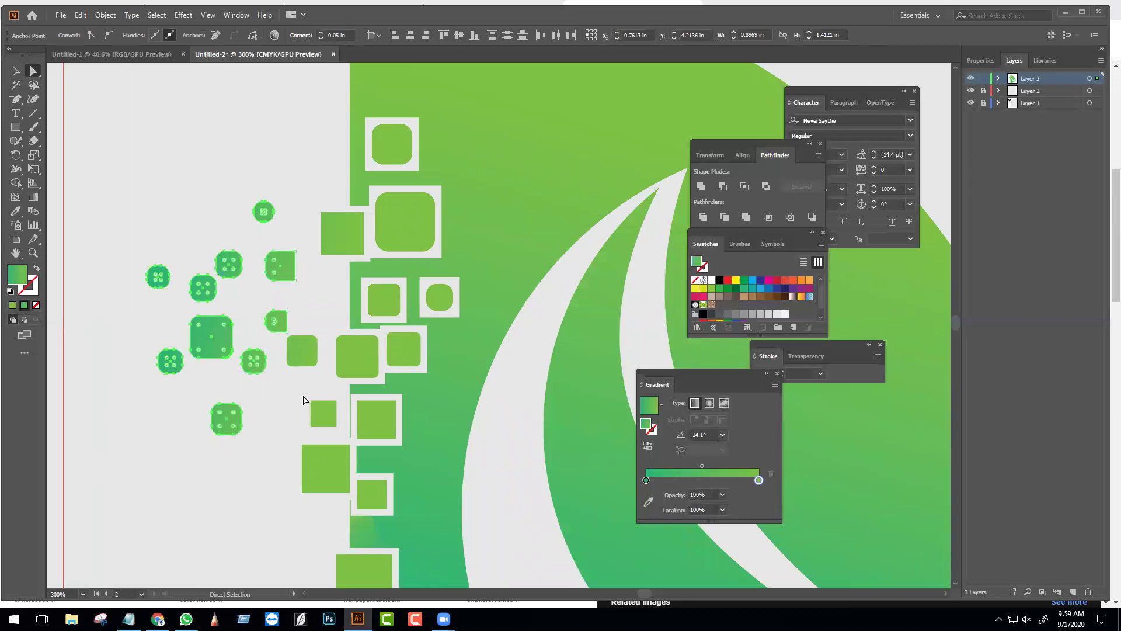
{"action": "left_click", "coordinate": [293, 443]}
- Select the five lower squares along the logo's left edge together and round their corners
{"action": "key", "text": "v"}
{"action": "left_click", "coordinate": [328, 461]}
{"action": "key", "text": "a"}
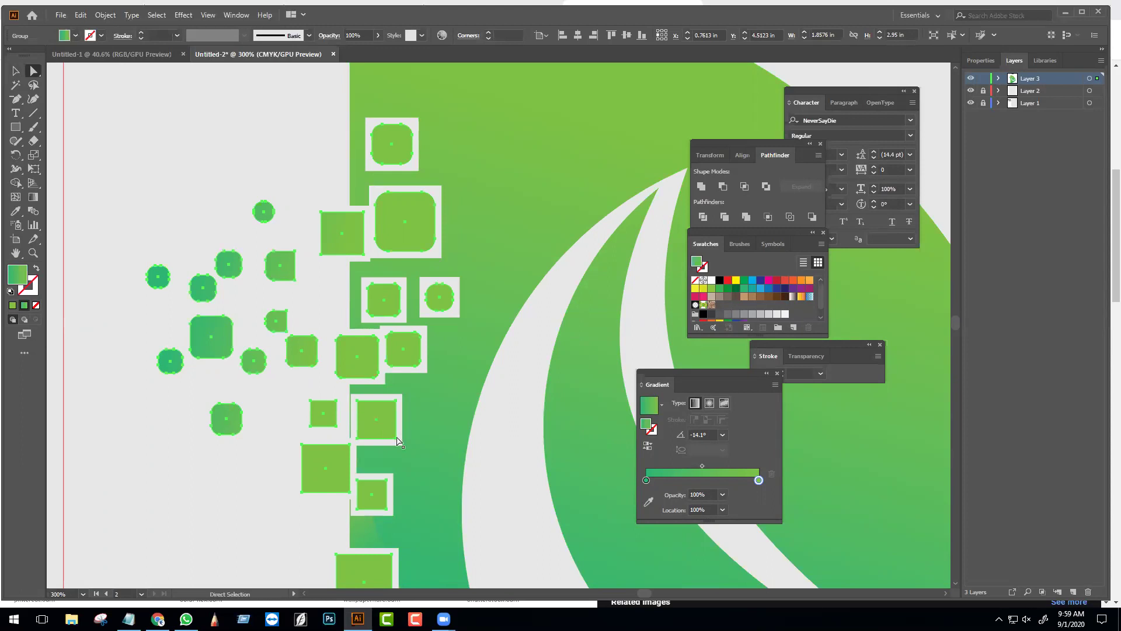
{"action": "left_click", "coordinate": [325, 467]}
{"action": "left_click", "coordinate": [324, 416], "text": "shift"}
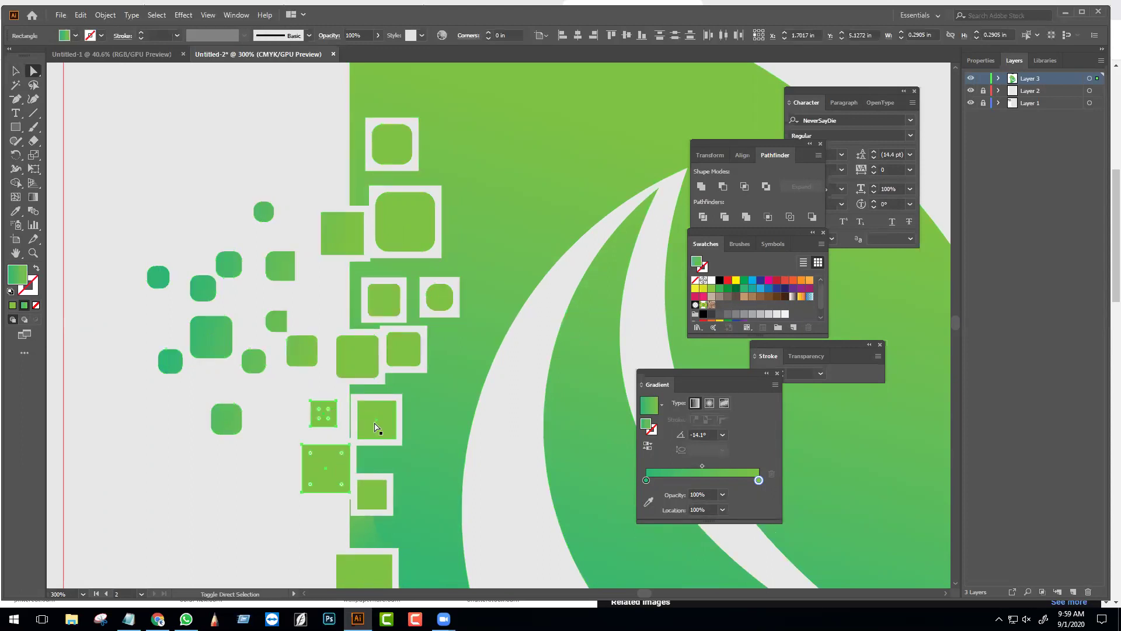
{"action": "left_click", "coordinate": [375, 565], "text": "shift"}
{"action": "left_click_drag", "start_coordinate": [386, 409], "coordinate": [386, 414]}
{"action": "left_click", "coordinate": [283, 433]}
- Select the whole group of green squares at the logo's left edge
{"action": "scroll", "coordinate": [283, 434], "scroll_direction": "down", "scroll_amount": 5}
{"action": "key", "text": "v"}
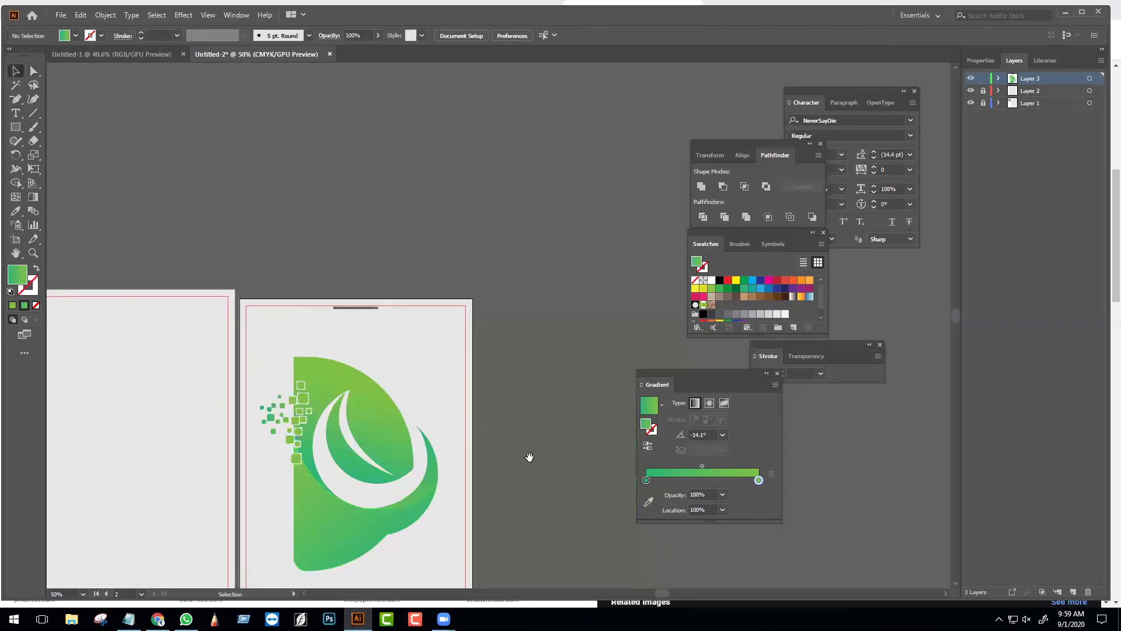
{"action": "scroll", "coordinate": [375, 370], "scroll_direction": "up", "scroll_amount": 2}
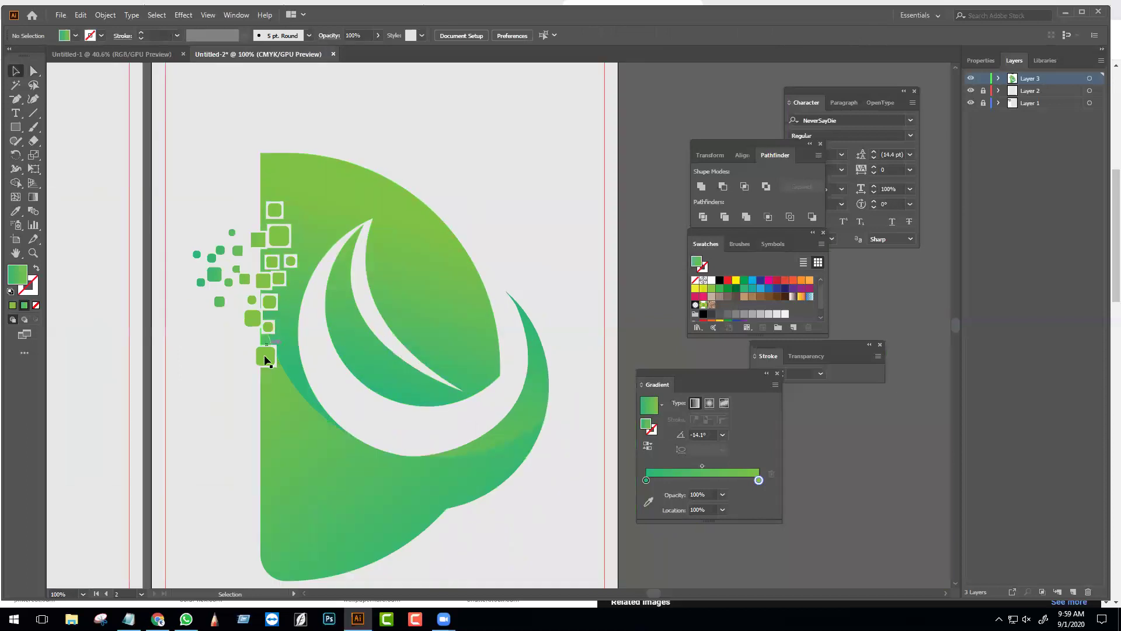
{"action": "left_click", "coordinate": [266, 357]}
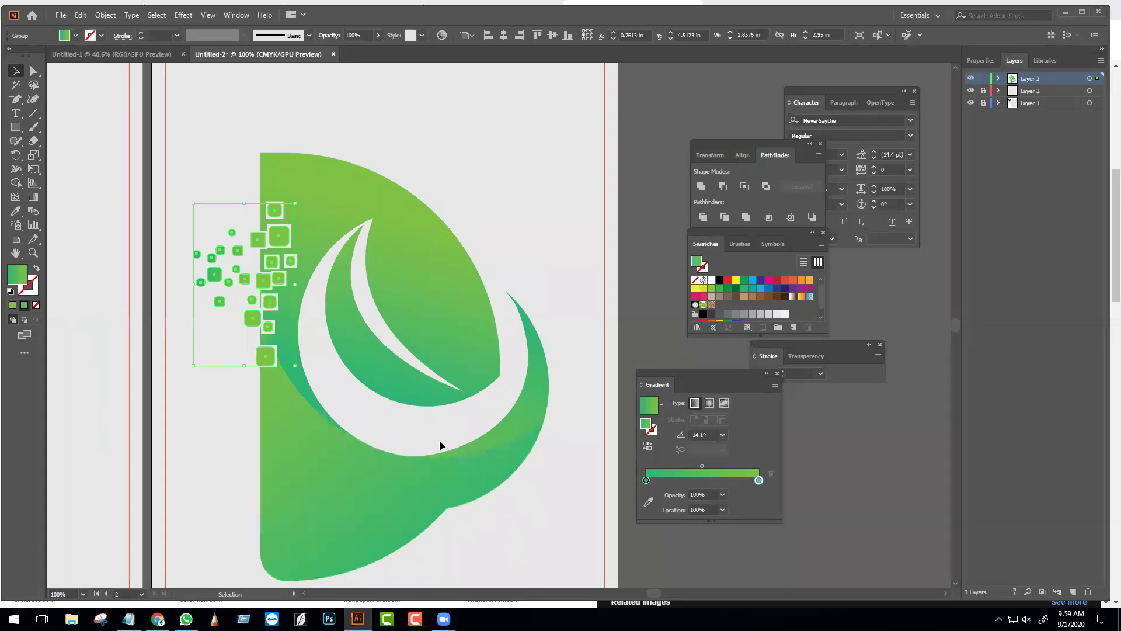
- Undo the square cut-outs and corner rounding at the logo's left edge, back to the intact logo with its original sharp-cornered squares
{"action": "key", "text": "ctrl+h"}
{"action": "key", "text": "ctrl+h"}
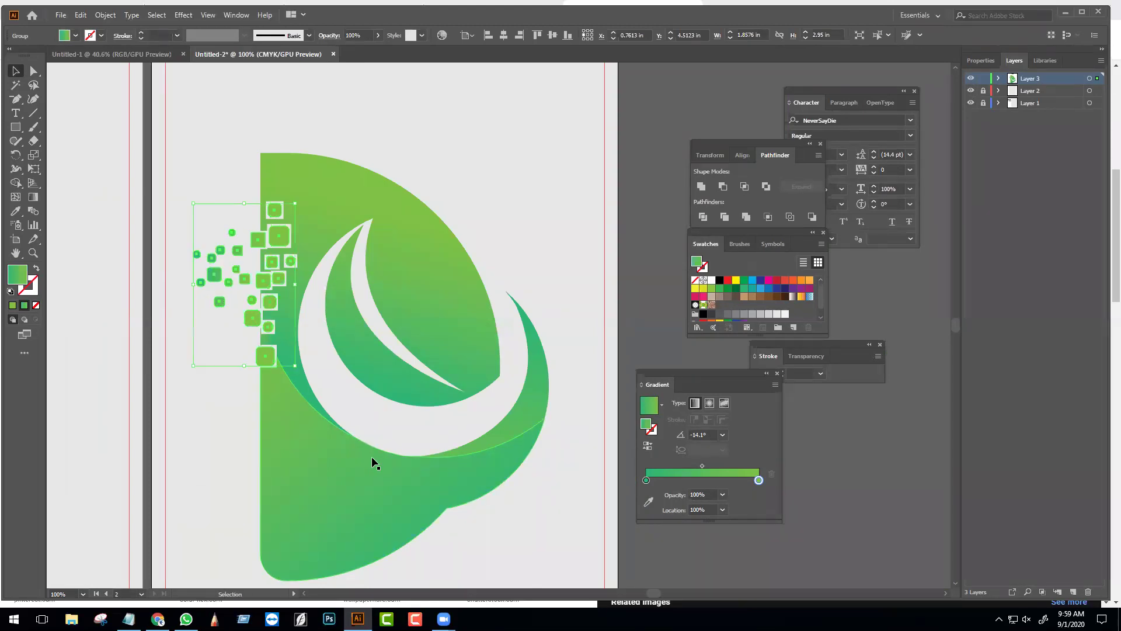
{"action": "key", "text": "a"}
{"action": "key", "text": "ctrl+z"}
{"action": "key", "text": "ctrl+z"}
{"action": "key", "text": "ctrl+z"}
{"action": "key", "text": "ctrl+z"}
{"action": "key", "text": "ctrl+z"}
{"action": "key", "text": "ctrl+z"}
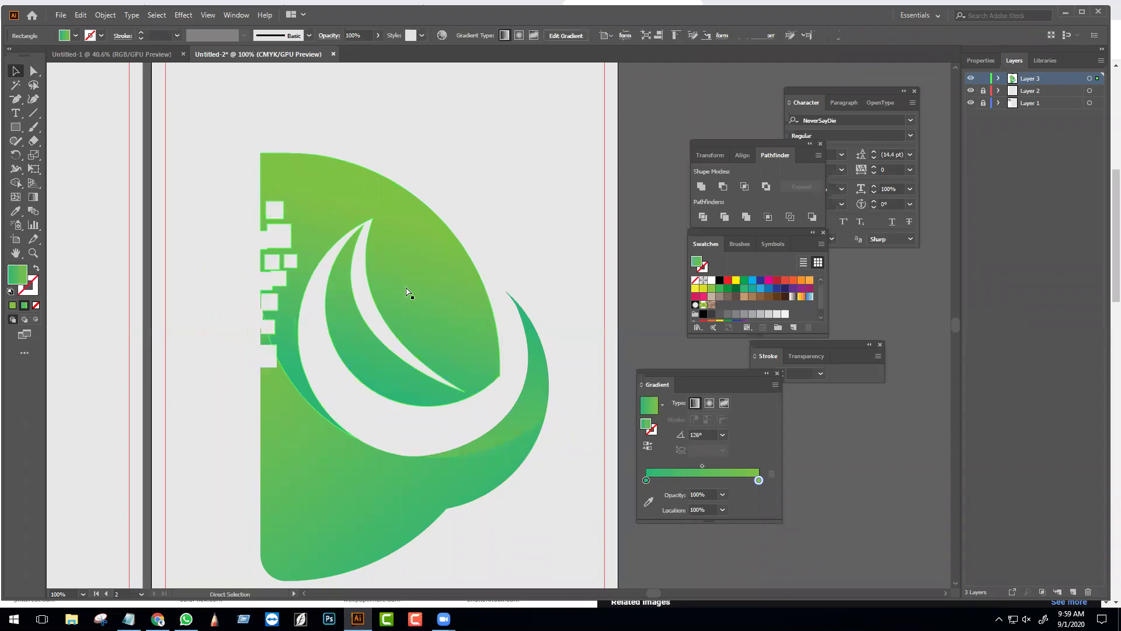
{"action": "key", "text": "v"}
{"action": "left_click", "coordinate": [546, 229]}
{"action": "left_click", "coordinate": [267, 241]}
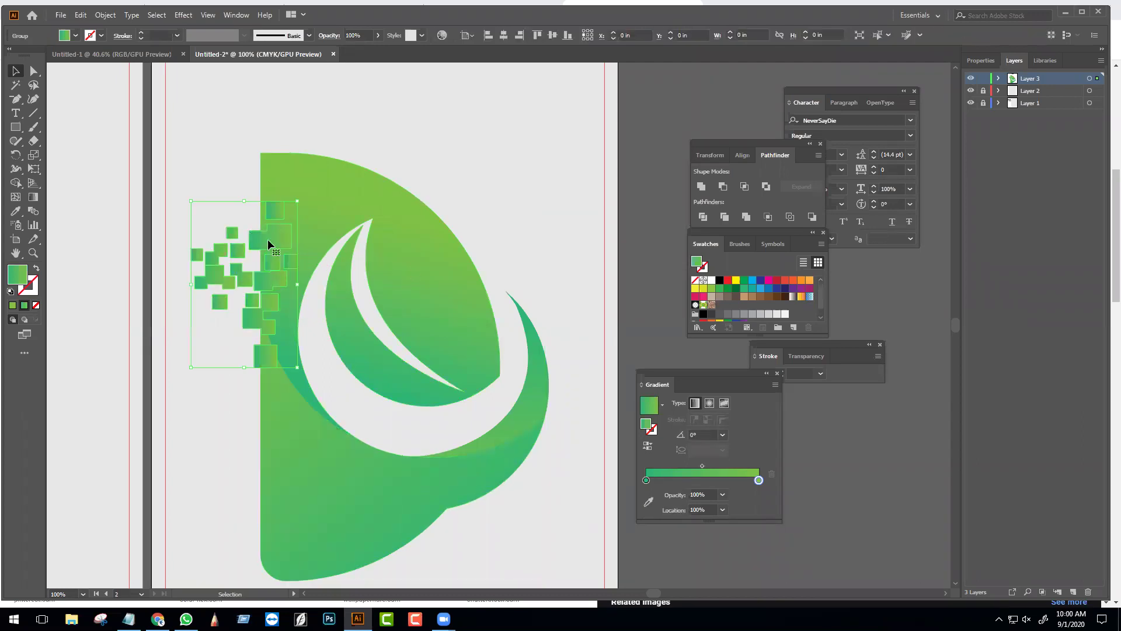
{"action": "key", "text": "Delete"}
{"action": "key", "text": "ctrl+z"}
{"action": "key", "text": "ctrl+z"}
{"action": "key", "text": "ctrl+z"}
{"action": "key", "text": "ctrl+z"}
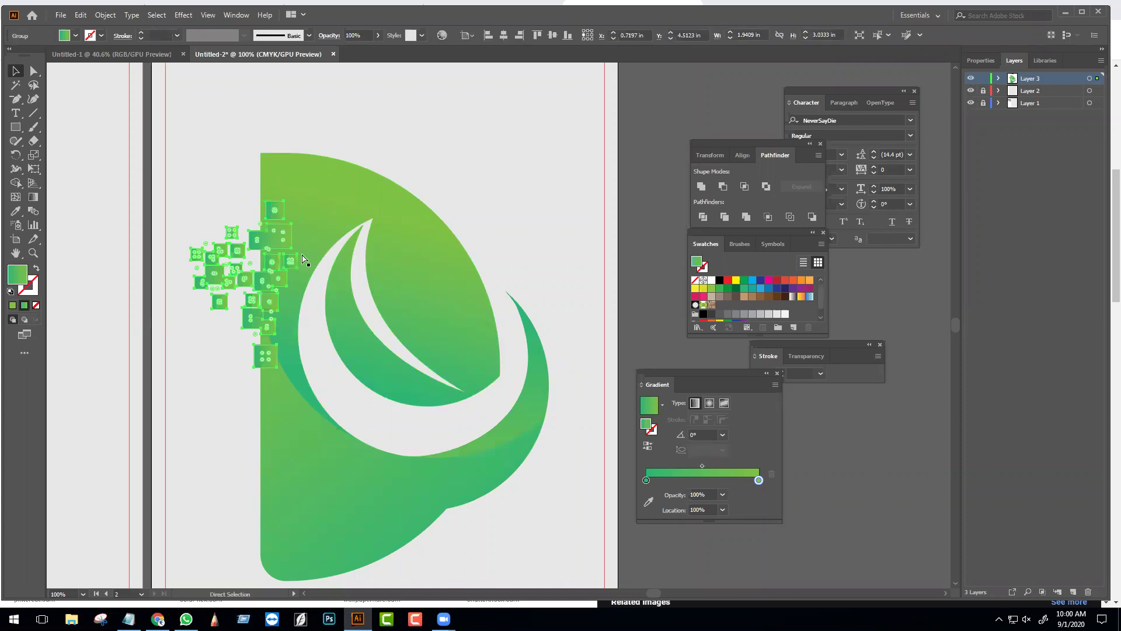
{"action": "key", "text": "v"}
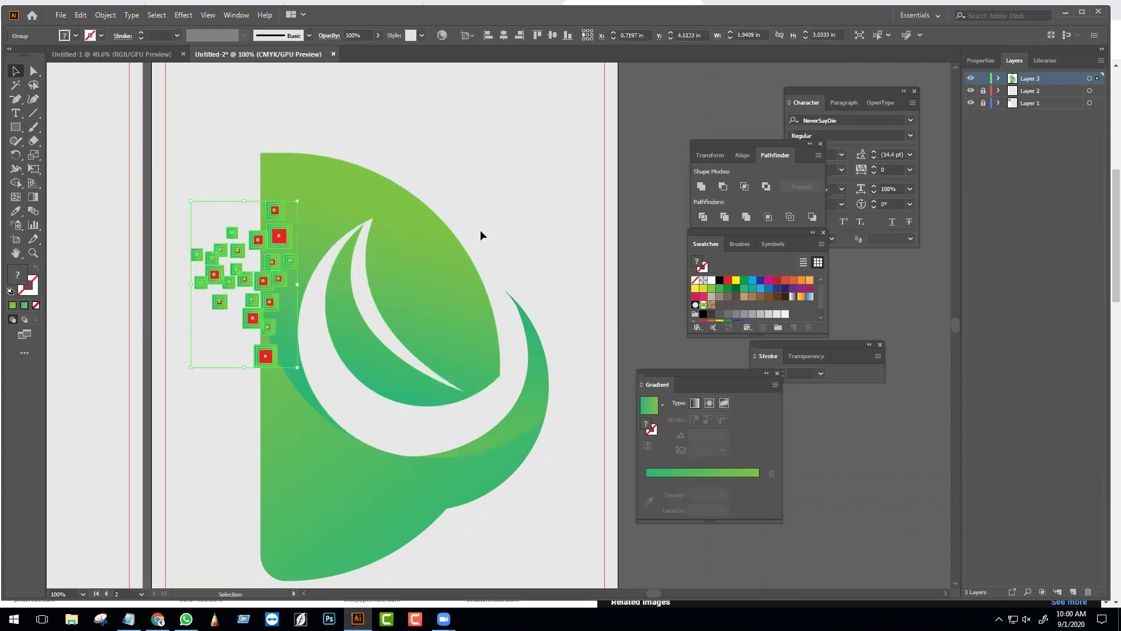
- Delete the sharp-cornered squares from the logo's left edge, paste the rounded squares group and move it outside the artboard
{"action": "key", "text": "Delete"}
{"action": "key", "text": "a"}
{"action": "key", "text": "ctrl+v"}
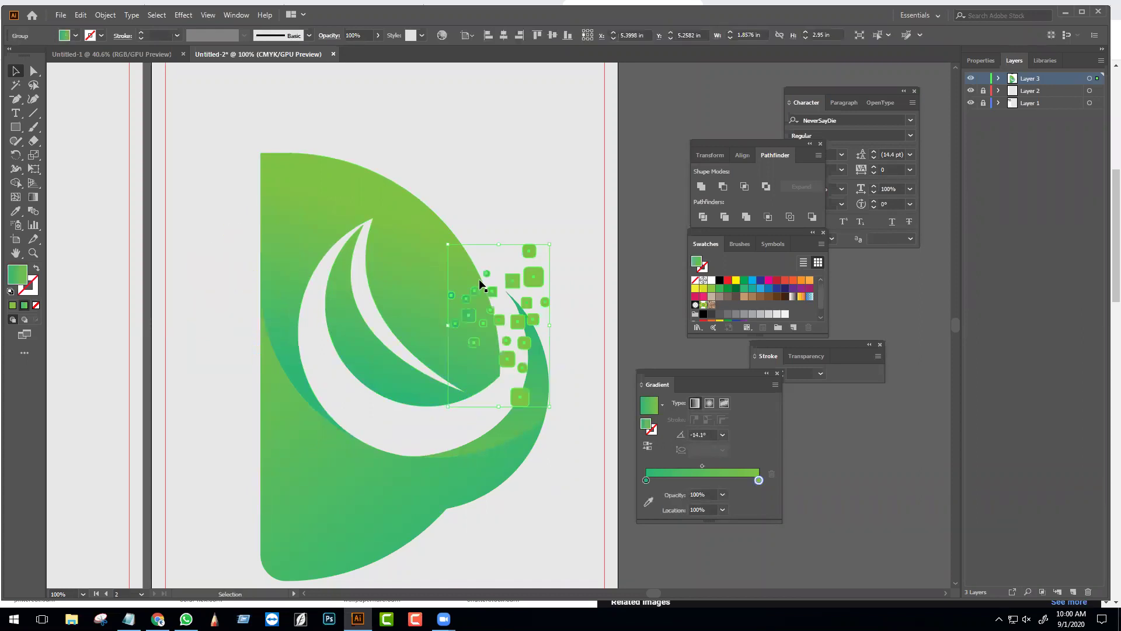
{"action": "scroll", "coordinate": [507, 278], "scroll_direction": "down", "scroll_amount": 2}
{"action": "left_click_drag", "start_coordinate": [521, 272], "coordinate": [654, 301]}
- Rotate the rounded squares a quarter turn over the logo's lower part and fill them with the light grey sampled beside the logo
{"action": "key", "text": "ctrl+plus"}
{"action": "left_click_drag", "start_coordinate": [652, 301], "coordinate": [359, 502]}
{"action": "key", "text": "i"}
{"action": "left_click", "coordinate": [445, 510]}
{"action": "key", "text": "v"}
{"action": "left_click", "coordinate": [484, 516]}
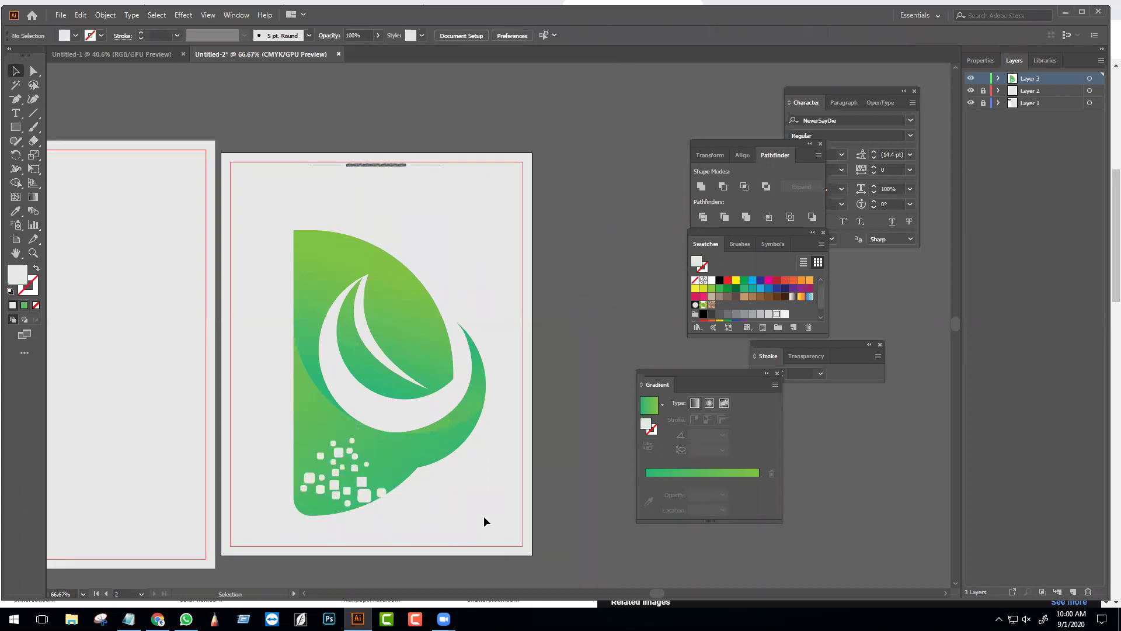
- Move the light grey squares off the logo onto the empty pasteboard beside the artboard
{"action": "left_click_drag", "start_coordinate": [361, 495], "coordinate": [411, 343]}
{"action": "left_click", "coordinate": [501, 279]}
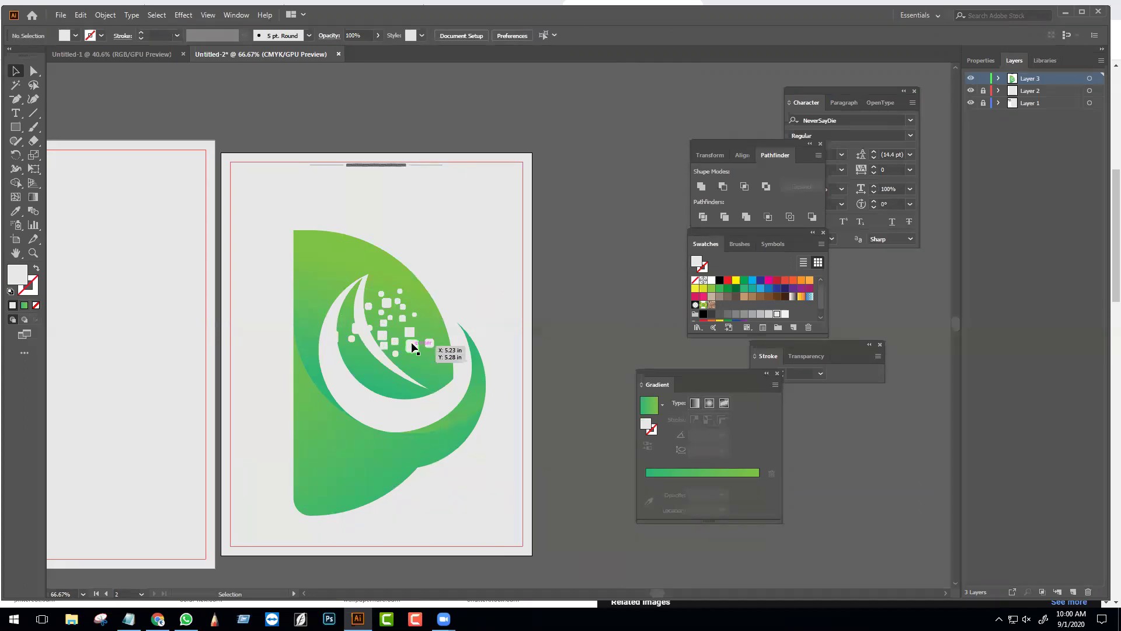
{"action": "left_click_drag", "start_coordinate": [414, 346], "coordinate": [666, 324]}
- Round the lower corners of the half-rounded square and all corners of the sharp square just above the large lower square
{"action": "key", "text": "ctrl+="}
{"action": "key", "text": "ctrl+="}
{"action": "key", "text": "ctrl+="}
{"action": "key", "text": "a"}
{"action": "left_click", "coordinate": [550, 321]}
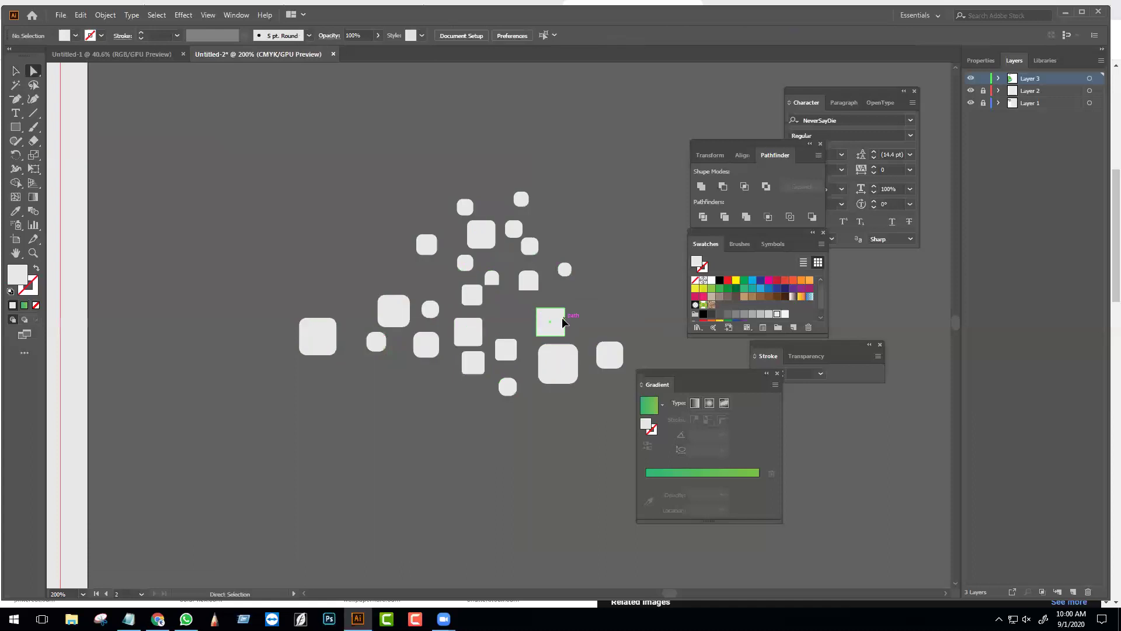
{"action": "left_click", "coordinate": [521, 287], "text": "shift"}
{"action": "key", "text": "ctrl+="}
{"action": "key", "text": "ctrl+="}
{"action": "key", "text": "ctrl+="}
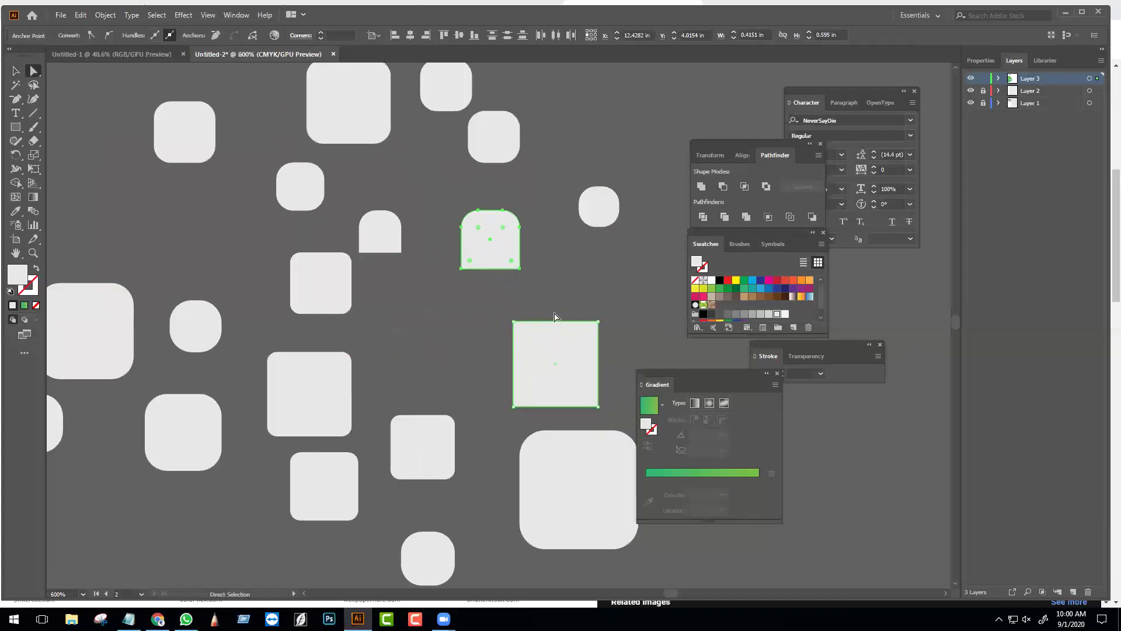
{"action": "left_click_drag", "start_coordinate": [511, 261], "coordinate": [502, 251]}
{"action": "left_click", "coordinate": [533, 334]}
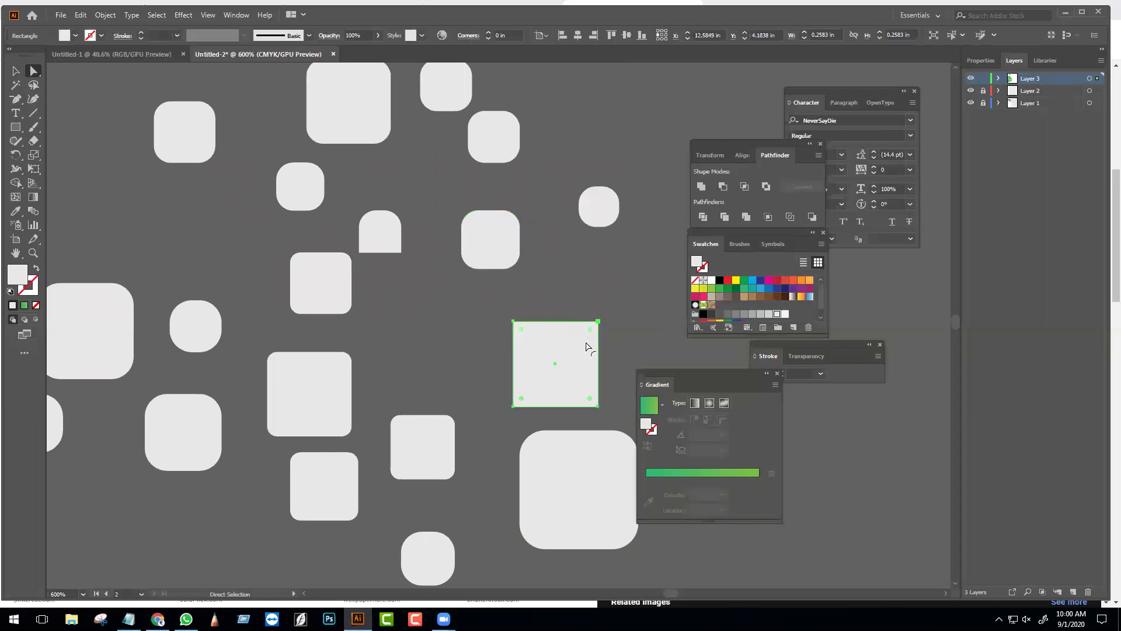
{"action": "left_click_drag", "start_coordinate": [586, 347], "coordinate": [572, 350]}
{"action": "left_click_drag", "start_coordinate": [334, 382], "coordinate": [487, 265]}
{"action": "scroll", "coordinate": [433, 326], "scroll_direction": "down", "scroll_amount": 3}
{"action": "left_click", "coordinate": [426, 445]}
{"action": "key", "text": "v"}
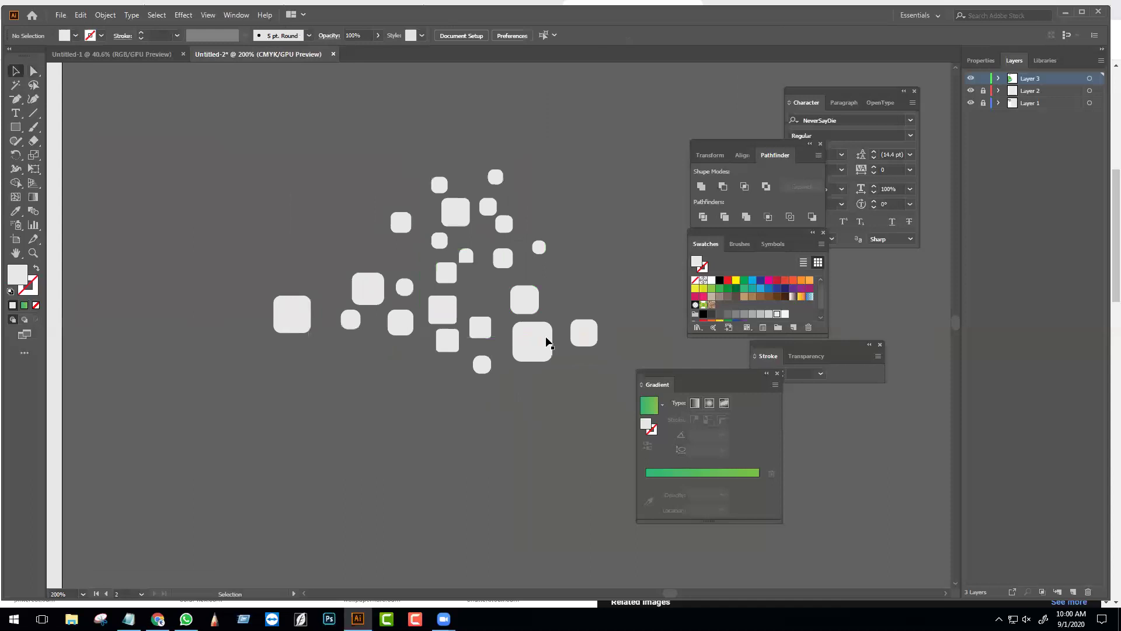
- Round the two remaining sharp corners of the small arch-shaped square in the middle of the cluster
{"action": "left_click", "coordinate": [549, 343]}
{"action": "key", "text": "ctrl+minus"}
{"action": "key", "text": "ctrl+minus"}
{"action": "key", "text": "ctrl+plus"}
{"action": "key", "text": "ctrl+plus"}
{"action": "key", "text": "ctrl+plus"}
{"action": "key", "text": "ctrl+plus"}
{"action": "key", "text": "ctrl+plus"}
{"action": "key", "text": "ctrl+plus"}
{"action": "key", "text": "a"}
{"action": "left_click_drag", "start_coordinate": [481, 311], "coordinate": [461, 272]}
{"action": "left_click", "coordinate": [499, 253]}
{"action": "scroll", "coordinate": [498, 254], "scroll_direction": "down", "scroll_amount": 4}
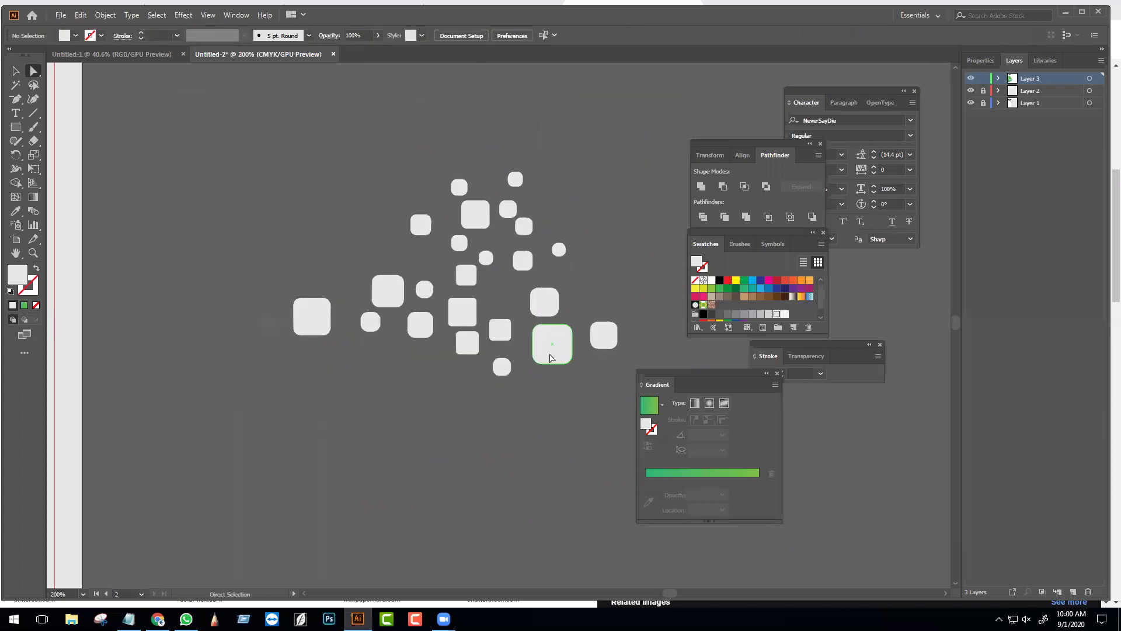
- Move the squares group back onto the lower part of the logo so it overlaps the left edge
{"action": "key", "text": "ctrl+minus"}
{"action": "key", "text": "ctrl+minus"}
{"action": "key", "text": "ctrl+minus"}
{"action": "key", "text": "v"}
{"action": "left_click", "coordinate": [545, 345]}
{"action": "left_click_drag", "start_coordinate": [546, 345], "coordinate": [235, 499]}
{"action": "left_click", "coordinate": [472, 504]}
- Cut the squares out of the logo's lower shape using Minus Front
{"action": "key", "text": "space"}
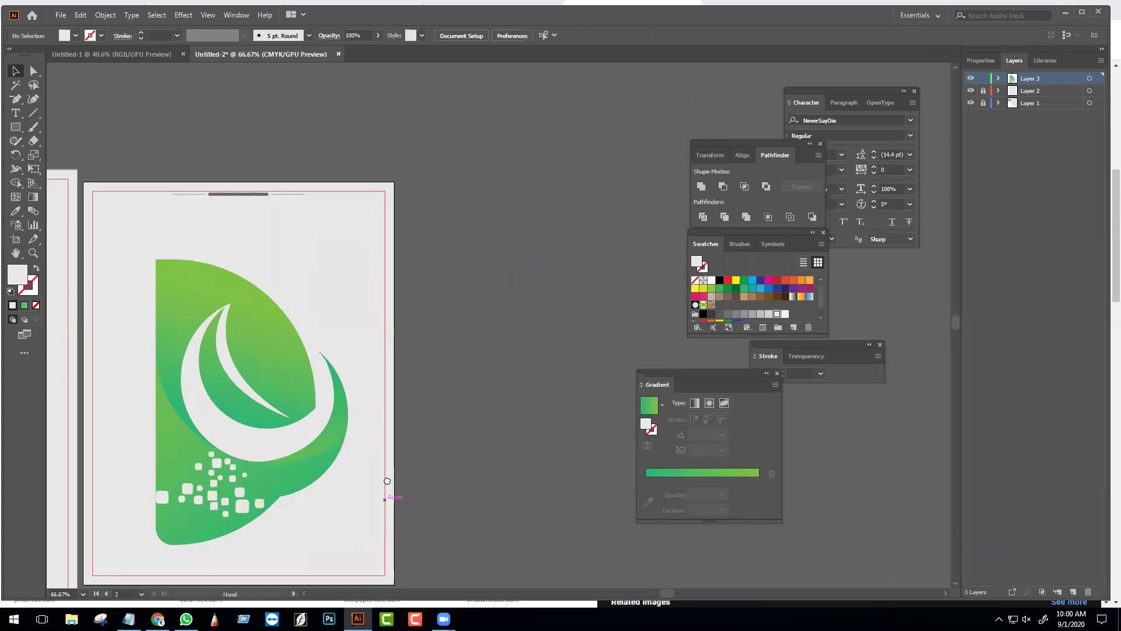
{"action": "left_click_drag", "start_coordinate": [387, 481], "coordinate": [488, 386]}
{"action": "left_click", "coordinate": [342, 411]}
{"action": "key", "text": "a"}
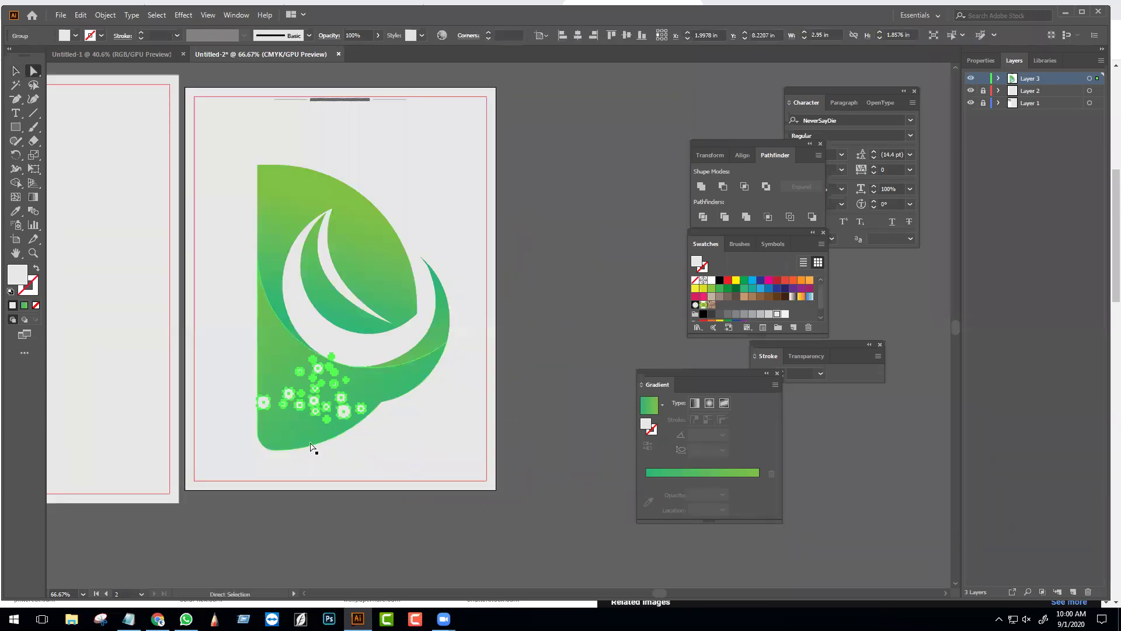
{"action": "left_click", "coordinate": [308, 450], "text": "shift"}
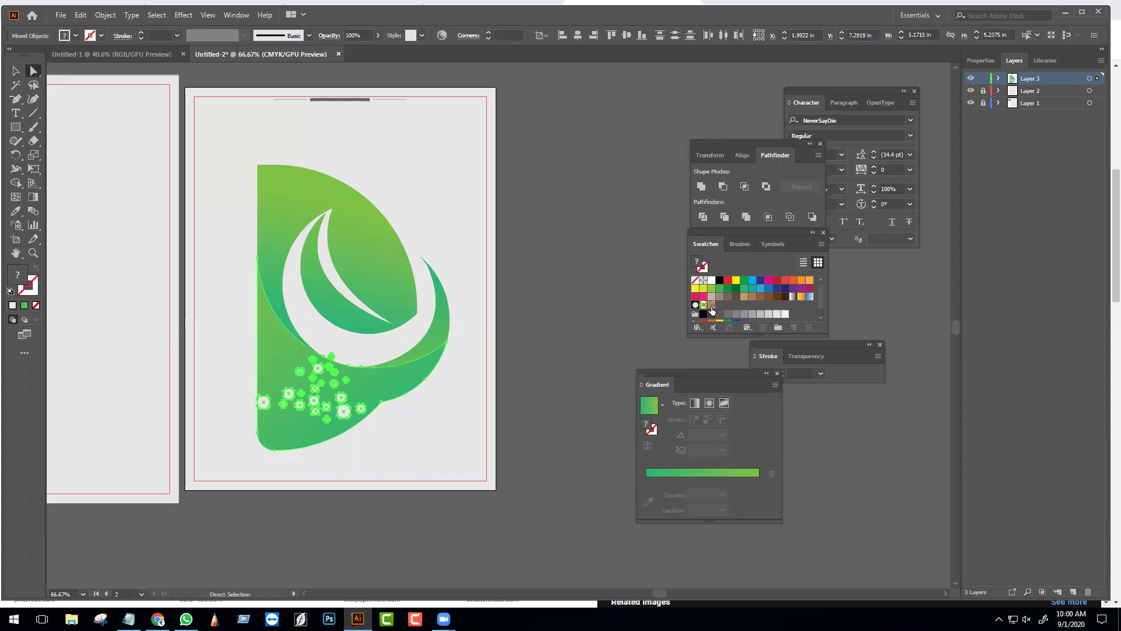
{"action": "left_click", "coordinate": [724, 186]}
{"action": "left_click", "coordinate": [569, 308]}
{"action": "key", "text": "v"}
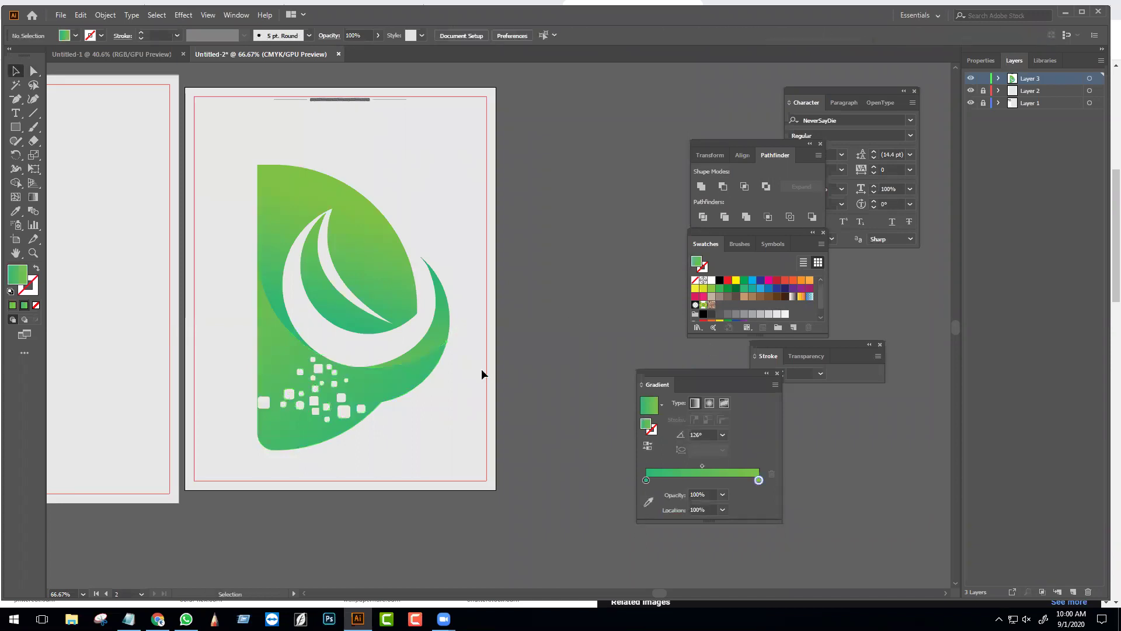
- Scale the whole logo down to about 2 × 3 in and move it into the artboard's upper-left corner
{"action": "left_click", "coordinate": [320, 174]}
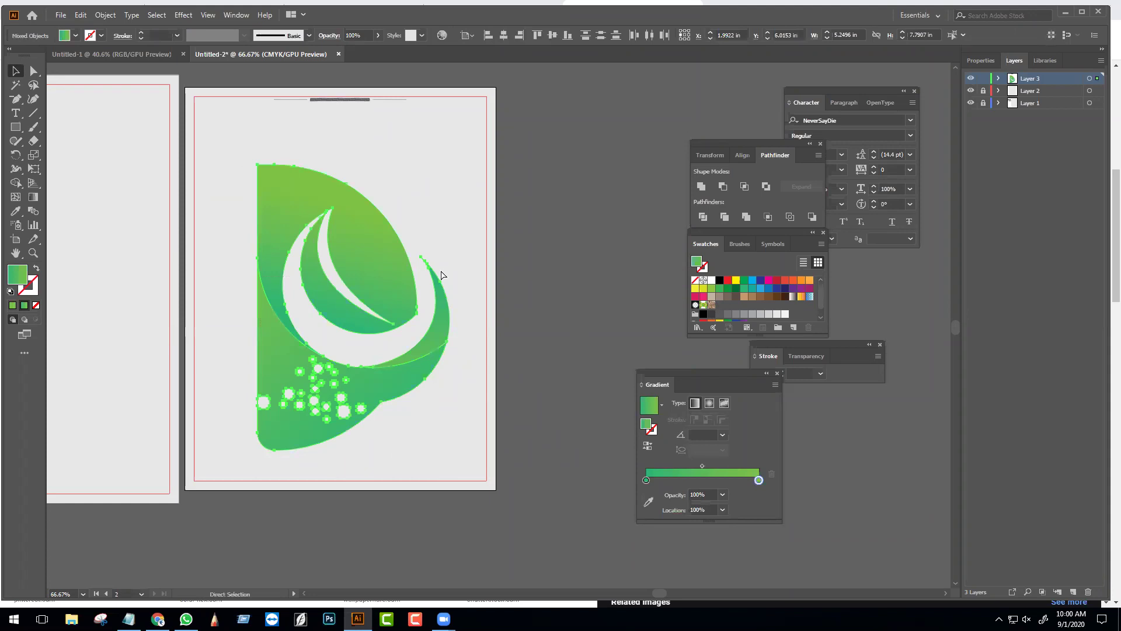
{"action": "left_click_drag", "start_coordinate": [441, 437], "coordinate": [391, 362]}
{"action": "left_click_drag", "start_coordinate": [366, 294], "coordinate": [272, 148]}
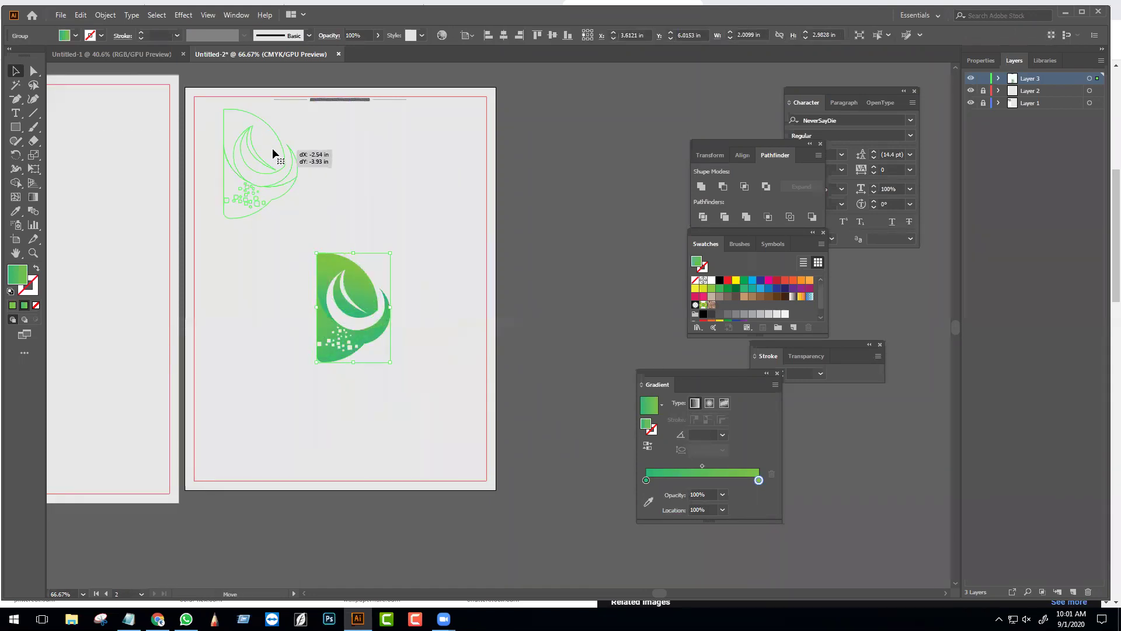
- Shrink the logo further to a small letterhead size in the artboard's upper-left area
{"action": "left_click_drag", "start_coordinate": [299, 217], "coordinate": [285, 199]}
{"action": "left_click", "coordinate": [341, 241]}
{"action": "left_click_drag", "start_coordinate": [430, 342], "coordinate": [509, 429]}
{"action": "scroll", "coordinate": [364, 261], "scroll_direction": "up", "scroll_amount": 3}
{"action": "left_click", "coordinate": [299, 262]}
{"action": "left_click_drag", "start_coordinate": [359, 318], "coordinate": [326, 282]}
{"action": "left_click_drag", "start_coordinate": [290, 247], "coordinate": [448, 211]}
- Add a black text line below the logo, starting with DOC
{"action": "left_click", "coordinate": [16, 112]}
{"action": "left_click", "coordinate": [396, 389]}
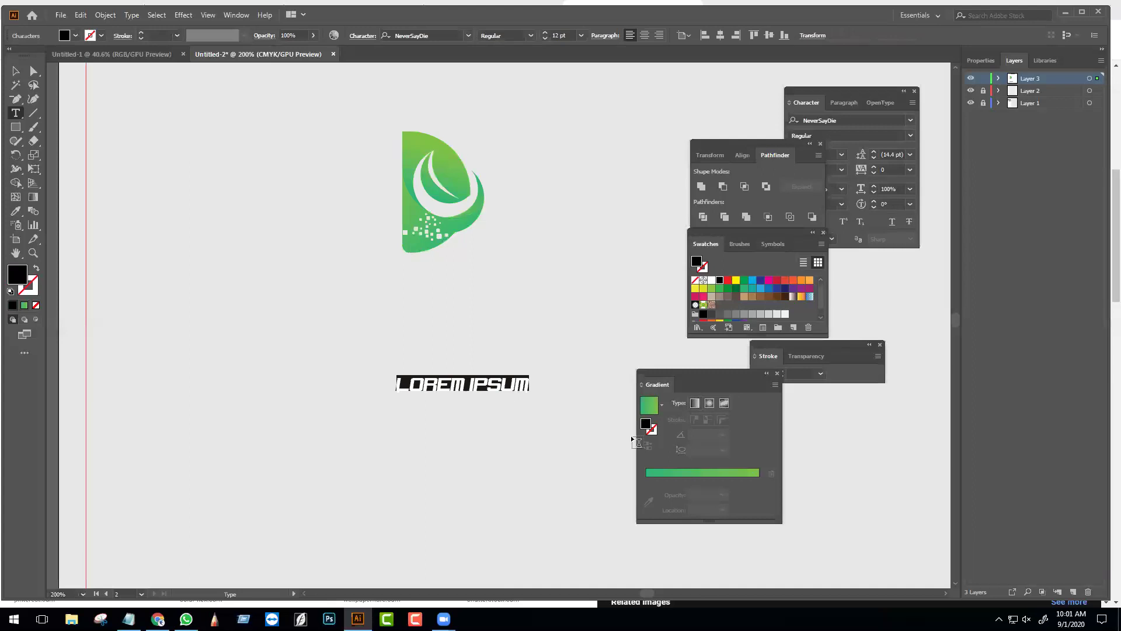
{"action": "type", "text": "D"}
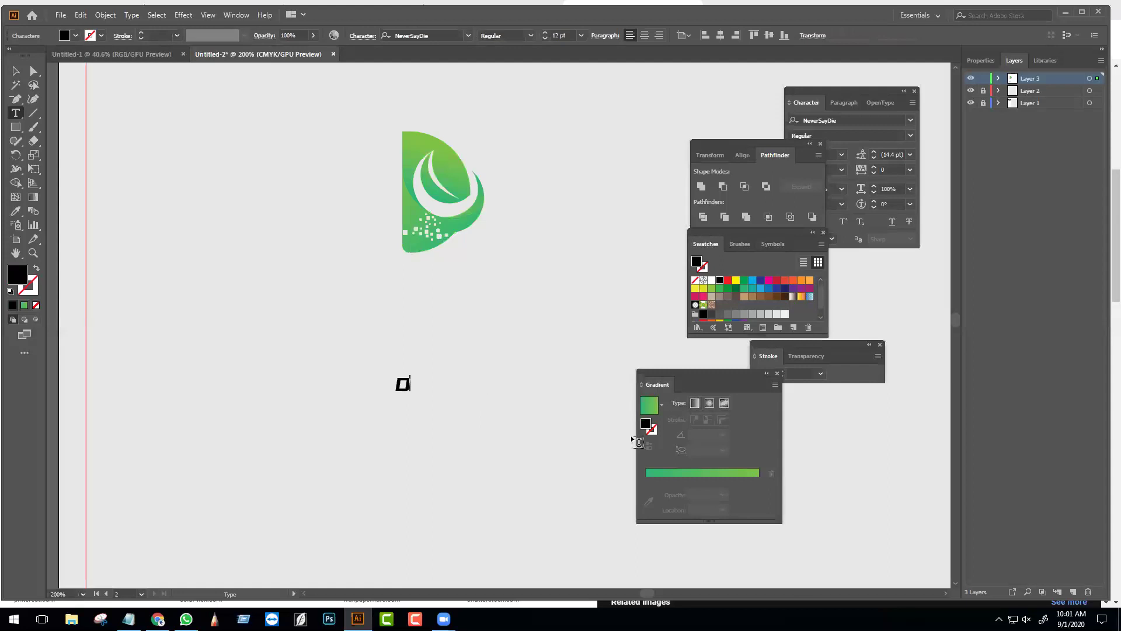
{"action": "type", "text": "OC"}
{"action": "left_click", "coordinate": [59, 15]}
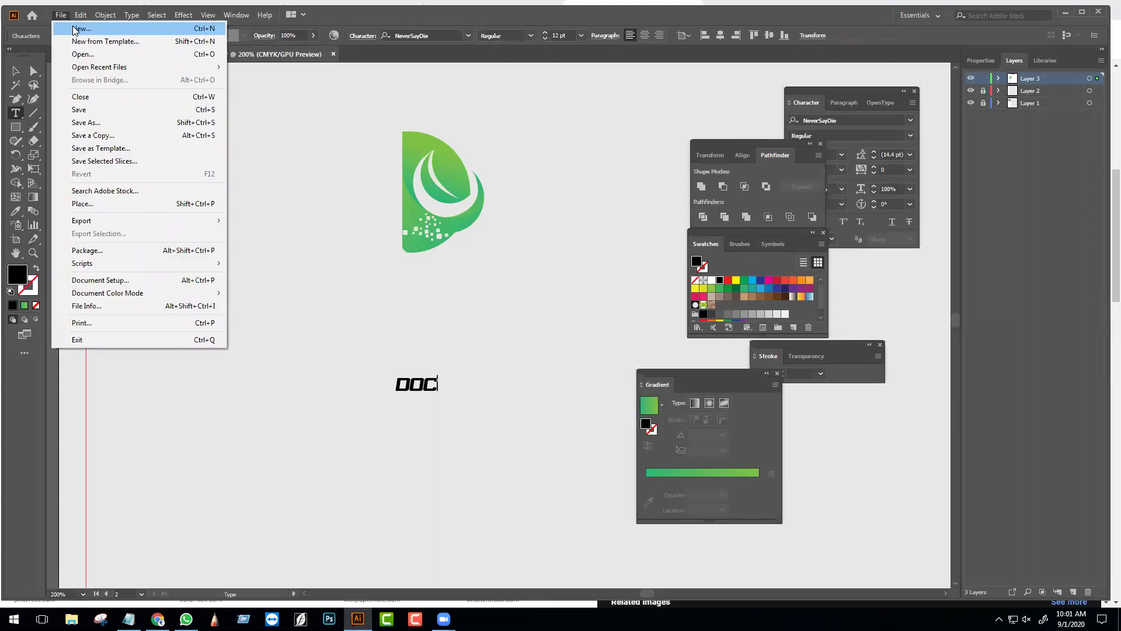
{"action": "left_click", "coordinate": [74, 29]}
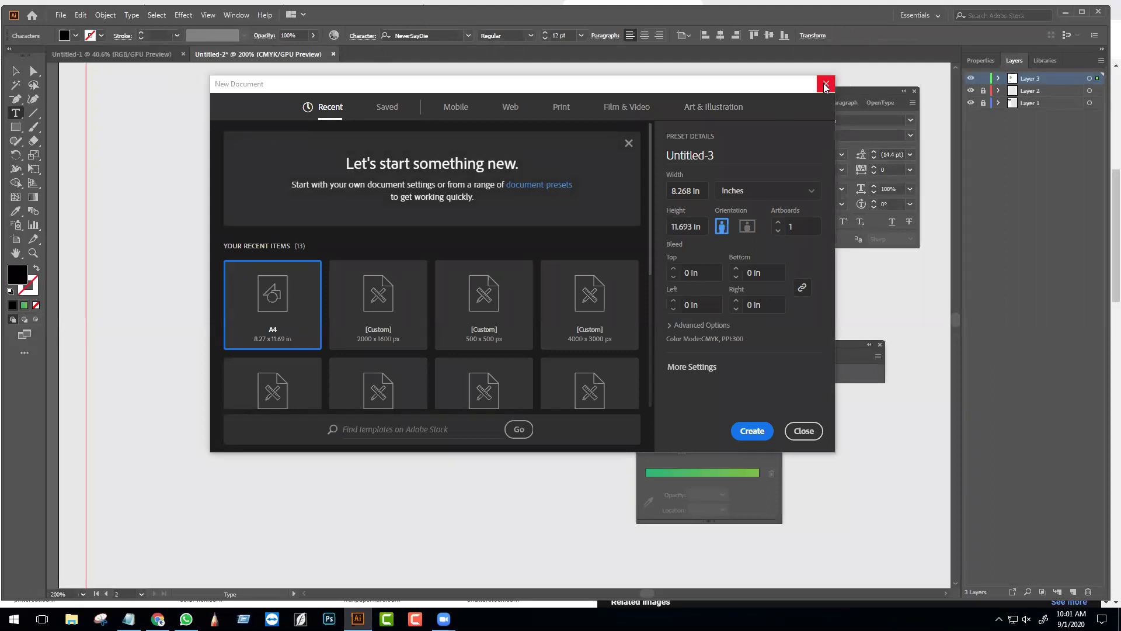
{"action": "left_click", "coordinate": [825, 87]}
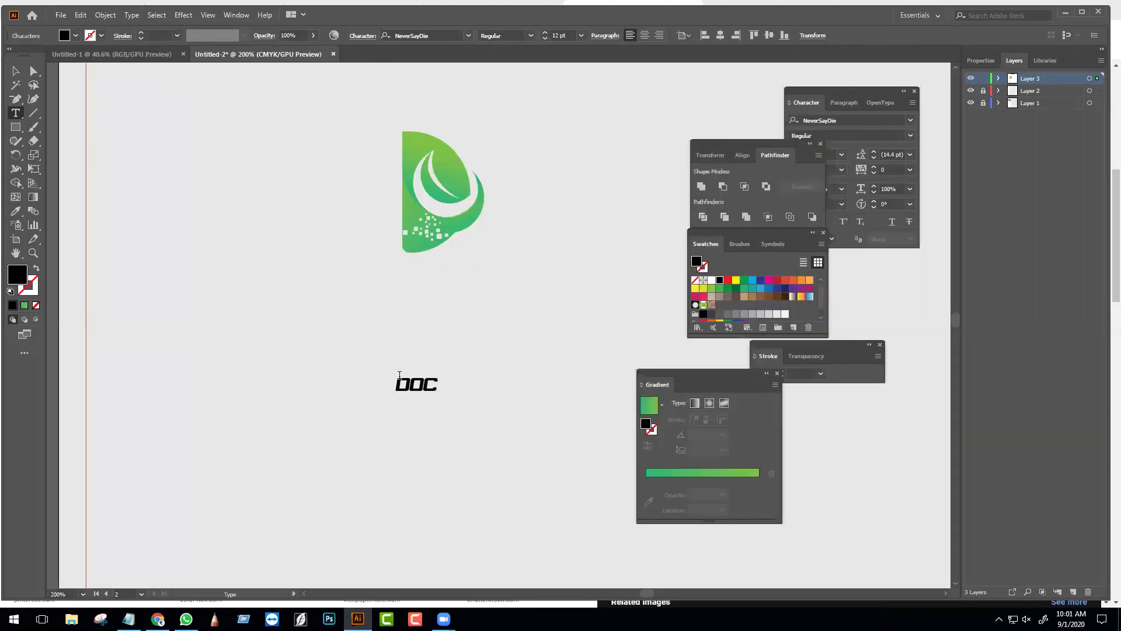
{"action": "left_click", "coordinate": [59, 16]}
{"action": "left_click", "coordinate": [156, 28]}
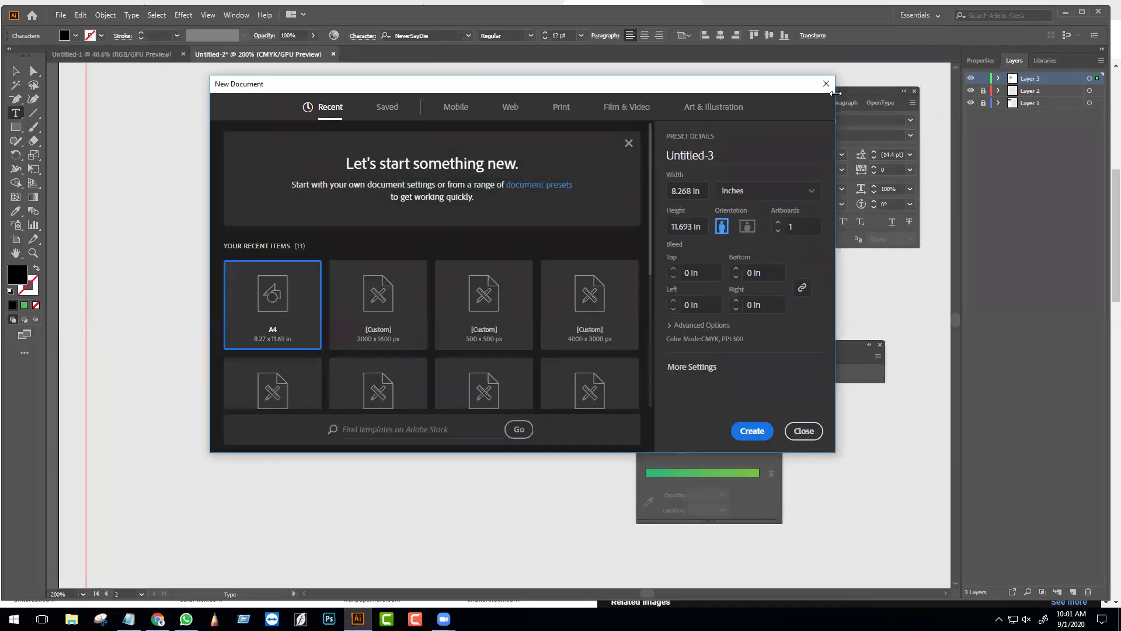
{"action": "left_click", "coordinate": [826, 84]}
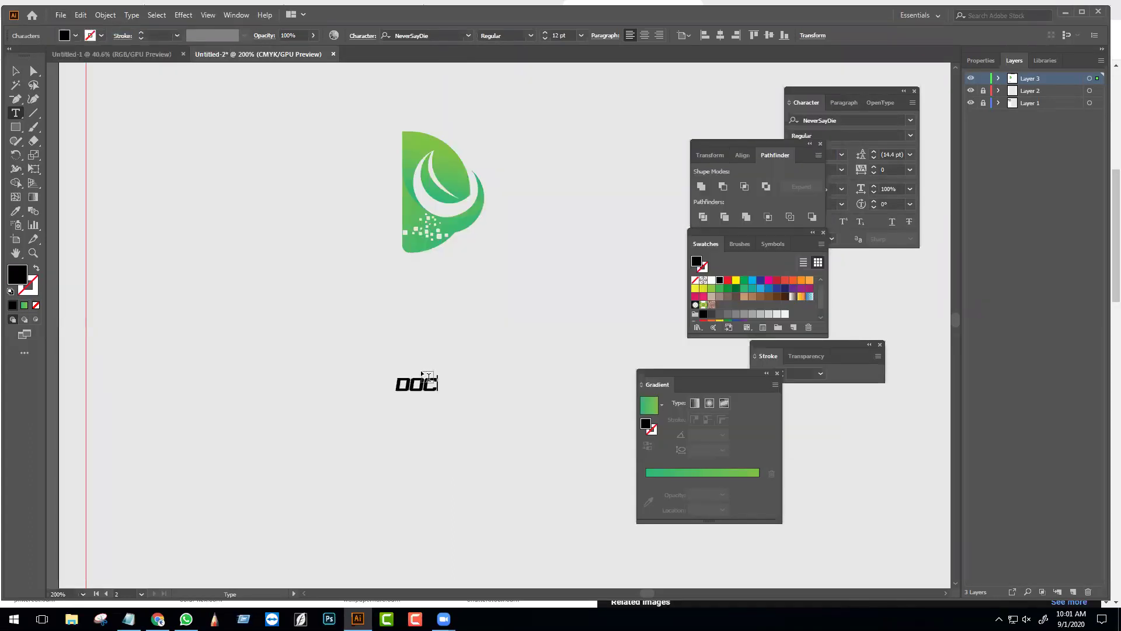
- Complete the text as DOCUMENT COUNT and place it directly beneath the logo
{"action": "type", "text": "MENT C"}
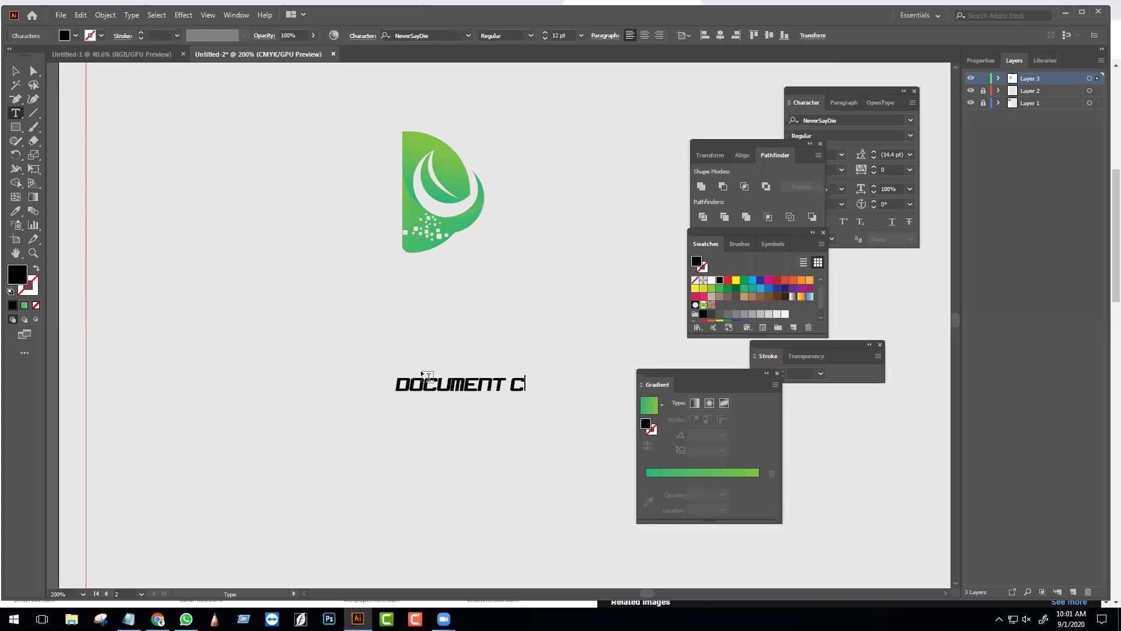
{"action": "type", "text": "OUNT"}
{"action": "left_click", "coordinate": [16, 69]}
{"action": "left_click_drag", "start_coordinate": [513, 376], "coordinate": [498, 257]}
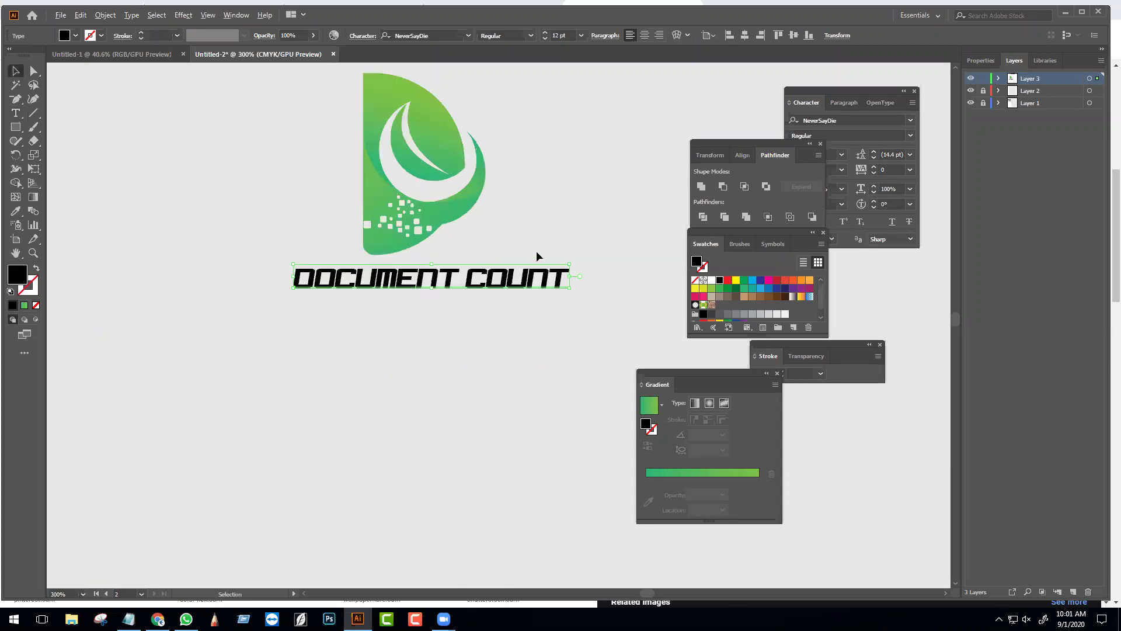
{"action": "key", "text": "ctrl+equal"}
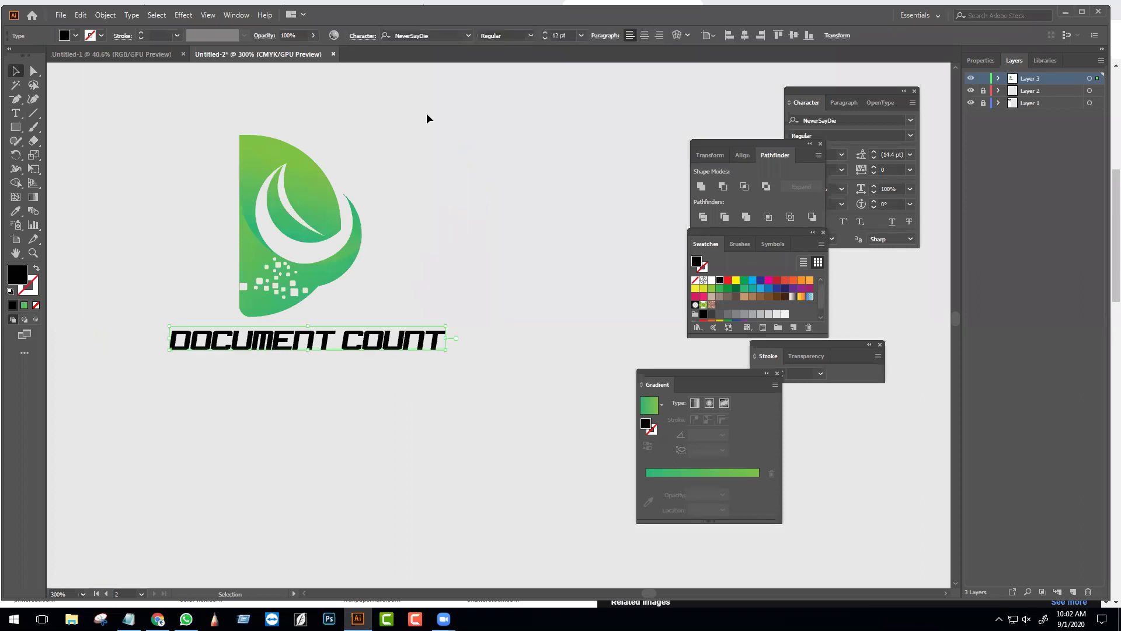
- Change the font of the DOCUMENT COUNT text to Nexa Bold
{"action": "left_click", "coordinate": [443, 37]}
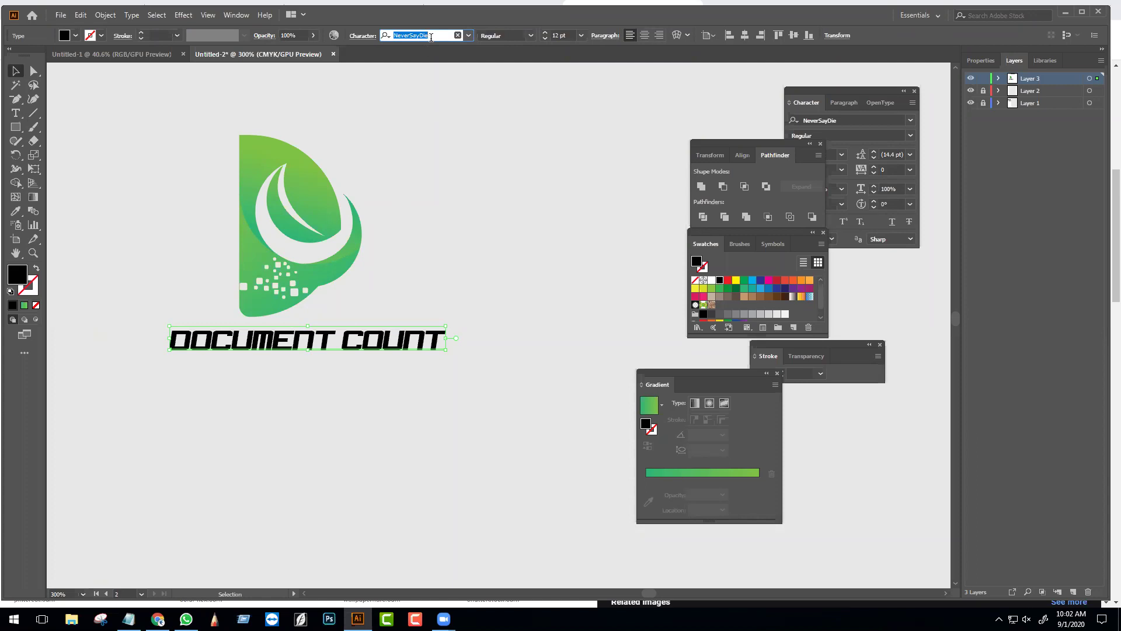
{"action": "key", "text": "Down"}
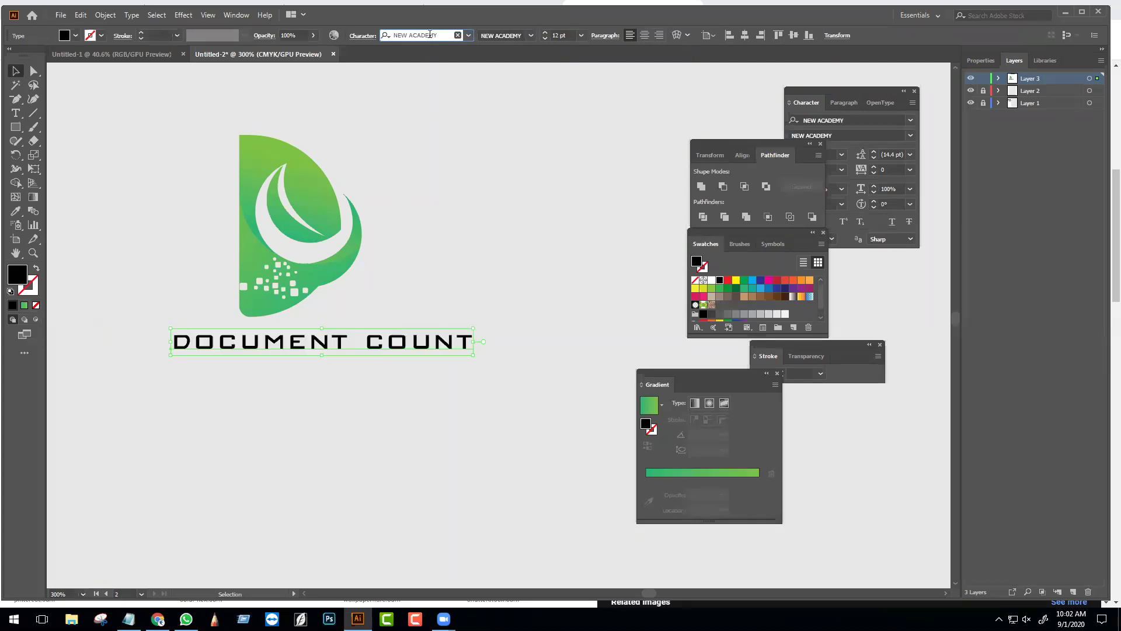
{"action": "key", "text": "Down"}
{"action": "key", "text": "Down"}
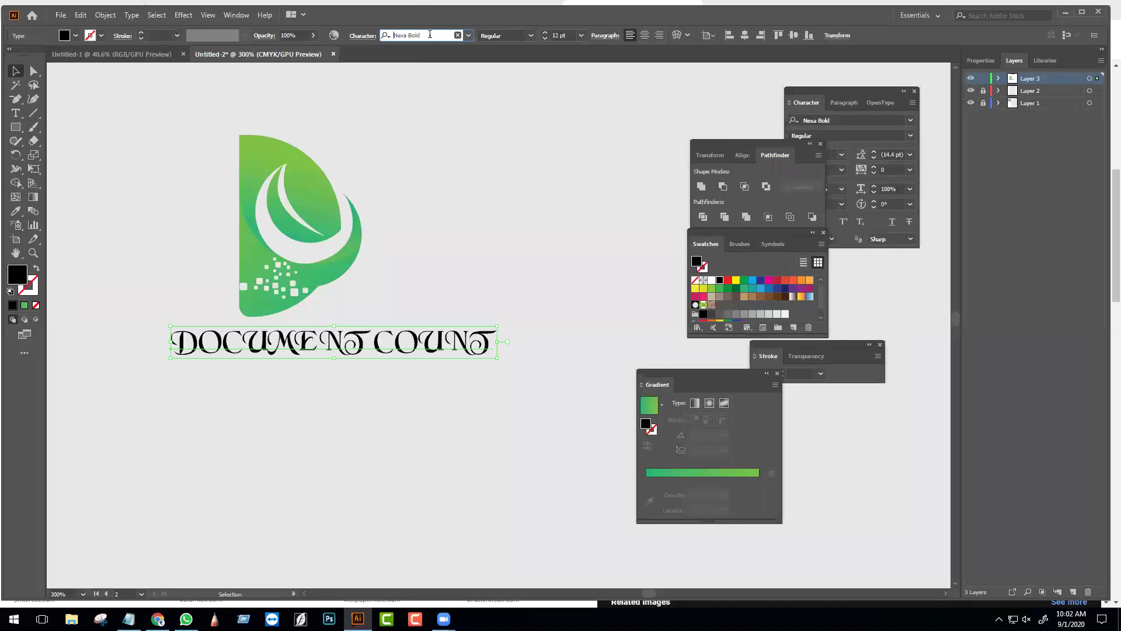
{"action": "left_click", "coordinate": [534, 254]}
- Duplicate the DOCUMENT COUNT text straight below itself and set the copy's font to Josefin Sans Thin
{"action": "left_click", "coordinate": [318, 341]}
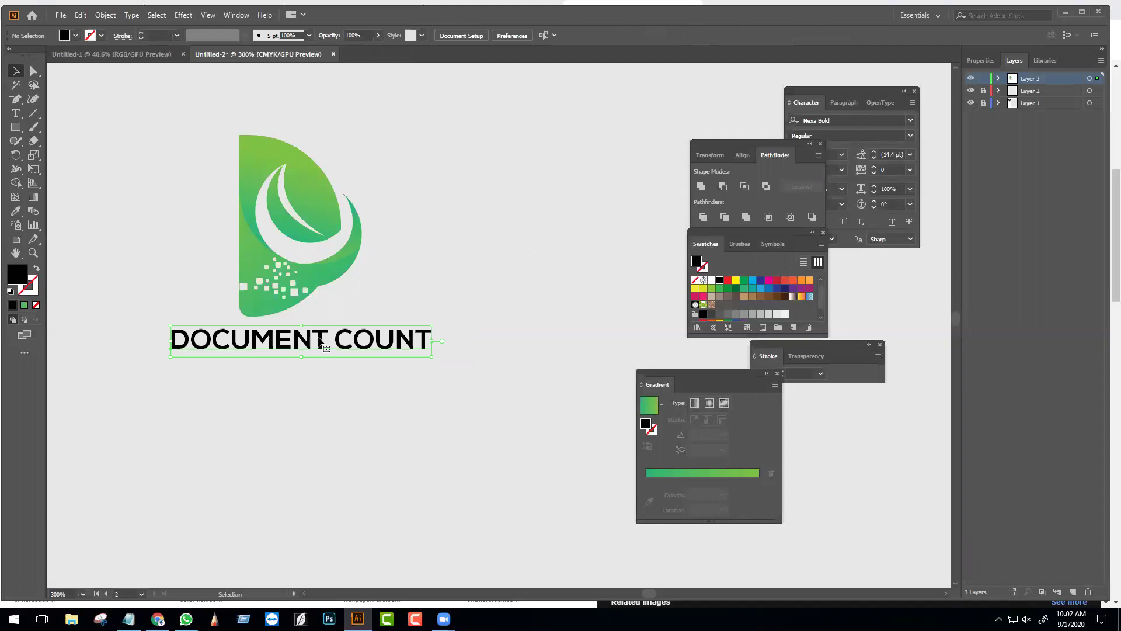
{"action": "left_click_drag", "start_coordinate": [344, 342], "coordinate": [349, 403]}
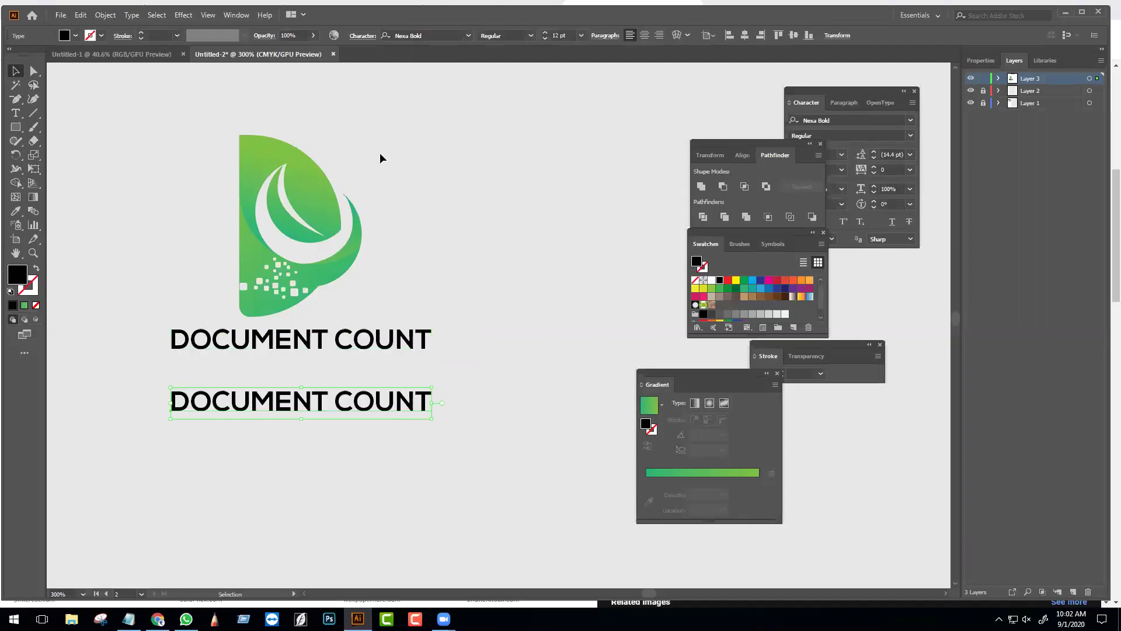
{"action": "left_click", "coordinate": [428, 36]}
{"action": "key", "text": "Down"}
{"action": "key", "text": "Down"}
{"action": "key", "text": "Down"}
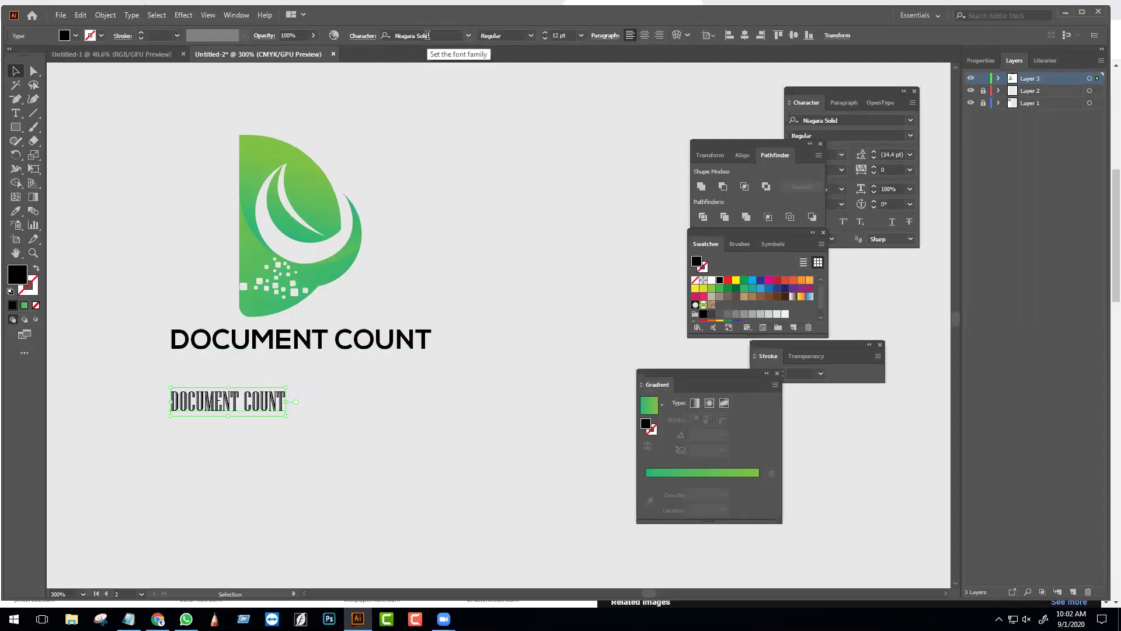
{"action": "key", "text": "Down"}
{"action": "type", "text": "jose"}
{"action": "key", "text": "Return"}
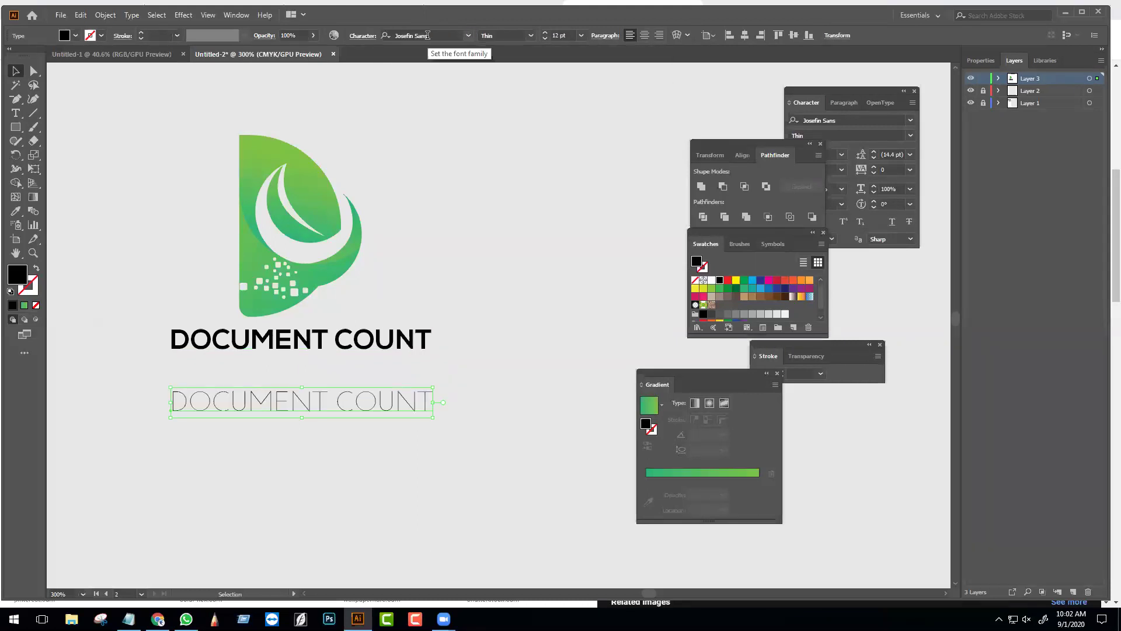
- Set the Josefin Sans copy to Bold, move the Nexa text lower, and place the copy directly beneath the logo
{"action": "left_click", "coordinate": [531, 36]}
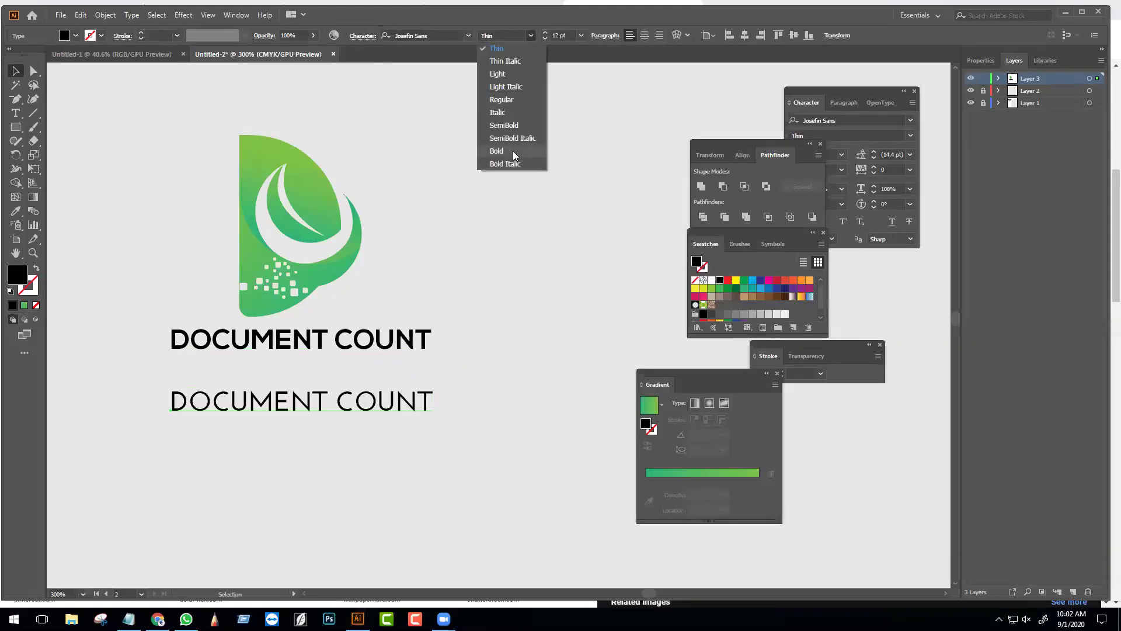
{"action": "left_click", "coordinate": [513, 150]}
{"action": "left_click", "coordinate": [516, 278]}
{"action": "left_click_drag", "start_coordinate": [439, 392], "coordinate": [451, 348]}
{"action": "left_click_drag", "start_coordinate": [399, 300], "coordinate": [400, 442]}
{"action": "left_click_drag", "start_coordinate": [389, 359], "coordinate": [389, 296]}
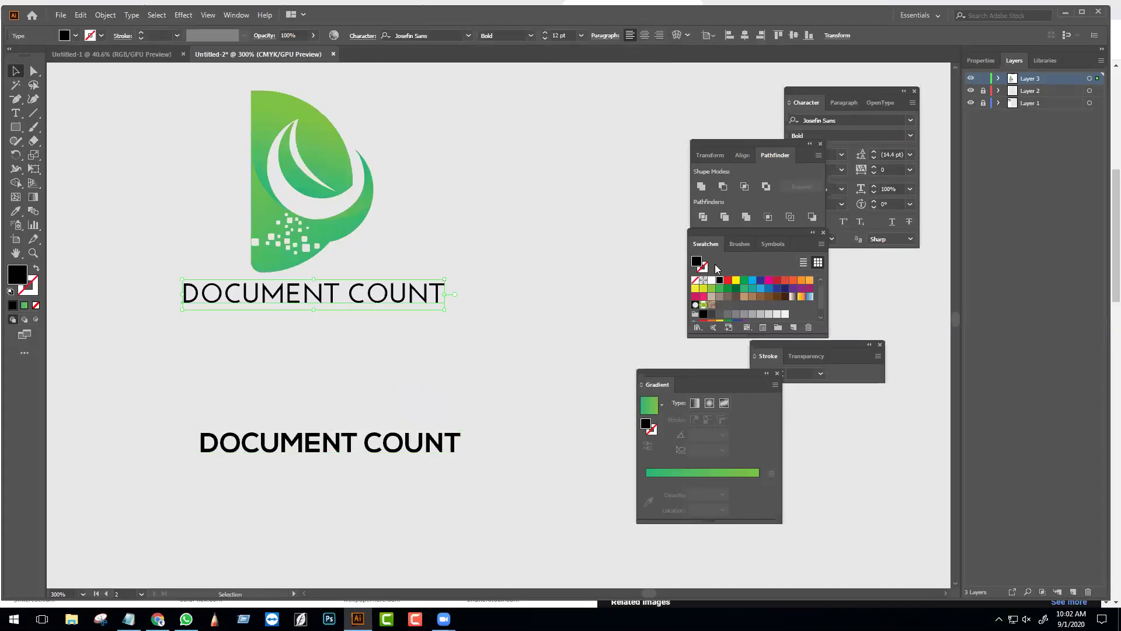
- Turn off All Caps for the Josefin Sans text and change its case to Title Case
{"action": "left_click", "coordinate": [841, 237]}
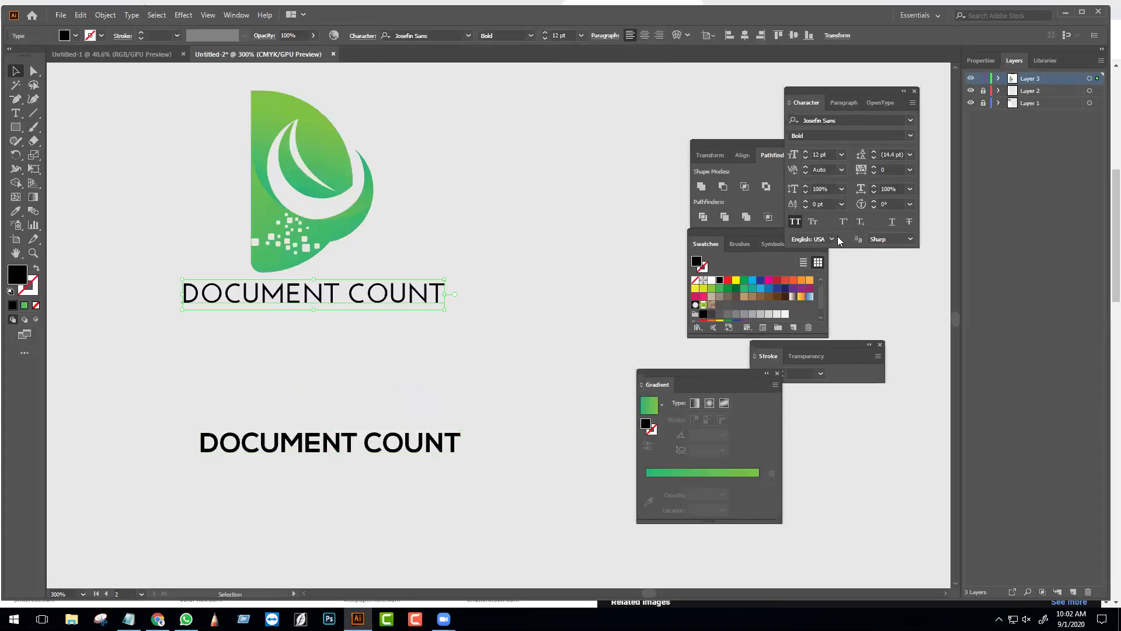
{"action": "left_click", "coordinate": [795, 221]}
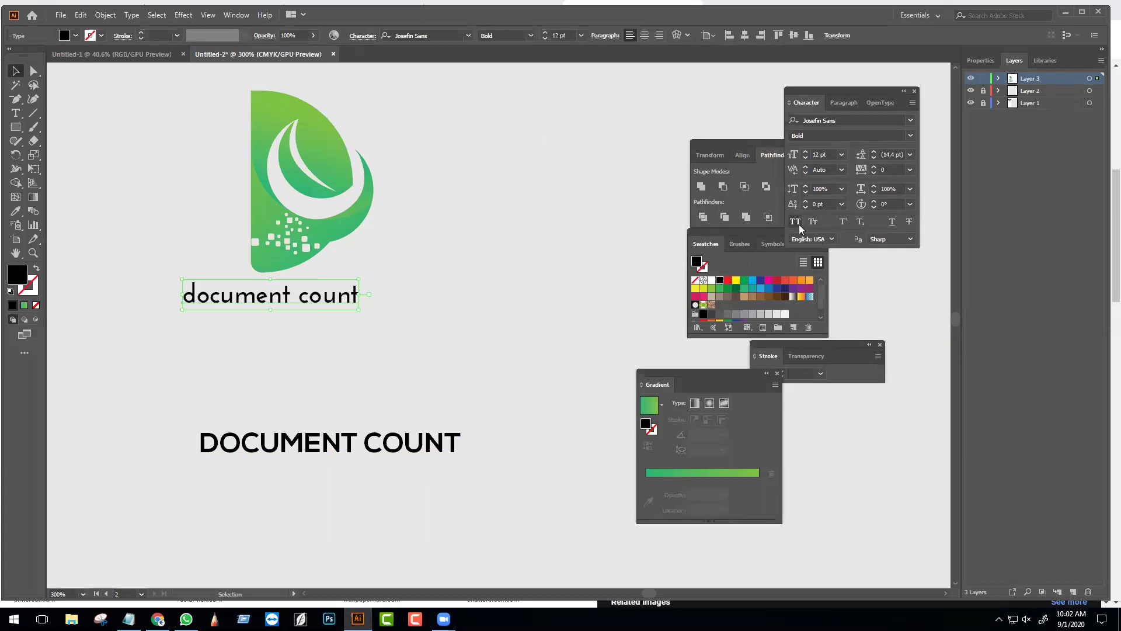
{"action": "left_click", "coordinate": [796, 225]}
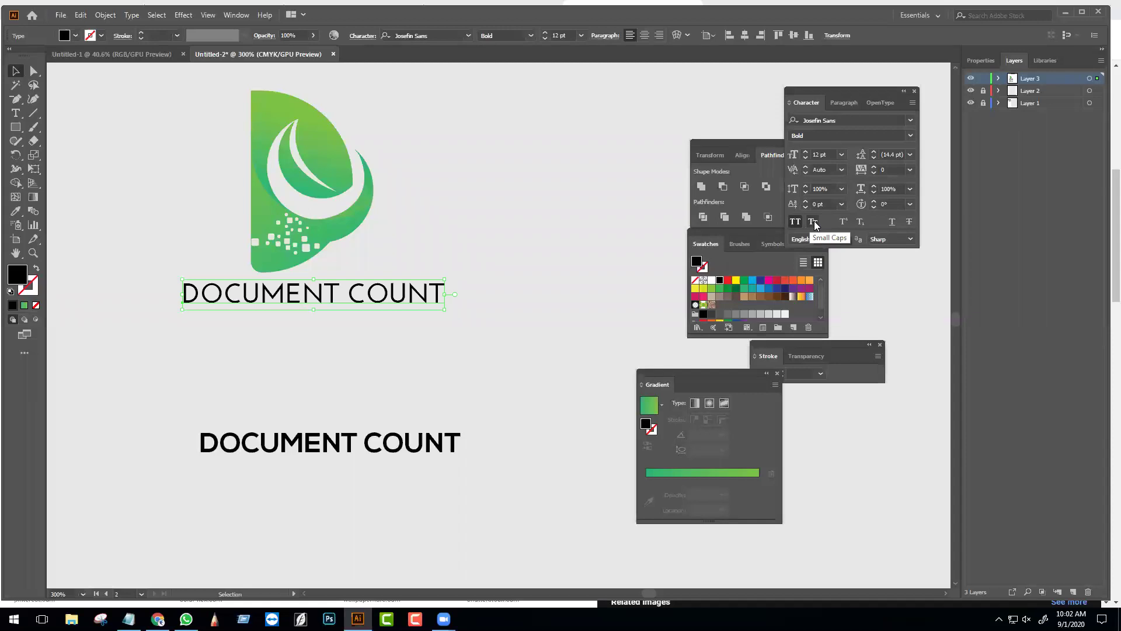
{"action": "left_click", "coordinate": [815, 222]}
{"action": "left_click", "coordinate": [813, 221]}
{"action": "scroll", "coordinate": [257, 281], "scroll_direction": "up", "scroll_amount": 1}
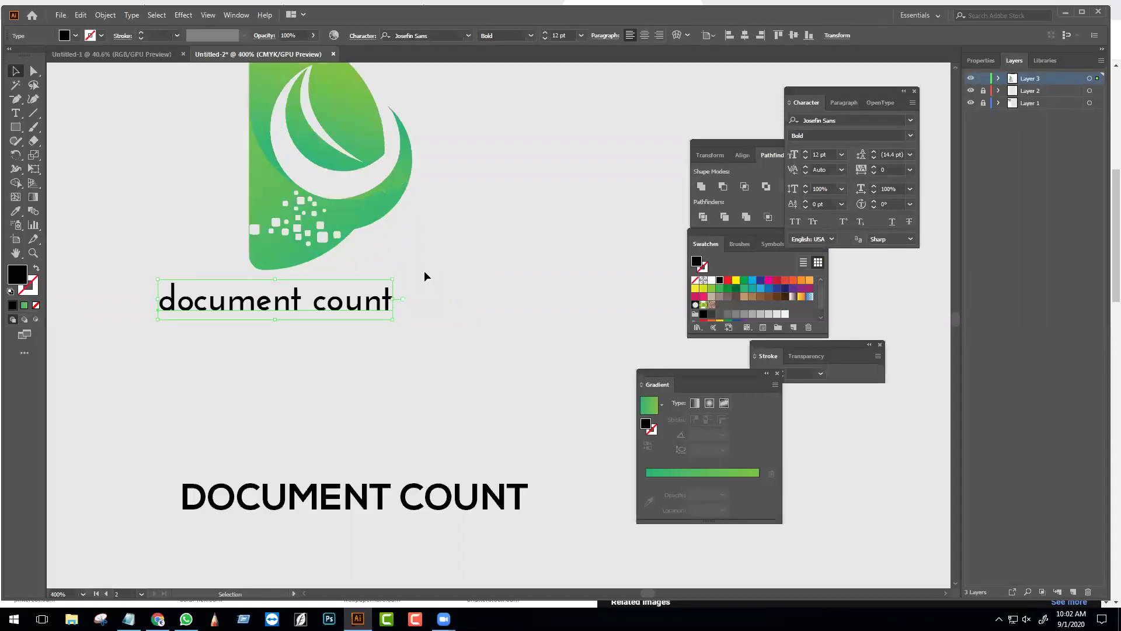
{"action": "left_click", "coordinate": [131, 15]}
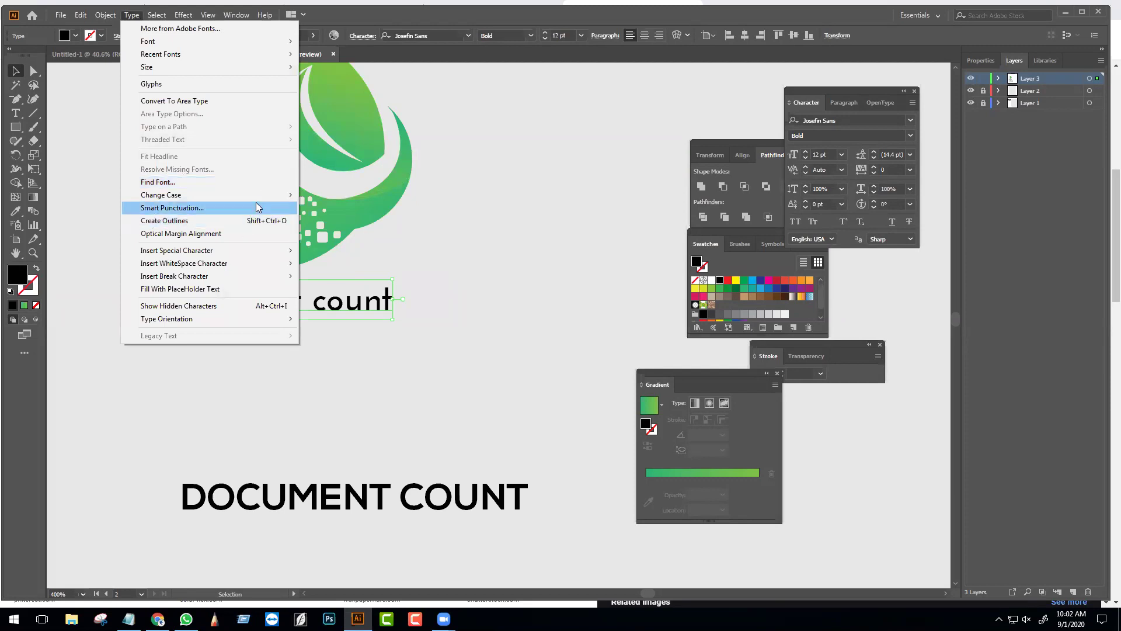
{"action": "mouse_move", "coordinate": [286, 195]}
{"action": "left_click", "coordinate": [319, 221]}
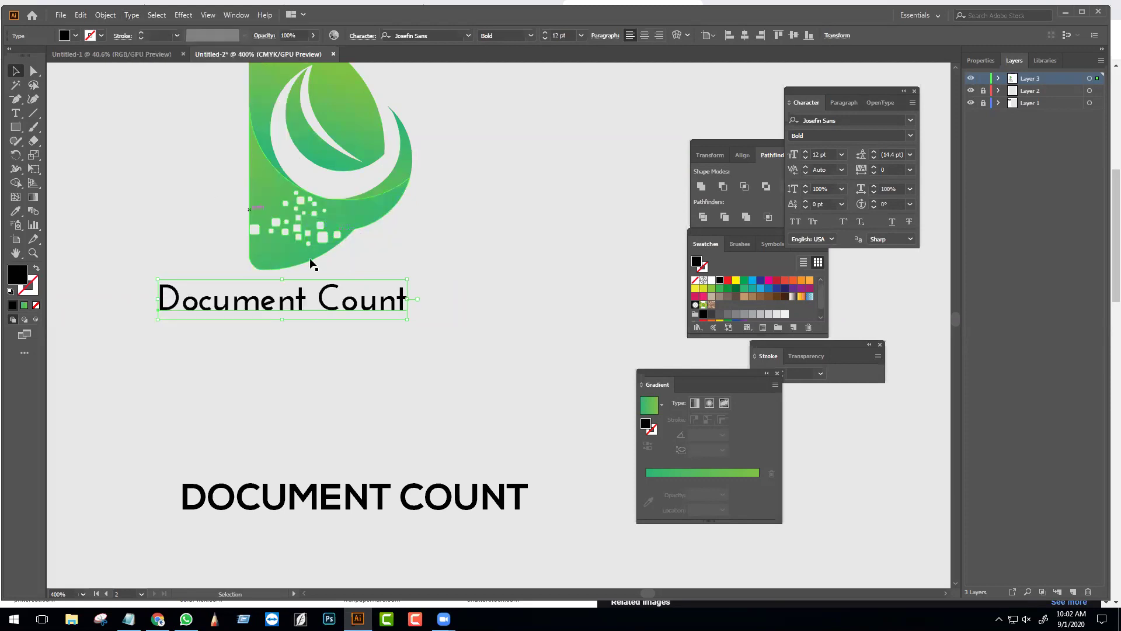
- Enlarge the Document Count text to about 20 pt beneath the logo and move the Nexa text further down
{"action": "left_click_drag", "start_coordinate": [422, 319], "coordinate": [505, 333]}
{"action": "left_click_drag", "start_coordinate": [367, 309], "coordinate": [391, 306]}
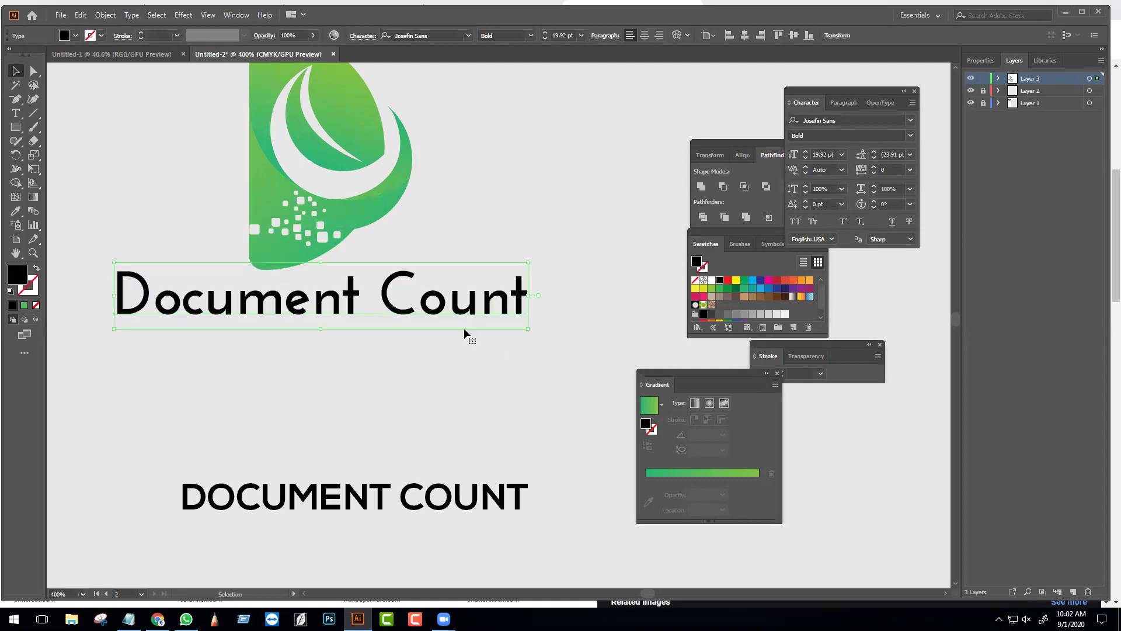
{"action": "scroll", "coordinate": [424, 324], "scroll_direction": "down", "scroll_amount": 1}
{"action": "left_click_drag", "start_coordinate": [399, 452], "coordinate": [401, 489]}
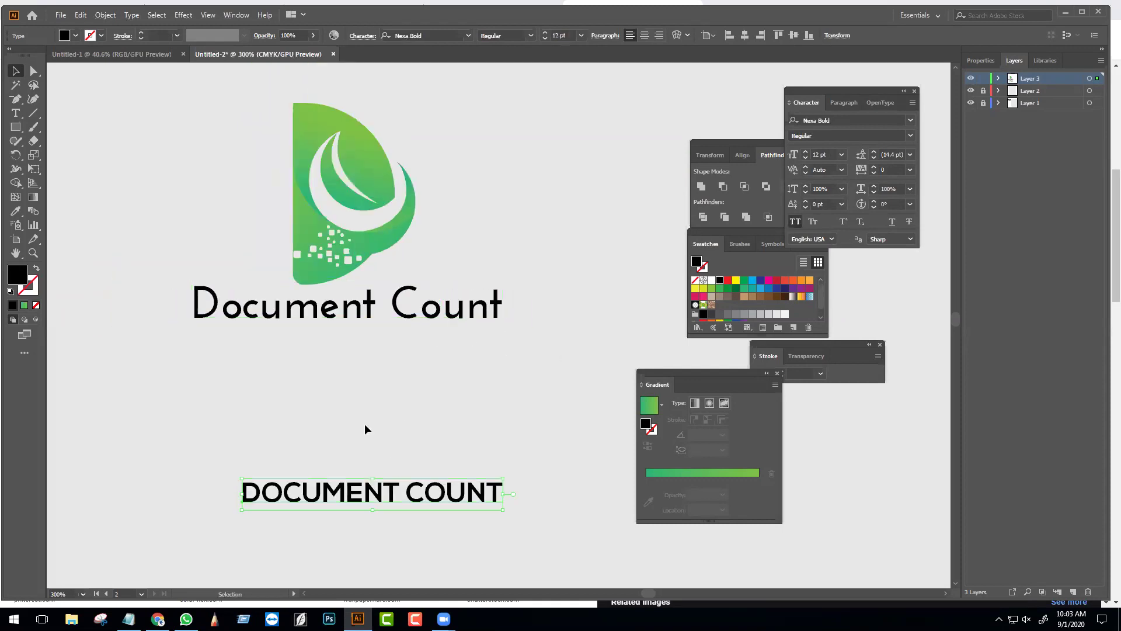
- Convert the Document Count text to outlines and give it a 1 pt stroke
{"action": "scroll", "coordinate": [261, 331], "scroll_direction": "up", "scroll_amount": 1}
{"action": "left_click", "coordinate": [240, 295]}
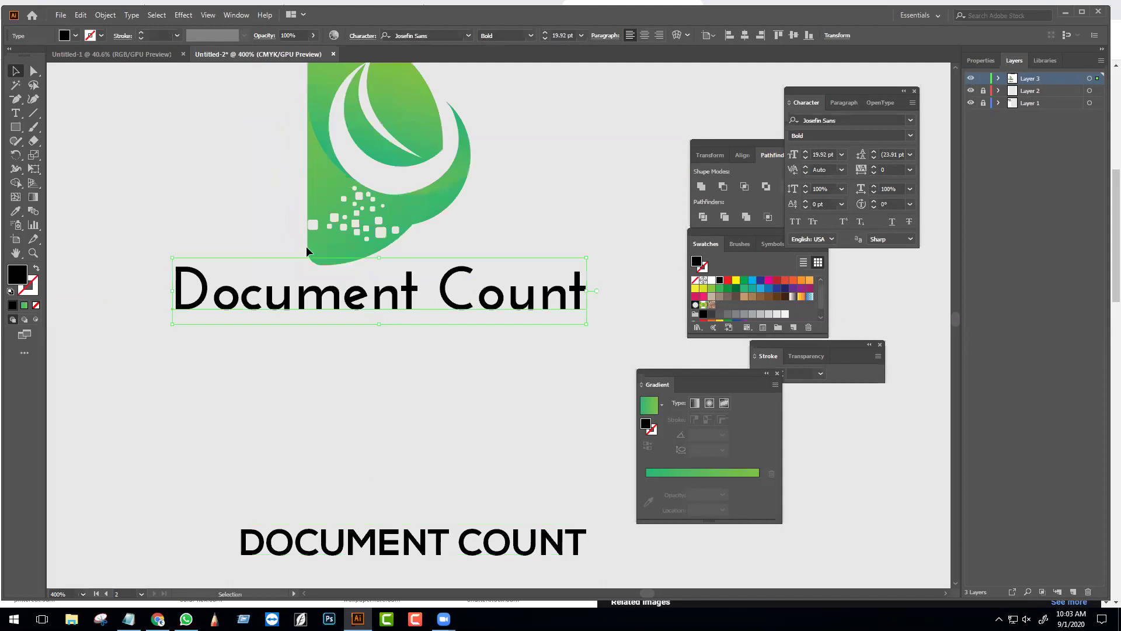
{"action": "left_click", "coordinate": [383, 298]}
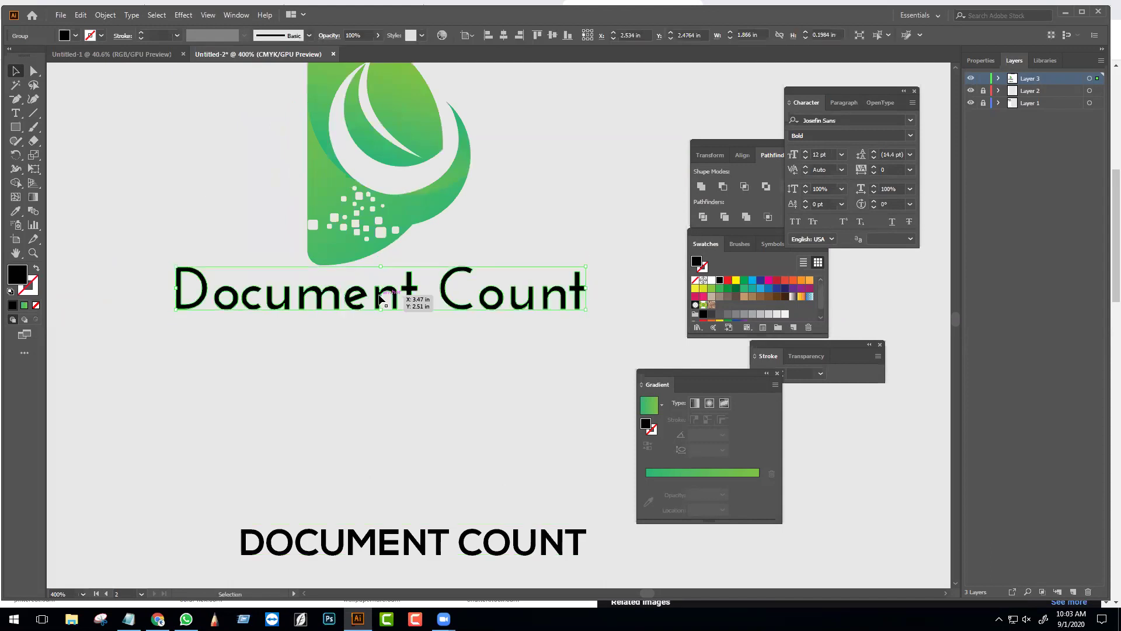
{"action": "scroll", "coordinate": [356, 301], "scroll_direction": "up", "scroll_amount": 1}
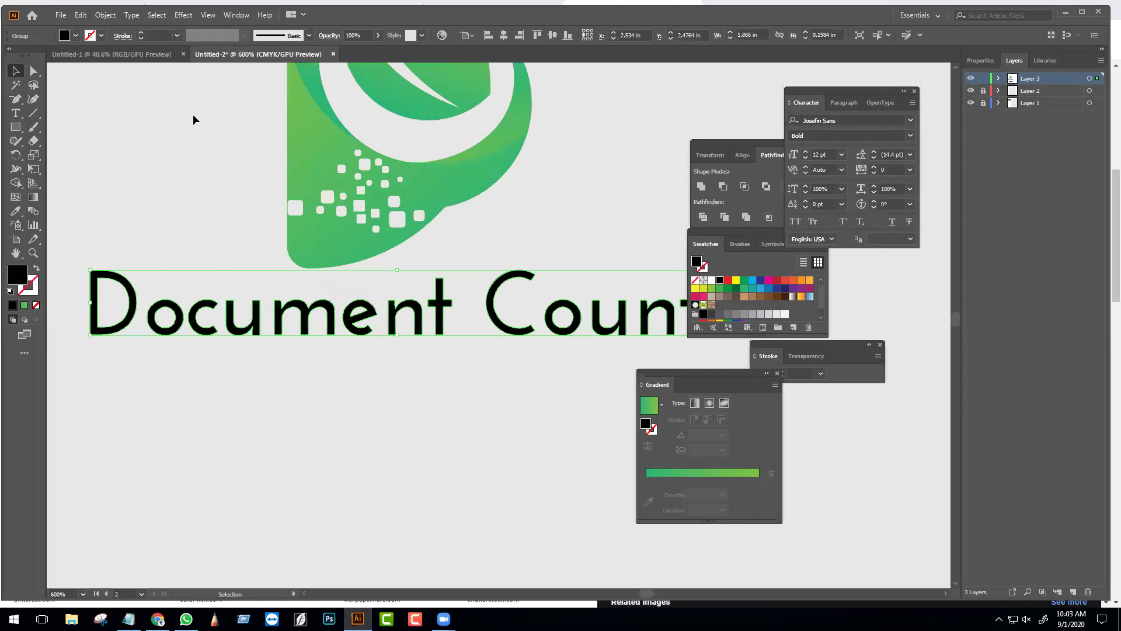
{"action": "left_click", "coordinate": [157, 36]}
{"action": "type", "text": "3"}
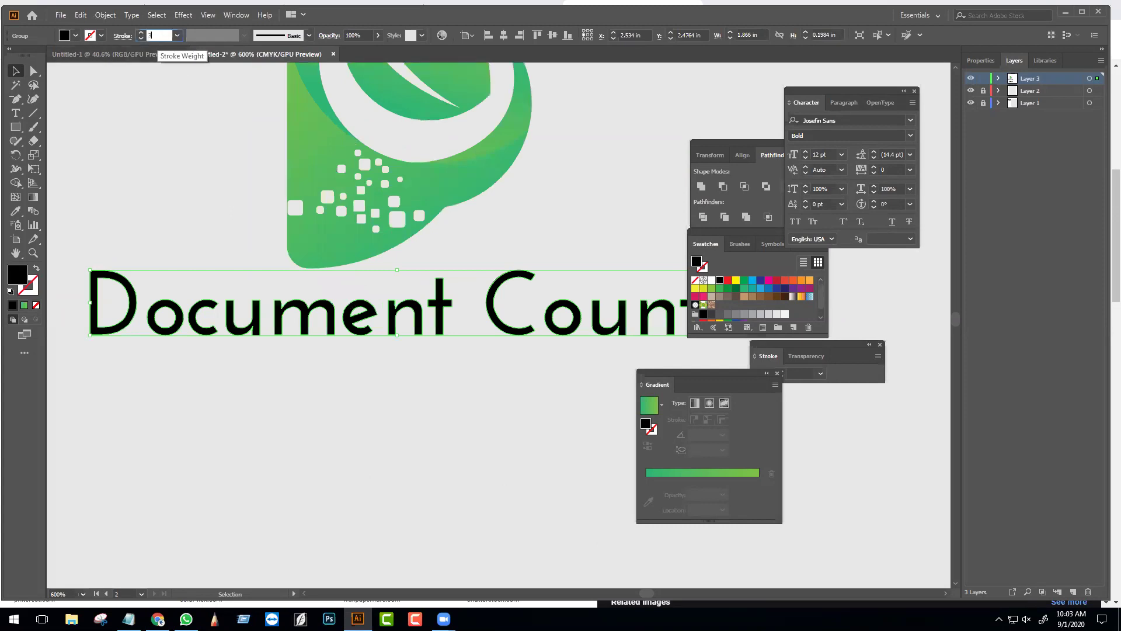
{"action": "key", "text": "Return"}
{"action": "type", "text": "2"}
{"action": "key", "text": "Return"}
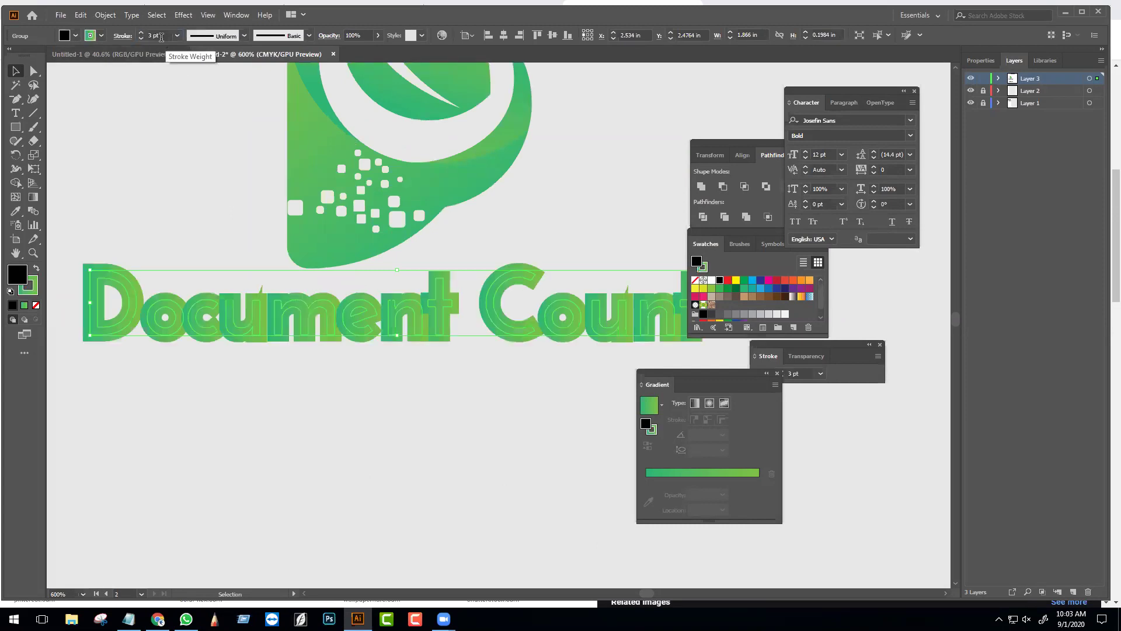
{"action": "type", "text": "1"}
{"action": "key", "text": "Return"}
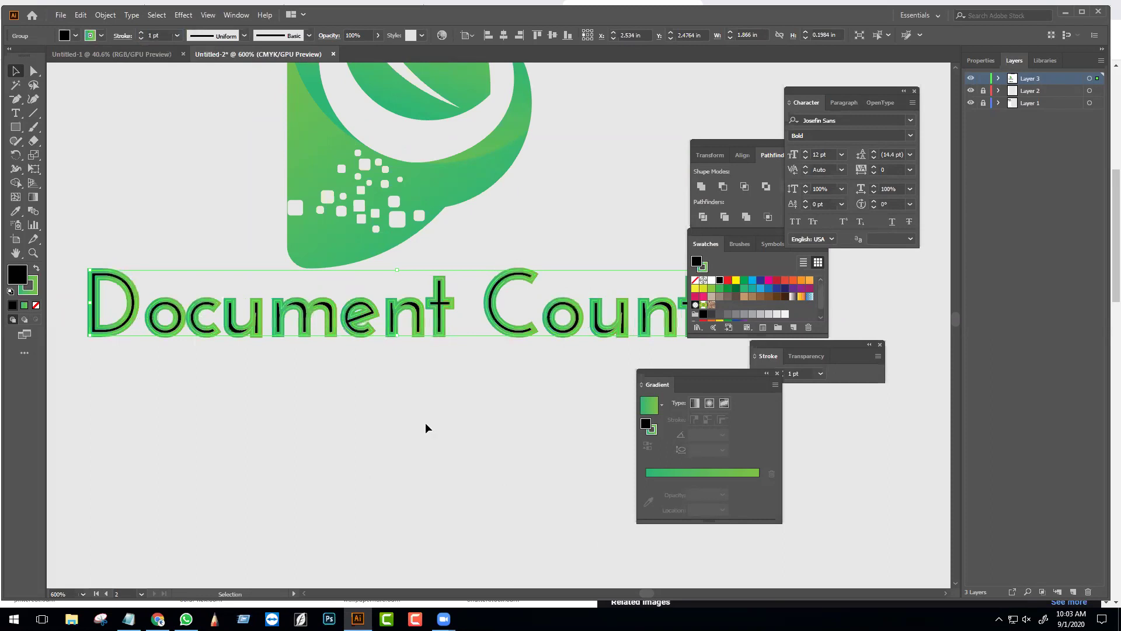
- Make both the fill and the stroke of the outlined Document Count lettering black
{"action": "left_click", "coordinate": [31, 286]}
{"action": "left_click", "coordinate": [12, 305]}
{"action": "left_click", "coordinate": [25, 305]}
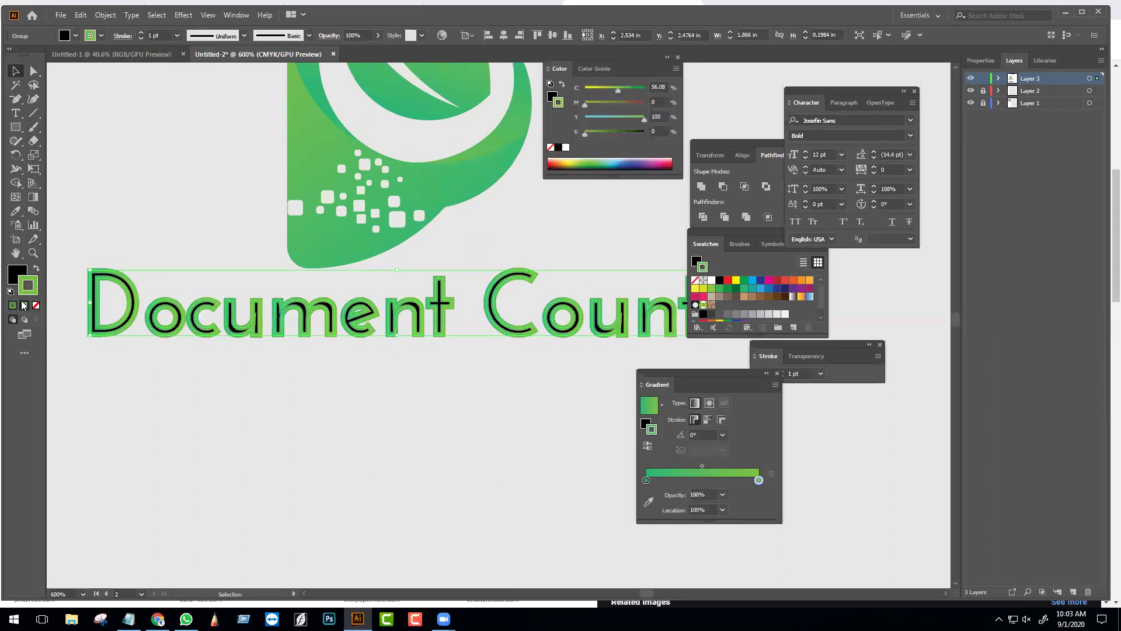
{"action": "left_click", "coordinate": [18, 280]}
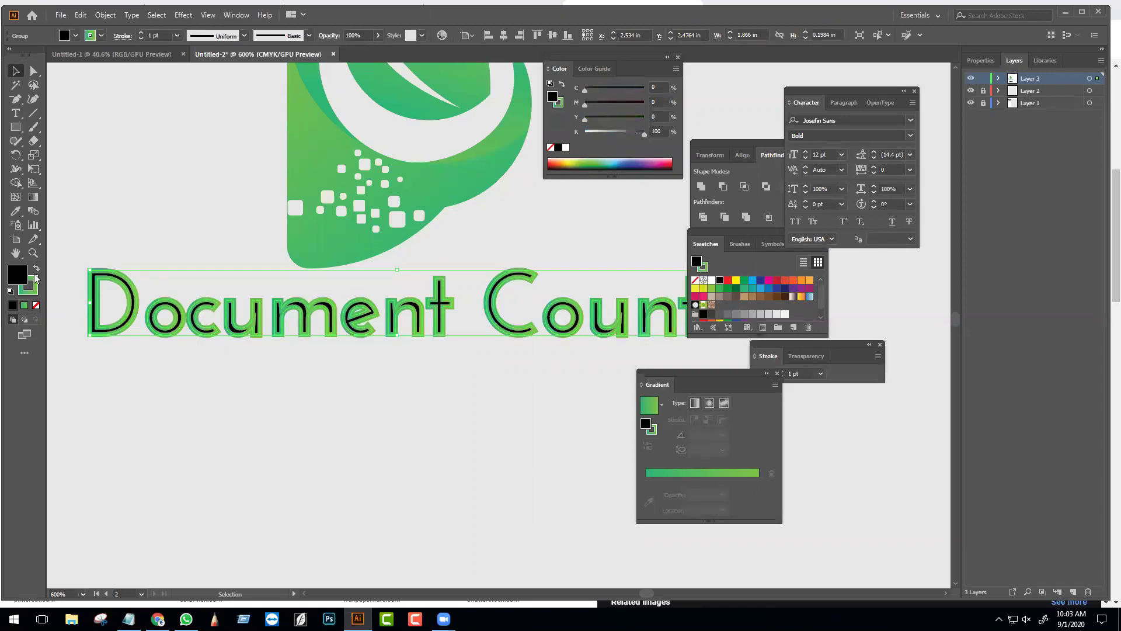
{"action": "left_click", "coordinate": [37, 269]}
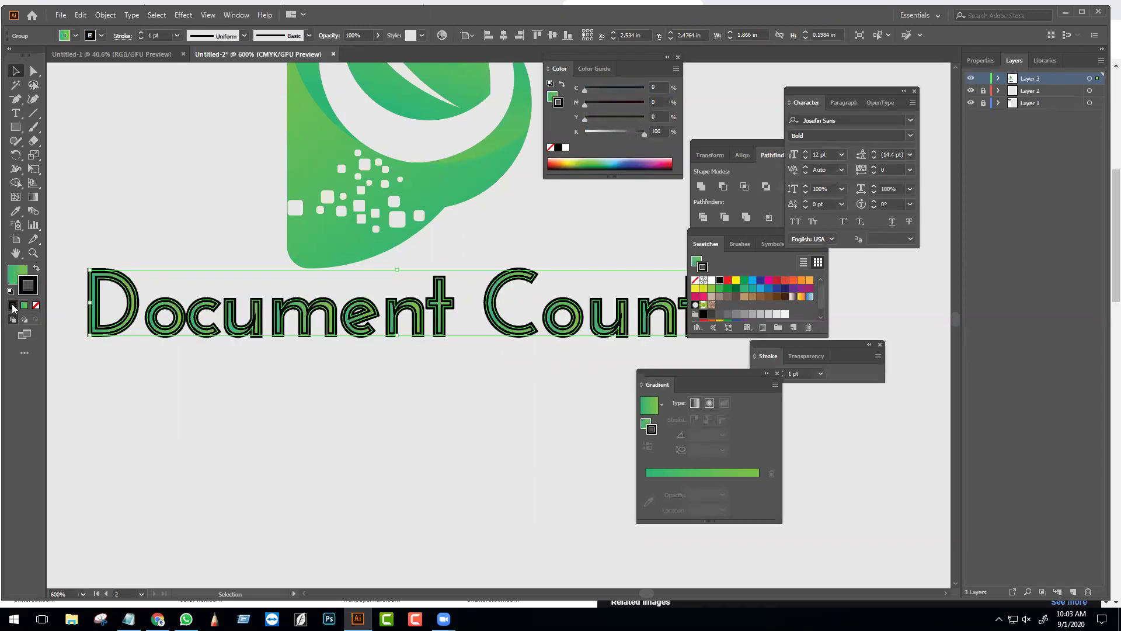
{"action": "left_click", "coordinate": [722, 284]}
{"action": "left_click", "coordinate": [19, 274]}
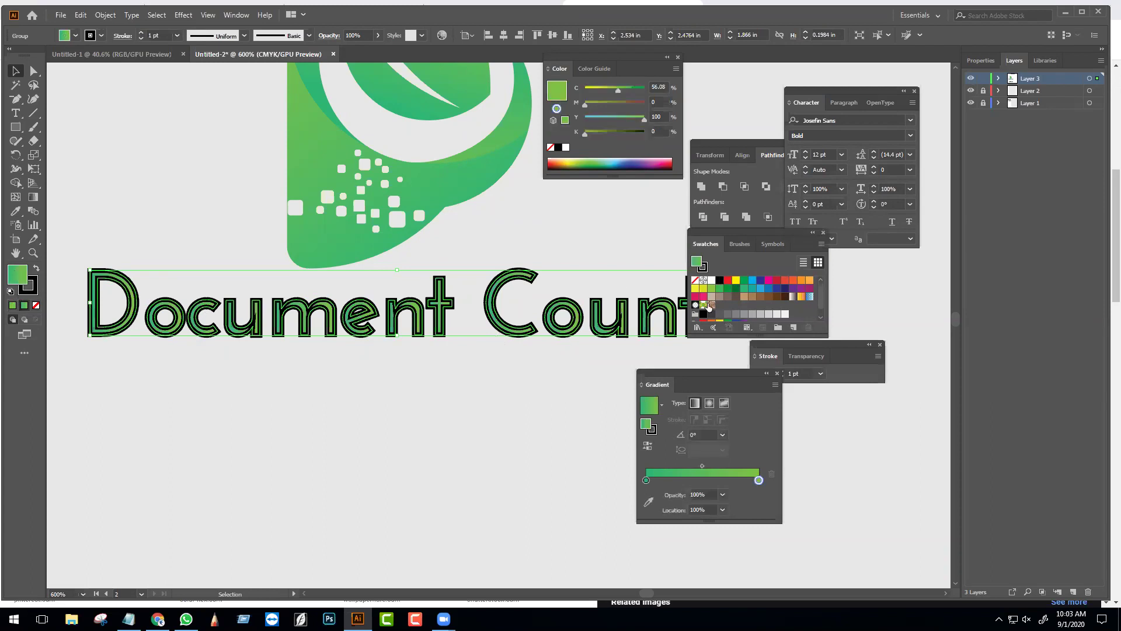
{"action": "left_click", "coordinate": [718, 281]}
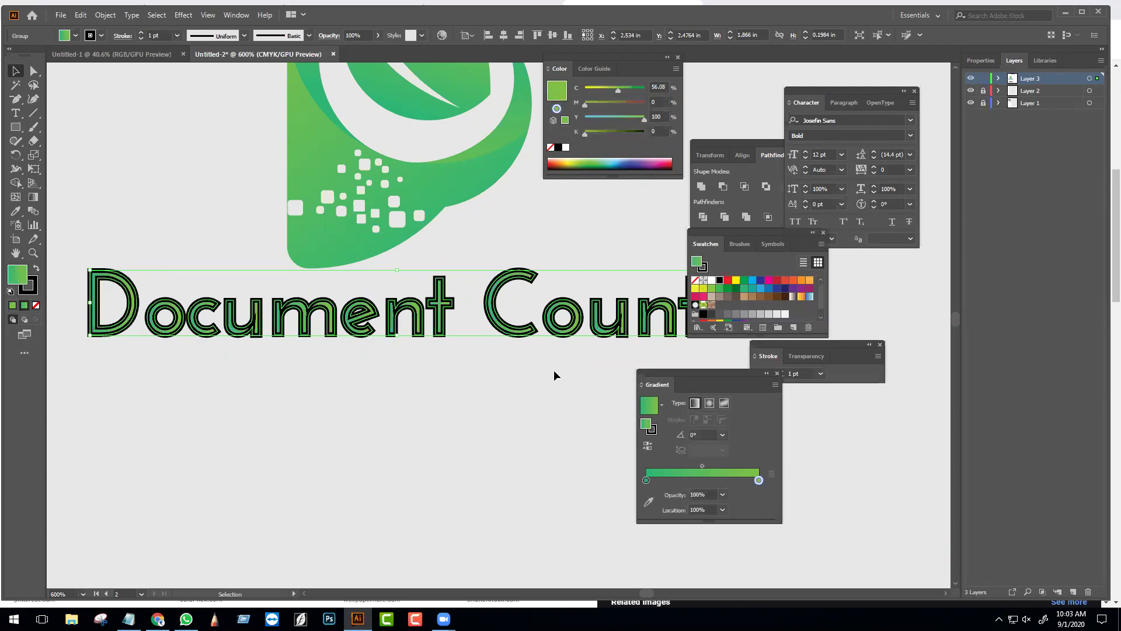
- Set the stroke weight of the outlined Document Count lettering to 0.5 pt
{"action": "left_click", "coordinate": [440, 310]}
{"action": "left_click", "coordinate": [154, 36]}
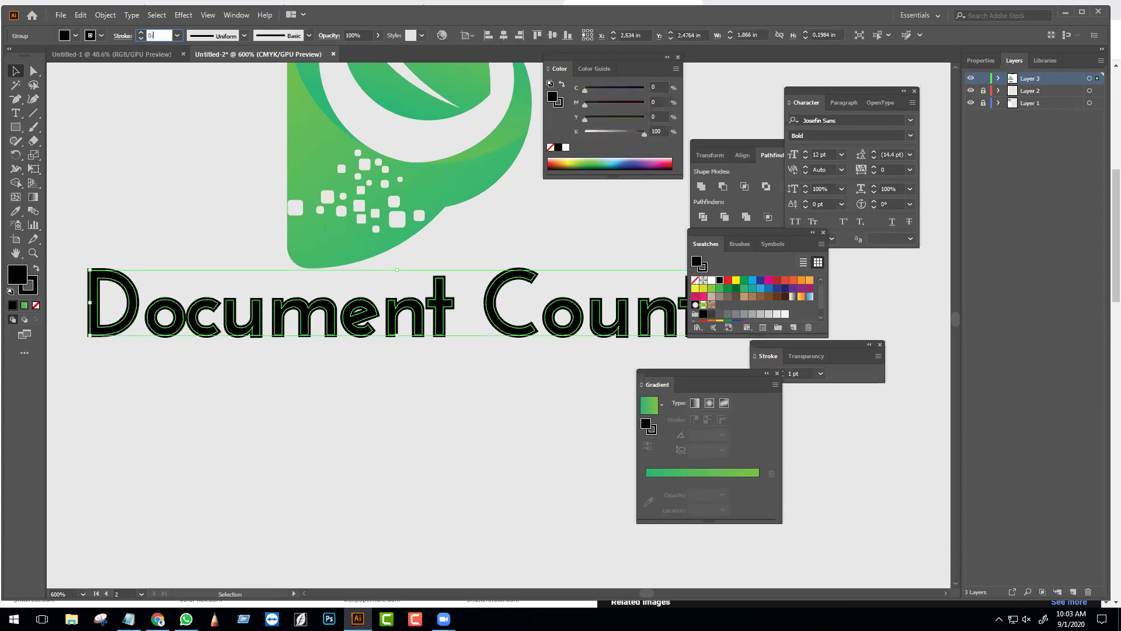
{"action": "type", "text": "0.5"}
{"action": "key", "text": "Return"}
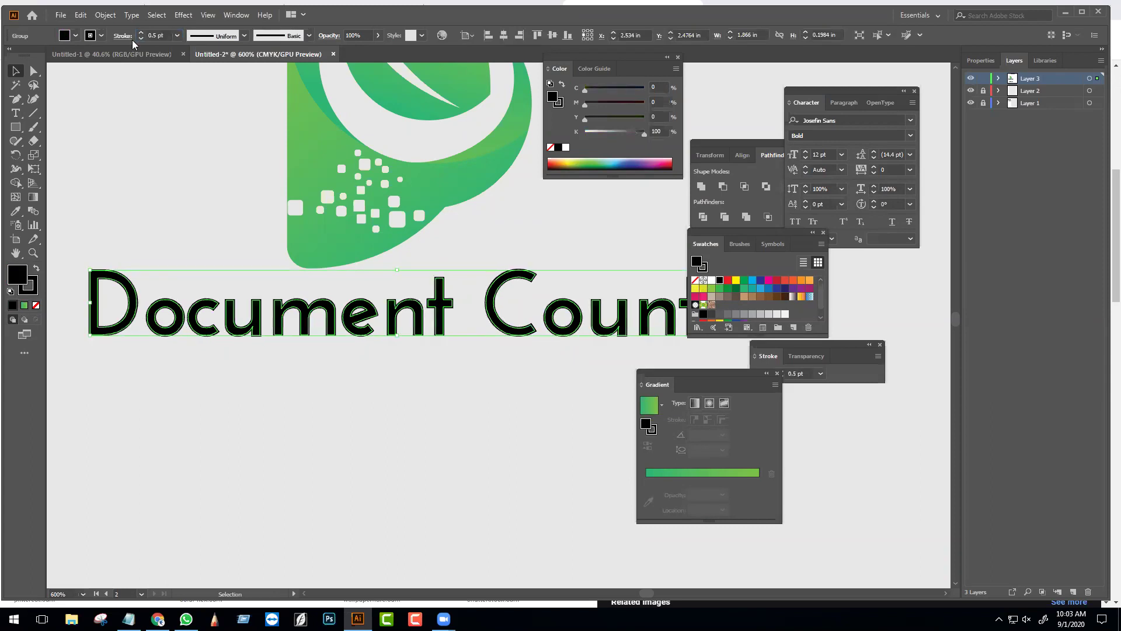
{"action": "left_click", "coordinate": [477, 392]}
- Duplicate the Nexa Bold DOCUMENT COUNT text upward into the space below the outlined lettering
{"action": "left_click", "coordinate": [403, 315]}
{"action": "left_click_drag", "start_coordinate": [514, 448], "coordinate": [499, 301]}
{"action": "scroll", "coordinate": [498, 301], "scroll_direction": "down", "scroll_amount": 2}
{"action": "left_click_drag", "start_coordinate": [488, 420], "coordinate": [488, 325]}
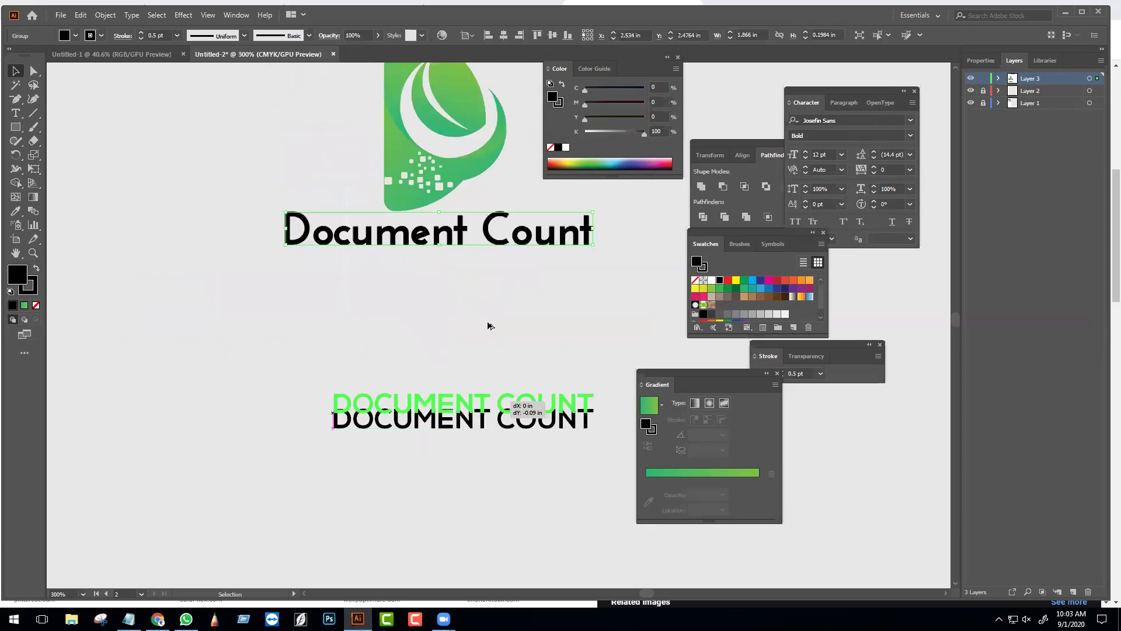
{"action": "scroll", "coordinate": [513, 325], "scroll_direction": "up", "scroll_amount": 1}
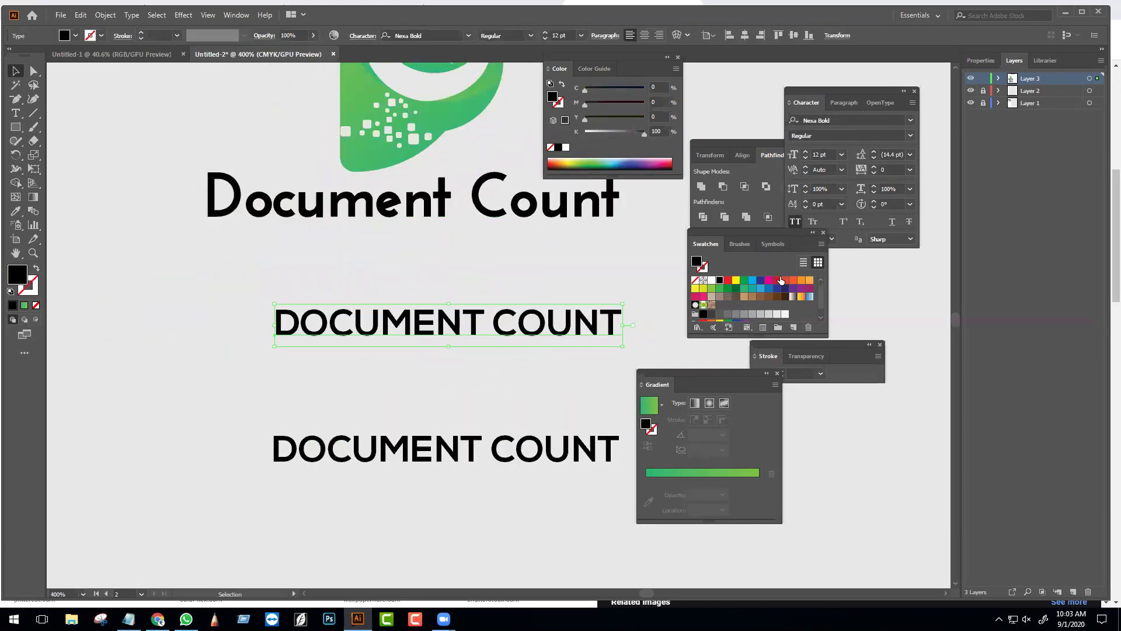
- Turn off All Caps for the Nexa copy, change its case to UPPERCASE, and shift it beneath the outlined lettering
{"action": "left_click", "coordinate": [795, 222]}
{"action": "left_click_drag", "start_coordinate": [428, 327], "coordinate": [384, 327]}
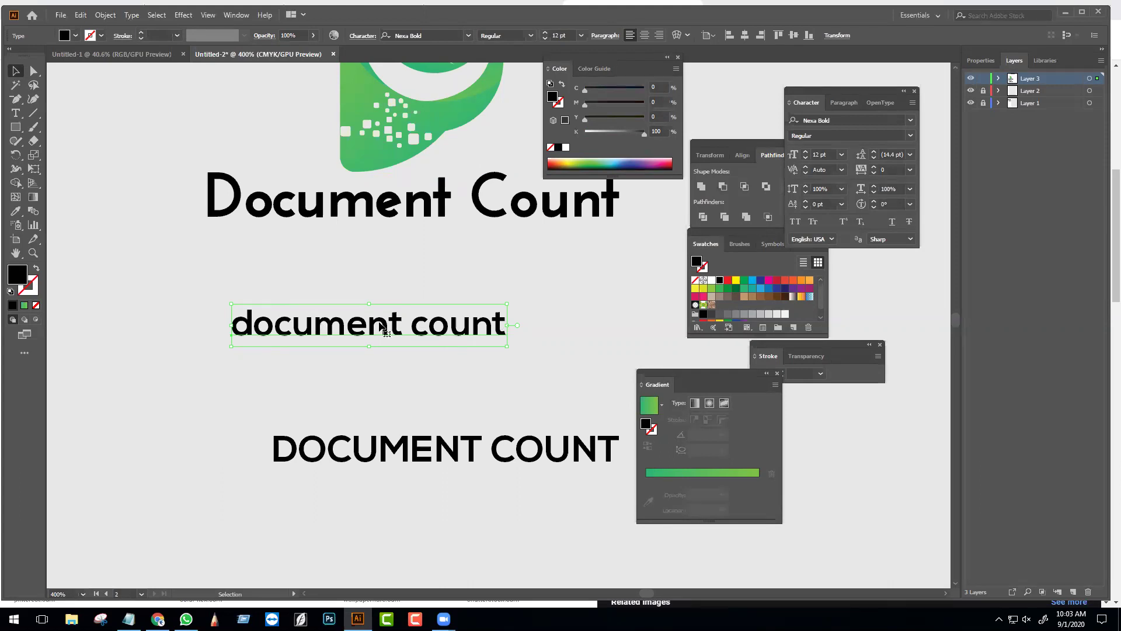
{"action": "left_click", "coordinate": [131, 15]}
{"action": "mouse_move", "coordinate": [283, 195]}
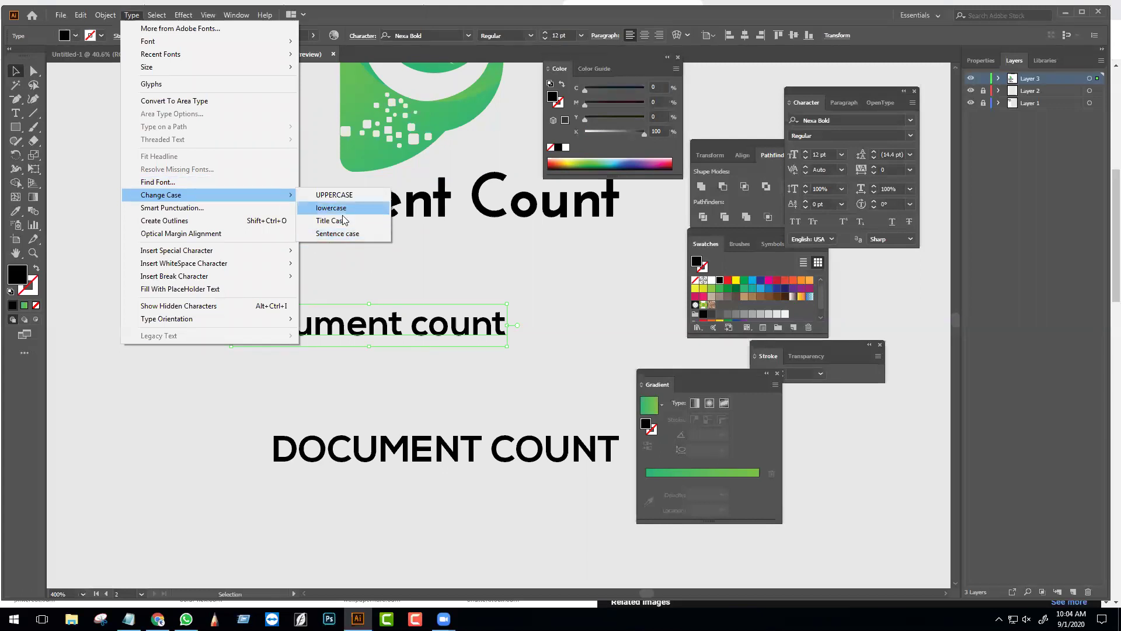
{"action": "left_click", "coordinate": [334, 195]}
{"action": "left_click_drag", "start_coordinate": [461, 329], "coordinate": [444, 333]}
- Expand the fill and stroke of the outlined Document Count lettering into plain shapes
{"action": "left_click", "coordinate": [418, 205]}
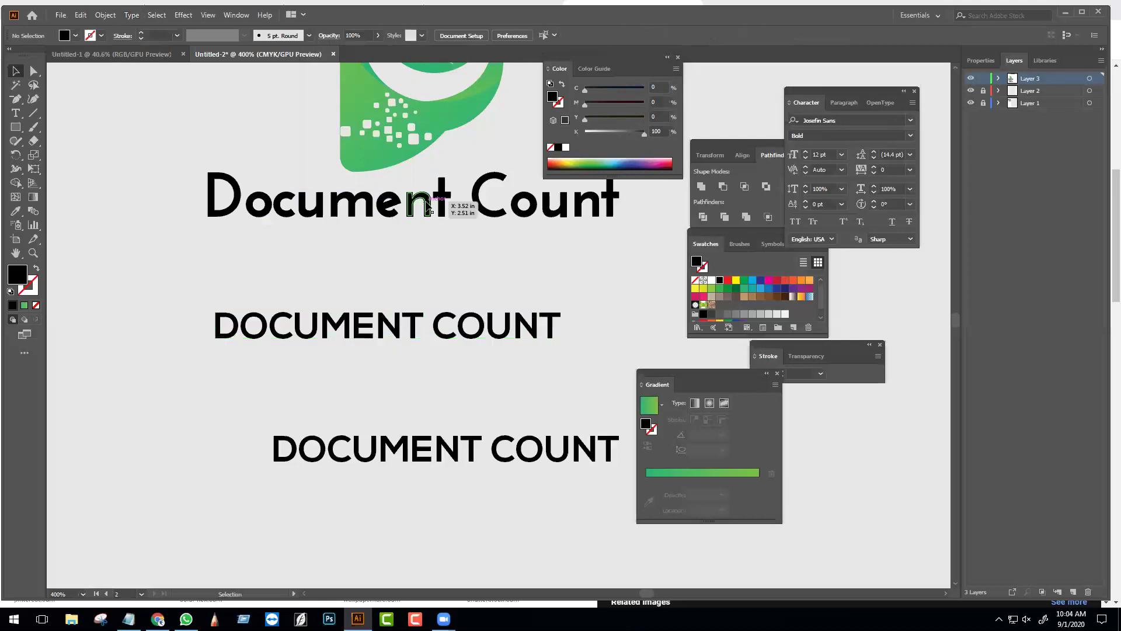
{"action": "left_click", "coordinate": [105, 15]}
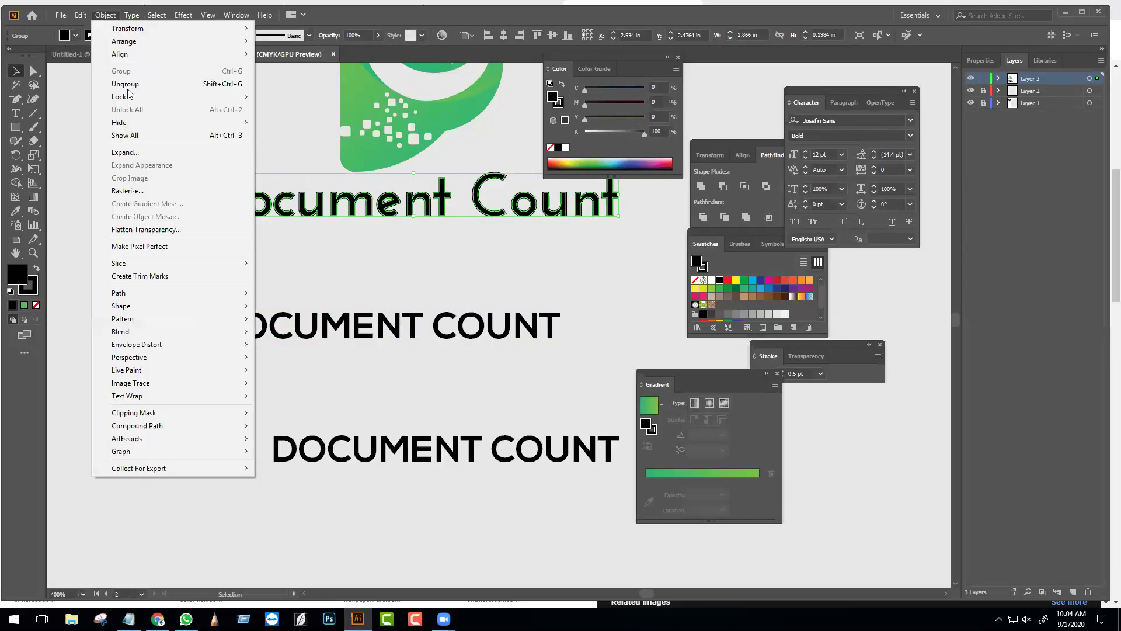
{"action": "left_click", "coordinate": [136, 153]}
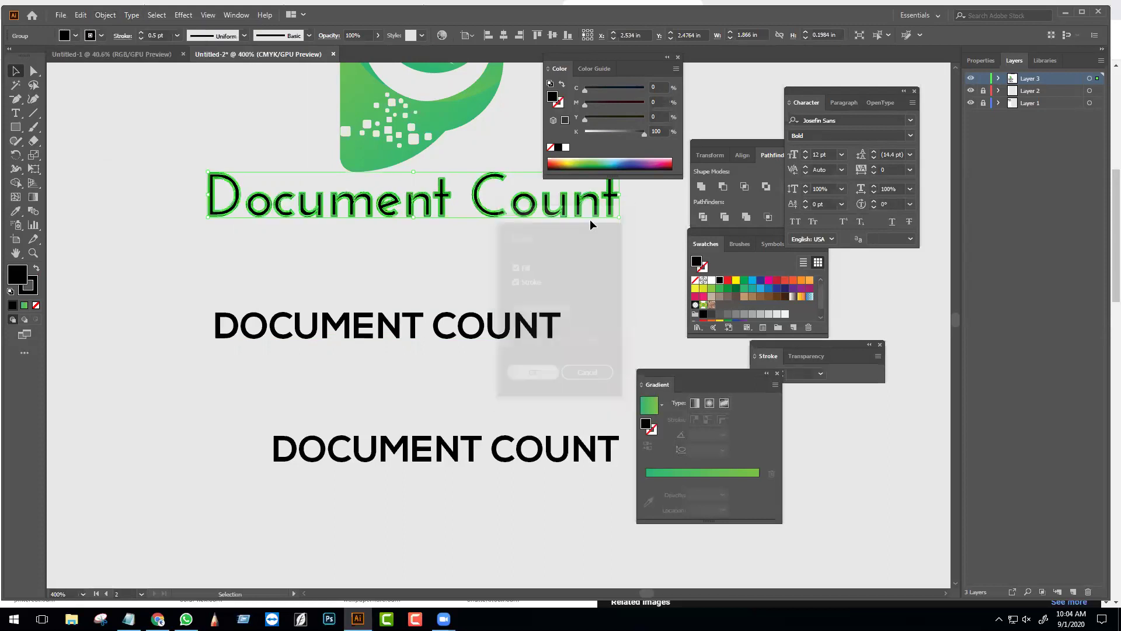
{"action": "left_click", "coordinate": [532, 376]}
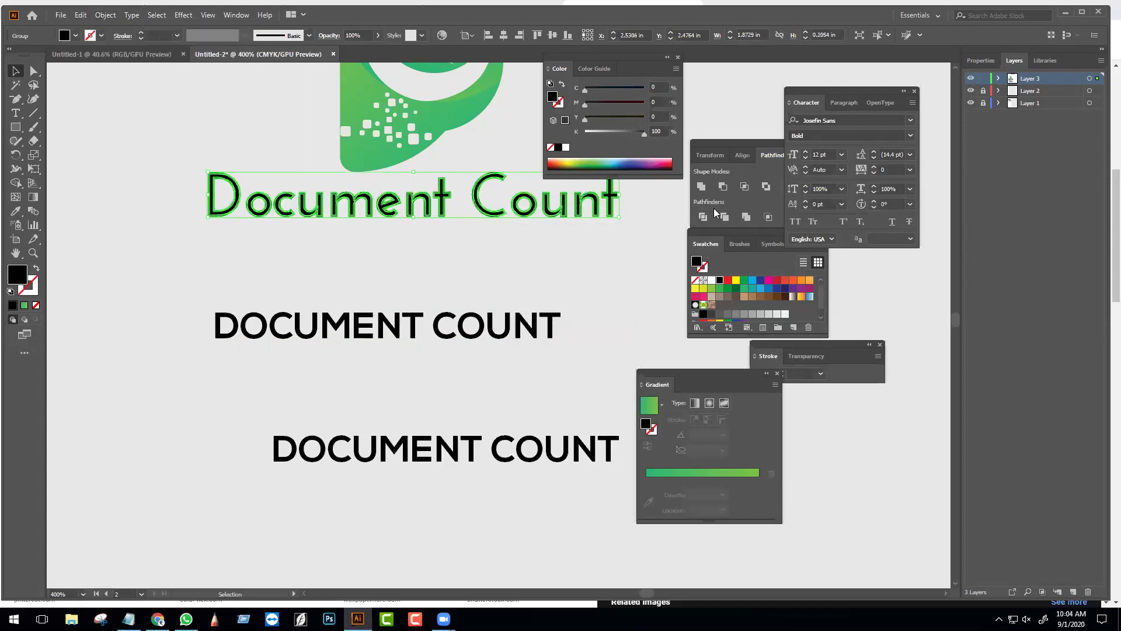
{"action": "left_click", "coordinate": [563, 247]}
- Replace the wording of the Nexa text beneath the lettering with the tagline "it's big data analysis"
{"action": "left_click", "coordinate": [493, 337]}
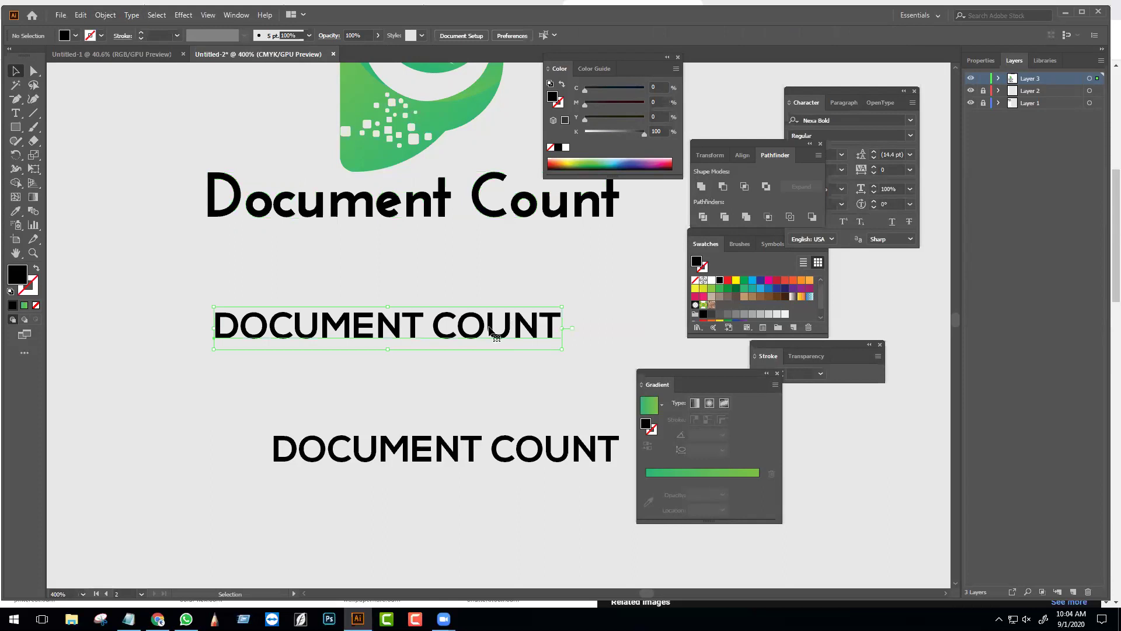
{"action": "double_click", "coordinate": [488, 326]}
{"action": "key", "text": "ctrl+a"}
{"action": "key", "text": "BackSpace"}
{"action": "type", "text": "its"}
{"action": "key", "text": "BackSpace"}
{"action": "key", "text": "BackSpace"}
{"action": "key", "text": "BackSpace"}
{"action": "type", "text": "its"}
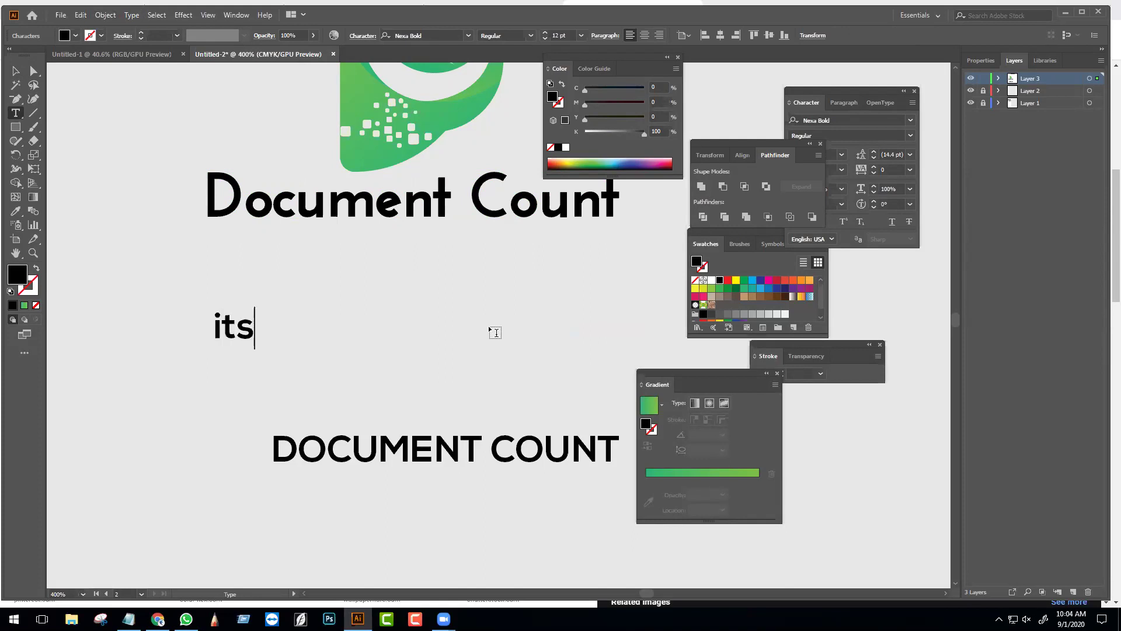
{"action": "key", "text": "BackSpace"}
{"action": "type", "text": "'s "}
{"action": "type", "text": "big"}
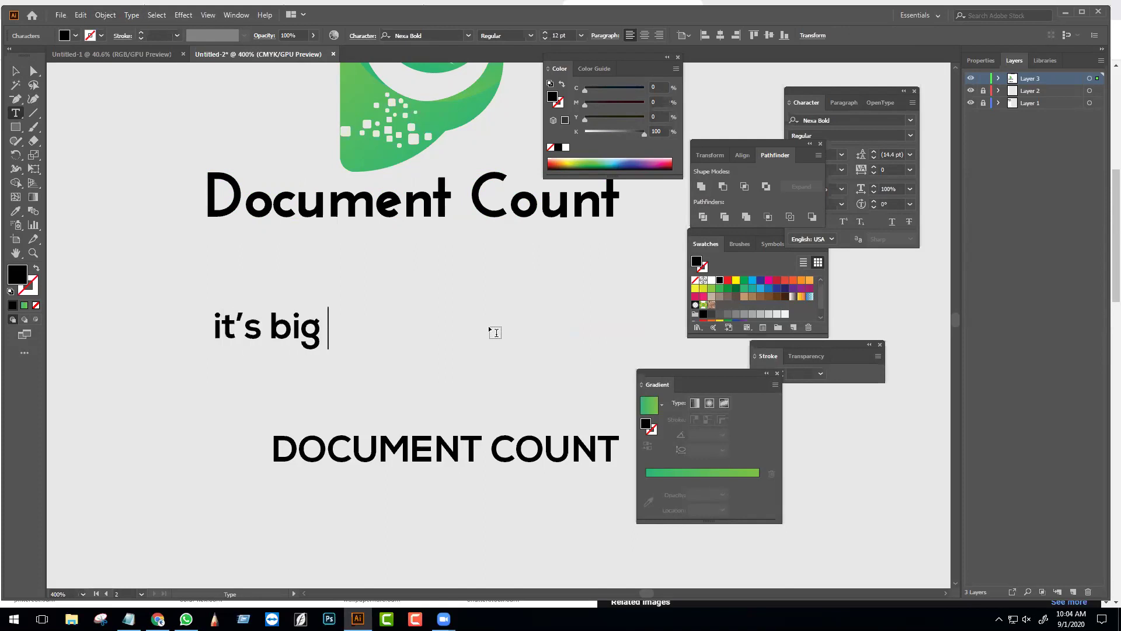
{"action": "type", "text": " data "}
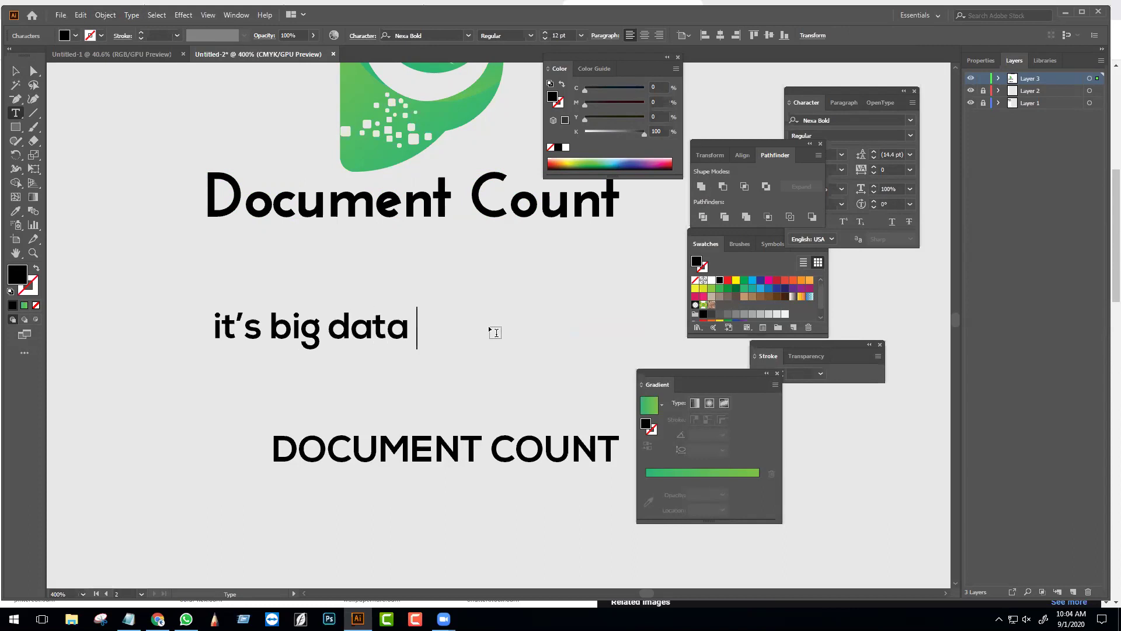
{"action": "type", "text": "anal"}
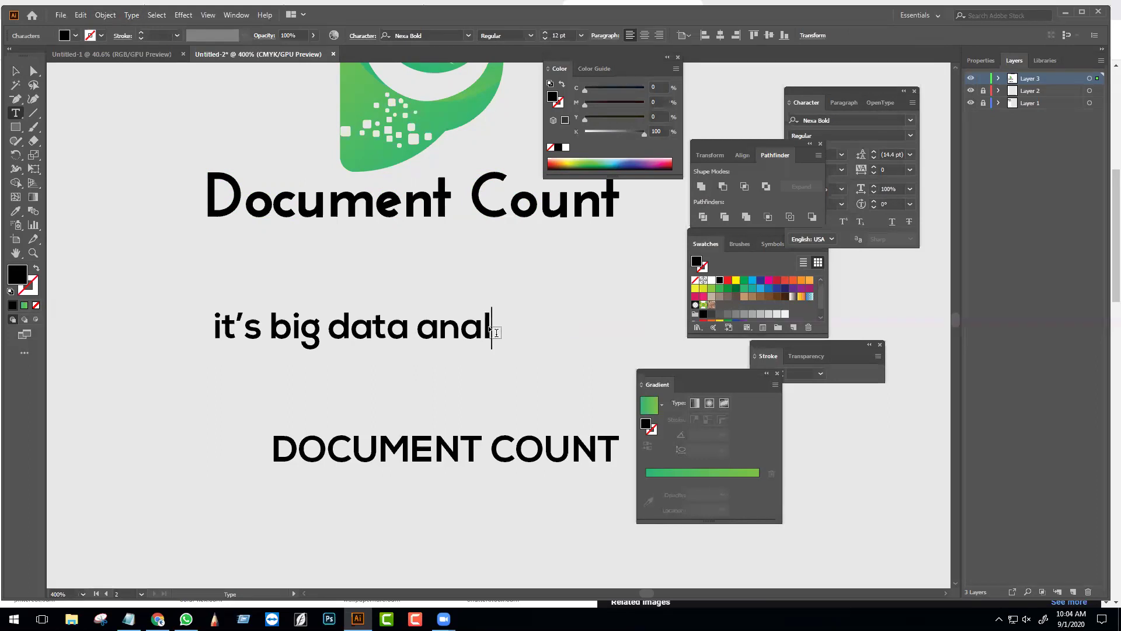
{"action": "type", "text": "ysis"}
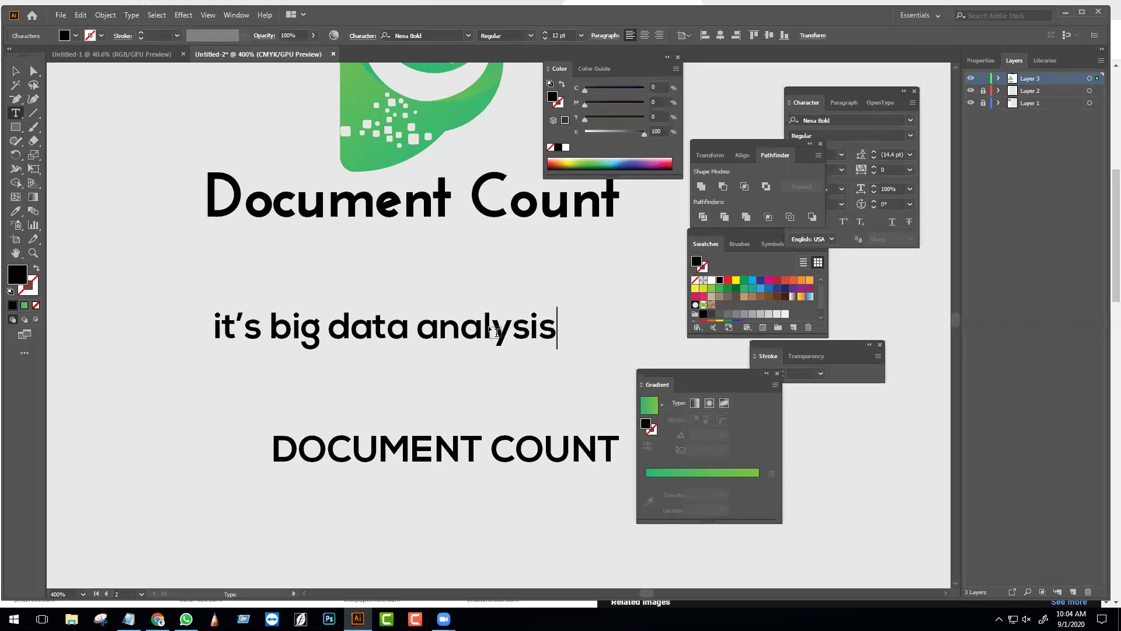
{"action": "left_click", "coordinate": [15, 71]}
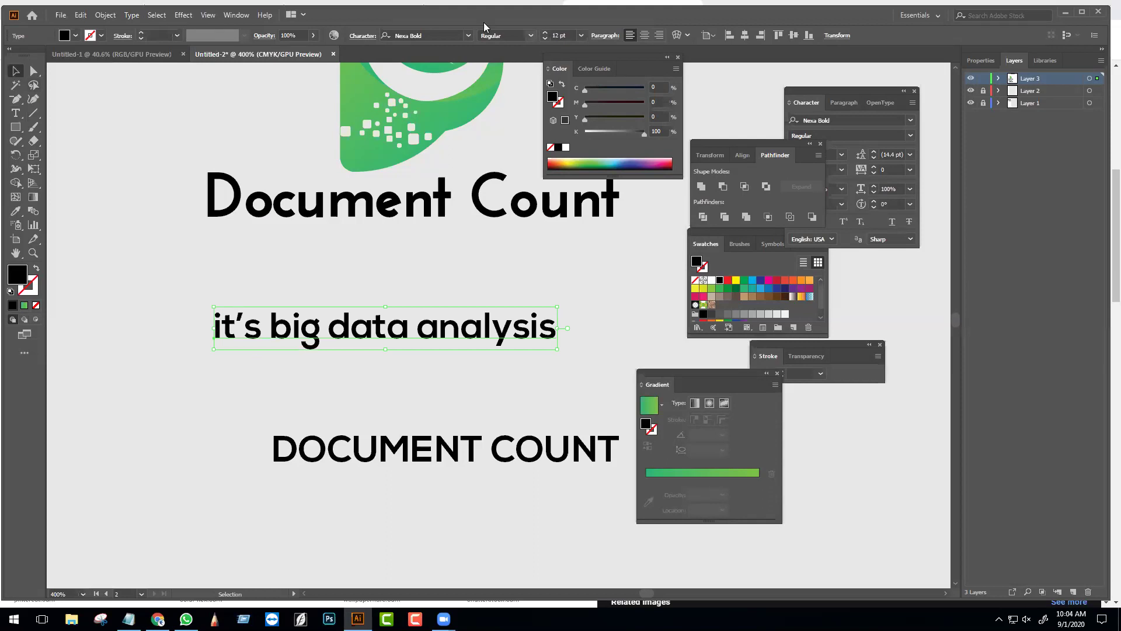
- Change the tagline's font to Josefin Sans Thin and move it directly beneath the Document Count lettering
{"action": "left_click", "coordinate": [415, 35]}
{"action": "type", "text": "jos"}
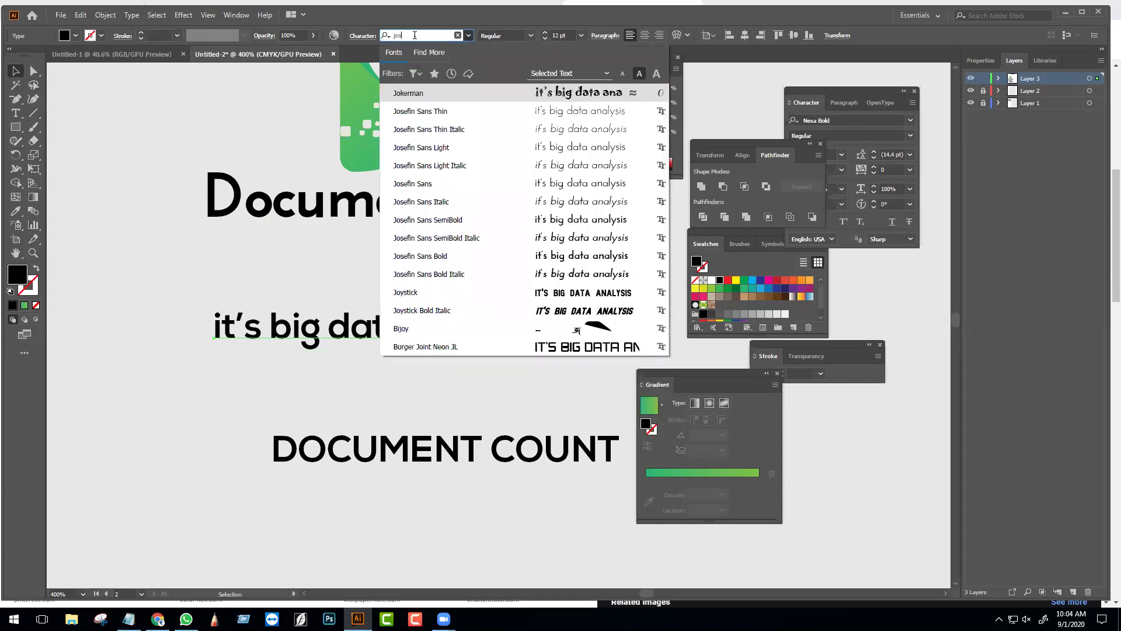
{"action": "key", "text": "Return"}
{"action": "left_click_drag", "start_coordinate": [447, 338], "coordinate": [504, 250]}
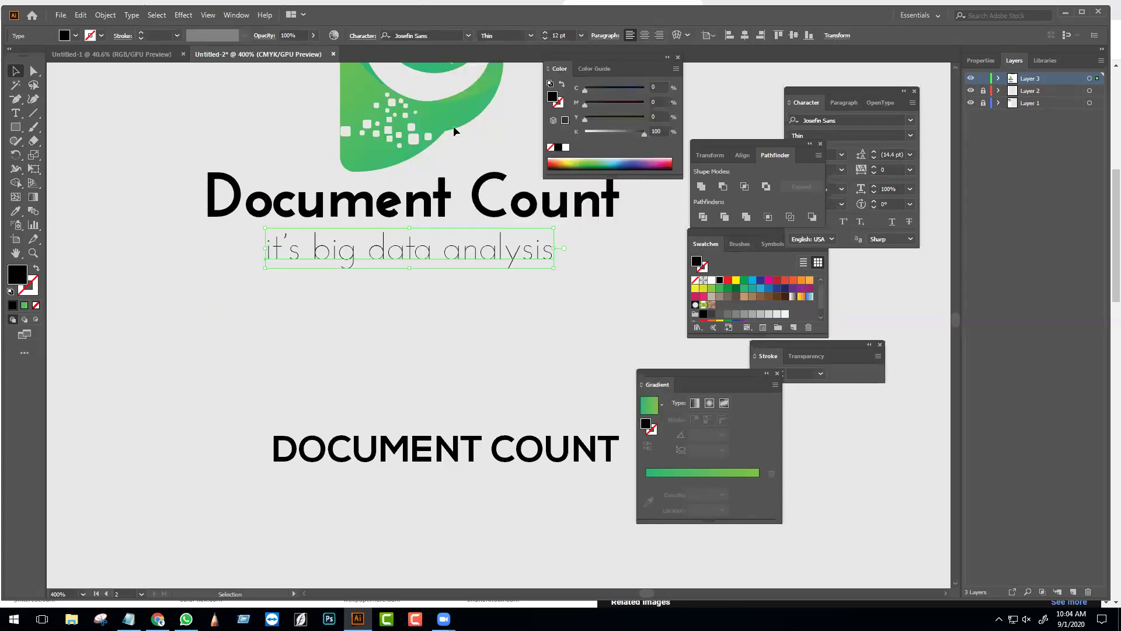
- Shift the tagline slightly left beneath the lettering and change its case to UPPERCASE
{"action": "left_click", "coordinate": [849, 240]}
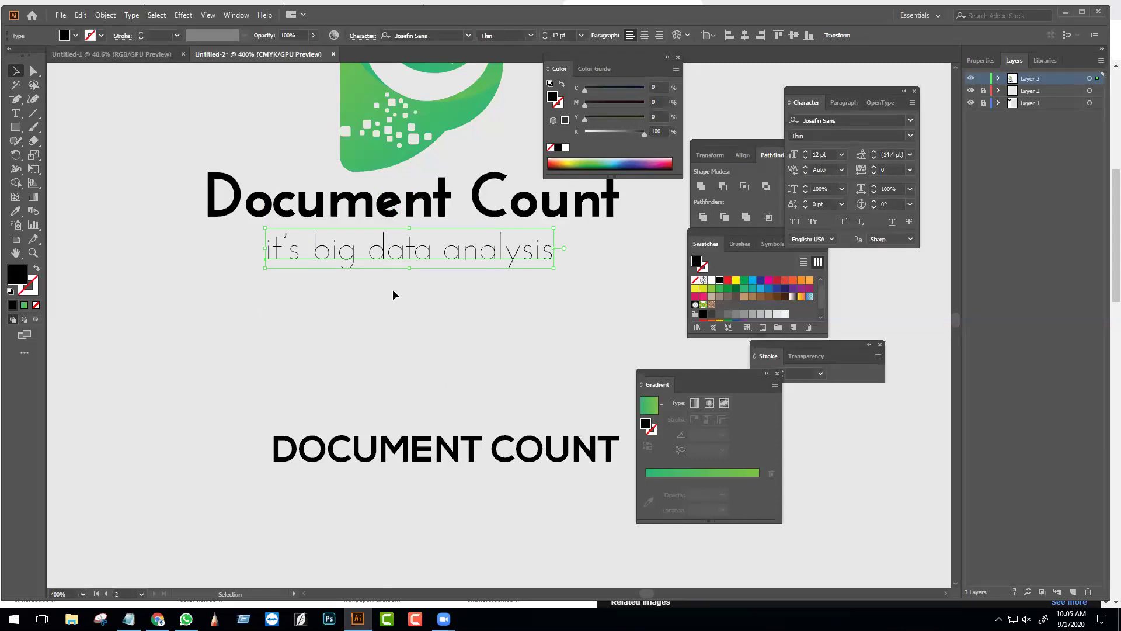
{"action": "scroll", "coordinate": [415, 282], "scroll_direction": "up", "scroll_amount": 2}
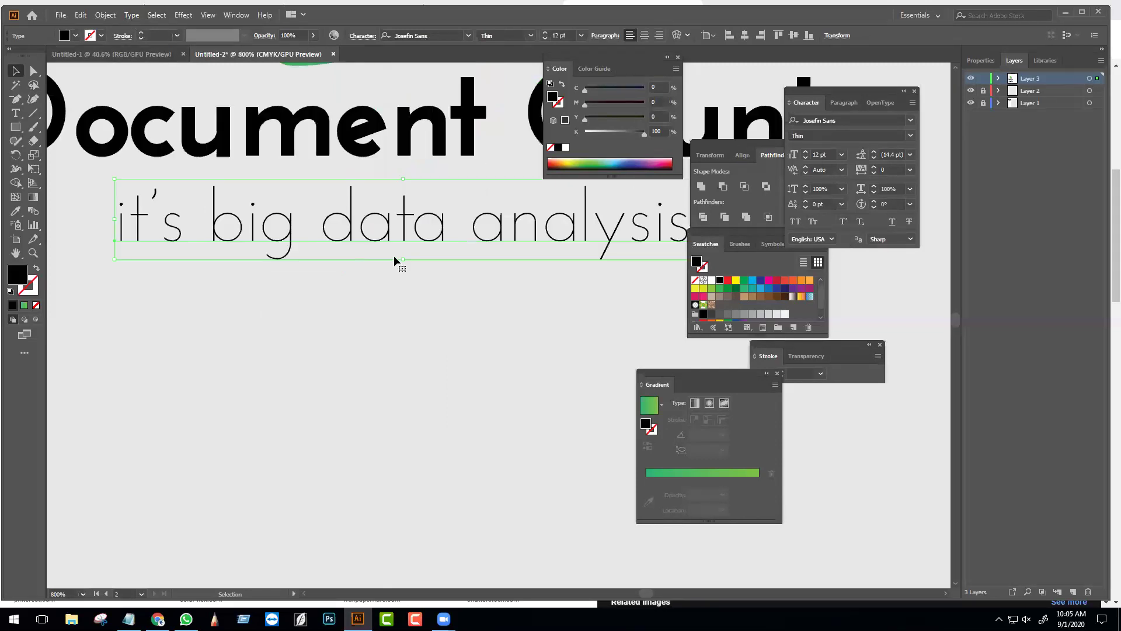
{"action": "left_click", "coordinate": [795, 222]}
{"action": "scroll", "coordinate": [444, 234], "scroll_direction": "down", "scroll_amount": 2}
{"action": "left_click_drag", "start_coordinate": [547, 234], "coordinate": [512, 233]}
{"action": "left_click", "coordinate": [793, 223]}
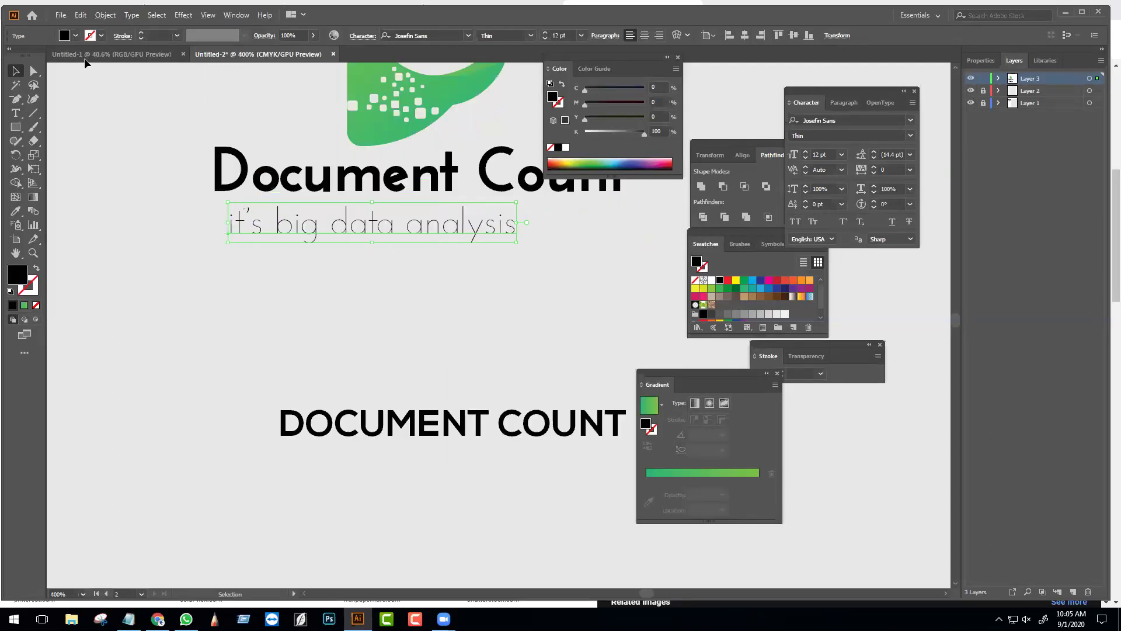
{"action": "left_click", "coordinate": [132, 16]}
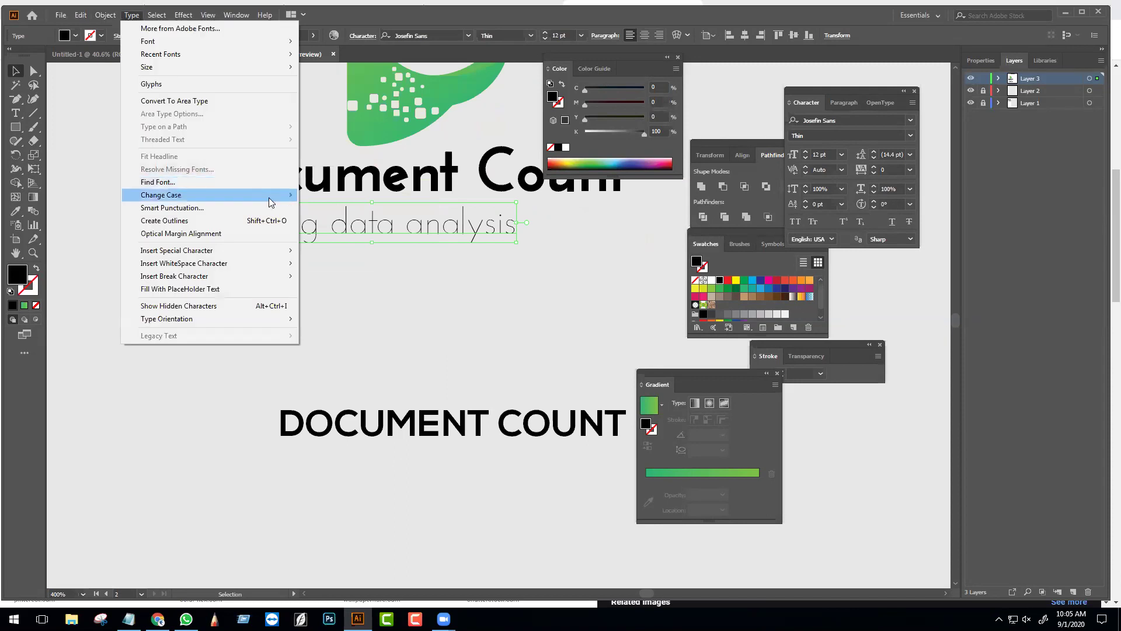
{"action": "mouse_move", "coordinate": [270, 196]}
{"action": "left_click", "coordinate": [351, 198]}
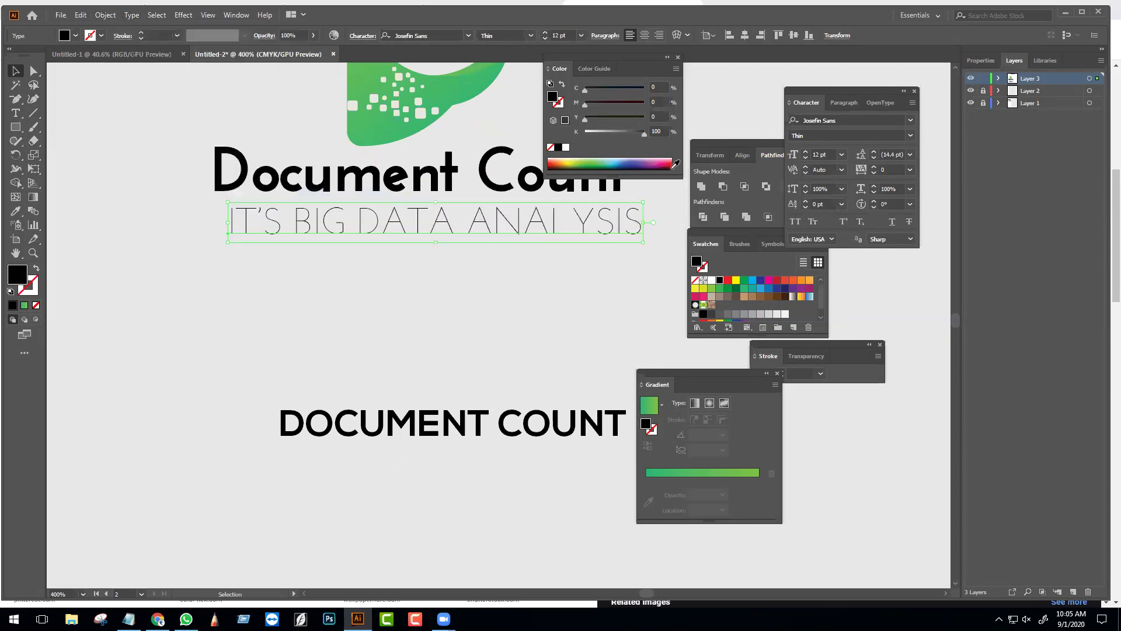
- Set the tagline's font style to Bold
{"action": "left_click", "coordinate": [495, 36]}
{"action": "key", "text": "Down"}
{"action": "key", "text": "Down"}
{"action": "key", "text": "Down"}
{"action": "key", "text": "Down"}
{"action": "key", "text": "Down"}
{"action": "key", "text": "Down"}
{"action": "key", "text": "Down"}
{"action": "key", "text": "Down"}
{"action": "key", "text": "Down"}
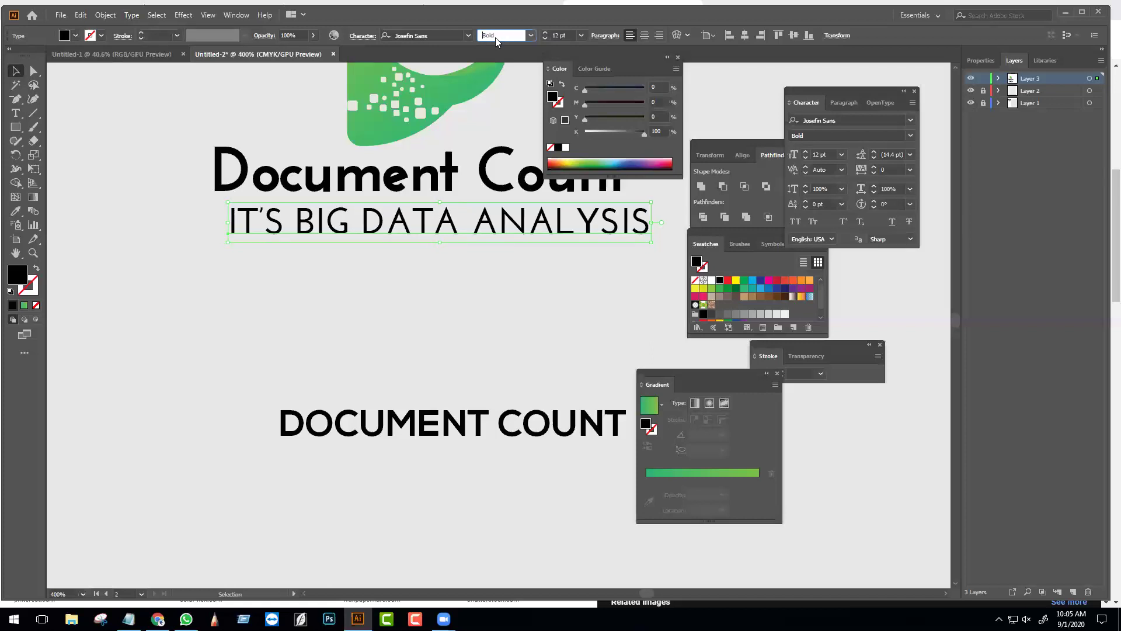
- Scale the Bold tagline down to about 6.63 pt and position it centrally beneath the Document Count lettering
{"action": "left_click_drag", "start_coordinate": [650, 241], "coordinate": [580, 237]}
{"action": "left_click_drag", "start_coordinate": [496, 224], "coordinate": [476, 220]}
{"action": "left_click_drag", "start_coordinate": [560, 225], "coordinate": [538, 223]}
{"action": "key", "text": "space"}
{"action": "left_click_drag", "start_coordinate": [568, 264], "coordinate": [531, 364]}
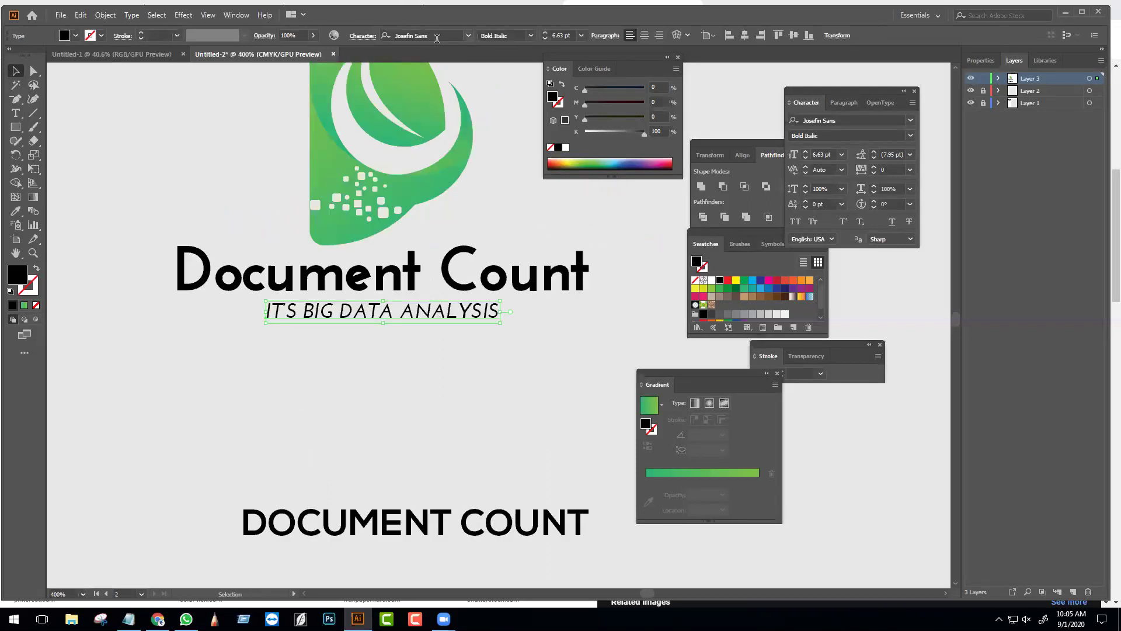
{"action": "scroll", "coordinate": [496, 38], "scroll_direction": "up", "scroll_amount": 1}
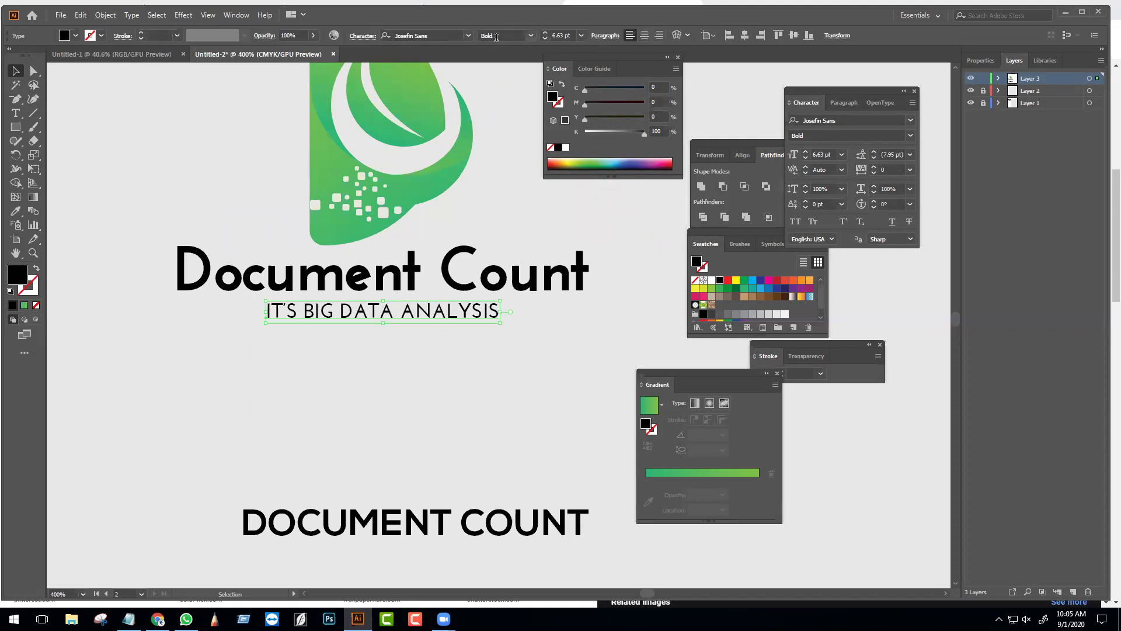
{"action": "left_click", "coordinate": [511, 369]}
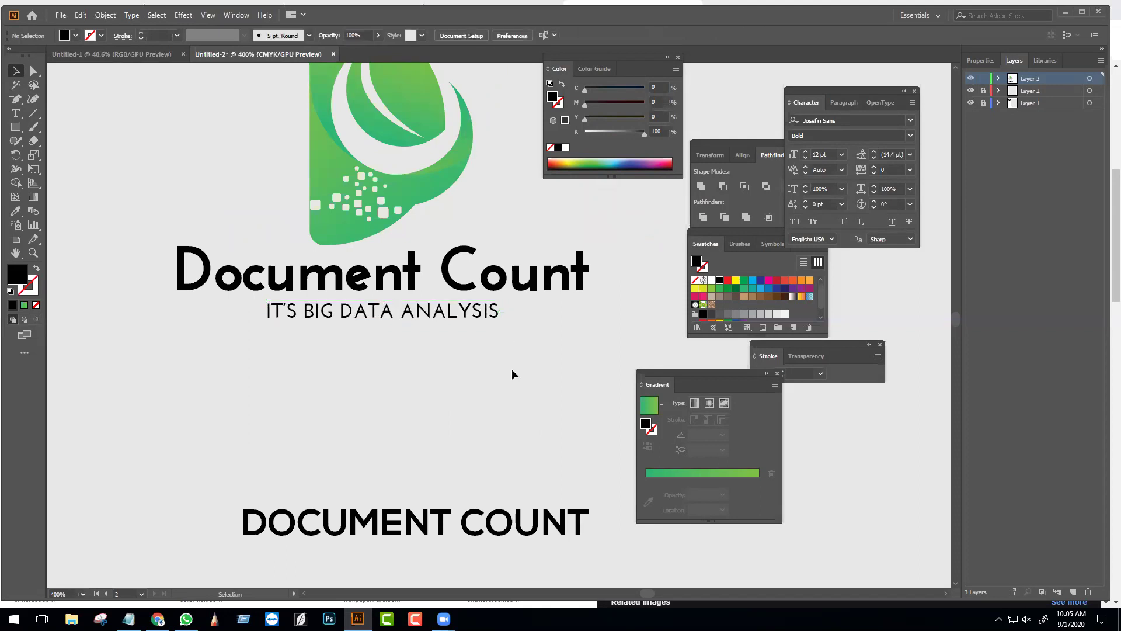
- Convert the tagline to outlines and centre-align it with the Document Count lettering
{"action": "left_click", "coordinate": [501, 315]}
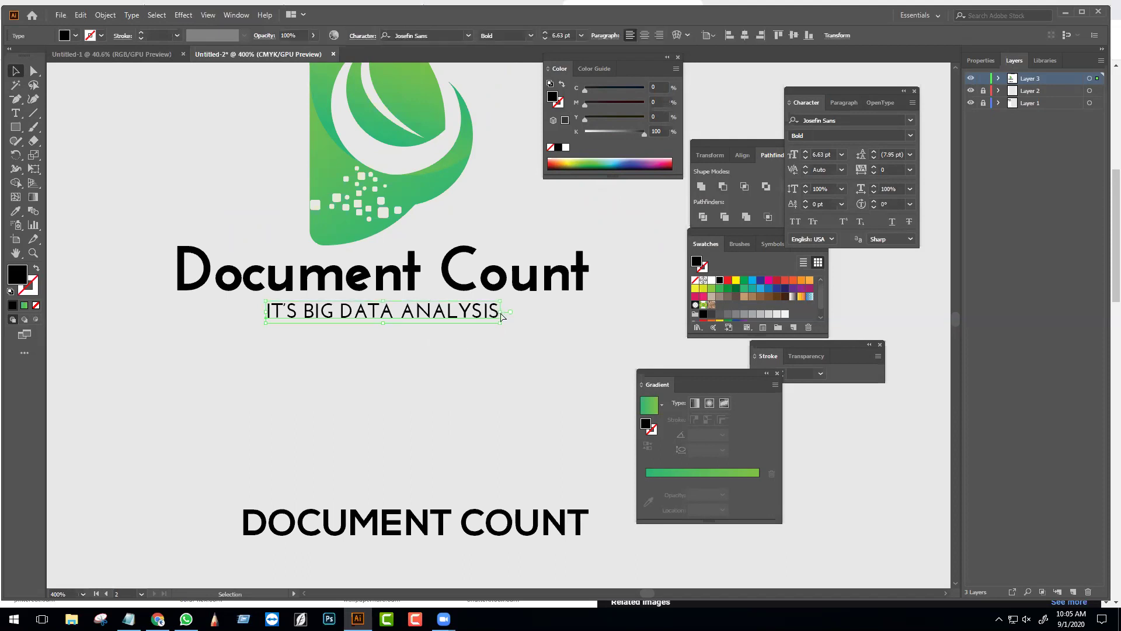
{"action": "key", "text": "ctrl+shift+o"}
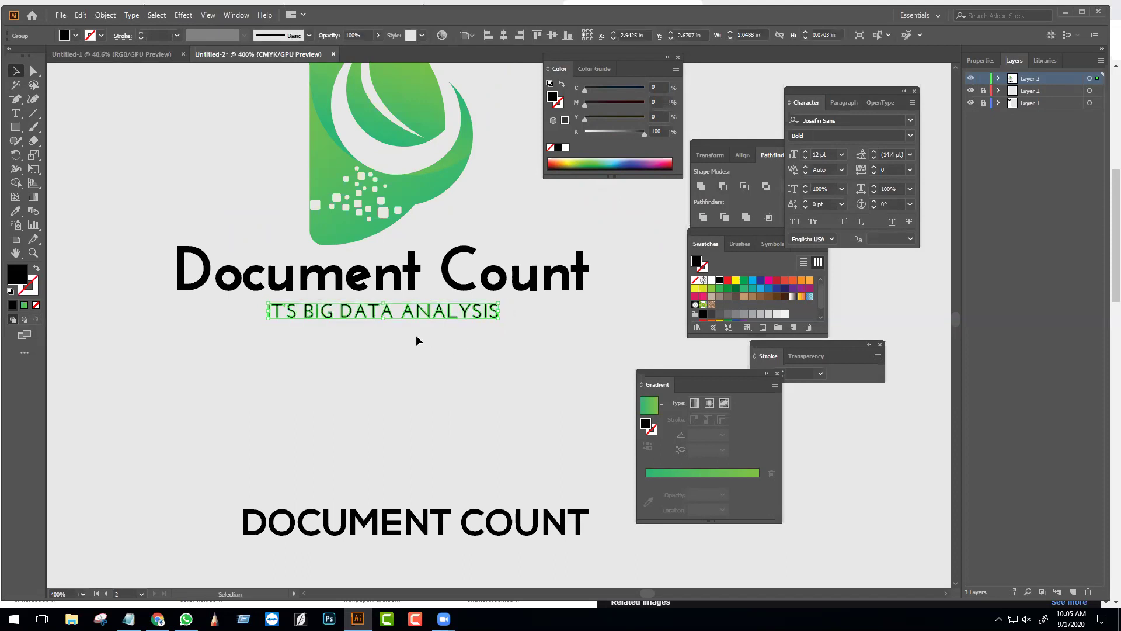
{"action": "left_click", "coordinate": [405, 274], "text": "shift"}
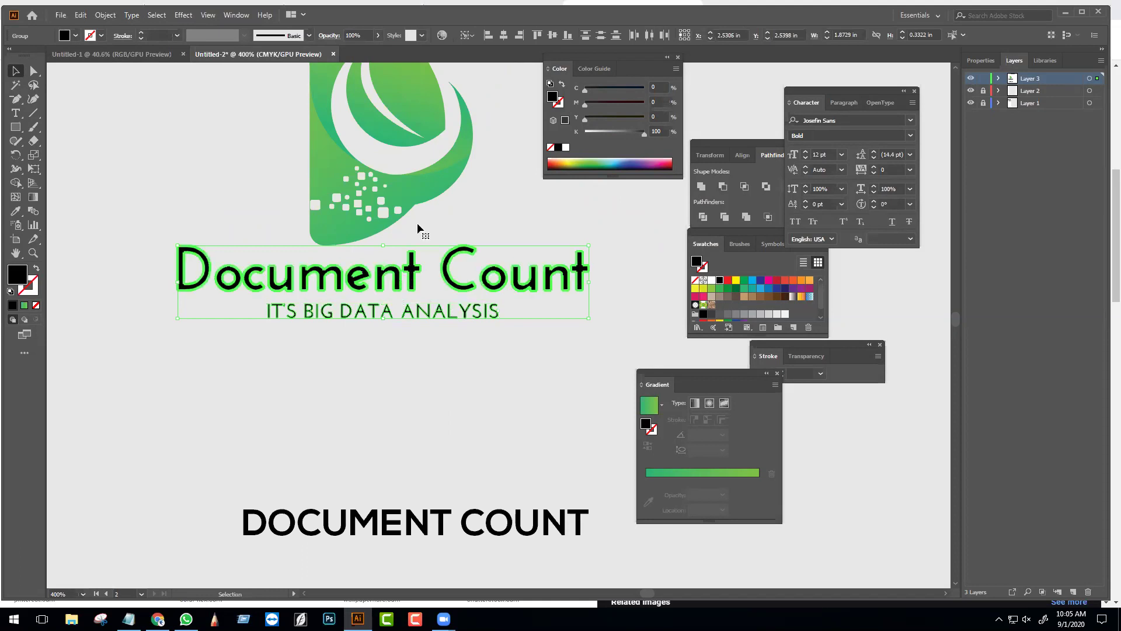
{"action": "left_click", "coordinate": [447, 417]}
- Copy the emblem's green gradient onto the Document Count lettering and run the gradient vertically at 90°
{"action": "left_click", "coordinate": [497, 289]}
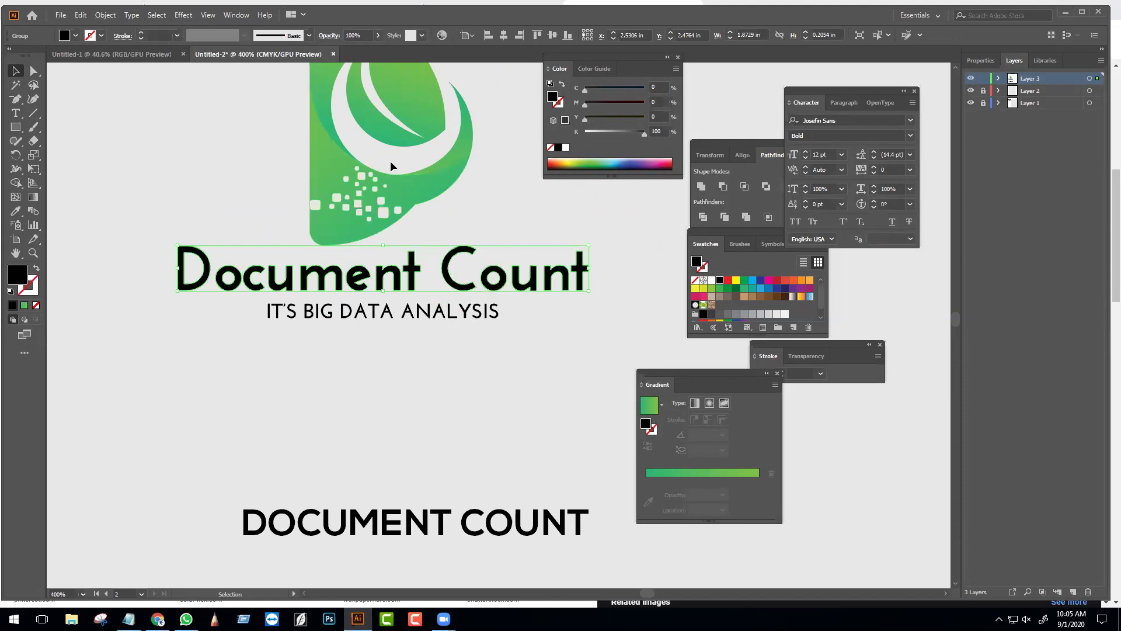
{"action": "key", "text": "i"}
{"action": "left_click", "coordinate": [409, 188]}
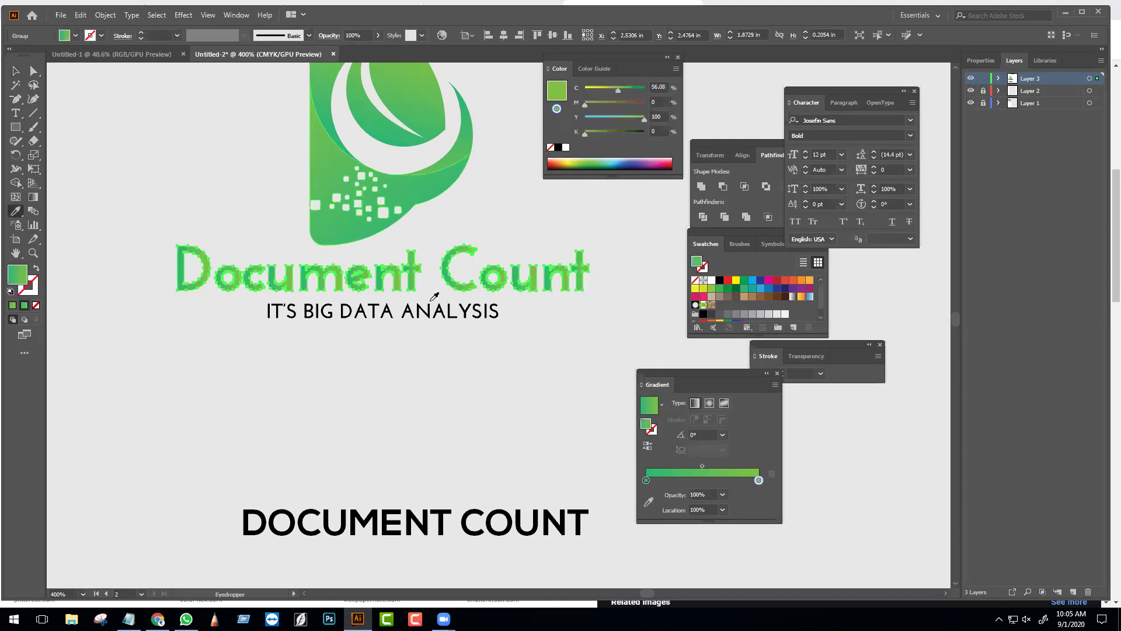
{"action": "left_click", "coordinate": [33, 197]}
{"action": "left_click_drag", "start_coordinate": [344, 305], "coordinate": [398, 262]}
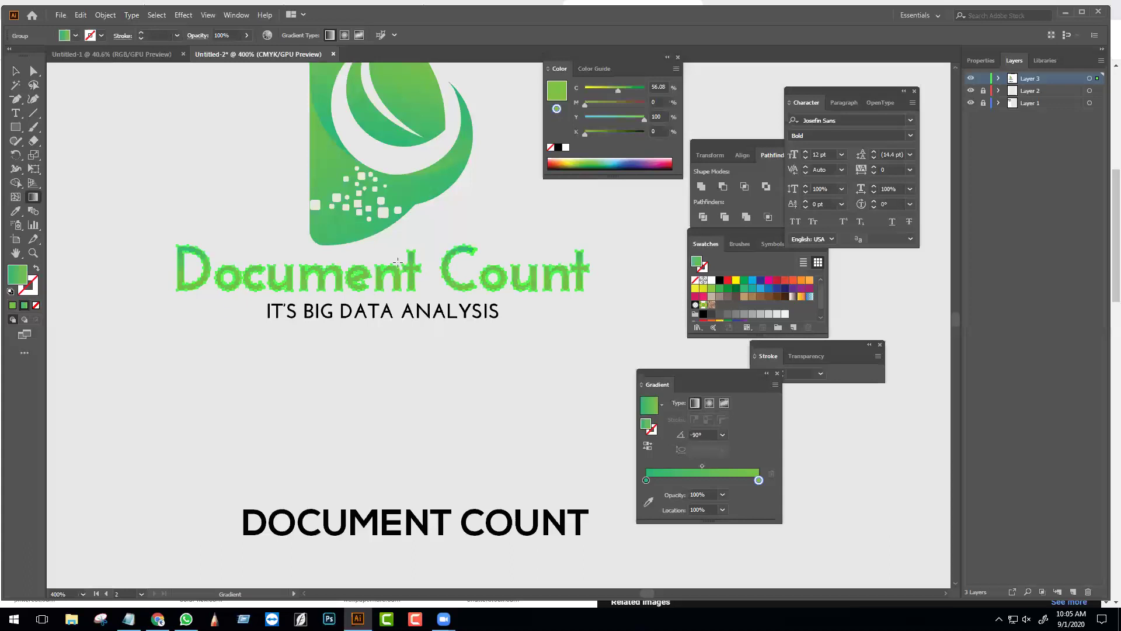
{"action": "left_click_drag", "start_coordinate": [398, 327], "coordinate": [392, 176]}
{"action": "key", "text": "v"}
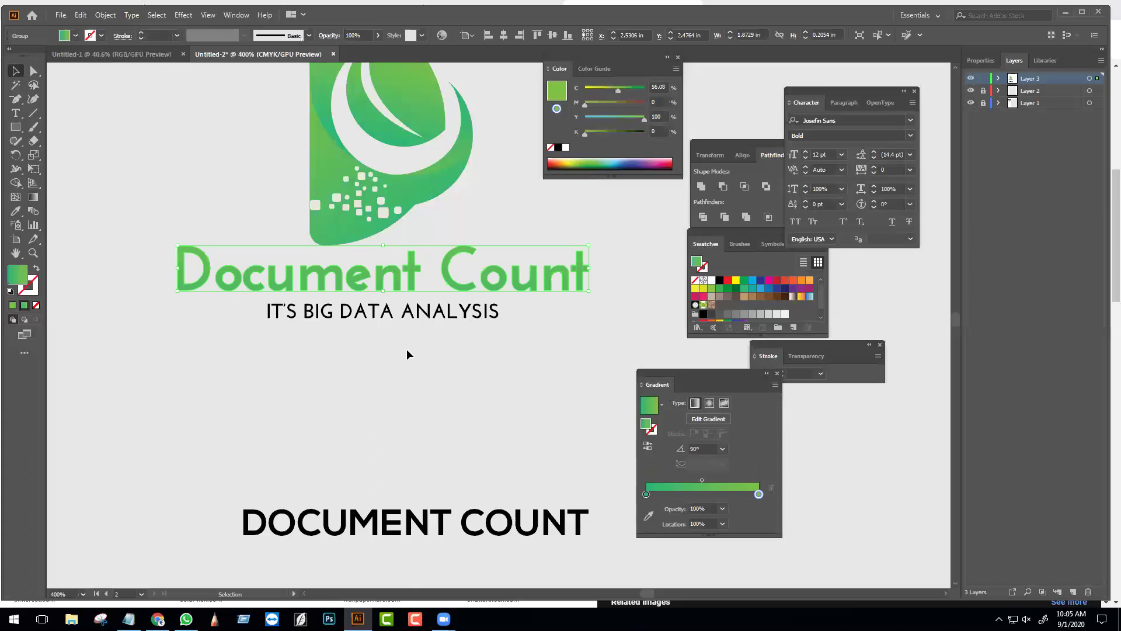
{"action": "left_click", "coordinate": [406, 349]}
- Try the lettering's green gradient on the outlined tagline
{"action": "scroll", "coordinate": [406, 349], "scroll_direction": "down", "scroll_amount": 3}
{"action": "scroll", "coordinate": [433, 367], "scroll_direction": "up", "scroll_amount": 2}
{"action": "left_click", "coordinate": [405, 467]}
{"action": "scroll", "coordinate": [399, 325], "scroll_direction": "up", "scroll_amount": 1}
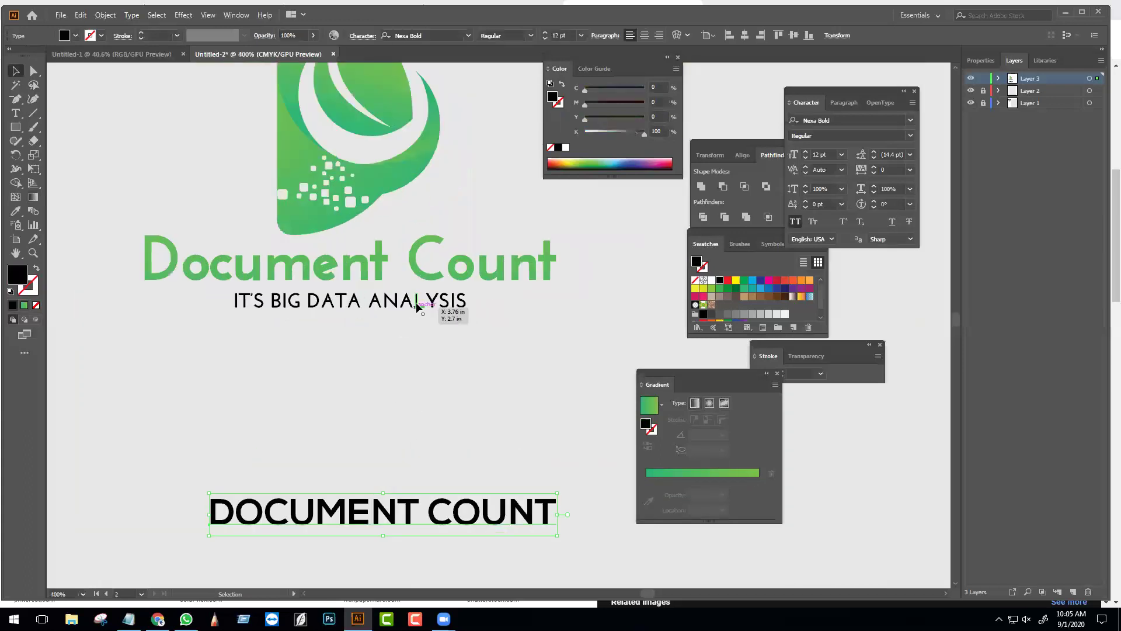
{"action": "left_click", "coordinate": [417, 307]}
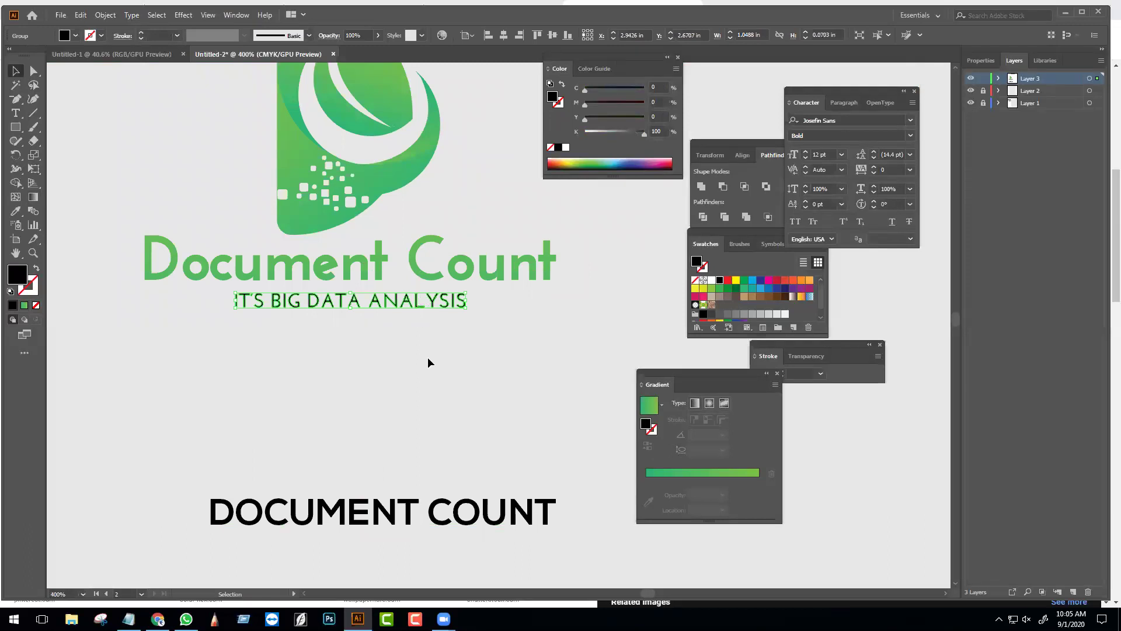
{"action": "key", "text": "i"}
{"action": "left_click", "coordinate": [432, 275]}
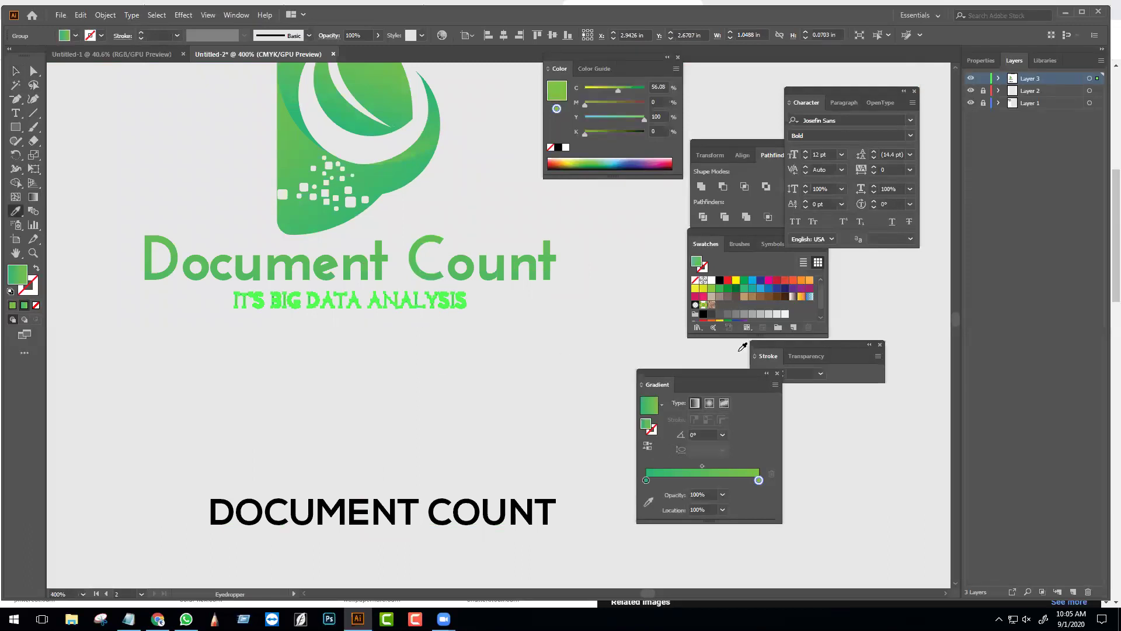
- Recolour the tagline in grey, trying the 20% black swatch and settling on the 60% black swatch
{"action": "left_click", "coordinate": [768, 315]}
{"action": "key", "text": "v"}
{"action": "left_click", "coordinate": [493, 380]}
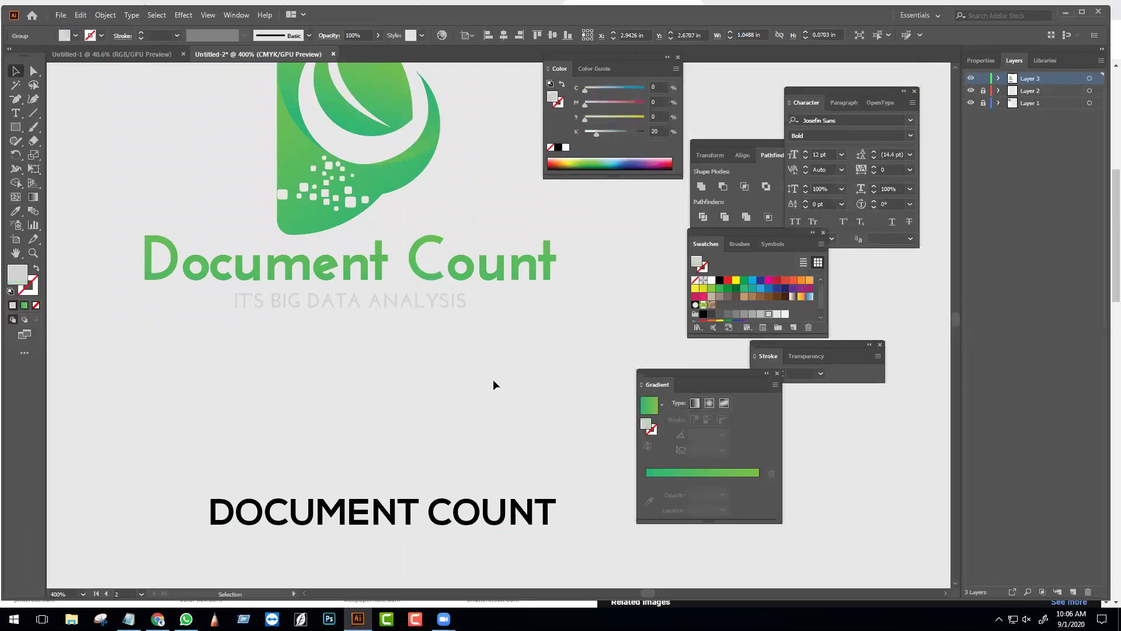
{"action": "left_click", "coordinate": [431, 303]}
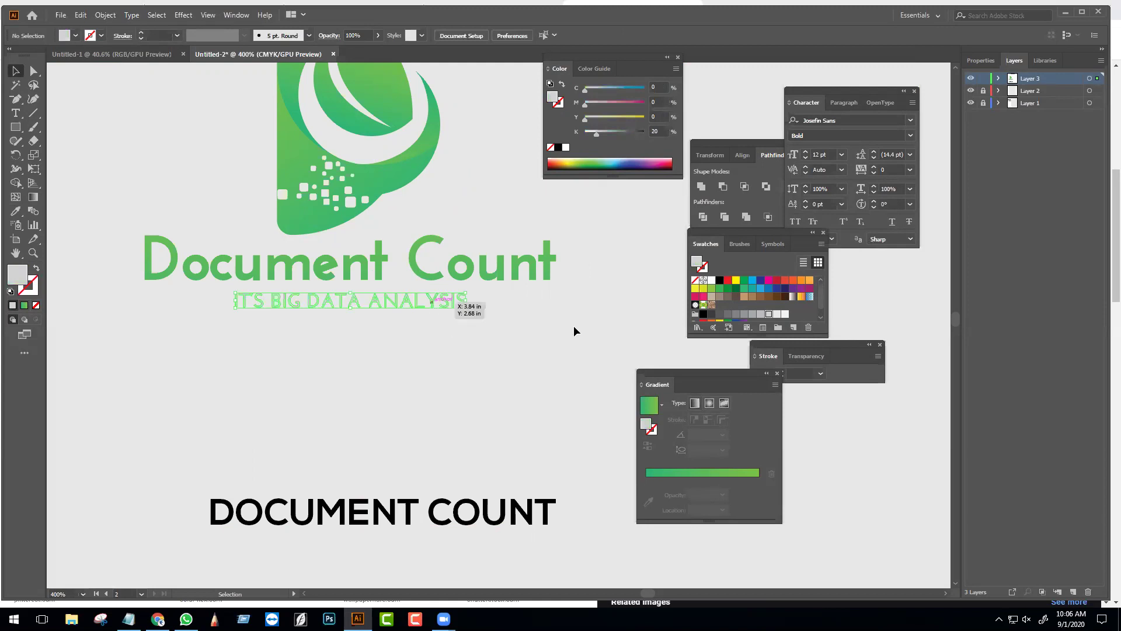
{"action": "left_click", "coordinate": [737, 314]}
{"action": "left_click", "coordinate": [511, 372]}
- Move the spare black DOCUMENT COUNT text further down, away from the logo
{"action": "scroll", "coordinate": [475, 374], "scroll_direction": "down", "scroll_amount": 2}
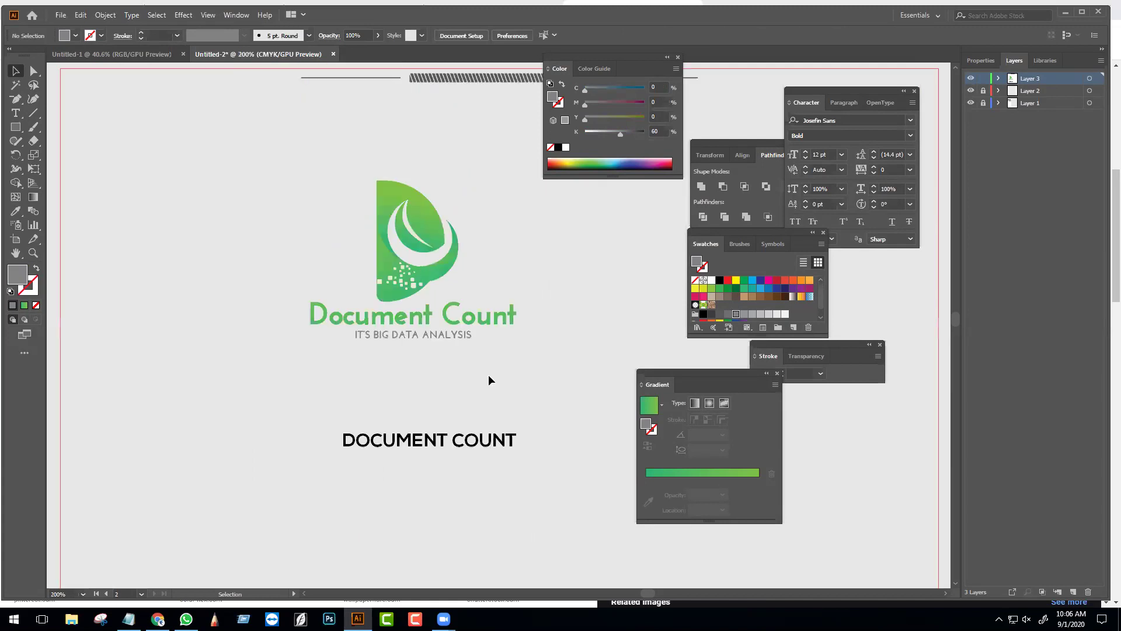
{"action": "left_click_drag", "start_coordinate": [446, 442], "coordinate": [436, 480]}
{"action": "scroll", "coordinate": [512, 358], "scroll_direction": "up", "scroll_amount": 1}
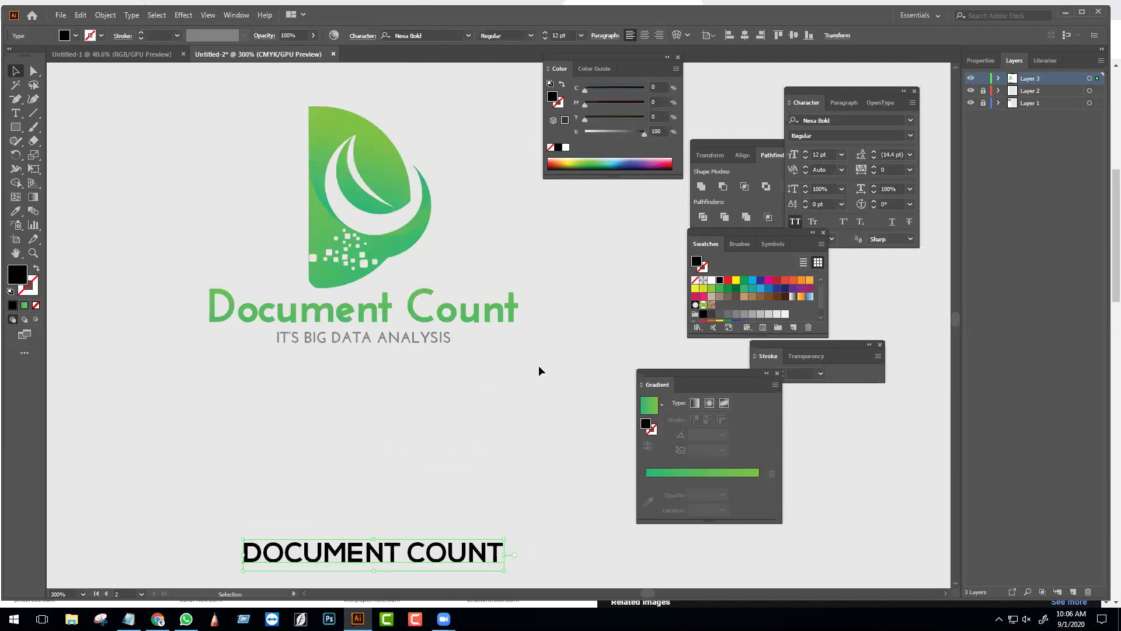
- Centre the Document Count lettering and tagline horizontally on the emblem
{"action": "left_click_drag", "start_coordinate": [193, 296], "coordinate": [339, 345]}
{"action": "key", "text": "a"}
{"action": "key", "text": "v"}
{"action": "left_click", "coordinate": [374, 155]}
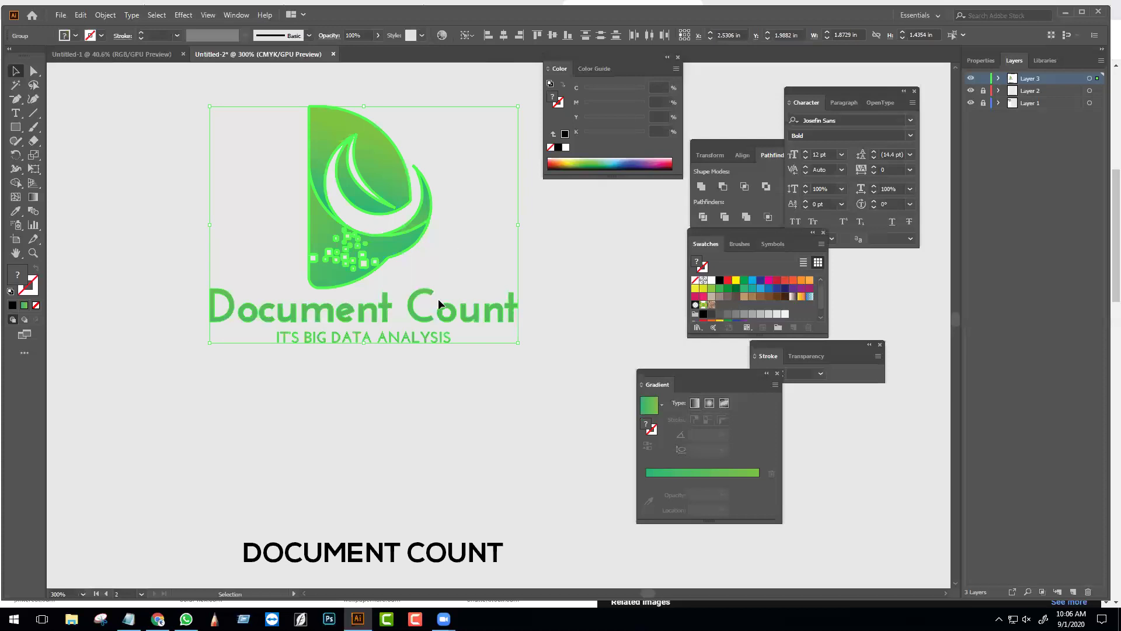
{"action": "scroll", "coordinate": [438, 299], "scroll_direction": "down", "scroll_amount": 2}
{"action": "left_click", "coordinate": [489, 370]}
- Group the emblem, lettering and tagline into one logo
{"action": "left_click_drag", "start_coordinate": [355, 208], "coordinate": [497, 278]}
{"action": "key", "text": "a"}
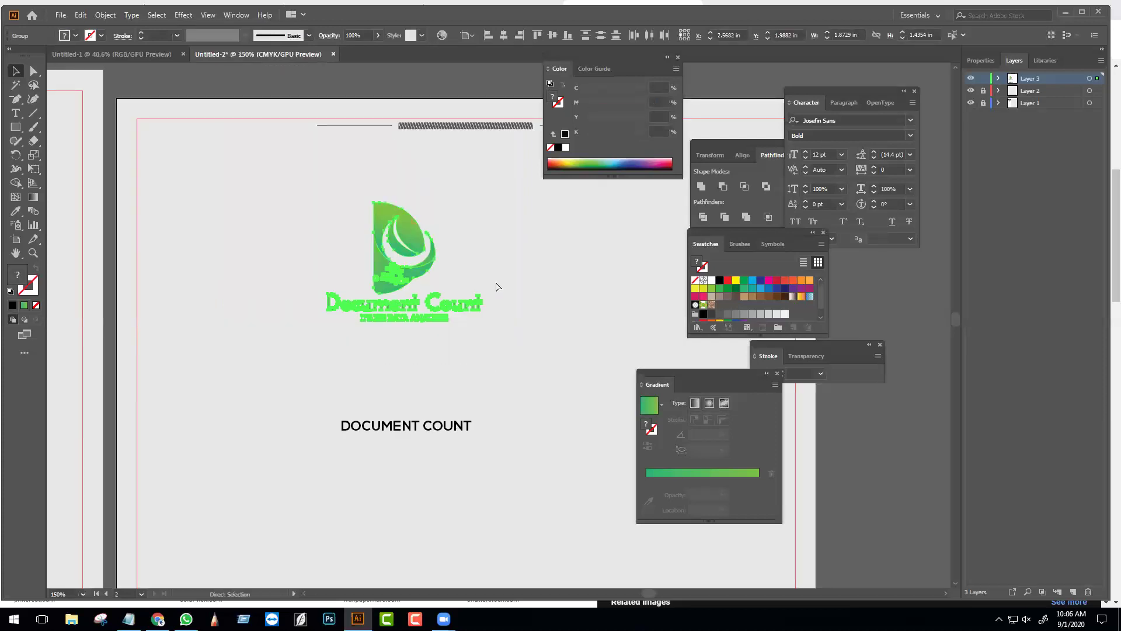
{"action": "key", "text": "v"}
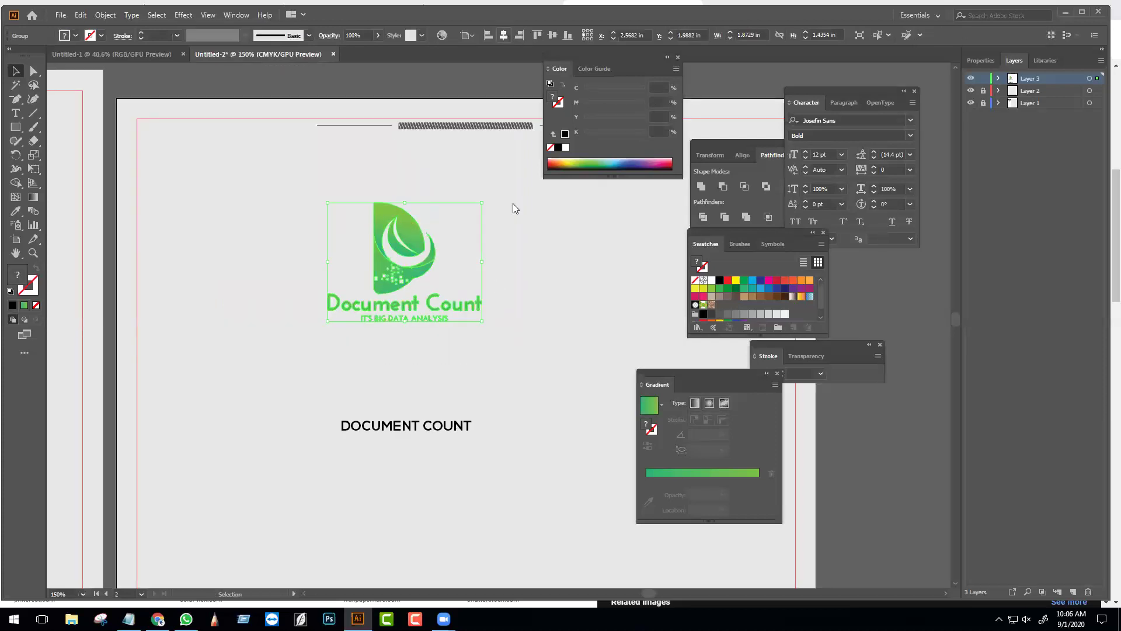
- Scale the grouped logo down and place it centrally just beneath the striped header bar
{"action": "left_click_drag", "start_coordinate": [543, 321], "coordinate": [517, 301]}
{"action": "left_click_drag", "start_coordinate": [466, 246], "coordinate": [464, 164]}
{"action": "left_click", "coordinate": [520, 327]}
- Delete the spare black DOCUMENT COUNT text from the letterhead
{"action": "key", "text": "space"}
{"action": "left_click_drag", "start_coordinate": [522, 331], "coordinate": [454, 321]}
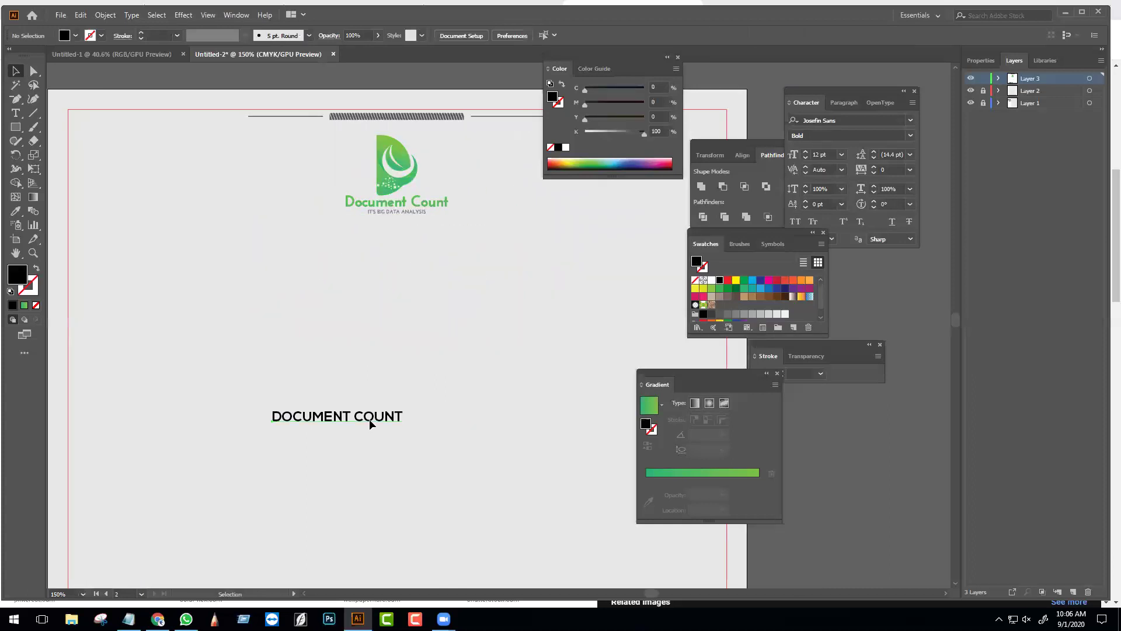
{"action": "left_click", "coordinate": [369, 421]}
{"action": "key", "text": "Delete"}
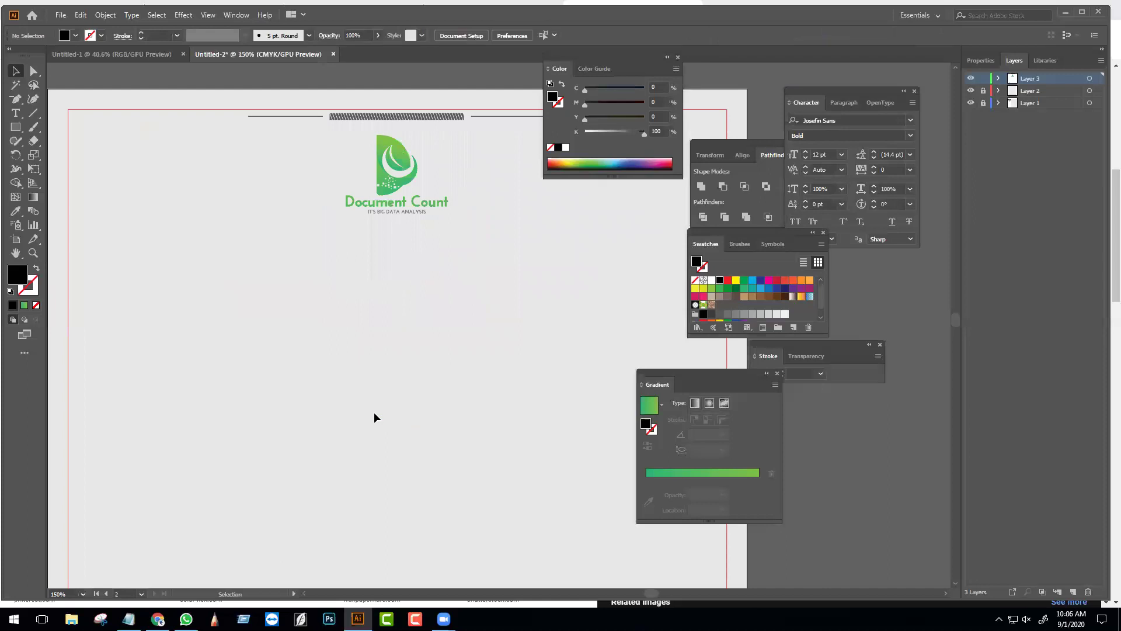